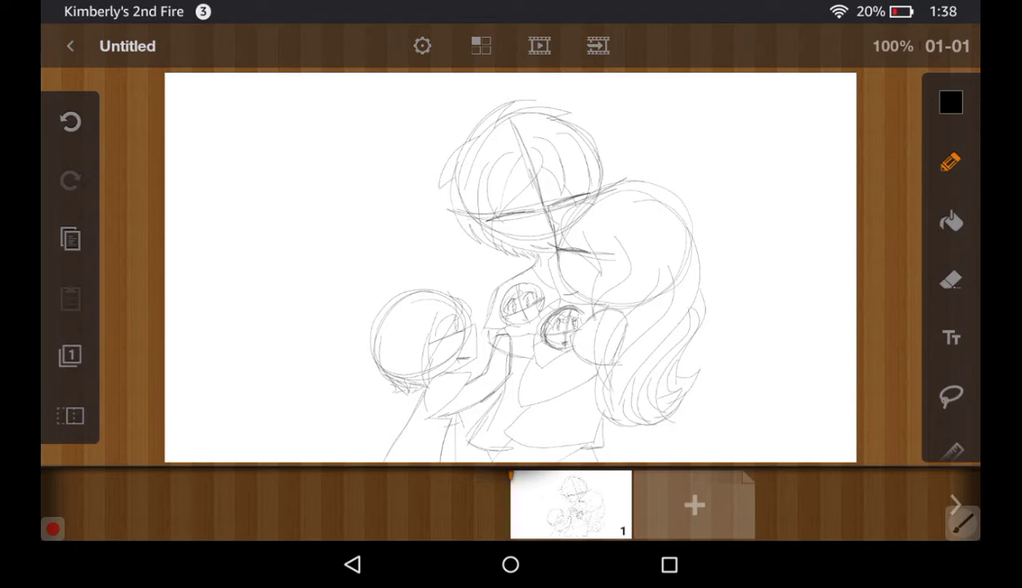
Switch to the pen brush at size 0.15 for inking
left_click(950, 162)
left_click(712, 269)
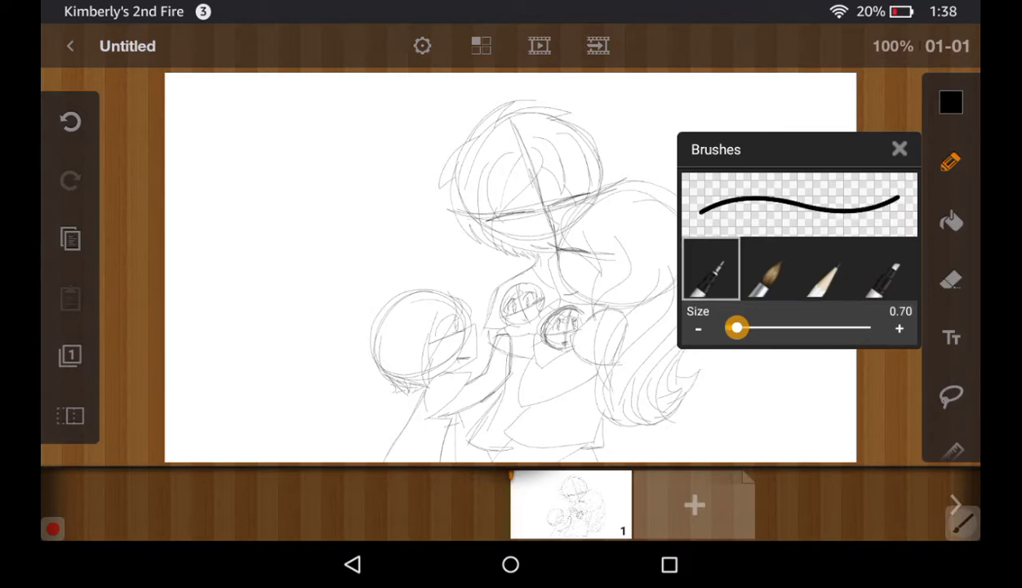
left_click_drag(736, 327, 727, 328)
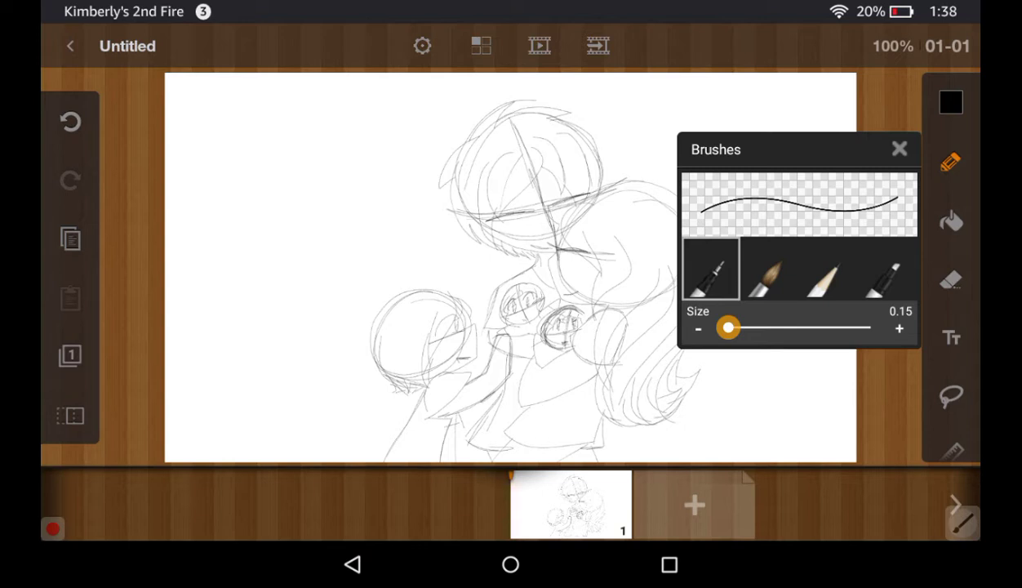
left_click(899, 148)
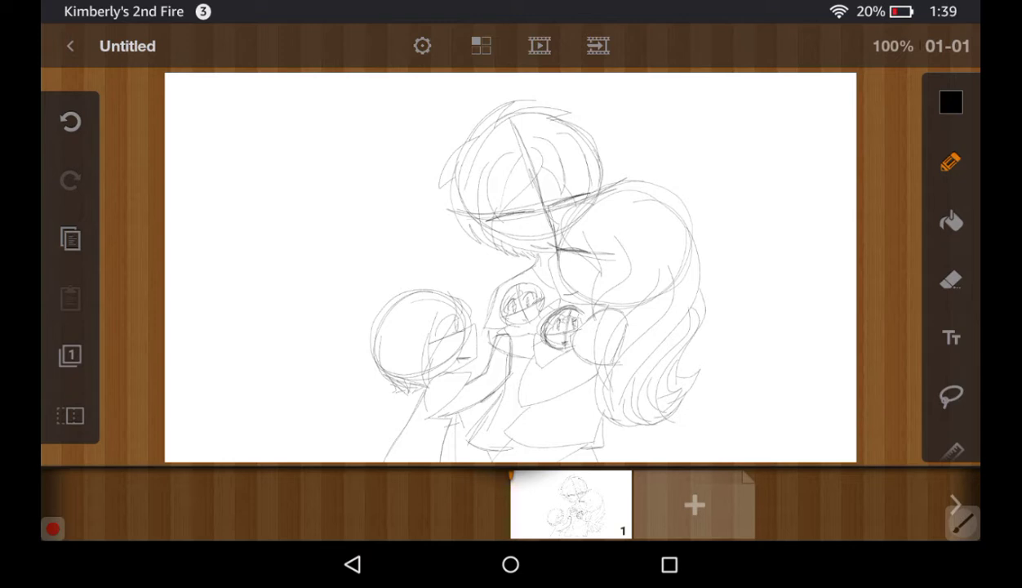
Add two new layers in the Layers panel
scroll(511, 267, "up", 3)
left_click(70, 356)
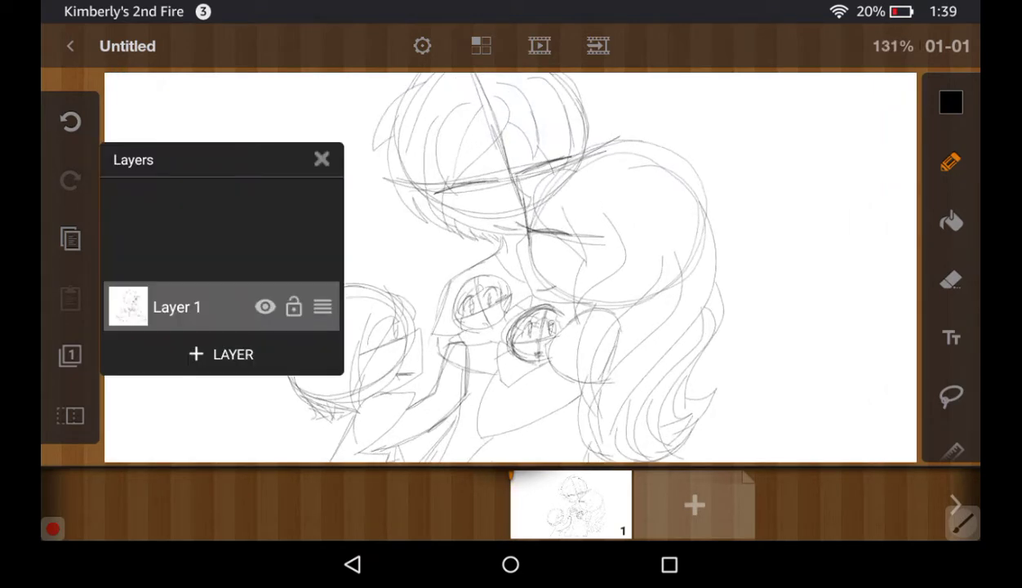
left_click(222, 356)
left_click(221, 356)
left_click(322, 160)
Hand-letter 'Ran' and the baby's name with pointer lines on the canvas
scroll(510, 267, "up", 5)
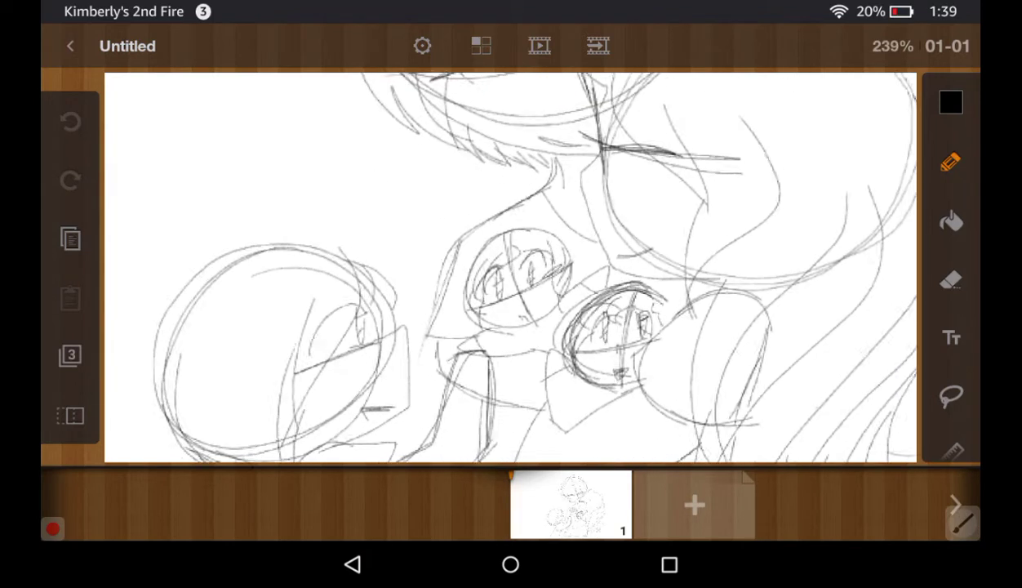
left_click_drag(384, 226, 462, 269)
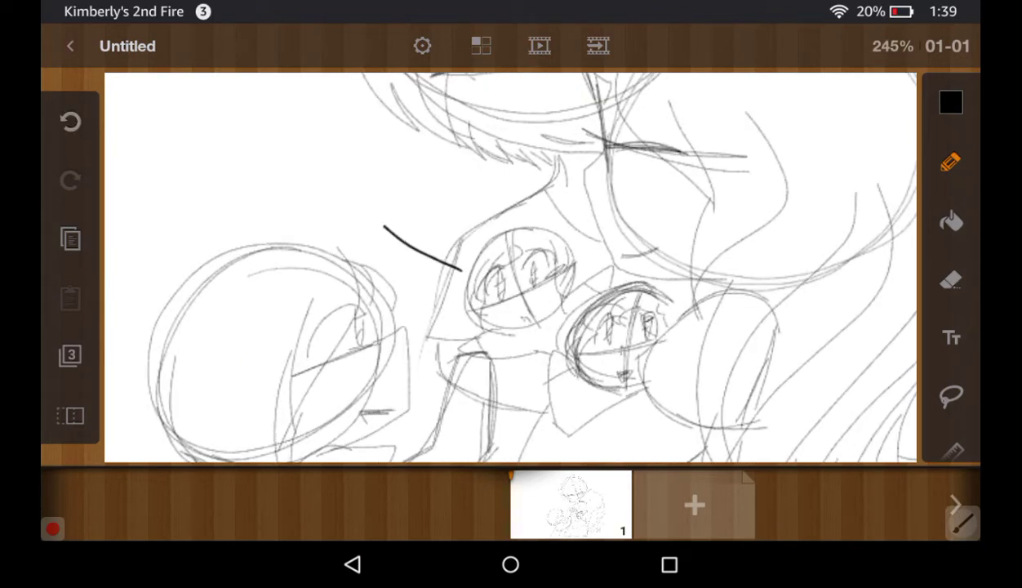
mouse_move(303, 144)
left_mouse_down()
mouse_move(315, 217)
mouse_move(343, 209)
left_mouse_up()
mouse_move(359, 175)
left_mouse_down()
mouse_move(374, 202)
mouse_move(412, 188)
mouse_move(400, 214)
left_mouse_up()
mouse_move(676, 326)
left_mouse_down()
mouse_move(703, 309)
mouse_move(762, 297)
mouse_move(819, 263)
mouse_move(779, 333)
left_mouse_up()
mouse_move(829, 266)
left_mouse_down()
mouse_move(819, 335)
mouse_move(841, 308)
left_mouse_up()
mouse_move(863, 277)
left_mouse_down()
mouse_move(843, 345)
mouse_move(854, 352)
left_mouse_up()
mouse_move(867, 333)
left_mouse_down()
mouse_move(885, 342)
mouse_move(904, 333)
left_mouse_up()
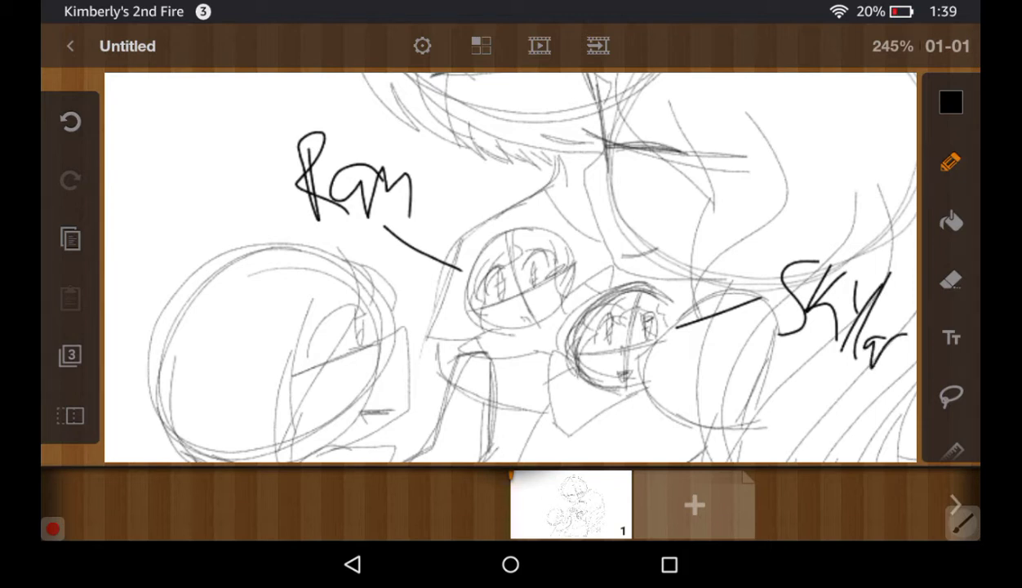
Undo all the handwritten name-label strokes
left_click(70, 121)
left_click(70, 121)
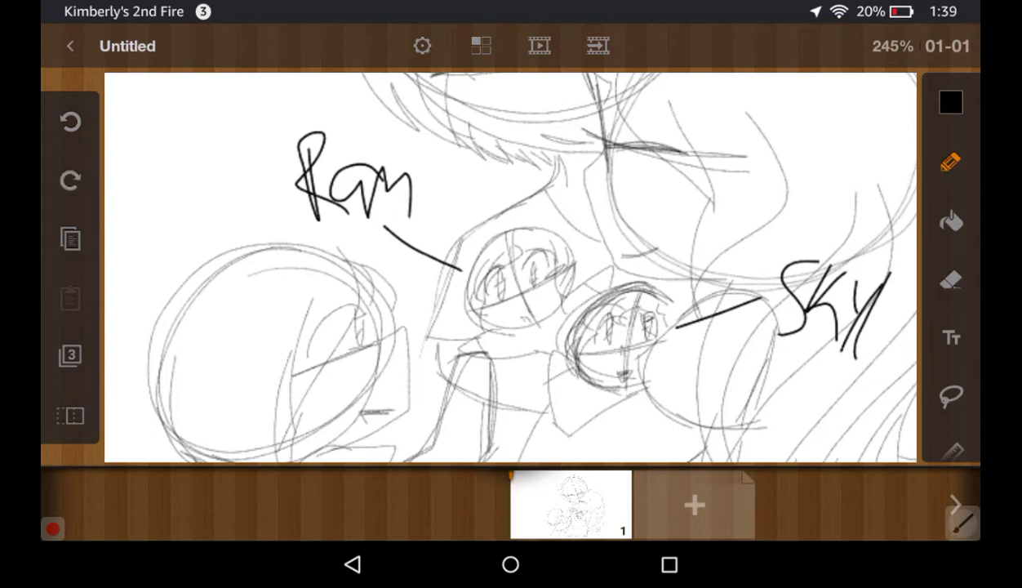
left_click(70, 121)
left_click(70, 121)
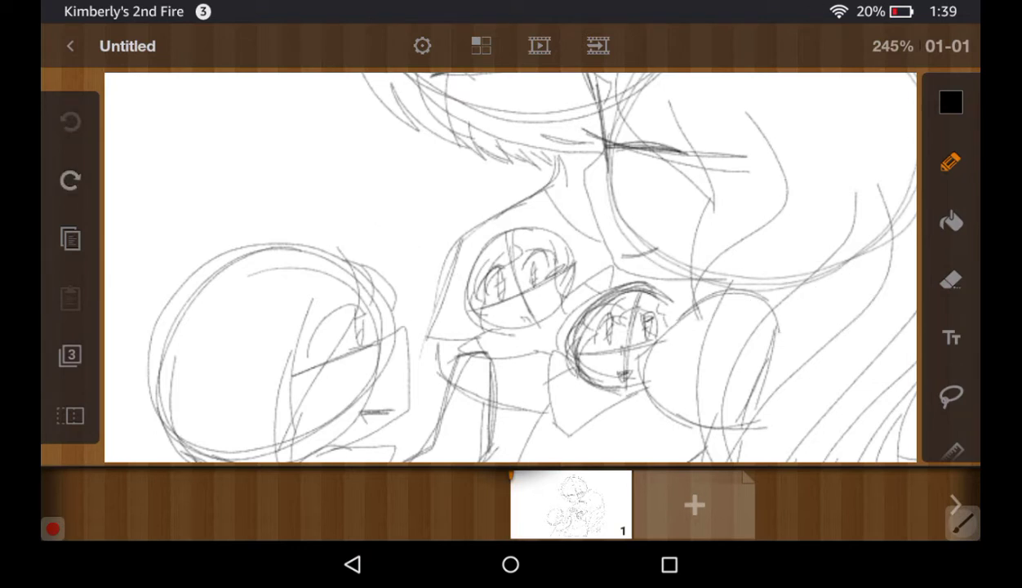
scroll(510, 267, "down", 5)
Zoom in on the top head and try out hair strands, undoing the failed ones
scroll(510, 267, "up", 2)
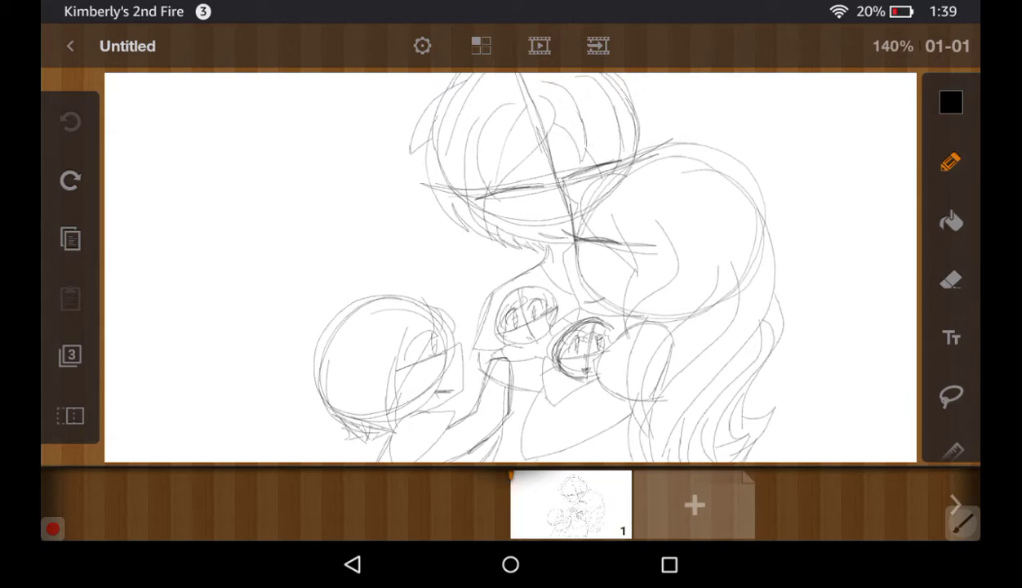
scroll(510, 267, "up", 2)
scroll(510, 267, "up", 2)
scroll(511, 267, "up", 4)
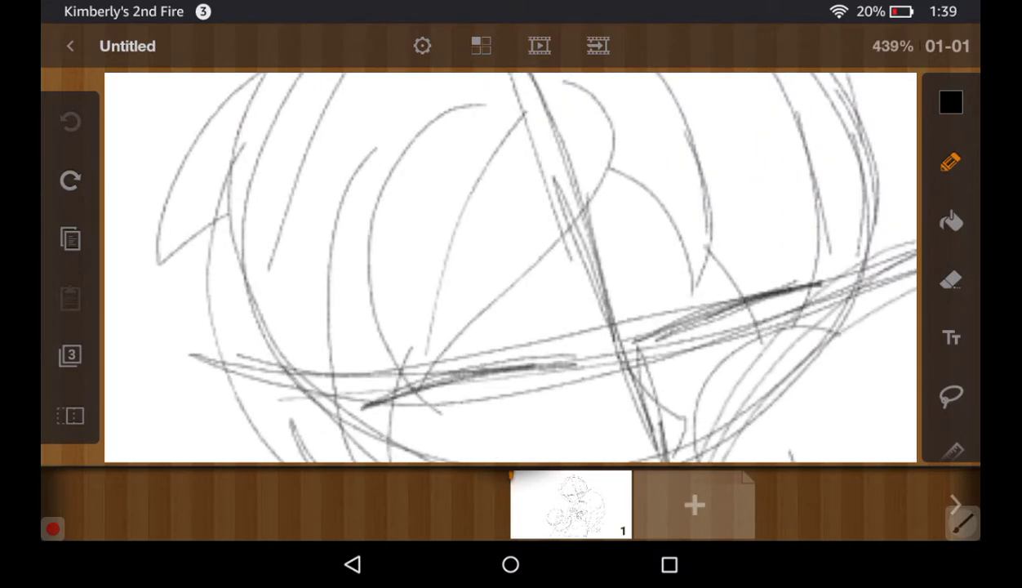
mouse_move(556, 86)
left_mouse_down()
mouse_move(611, 171)
mouse_move(445, 359)
left_mouse_up()
left_click_drag(547, 123, 422, 364)
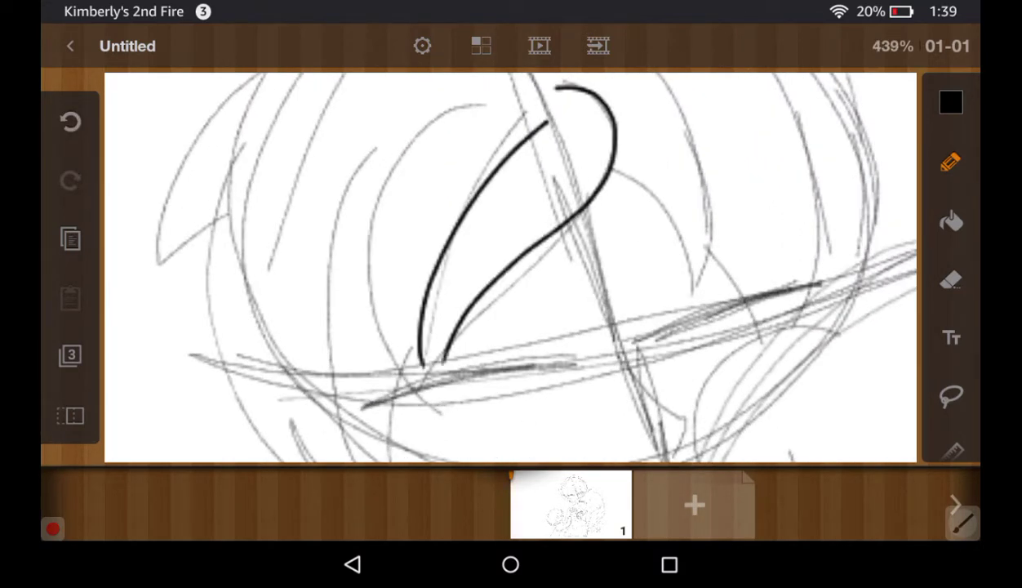
left_click(70, 121)
mouse_move(576, 92)
left_mouse_down()
mouse_move(406, 383)
mouse_move(401, 423)
left_mouse_up()
left_click_drag(516, 115, 411, 383)
left_click(70, 121)
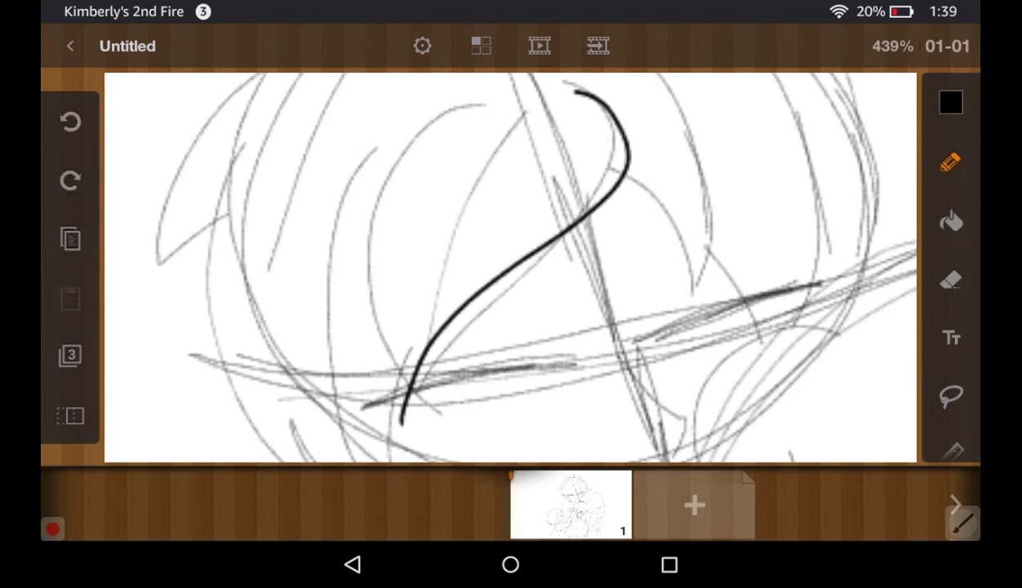
left_click(70, 121)
Ink the S-shaped hair strand and two strands to its left
mouse_move(555, 83)
left_mouse_down()
mouse_move(611, 109)
mouse_move(437, 421)
left_mouse_up()
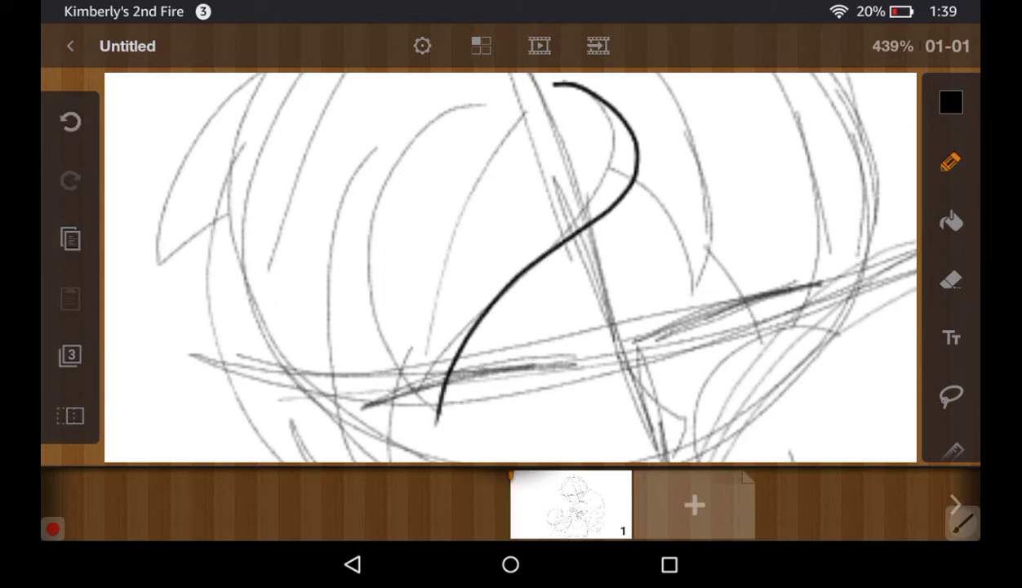
left_click_drag(535, 115, 420, 448)
left_click(70, 121)
mouse_move(519, 116)
left_mouse_down()
mouse_move(450, 233)
mouse_move(424, 429)
left_mouse_up()
left_click(71, 121)
left_click_drag(539, 117, 439, 430)
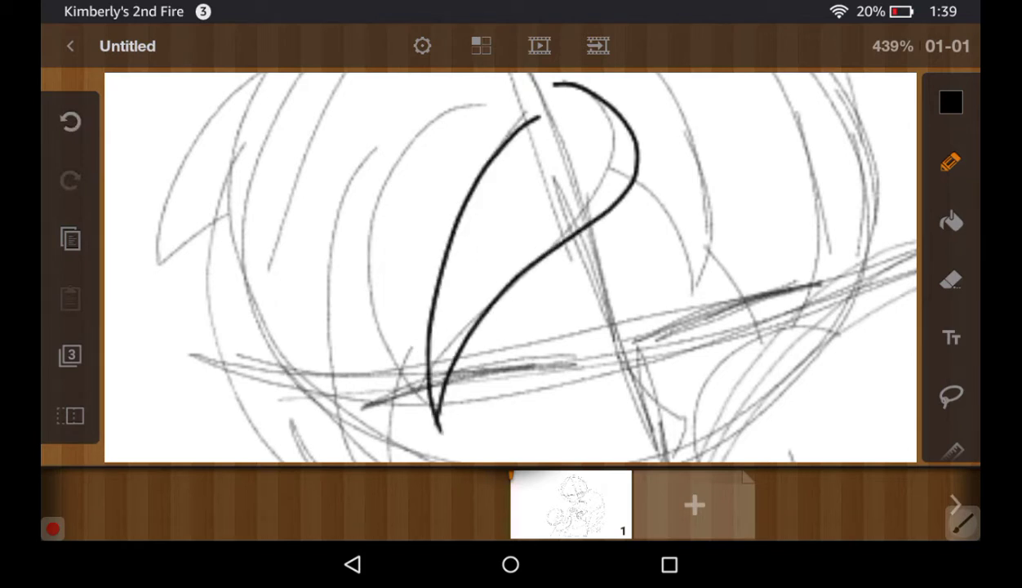
mouse_move(498, 99)
left_mouse_down()
mouse_move(391, 198)
mouse_move(431, 425)
left_mouse_up()
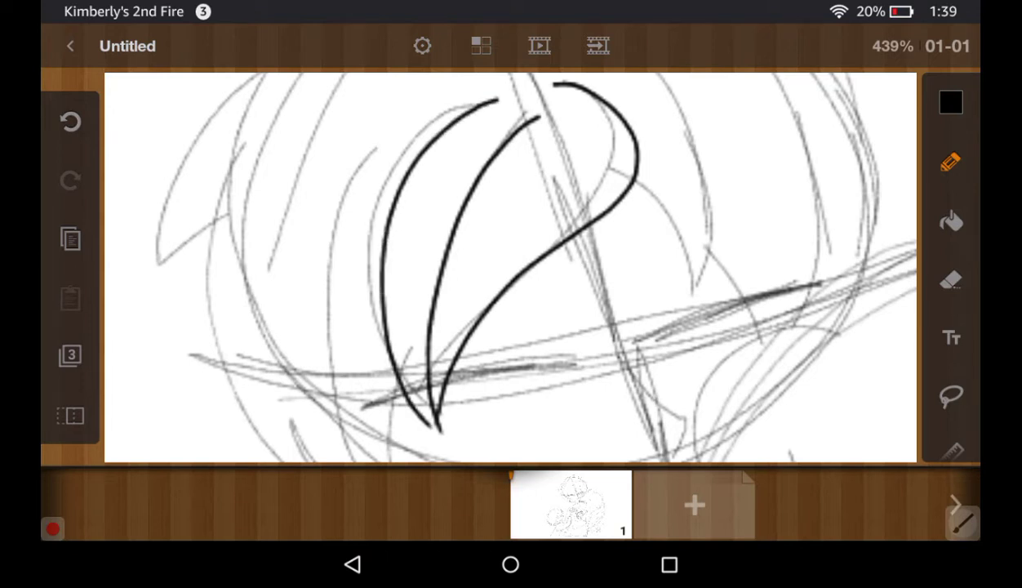
Ink a long outer strand and a short lower strand on the left of the hair
scroll(510, 268, "up", 1)
scroll(511, 268, "down", 1)
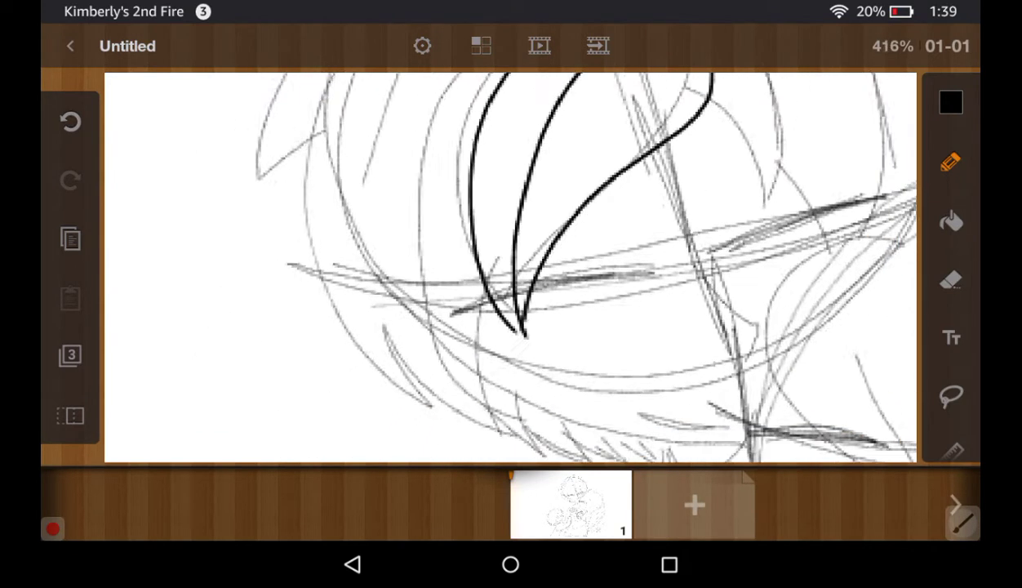
scroll(510, 268, "down", 1)
mouse_move(472, 91)
left_mouse_down()
mouse_move(451, 114)
mouse_move(490, 412)
left_mouse_up()
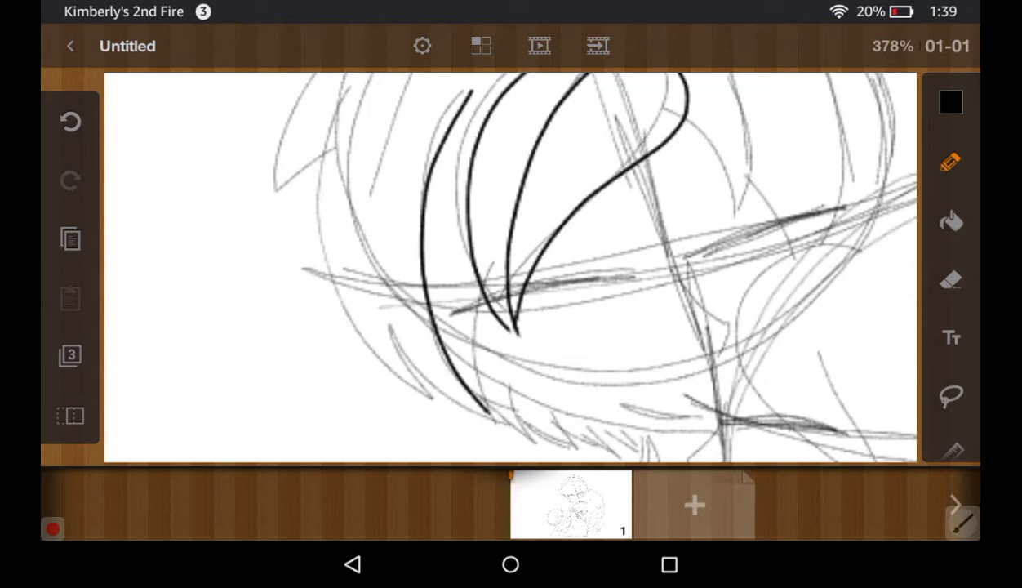
left_click_drag(493, 284, 483, 426)
Ink strands arcing right of the S-curve and a long outer right strand
scroll(510, 268, "down", 1)
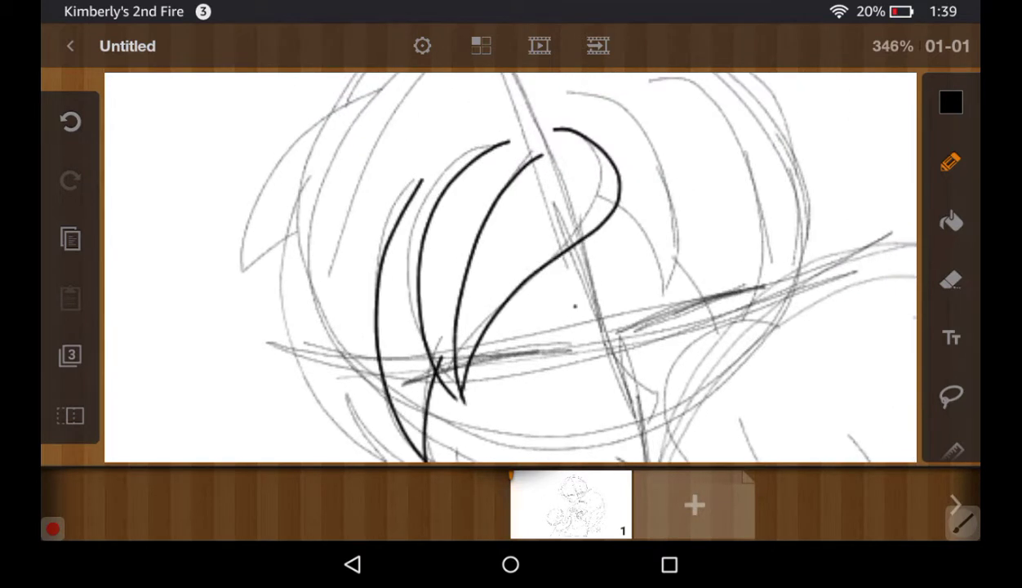
scroll(510, 268, "up", 3)
scroll(510, 268, "down", 1)
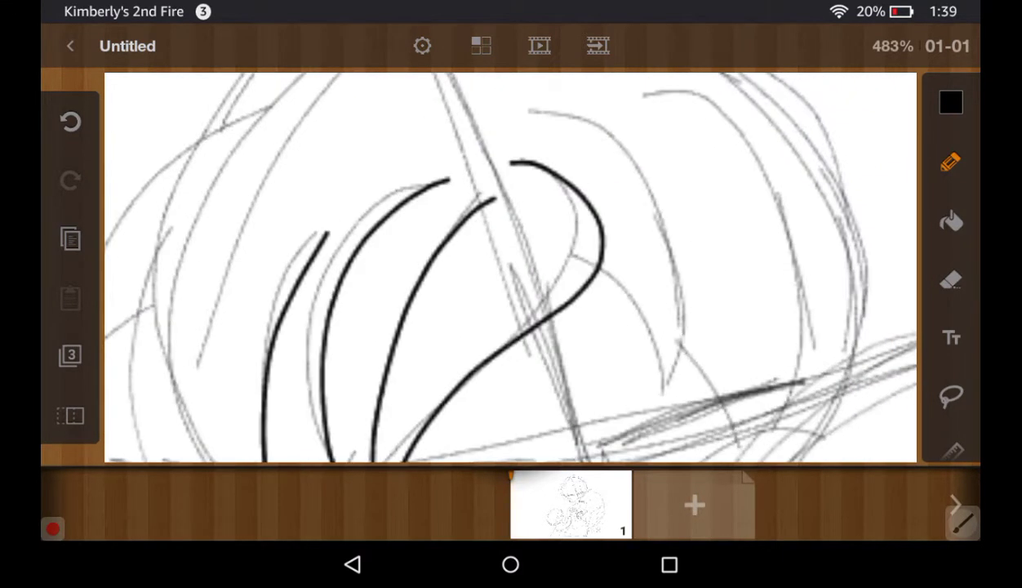
mouse_move(522, 131)
left_mouse_down()
mouse_move(601, 137)
mouse_move(651, 392)
left_mouse_up()
left_click_drag(600, 271, 653, 383)
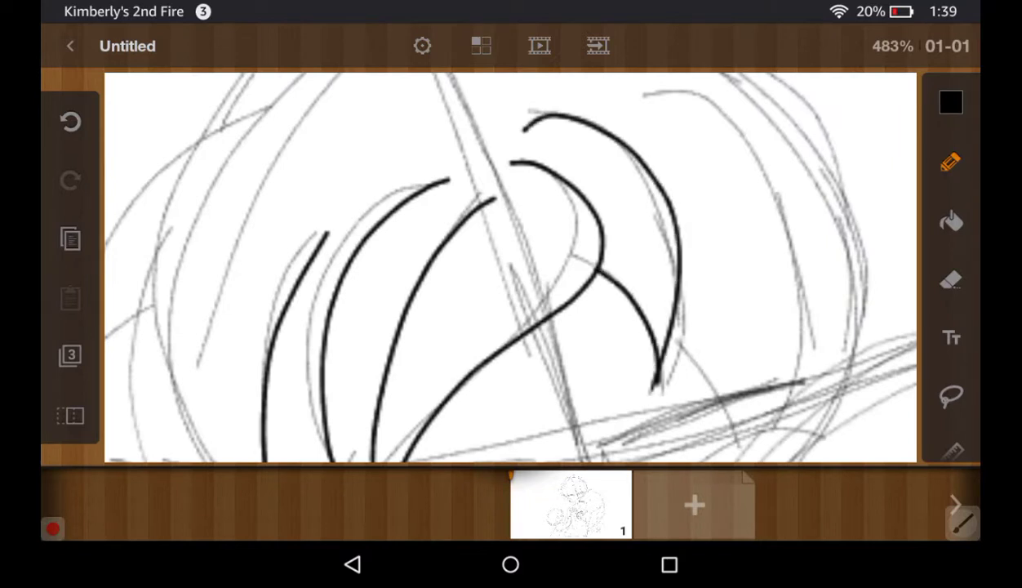
mouse_move(637, 98)
left_mouse_down()
mouse_move(805, 261)
mouse_move(787, 462)
left_mouse_up()
Remove the long right-hand strand and try a stroke on the lower head
scroll(510, 268, "down", 1)
scroll(510, 268, "down", 2)
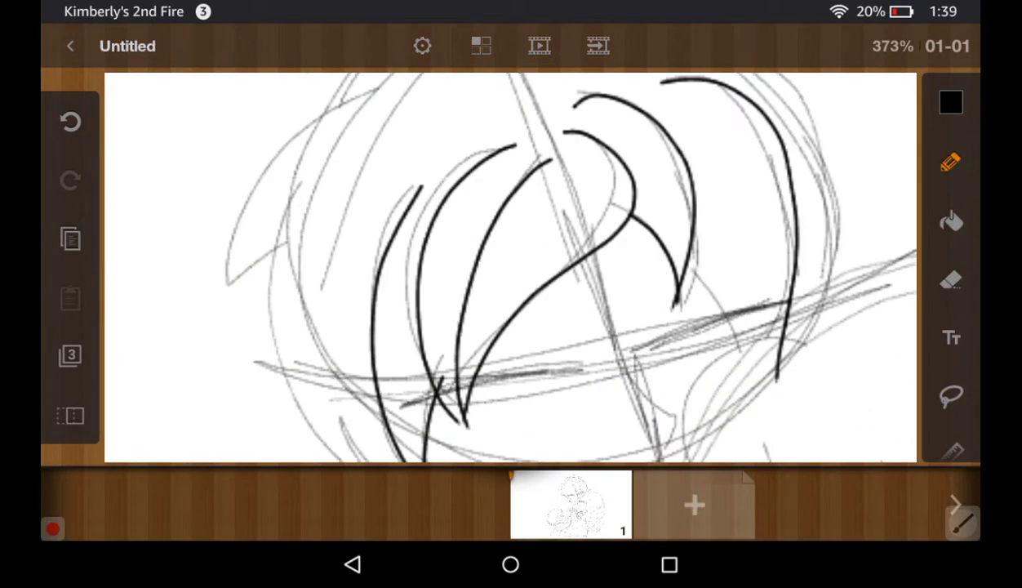
left_click(70, 121)
scroll(510, 268, "down", 1)
scroll(510, 268, "down", 1)
scroll(510, 268, "down", 2)
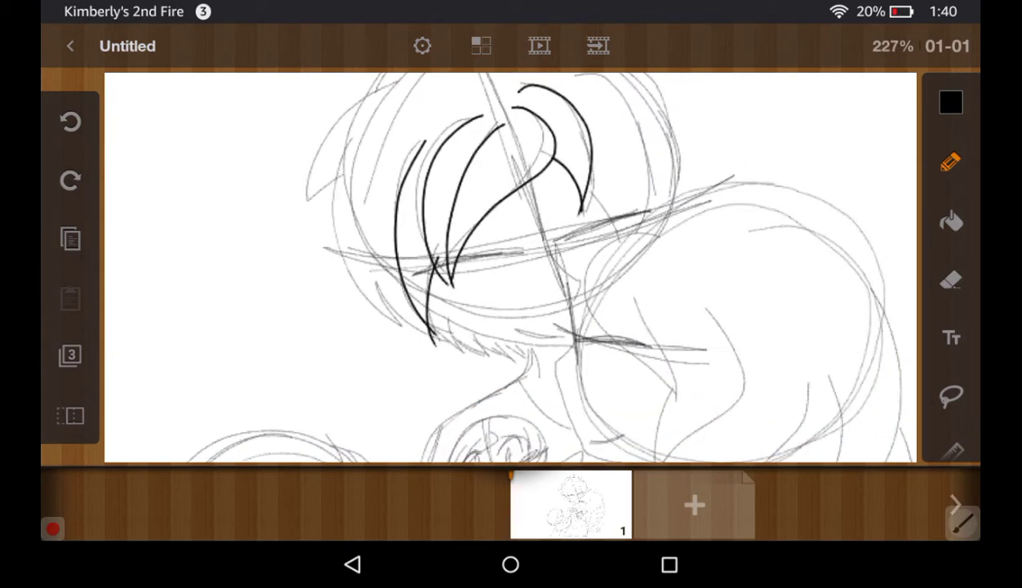
scroll(510, 268, "up", 3)
mouse_move(645, 262)
left_mouse_down()
mouse_move(555, 286)
mouse_move(563, 425)
left_mouse_up()
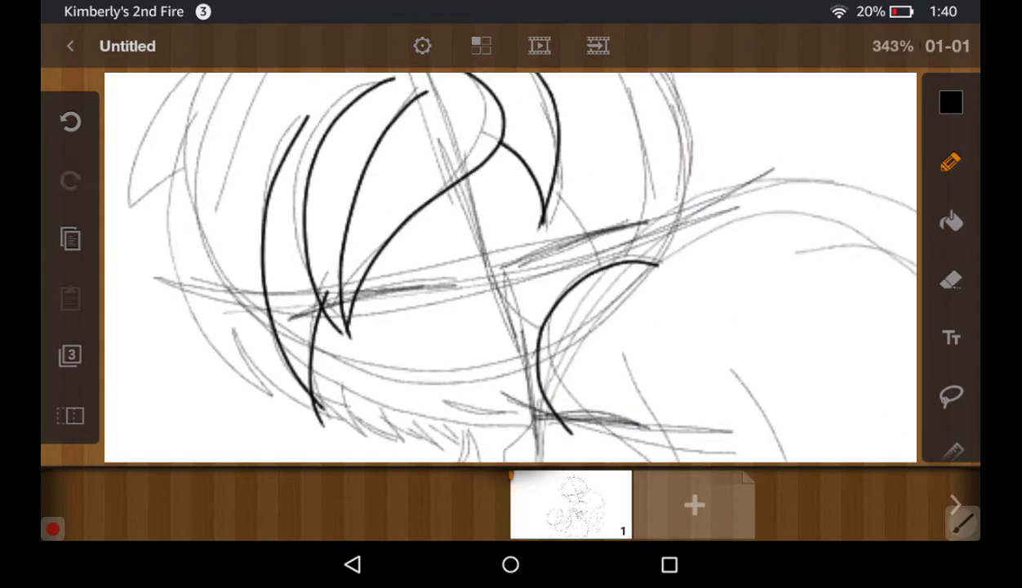
Discard two trial strokes and ink the first four strands of the mother's hair
left_click(71, 121)
scroll(510, 268, "up", 2)
scroll(510, 268, "down", 1)
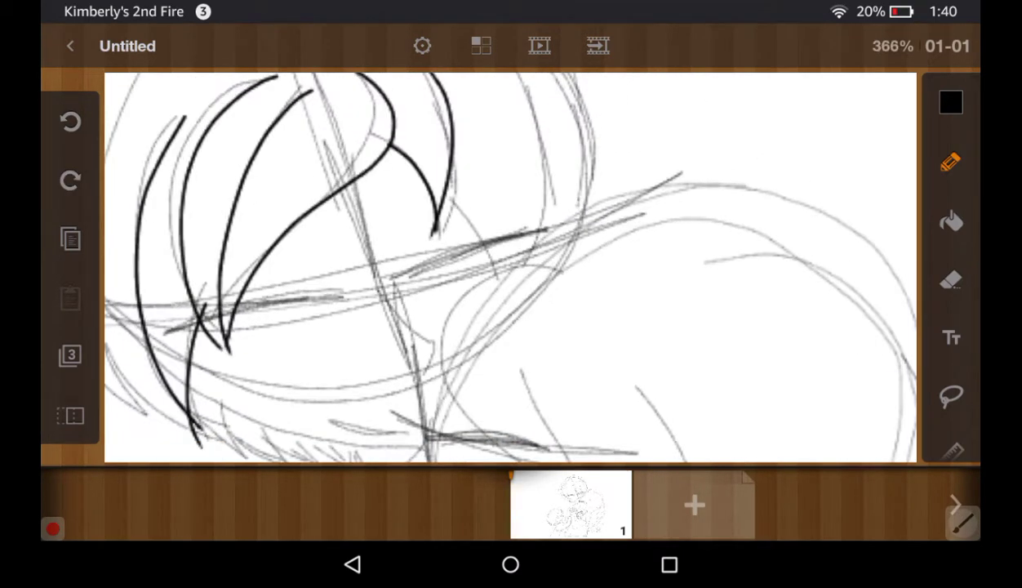
mouse_move(523, 249)
left_mouse_down()
mouse_move(592, 214)
mouse_move(829, 249)
left_mouse_up()
left_click(71, 121)
scroll(510, 268, "left", 3)
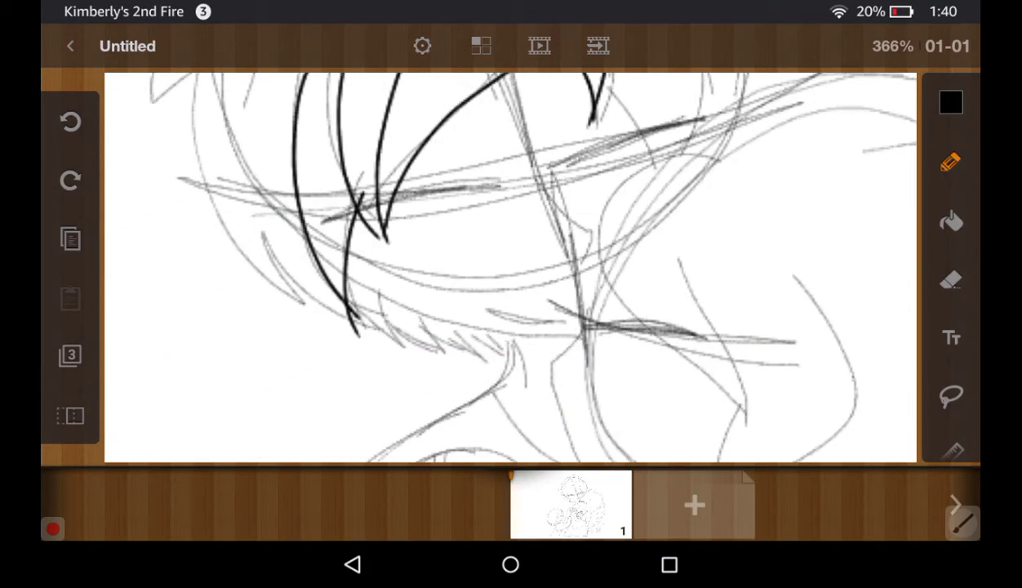
scroll(510, 268, "down", 1)
mouse_move(692, 160)
left_mouse_down()
mouse_move(619, 157)
mouse_move(585, 253)
mouse_move(718, 396)
left_mouse_up()
left_click_drag(642, 248, 712, 395)
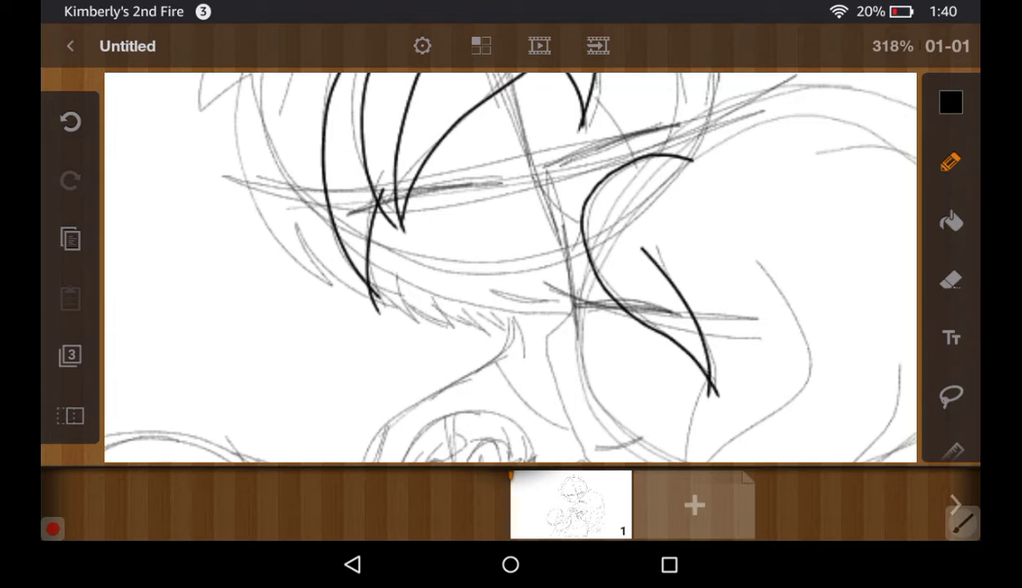
scroll(510, 268, "down", 2)
mouse_move(759, 220)
left_mouse_down()
mouse_move(779, 245)
mouse_move(710, 434)
left_mouse_up()
left_click_drag(737, 301, 710, 437)
Ink longer strands down toward the baby plus short strokes at the hair ends
scroll(510, 268, "down", 2)
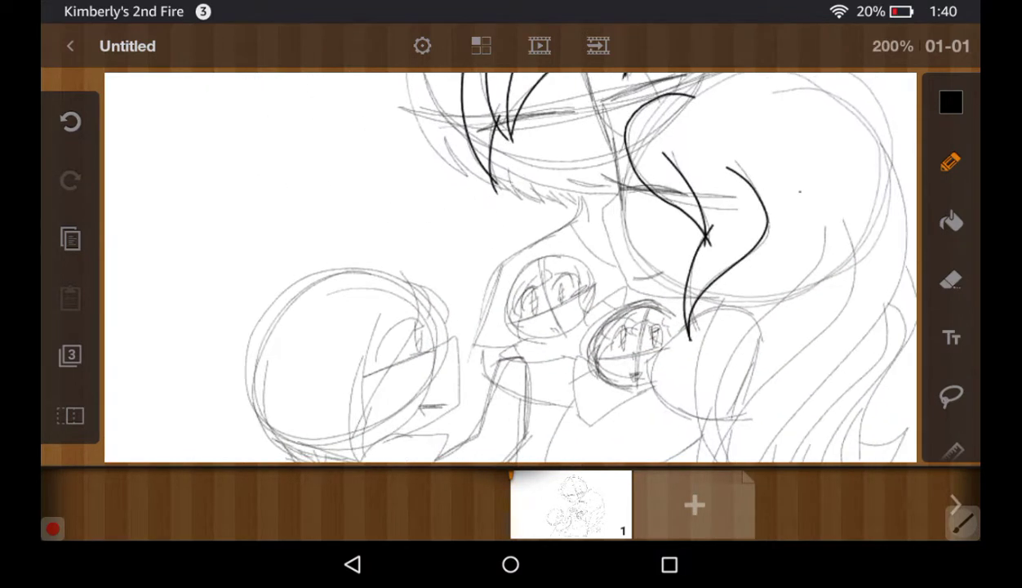
scroll(510, 267, "up", 4)
scroll(510, 268, "up", 2)
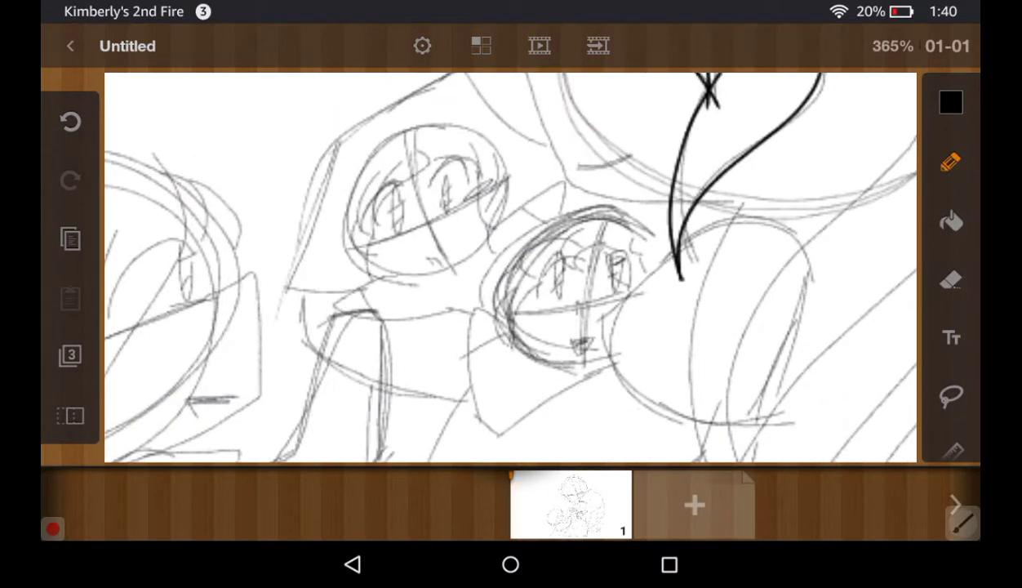
left_click_drag(720, 176, 694, 453)
scroll(510, 268, "down", 2)
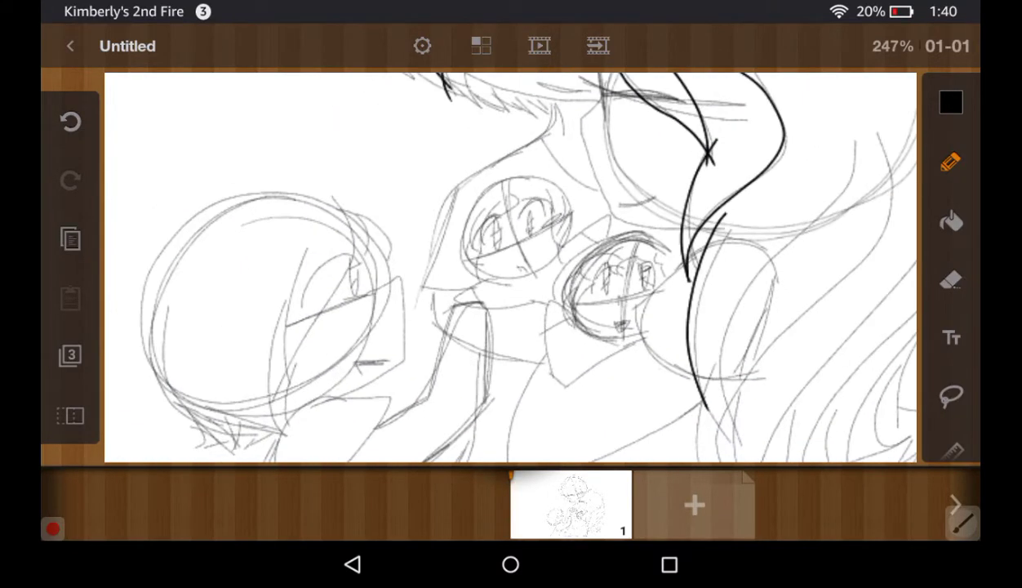
mouse_move(840, 137)
left_mouse_down()
mouse_move(851, 164)
mouse_move(723, 421)
left_mouse_up()
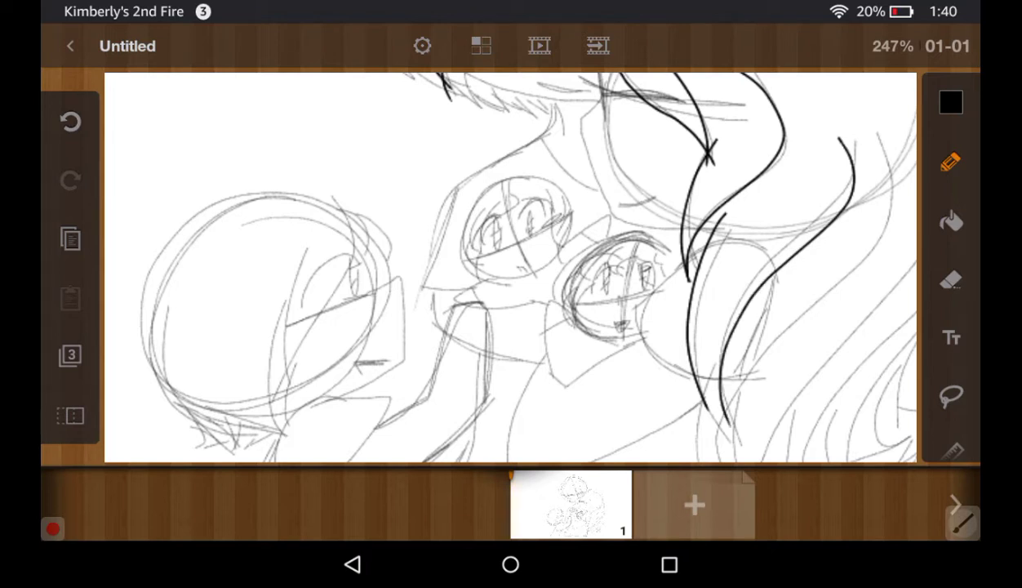
left_click_drag(677, 380, 722, 433)
left_click_drag(706, 398, 727, 436)
scroll(510, 268, "down", 1)
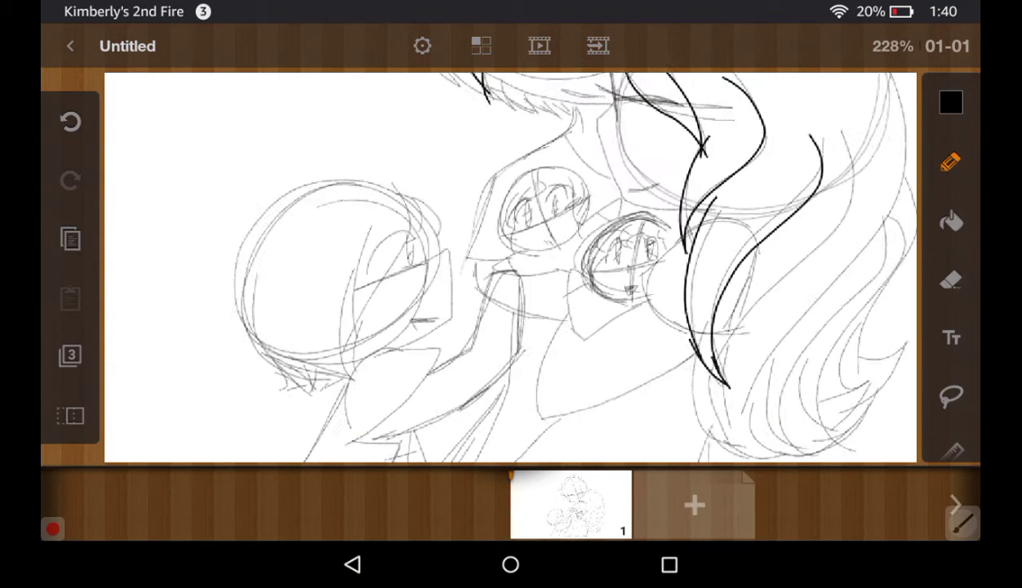
scroll(510, 268, "down", 2)
Ink a long curving strand, a neighbouring strand and the hair's top outline
mouse_move(798, 145)
left_mouse_down()
mouse_move(816, 208)
mouse_move(718, 445)
left_mouse_up()
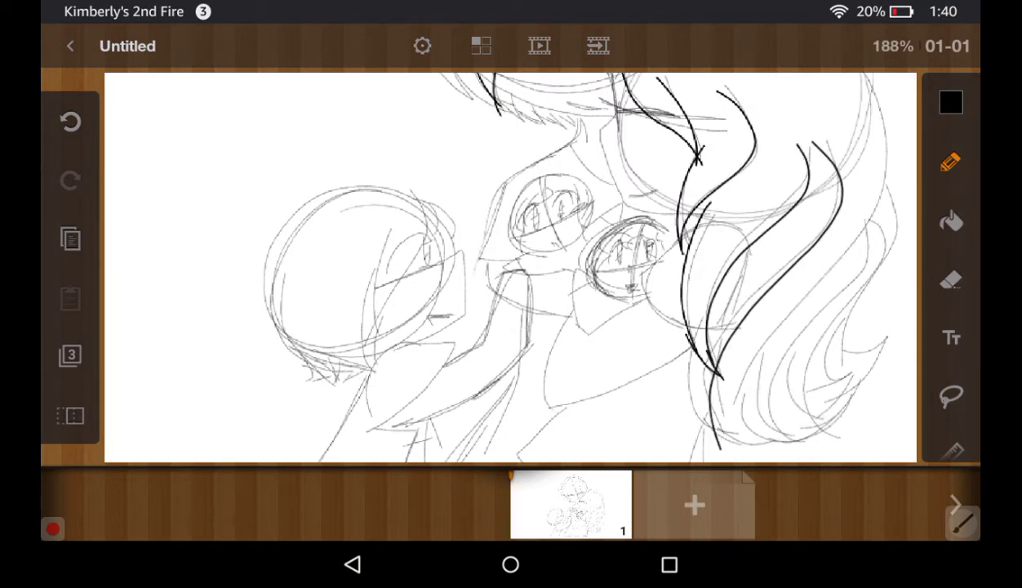
left_click_drag(689, 339, 727, 452)
scroll(510, 268, "down", 1)
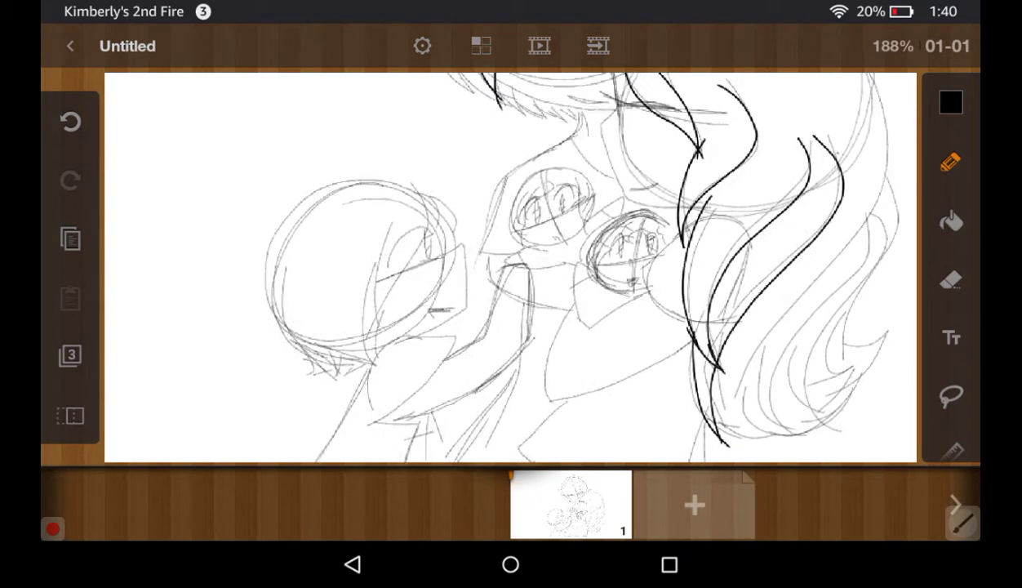
scroll(510, 268, "down", 1)
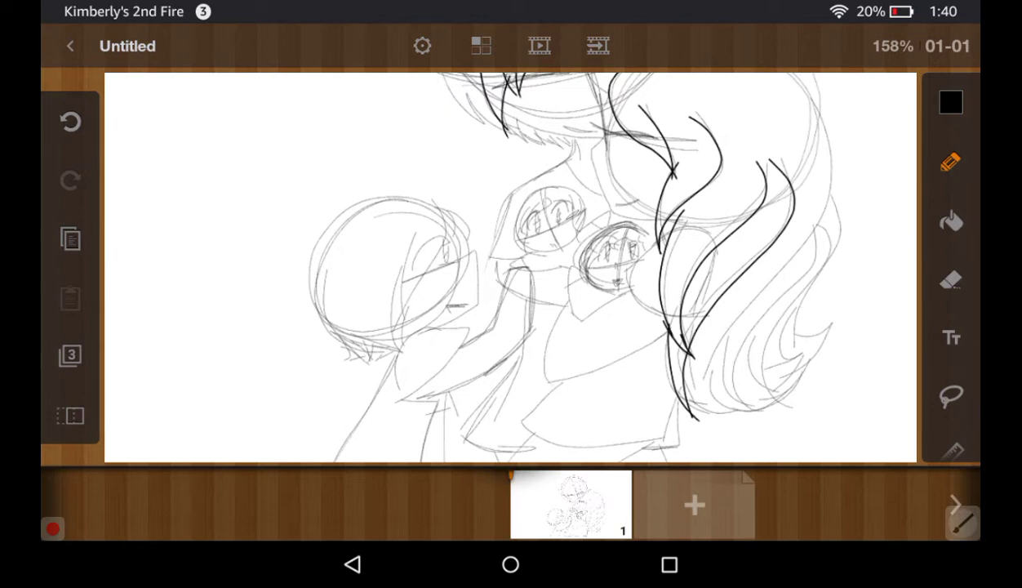
scroll(510, 267, "down", 1)
scroll(510, 267, "down", 2)
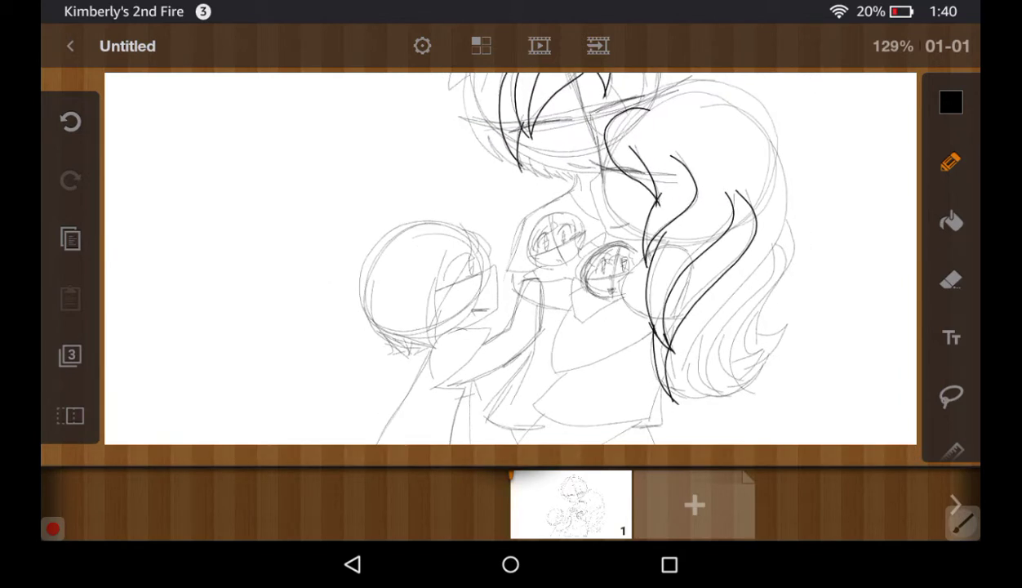
mouse_move(622, 111)
left_mouse_down()
mouse_move(661, 88)
mouse_move(740, 116)
mouse_move(784, 173)
mouse_move(653, 384)
mouse_move(656, 400)
left_mouse_up()
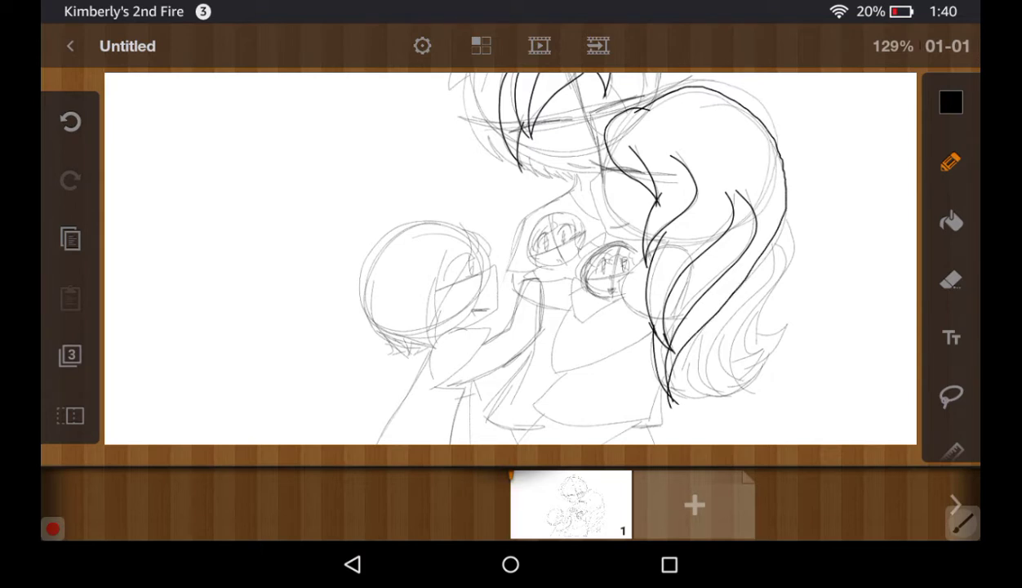
scroll(694, 343, "up", 5)
Ink the hair's bottom curve and flowing strands along its right side
mouse_move(802, 179)
left_mouse_down()
mouse_move(725, 276)
mouse_move(734, 423)
left_mouse_up()
left_click_drag(631, 401, 730, 424)
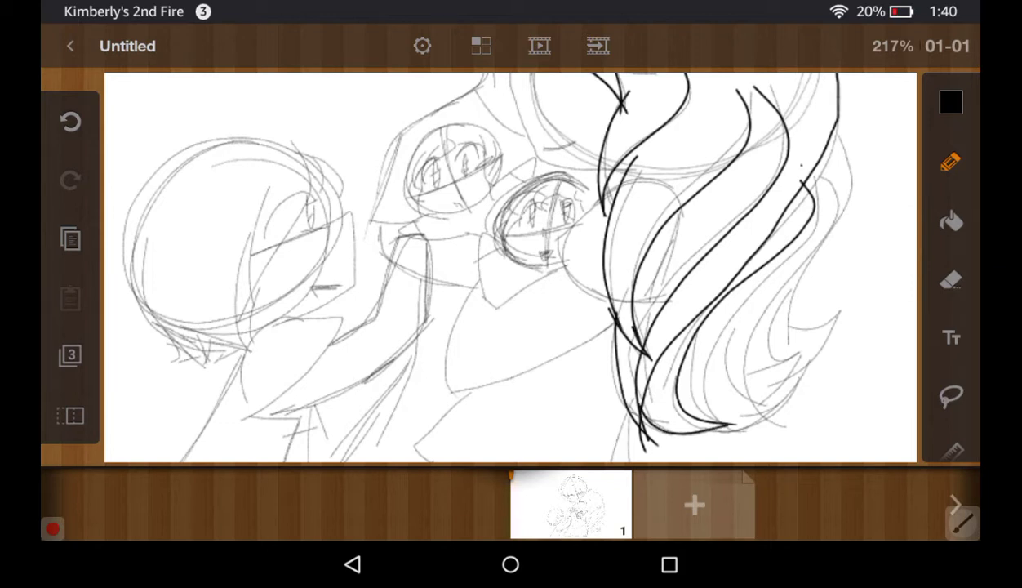
mouse_move(802, 163)
left_mouse_down()
mouse_move(701, 376)
mouse_move(763, 414)
left_mouse_up()
mouse_move(832, 134)
left_mouse_down()
mouse_move(717, 398)
mouse_move(767, 400)
mouse_move(849, 184)
mouse_move(792, 418)
left_mouse_up()
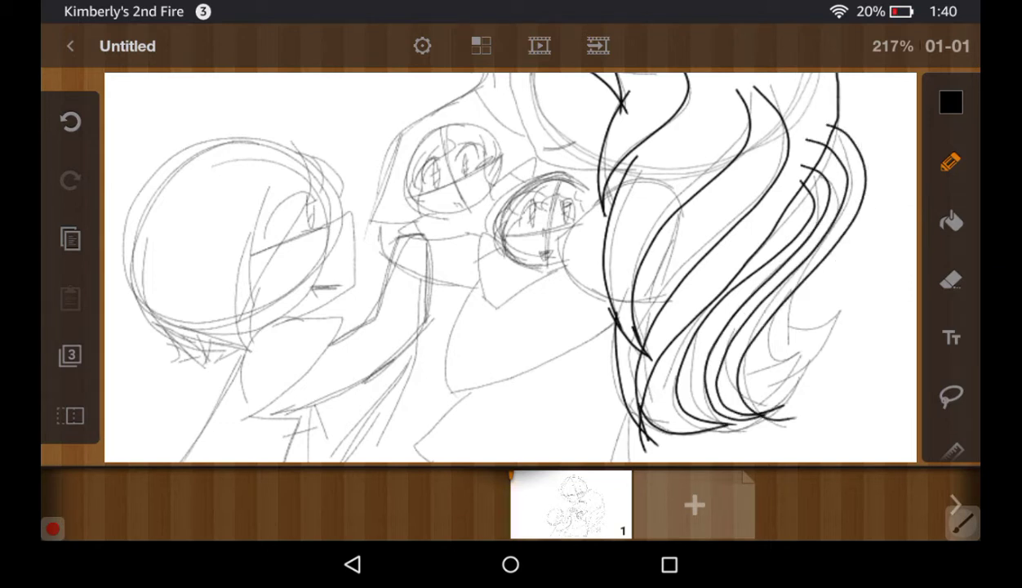
scroll(857, 110, "up", 3)
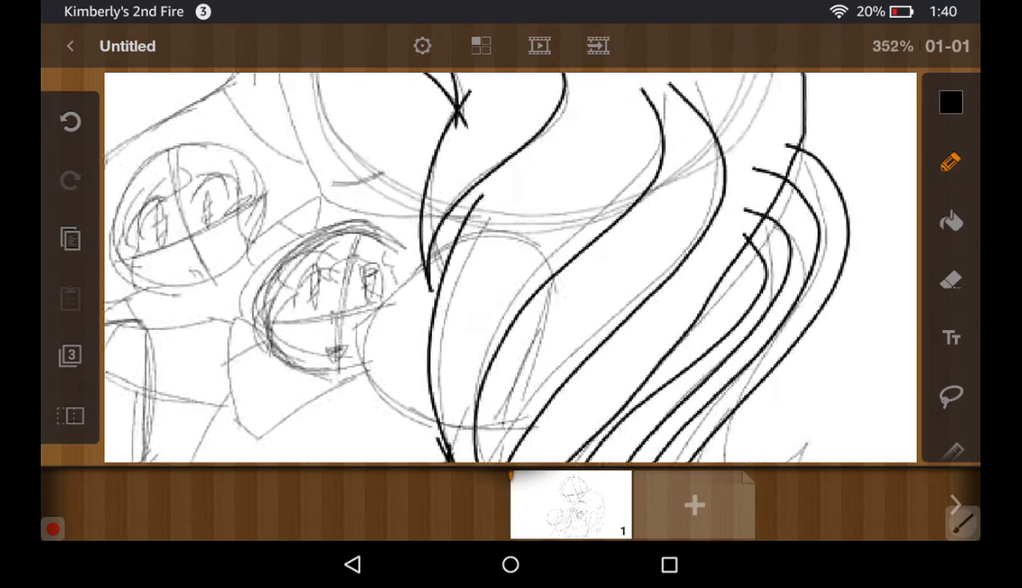
scroll(858, 110, "up", 2)
left_click(951, 396)
Set the eraser to size 1.10 and erase stray marks near the hair ends
left_click(950, 161)
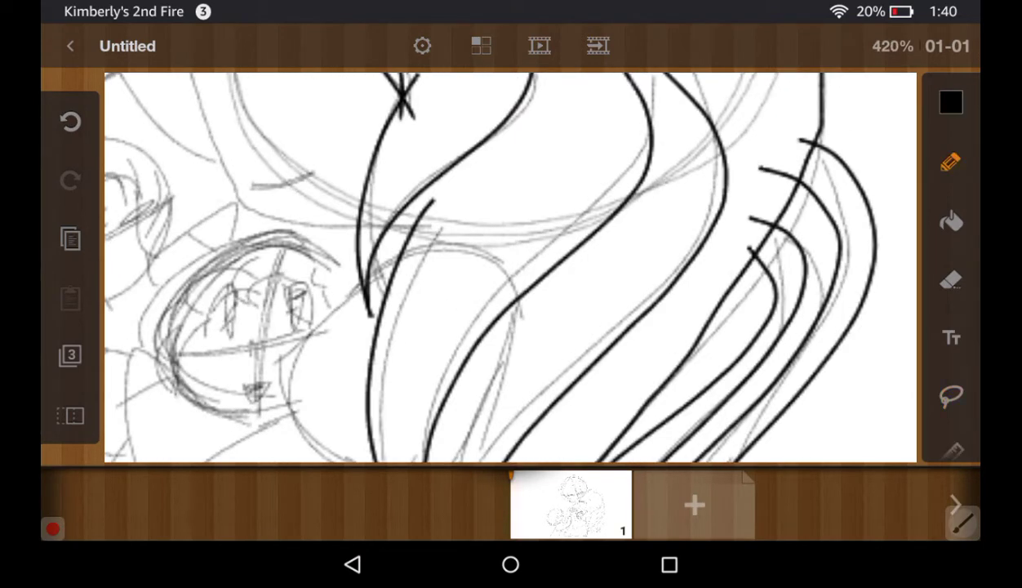
left_click(951, 281)
left_click_drag(828, 382, 742, 382)
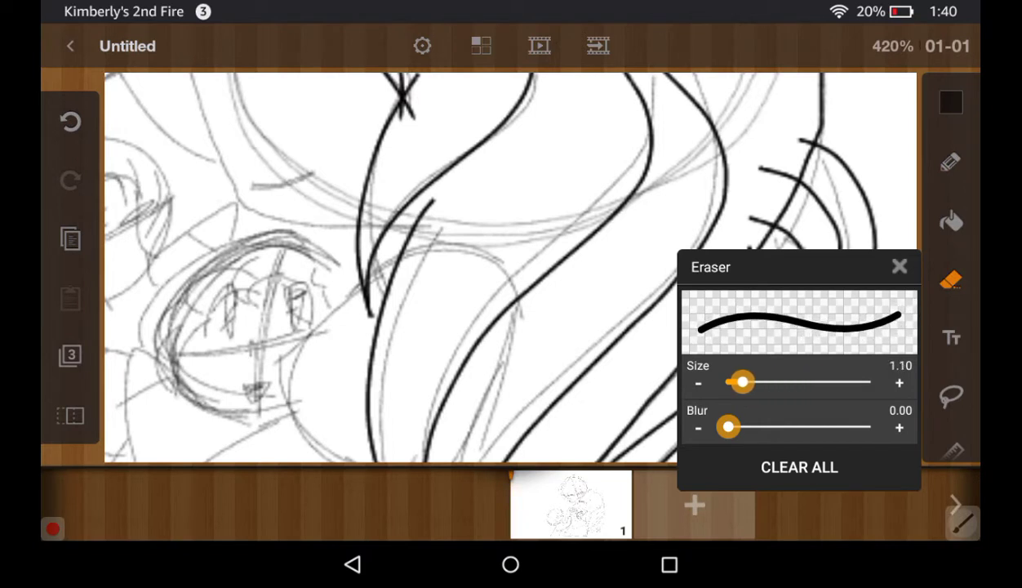
left_click(900, 266)
left_click_drag(760, 210, 780, 196)
left_click_drag(783, 155, 810, 165)
mouse_move(737, 233)
left_mouse_down()
mouse_move(788, 256)
mouse_move(783, 207)
left_mouse_up()
mouse_move(771, 163)
left_mouse_down()
mouse_move(750, 239)
mouse_move(787, 201)
mouse_move(807, 262)
mouse_move(817, 201)
mouse_move(804, 290)
left_mouse_up()
Back on the pen, ink another strand, a bottom curl and a pointed tip
left_click(951, 162)
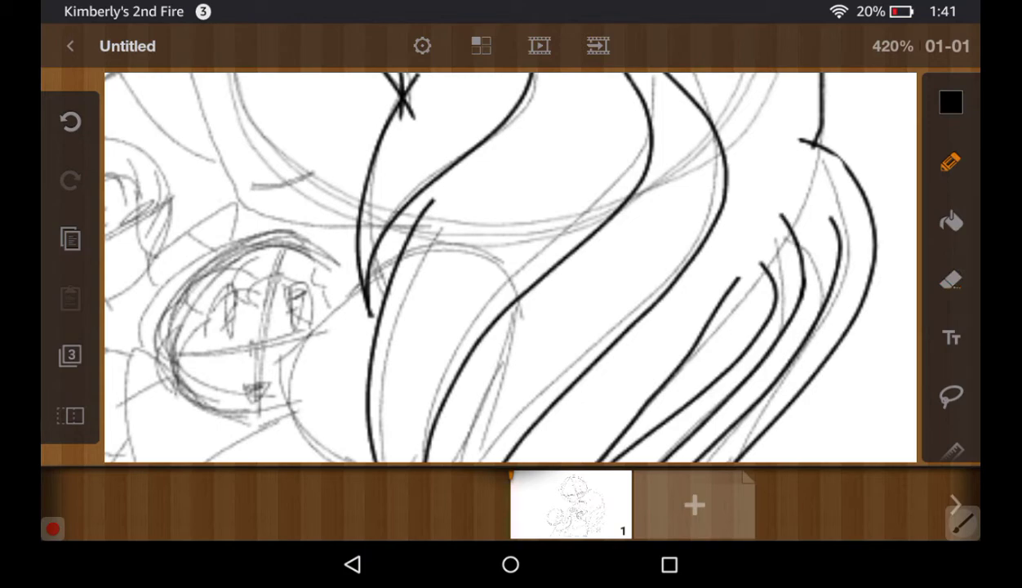
left_click_drag(785, 177, 819, 248)
scroll(510, 267, "down", 3)
scroll(510, 267, "down", 2)
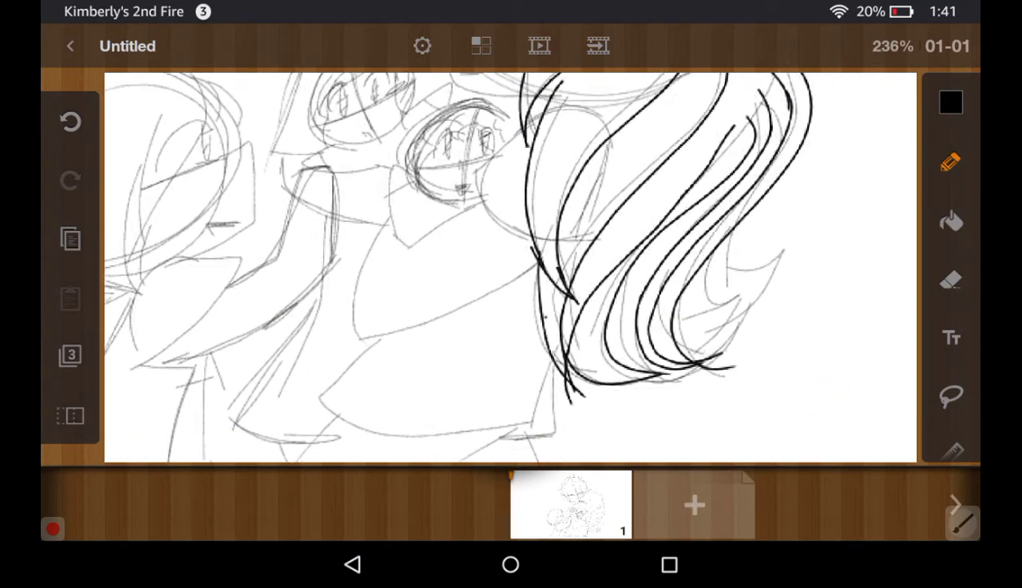
scroll(510, 267, "down", 3)
scroll(511, 267, "down", 1)
scroll(510, 267, "up", 4)
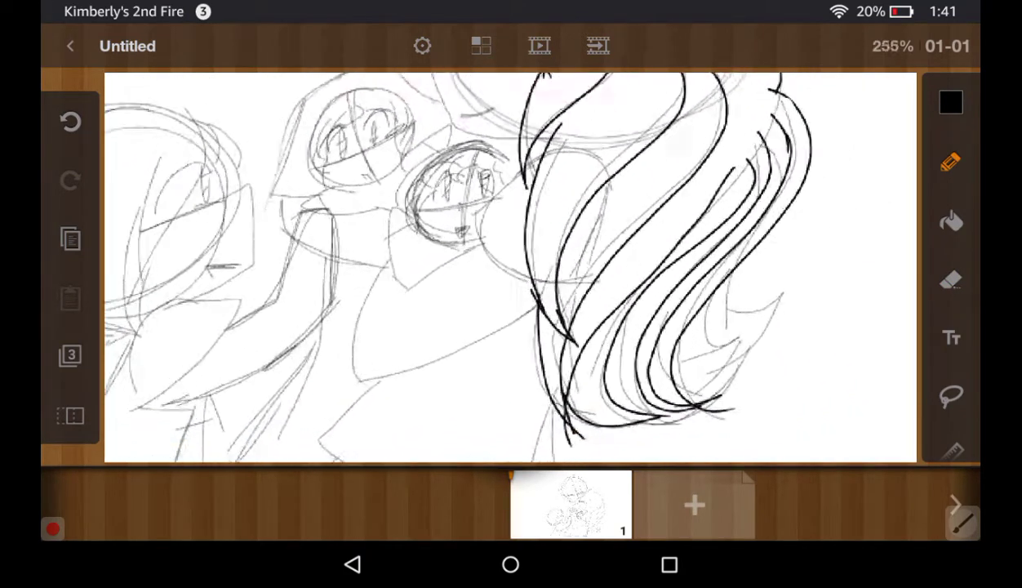
scroll(510, 267, "up", 2)
mouse_move(739, 296)
left_mouse_down()
mouse_move(720, 325)
mouse_move(786, 375)
left_mouse_up()
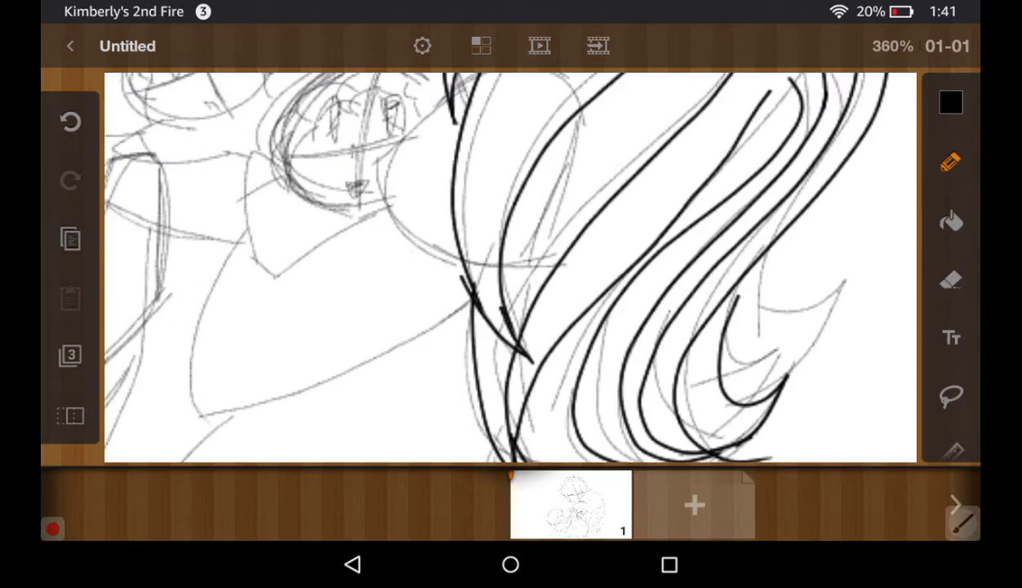
left_click_drag(764, 245, 790, 343)
mouse_move(751, 307)
left_mouse_down()
mouse_move(848, 260)
mouse_move(788, 376)
left_mouse_up()
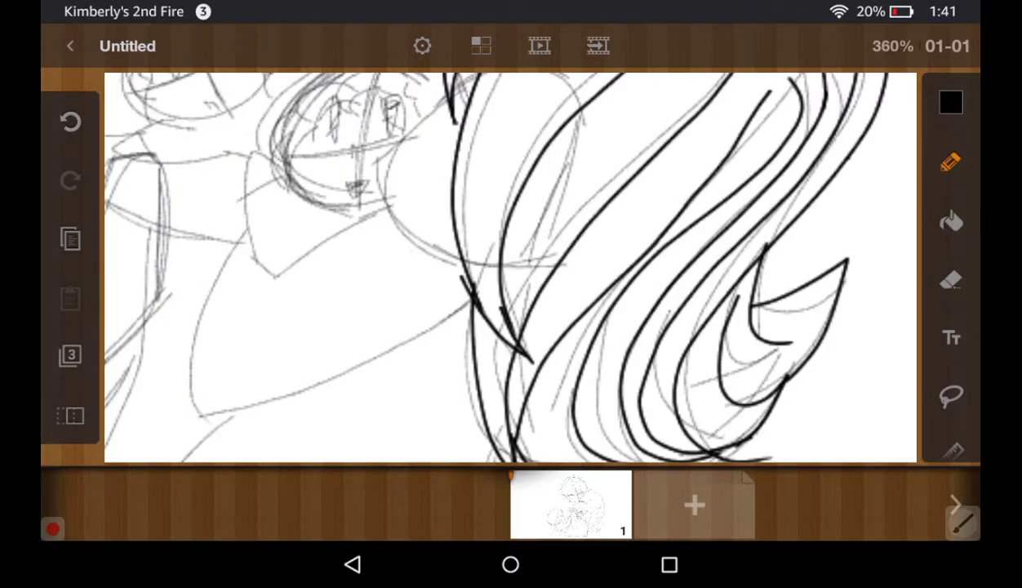
Add a curling strand to the long hair
scroll(510, 267, "down", 2)
left_click_drag(855, 181, 819, 238)
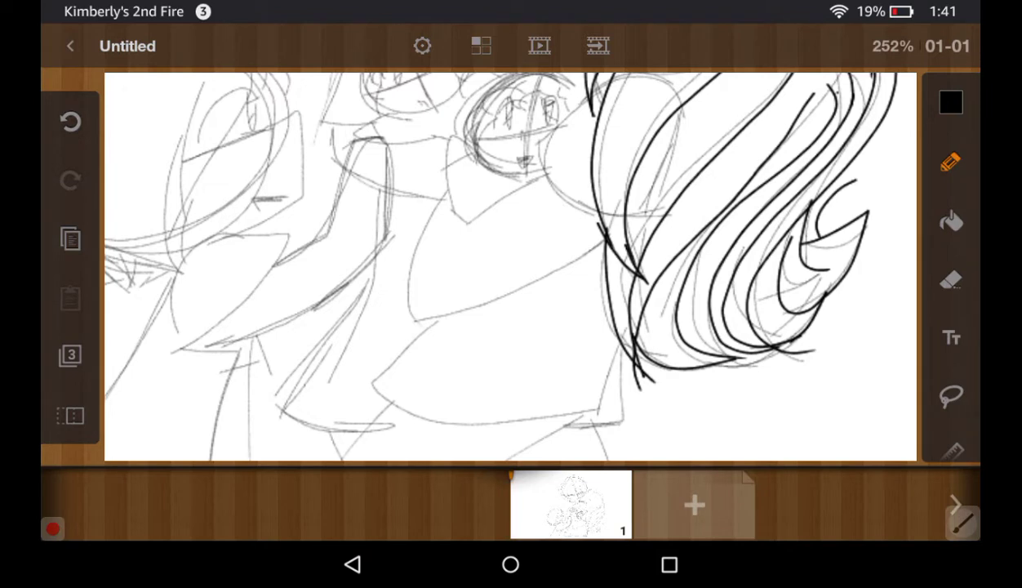
scroll(511, 267, "down", 3)
scroll(580, 227, "down", 2)
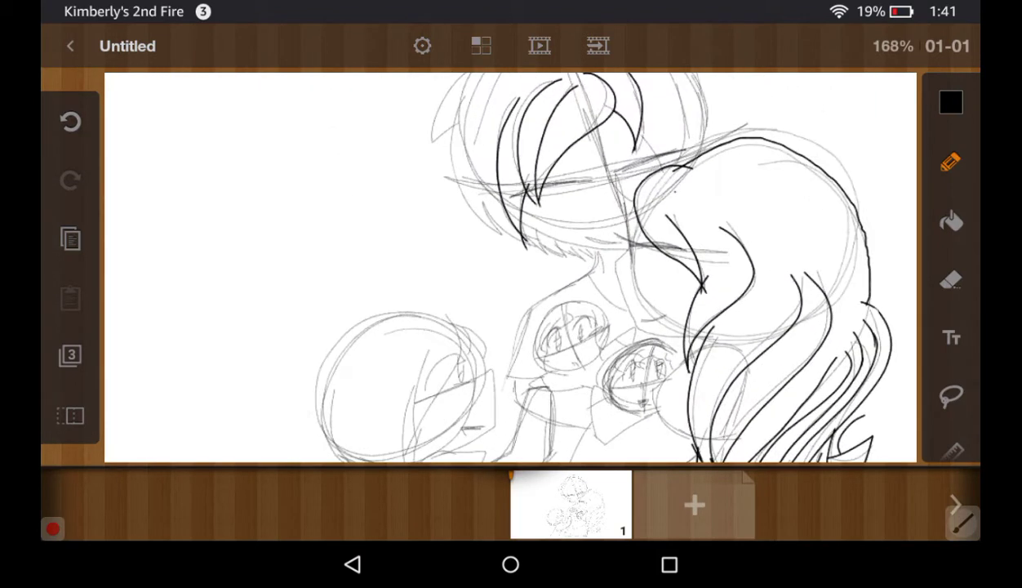
Ink the left side of the neck, the jawline and a short face line
scroll(581, 282, "up", 5)
scroll(581, 282, "up", 3)
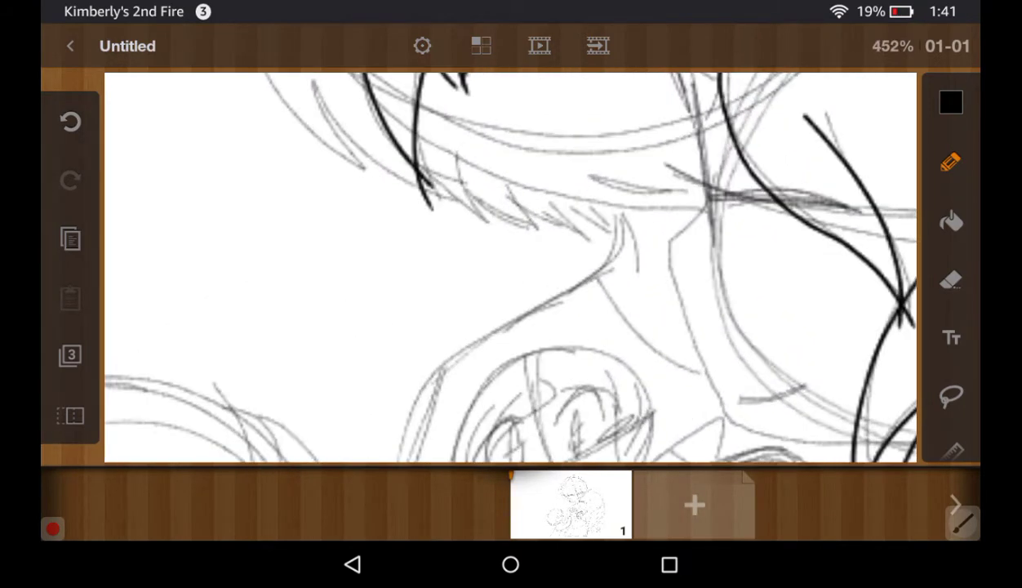
left_click_drag(707, 108, 717, 418)
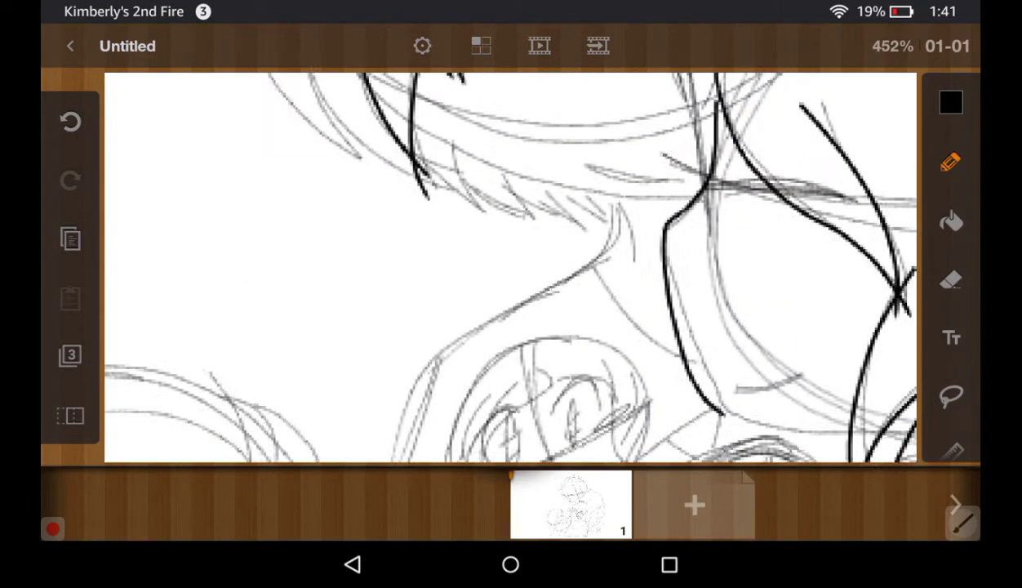
scroll(510, 267, "up", 1)
left_click_drag(681, 365, 825, 390)
mouse_move(694, 336)
left_mouse_down()
mouse_move(770, 324)
mouse_move(751, 339)
mouse_move(706, 339)
mouse_move(737, 319)
mouse_move(765, 320)
left_mouse_up()
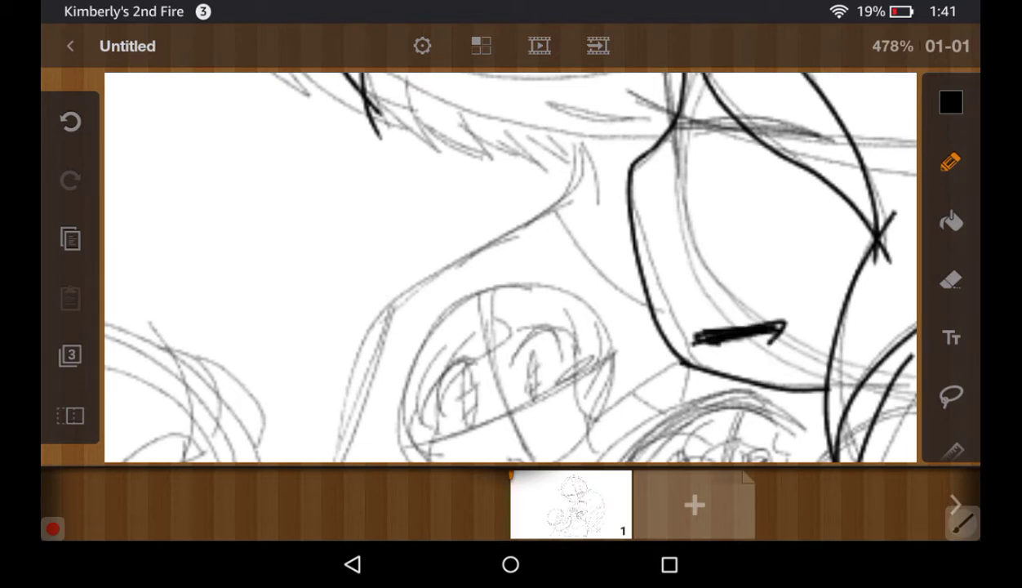
left_click(70, 121)
mouse_move(682, 330)
left_mouse_down()
mouse_move(766, 320)
mouse_move(753, 327)
left_mouse_up()
Ink thick closed-eye lines across the face
scroll(510, 267, "up", 5)
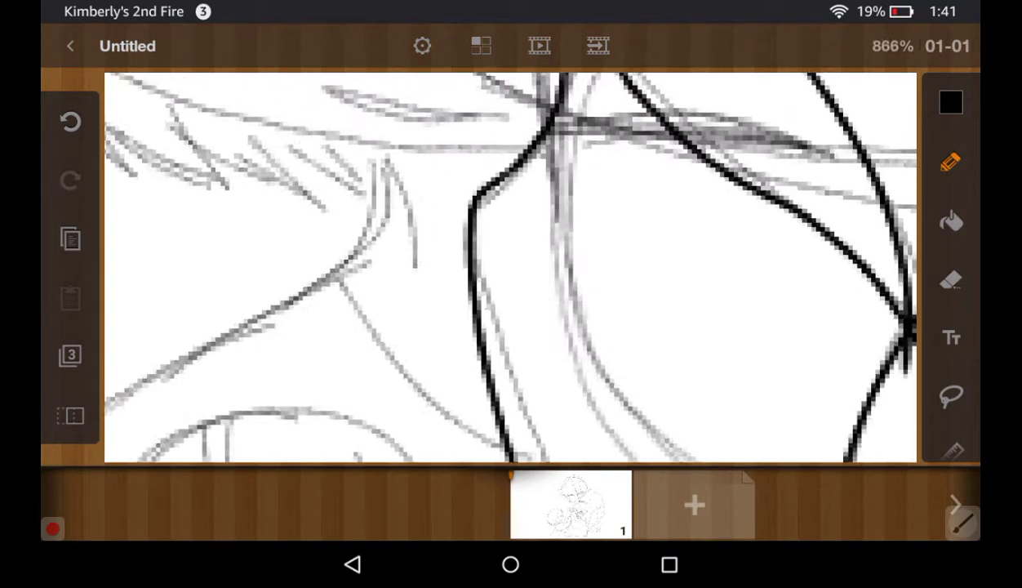
scroll(510, 267, "down", 3)
left_click_drag(612, 201, 780, 218)
mouse_move(581, 204)
left_mouse_down()
mouse_move(780, 214)
mouse_move(739, 210)
left_mouse_up()
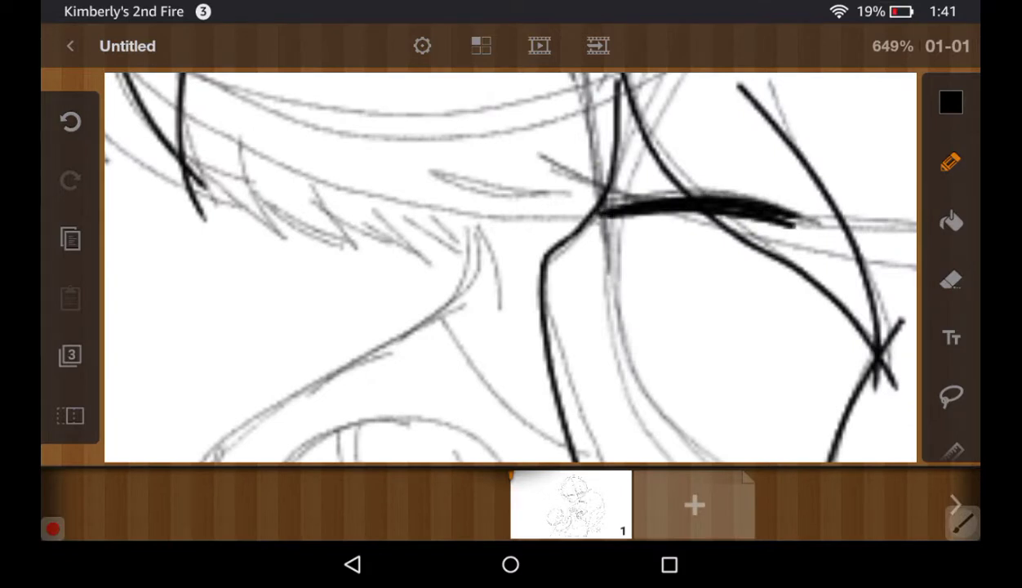
scroll(510, 267, "down", 2)
scroll(510, 267, "down", 1)
scroll(510, 267, "up", 4)
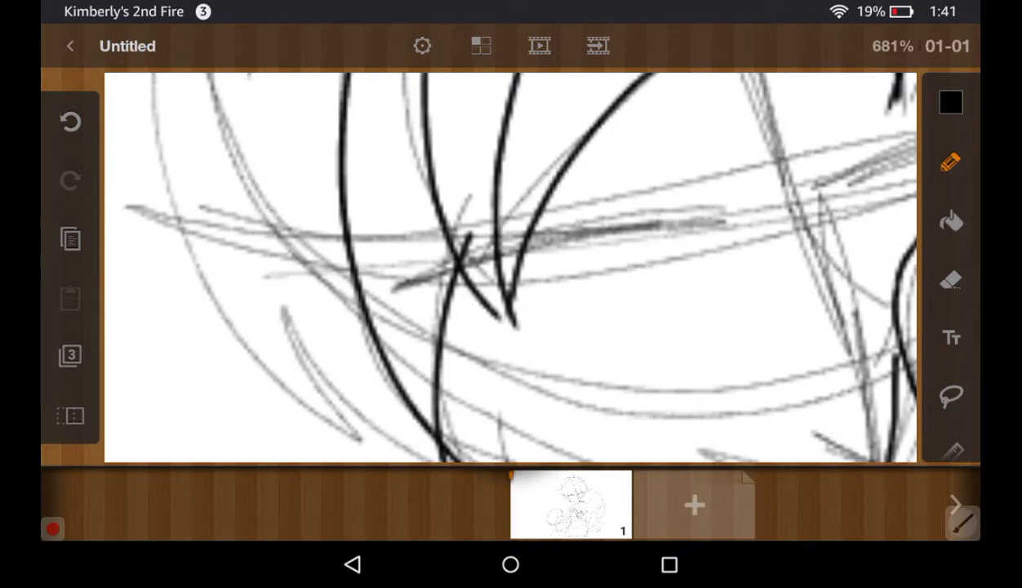
Ink another thick face line, then sharpen the eye's tip and thicken its upper line
left_click_drag(698, 225, 384, 290)
scroll(510, 266, "down", 2)
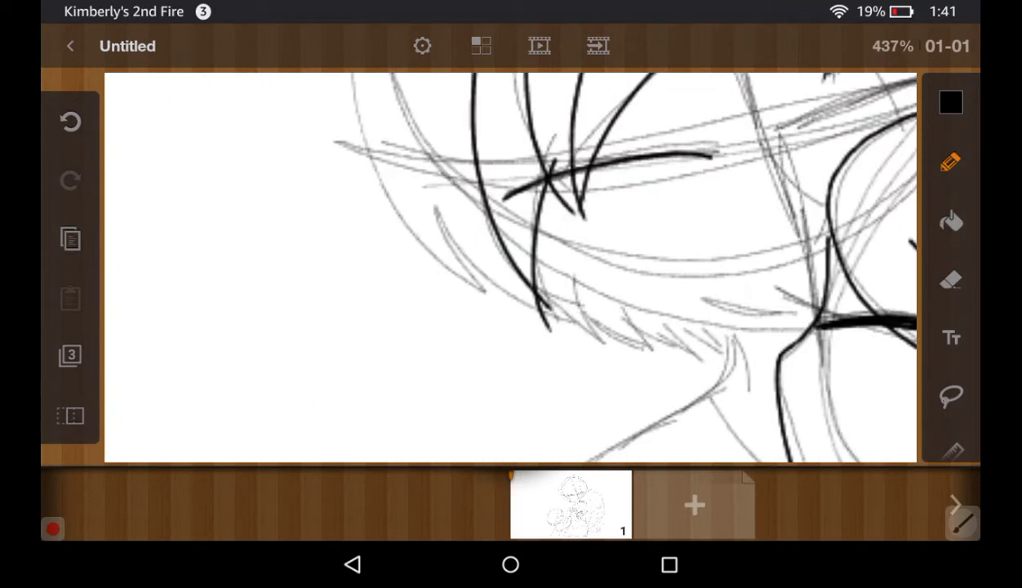
left_click_drag(790, 313, 710, 300)
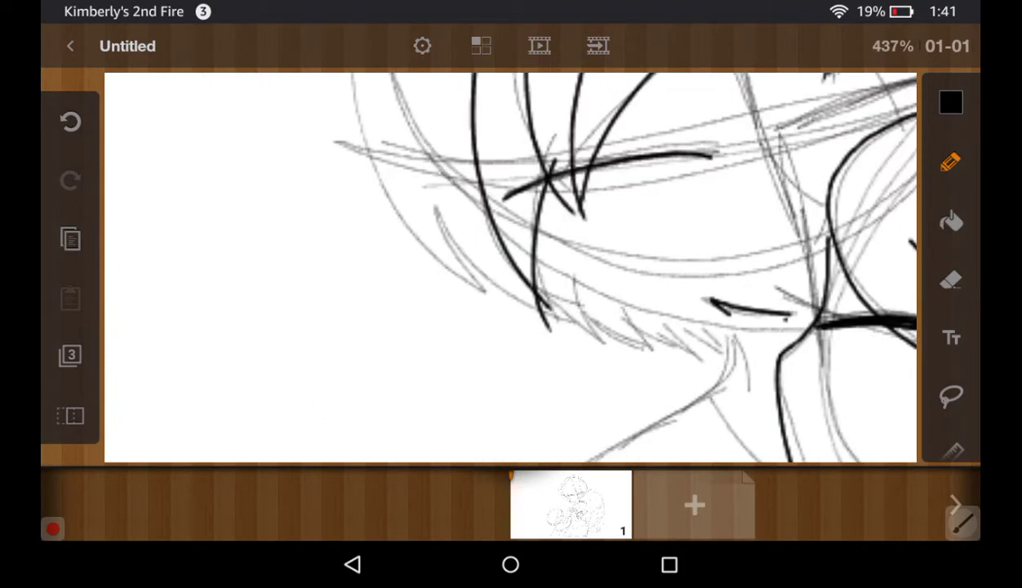
left_click(70, 121)
scroll(510, 267, "up", 3)
scroll(510, 267, "up", 1)
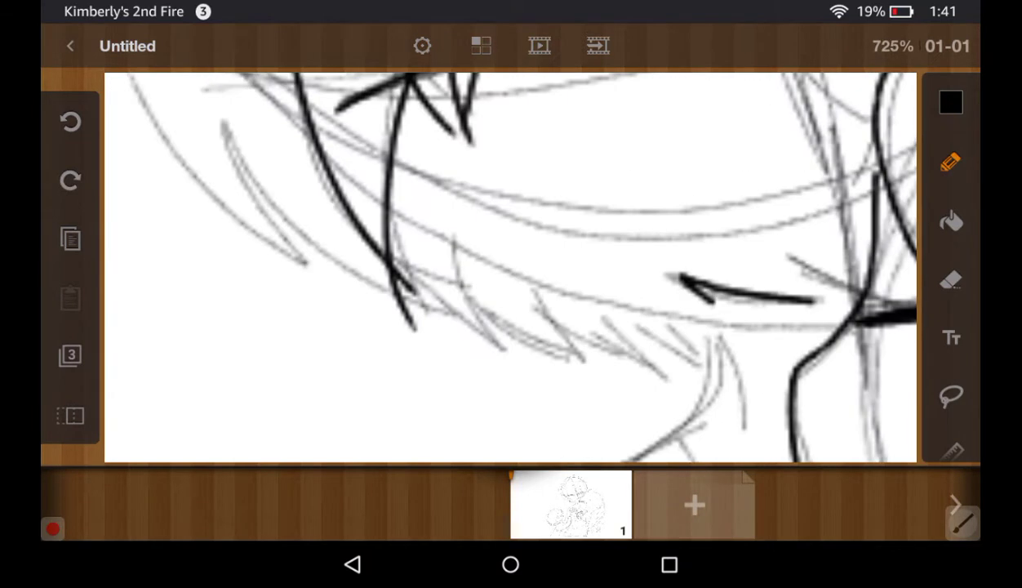
left_click_drag(812, 301, 767, 312)
left_click_drag(682, 278, 759, 302)
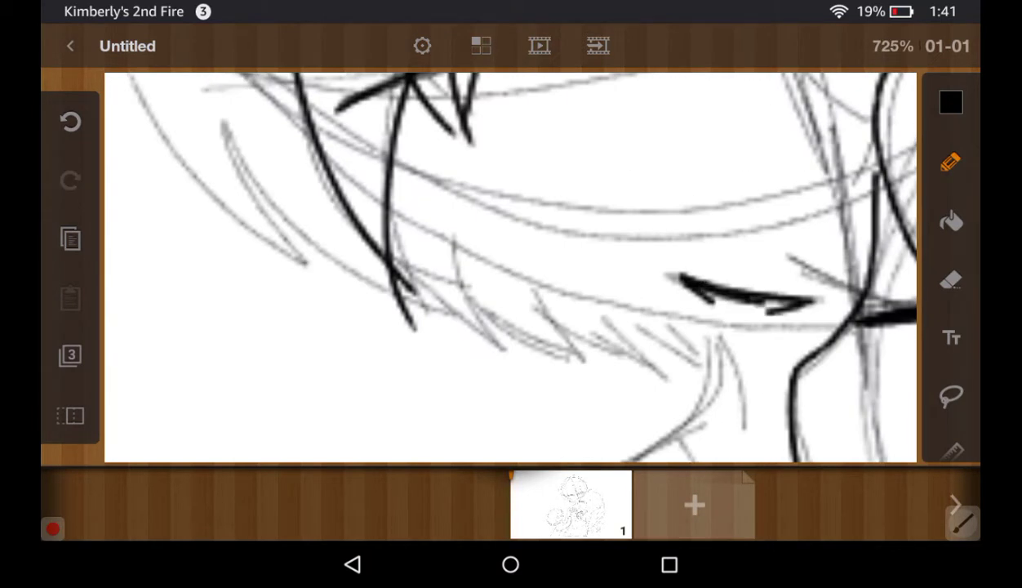
Ink black hair strands on the man's upper head and a long curving fringe strand
scroll(510, 267, "down", 1)
scroll(510, 267, "down", 1)
scroll(510, 267, "down", 2)
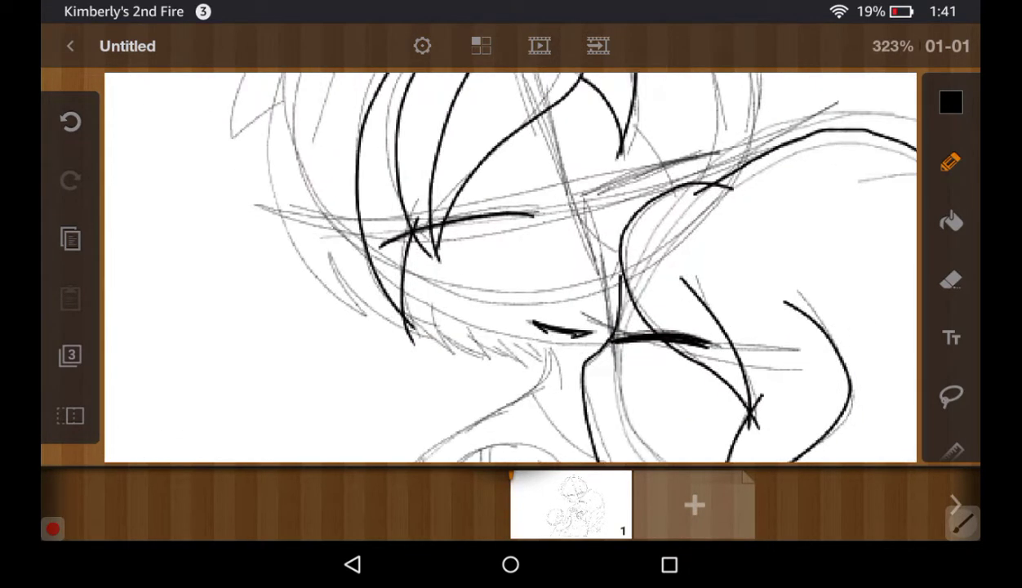
left_click_drag(510, 267, 499, 278)
scroll(510, 267, "up", 2)
scroll(510, 267, "down", 1)
scroll(511, 267, "down", 1)
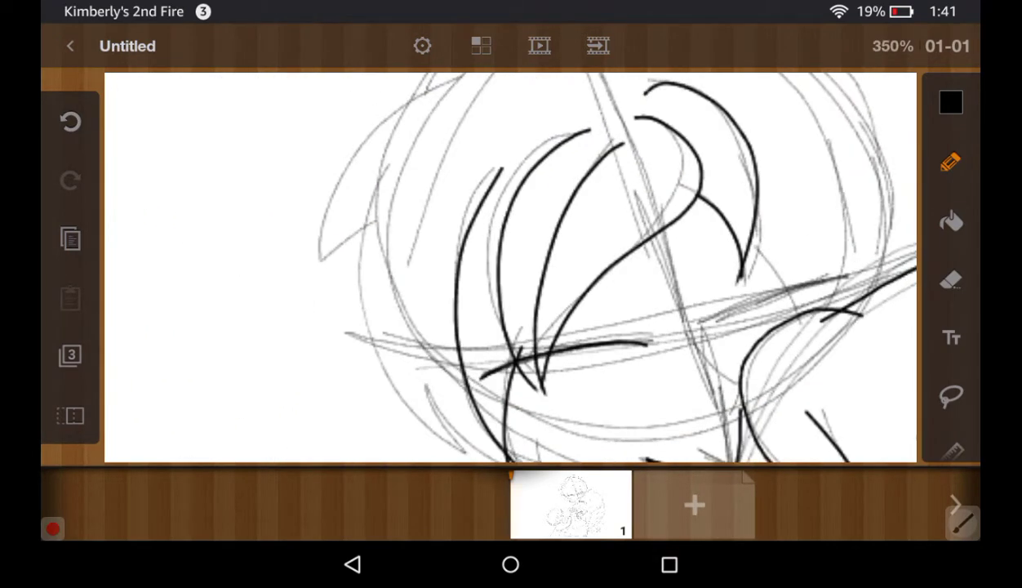
left_click_drag(737, 237, 784, 294)
scroll(510, 267, "down", 1)
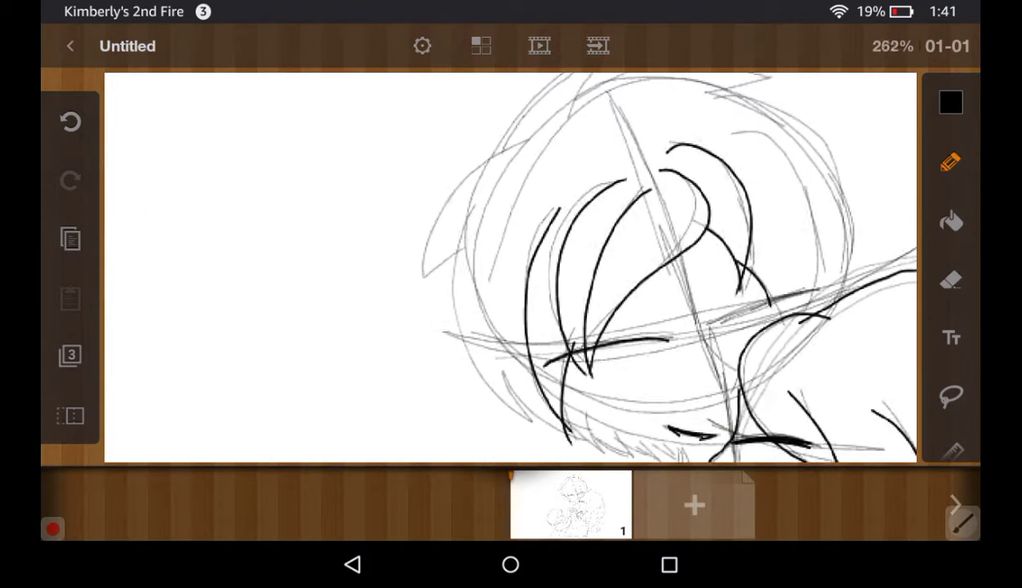
scroll(510, 267, "down", 1)
mouse_move(743, 149)
left_mouse_down()
mouse_move(813, 200)
mouse_move(800, 323)
mouse_move(769, 325)
left_mouse_up()
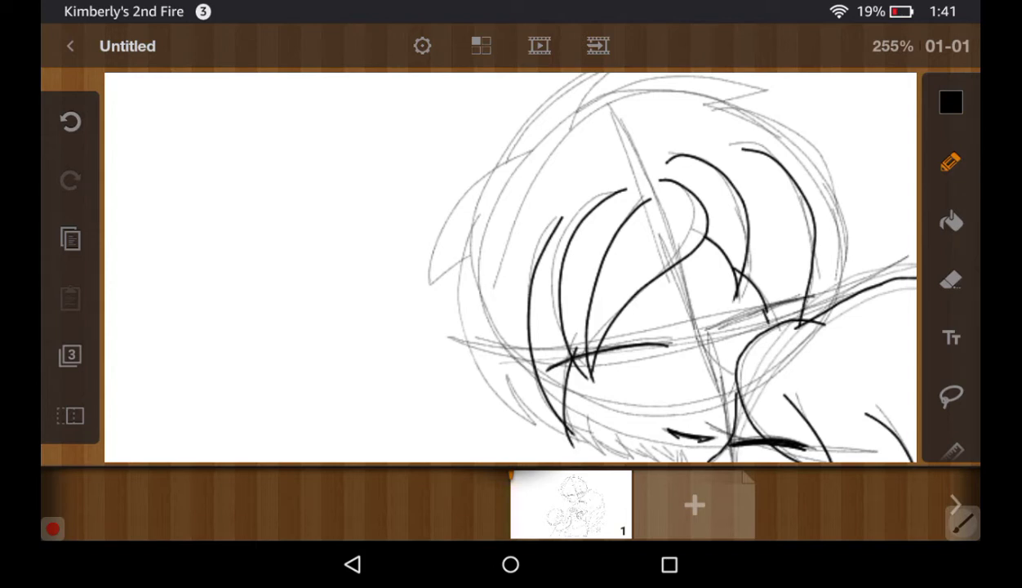
Ink the hair line, spiky tips and top curve, undoing and redrawing the right-side arc
left_click(70, 121)
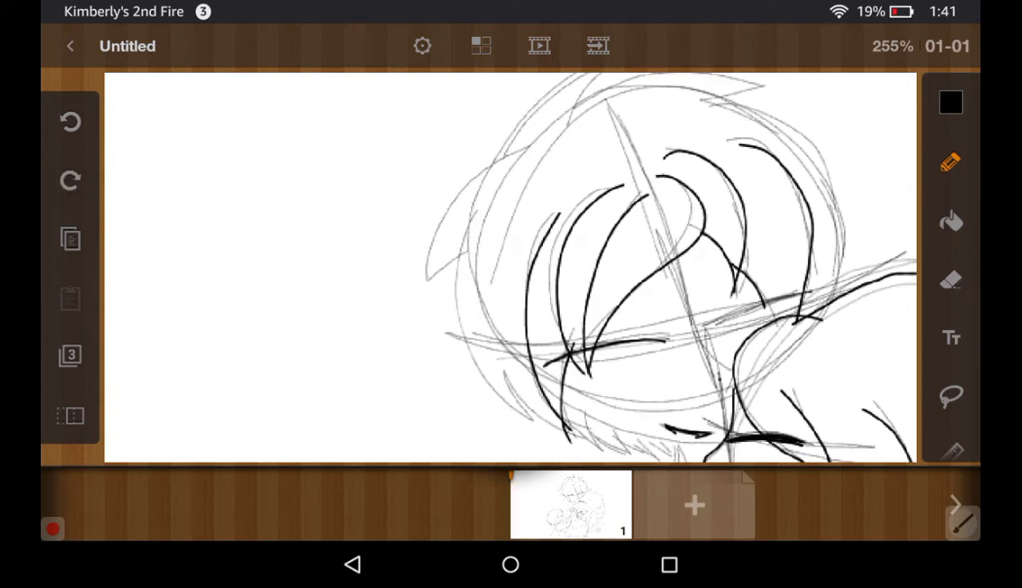
scroll(709, 377, "up", 3)
mouse_move(716, 285)
left_mouse_down()
mouse_move(847, 251)
mouse_move(797, 286)
left_mouse_up()
scroll(511, 268, "down", 3)
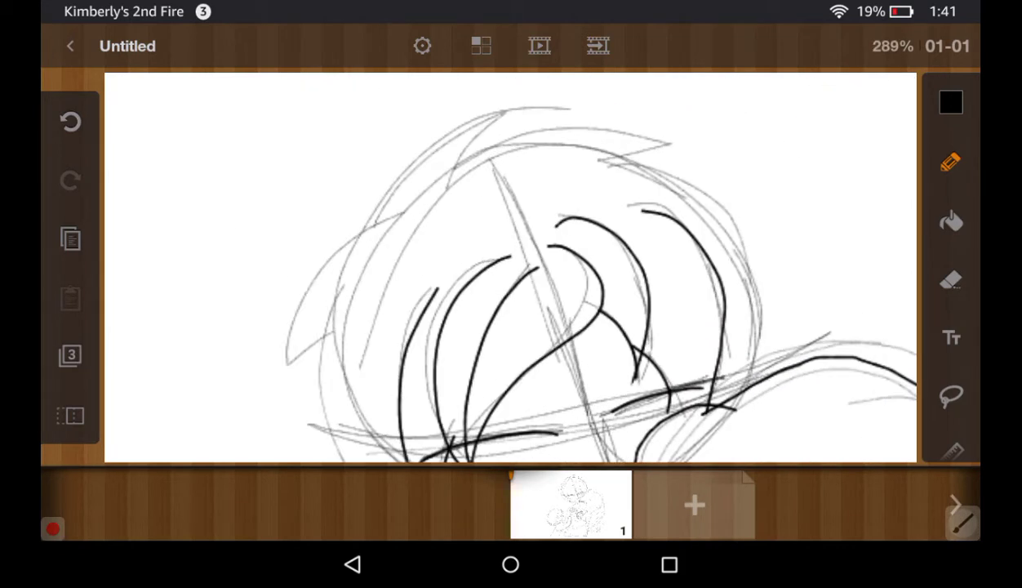
mouse_move(359, 234)
left_mouse_down()
mouse_move(523, 107)
mouse_move(441, 222)
left_mouse_up()
mouse_move(455, 169)
left_mouse_down()
mouse_move(550, 127)
mouse_move(611, 167)
mouse_move(753, 364)
left_mouse_up()
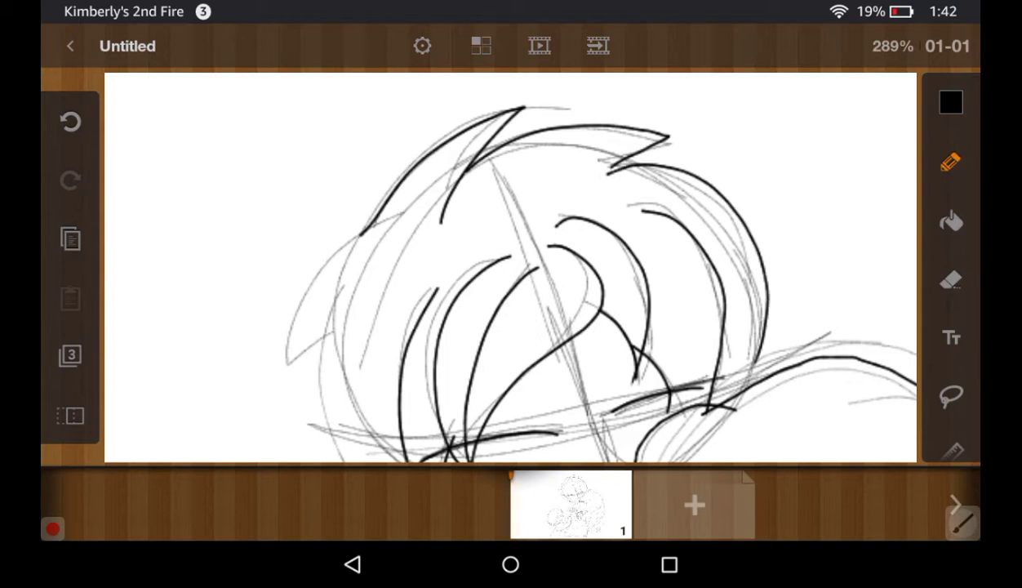
left_click(71, 120)
mouse_move(608, 167)
left_mouse_down()
mouse_move(703, 222)
mouse_move(735, 306)
mouse_move(728, 403)
left_mouse_up()
Add hooked strands along the left edge of the man's hair
left_click_drag(490, 269, 735, 270)
scroll(735, 269, "up", 3)
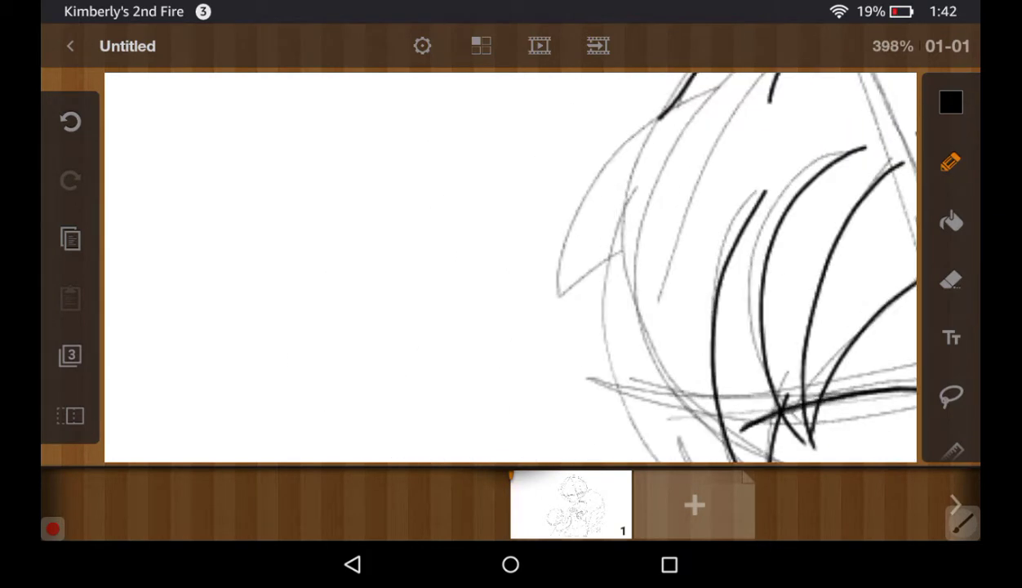
mouse_move(653, 106)
left_mouse_down()
mouse_move(558, 292)
mouse_move(629, 249)
left_mouse_up()
mouse_move(571, 270)
left_mouse_down()
mouse_move(631, 153)
mouse_move(658, 160)
mouse_move(753, 392)
left_mouse_up()
mouse_move(725, 315)
left_mouse_down()
mouse_move(751, 388)
mouse_move(829, 408)
left_mouse_up()
Ink the fringe's lower edge with a row of pointed tips above the closed eye
mouse_move(653, 326)
left_mouse_down()
mouse_move(531, 216)
mouse_move(494, 204)
mouse_move(270, 204)
left_mouse_up()
mouse_move(412, 235)
left_mouse_down()
mouse_move(556, 304)
mouse_move(756, 330)
left_mouse_up()
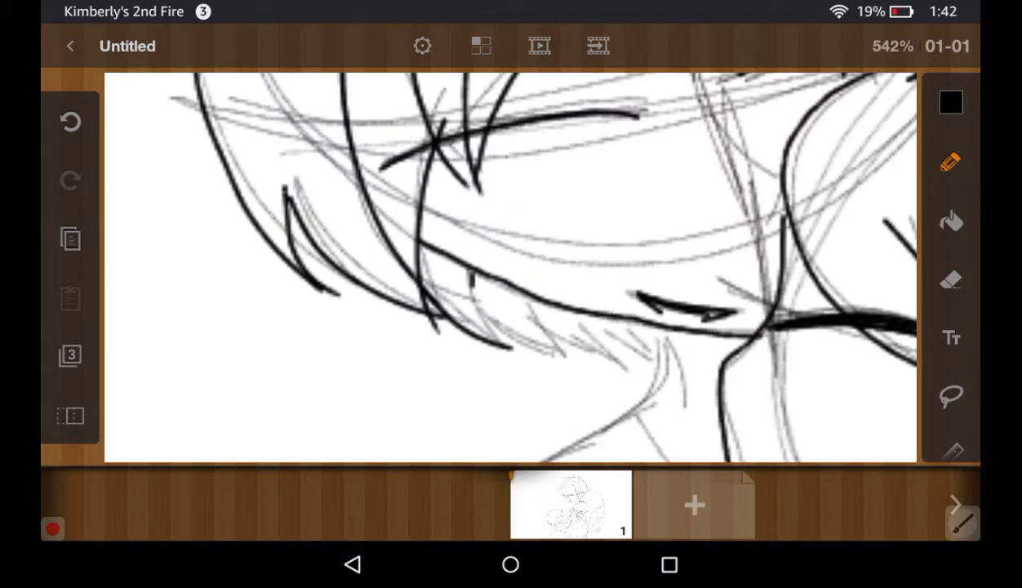
left_click_drag(471, 272, 508, 348)
left_click_drag(521, 292, 562, 353)
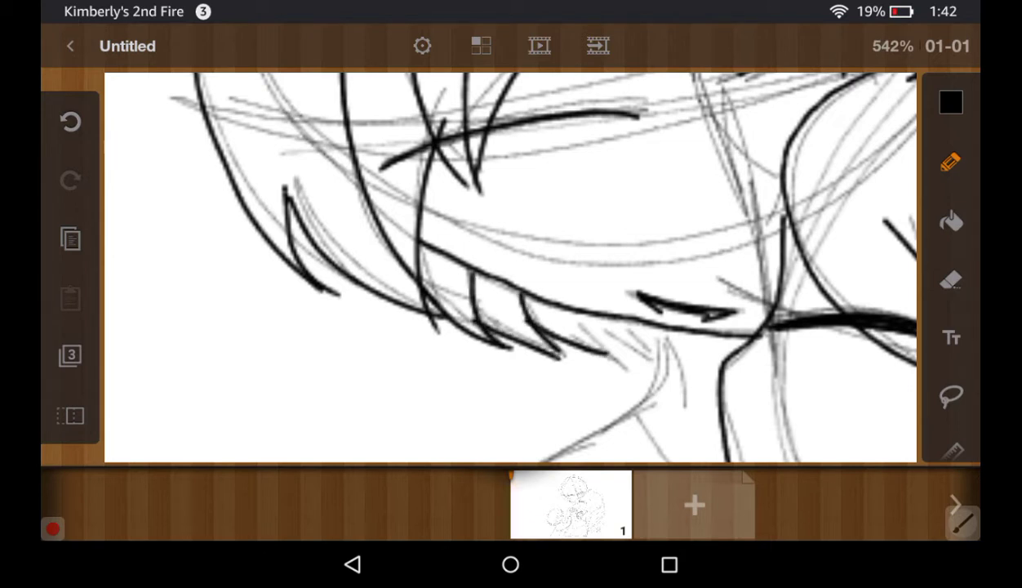
mouse_move(575, 313)
left_mouse_down()
mouse_move(608, 361)
mouse_move(633, 353)
left_mouse_up()
left_click_drag(612, 314, 644, 367)
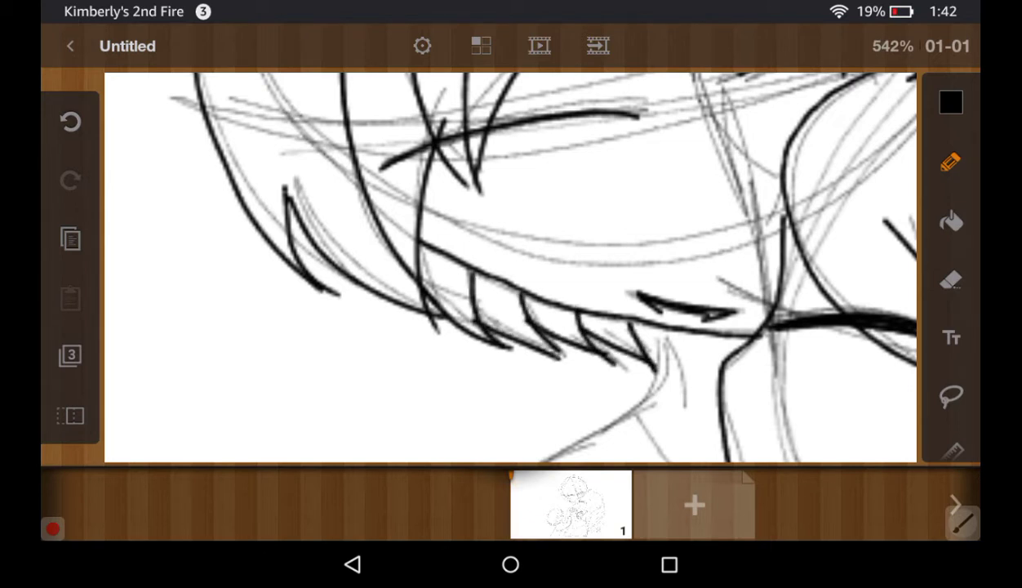
Ink the man's long jaw and neck line in one black stroke
scroll(632, 180, "up", 1)
scroll(511, 267, "down", 3)
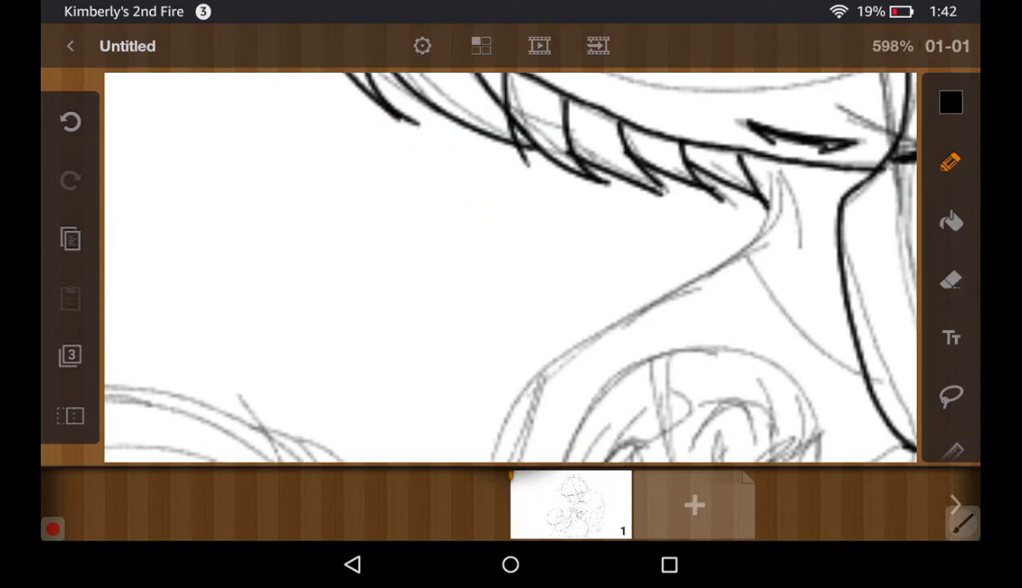
scroll(511, 267, "down", 1)
mouse_move(776, 124)
left_mouse_down()
mouse_move(710, 237)
mouse_move(510, 448)
left_mouse_up()
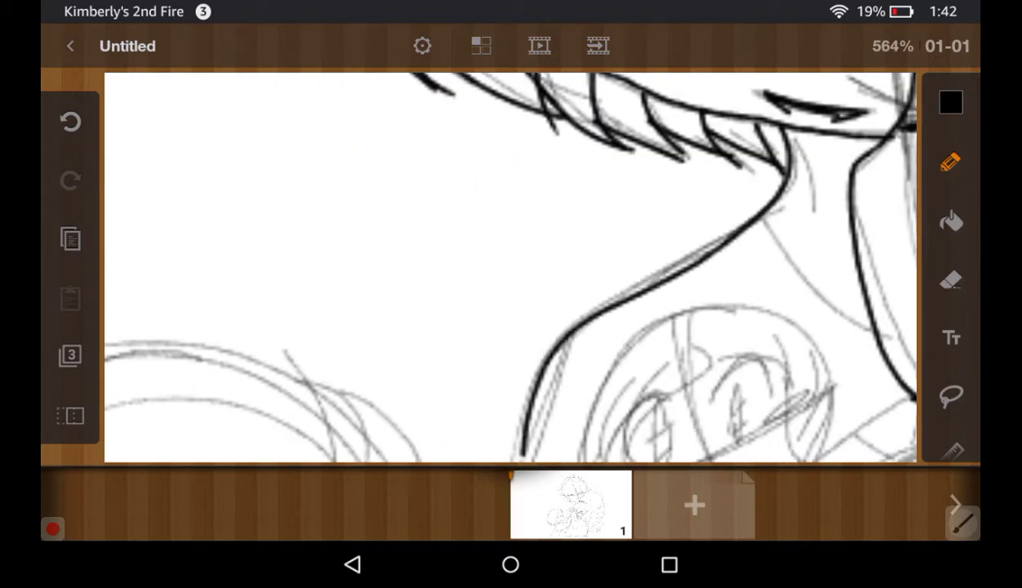
scroll(510, 266, "down", 2)
scroll(510, 267, "down", 2)
scroll(510, 267, "down", 3)
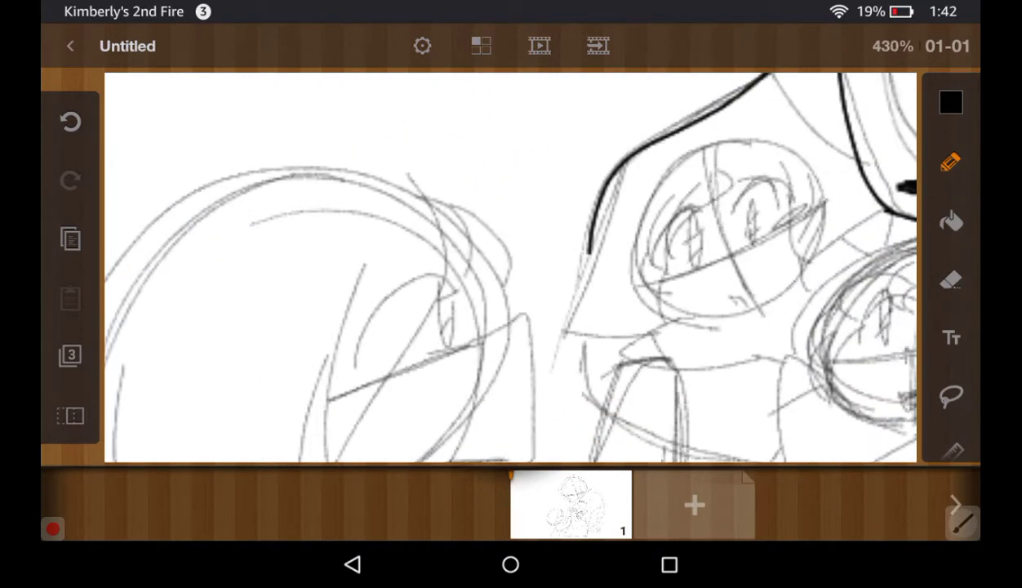
scroll(510, 267, "down", 2)
scroll(510, 267, "up", 3)
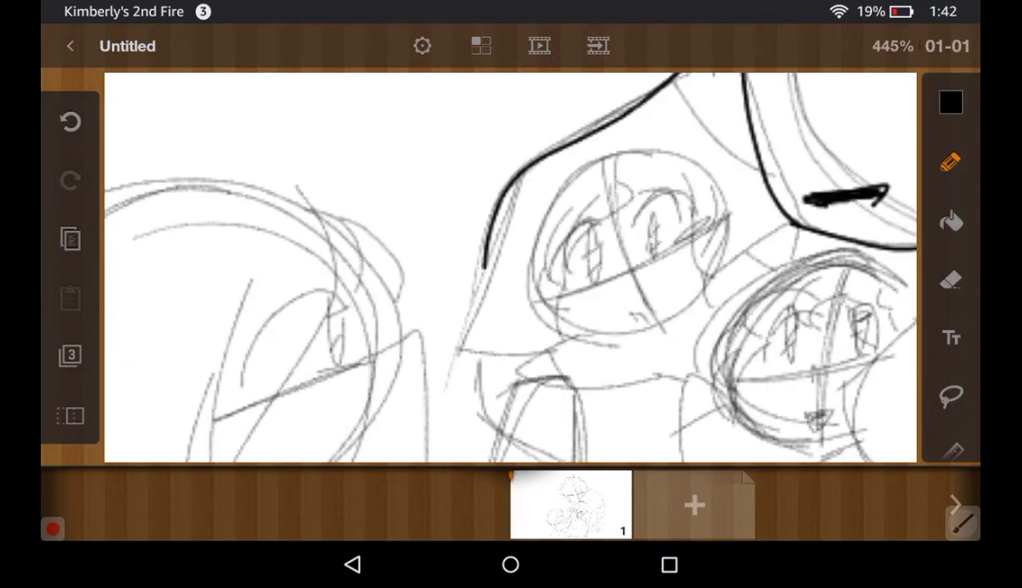
scroll(510, 267, "down", 2)
scroll(511, 267, "up", 3)
scroll(510, 267, "up", 1)
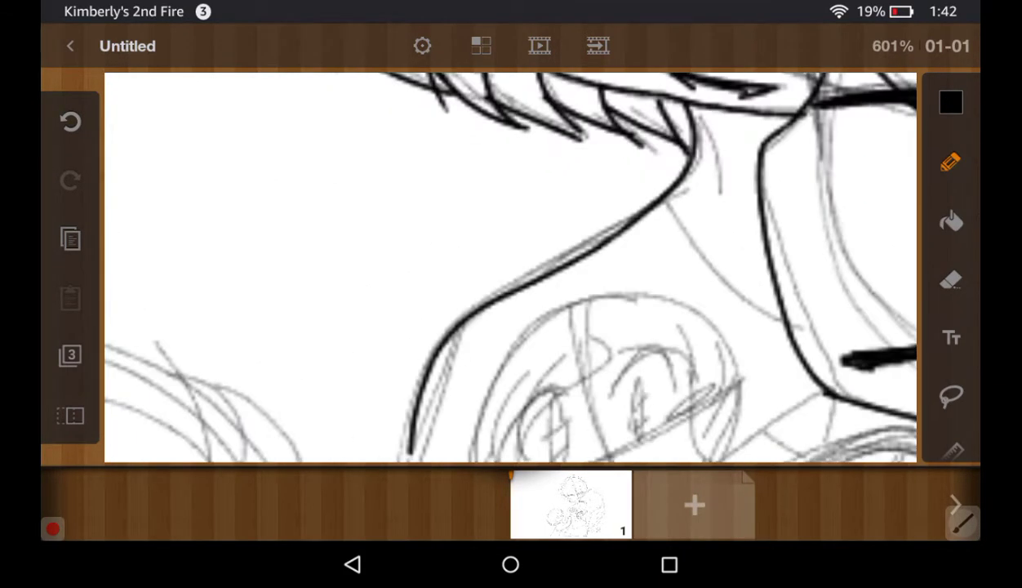
Add a short dark mark near the man's face
mouse_move(662, 200)
left_mouse_down()
mouse_move(681, 235)
mouse_move(784, 327)
left_mouse_up()
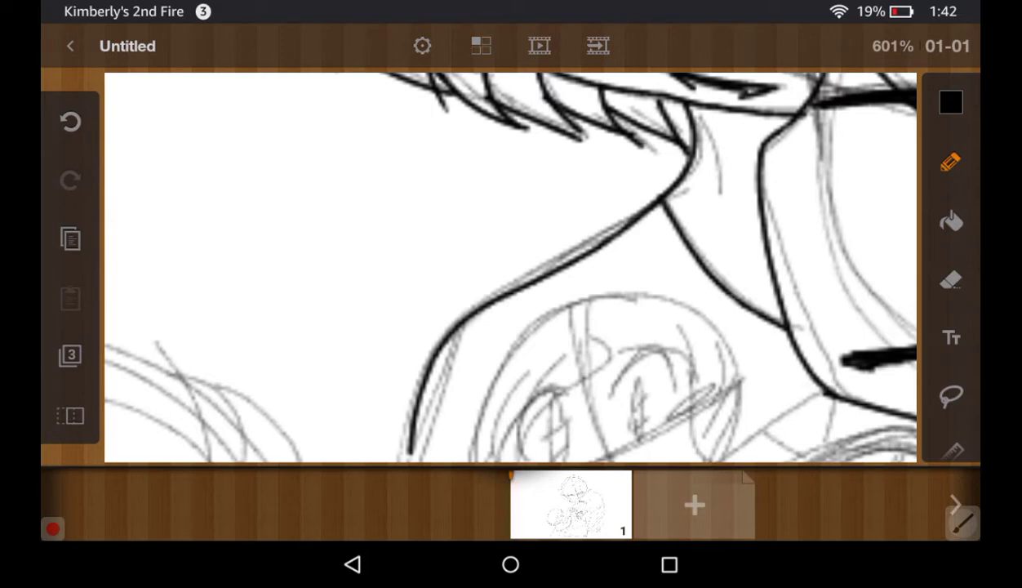
scroll(510, 267, "down", 2)
scroll(510, 267, "down", 2)
scroll(511, 267, "down", 2)
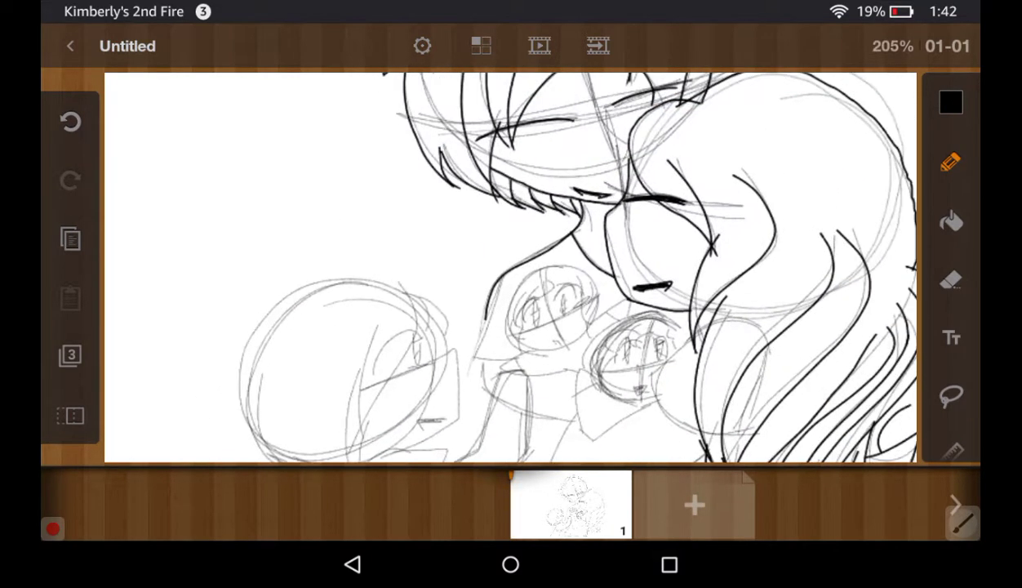
scroll(510, 267, "down", 1)
scroll(510, 267, "up", 3)
scroll(510, 267, "up", 1)
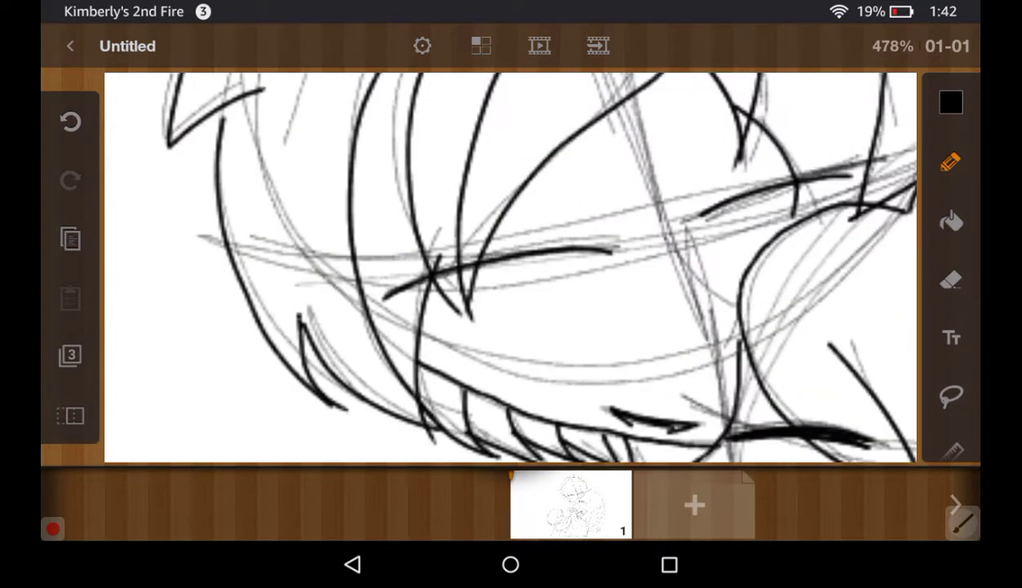
Ink the face outline curve down toward the children, undoing a stray short stroke
left_click_drag(664, 232, 717, 340)
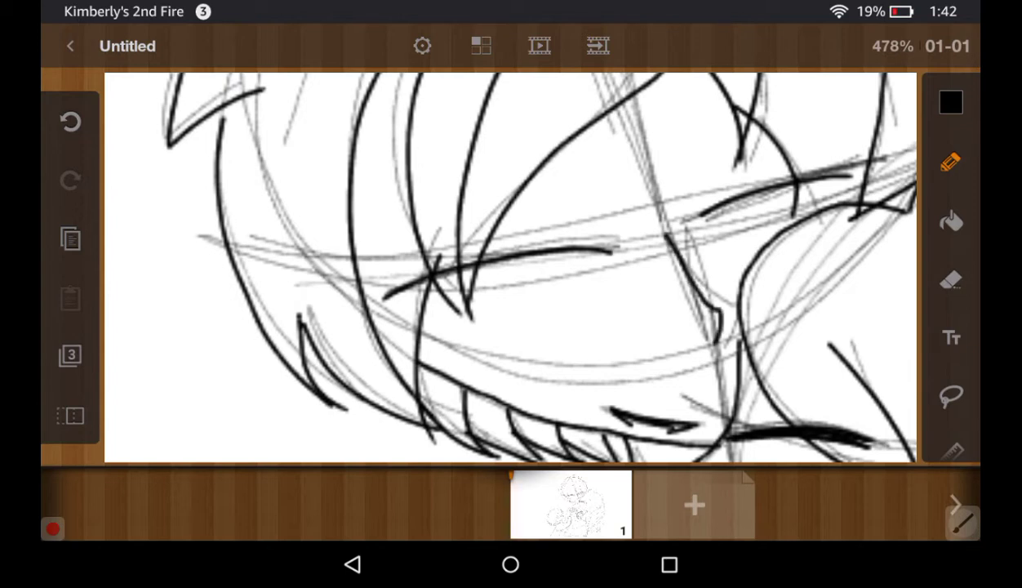
scroll(510, 267, "down", 2)
scroll(510, 267, "down", 2)
scroll(511, 267, "down", 1)
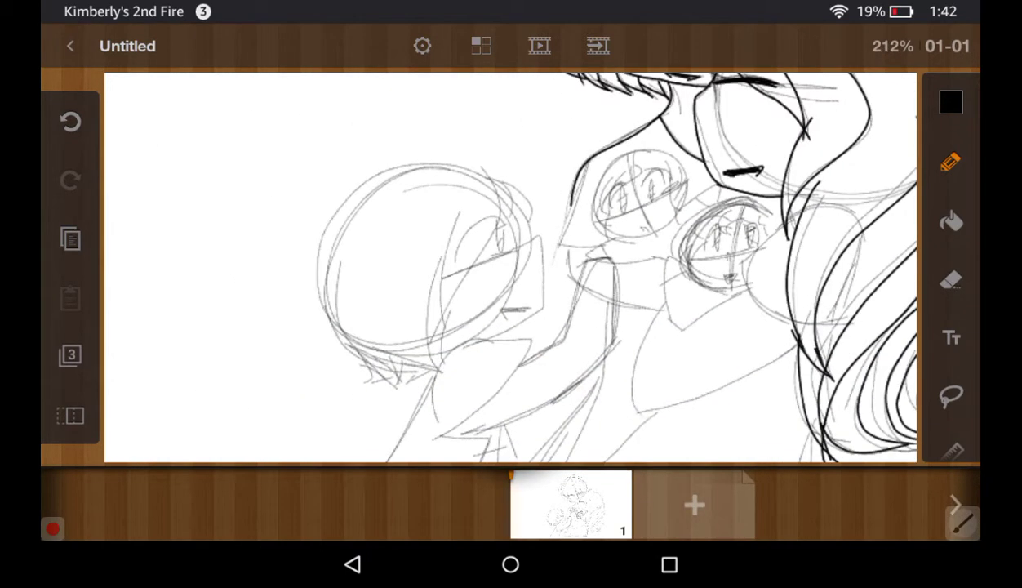
scroll(511, 267, "up", 2)
left_click_drag(772, 152, 741, 169)
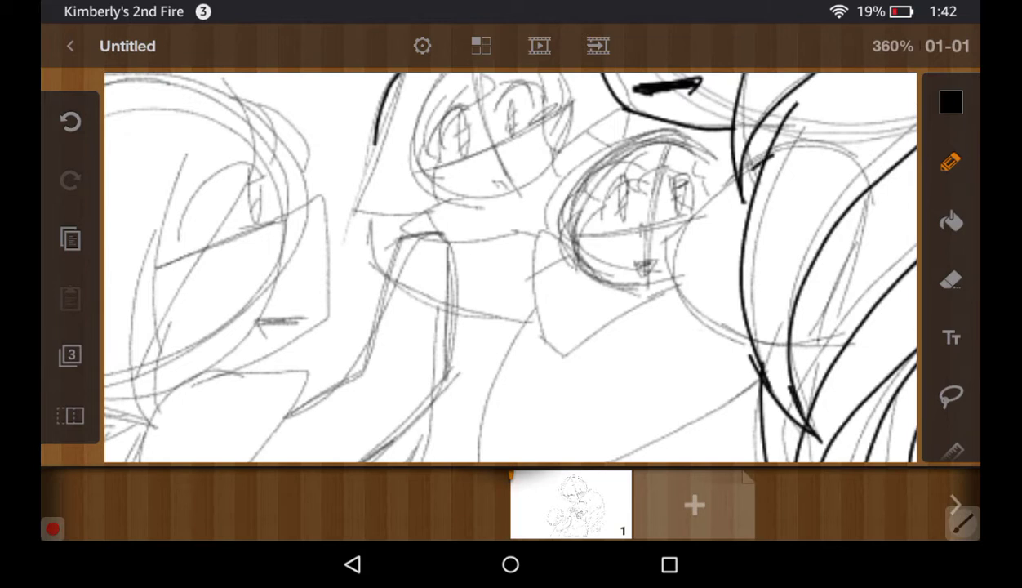
left_click(71, 120)
scroll(735, 213, "up", 3)
mouse_move(735, 106)
left_mouse_down()
mouse_move(587, 235)
mouse_move(563, 361)
mouse_move(710, 452)
left_mouse_up()
Ink the collar line and the outline of the woman's top
scroll(511, 267, "down", 1)
scroll(510, 267, "down", 1)
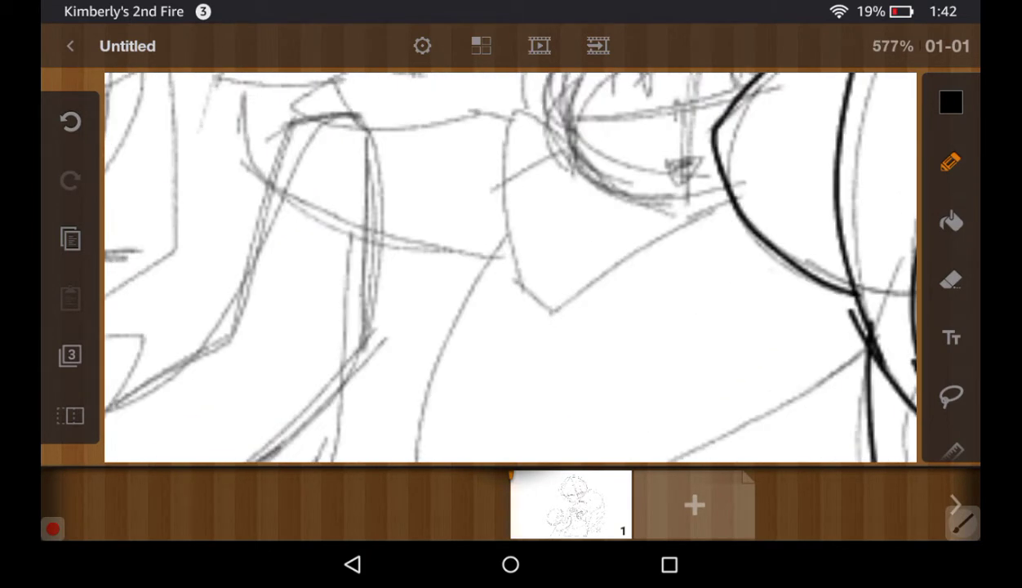
mouse_move(729, 197)
left_mouse_down()
mouse_move(549, 307)
mouse_move(512, 278)
left_mouse_up()
scroll(511, 267, "down", 3)
mouse_move(609, 163)
left_mouse_down()
mouse_move(540, 242)
mouse_move(531, 371)
mouse_move(825, 276)
mouse_move(841, 242)
left_mouse_up()
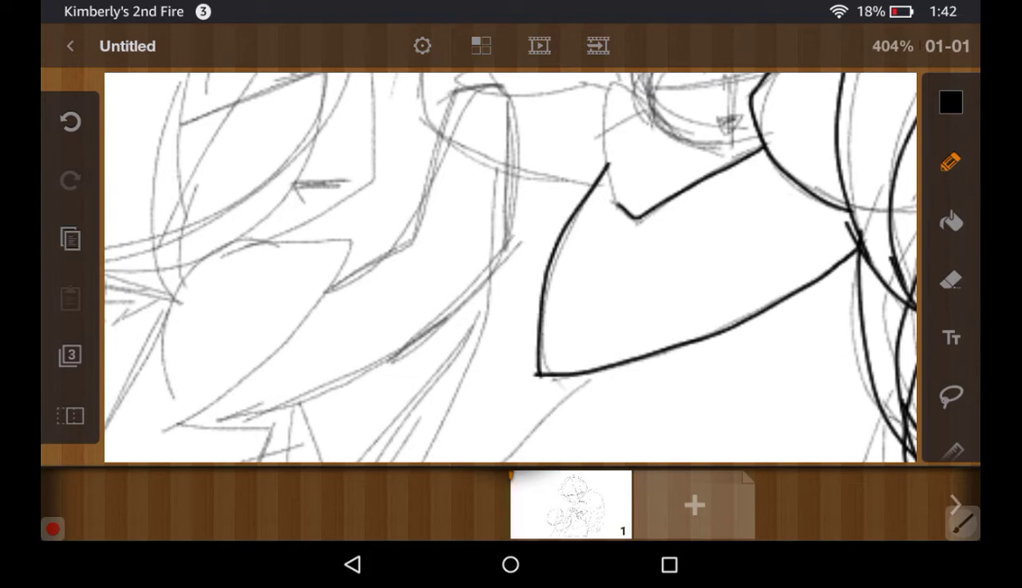
scroll(511, 267, "down", 3)
scroll(510, 253, "up", 3)
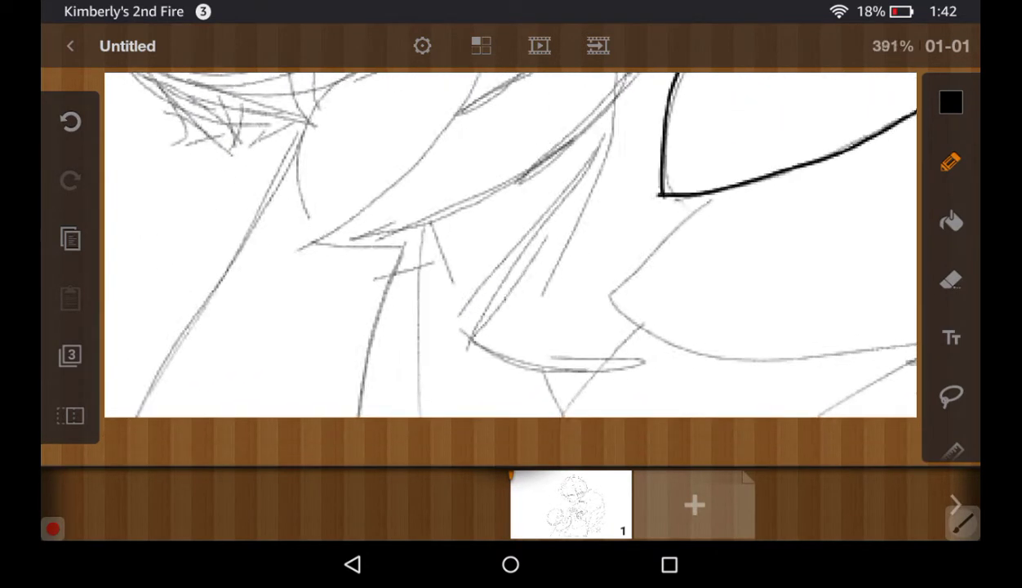
mouse_move(731, 175)
left_mouse_down()
mouse_move(678, 225)
mouse_move(658, 317)
left_mouse_up()
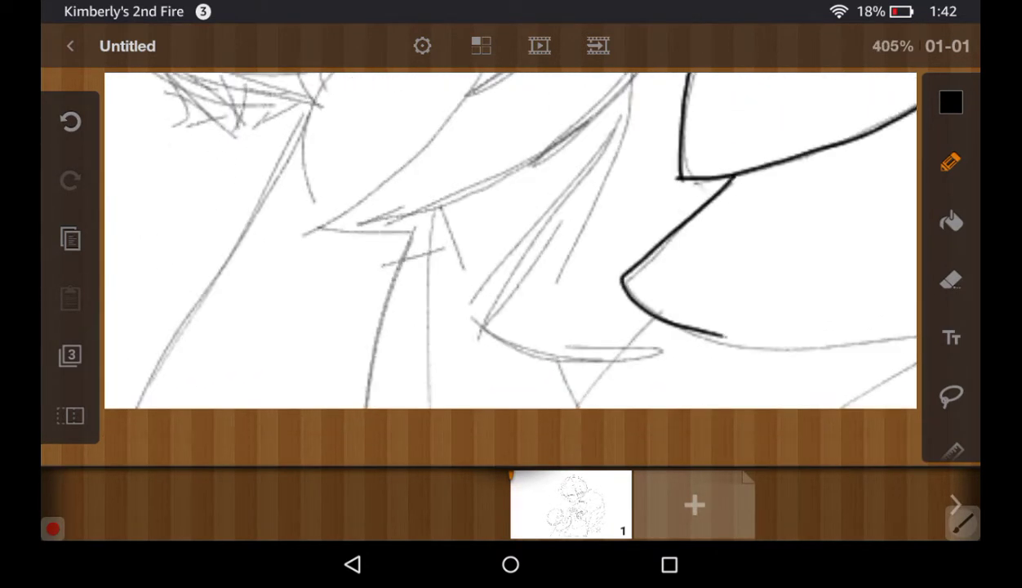
Ink the skirt hem and leg lines, redrawing the misplaced lower line steeper
scroll(511, 241, "down", 2)
mouse_move(771, 181)
left_mouse_down()
mouse_move(711, 284)
mouse_move(490, 287)
left_mouse_up()
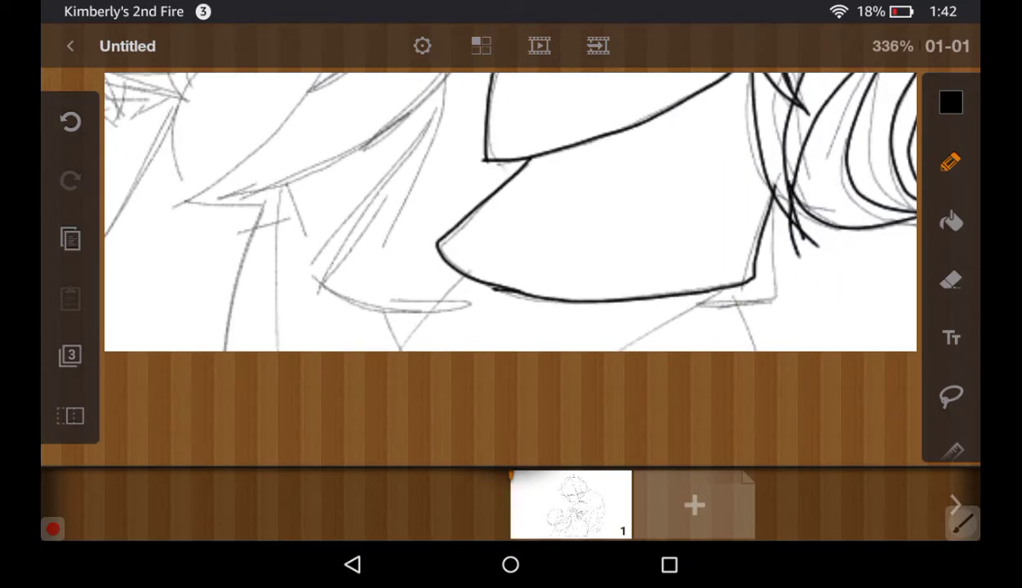
left_click_drag(721, 289, 751, 350)
left_click_drag(722, 289, 626, 351)
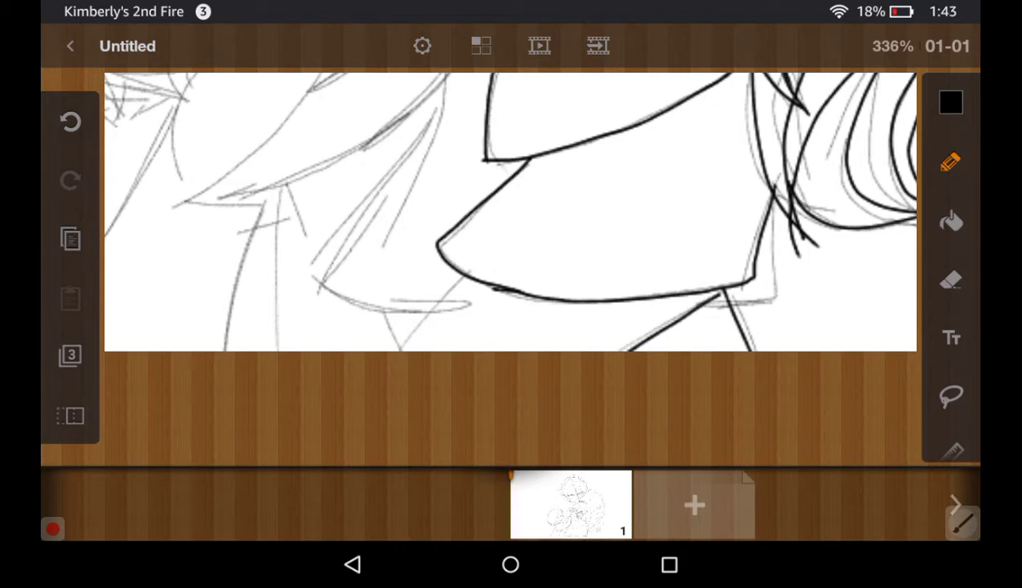
left_click_drag(471, 270, 382, 351)
left_click(71, 122)
left_click_drag(467, 277, 407, 351)
Erase the stray dark stroke near the woman's hair with the eraser
scroll(511, 268, "down", 5)
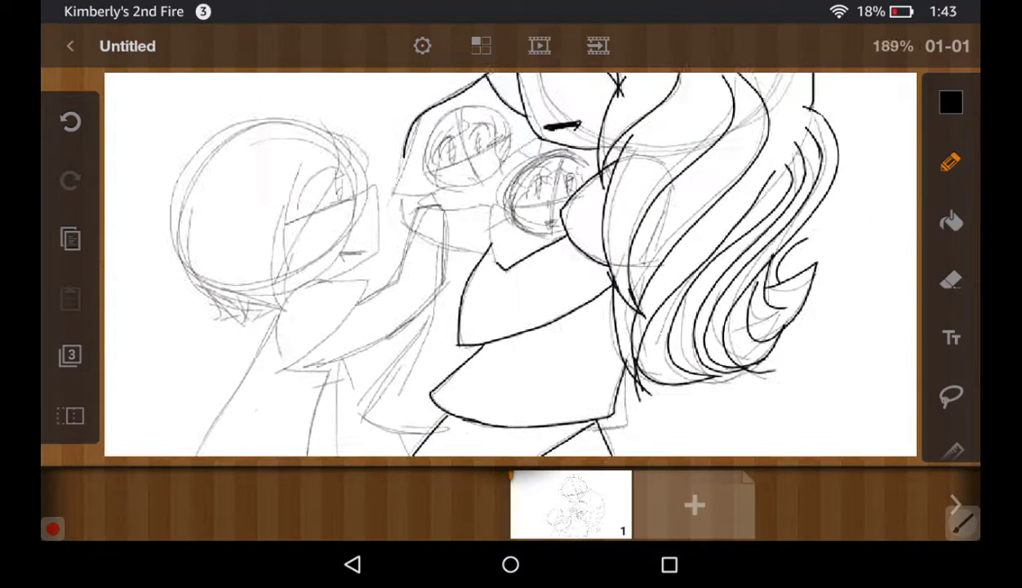
scroll(510, 268, "up", 2)
scroll(510, 268, "down", 3)
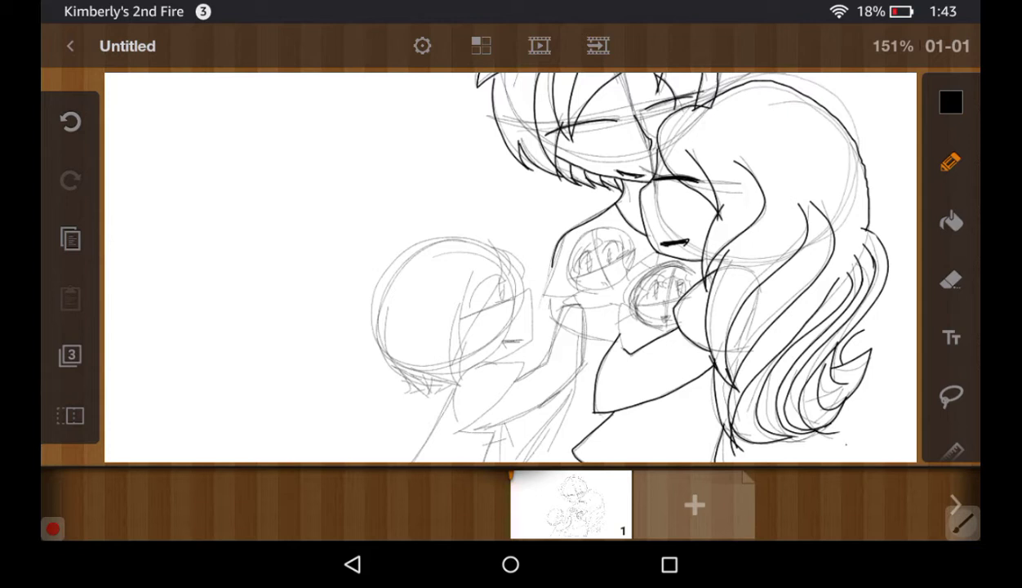
scroll(510, 268, "up", 3)
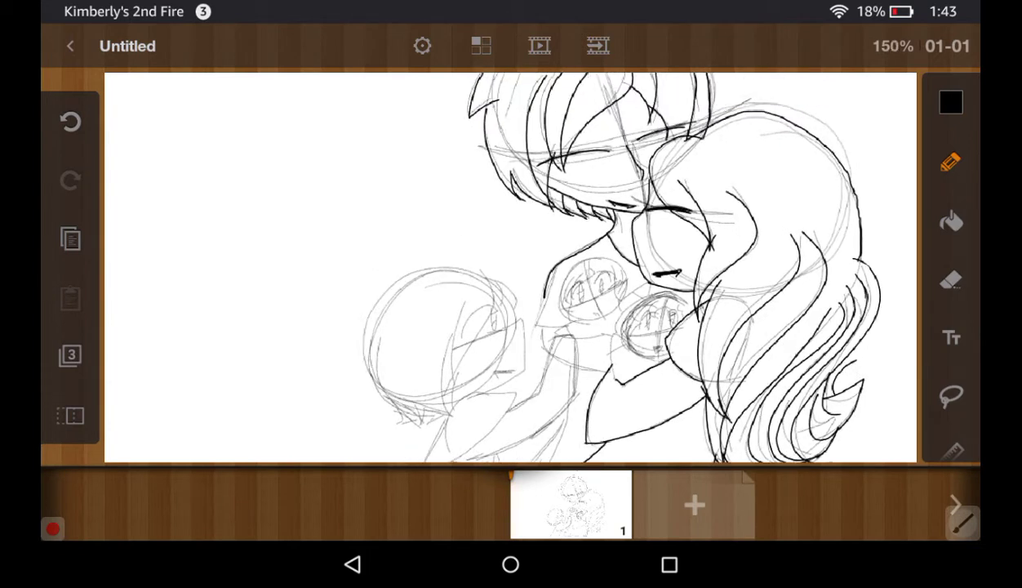
scroll(510, 268, "up", 2)
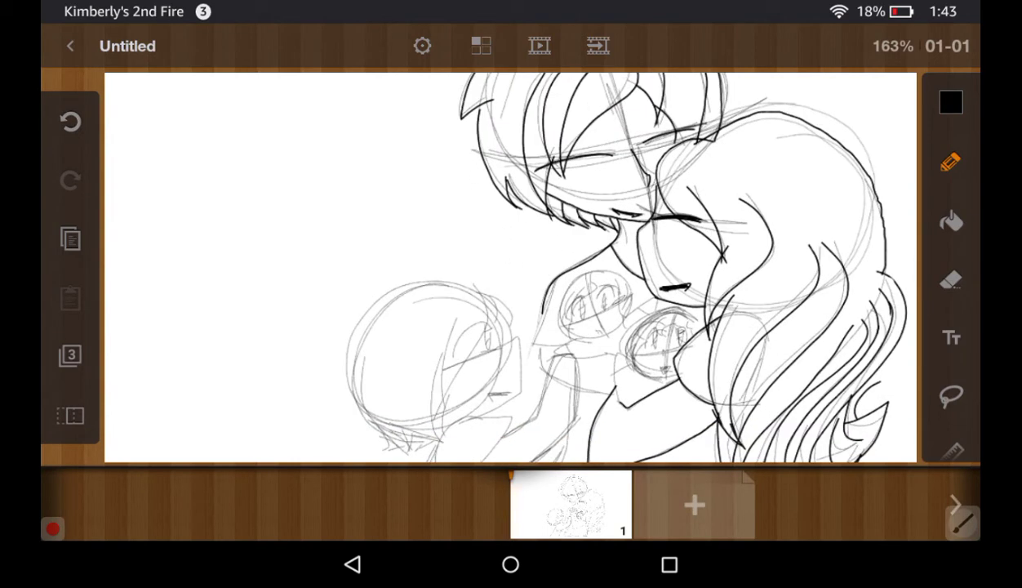
scroll(510, 268, "up", 2)
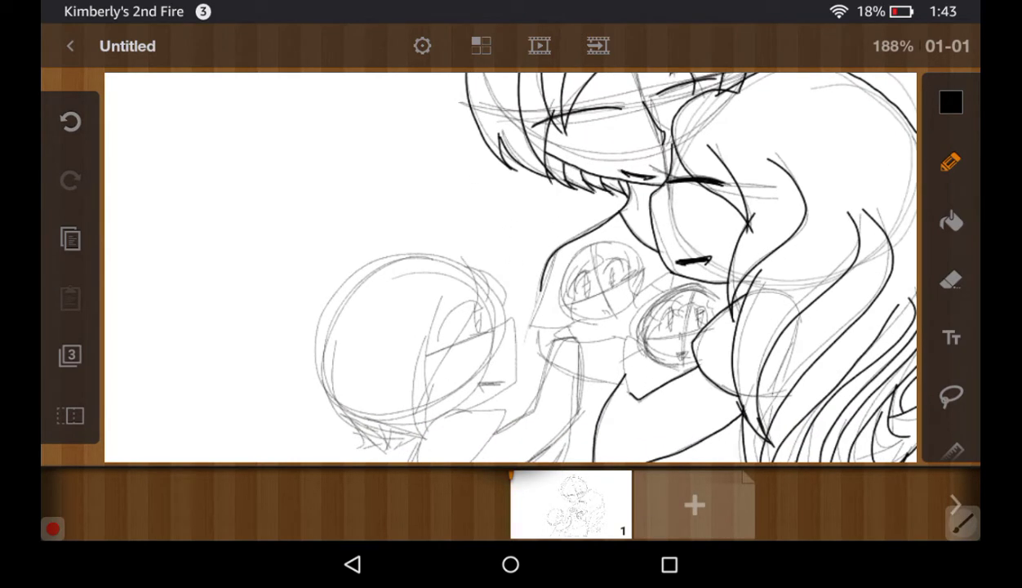
scroll(510, 268, "up", 5)
left_click_drag(700, 220, 688, 281)
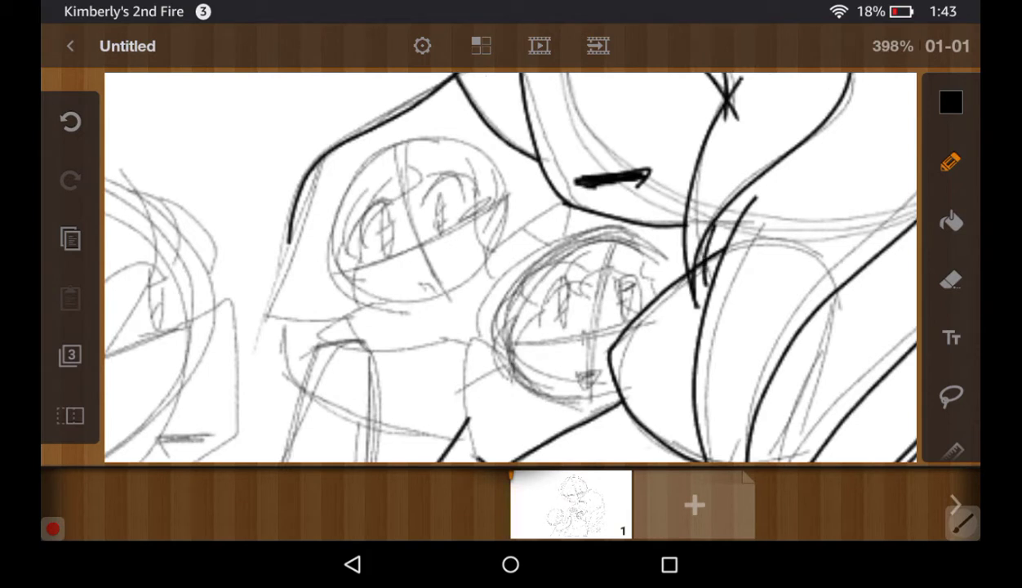
left_click(951, 280)
left_click_drag(747, 206, 730, 255)
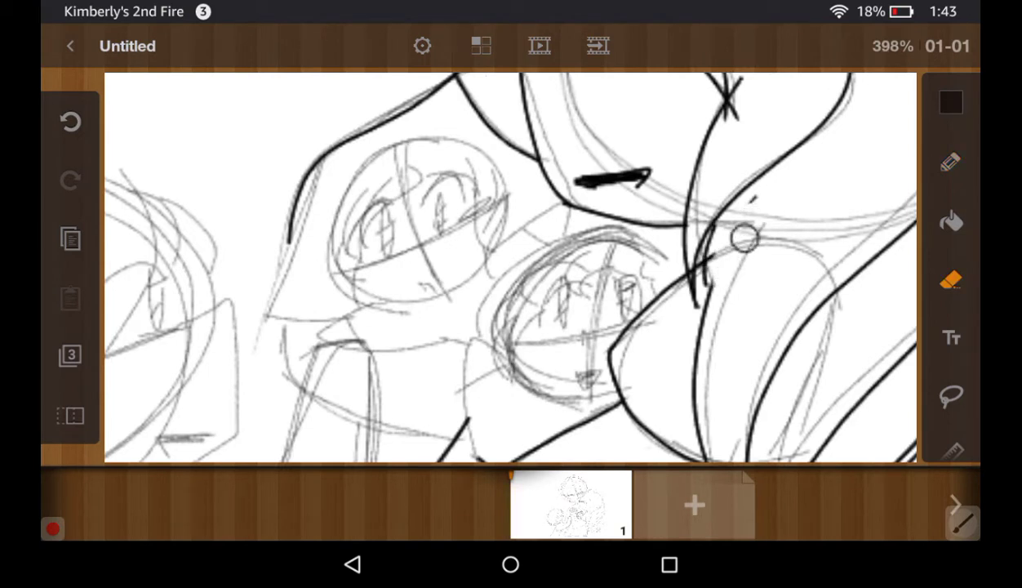
mouse_move(750, 191)
left_mouse_down()
mouse_move(733, 255)
mouse_move(726, 251)
left_mouse_up()
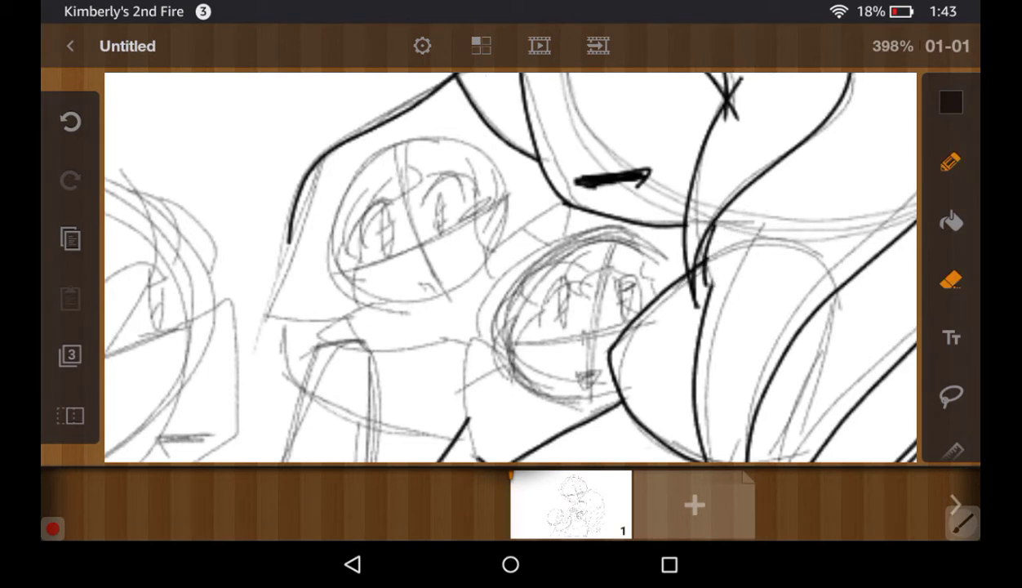
Ink hair strands beside the woman's face and undo a stray line across the child's face
left_click(949, 162)
left_click_drag(738, 196, 694, 307)
left_click_drag(704, 255, 684, 311)
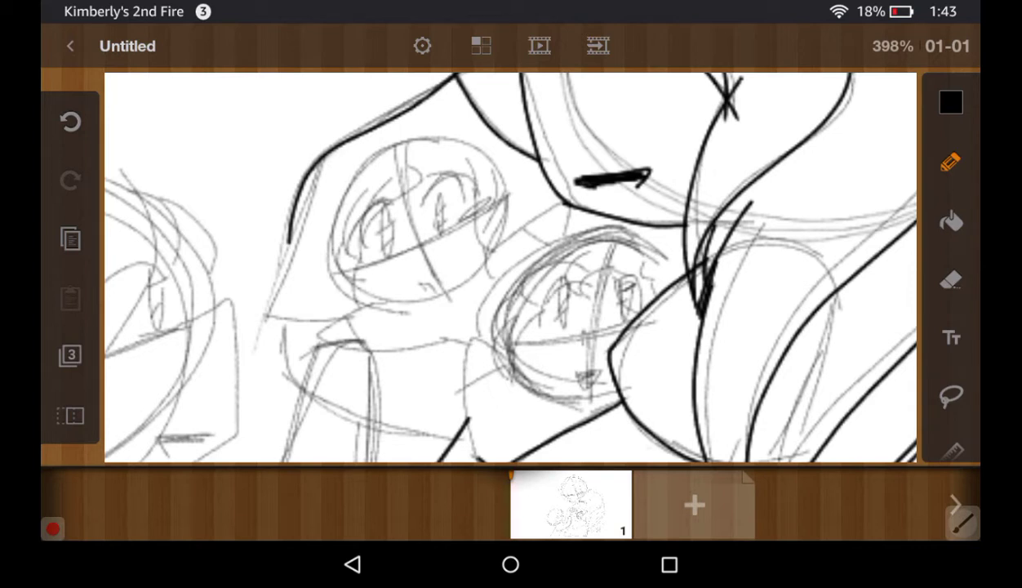
left_click_drag(414, 161, 344, 256)
left_click(70, 121)
scroll(347, 204, "up", 5)
Reduce the pencil brush size to 0.10 for thinner lines
left_click(951, 161)
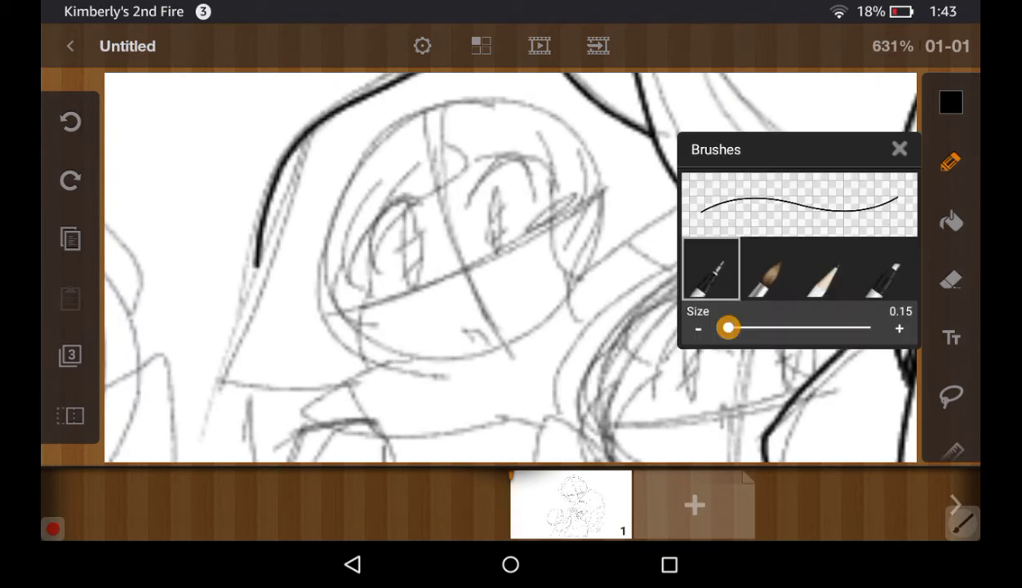
left_click(699, 328)
left_click(899, 148)
left_click_drag(710, 169, 827, 151)
Ink around the left child's left eye, its side hair strand and the arc above
left_click_drag(442, 147, 369, 274)
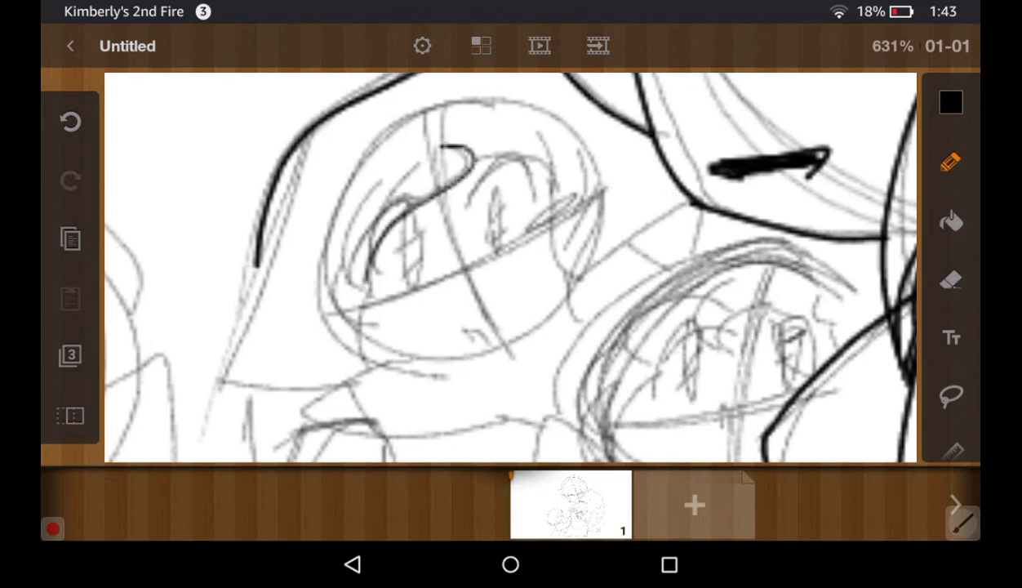
mouse_move(412, 151)
left_mouse_down()
mouse_move(387, 185)
mouse_move(355, 286)
left_mouse_up()
left_click(384, 161)
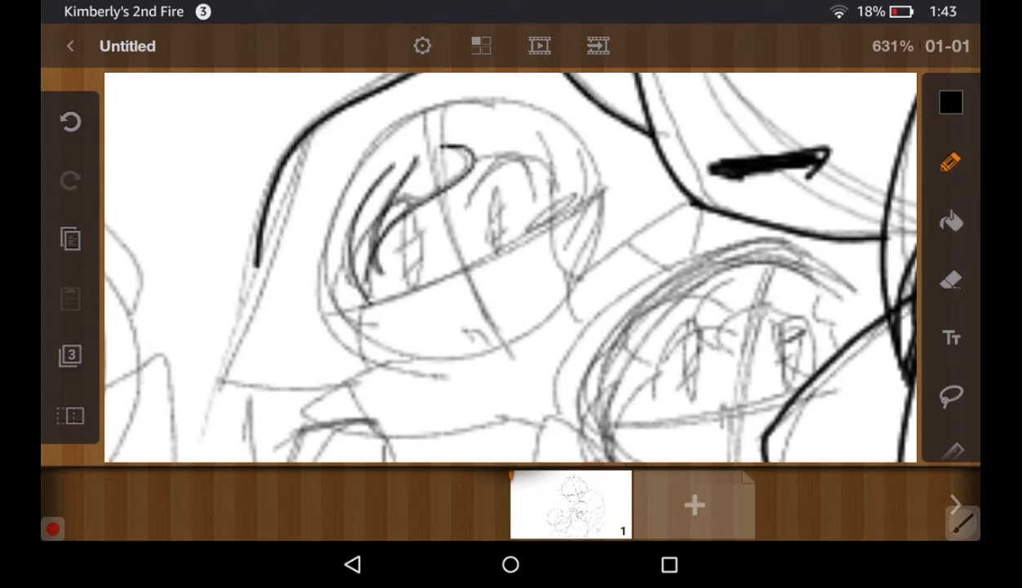
mouse_move(380, 131)
left_mouse_down()
mouse_move(320, 266)
mouse_move(364, 359)
left_mouse_up()
left_click_drag(350, 269, 362, 366)
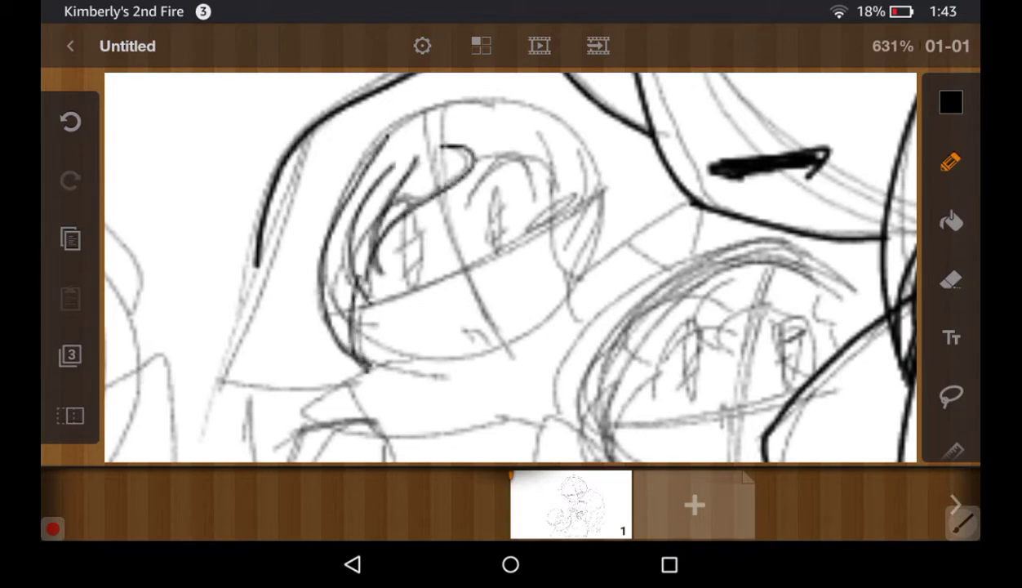
mouse_move(417, 201)
left_mouse_down()
mouse_move(383, 197)
mouse_move(361, 271)
left_mouse_up()
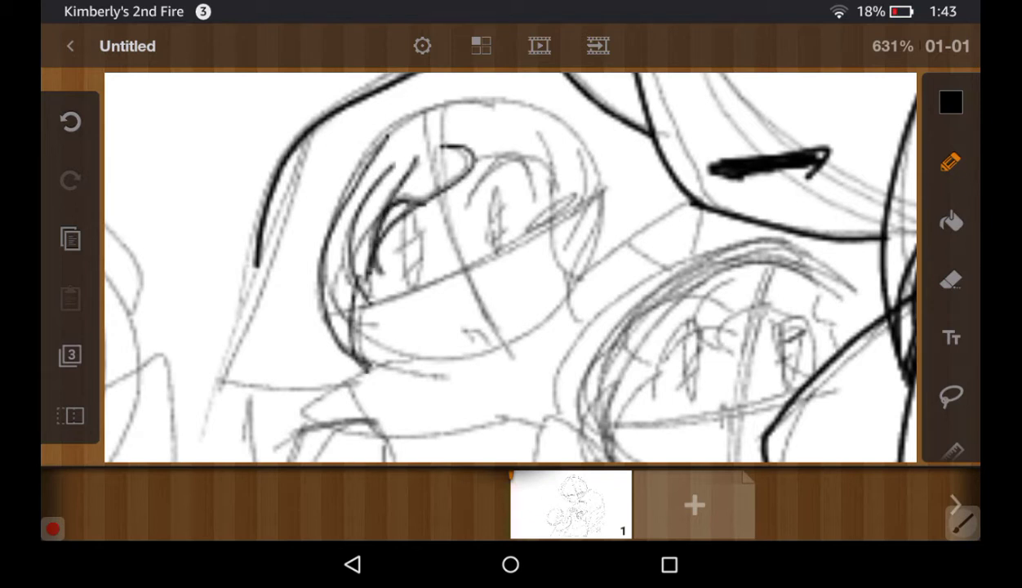
left_click_drag(465, 204, 518, 196)
Ink the child's right eye, hair along the right side and the head's top outline
left_click_drag(453, 167, 543, 196)
mouse_move(526, 143)
left_mouse_down()
mouse_move(531, 200)
mouse_move(572, 286)
left_mouse_up()
mouse_move(576, 163)
left_mouse_down()
mouse_move(539, 278)
mouse_move(567, 202)
left_mouse_up()
mouse_move(588, 200)
left_mouse_down()
mouse_move(537, 298)
mouse_move(535, 288)
left_mouse_up()
mouse_move(351, 163)
left_mouse_down()
mouse_move(400, 120)
mouse_move(594, 175)
mouse_move(596, 208)
left_mouse_up()
Darken both eyes and outline the irises with strokes beside the right eye
scroll(433, 163, "up", 5)
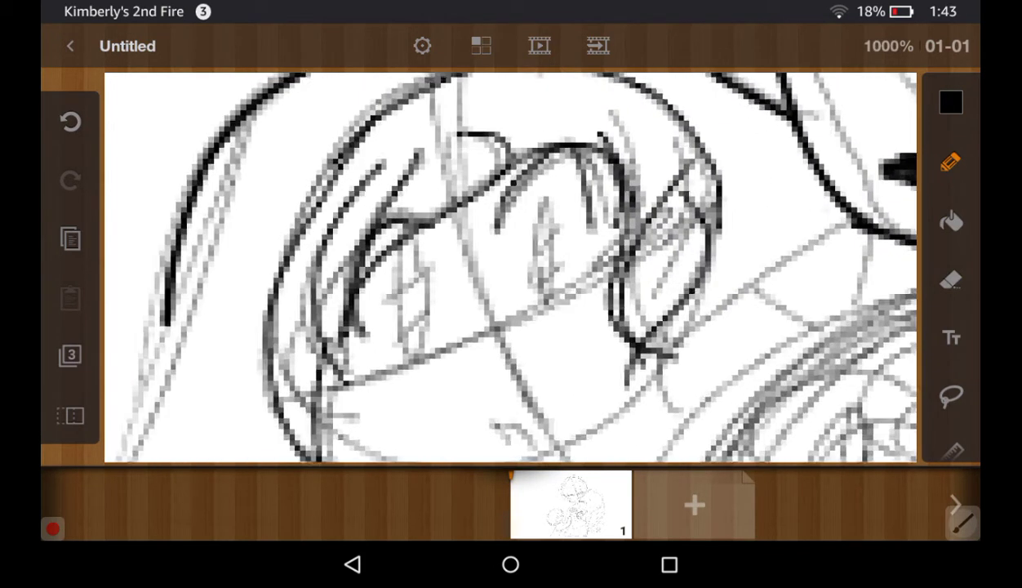
left_click_drag(546, 203, 540, 225)
left_click_drag(554, 171, 543, 298)
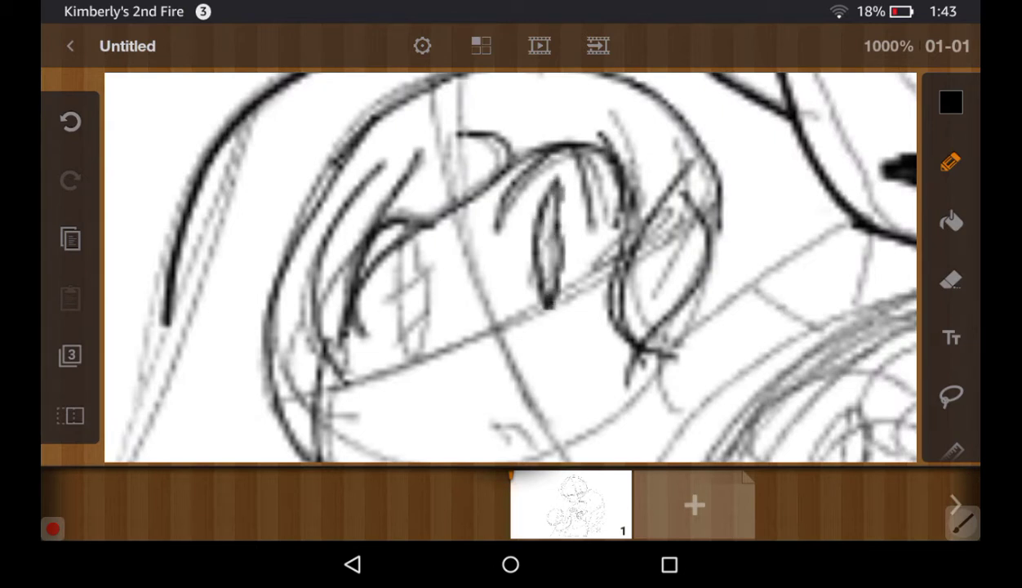
left_click_drag(421, 255, 428, 266)
left_click_drag(416, 227, 408, 359)
mouse_move(423, 268)
left_mouse_down()
mouse_move(412, 363)
mouse_move(408, 271)
mouse_move(405, 325)
left_mouse_up()
mouse_move(547, 246)
left_mouse_down()
mouse_move(524, 266)
mouse_move(538, 263)
left_mouse_up()
mouse_move(546, 214)
left_mouse_down()
mouse_move(514, 234)
mouse_move(553, 265)
left_mouse_up()
Ink the child's nose and mouth, undoing and redrawing the mouth
scroll(510, 267, "down", 2)
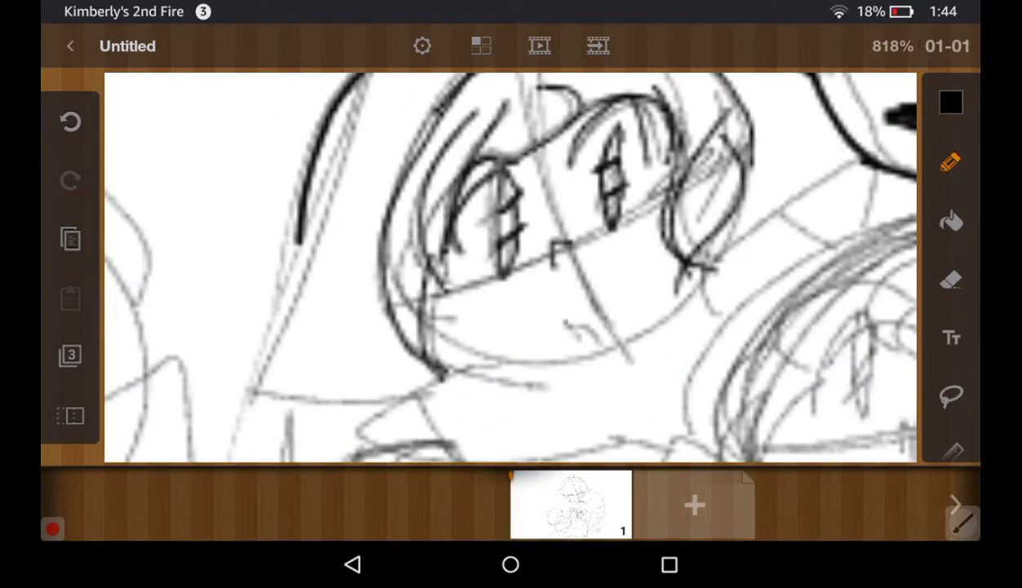
left_click_drag(565, 323, 599, 331)
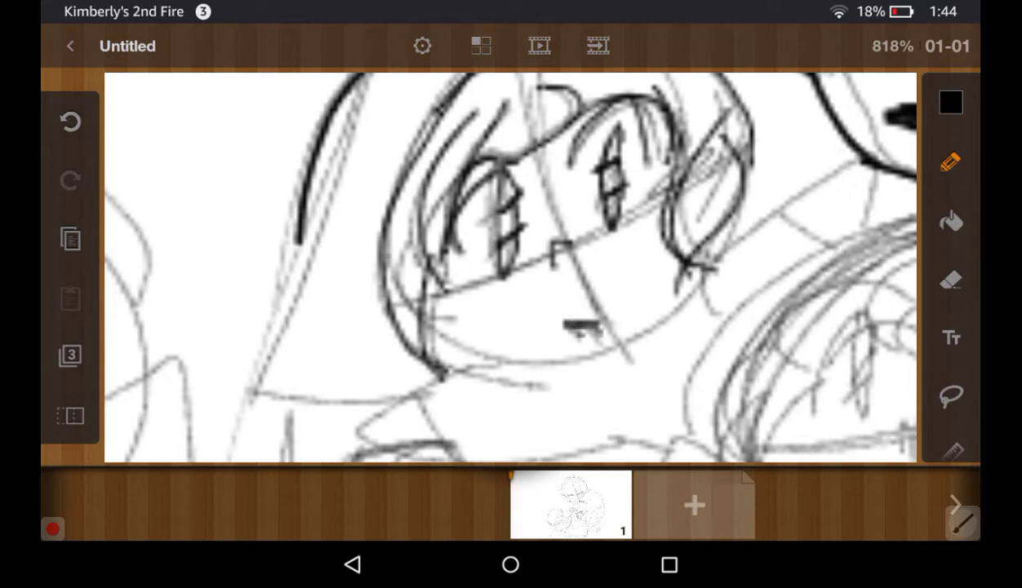
left_click(71, 121)
left_click(71, 121)
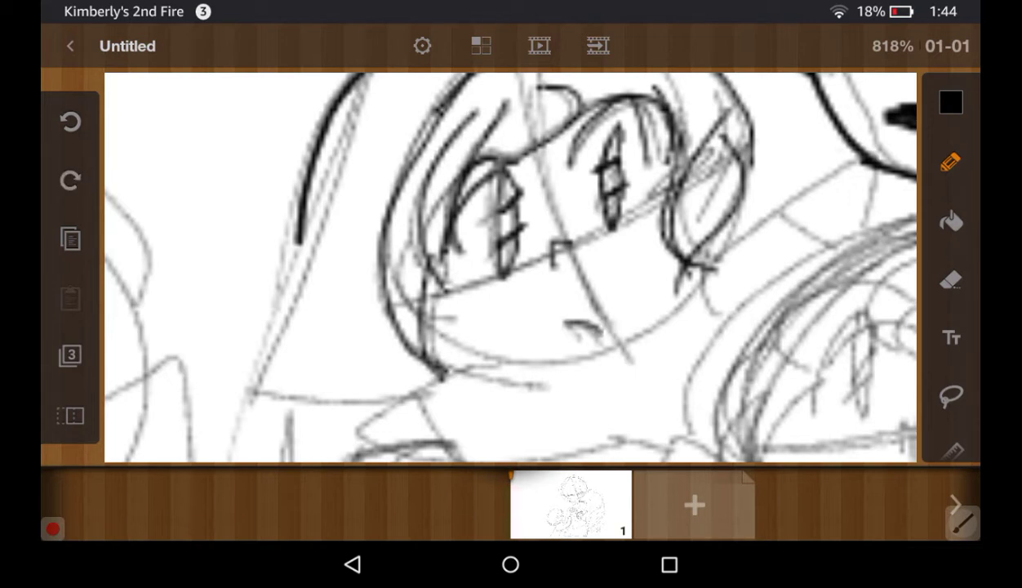
left_click_drag(539, 315, 563, 321)
mouse_move(559, 318)
left_mouse_down()
mouse_move(592, 309)
mouse_move(589, 332)
mouse_move(566, 335)
mouse_move(588, 313)
left_mouse_up()
scroll(510, 267, "down", 3)
Ink the right side of the left child's head and the chin line
scroll(511, 267, "down", 2)
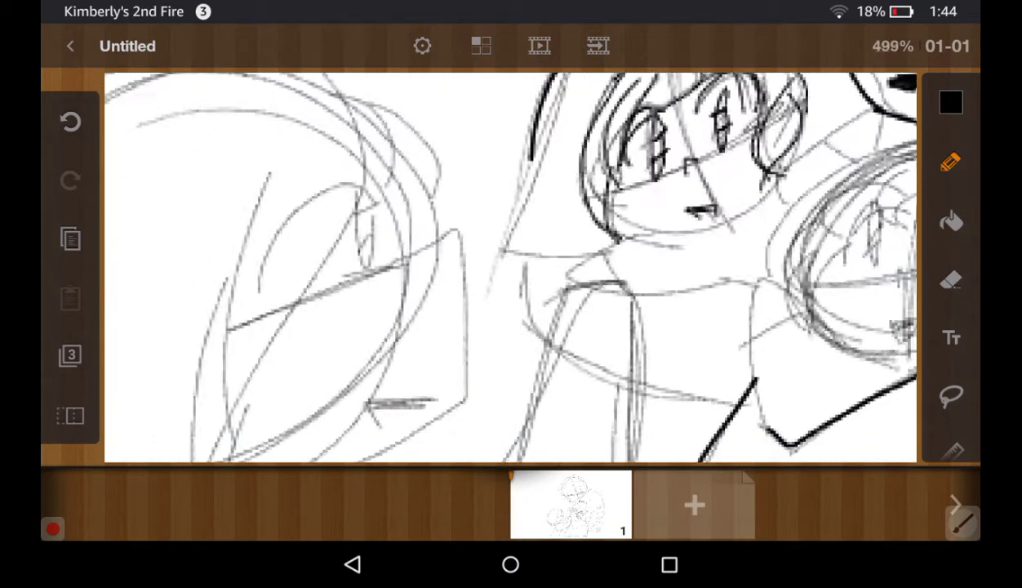
scroll(510, 267, "down", 2)
scroll(511, 267, "down", 2)
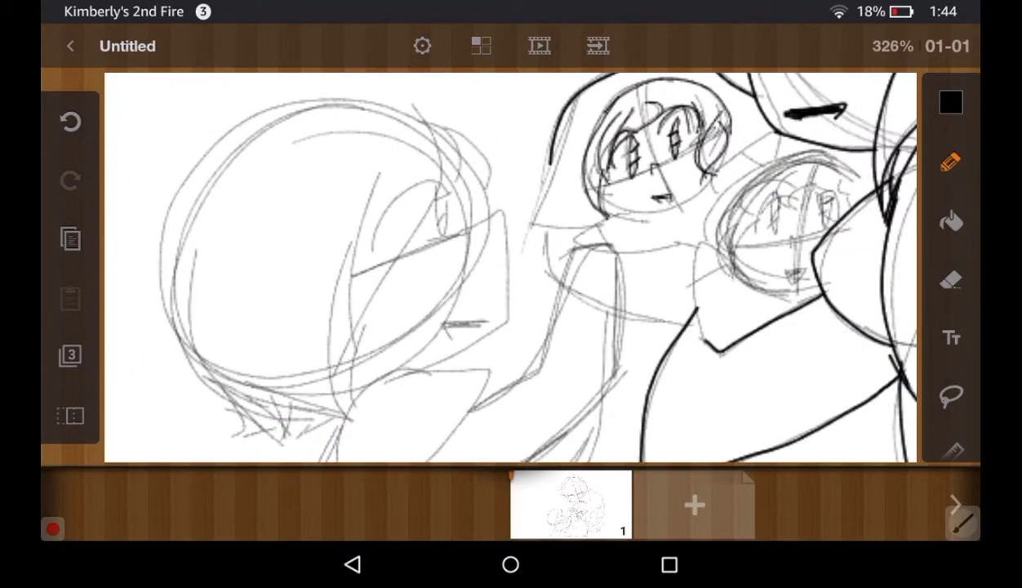
scroll(510, 267, "up", 3)
scroll(510, 267, "up", 3)
scroll(511, 267, "down", 2)
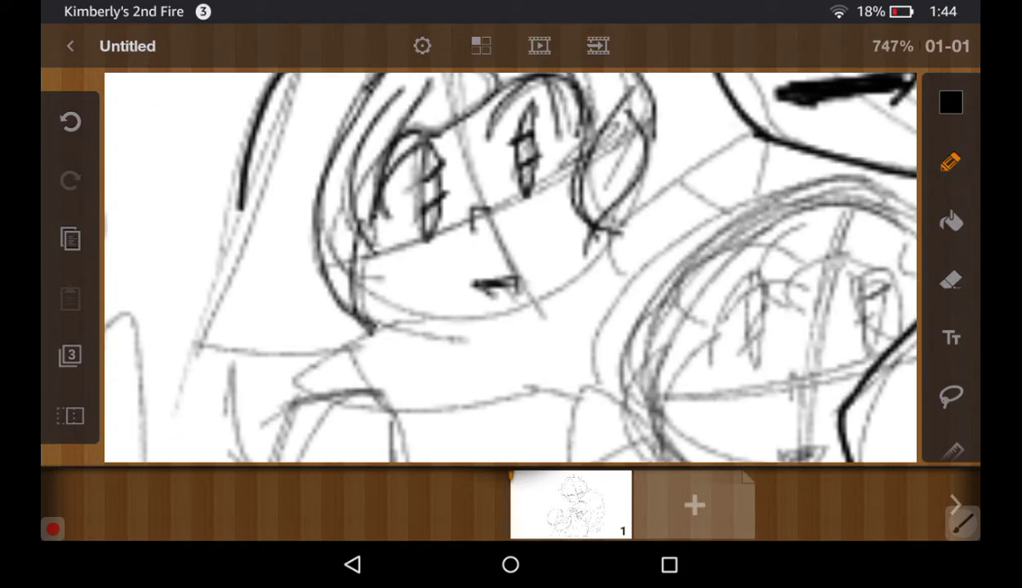
mouse_move(596, 234)
left_mouse_down()
mouse_move(665, 175)
mouse_move(753, 131)
mouse_move(743, 200)
left_mouse_up()
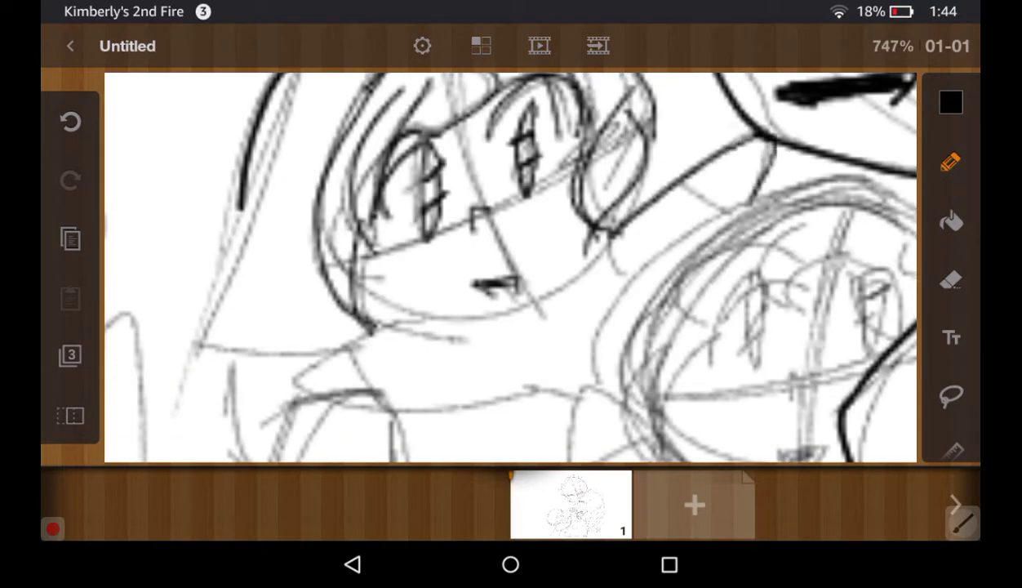
scroll(510, 267, "down", 1)
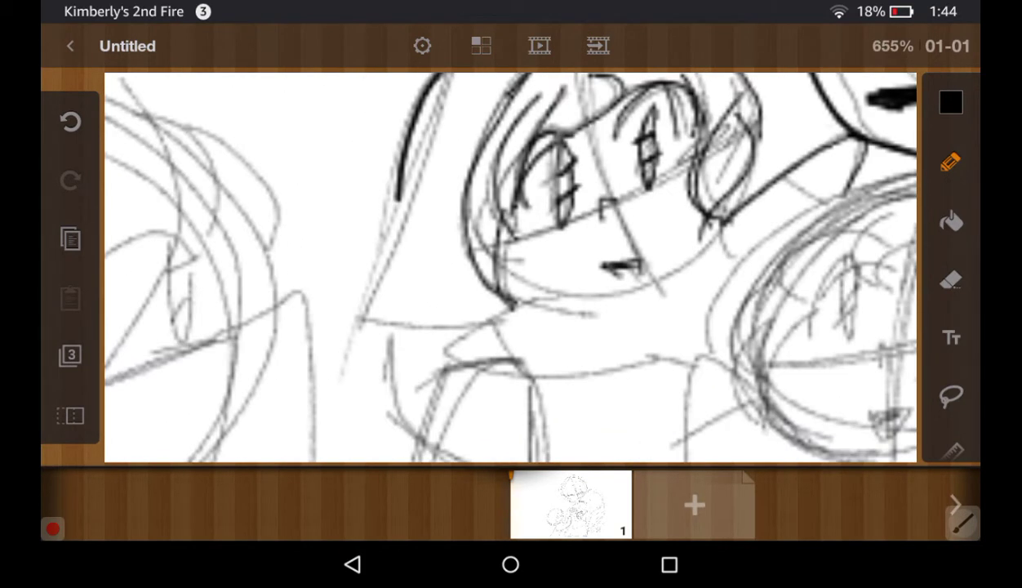
mouse_move(482, 260)
left_mouse_down()
mouse_move(625, 287)
mouse_move(709, 222)
left_mouse_up()
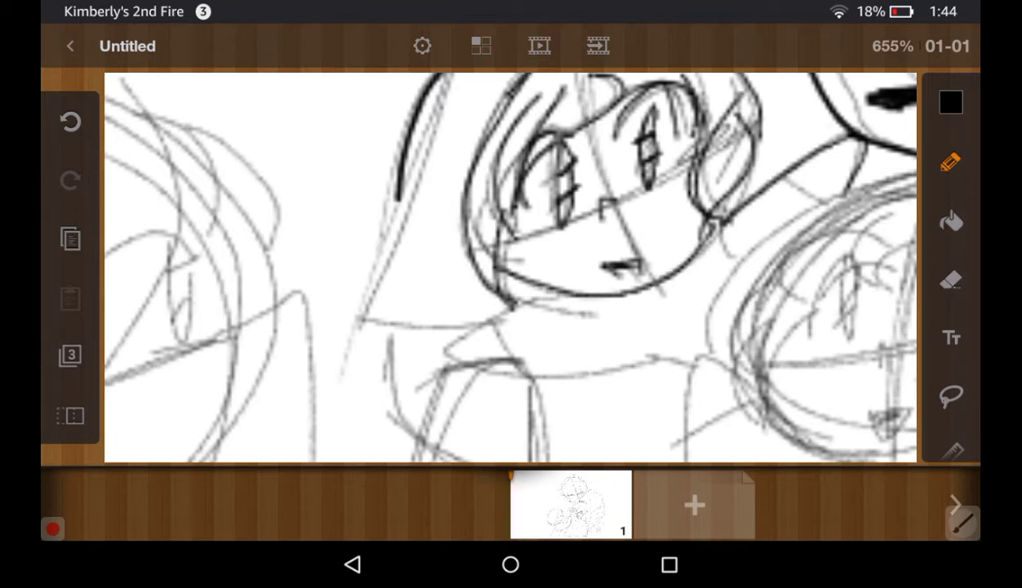
Ink the collar edges beneath the chin, undoing two stray lines
left_click_drag(555, 288, 445, 353)
left_click(70, 121)
mouse_move(541, 291)
left_mouse_down()
mouse_move(451, 333)
mouse_move(447, 357)
left_mouse_up()
mouse_move(516, 369)
left_mouse_down()
mouse_move(659, 346)
mouse_move(689, 365)
left_mouse_up()
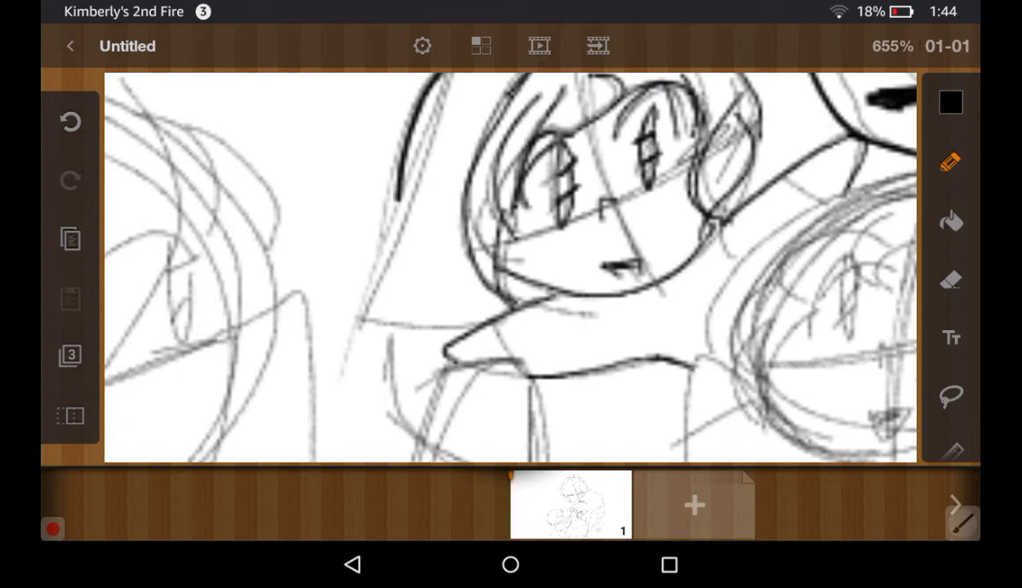
left_click_drag(620, 266, 522, 217)
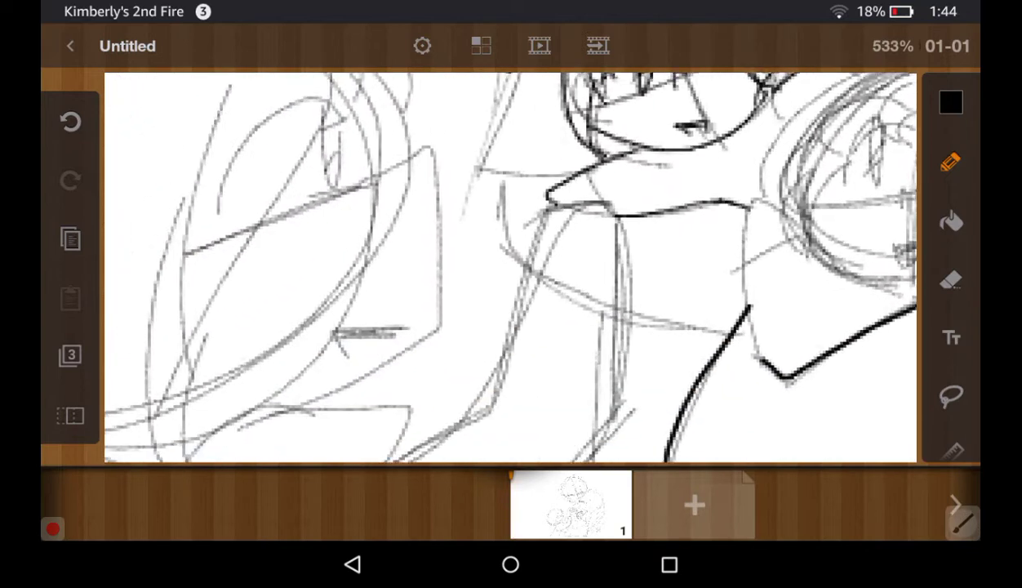
mouse_move(490, 270)
left_mouse_down()
mouse_move(621, 228)
mouse_move(563, 331)
left_mouse_up()
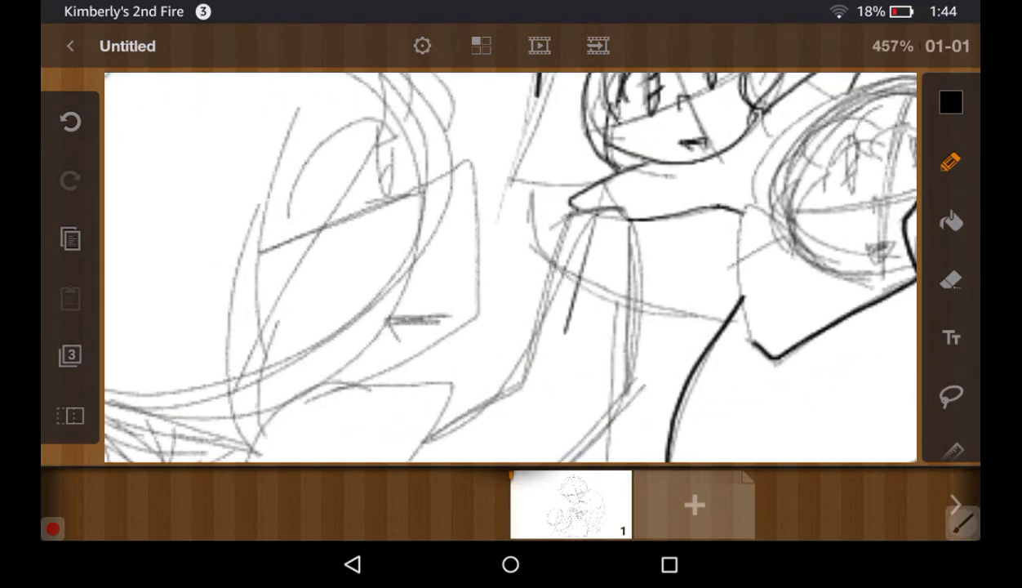
left_click(70, 121)
Ink the right-hand child's hair outline and fringe strands falling over the face
left_click_drag(654, 245, 408, 245)
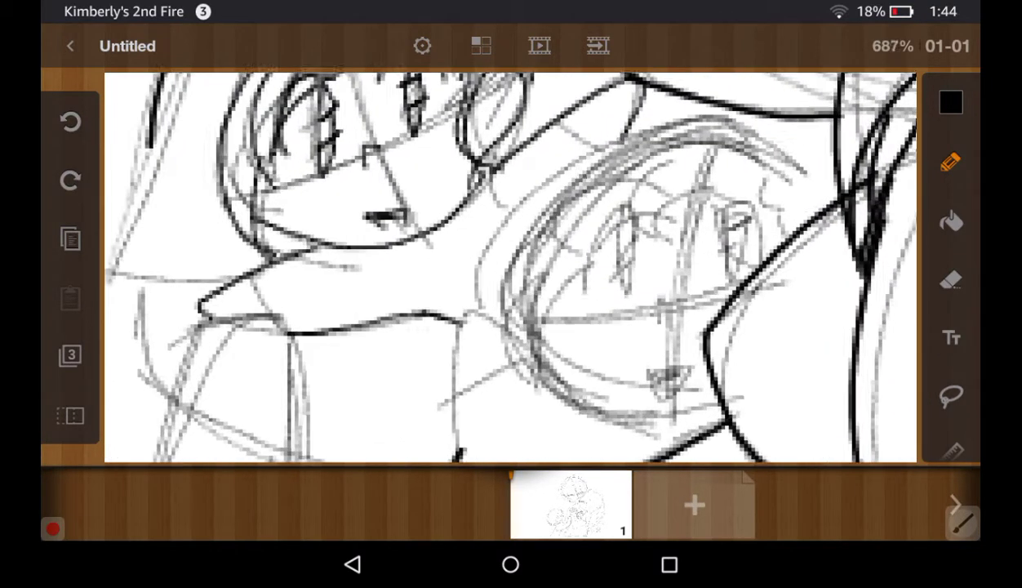
mouse_move(817, 193)
left_mouse_down()
mouse_move(793, 167)
mouse_move(617, 131)
mouse_move(539, 391)
left_mouse_up()
left_click_drag(722, 184, 668, 262)
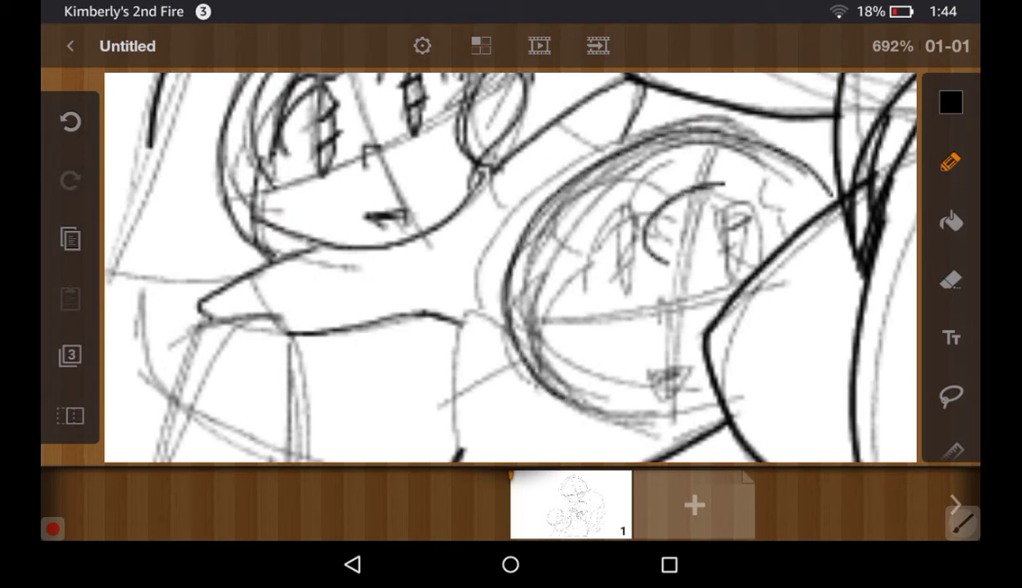
left_click_drag(661, 181, 650, 255)
mouse_move(713, 189)
left_mouse_down()
mouse_move(695, 241)
mouse_move(775, 234)
left_mouse_up()
left_click_drag(644, 172, 542, 282)
left_click_drag(618, 182, 545, 291)
left_click_drag(653, 212, 572, 302)
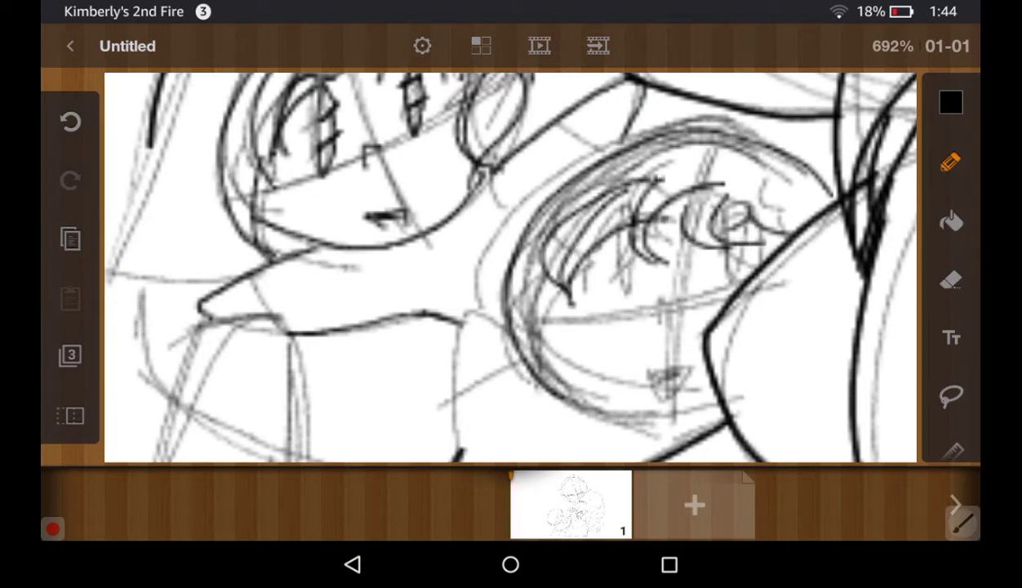
left_click_drag(544, 261, 507, 356)
left_click_drag(654, 199, 564, 283)
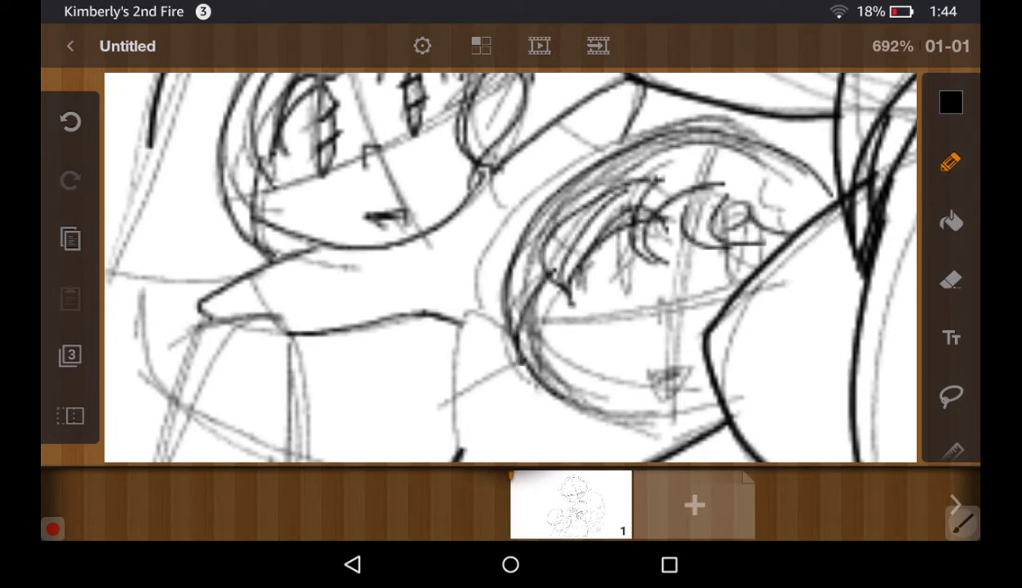
Ink the second child's eye outlines, both irises and the nose
mouse_move(731, 204)
left_mouse_down()
mouse_move(690, 228)
mouse_move(747, 255)
mouse_move(703, 282)
mouse_move(716, 276)
left_mouse_up()
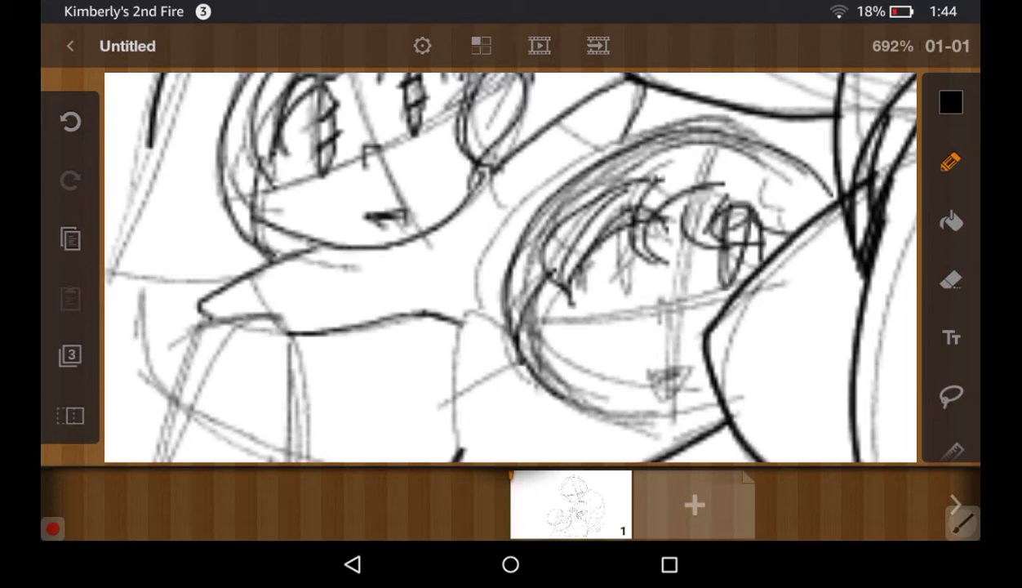
mouse_move(609, 210)
left_mouse_down()
mouse_move(622, 299)
mouse_move(627, 234)
mouse_move(640, 240)
mouse_move(612, 284)
mouse_move(622, 286)
left_mouse_up()
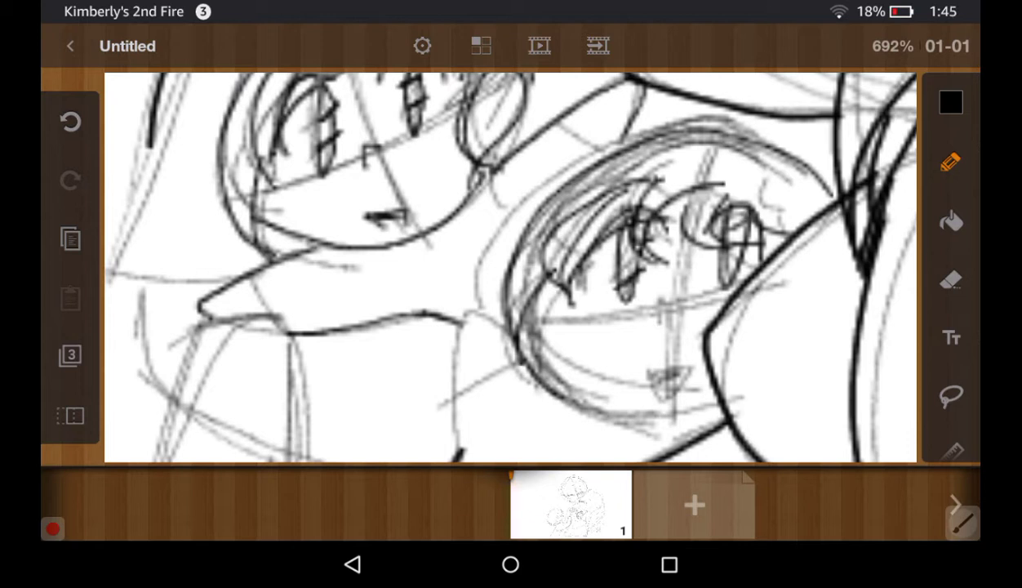
mouse_move(709, 209)
left_mouse_down()
mouse_move(727, 232)
mouse_move(723, 261)
left_mouse_up()
left_click_drag(661, 299, 663, 330)
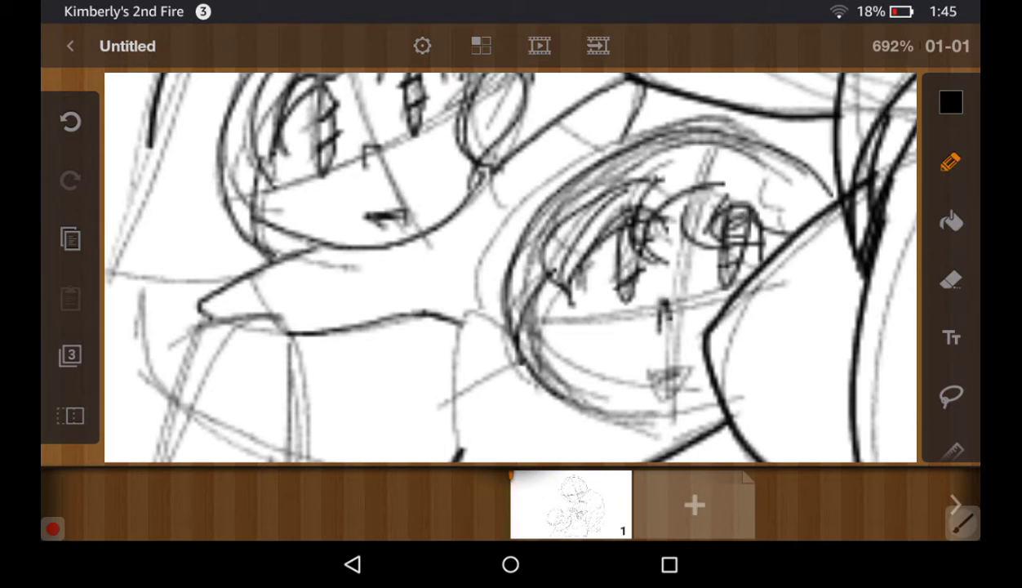
Ink the second child's mouth, undoing it and redrawing it as an open mouth
mouse_move(640, 367)
left_mouse_down()
mouse_move(692, 369)
mouse_move(680, 393)
left_mouse_up()
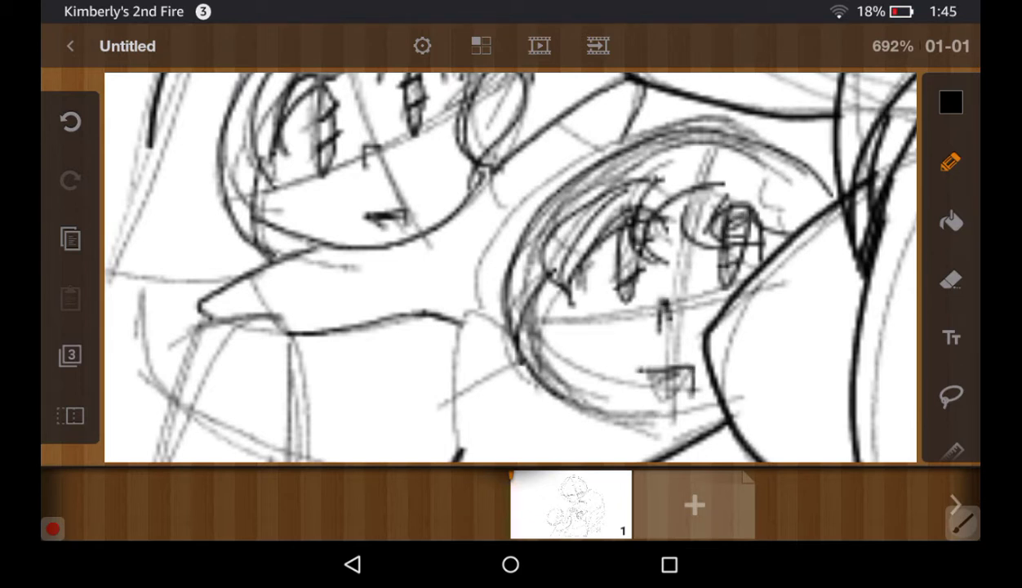
left_click(71, 120)
scroll(601, 392, "up", 3)
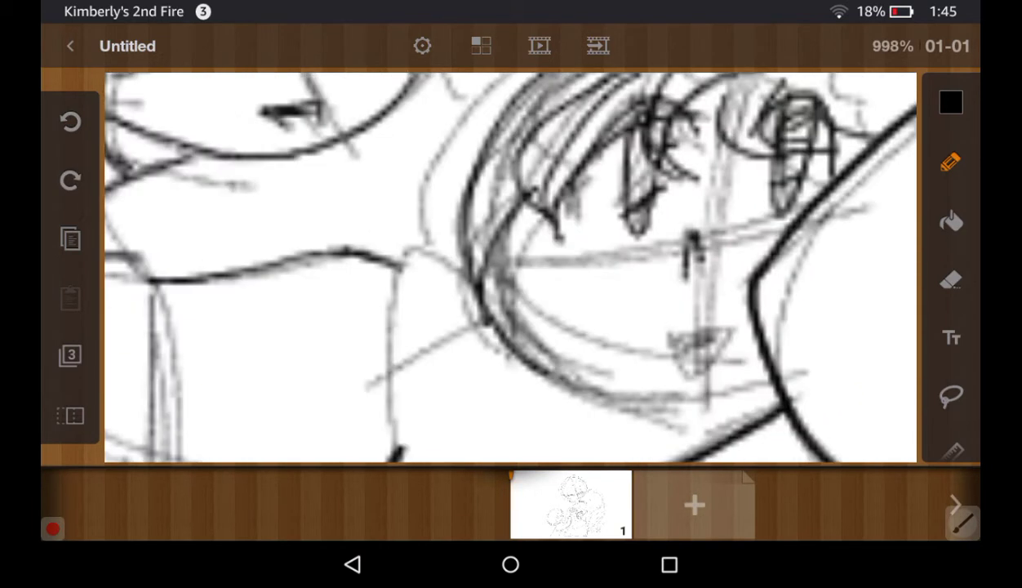
mouse_move(640, 321)
left_mouse_down()
mouse_move(717, 330)
mouse_move(702, 368)
mouse_move(673, 342)
mouse_move(693, 343)
mouse_move(661, 347)
mouse_move(707, 339)
left_mouse_up()
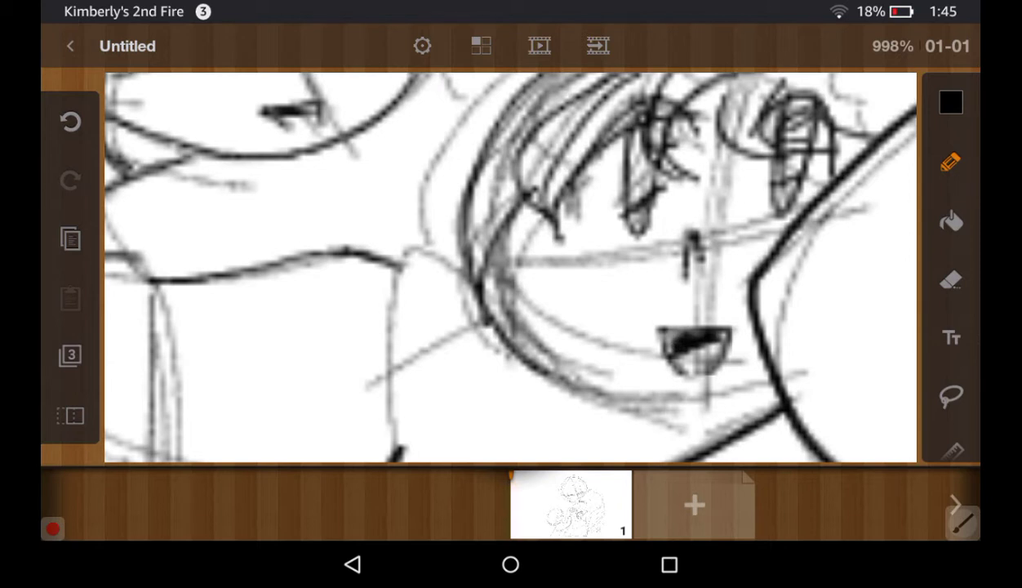
Ink the pointed collar line beneath the second child's chin
scroll(510, 267, "down", 1)
scroll(510, 267, "down", 3)
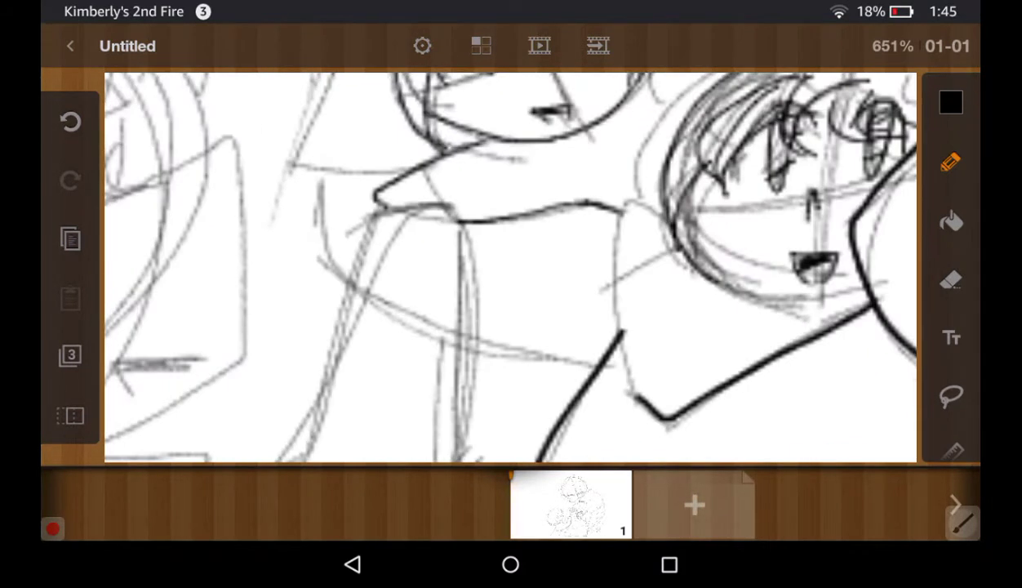
mouse_move(639, 196)
left_mouse_down()
mouse_move(614, 306)
mouse_move(645, 384)
left_mouse_up()
mouse_move(592, 279)
left_mouse_down()
mouse_move(677, 241)
mouse_move(742, 293)
mouse_move(844, 300)
left_mouse_up()
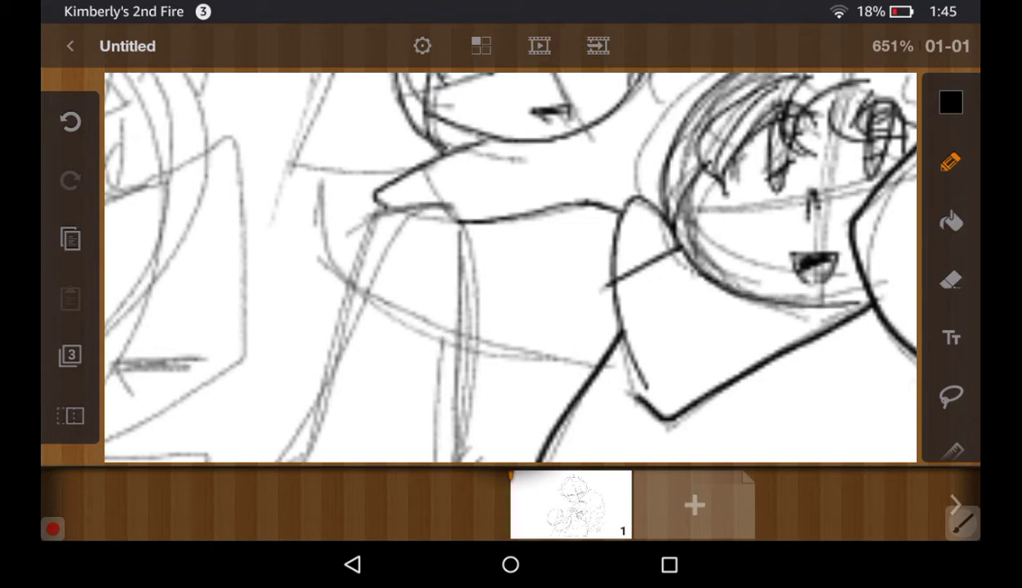
scroll(511, 267, "down", 3)
Raise the pencil brush size to 0.14 for slightly thicker ink lines
scroll(510, 267, "down", 2)
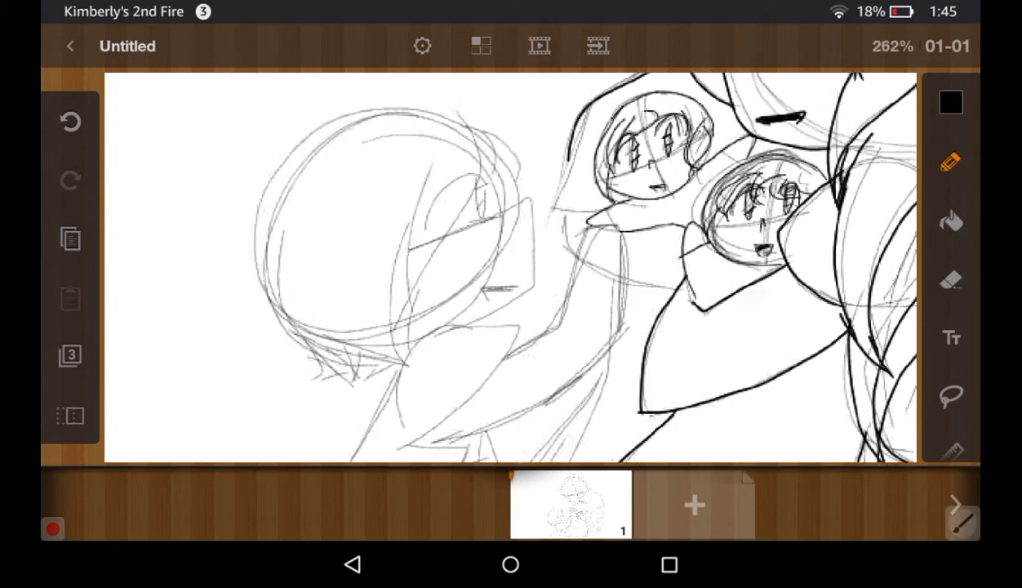
scroll(510, 267, "down", 1)
scroll(510, 267, "down", 2)
scroll(510, 267, "down", 2)
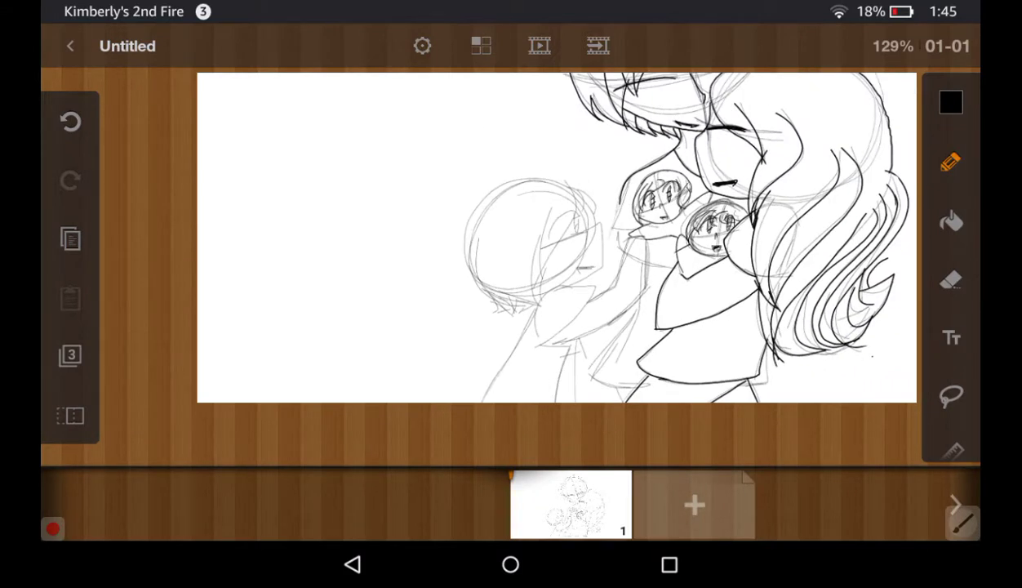
left_click(950, 162)
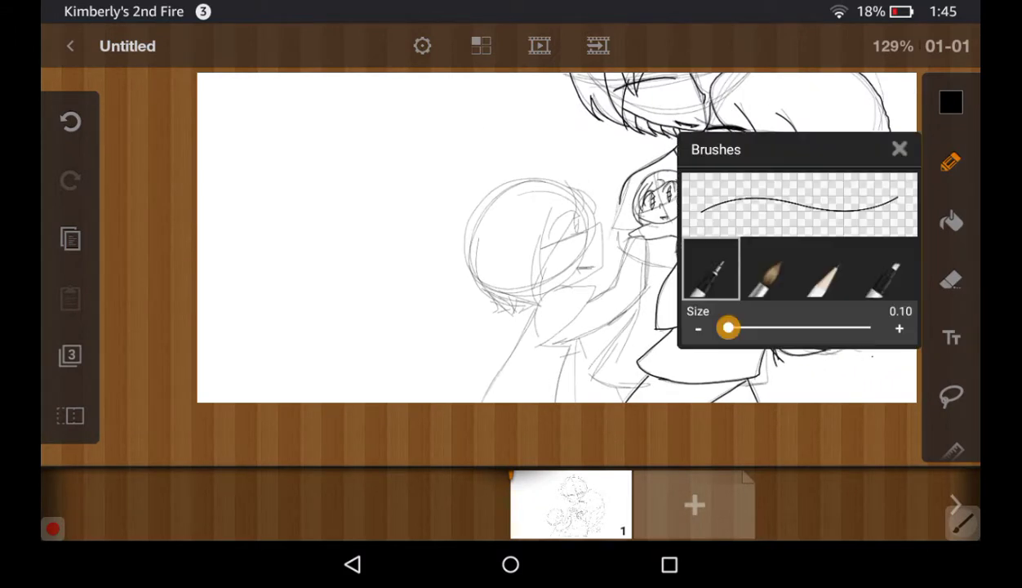
left_click(899, 329)
left_click(899, 148)
Trace the hooded child's hood outline in dark ink
scroll(621, 217, "up", 2)
scroll(620, 216, "up", 1)
scroll(621, 216, "up", 3)
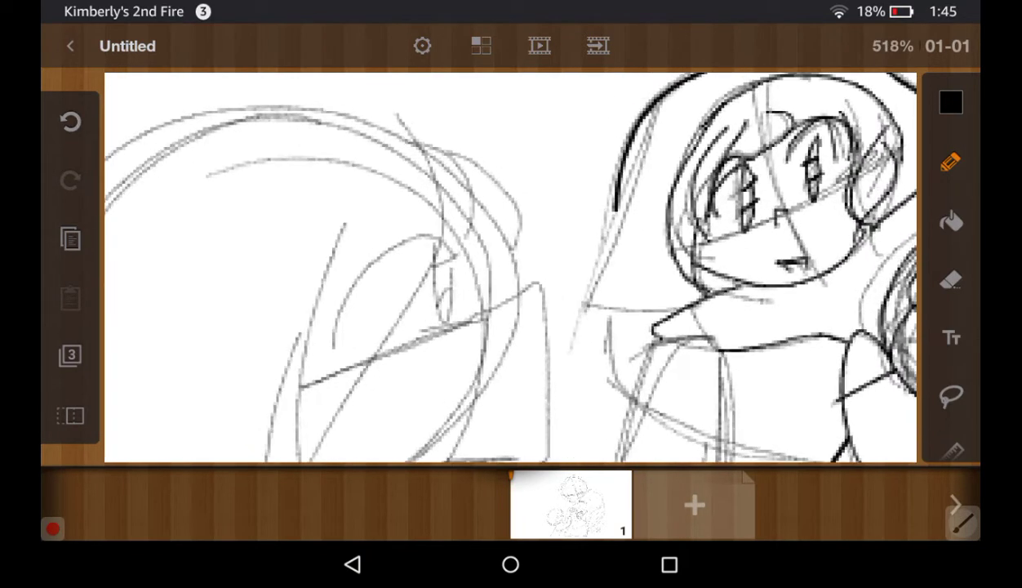
mouse_move(617, 171)
left_mouse_down()
mouse_move(589, 249)
mouse_move(645, 307)
mouse_move(658, 306)
left_mouse_up()
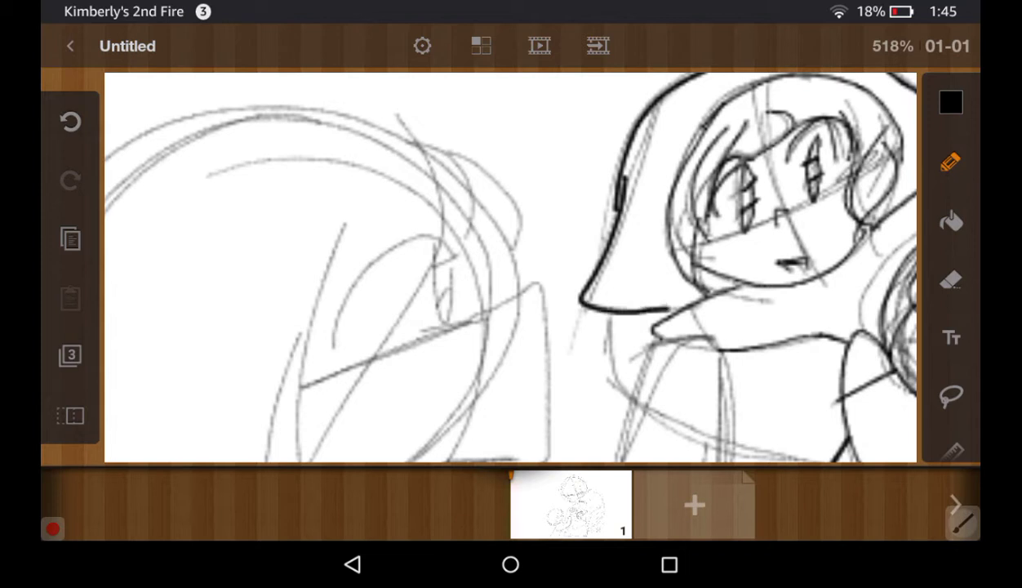
scroll(510, 267, "down", 2)
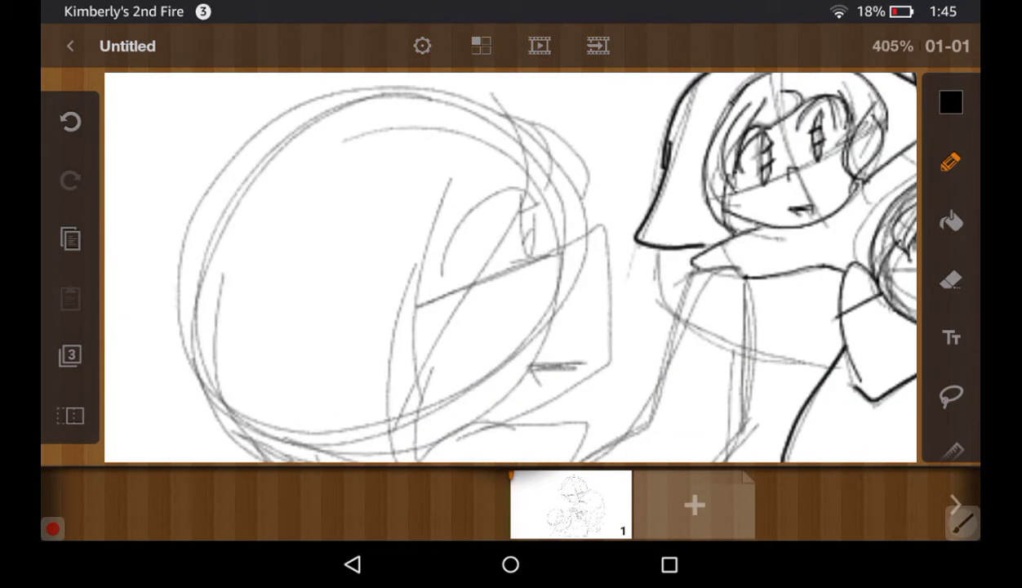
Ink the lines below the collar, undoing the short and stray strokes
left_click_drag(731, 271, 671, 300)
left_click(70, 121)
mouse_move(749, 288)
left_mouse_down()
mouse_move(677, 276)
mouse_move(643, 426)
left_mouse_up()
left_click_drag(750, 284, 731, 441)
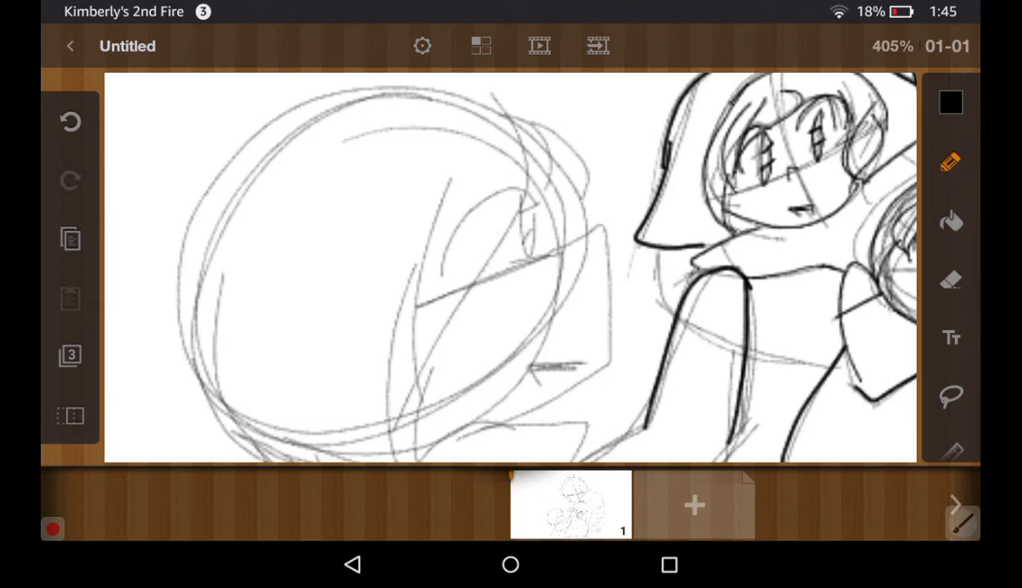
scroll(511, 267, "down", 2)
left_click(70, 121)
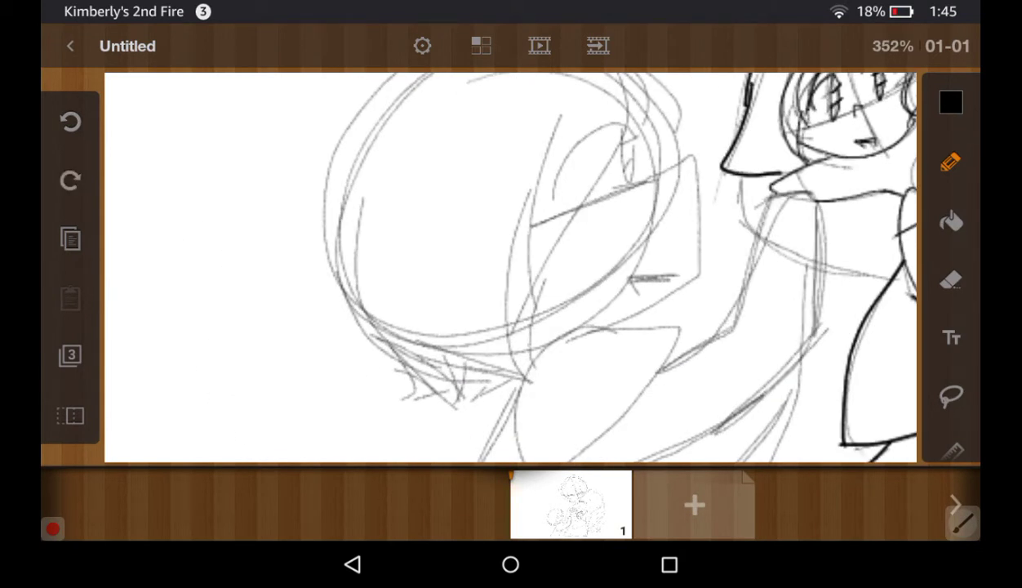
scroll(510, 267, "up", 5)
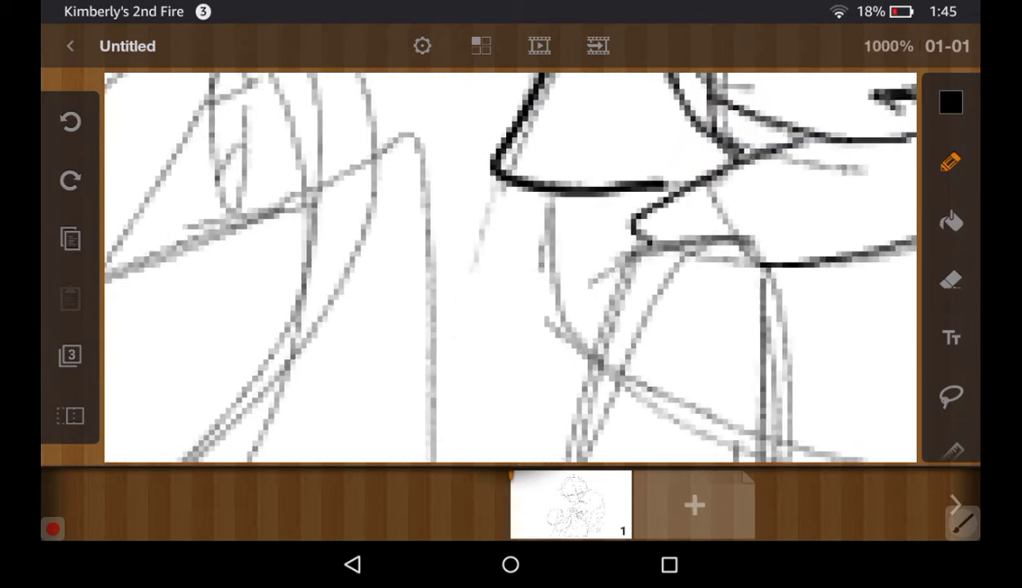
Ink the hand shape and the fingers gripping the collar
mouse_move(663, 272)
left_mouse_down()
mouse_move(682, 241)
mouse_move(739, 238)
mouse_move(760, 346)
left_mouse_up()
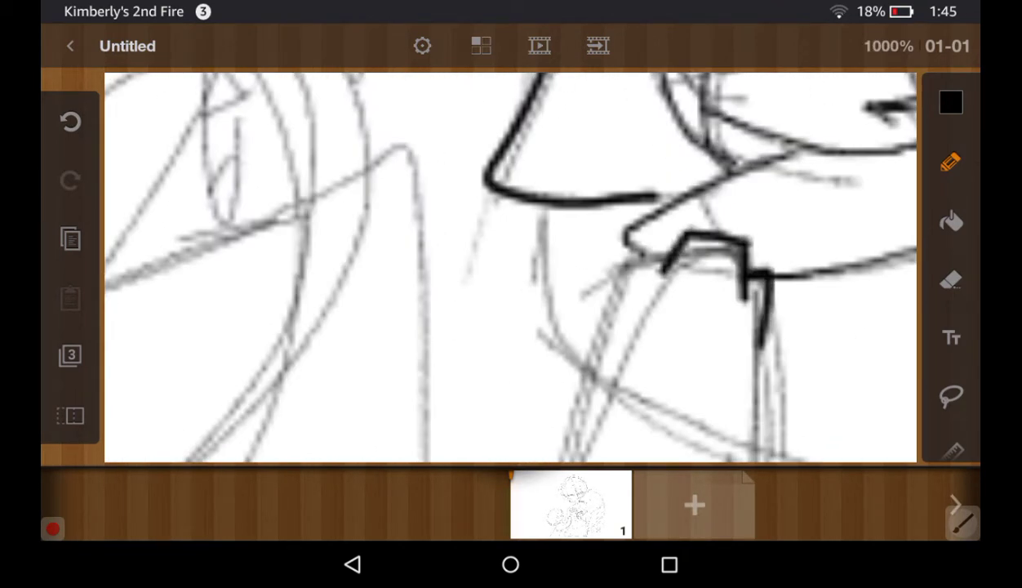
mouse_move(658, 261)
left_mouse_down()
mouse_move(629, 263)
mouse_move(633, 308)
left_mouse_up()
mouse_move(624, 269)
left_mouse_down()
mouse_move(596, 276)
mouse_move(605, 339)
mouse_move(584, 378)
left_mouse_up()
scroll(511, 267, "down", 1)
scroll(511, 267, "down", 2)
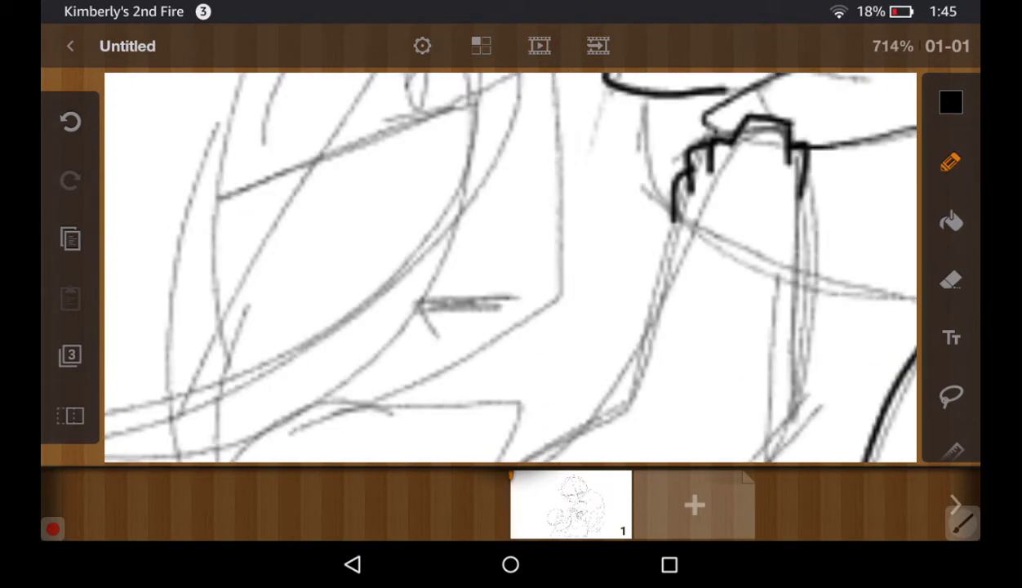
scroll(510, 267, "down", 3)
Ink the arm's outer edges, forearm and curved lower arm line, undoing the overlong sleeve stroke
left_click_drag(715, 176, 677, 316)
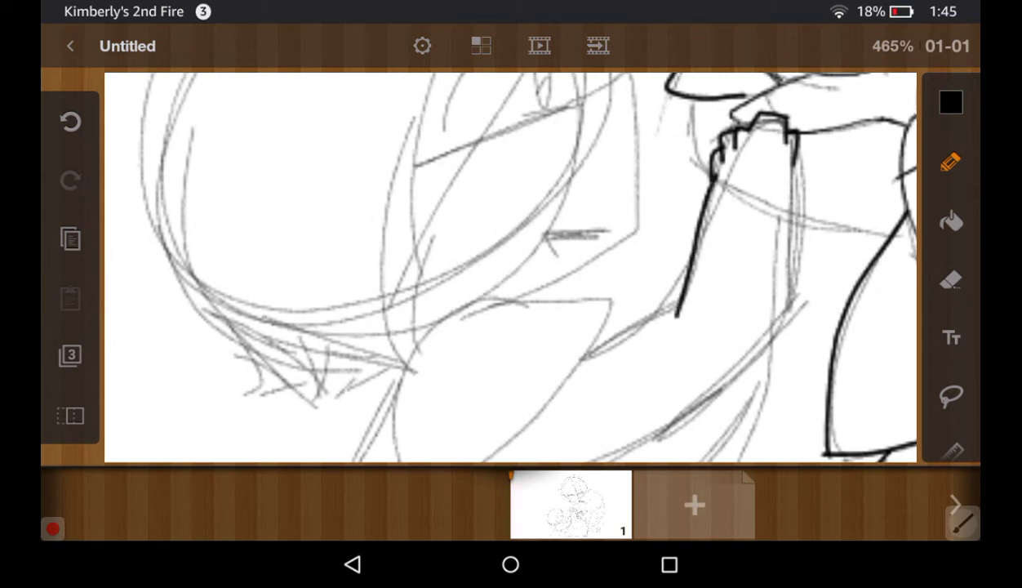
left_click_drag(799, 159, 754, 329)
left_click_drag(686, 308, 565, 384)
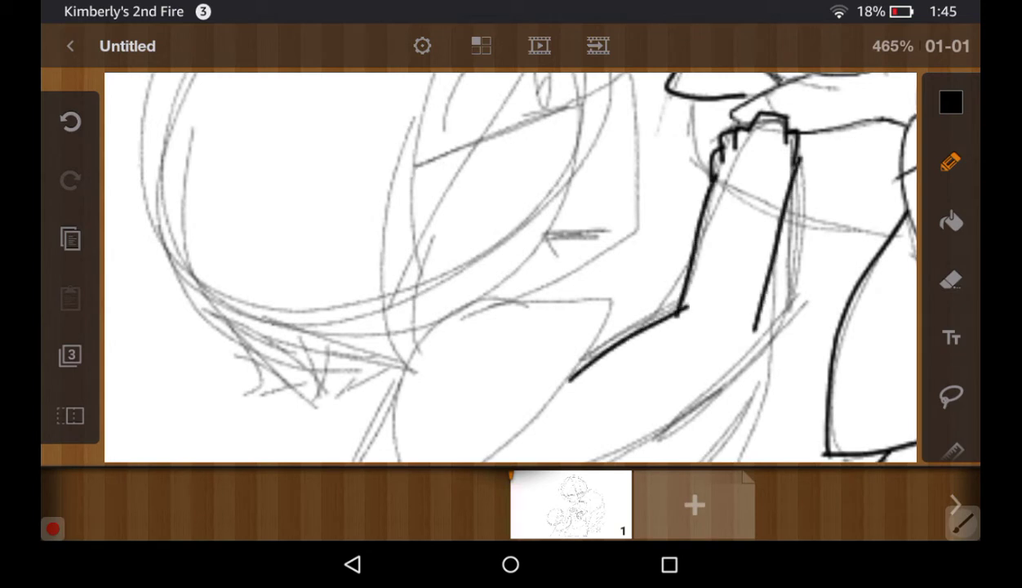
left_click_drag(764, 325, 539, 462)
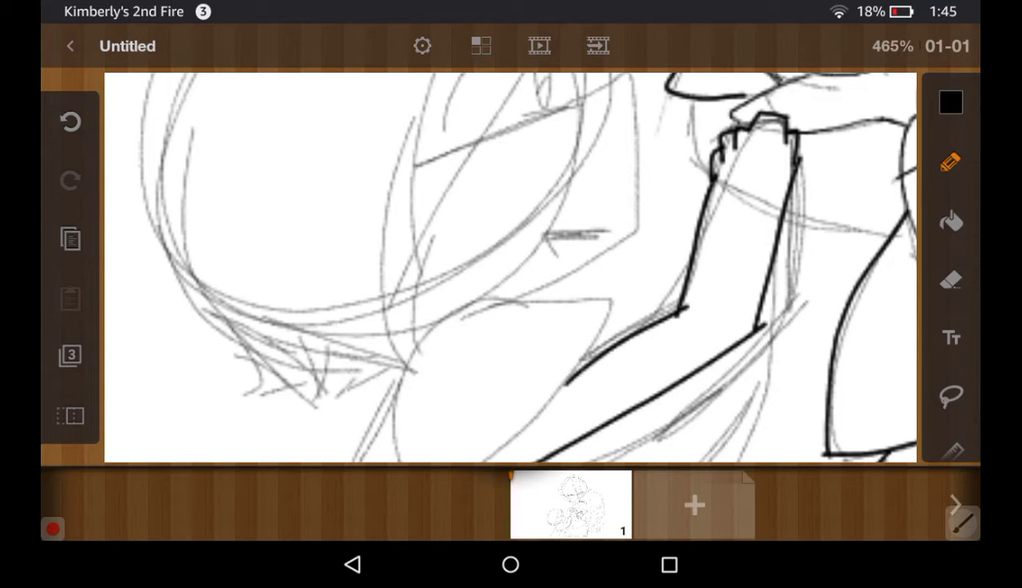
left_click(70, 121)
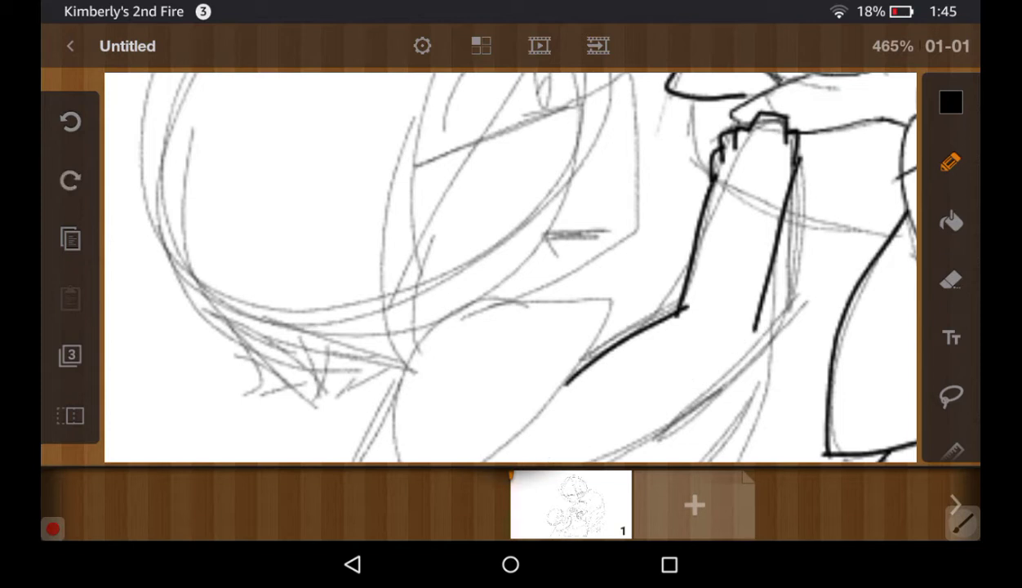
left_click_drag(523, 327, 568, 196)
mouse_move(463, 390)
left_mouse_down()
mouse_move(512, 383)
mouse_move(763, 266)
left_mouse_up()
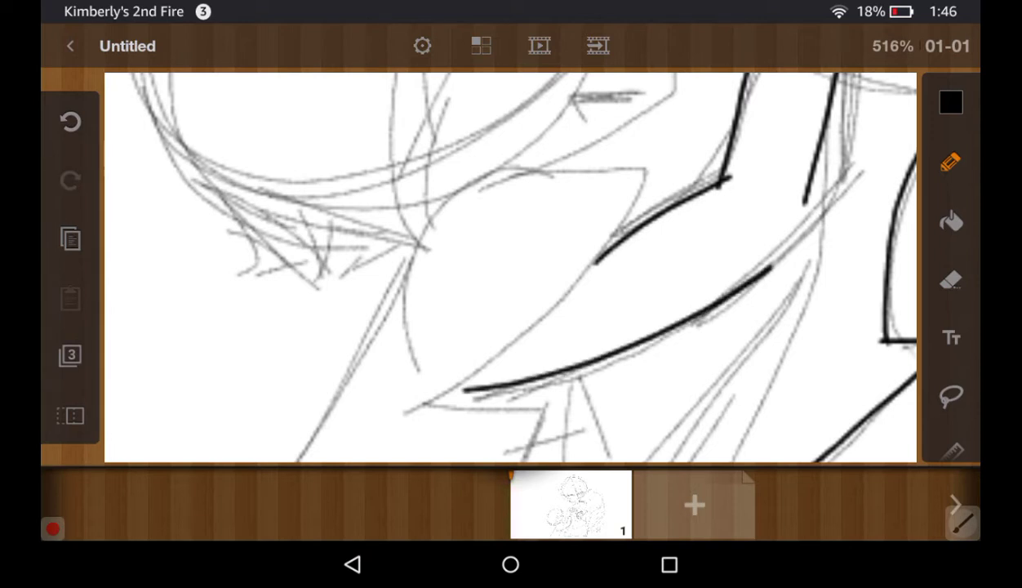
left_click_drag(786, 204, 709, 290)
scroll(510, 267, "down", 5)
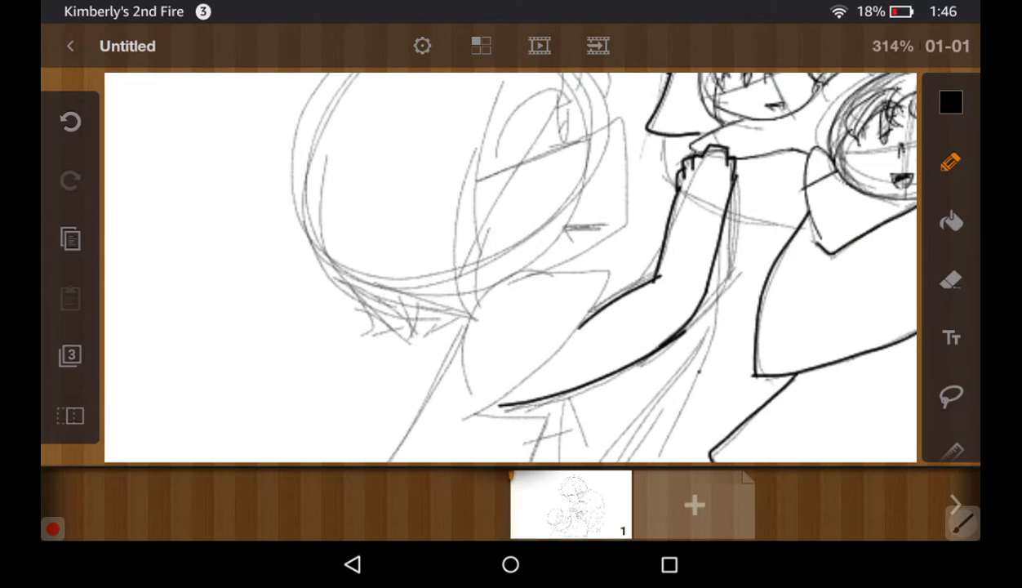
scroll(510, 268, "down", 2)
scroll(702, 184, "up", 5)
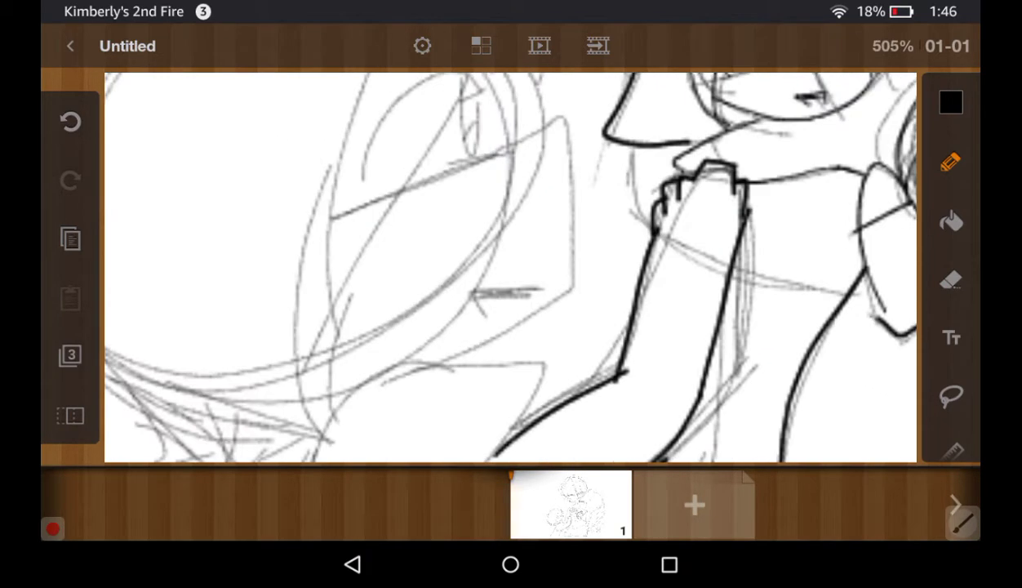
scroll(702, 184, "up", 5)
Erase the thick finger lines at the collar and undo stray finger strokes
left_click(951, 280)
left_click(581, 294)
mouse_move(581, 294)
left_mouse_down()
mouse_move(616, 237)
mouse_move(687, 207)
mouse_move(677, 207)
mouse_move(713, 274)
mouse_move(708, 258)
mouse_move(669, 245)
mouse_move(696, 182)
mouse_move(732, 167)
mouse_move(706, 294)
left_mouse_up()
left_click(952, 162)
left_click(70, 121)
left_click(70, 121)
Redraw the finger outline at the collar several times, undoing each unsatisfactory attempt
mouse_move(640, 266)
left_mouse_down()
mouse_move(663, 204)
mouse_move(739, 149)
mouse_move(712, 331)
left_mouse_up()
left_click_drag(716, 263, 745, 331)
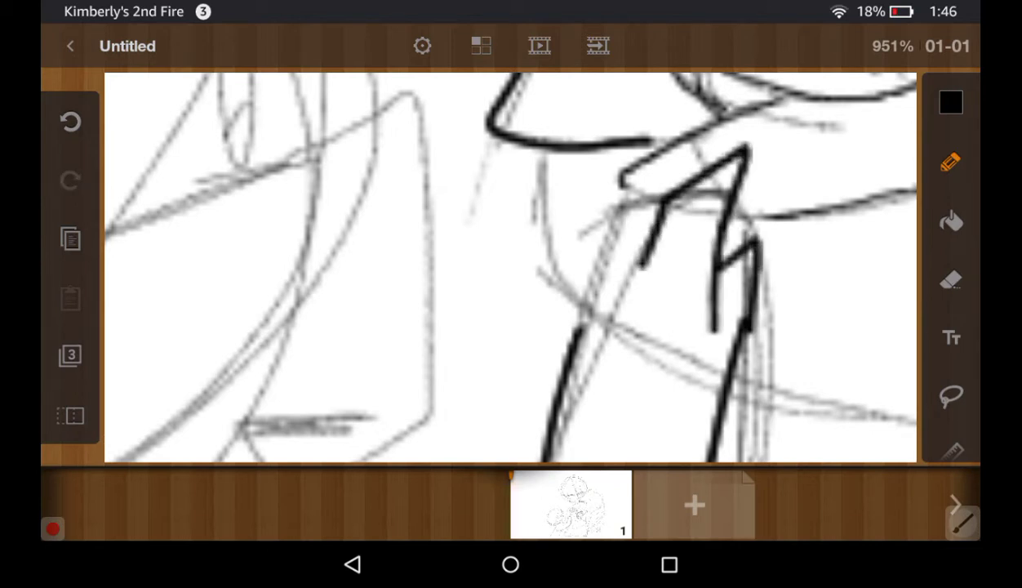
left_click(71, 121)
mouse_move(704, 238)
left_mouse_down()
mouse_move(747, 225)
mouse_move(745, 339)
left_mouse_up()
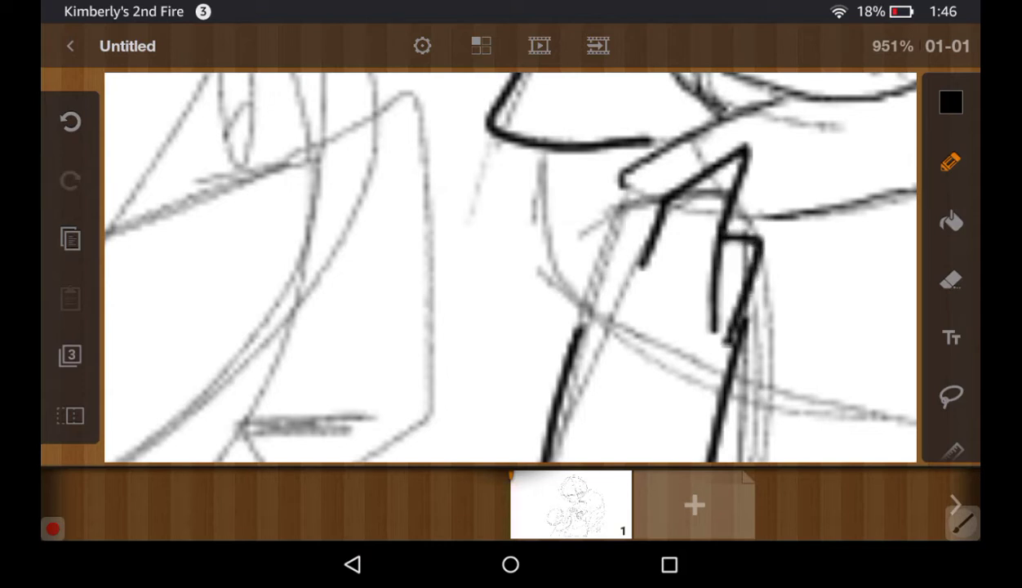
left_click(71, 121)
left_click_drag(711, 266, 743, 326)
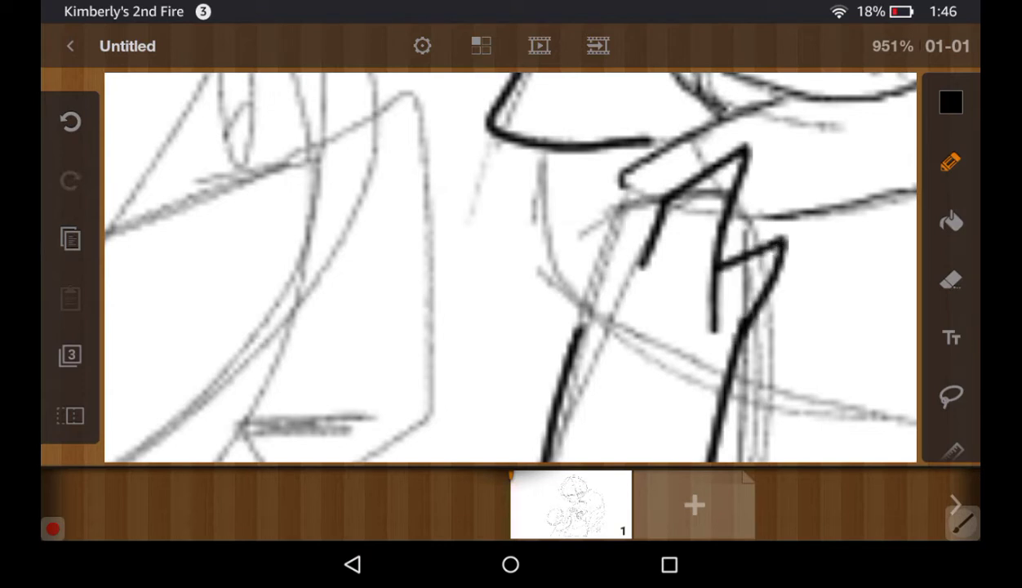
left_click(70, 121)
mouse_move(724, 228)
left_mouse_down()
mouse_move(767, 231)
mouse_move(740, 337)
left_mouse_up()
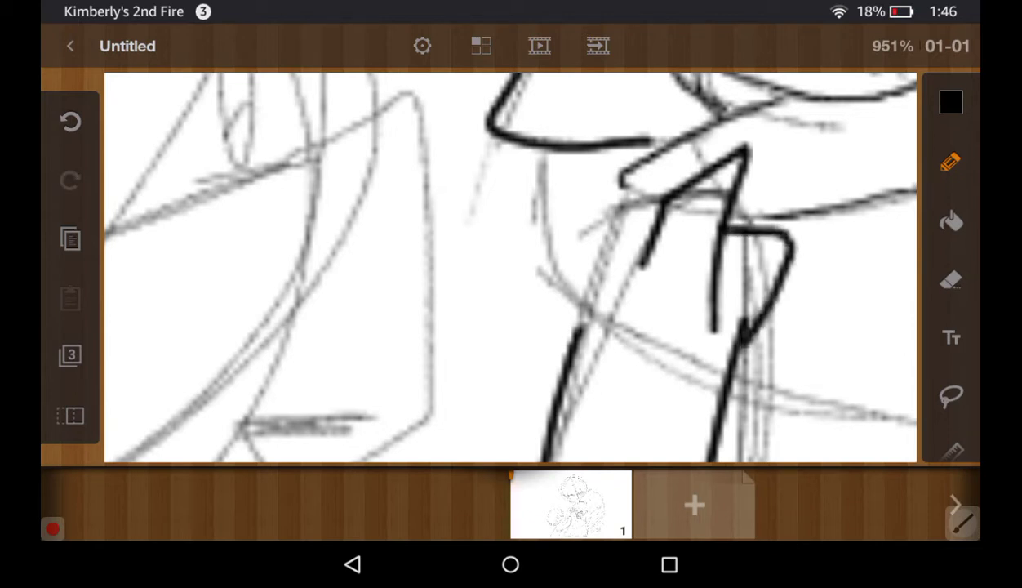
left_click(70, 121)
mouse_move(699, 245)
left_mouse_down()
mouse_move(764, 278)
mouse_move(743, 353)
left_mouse_up()
left_click(70, 120)
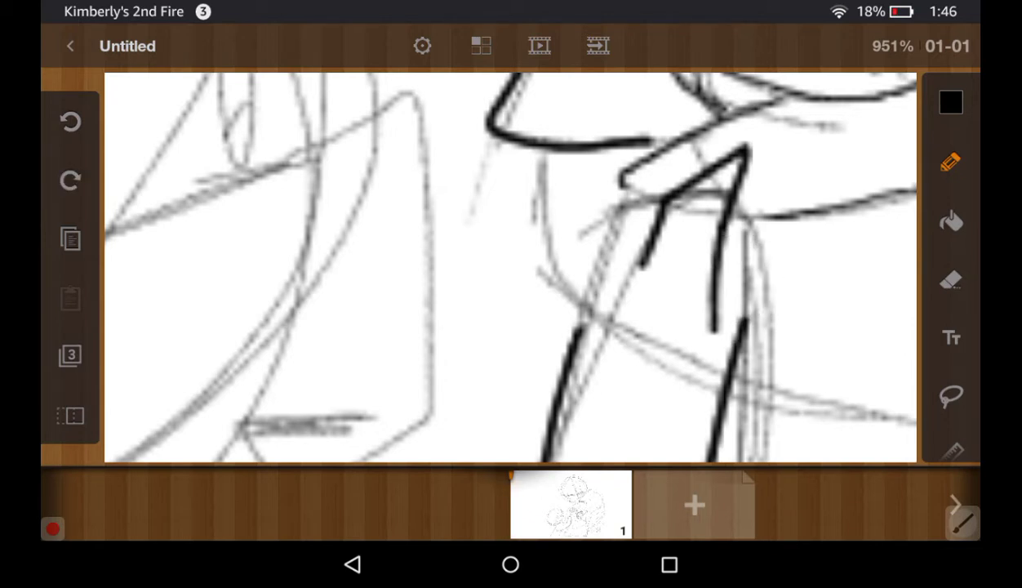
Erase the lower downstroke and ink the fingers on the hand's right and left sides
left_click(952, 280)
mouse_move(692, 313)
left_mouse_down()
mouse_move(719, 237)
mouse_move(780, 253)
mouse_move(734, 339)
left_mouse_up()
left_click(951, 162)
left_click_drag(723, 221, 723, 278)
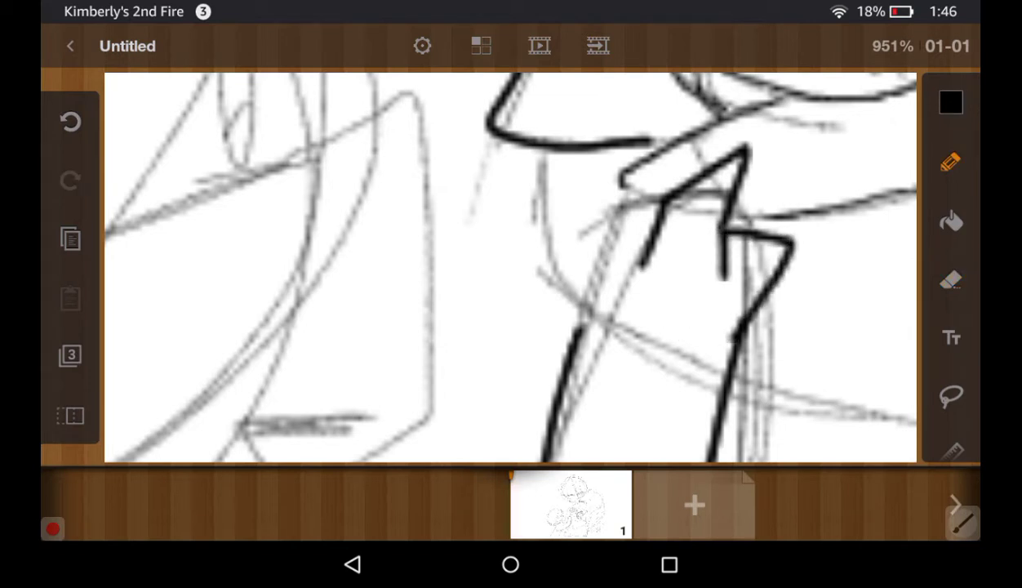
mouse_move(653, 204)
left_mouse_down()
mouse_move(637, 204)
mouse_move(586, 266)
mouse_move(560, 248)
mouse_move(574, 334)
left_mouse_up()
left_click(70, 122)
mouse_move(594, 231)
left_mouse_down()
mouse_move(555, 242)
mouse_move(576, 284)
mouse_move(543, 302)
mouse_move(573, 362)
left_mouse_up()
left_click(70, 122)
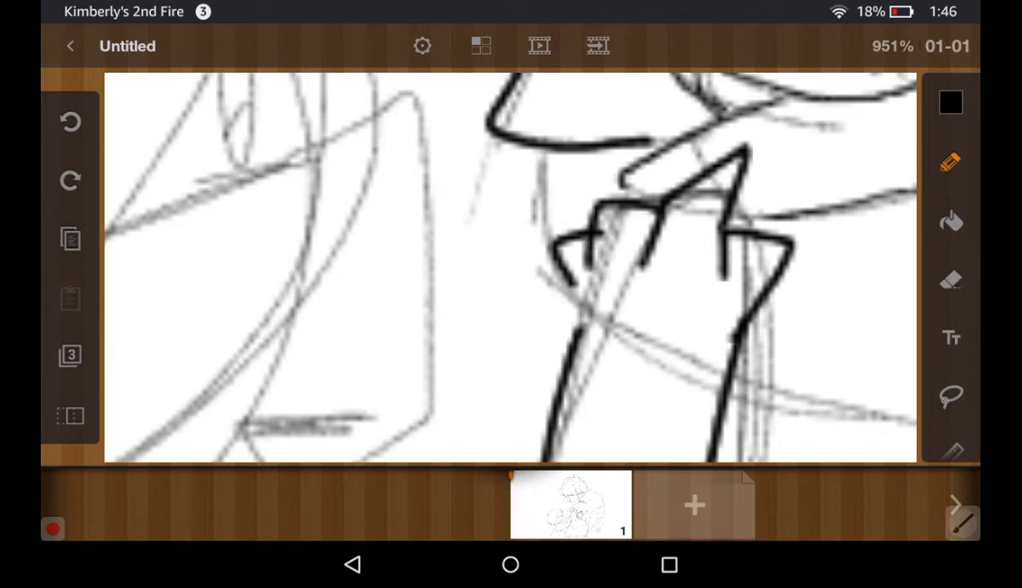
Erase the angular stroke, ink the hand's left-edge fingers and the arm's right edge
left_click(952, 280)
mouse_move(556, 322)
left_mouse_down()
mouse_move(586, 370)
mouse_move(580, 258)
mouse_move(551, 359)
left_mouse_up()
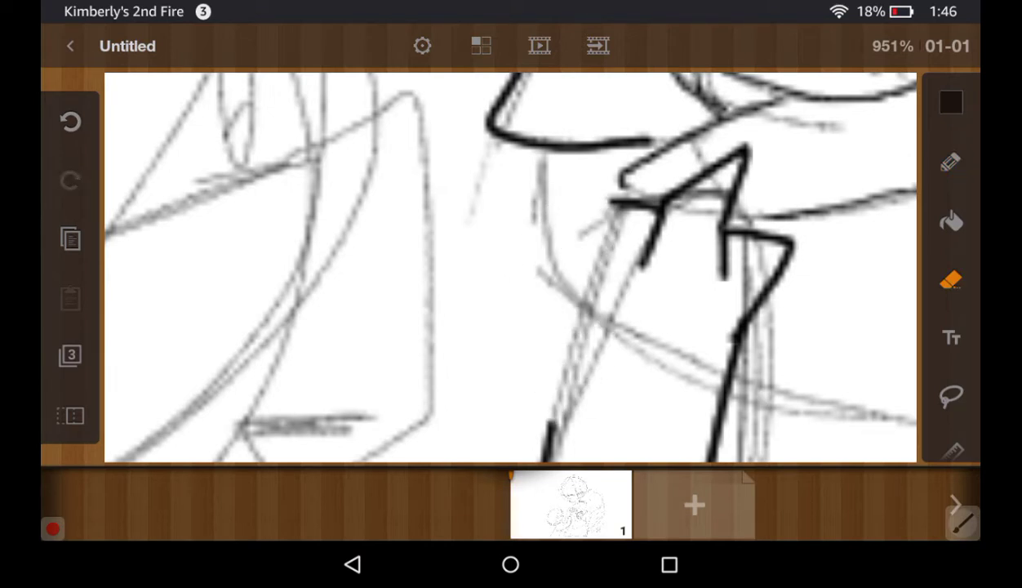
left_click(951, 162)
mouse_move(625, 203)
left_mouse_down()
mouse_move(592, 206)
mouse_move(589, 281)
left_mouse_up()
mouse_move(590, 235)
left_mouse_down()
mouse_move(564, 245)
mouse_move(569, 315)
mouse_move(539, 304)
mouse_move(549, 448)
left_mouse_up()
left_click(71, 122)
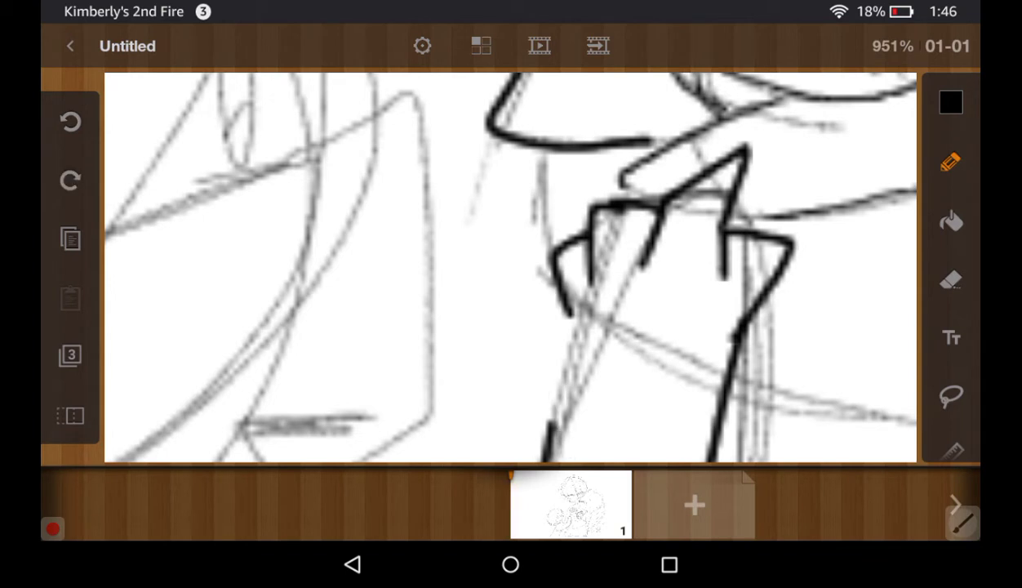
left_click_drag(510, 327, 625, 183)
mouse_move(660, 149)
left_mouse_down()
mouse_move(623, 375)
mouse_move(672, 273)
mouse_move(621, 376)
left_mouse_up()
left_click(950, 280)
Redraw the arm's right edge as a long bold ink line
left_click(951, 161)
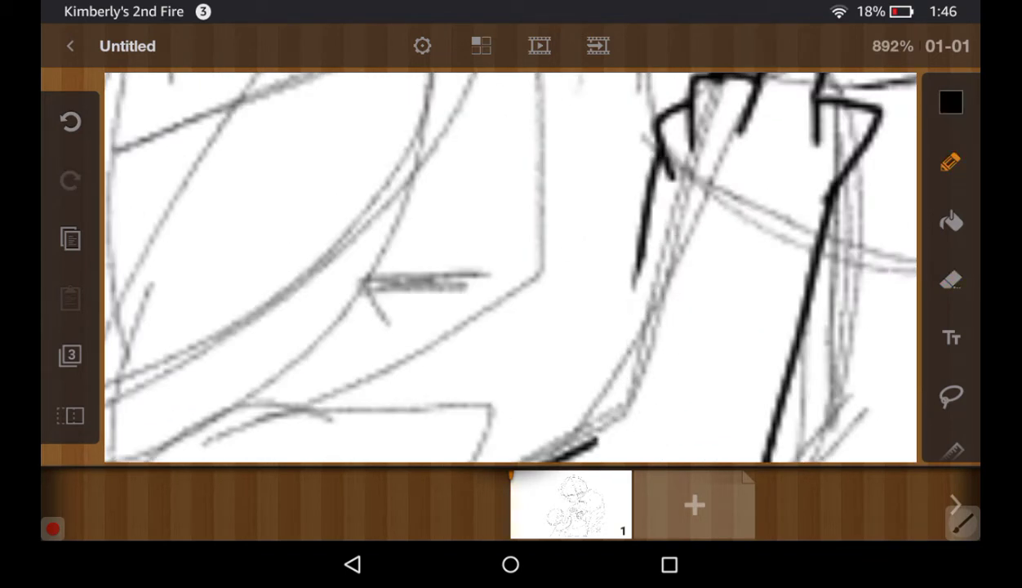
left_click_drag(650, 175, 580, 453)
scroll(510, 267, "down", 5)
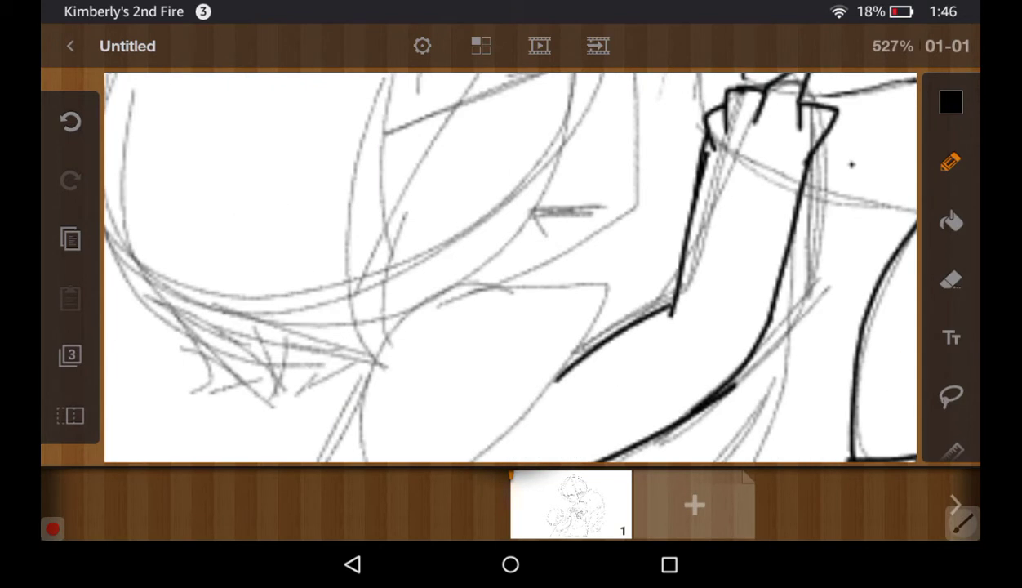
scroll(510, 267, "down", 3)
scroll(510, 267, "down", 3)
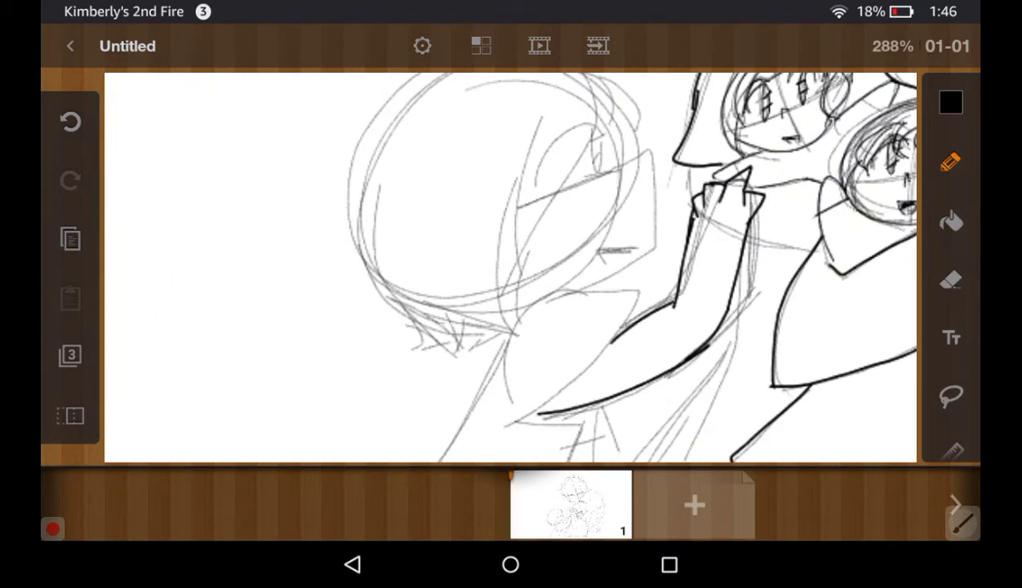
scroll(510, 267, "up", 1)
scroll(510, 267, "down", 3)
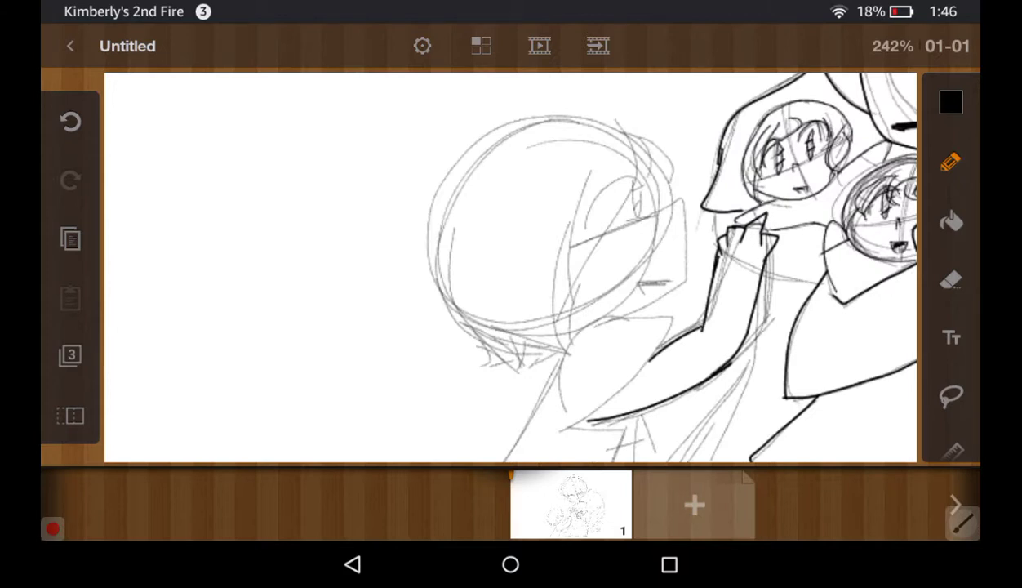
scroll(511, 267, "up", 1)
scroll(510, 267, "up", 3)
scroll(511, 267, "up", 3)
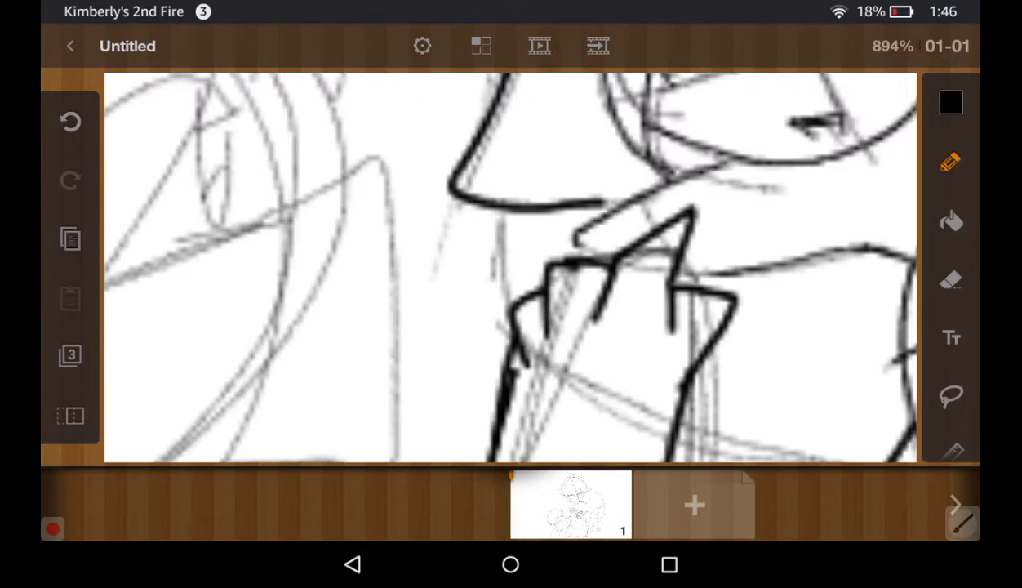
Make the brush a little thinner and ink two small strokes on the collar
left_click(950, 162)
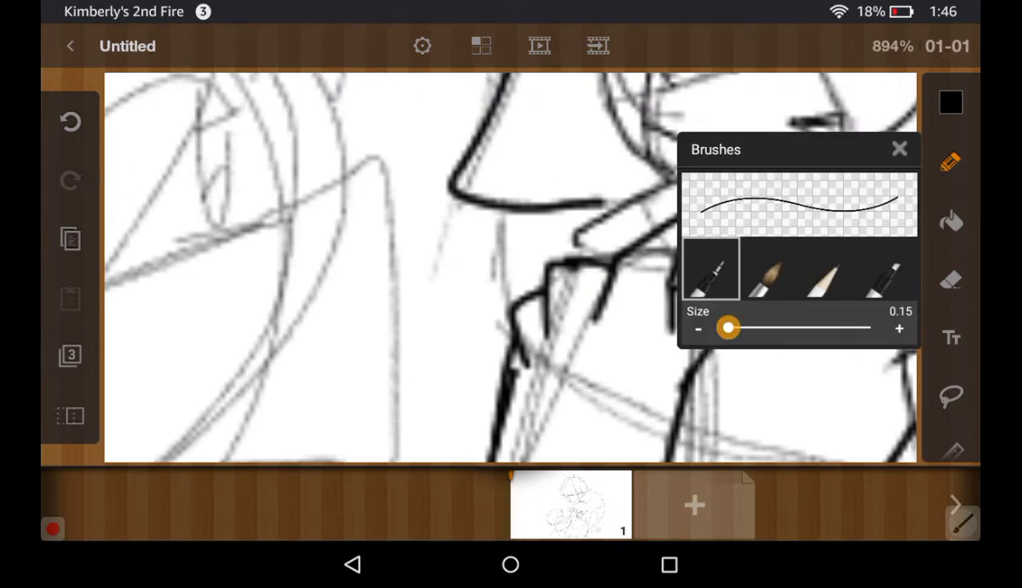
left_click(698, 329)
left_click(899, 149)
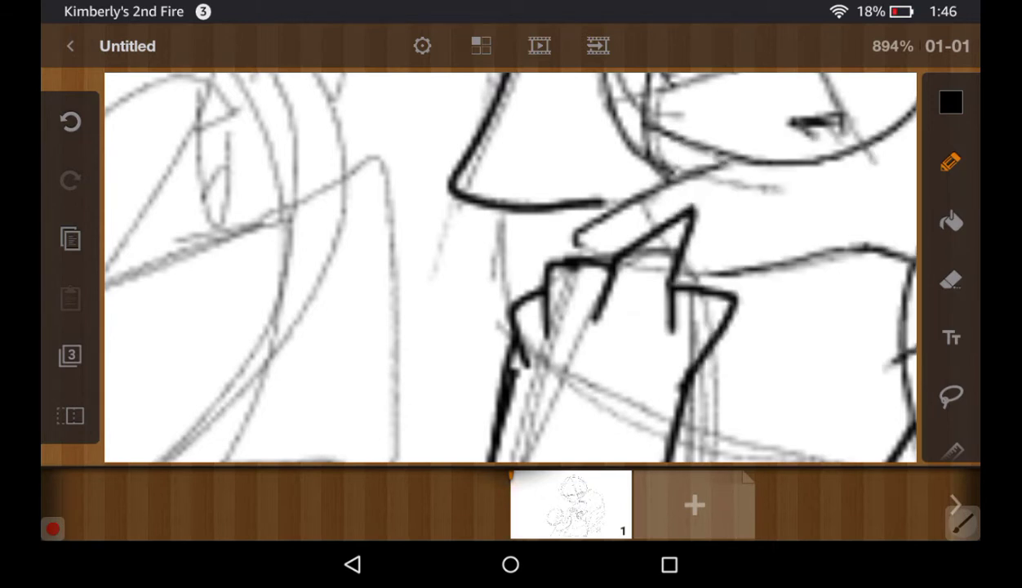
left_click_drag(618, 199, 645, 240)
left_click_drag(563, 233, 593, 267)
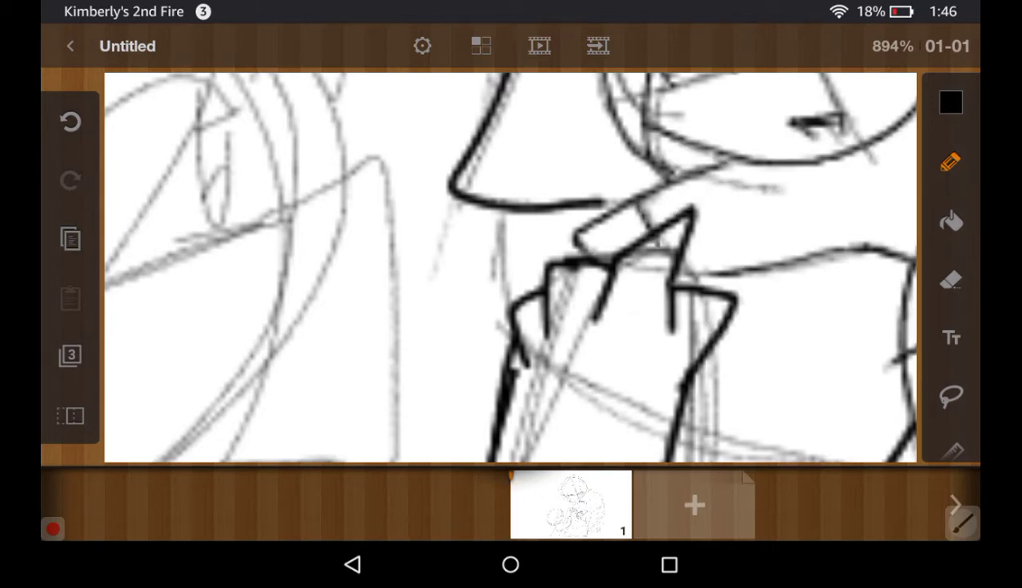
Raise the brush size back up slightly and zoom the view out
left_click(950, 161)
left_click(899, 328)
left_click(899, 328)
left_click(899, 328)
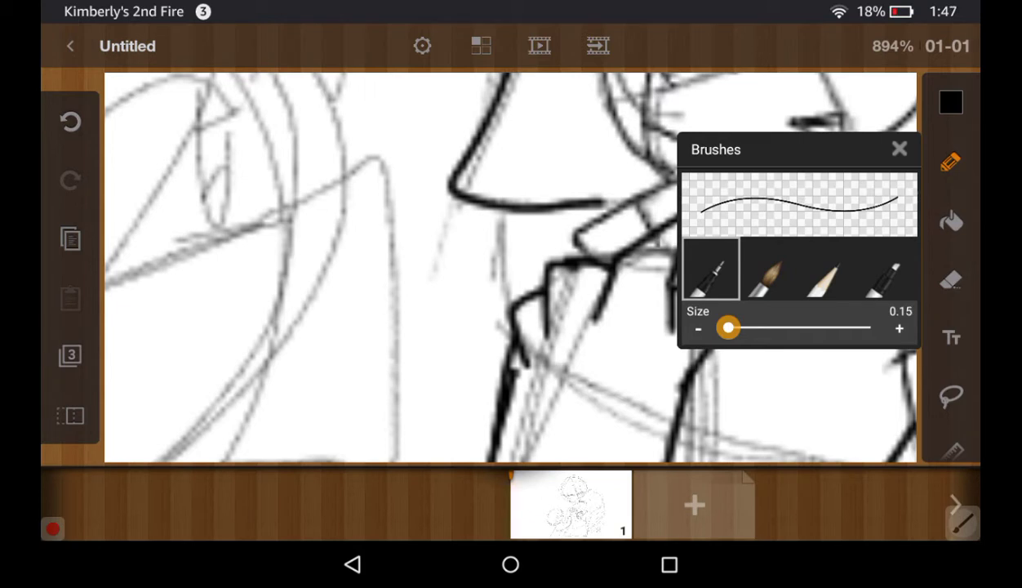
left_click(899, 149)
scroll(510, 267, "down", 5)
scroll(511, 267, "down", 2)
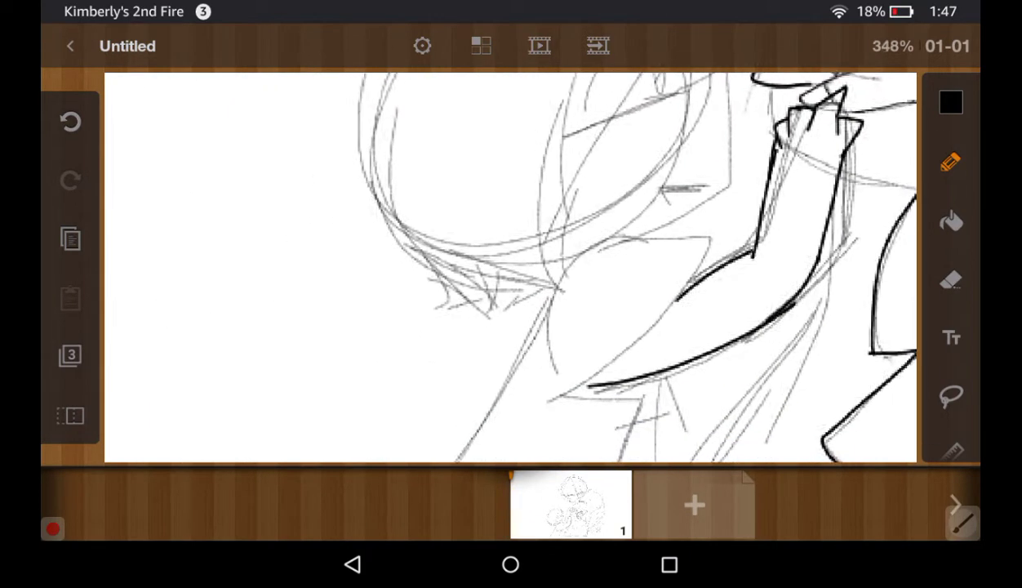
scroll(510, 267, "up", 1)
scroll(511, 267, "up", 3)
Ink the baby's pointed collar top and left edge, redoing the misplaced curves
left_click_drag(819, 159, 590, 410)
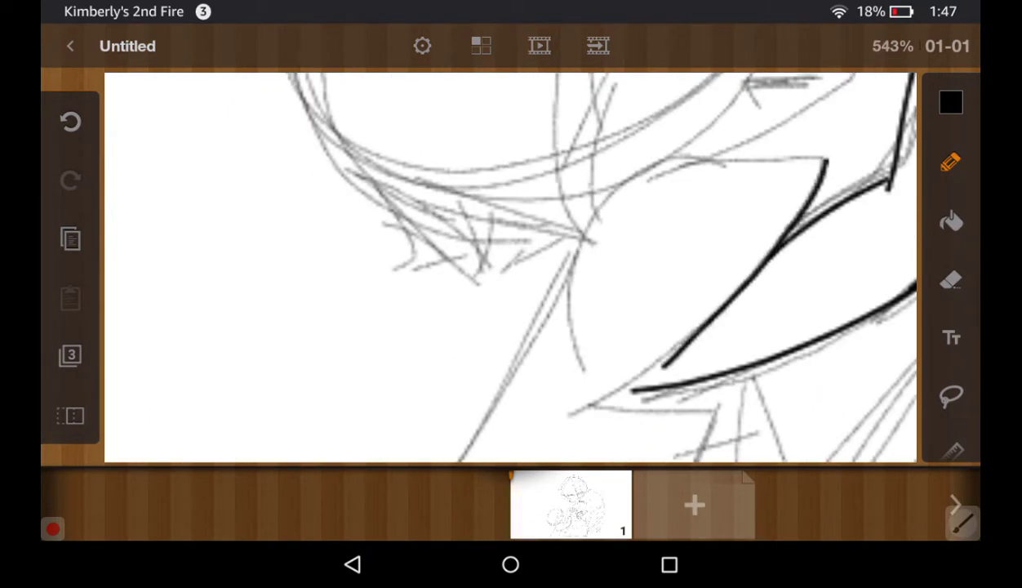
mouse_move(831, 173)
left_mouse_down()
mouse_move(597, 240)
mouse_move(589, 396)
left_mouse_up()
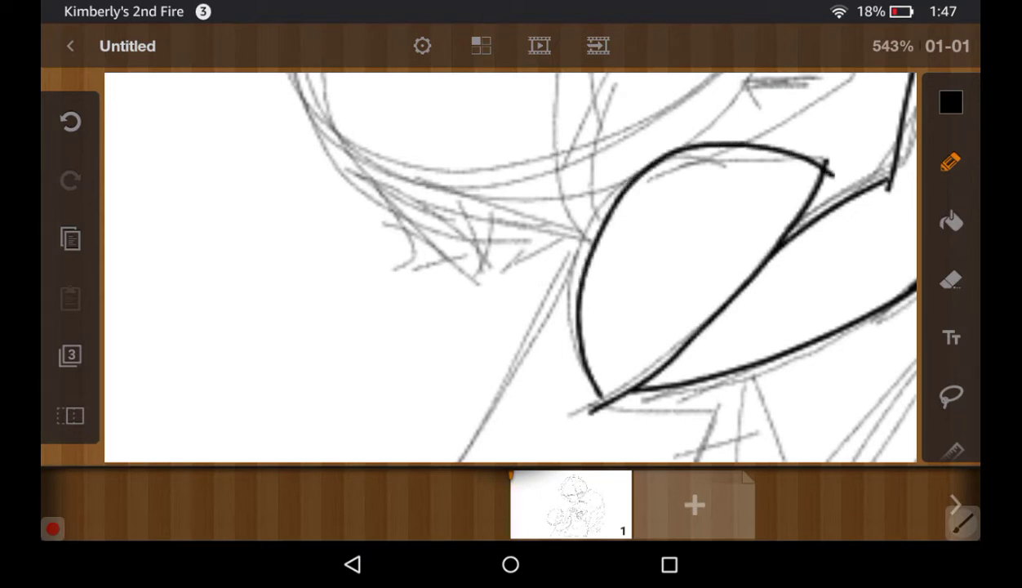
left_click(71, 120)
left_click(70, 121)
mouse_move(818, 160)
left_mouse_down()
mouse_move(751, 159)
mouse_move(571, 229)
mouse_move(560, 365)
mouse_move(586, 406)
left_mouse_up()
scroll(510, 267, "down", 3)
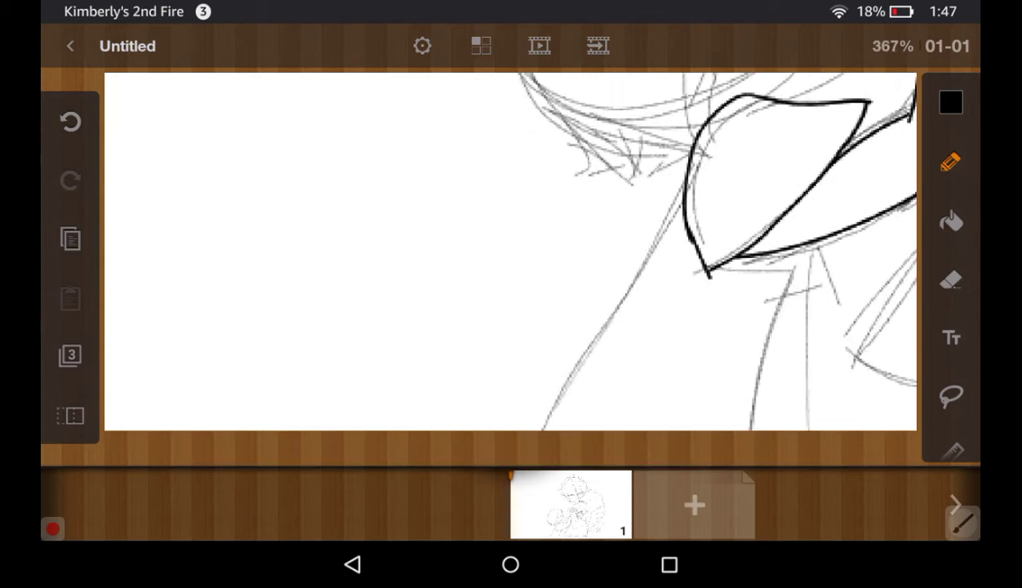
scroll(511, 267, "down", 2)
scroll(510, 212, "up", 2)
Ink the long left body line running down from the collar, redrawing it once
left_click_drag(806, 151, 726, 353)
scroll(510, 220, "down", 1)
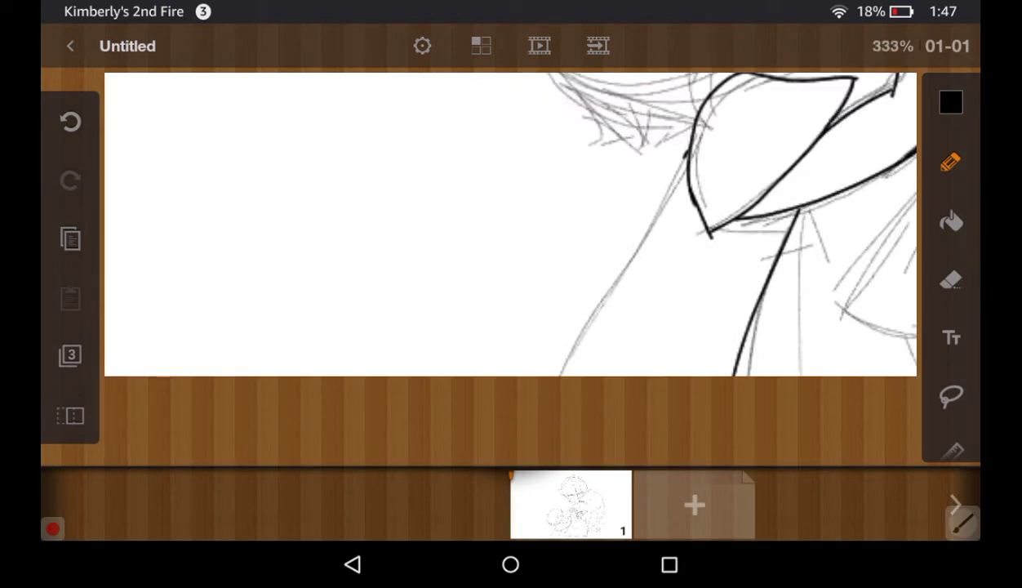
left_click_drag(686, 155, 529, 371)
left_click(70, 121)
left_click_drag(690, 152, 564, 374)
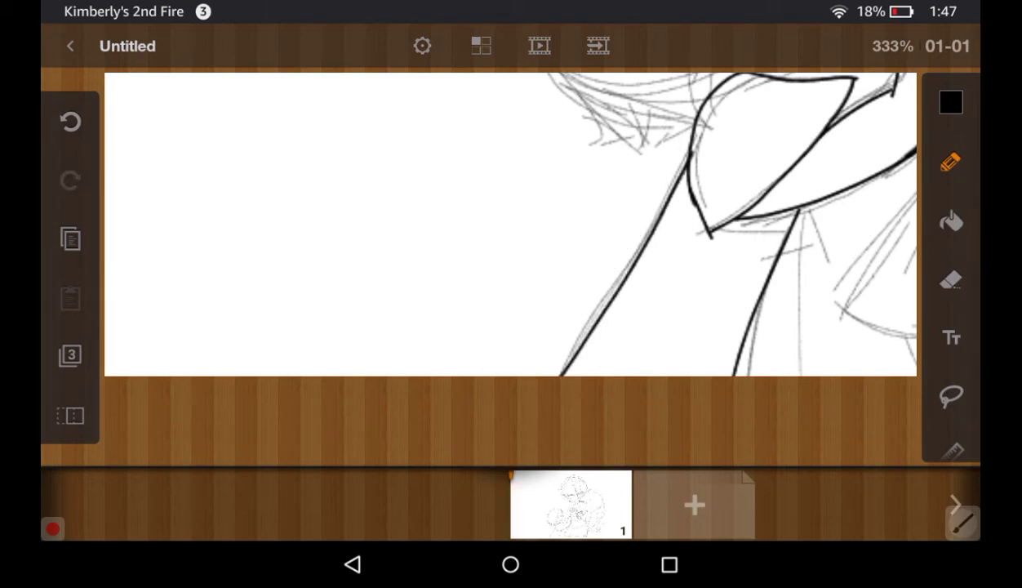
Ink the line running down from the collar point, discarding a short extra stroke
left_click_drag(800, 210, 790, 375)
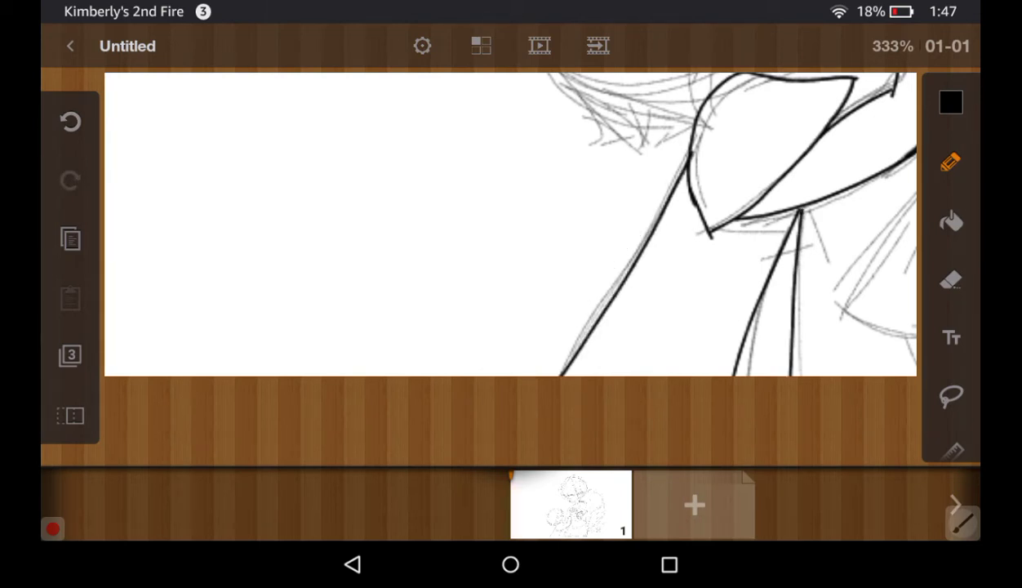
left_click_drag(785, 200, 757, 227)
left_click(70, 121)
scroll(511, 225, "down", 1)
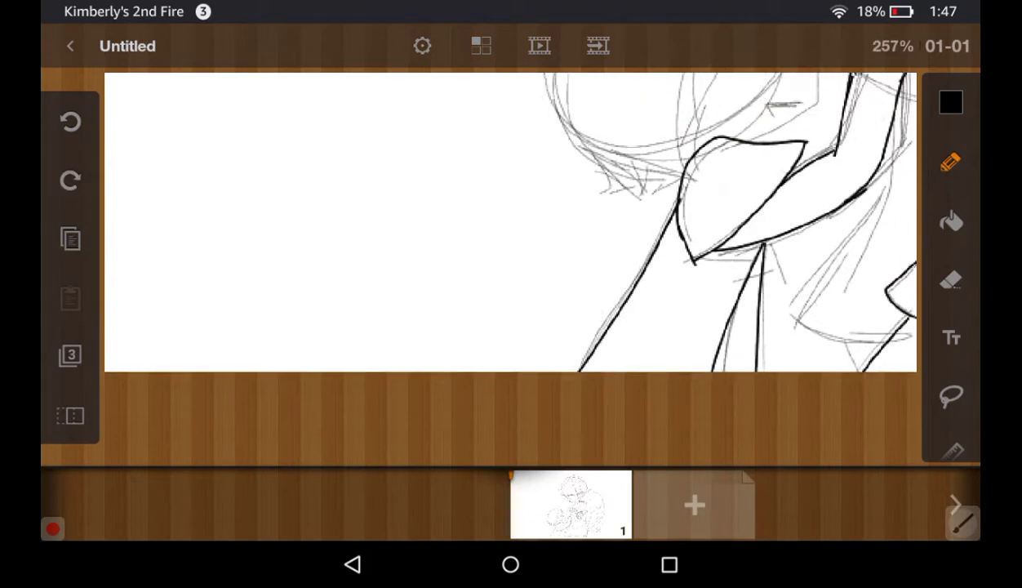
scroll(510, 259, "down", 2)
scroll(510, 259, "up", 4)
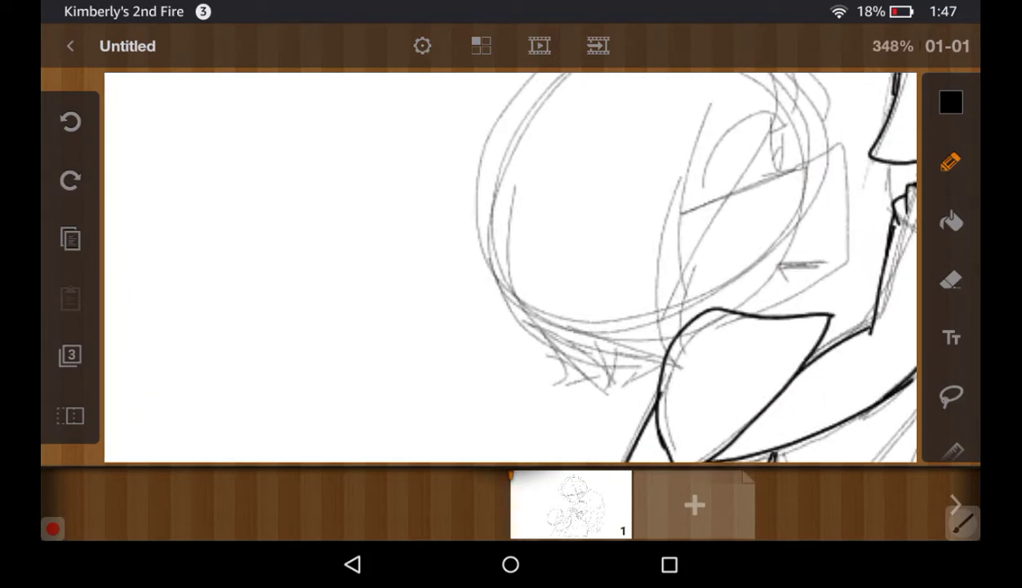
Ink hair strands over the baby's head and beside the face, redrawing a misplaced one
left_click_drag(716, 100, 686, 251)
left_click_drag(773, 92, 673, 300)
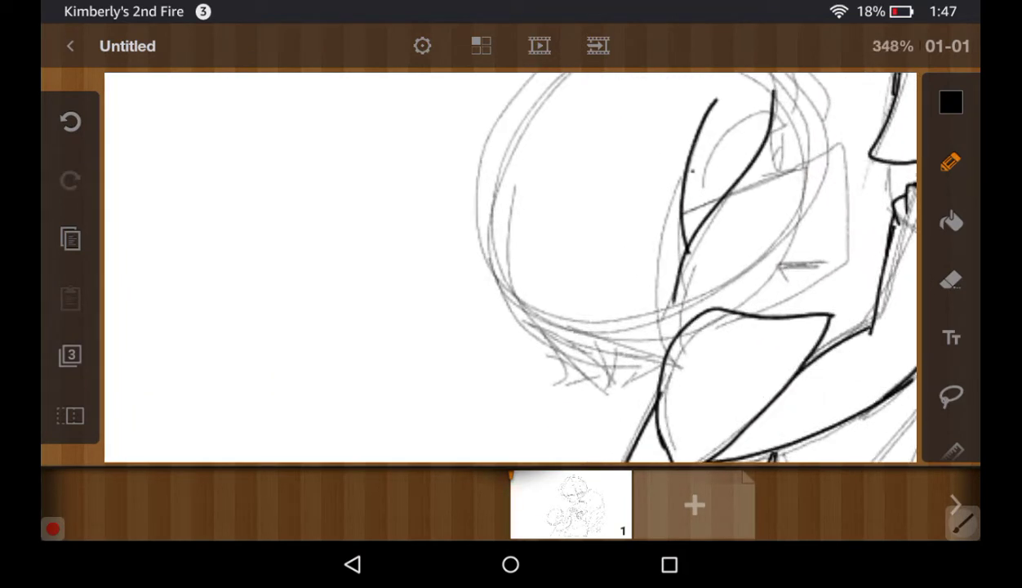
left_click_drag(679, 168, 649, 351)
left_click(70, 121)
left_click_drag(688, 178, 679, 337)
left_click_drag(688, 245, 678, 336)
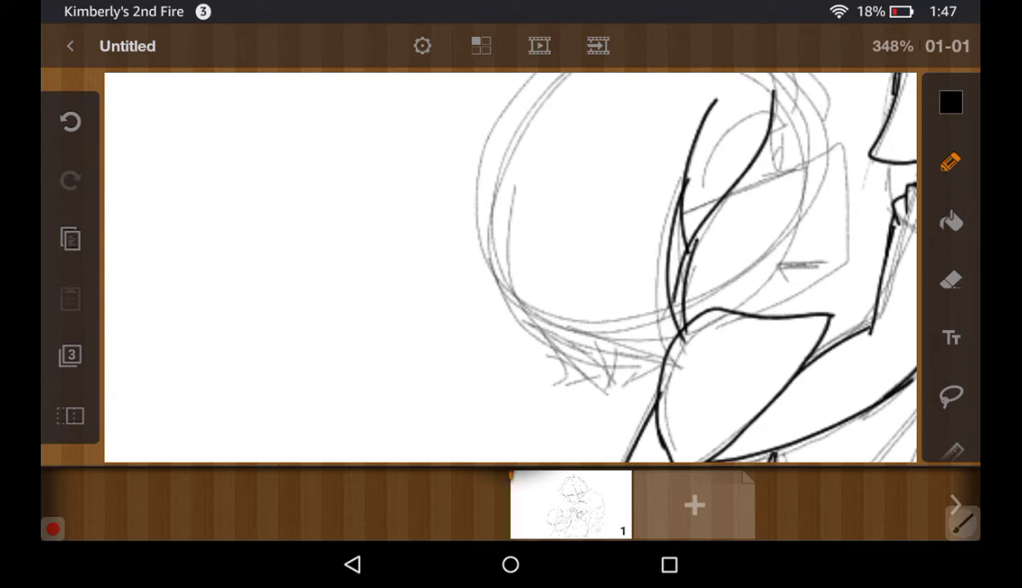
Ink the back-of-head hair curve with a hooked tip, retrying strokes until it looks right
left_click_drag(498, 215, 549, 402)
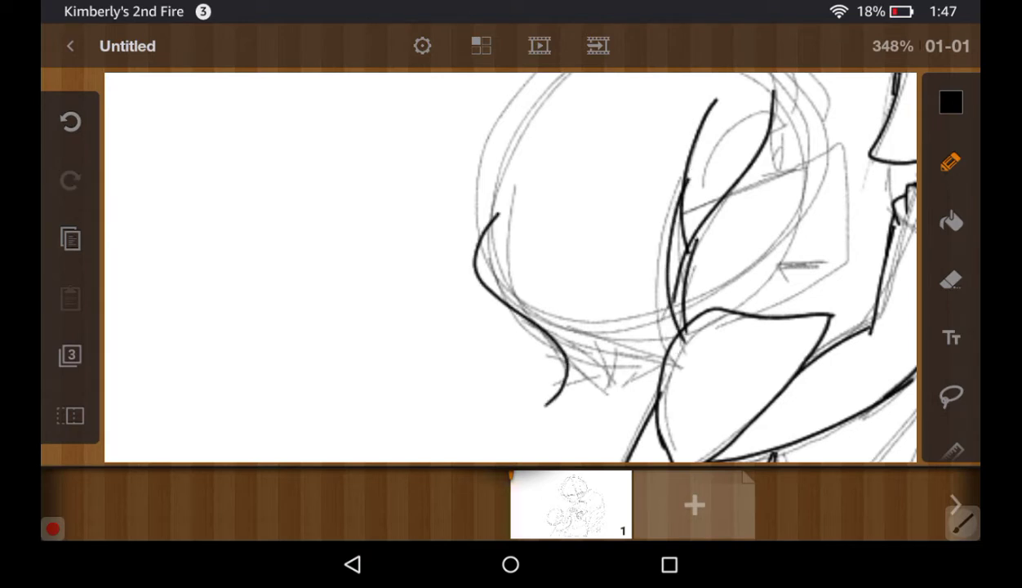
left_click(70, 121)
left_click_drag(488, 240, 577, 424)
left_click_drag(565, 328, 552, 384)
left_click(70, 120)
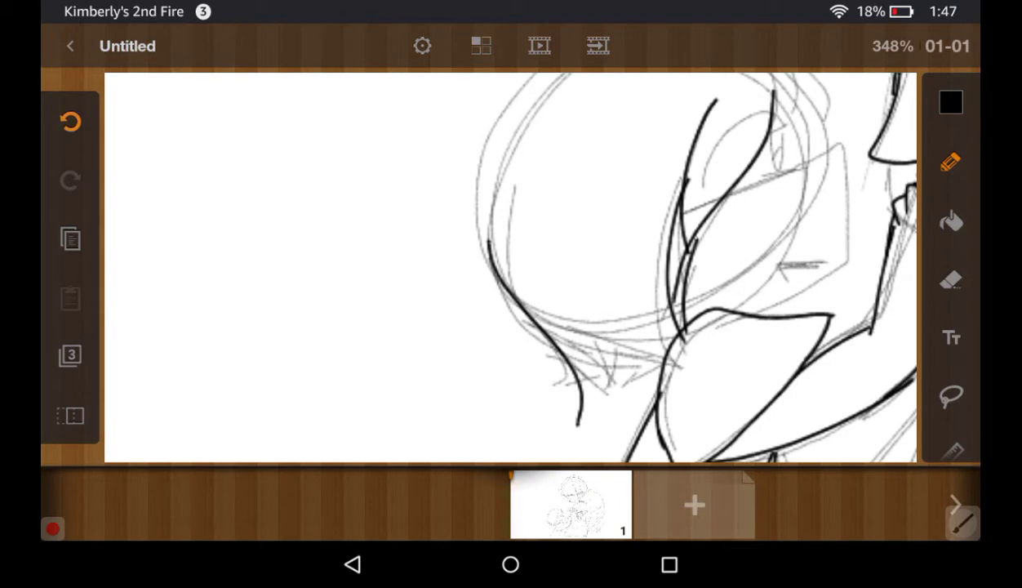
left_click_drag(472, 239, 546, 392)
left_click_drag(563, 356, 551, 398)
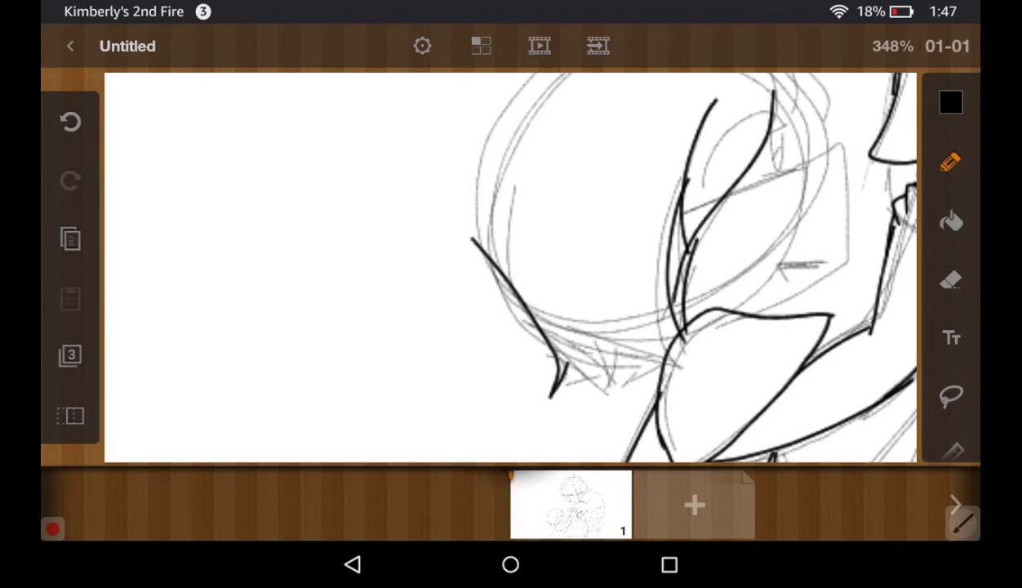
left_click(70, 121)
scroll(694, 269, "down", 3)
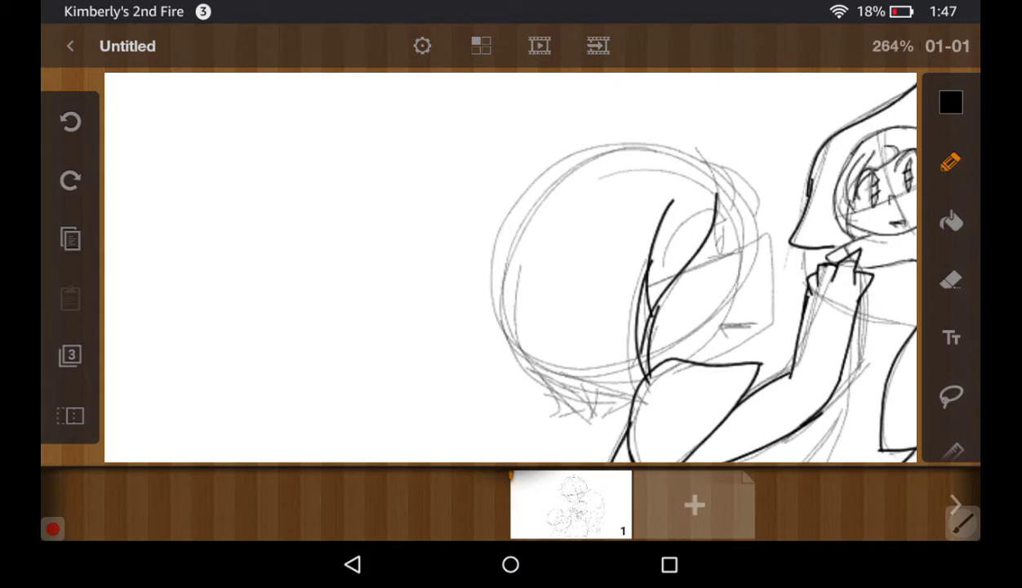
left_click(70, 180)
left_click(71, 121)
scroll(651, 317, "up", 3)
Ink the face contour down to the chin and a small closed eye with lashes
mouse_move(750, 132)
left_mouse_down()
mouse_move(768, 205)
mouse_move(816, 194)
mouse_move(816, 339)
mouse_move(718, 388)
left_mouse_up()
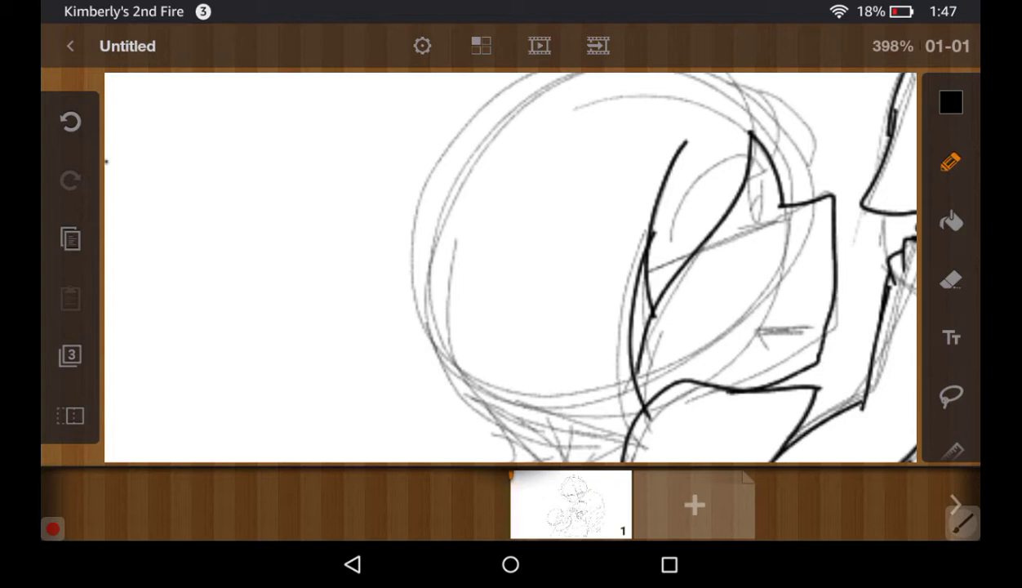
left_click(70, 121)
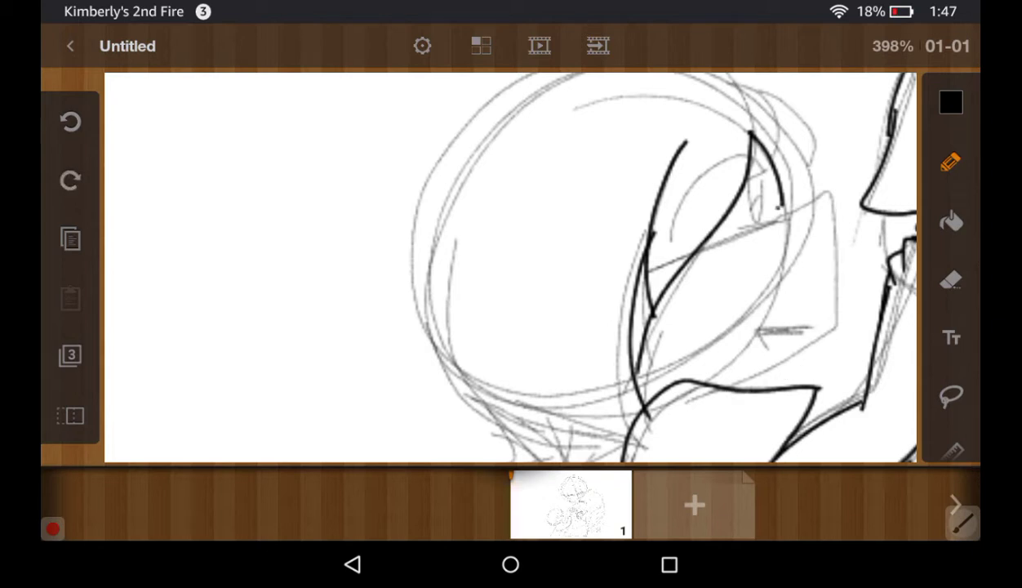
mouse_move(761, 204)
left_mouse_down()
mouse_move(812, 266)
mouse_move(796, 347)
mouse_move(718, 384)
left_mouse_up()
mouse_move(759, 325)
left_mouse_down()
mouse_move(804, 326)
mouse_move(743, 348)
left_mouse_up()
left_click(70, 121)
mouse_move(784, 318)
left_mouse_down()
mouse_move(745, 323)
mouse_move(761, 355)
mouse_move(784, 340)
left_mouse_up()
left_click_drag(803, 326, 795, 346)
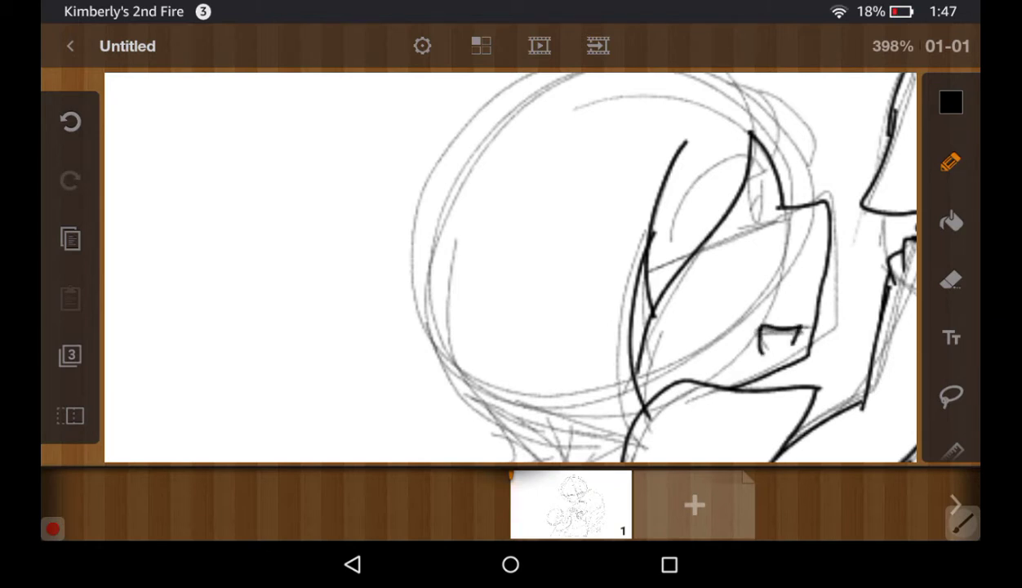
scroll(806, 427, "up", 3)
scroll(805, 428, "up", 2)
mouse_move(720, 285)
left_mouse_down()
mouse_move(769, 274)
mouse_move(731, 281)
left_mouse_up()
Darken the closed eye, ink a bang strand and draw a shaded oval eye
mouse_move(756, 269)
left_mouse_down()
mouse_move(711, 278)
mouse_move(722, 264)
mouse_move(767, 267)
left_mouse_up()
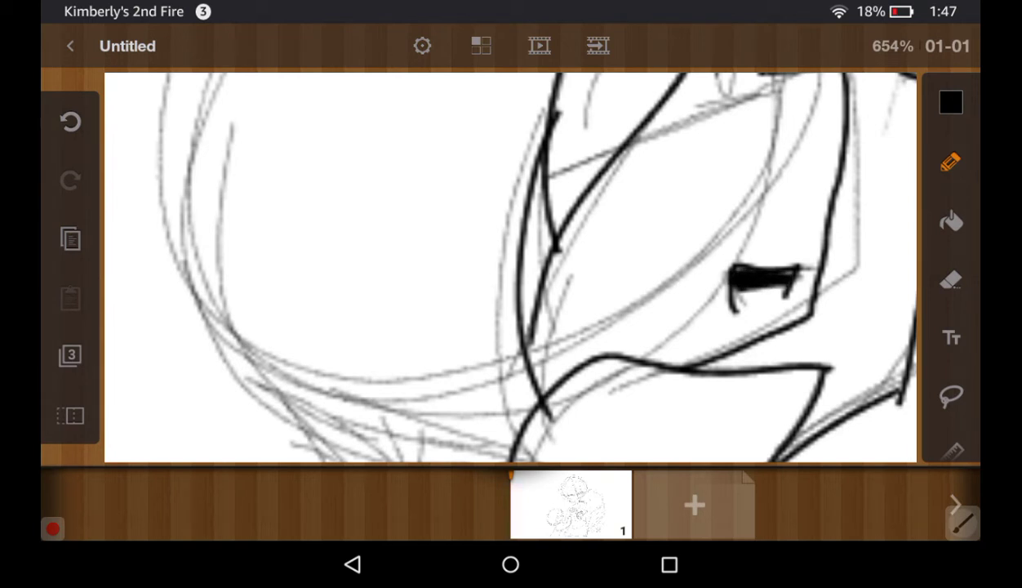
scroll(510, 267, "down", 2)
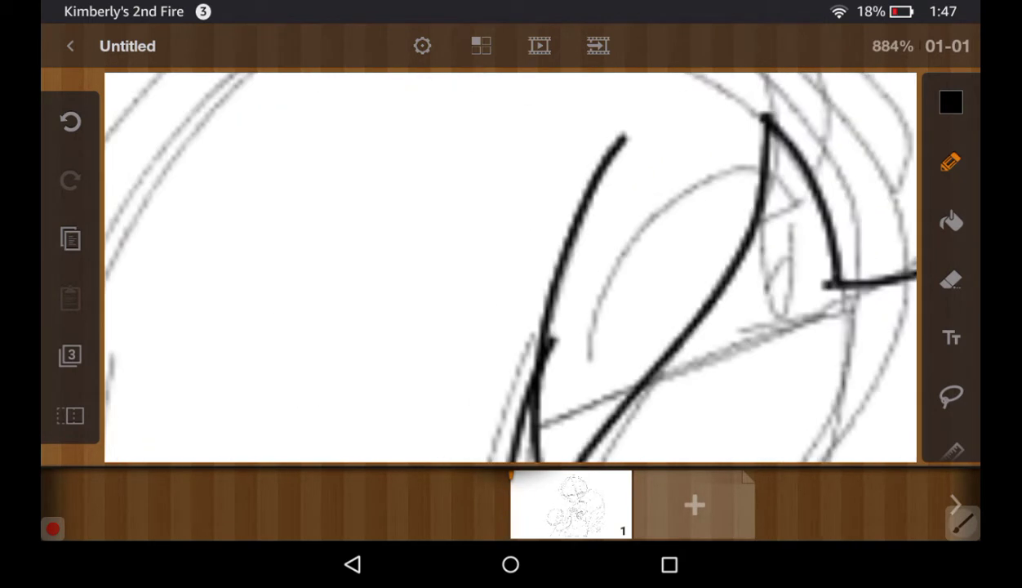
left_click_drag(796, 196, 597, 357)
mouse_move(748, 173)
left_mouse_down()
mouse_move(782, 278)
mouse_move(784, 196)
left_mouse_up()
left_click_drag(759, 302, 784, 249)
left_click(71, 121)
left_click(70, 121)
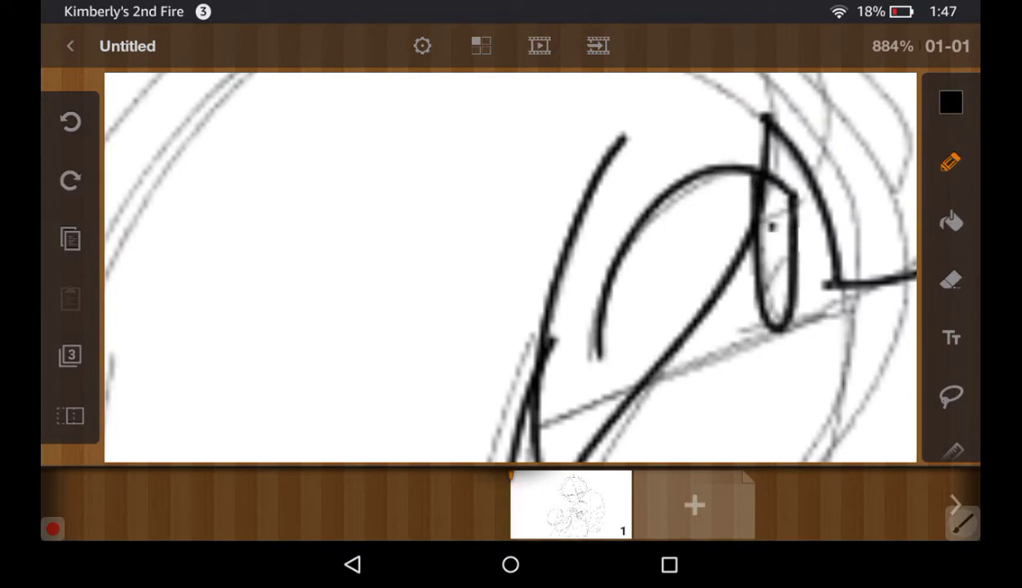
left_click(70, 180)
left_click(70, 180)
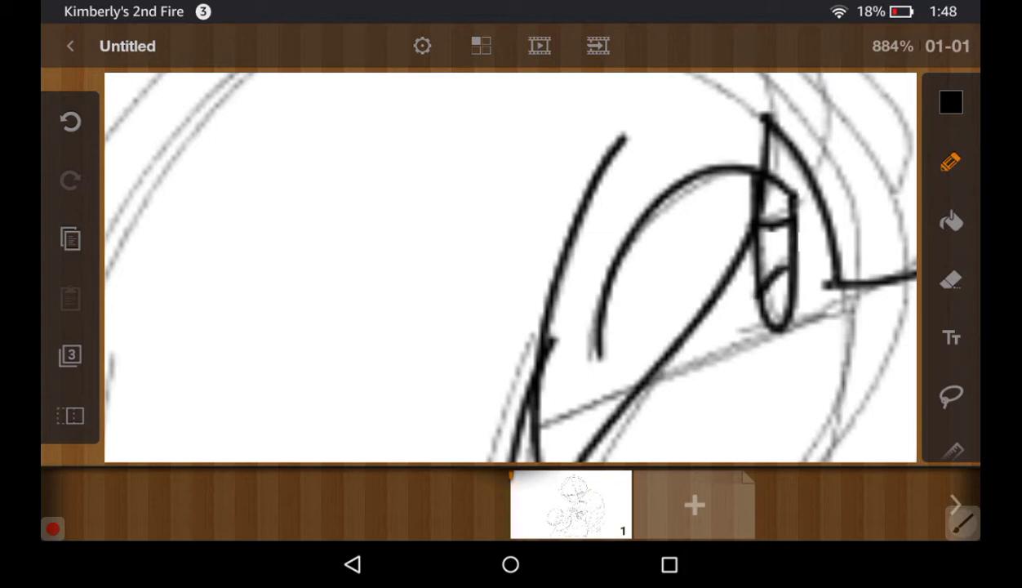
Try a first back-hair curve with looped tips, then remove those strokes
scroll(510, 267, "down", 2)
scroll(511, 267, "down", 3)
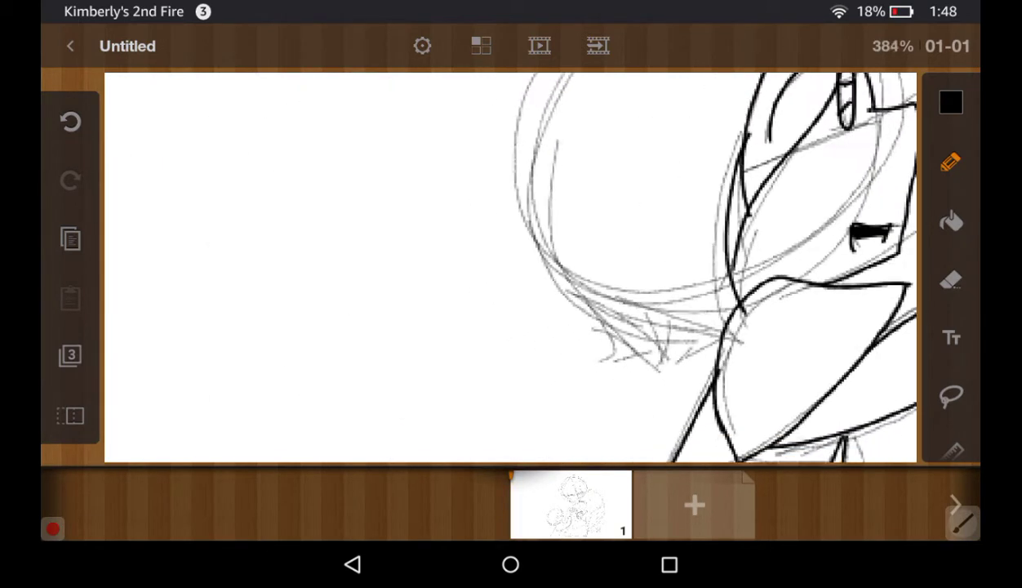
mouse_move(649, 110)
left_mouse_down()
mouse_move(636, 119)
mouse_move(732, 380)
left_mouse_up()
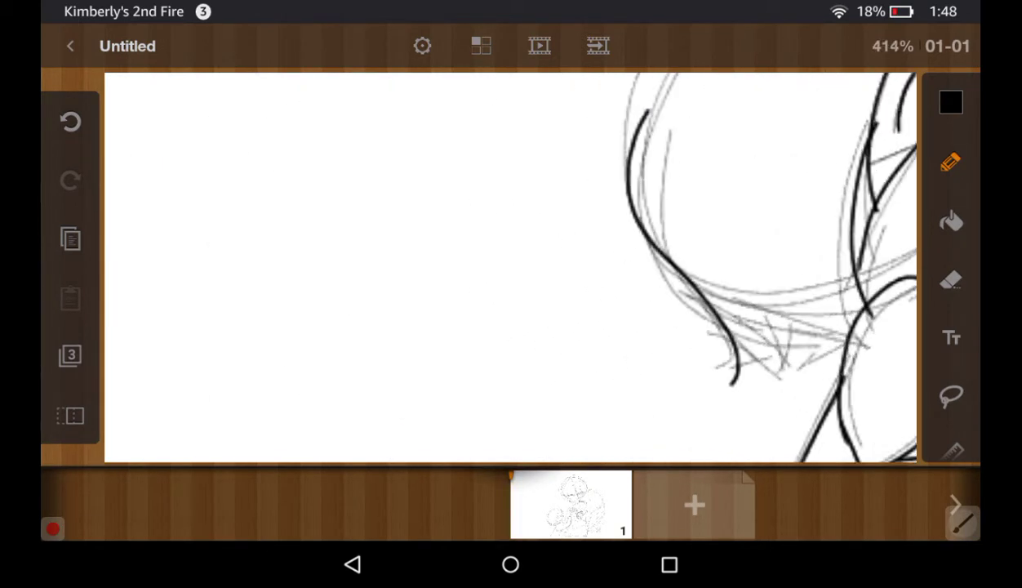
left_click_drag(734, 294, 731, 382)
left_click_drag(773, 286, 735, 359)
mouse_move(710, 311)
left_mouse_down()
mouse_move(690, 341)
mouse_move(735, 361)
left_mouse_up()
left_click(70, 121)
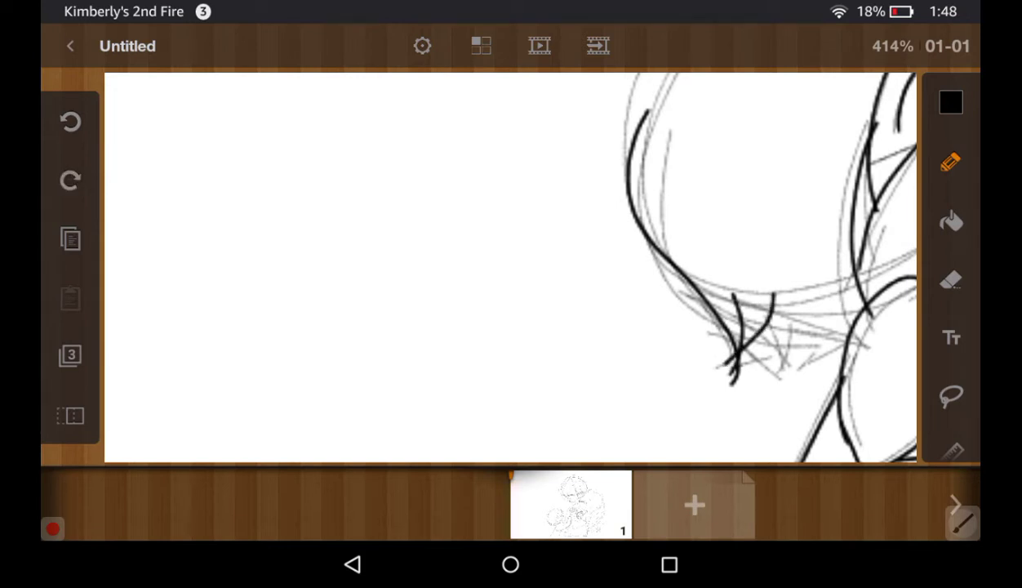
left_click(70, 121)
Redraw the back hair with a hooked end and five spiky tips fanning left
mouse_move(650, 100)
left_mouse_down()
mouse_move(723, 342)
mouse_move(700, 372)
left_mouse_up()
left_click_drag(770, 307, 700, 360)
left_click_drag(800, 320, 694, 351)
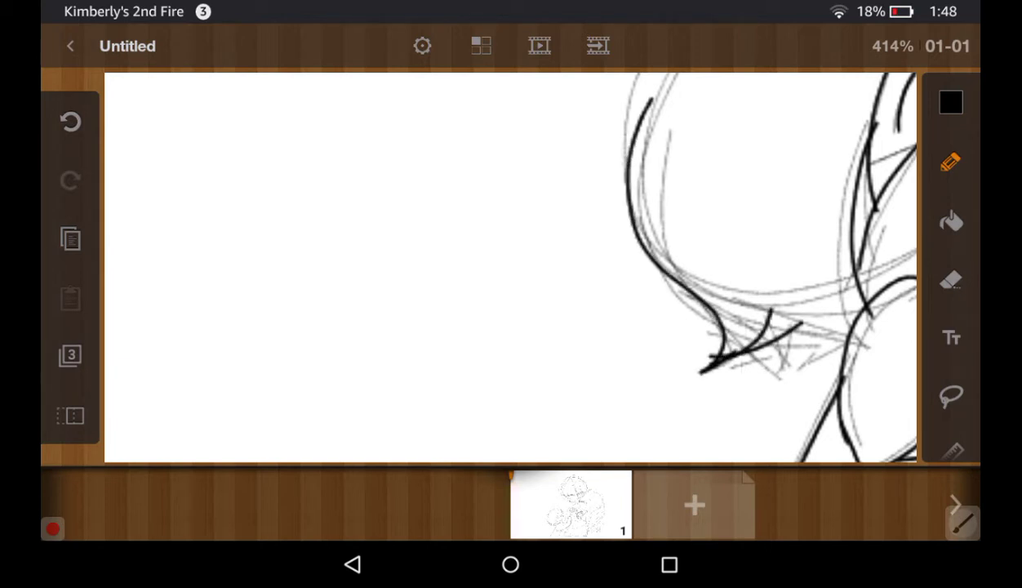
left_click_drag(811, 341, 707, 357)
left_click_drag(823, 317, 735, 353)
left_click_drag(845, 304, 782, 344)
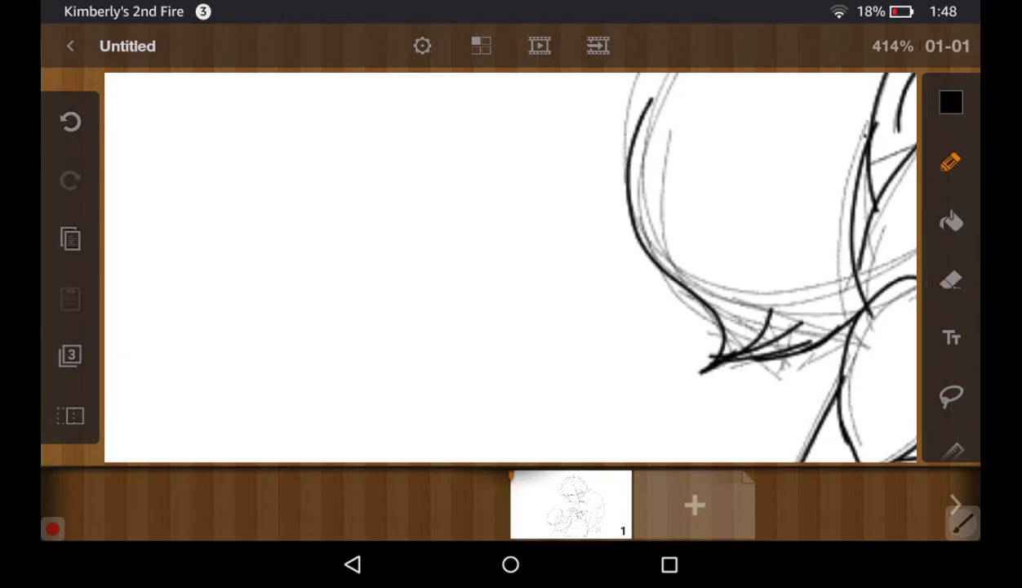
scroll(710, 270, "down", 3)
Ink a stroke near the ear and attempt an arc over the head, discarding it
mouse_move(758, 173)
left_mouse_down()
mouse_move(784, 197)
mouse_move(785, 227)
left_mouse_up()
left_click(70, 121)
left_click_drag(775, 178, 821, 249)
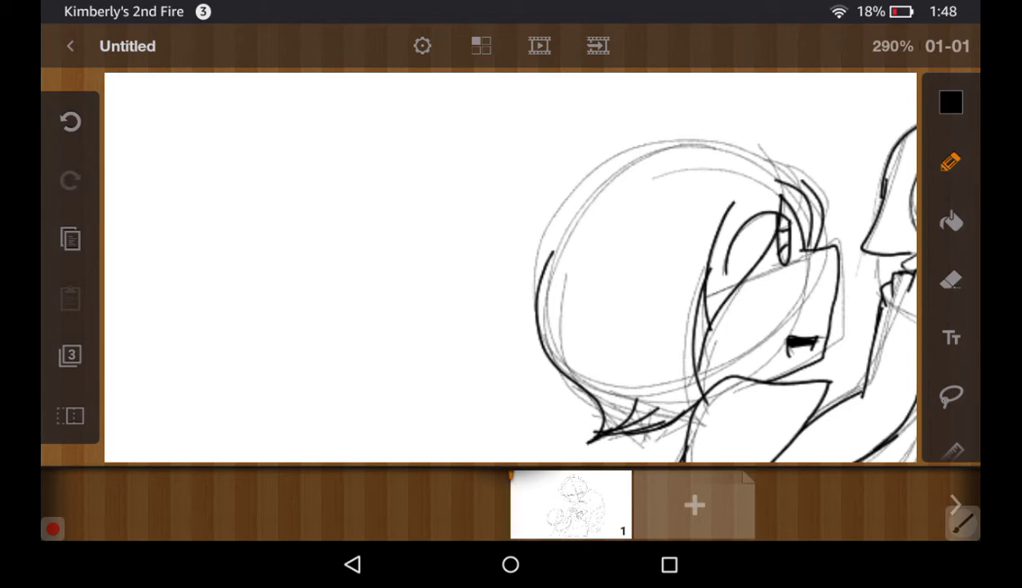
mouse_move(784, 179)
left_mouse_down()
mouse_move(753, 152)
mouse_move(531, 273)
left_mouse_up()
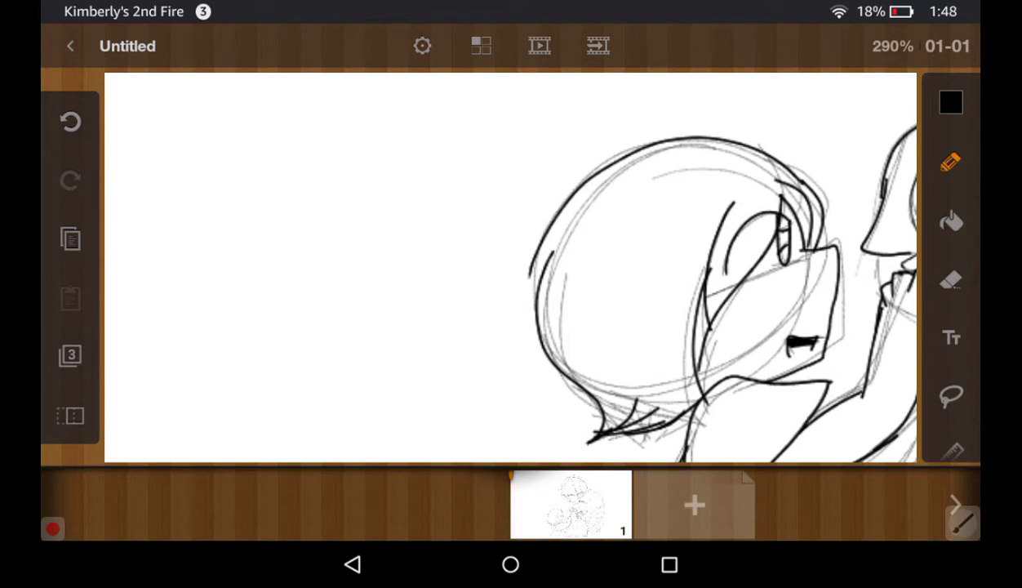
left_click(70, 121)
mouse_move(785, 181)
left_mouse_down()
mouse_move(645, 151)
mouse_move(536, 327)
left_mouse_up()
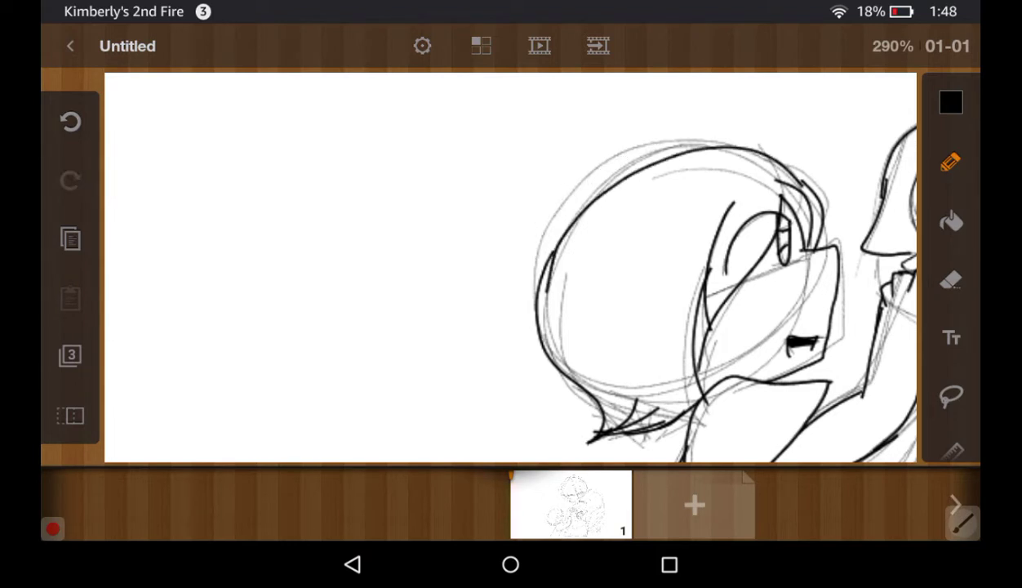
scroll(510, 266, "down", 3)
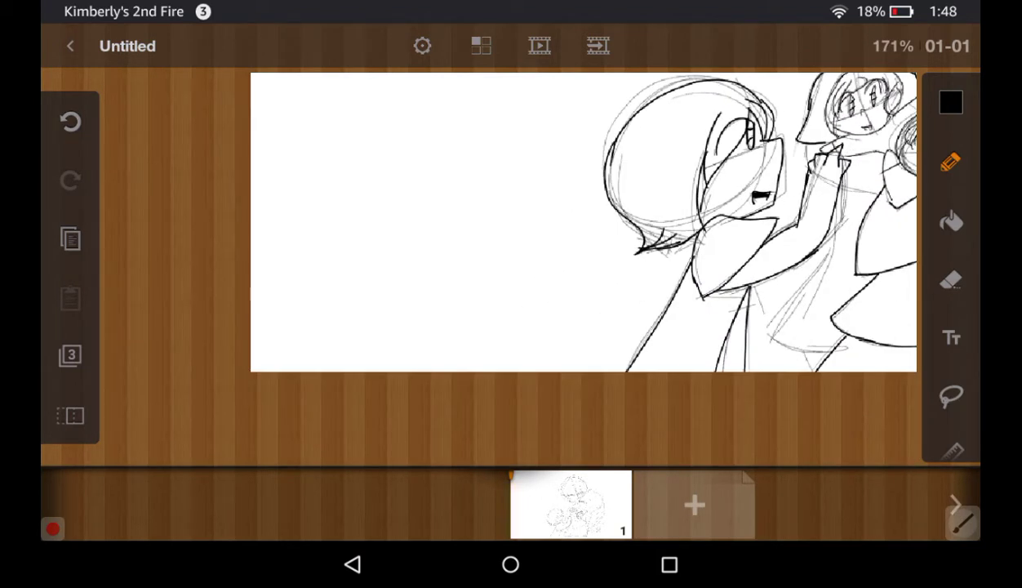
left_click(70, 121)
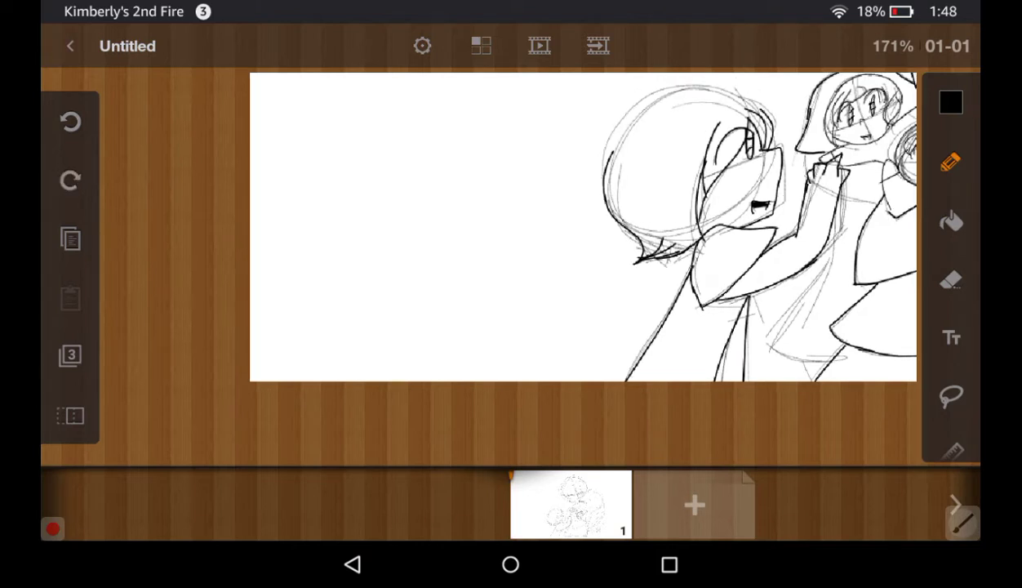
scroll(653, 270, "up", 5)
mouse_move(759, 198)
left_mouse_down()
mouse_move(492, 286)
mouse_move(538, 216)
mouse_move(645, 167)
mouse_move(750, 214)
left_mouse_up()
left_click(70, 121)
Ink pointed hair tips at the nape of the left child's head
scroll(694, 286, "down", 1)
scroll(694, 269, "down", 2)
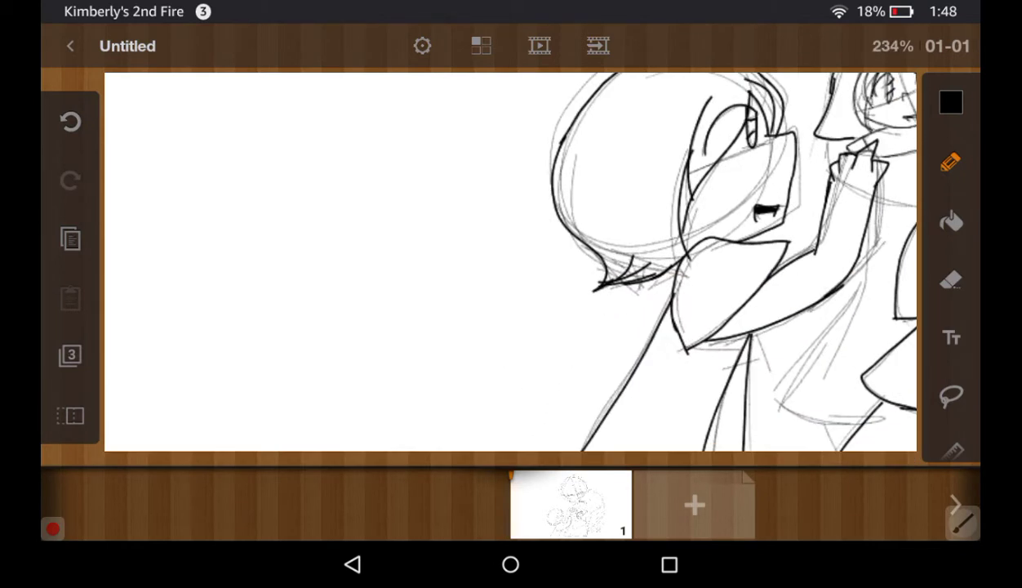
scroll(572, 262, "up", 3)
scroll(572, 261, "up", 1)
left_click_drag(563, 279, 700, 255)
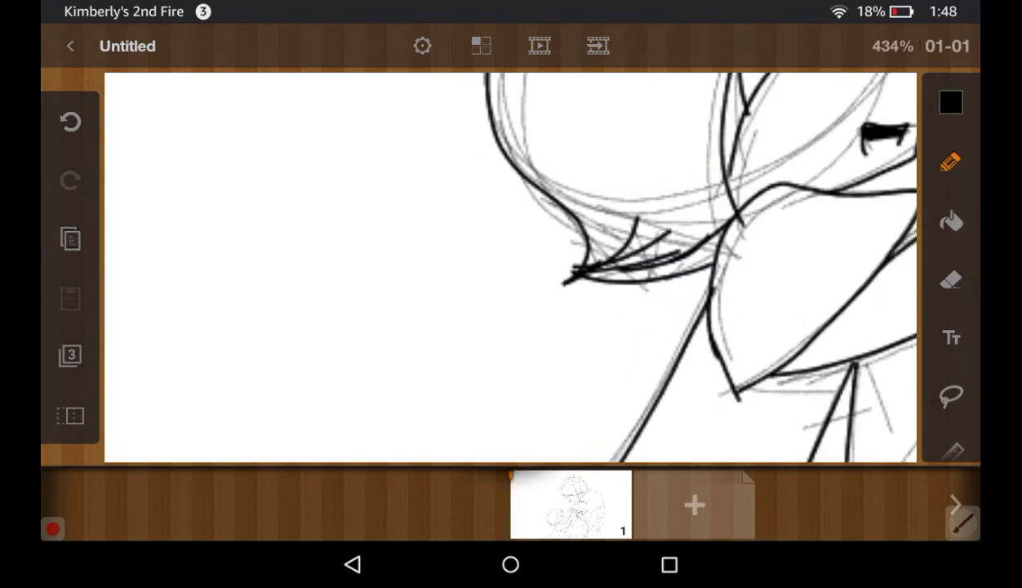
left_click(70, 121)
left_click_drag(703, 198, 604, 265)
left_click_drag(710, 214, 591, 286)
mouse_move(561, 202)
left_mouse_down()
mouse_move(535, 284)
mouse_move(529, 271)
mouse_move(594, 268)
left_mouse_up()
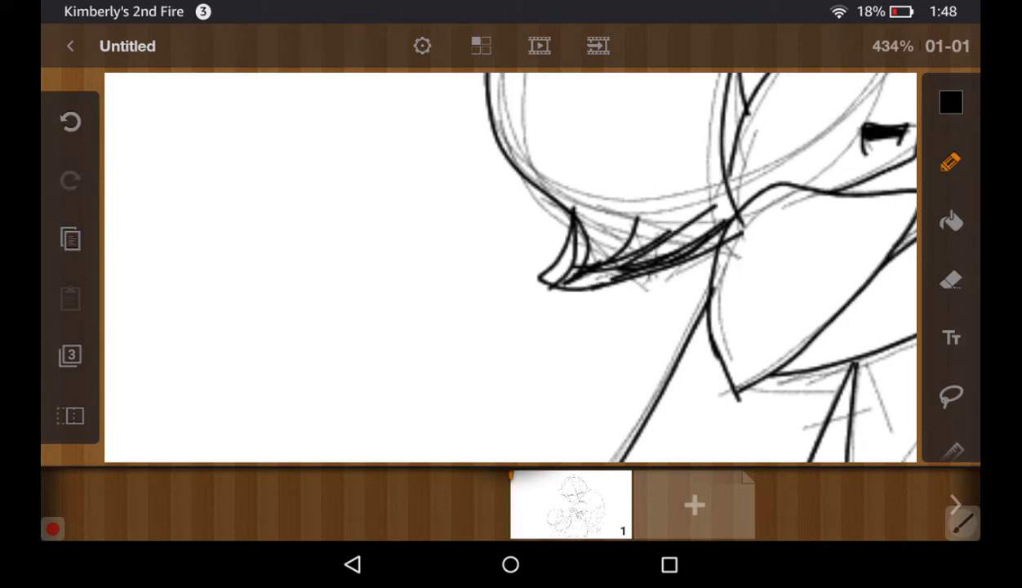
left_click(70, 121)
left_click(70, 121)
mouse_move(560, 200)
left_mouse_down()
mouse_move(545, 268)
mouse_move(575, 263)
left_mouse_up()
Ink a short face-outline stroke, a line under the nose and a thick collar line
scroll(506, 319, "down", 2)
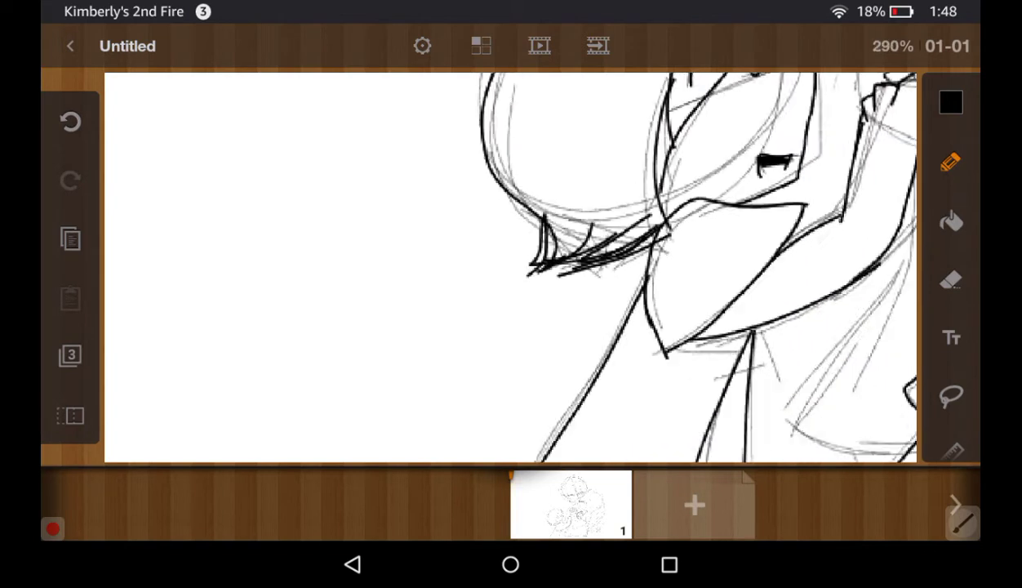
scroll(507, 318, "down", 1)
scroll(555, 278, "down", 1)
scroll(555, 278, "up", 1)
scroll(555, 278, "up", 3)
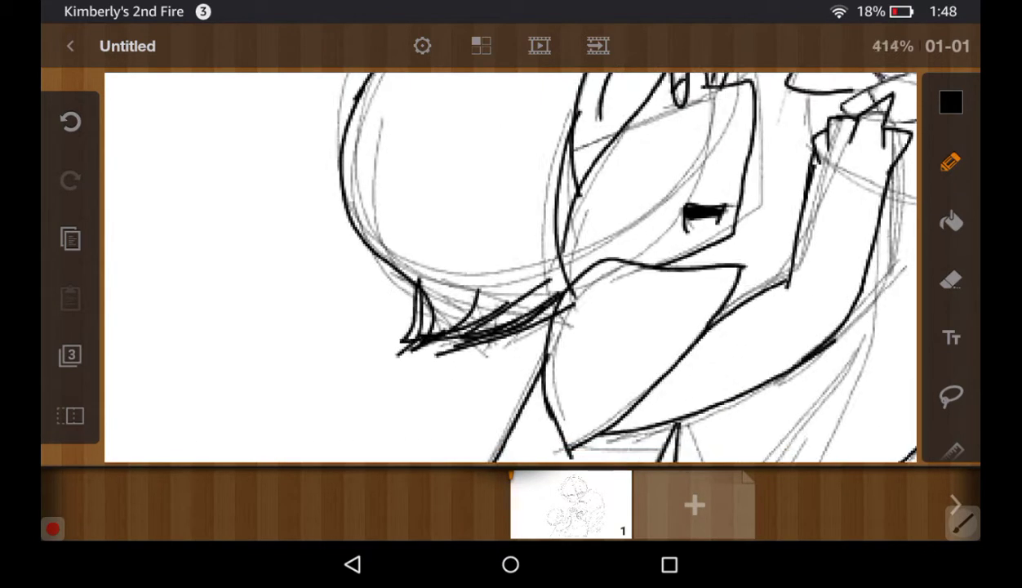
scroll(555, 277, "up", 2)
left_click_drag(717, 239, 707, 267)
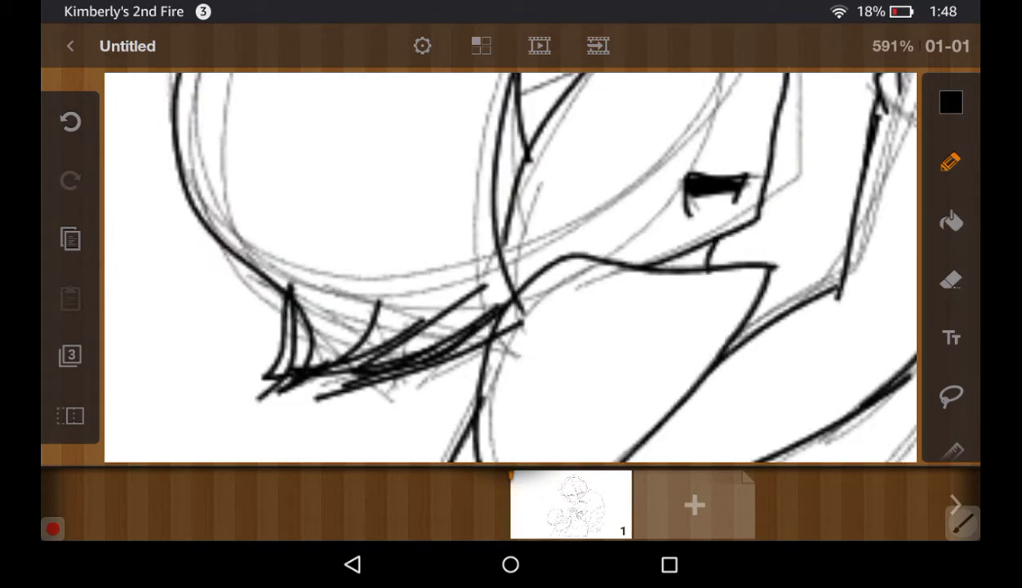
scroll(511, 270, "down", 1)
scroll(510, 270, "down", 1)
scroll(510, 269, "down", 1)
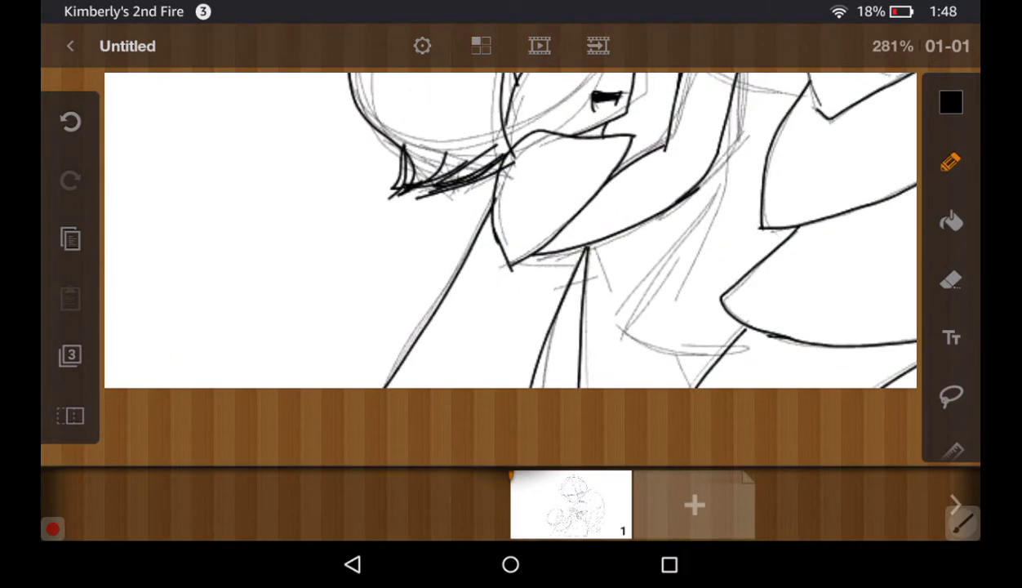
scroll(510, 245, "down", 2)
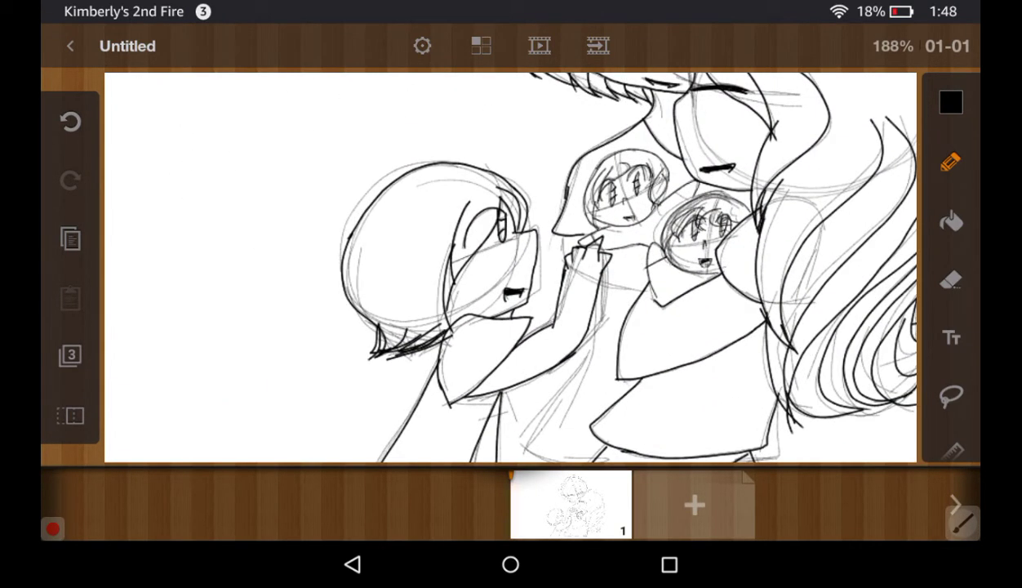
scroll(493, 266, "up", 2)
scroll(494, 267, "up", 1)
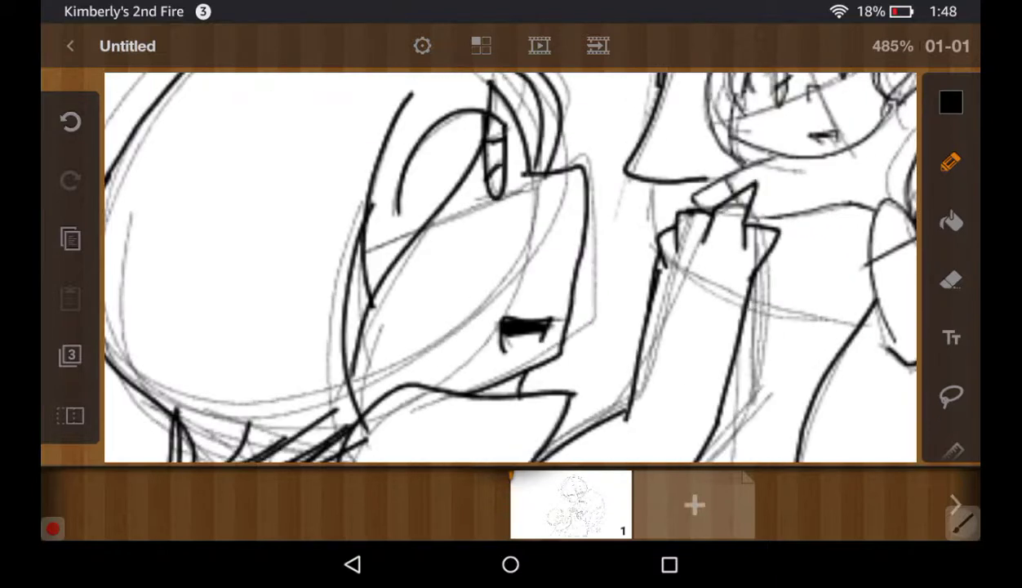
left_click_drag(645, 181, 653, 271)
left_click_drag(725, 298, 857, 333)
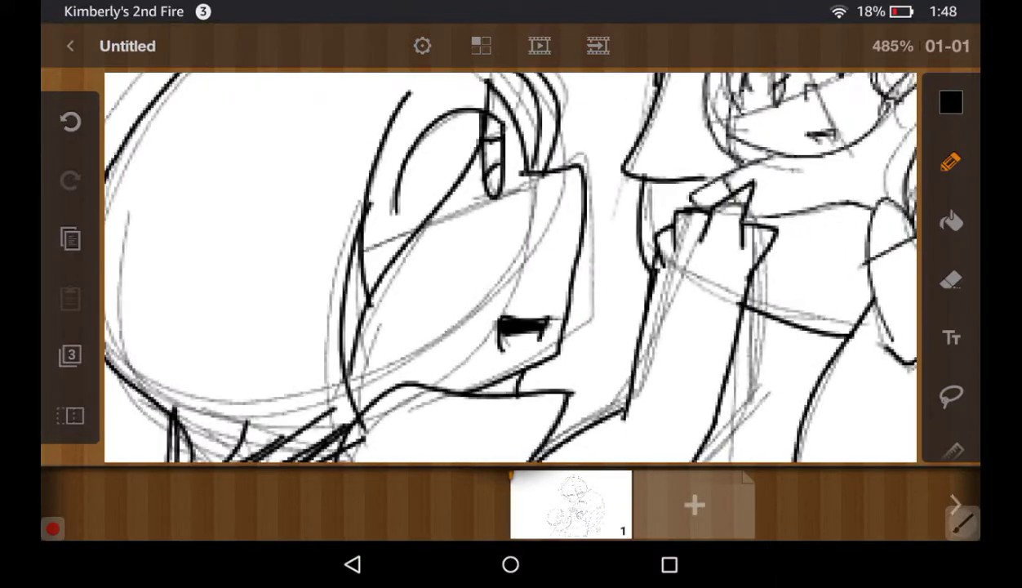
Ink a short stroke by the raised hand, discarding a curve beside the baby's head
scroll(511, 266, "up", 2)
left_click_drag(722, 193, 782, 222)
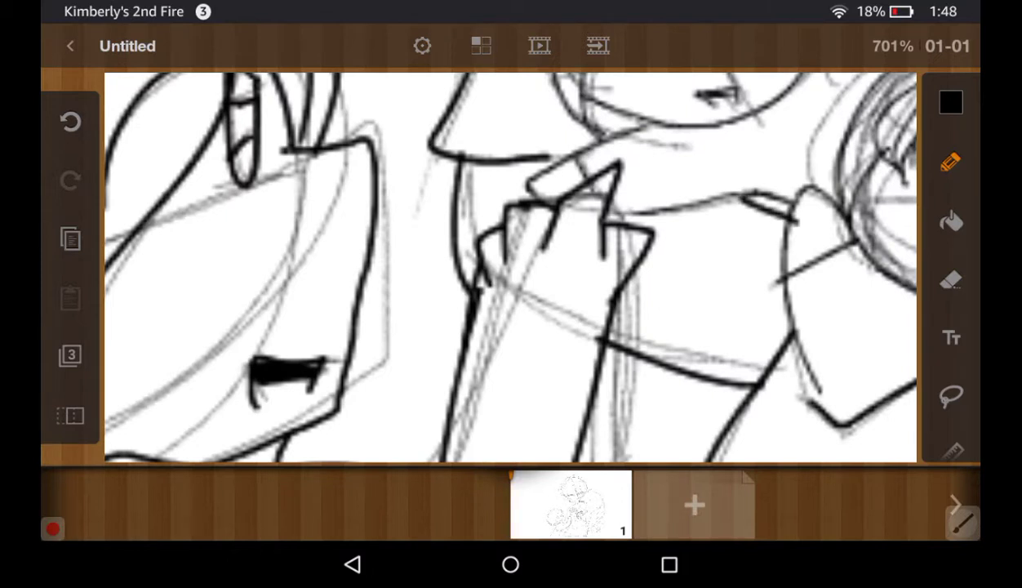
left_click(70, 121)
left_click_drag(745, 191, 788, 204)
left_click_drag(725, 209, 799, 104)
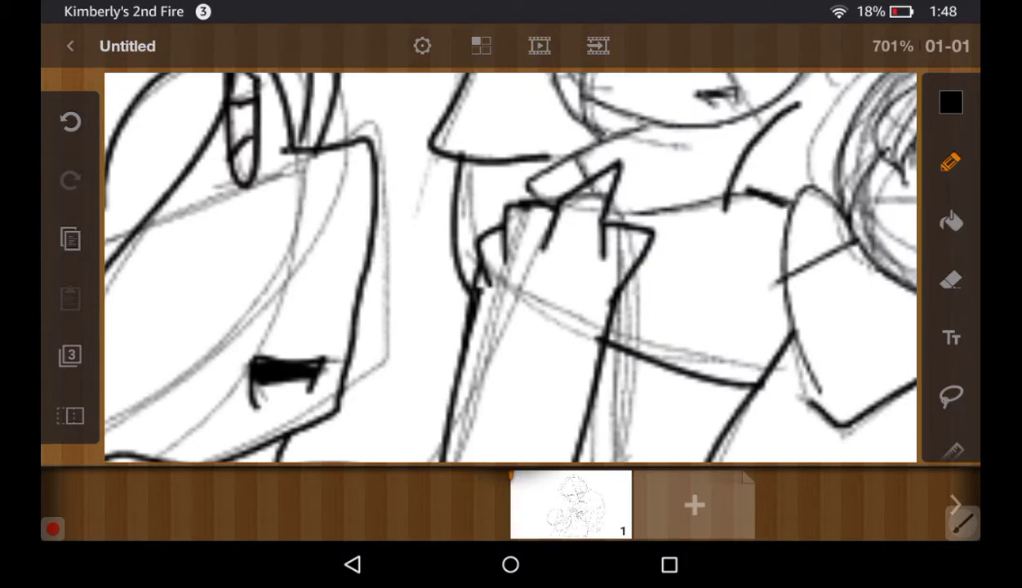
left_click(70, 121)
Ink vertical and horizontal lines on the lower shirts, then zoom out to the whole picture
scroll(511, 267, "down", 1)
scroll(511, 267, "down", 1)
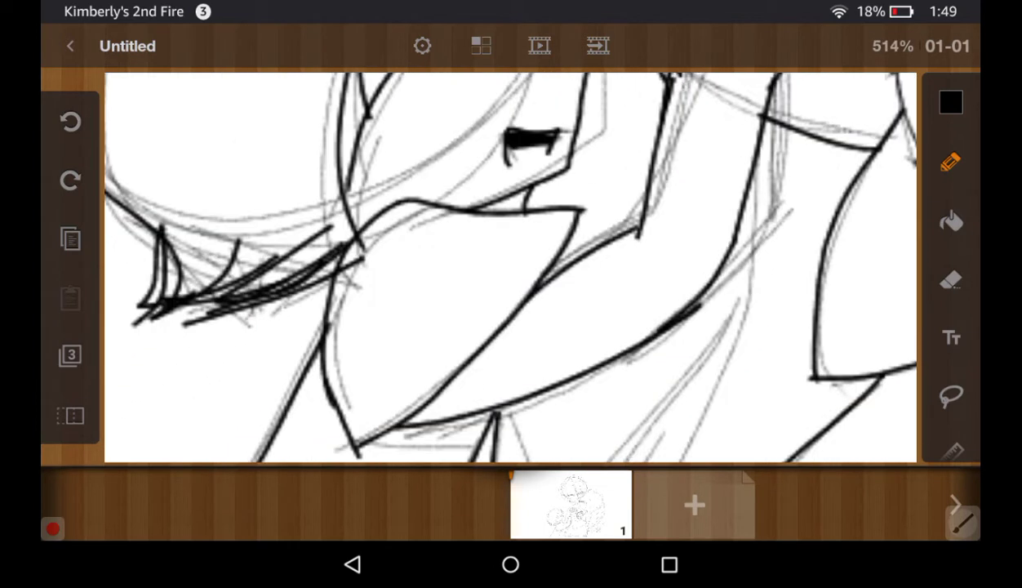
scroll(511, 266, "down", 2)
scroll(510, 266, "down", 1)
scroll(510, 266, "down", 2)
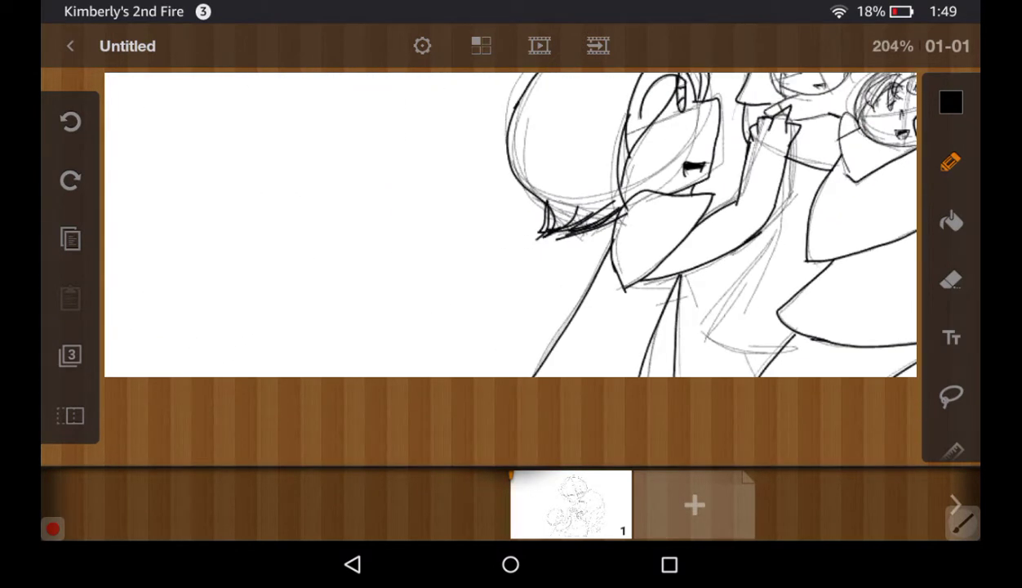
mouse_move(760, 197)
left_mouse_down()
mouse_move(762, 238)
mouse_move(688, 333)
mouse_move(774, 340)
mouse_move(737, 368)
left_mouse_up()
scroll(511, 225, "down", 1)
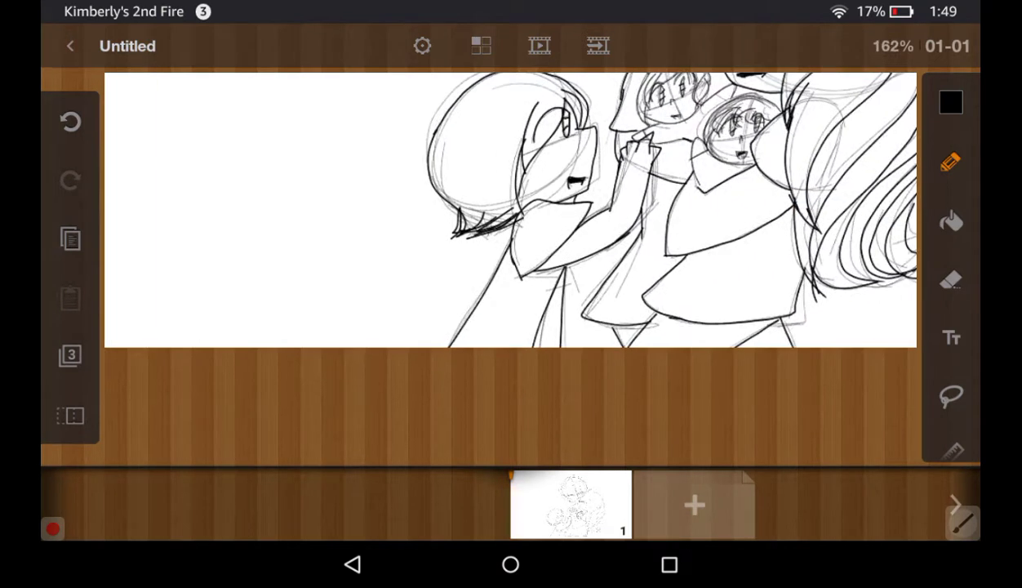
scroll(510, 225, "up", 2)
scroll(510, 225, "up", 2)
left_click_drag(783, 314, 841, 313)
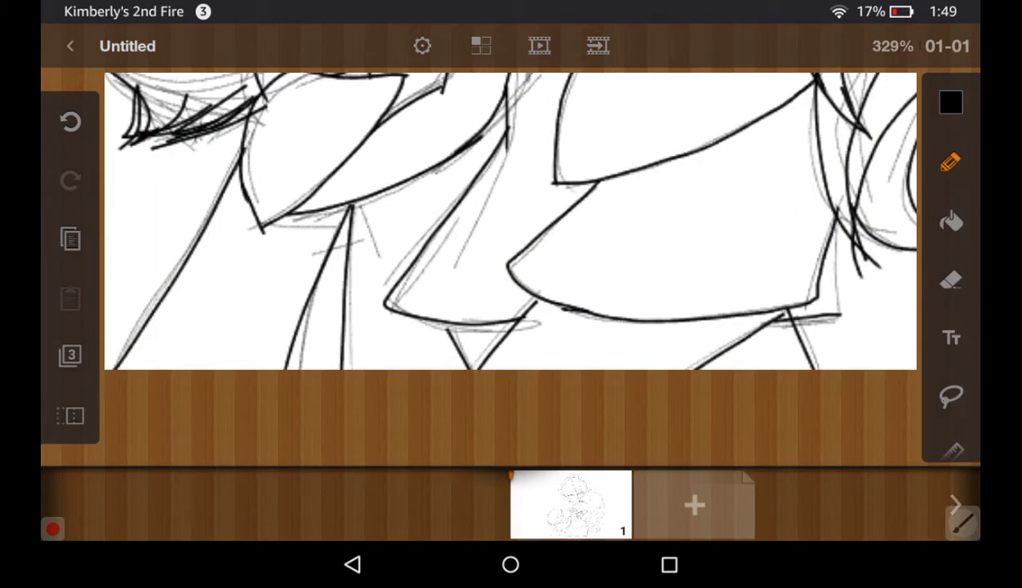
left_click_drag(817, 220, 815, 304)
scroll(510, 221, "down", 3)
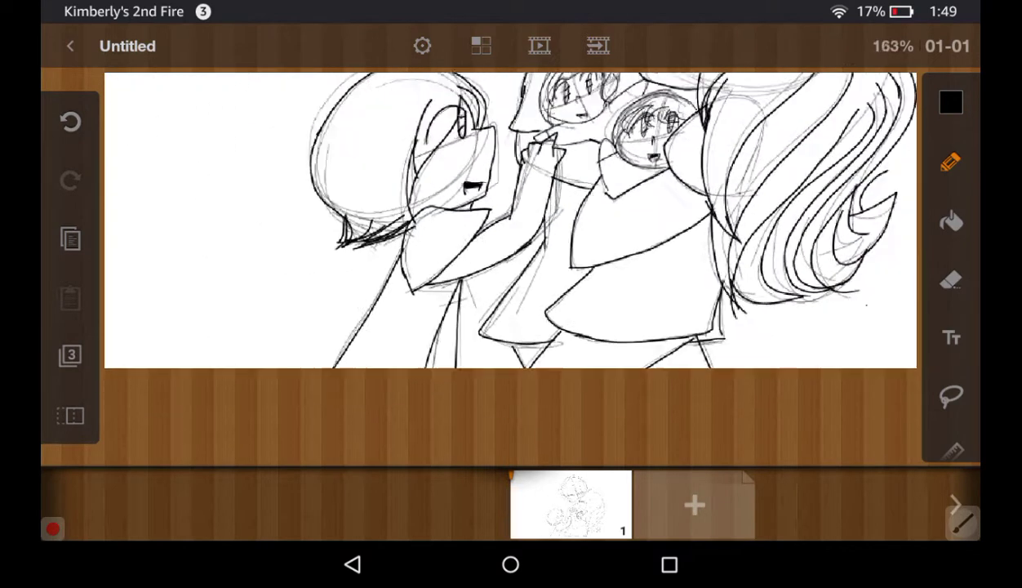
scroll(510, 220, "down", 1)
scroll(511, 221, "down", 1)
scroll(592, 211, "down", 1)
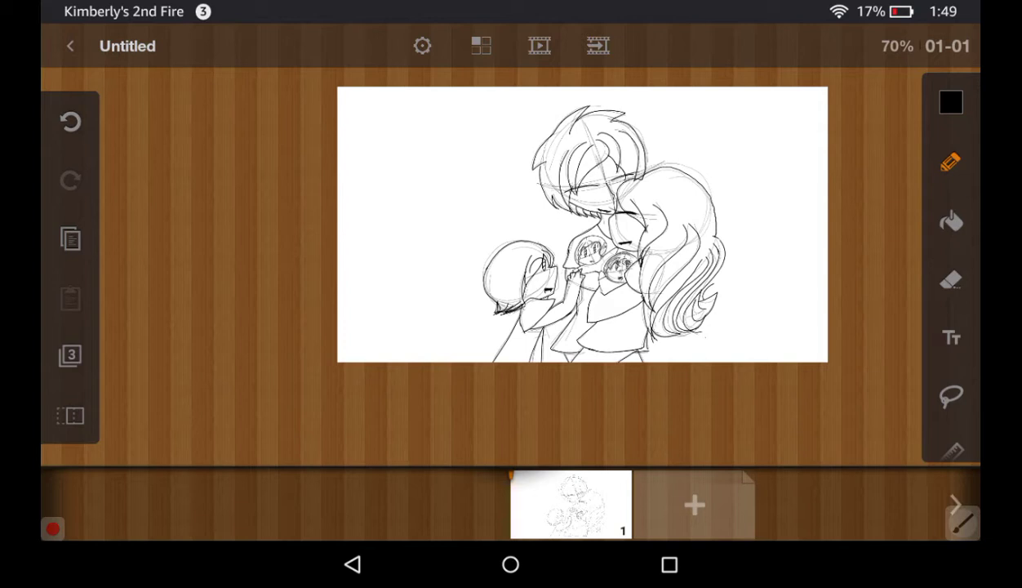
Ink extra strands and a small curl on the long hair's lower right
scroll(588, 245, "up", 3)
scroll(588, 245, "up", 3)
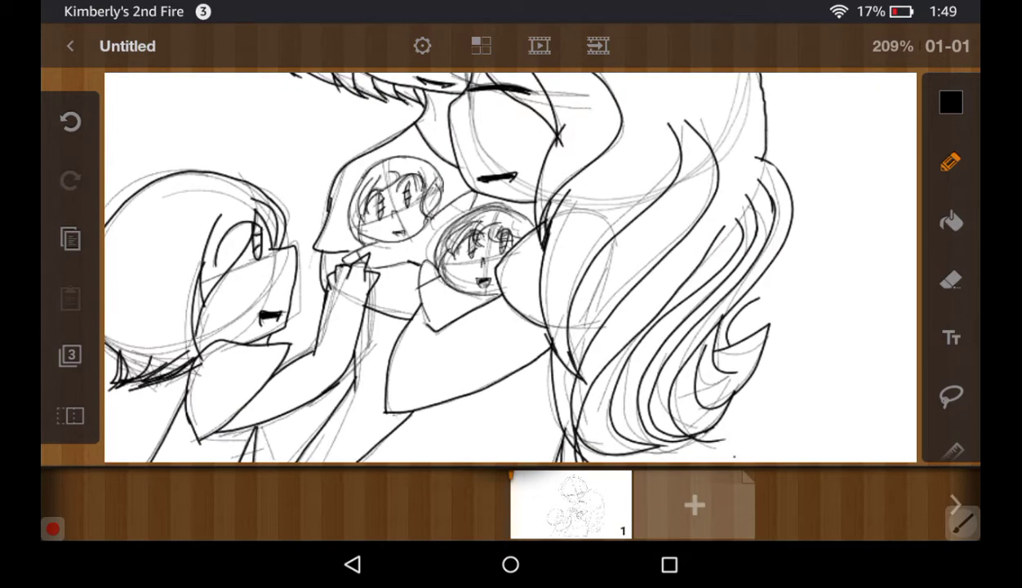
mouse_move(751, 265)
left_mouse_down()
mouse_move(723, 309)
mouse_move(730, 335)
mouse_move(715, 399)
mouse_move(696, 426)
left_mouse_up()
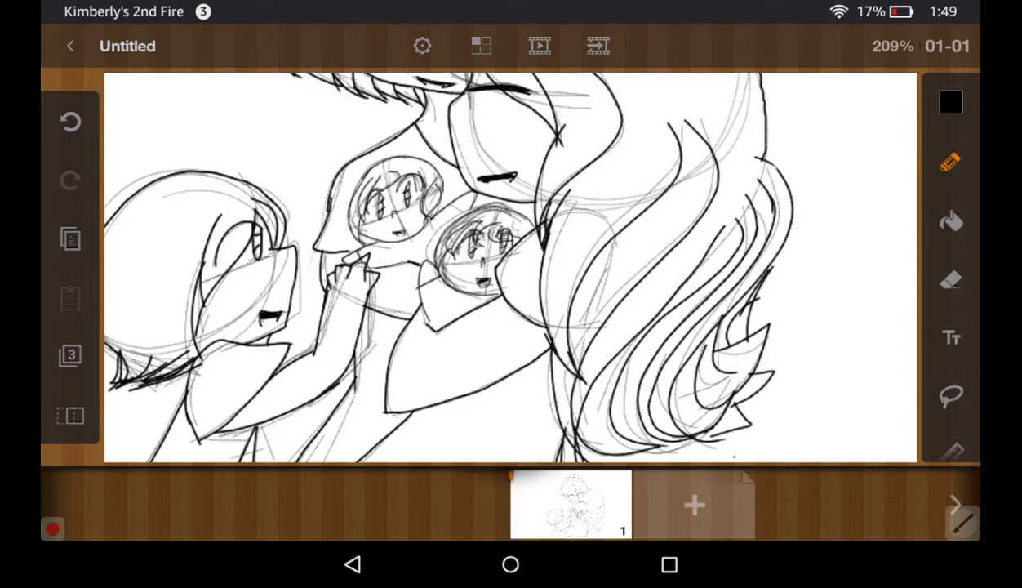
left_click(70, 121)
left_click(70, 121)
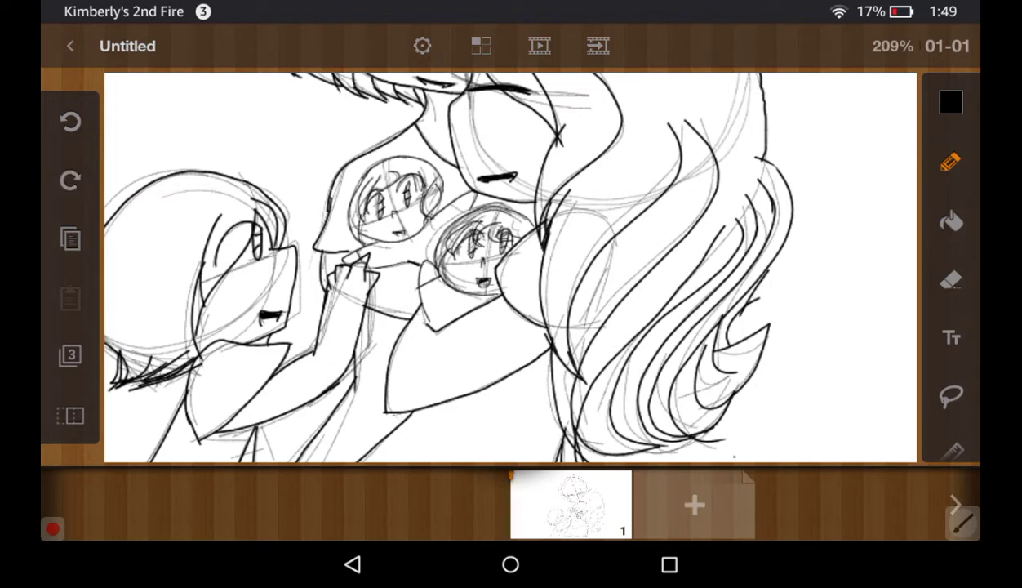
left_click(70, 120)
left_click_drag(755, 266, 719, 314)
left_click_drag(779, 261, 743, 338)
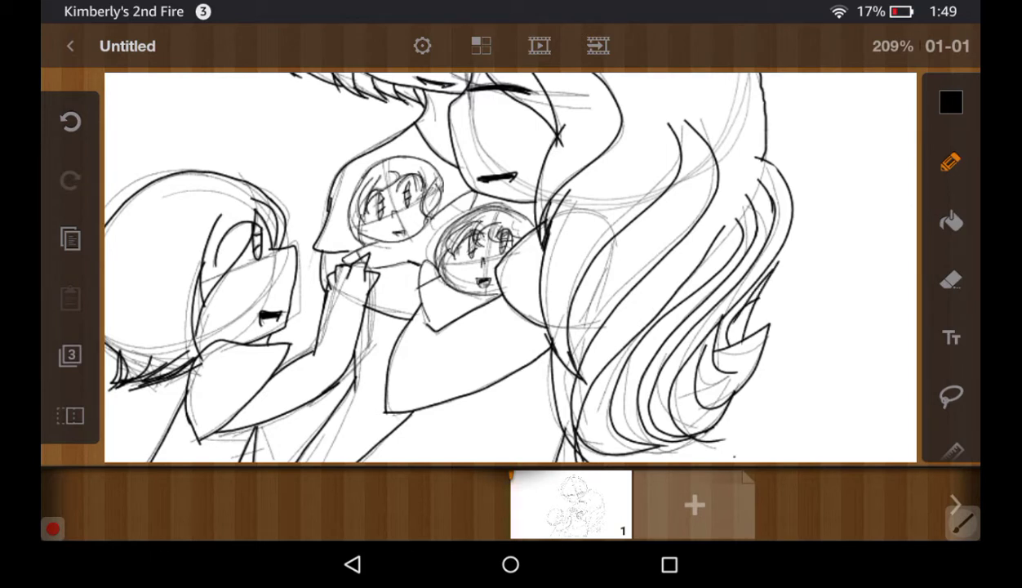
left_click_drag(736, 374, 711, 410)
Toggle the eraser, return to the black pencil, and show the layers list
scroll(510, 267, "down", 5)
scroll(601, 215, "down", 3)
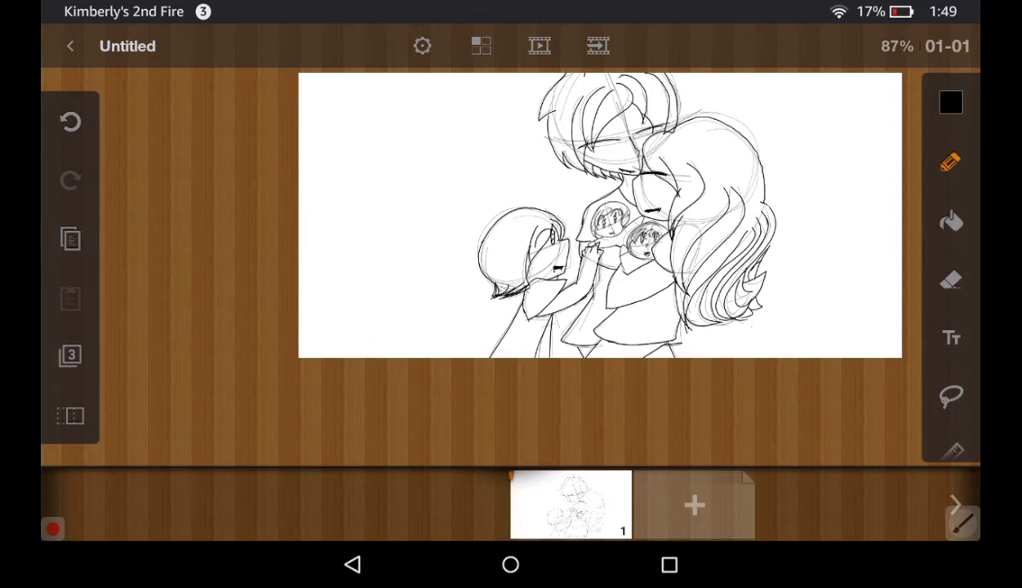
left_click(951, 280)
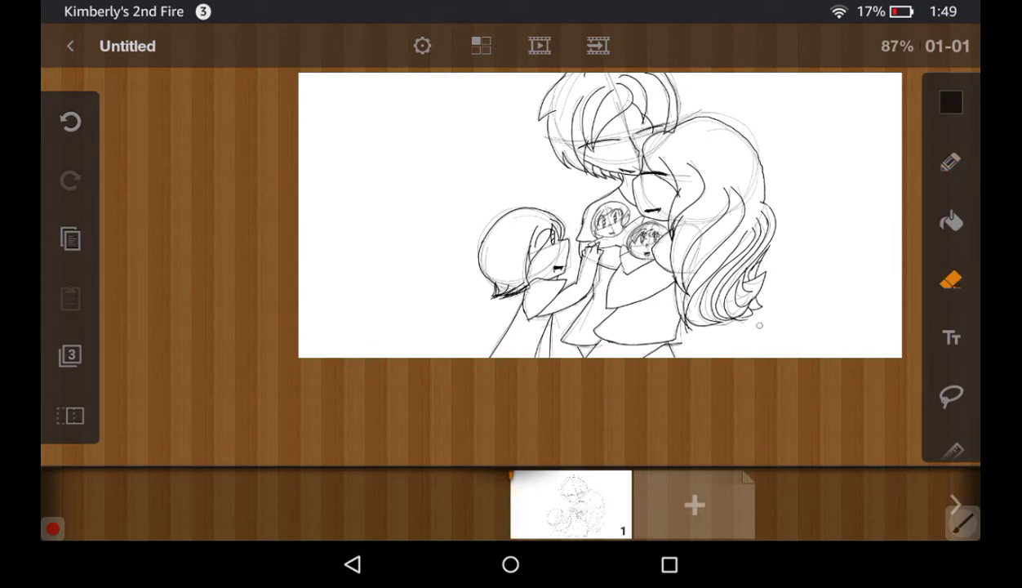
left_click(951, 161)
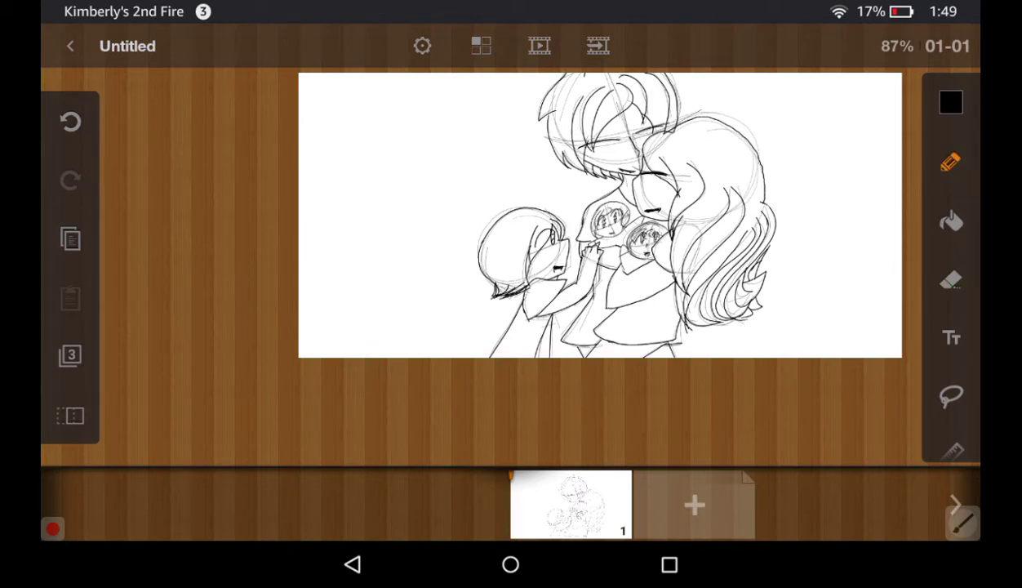
scroll(620, 225, "up", 2)
scroll(621, 225, "up", 1)
scroll(621, 225, "up", 1)
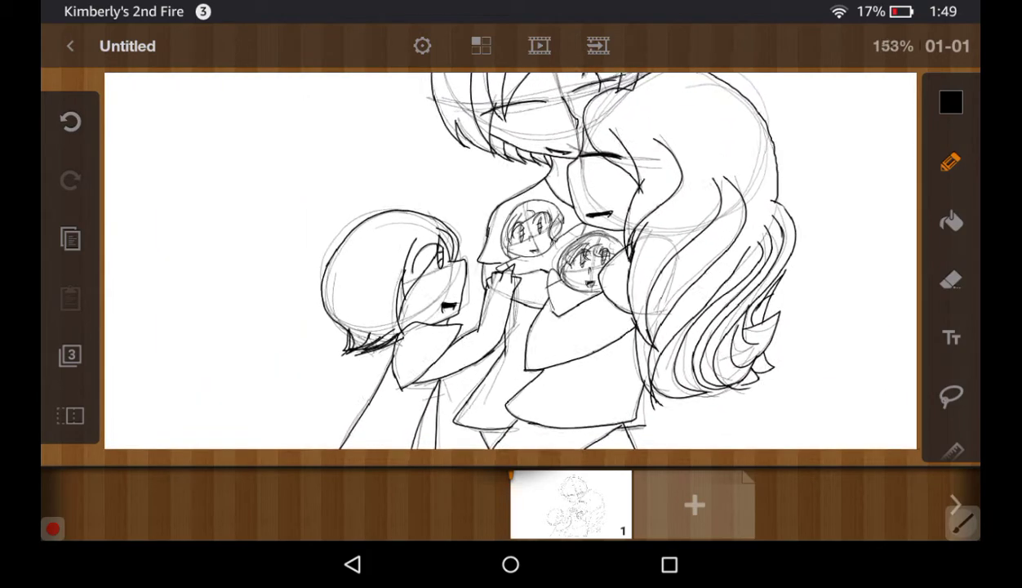
scroll(620, 224, "up", 3)
scroll(654, 245, "up", 3)
scroll(653, 244, "up", 1)
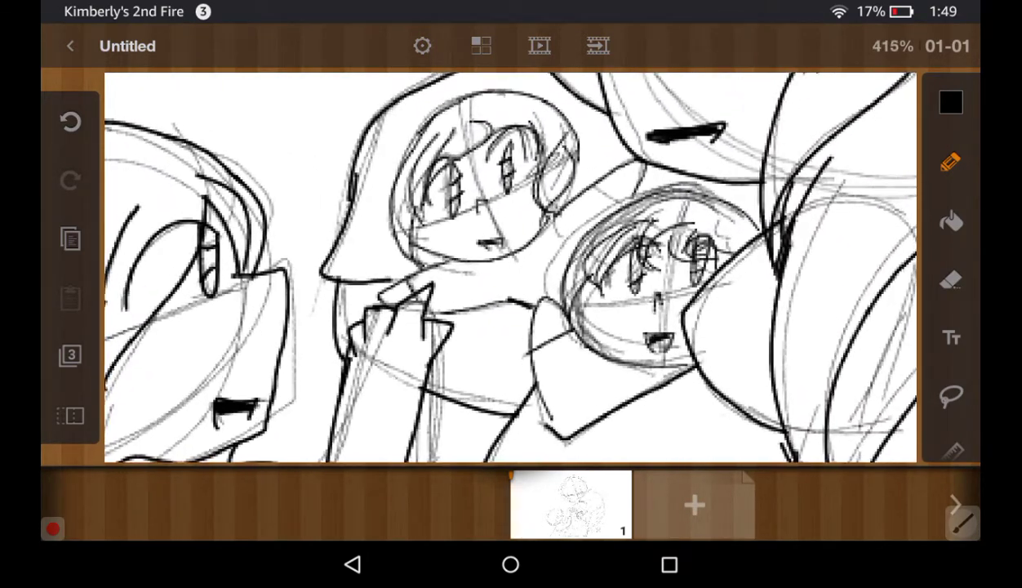
scroll(653, 245, "down", 1)
scroll(526, 343, "down", 4)
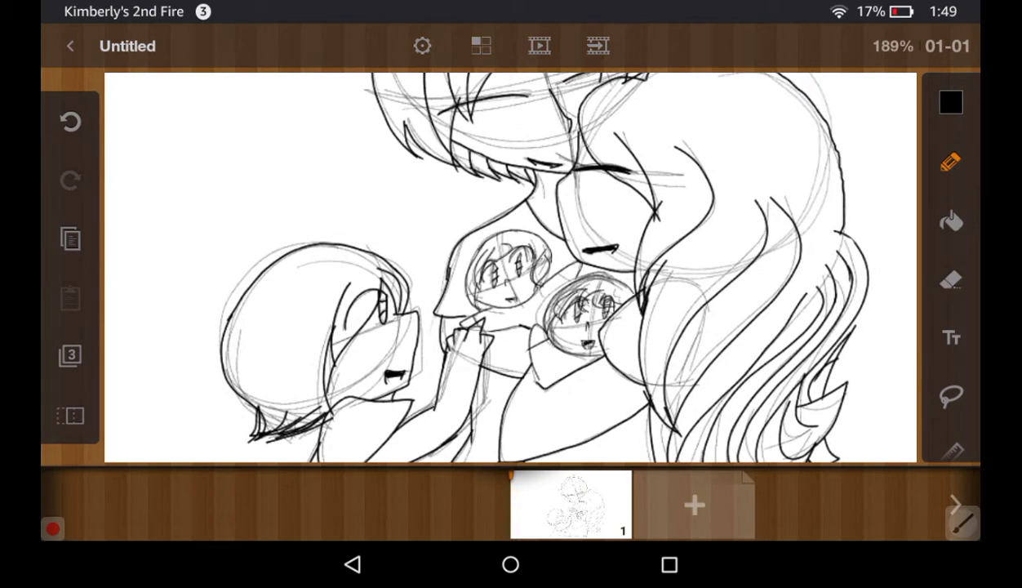
left_click(70, 355)
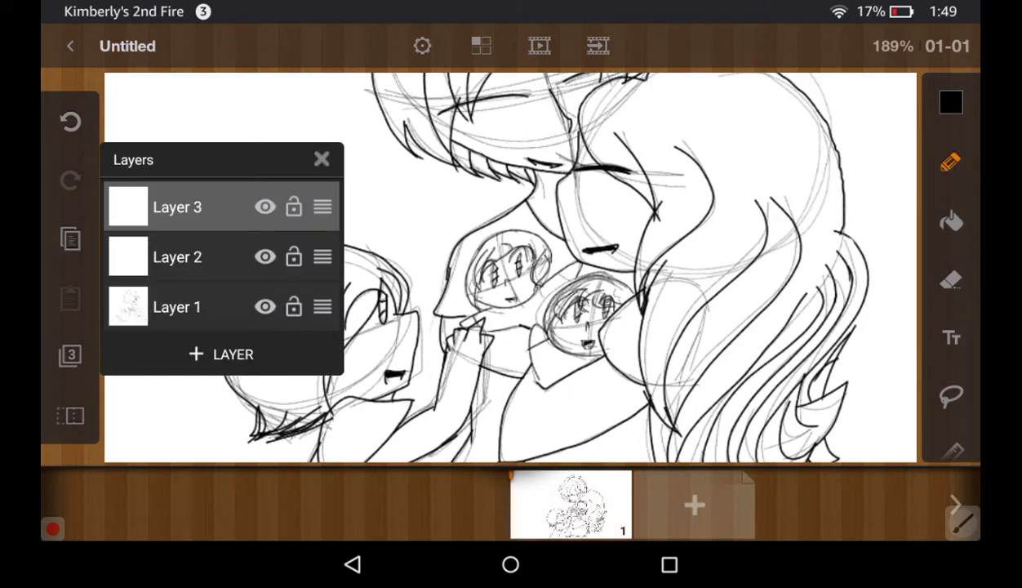
Swipe sketch Layer 1 aside and confirm REMOVE, leaving only the inked line art
left_click_drag(163, 307, 327, 307)
left_click(313, 306)
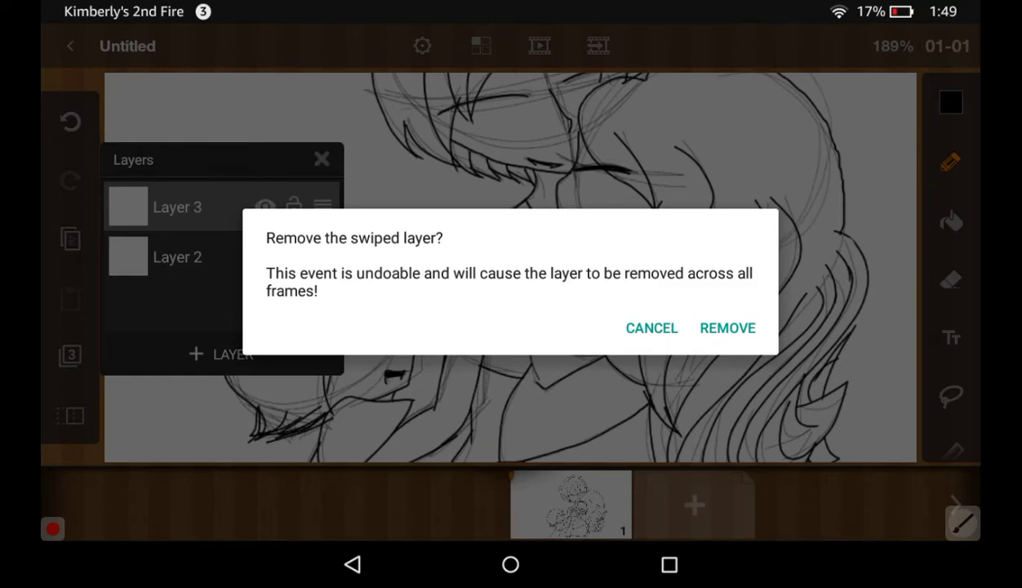
left_click(728, 328)
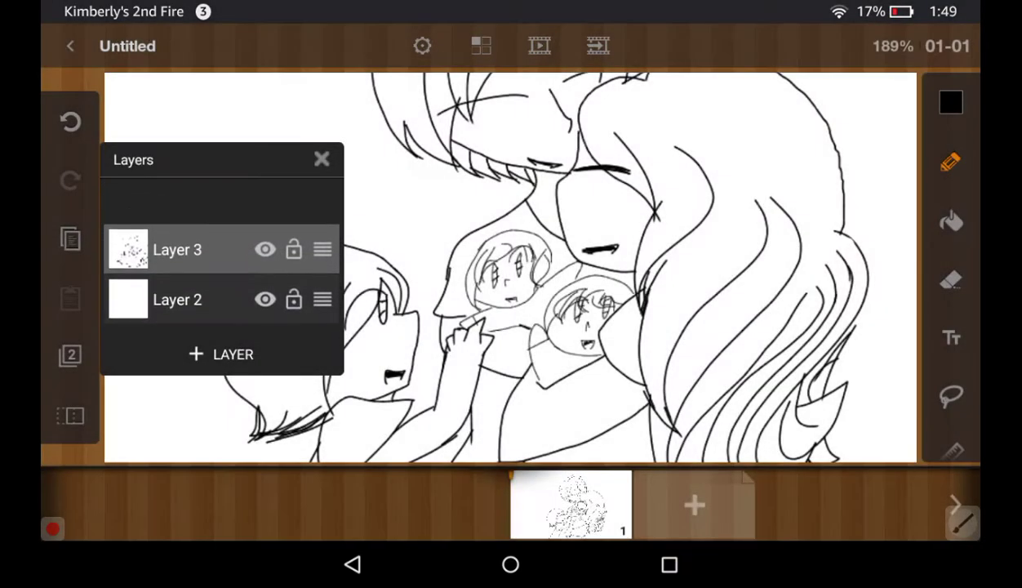
scroll(555, 262, "down", 5)
scroll(546, 265, "down", 1)
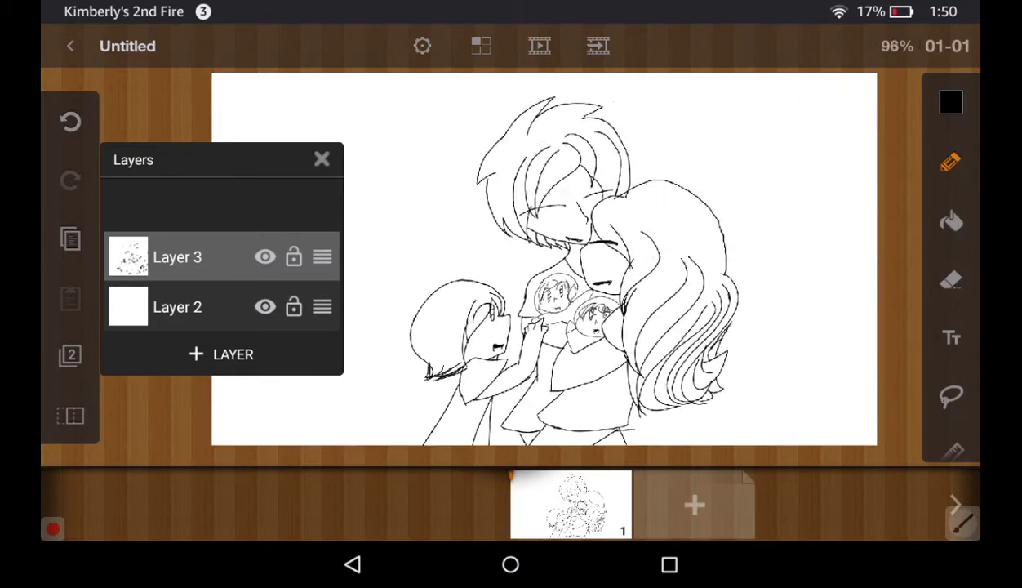
scroll(545, 266, "down", 1)
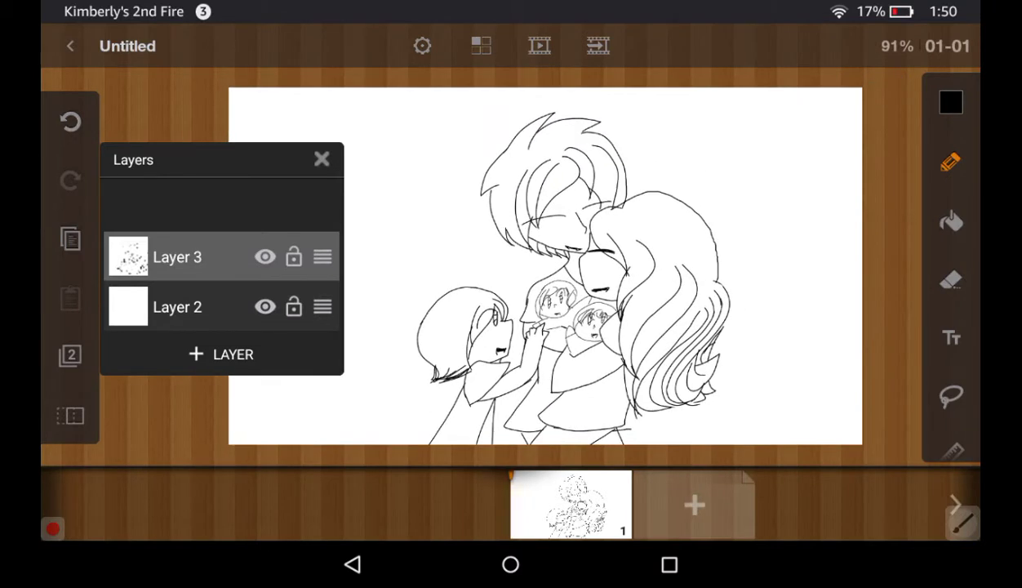
Zoom into the babies' faces and set the pencil to a thin detail size
scroll(555, 316, "up", 3)
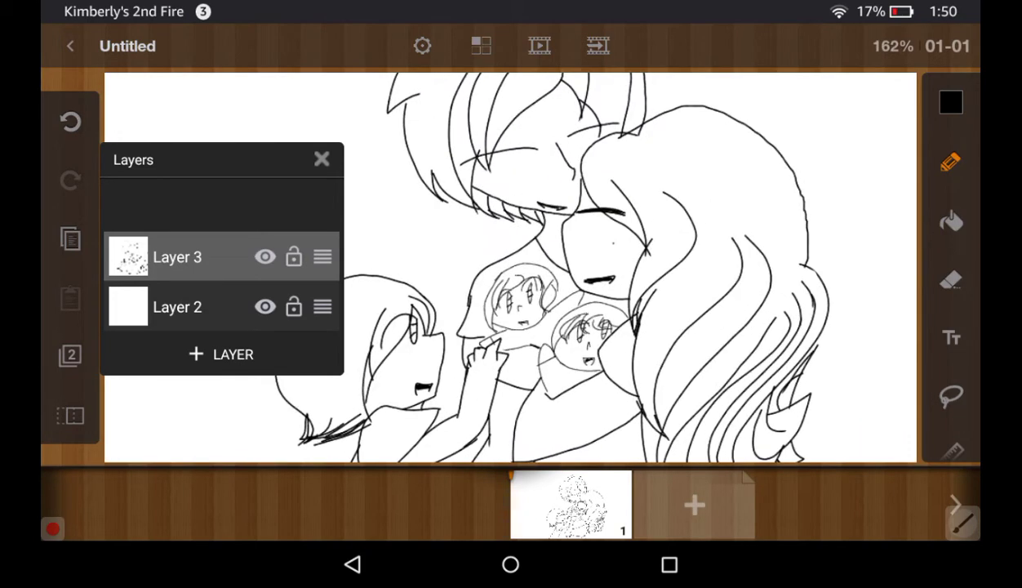
scroll(556, 316, "up", 1)
scroll(555, 316, "up", 1)
scroll(555, 316, "up", 1)
scroll(555, 294, "up", 1)
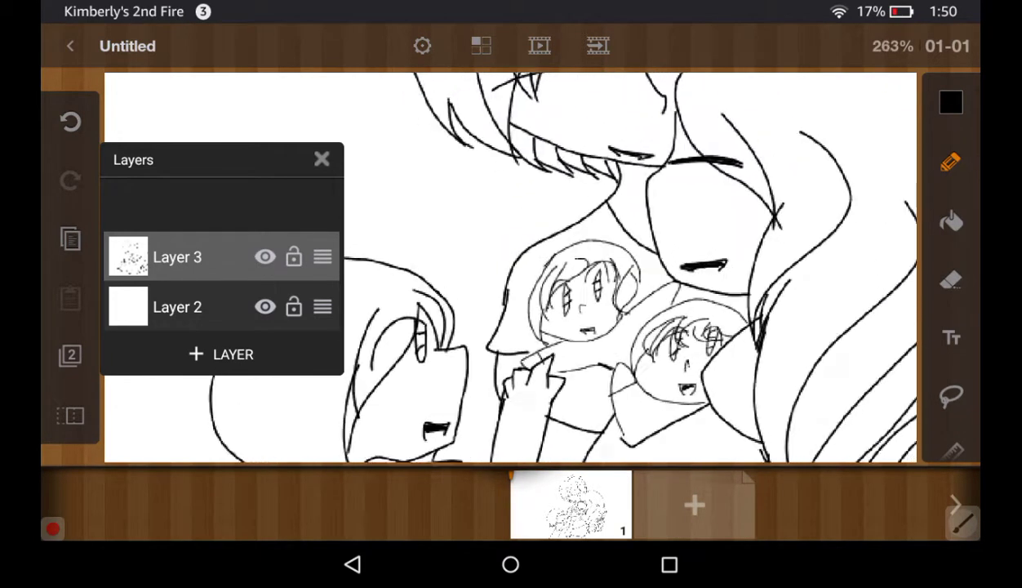
scroll(555, 294, "up", 4)
scroll(555, 294, "up", 2)
scroll(555, 294, "up", 1)
left_click(950, 161)
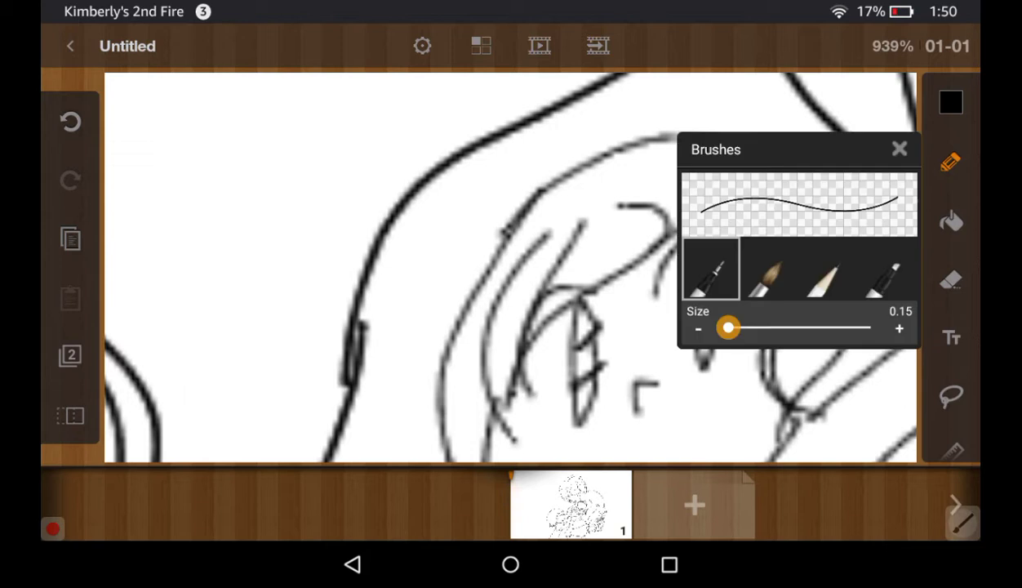
left_click(899, 148)
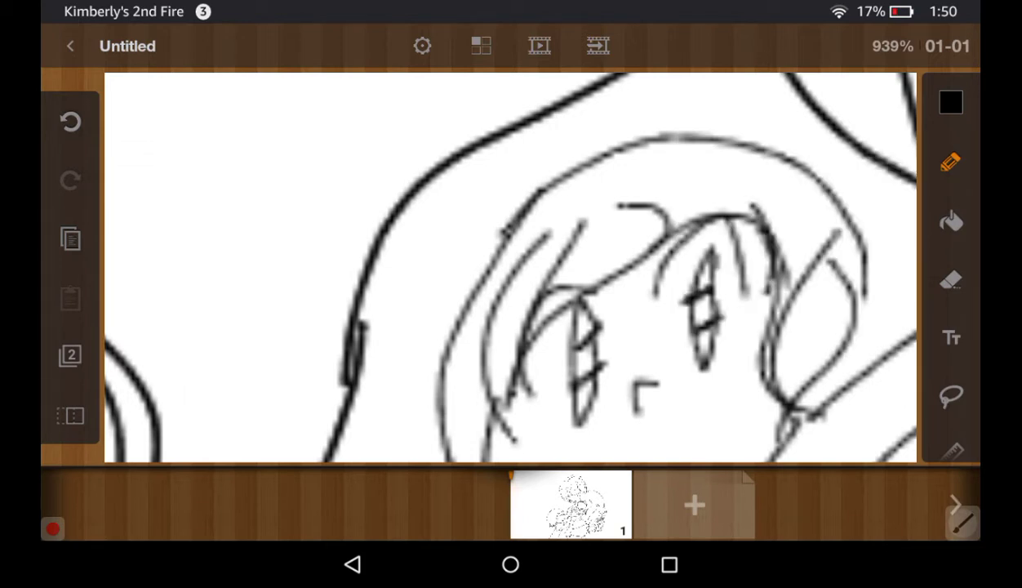
Darken and thicken the lash lines over both of the baby's eyes
left_click_drag(578, 290, 510, 343)
left_click_drag(545, 279, 507, 364)
mouse_move(534, 309)
left_mouse_down()
mouse_move(512, 352)
mouse_move(510, 329)
left_mouse_up()
left_click_drag(566, 280, 529, 302)
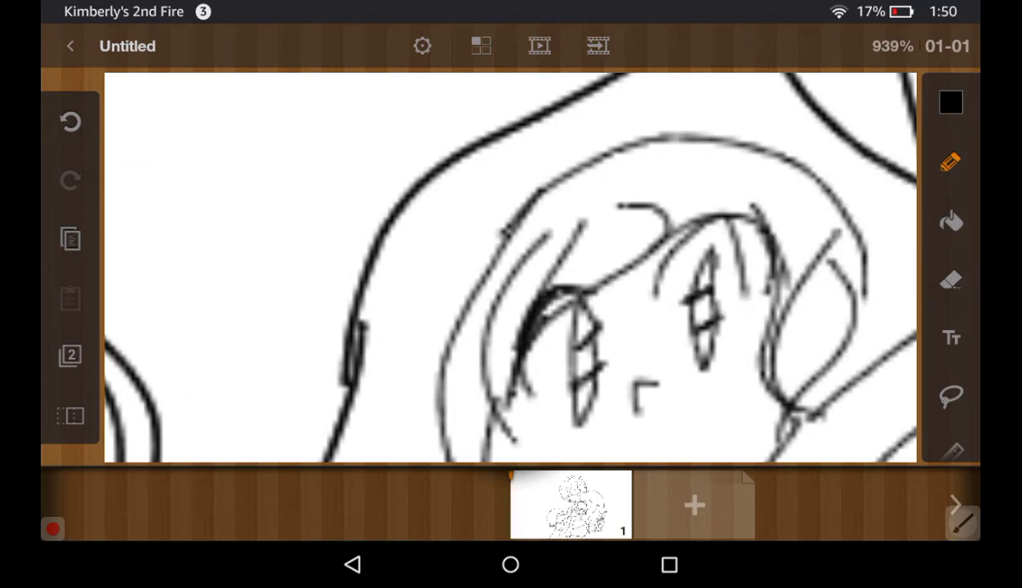
mouse_move(645, 273)
left_mouse_down()
mouse_move(739, 205)
mouse_move(744, 212)
left_mouse_up()
mouse_move(678, 235)
left_mouse_down()
mouse_move(759, 208)
mouse_move(750, 214)
left_mouse_up()
left_click_drag(523, 351, 511, 372)
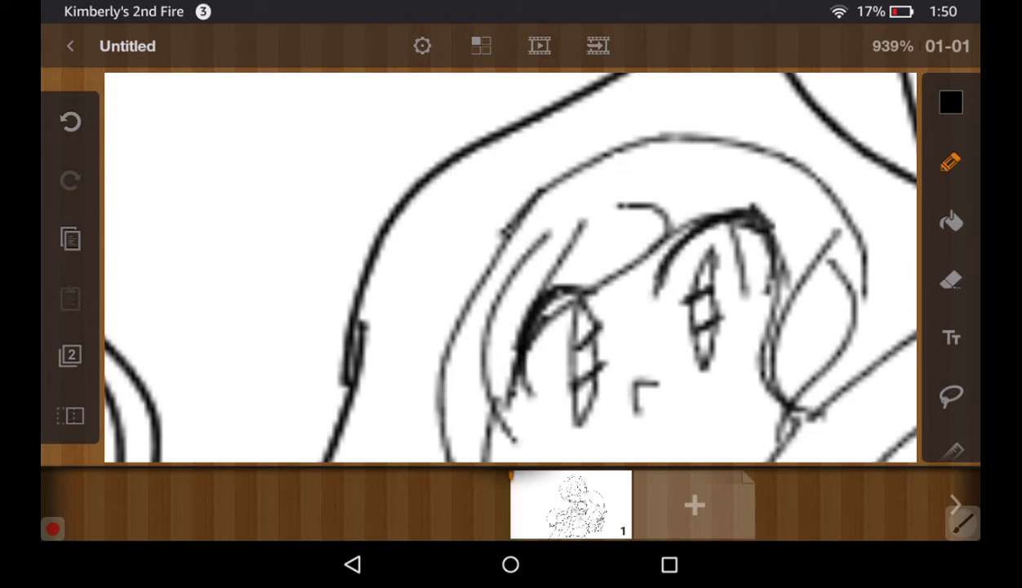
left_click_drag(641, 276, 763, 211)
left_click_drag(669, 240, 768, 216)
left_click_drag(543, 290, 500, 363)
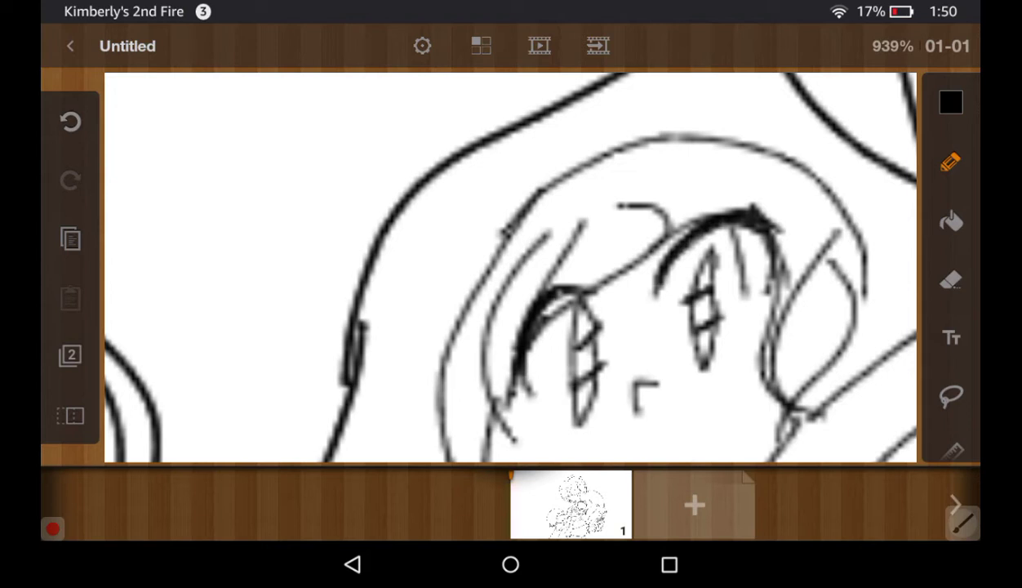
Draw hair strands beside the second baby's face and the first baby's face, undoing a stray stroke
scroll(510, 267, "down", 3)
scroll(510, 267, "down", 2)
scroll(511, 267, "down", 1)
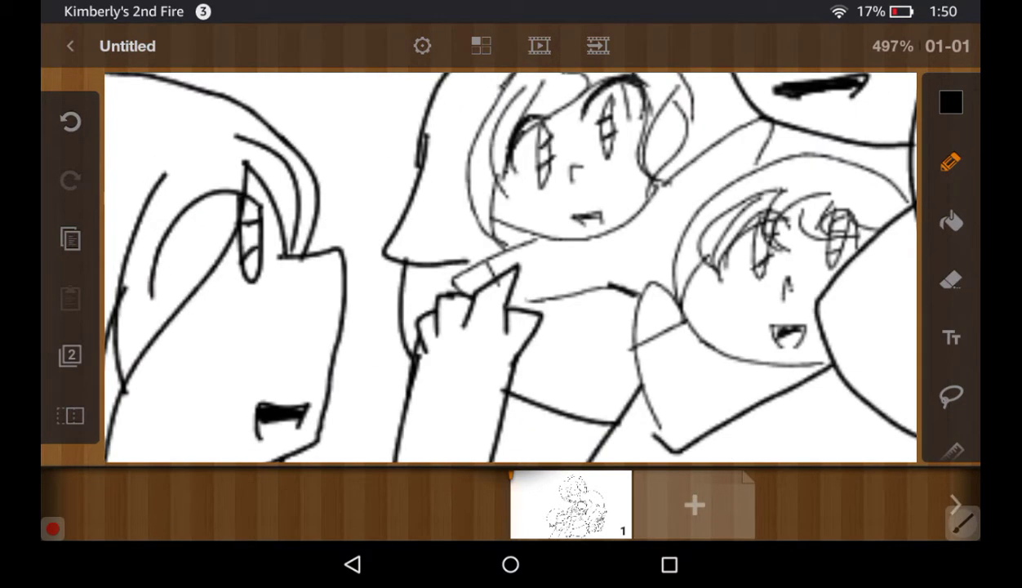
scroll(510, 267, "up", 3)
left_click_drag(652, 250, 609, 387)
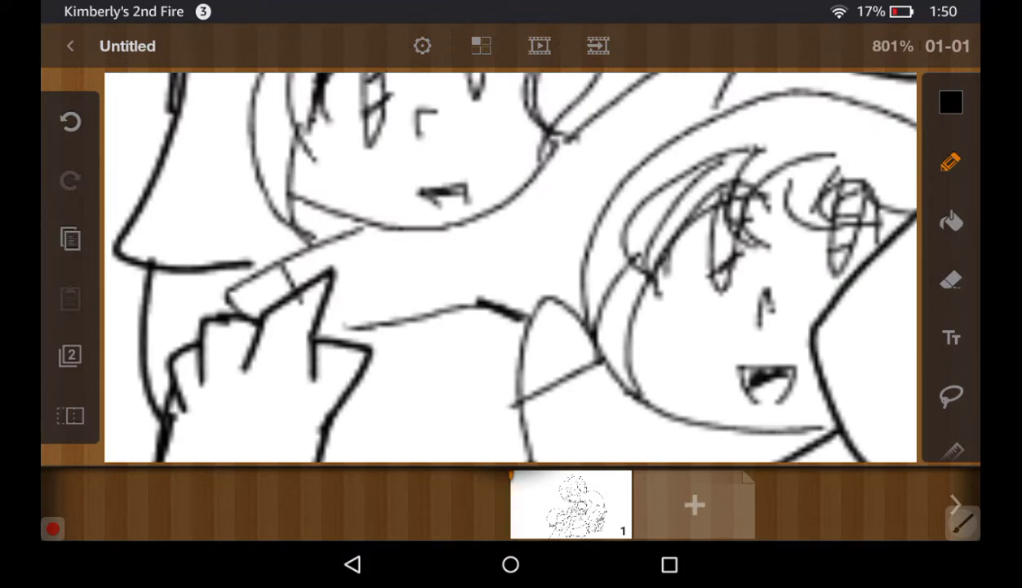
left_click_drag(624, 274, 584, 398)
left_click(70, 121)
mouse_move(652, 251)
left_mouse_down()
mouse_move(657, 322)
mouse_move(606, 330)
left_mouse_up()
left_click_drag(614, 278, 590, 378)
left_click_drag(633, 313, 604, 392)
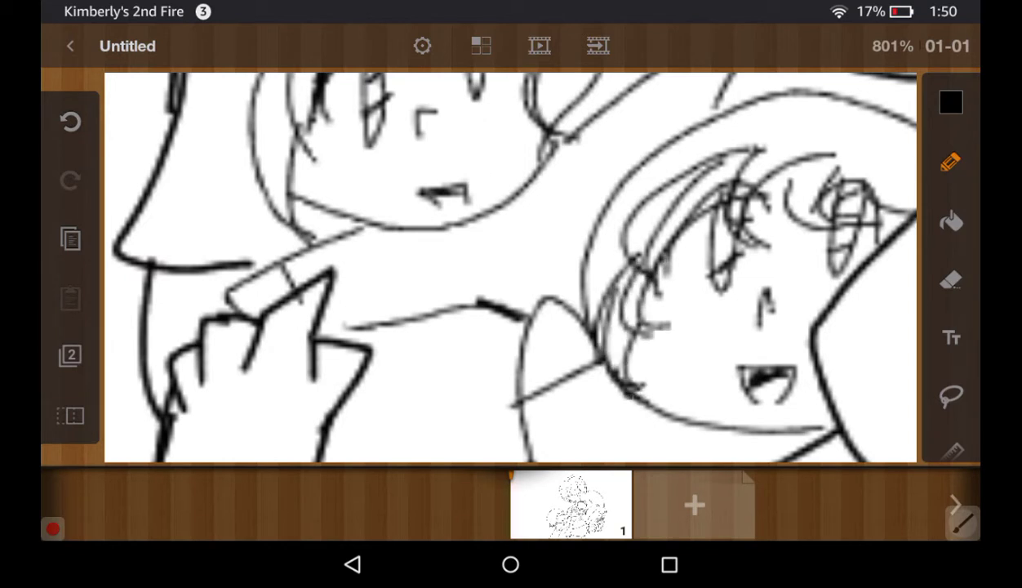
scroll(511, 267, "down", 3)
mouse_move(467, 275)
left_mouse_down()
mouse_move(476, 284)
mouse_move(467, 324)
mouse_move(478, 315)
left_mouse_up()
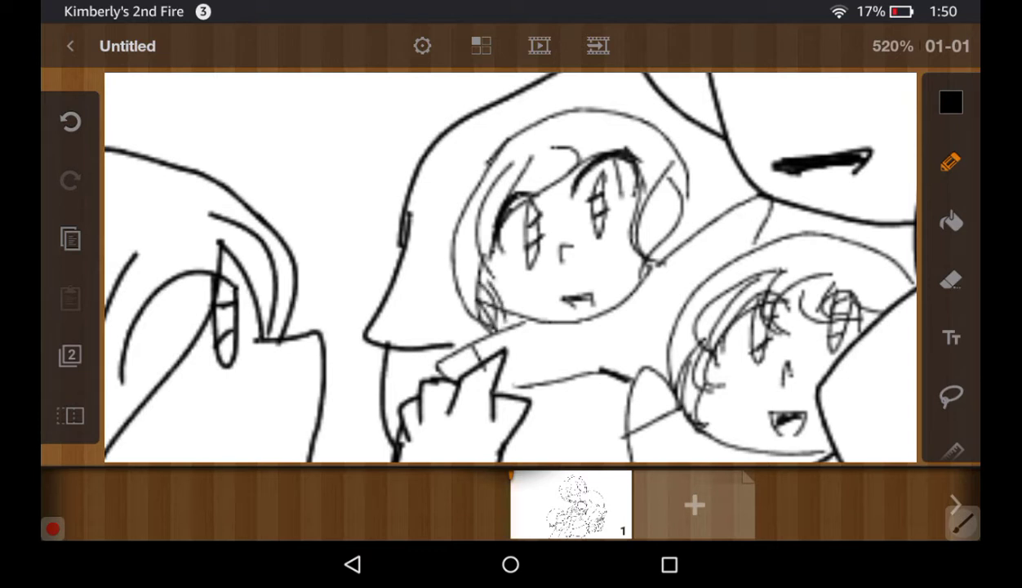
Hatch hair near the baby's jaw and darken the face's side contour, undoing a misplaced cheek stroke
scroll(511, 267, "down", 3)
scroll(511, 267, "down", 1)
scroll(510, 267, "up", 2)
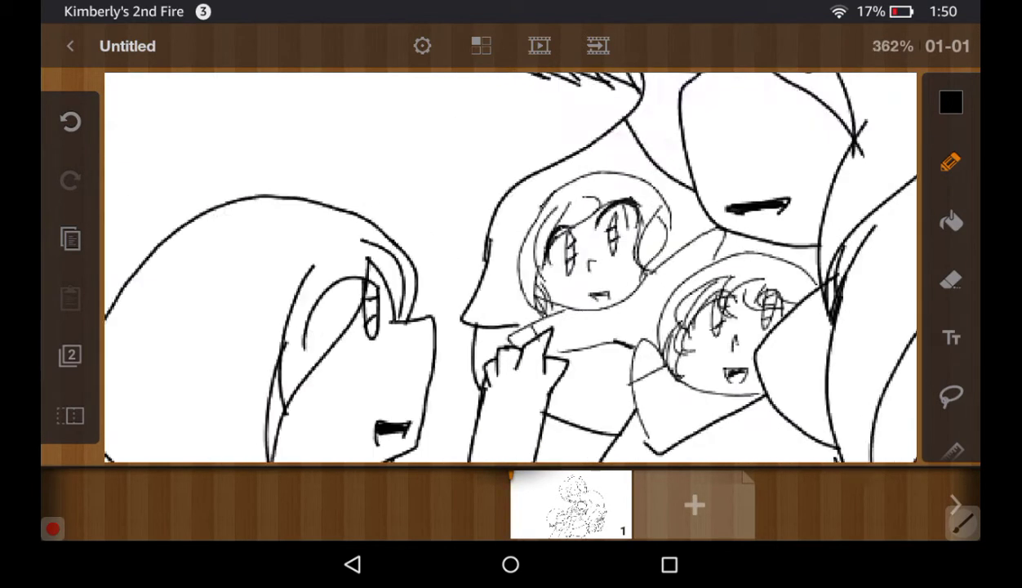
scroll(510, 267, "up", 2)
scroll(510, 267, "up", 3)
left_click_drag(730, 213, 651, 326)
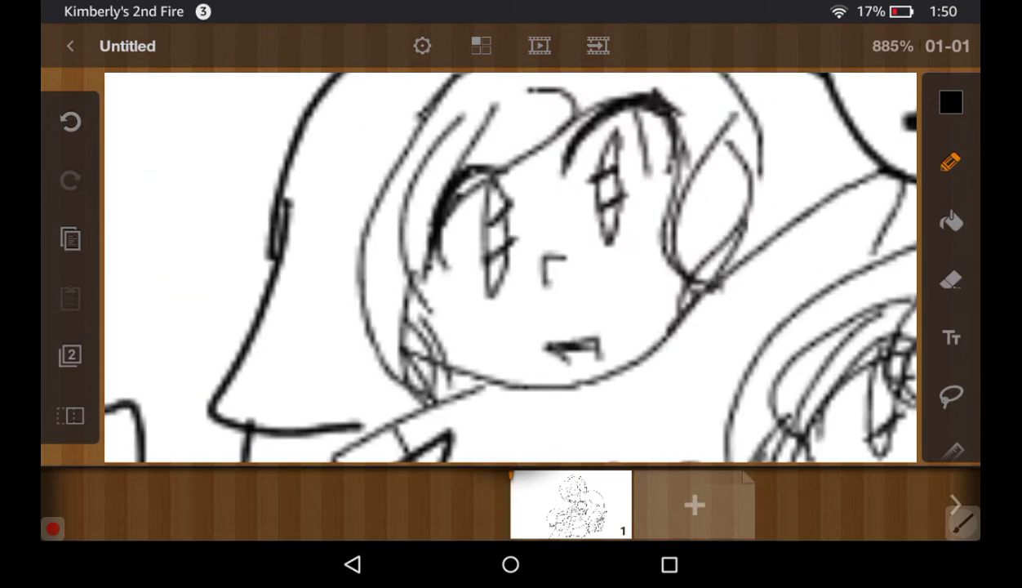
left_click_drag(719, 273, 662, 352)
left_click(70, 121)
left_click_drag(390, 297, 451, 397)
left_click_drag(433, 362, 439, 398)
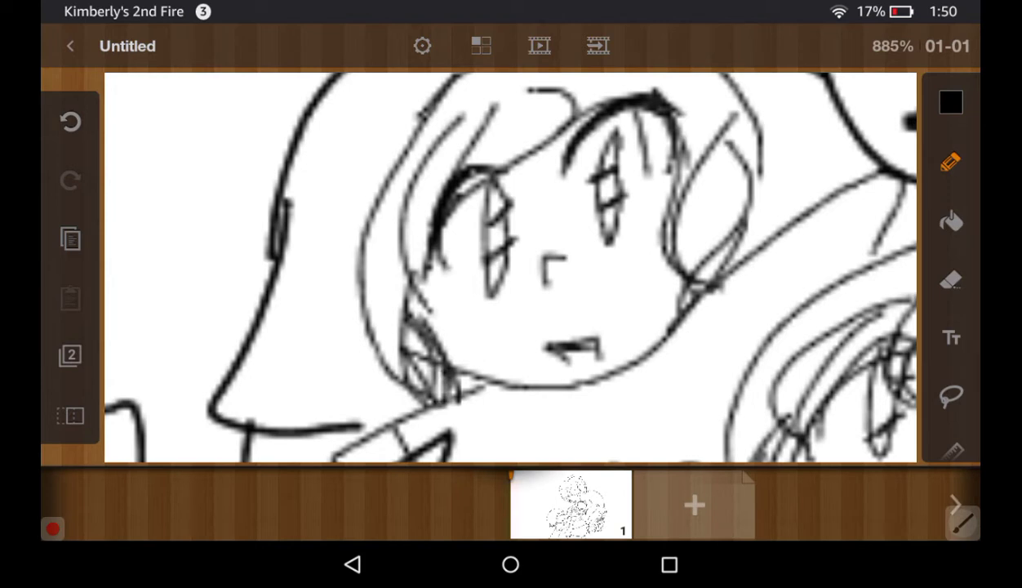
mouse_move(652, 334)
left_mouse_down()
mouse_move(739, 164)
mouse_move(725, 227)
left_mouse_up()
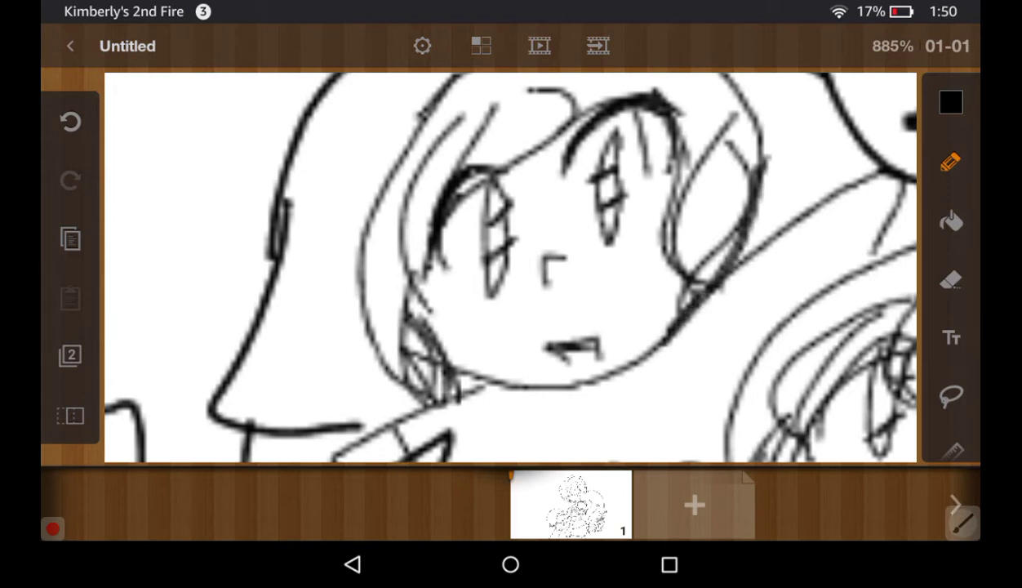
Zoom out and back in to review the inked babies' faces
scroll(510, 267, "down", 3)
scroll(510, 267, "down", 2)
scroll(511, 267, "down", 2)
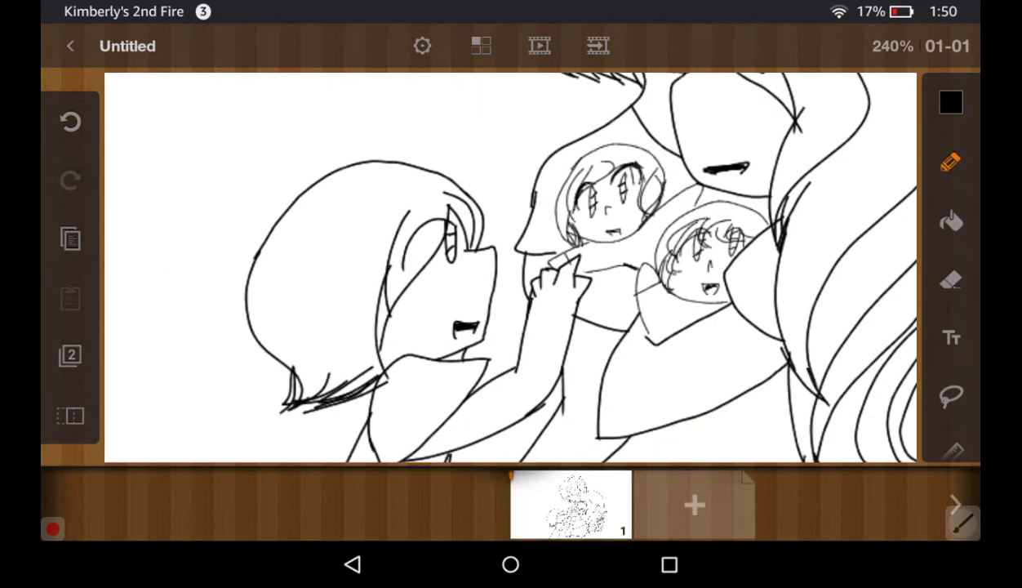
scroll(511, 267, "down", 2)
scroll(511, 267, "down", 1)
scroll(584, 250, "up", 1)
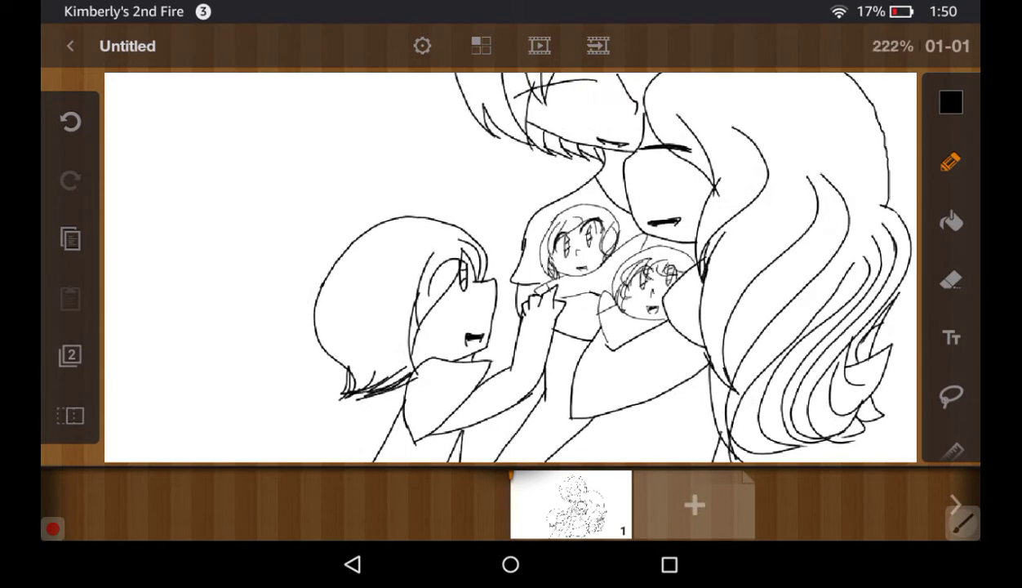
scroll(584, 250, "up", 4)
scroll(584, 250, "up", 1)
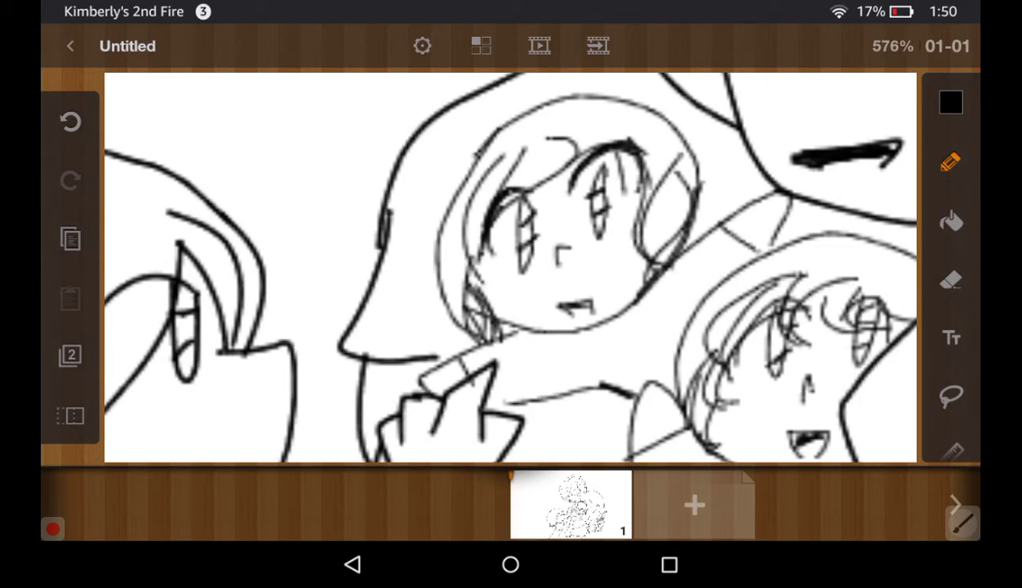
scroll(511, 267, "down", 2)
scroll(511, 267, "down", 2)
scroll(511, 267, "down", 2)
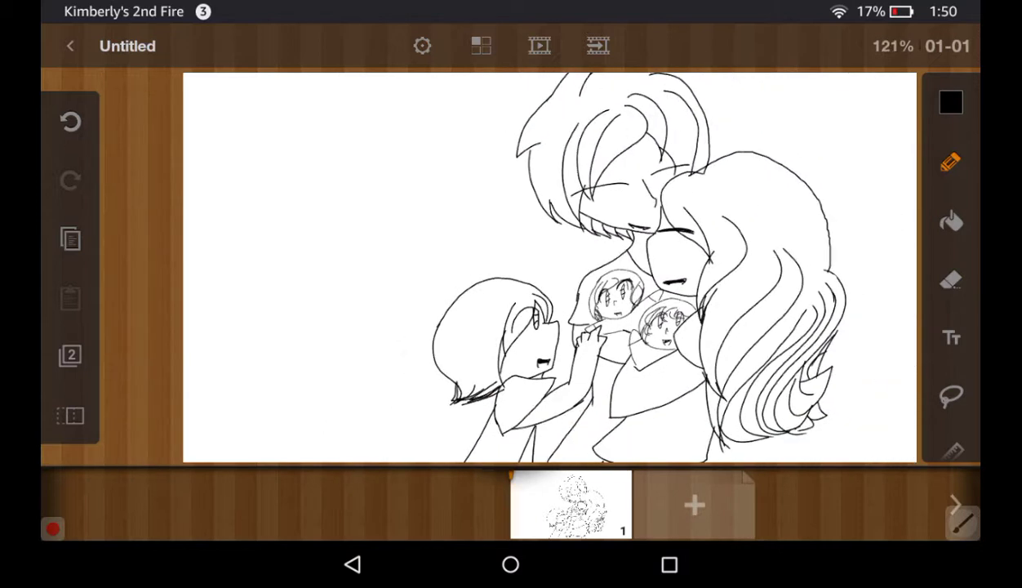
scroll(548, 268, "down", 1)
scroll(549, 268, "down", 1)
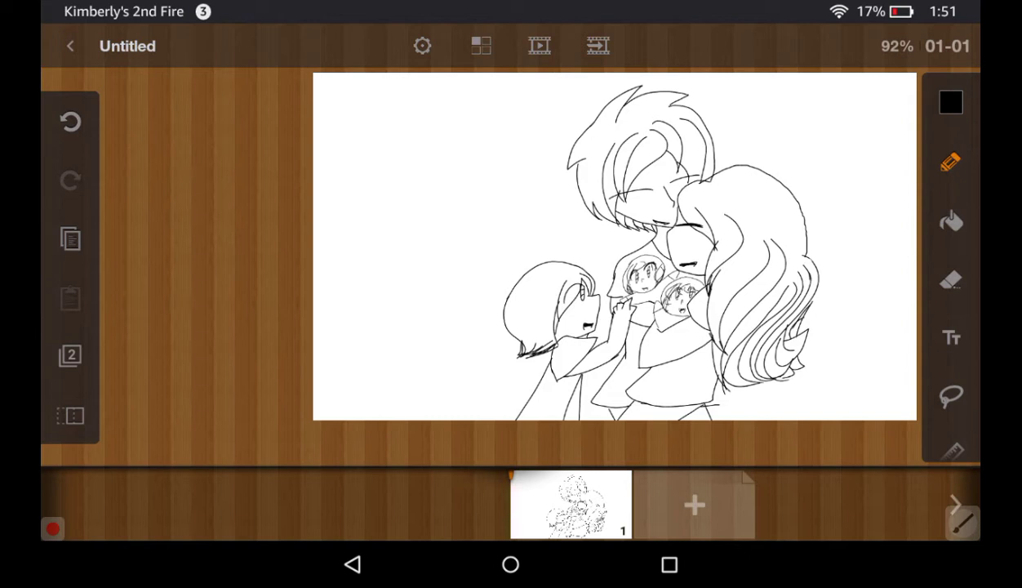
Add a blank layer above Layer 2, deleting the misplaced extra layer first
left_click(70, 356)
left_click(221, 354)
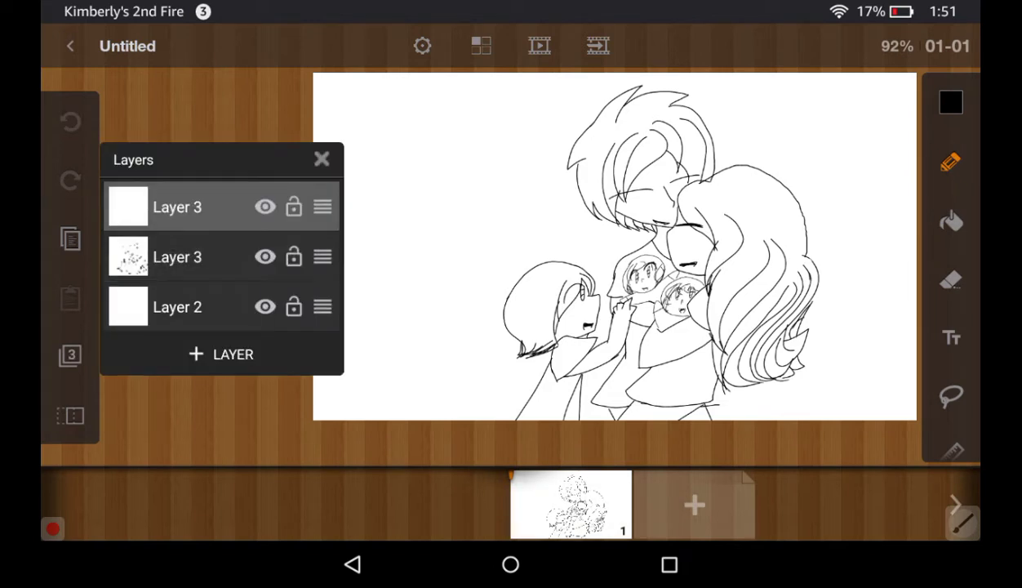
left_click_drag(245, 207, 114, 206)
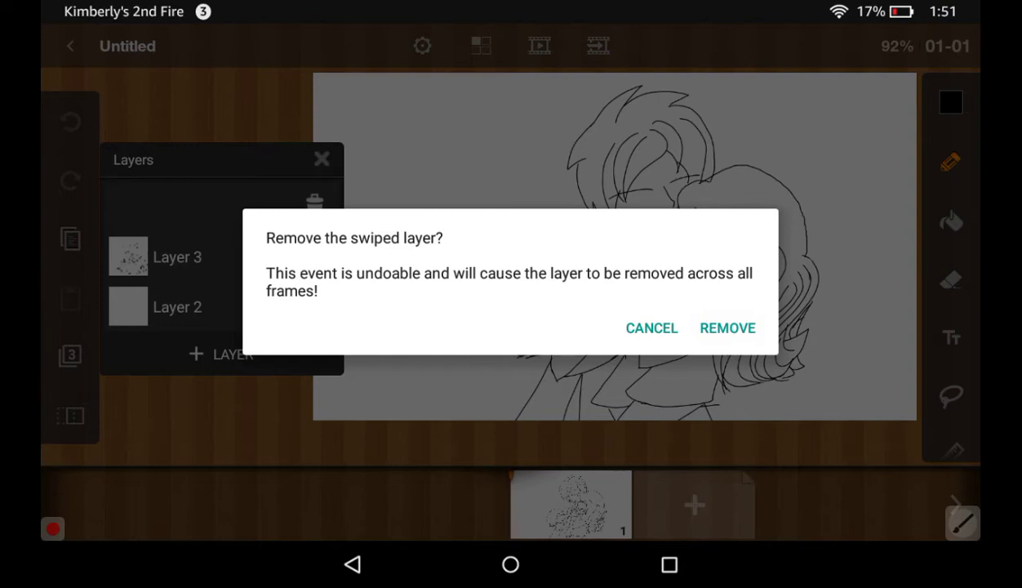
left_click(727, 328)
left_click(177, 307)
left_click(222, 354)
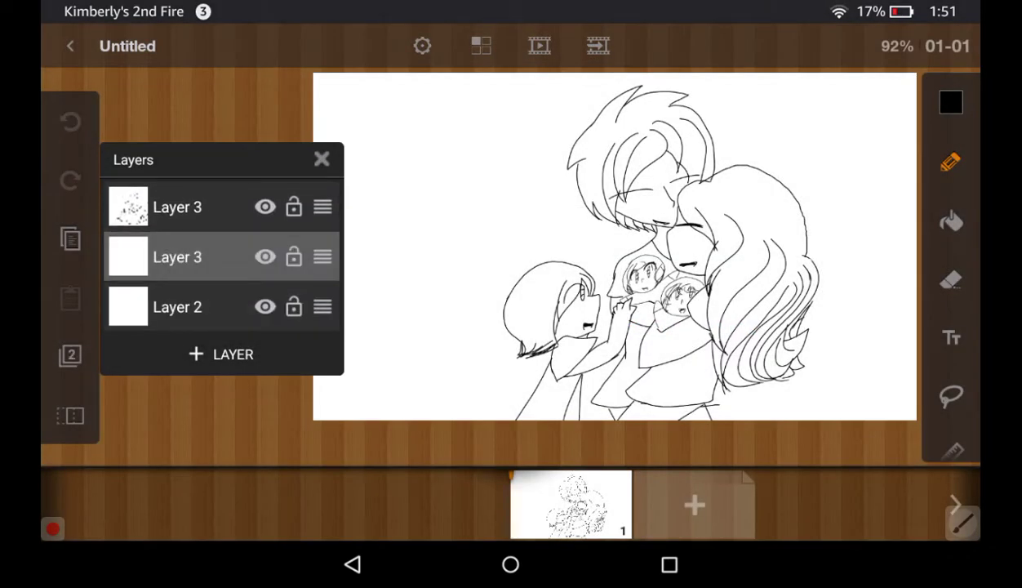
left_click(322, 159)
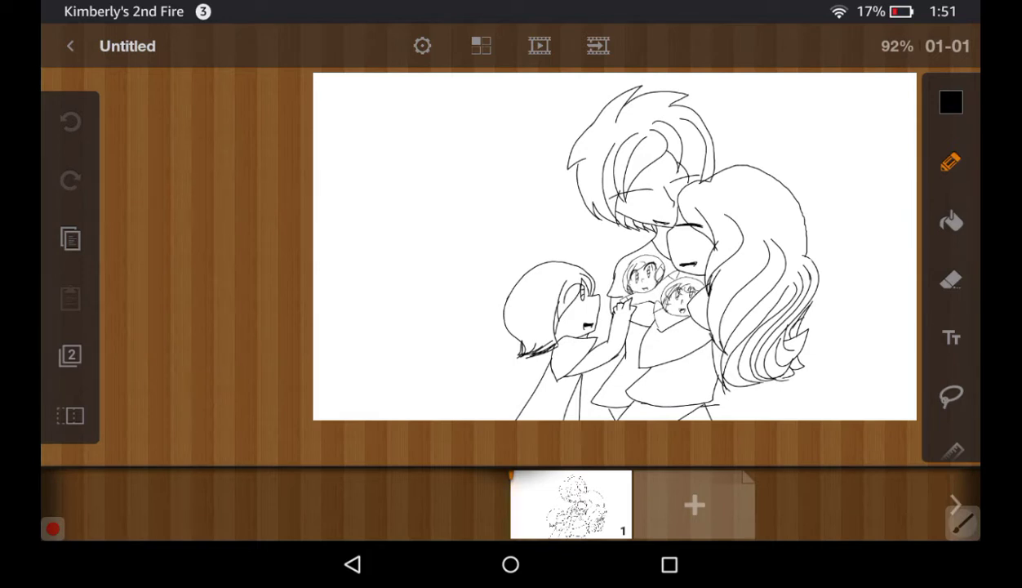
left_click(951, 102)
Pick pale yellow and widen the pencil to about 4.2
left_click(705, 375)
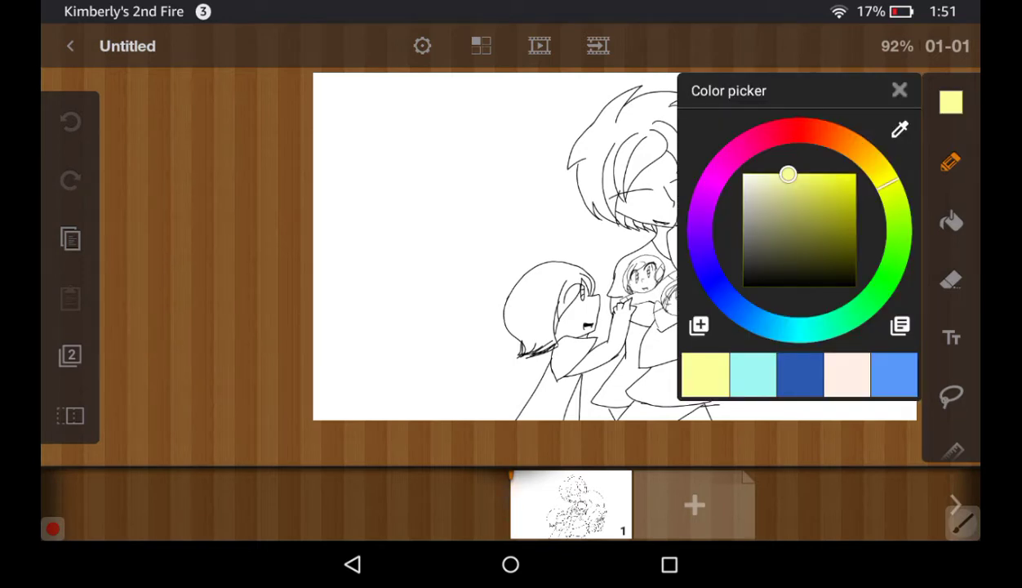
left_click(899, 90)
left_click(951, 162)
left_click_drag(726, 327, 743, 327)
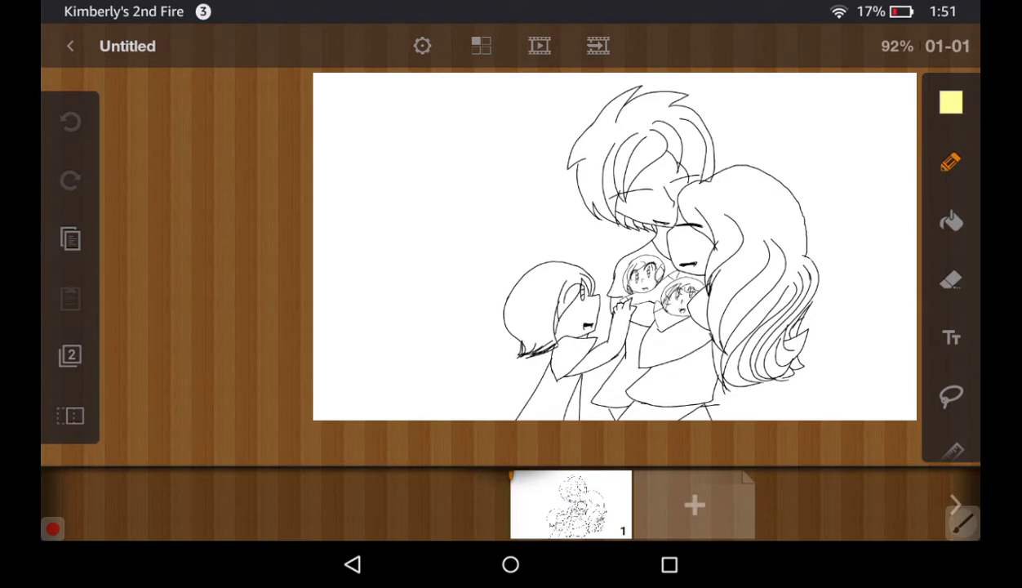
scroll(817, 270, "up", 2)
scroll(817, 270, "up", 2)
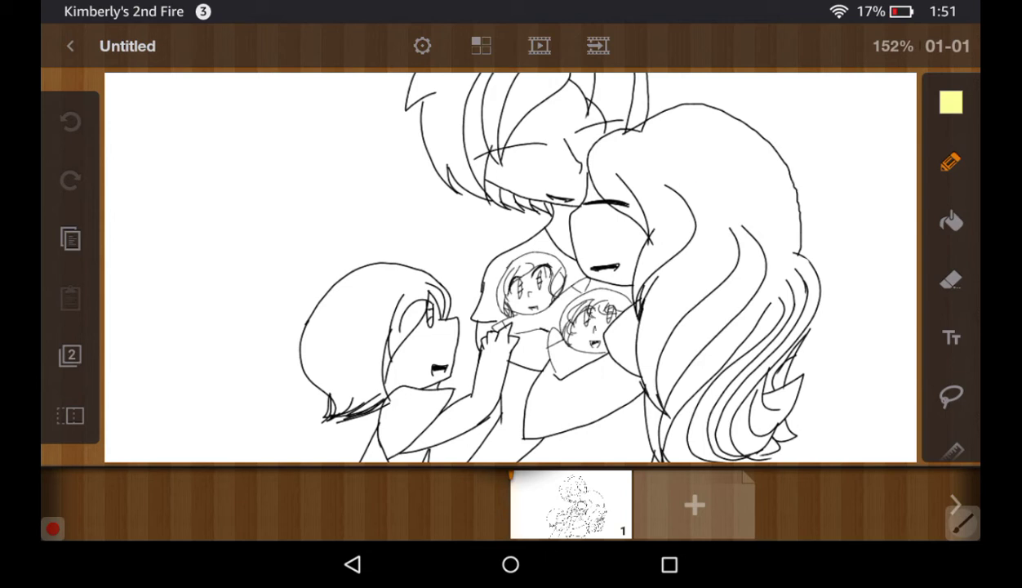
left_click_drag(674, 176, 675, 295)
left_click(950, 162)
left_click_drag(737, 327, 788, 327)
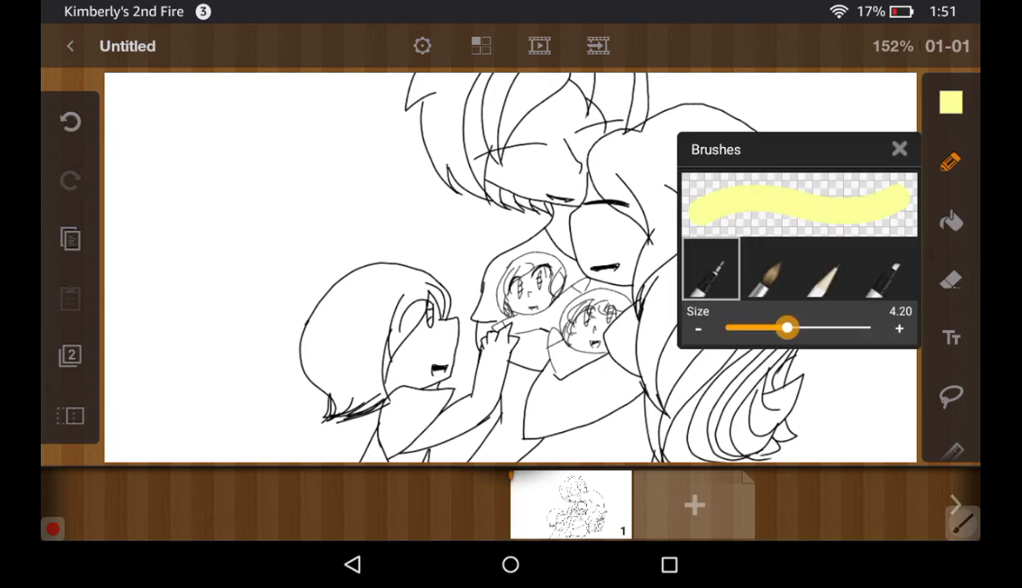
left_click(899, 149)
Paint pale yellow over the woman's hair, its right side, lower strands and top
left_click_drag(702, 163, 686, 314)
left_click_drag(694, 188, 711, 363)
left_click_drag(730, 192, 734, 327)
left_click_drag(743, 208, 751, 351)
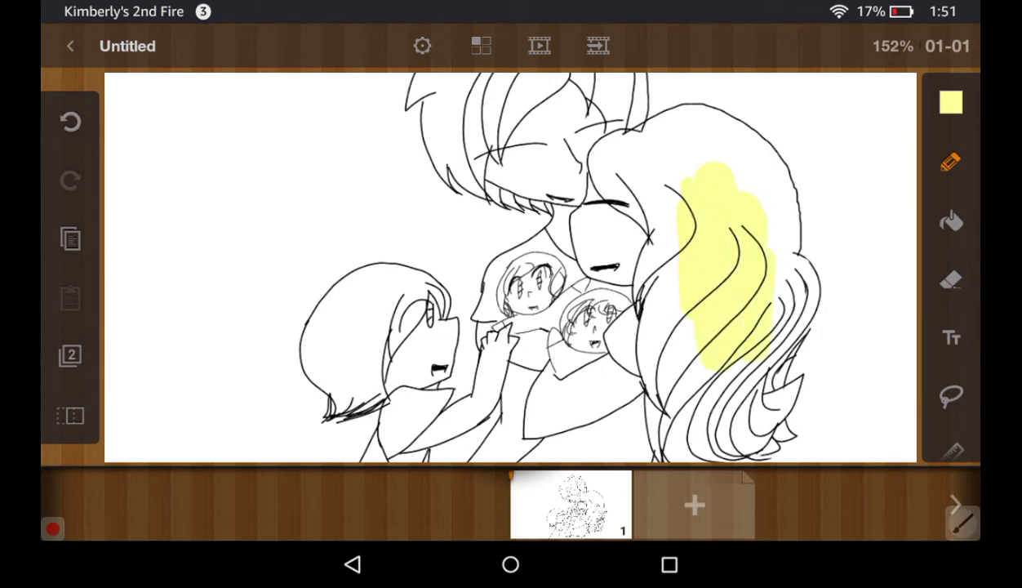
left_click_drag(755, 224, 767, 351)
mouse_move(776, 269)
left_mouse_down()
mouse_move(776, 323)
mouse_move(796, 343)
left_mouse_up()
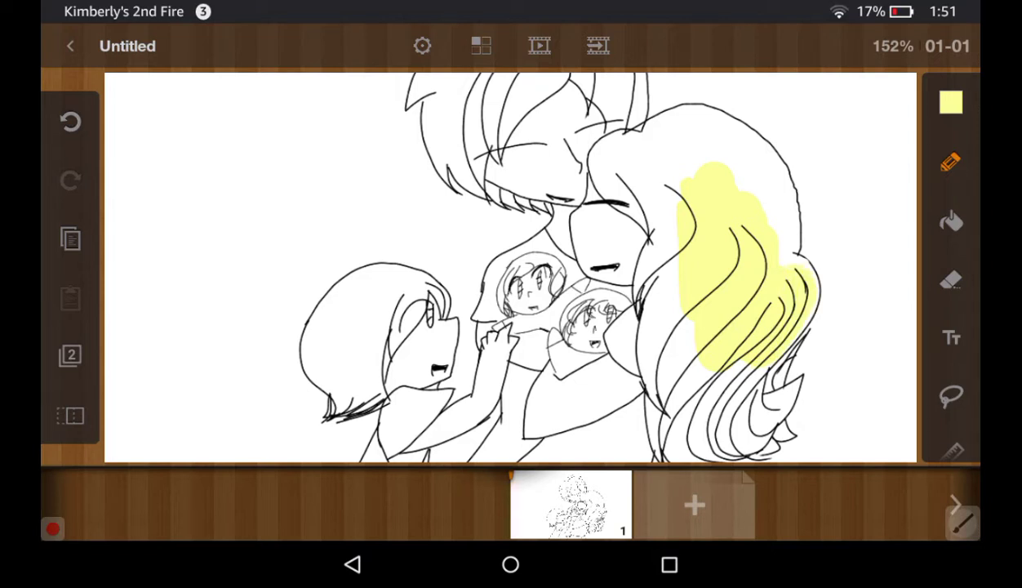
left_click_drag(768, 258, 793, 252)
mouse_move(694, 360)
left_mouse_down()
mouse_move(726, 404)
mouse_move(723, 417)
left_mouse_up()
mouse_move(759, 366)
left_mouse_down()
mouse_move(744, 407)
mouse_move(769, 366)
left_mouse_up()
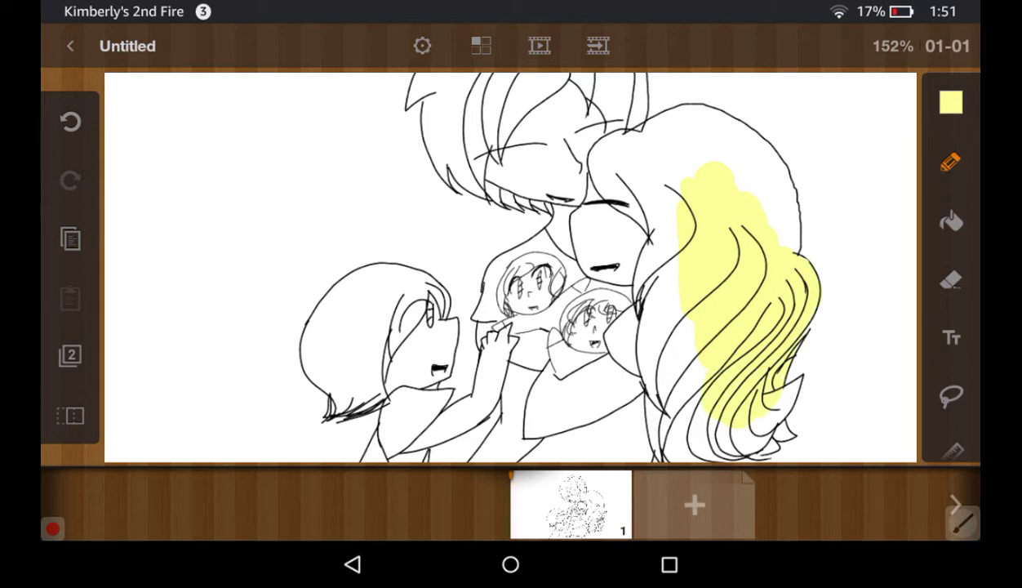
mouse_move(710, 237)
left_mouse_down()
mouse_move(772, 151)
mouse_move(779, 243)
left_mouse_up()
left_click_drag(702, 184, 767, 138)
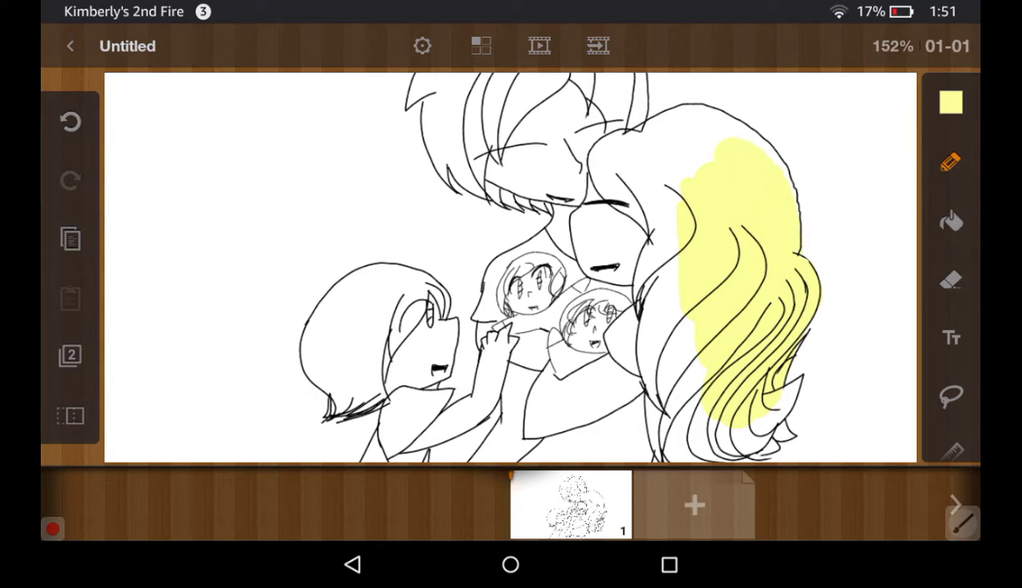
Extend the yellow across the upper hair and down its left edge
scroll(510, 269, "up", 3)
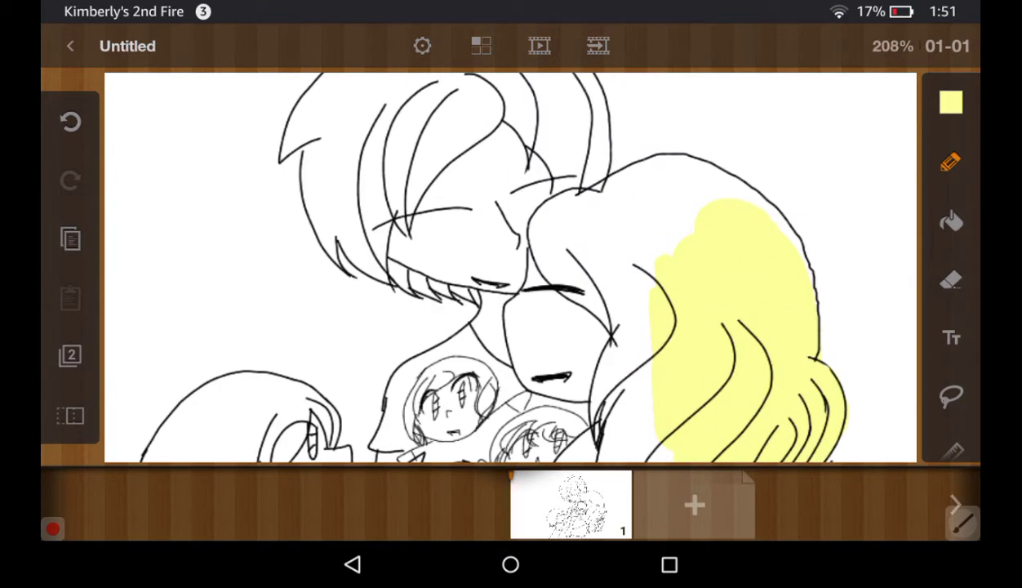
left_click_drag(759, 249, 784, 211)
mouse_move(653, 238)
left_mouse_down()
mouse_move(755, 189)
mouse_move(604, 192)
left_mouse_up()
left_click_drag(653, 204, 576, 278)
left_click_drag(661, 159, 564, 253)
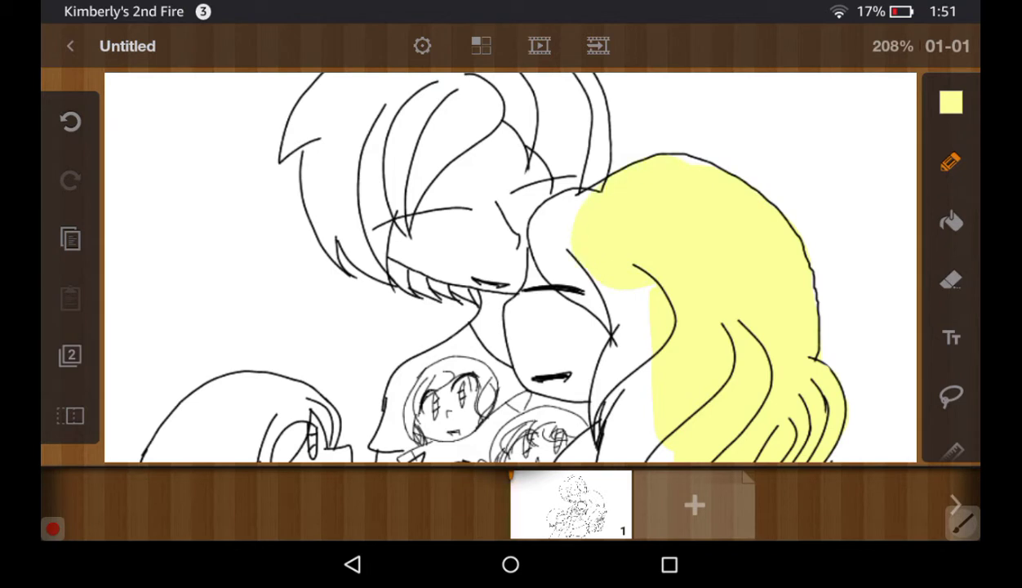
left_click_drag(665, 159, 688, 155)
mouse_move(567, 203)
left_mouse_down()
mouse_move(555, 239)
mouse_move(535, 241)
mouse_move(526, 257)
mouse_move(523, 239)
mouse_move(593, 292)
mouse_move(633, 306)
mouse_move(635, 349)
mouse_move(613, 399)
left_mouse_up()
Fill the white area at the hair's lower left with yellow
left_click_drag(551, 378, 621, 253)
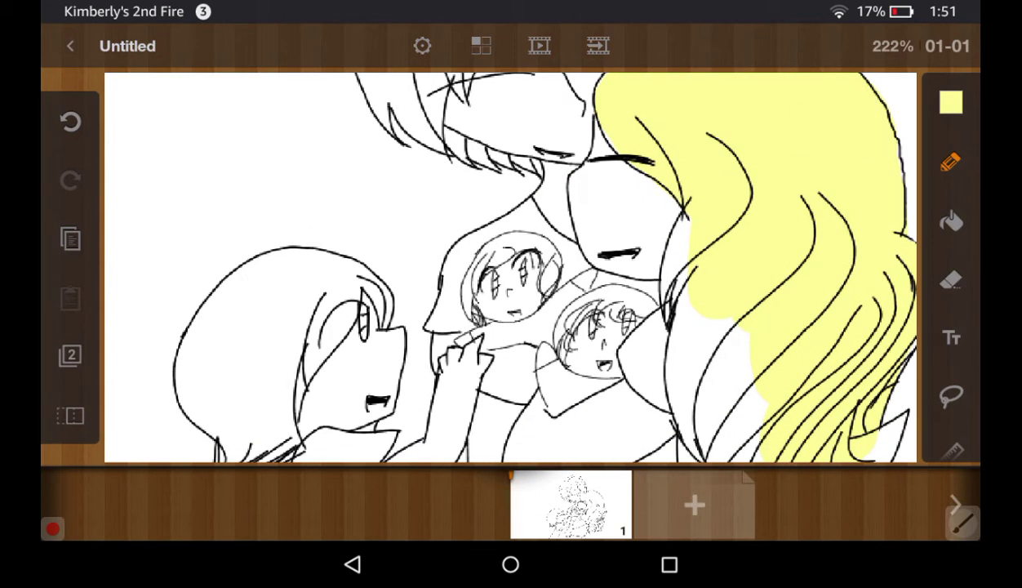
left_click_drag(702, 241, 663, 326)
left_click_drag(668, 217, 648, 293)
mouse_move(663, 331)
left_mouse_down()
mouse_move(699, 335)
mouse_move(707, 420)
left_mouse_up()
left_click_drag(723, 312, 714, 396)
left_click_drag(686, 449, 726, 401)
left_click_drag(735, 359, 747, 449)
Fill the remaining white gaps in the lower hair and its lower-right tips
left_click_drag(506, 376, 517, 208)
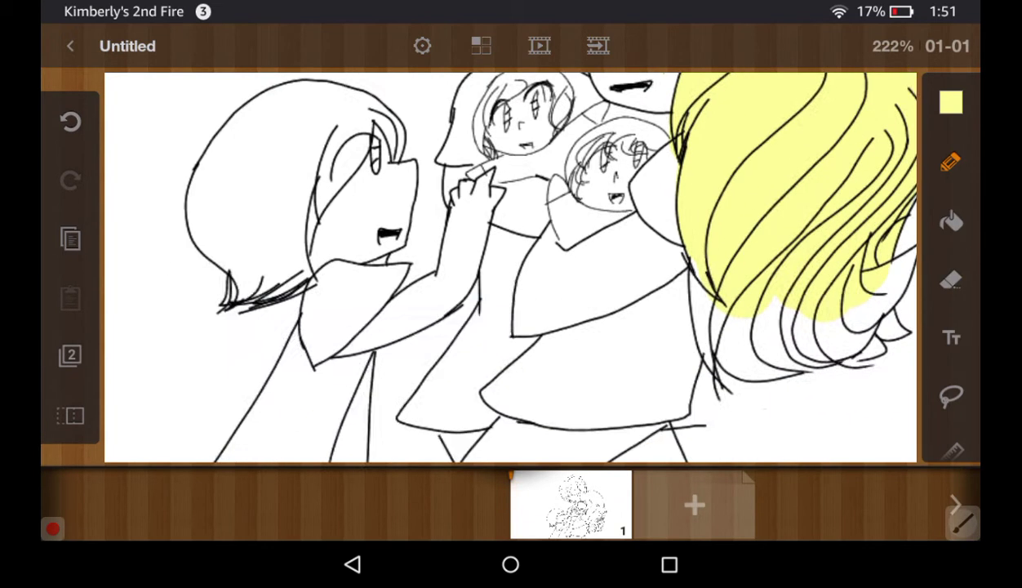
mouse_move(686, 286)
left_mouse_down()
mouse_move(731, 339)
mouse_move(731, 355)
left_mouse_up()
left_click_drag(759, 296, 715, 363)
left_click_drag(796, 309, 710, 369)
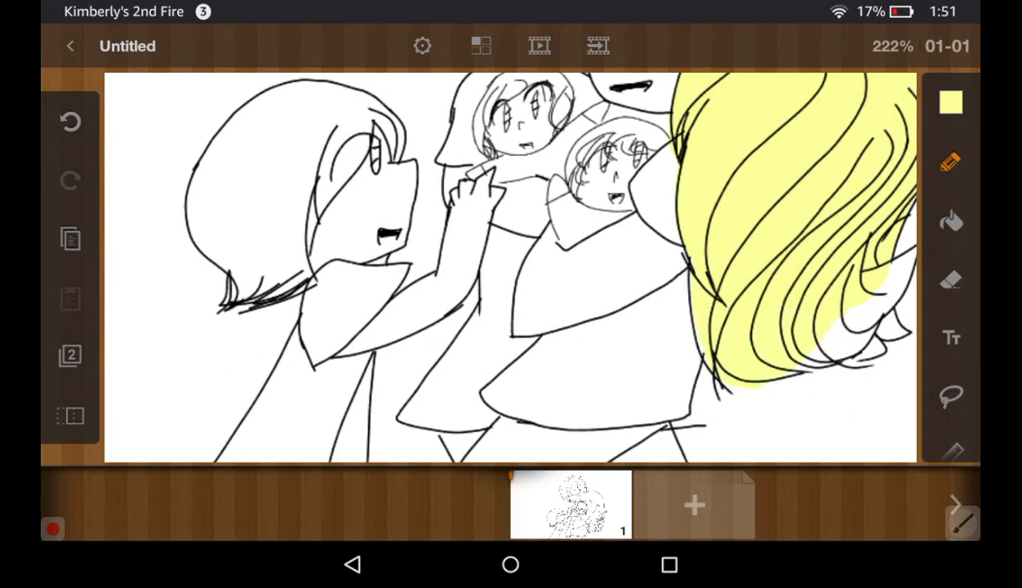
mouse_move(864, 290)
left_mouse_down()
mouse_move(796, 349)
mouse_move(892, 255)
left_mouse_up()
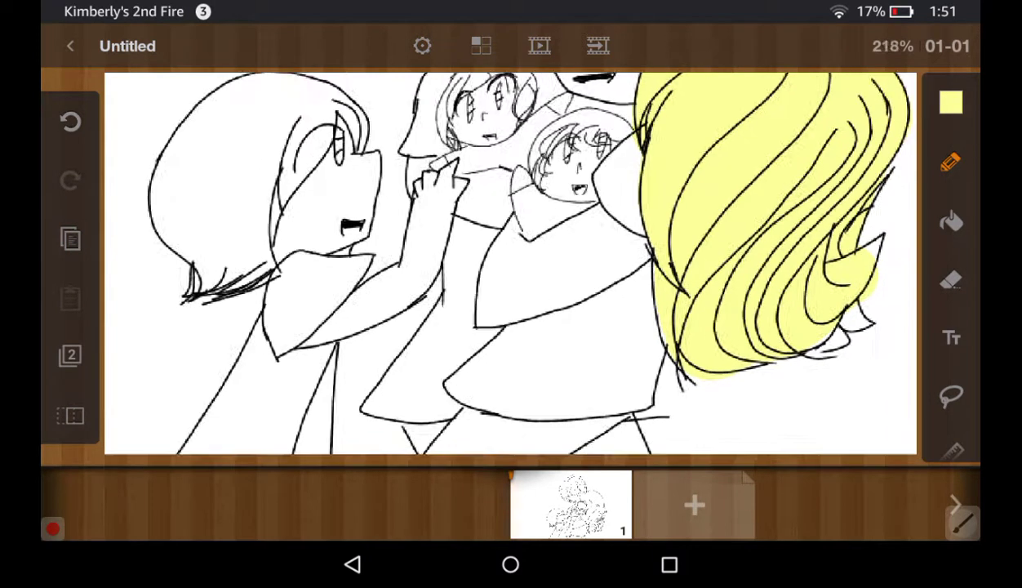
scroll(510, 269, "up", 2)
left_click_drag(694, 298, 747, 347)
left_click_drag(755, 285, 763, 322)
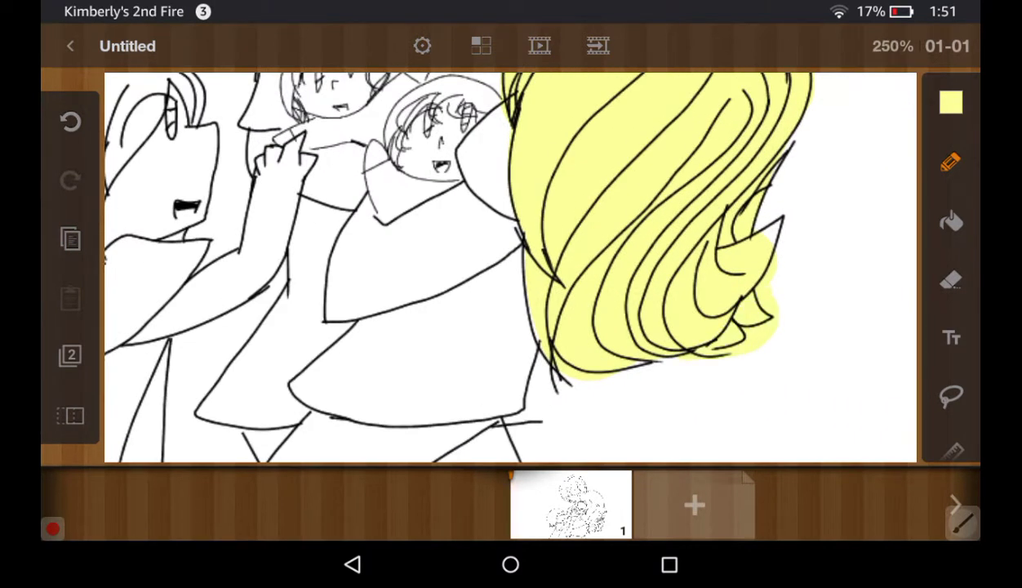
Erase yellow spilling past the hair tips, touching up the fill between erasures
left_click(951, 280)
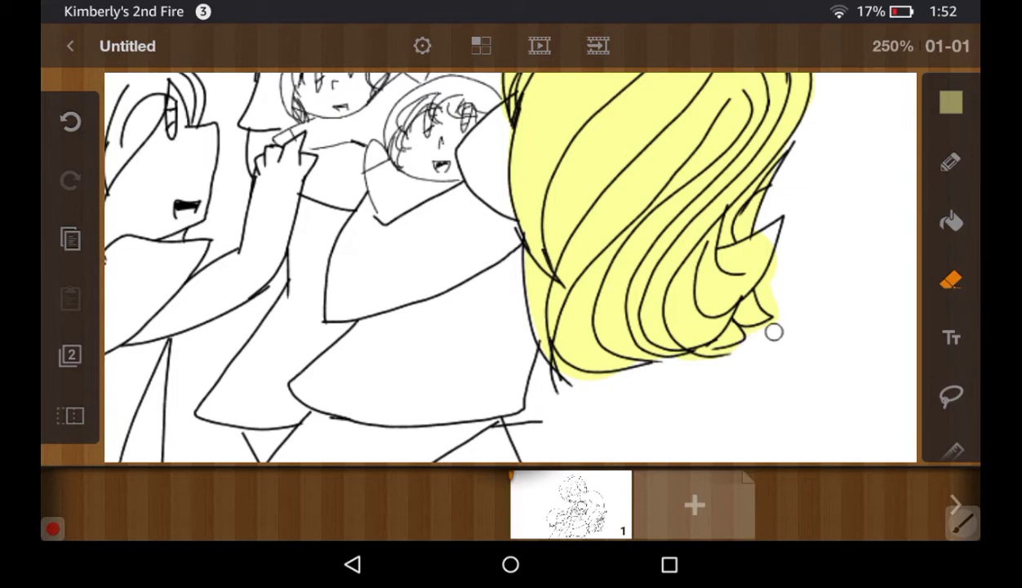
mouse_move(774, 332)
left_mouse_down()
mouse_move(801, 292)
mouse_move(798, 258)
mouse_move(773, 267)
mouse_move(764, 298)
mouse_move(755, 229)
left_mouse_up()
left_click(951, 161)
left_click_drag(768, 265, 750, 214)
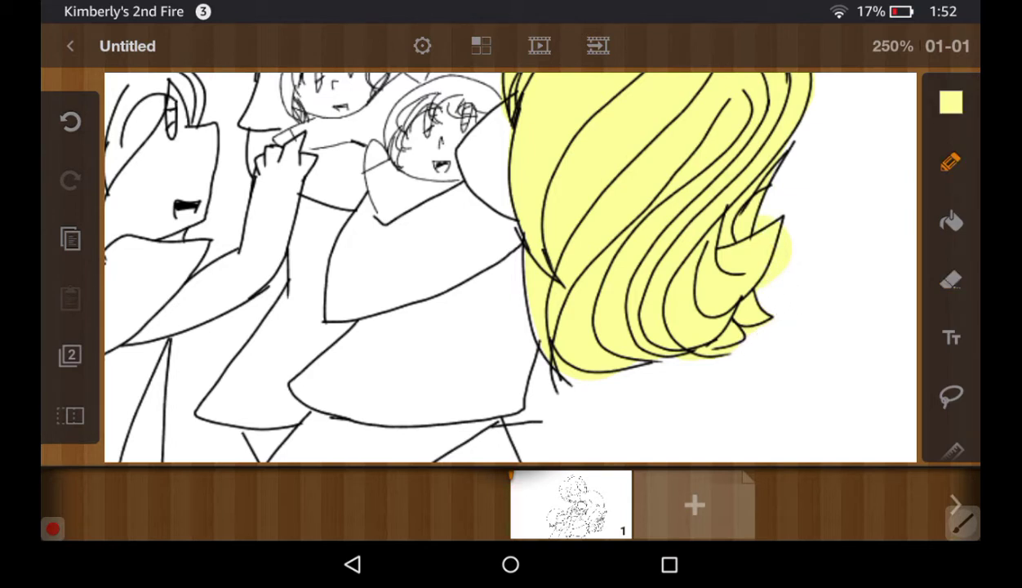
left_click(951, 280)
mouse_move(776, 285)
left_mouse_down()
mouse_move(784, 250)
mouse_move(769, 205)
mouse_move(789, 205)
mouse_move(782, 193)
left_mouse_up()
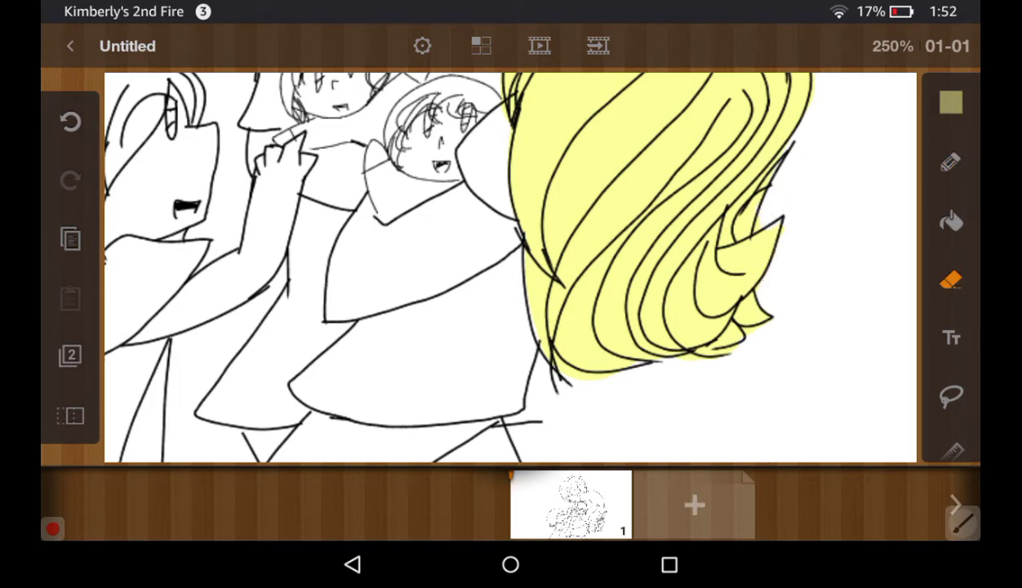
Zoom out to review the yellow hair, then move the view to the babies' faces
scroll(510, 267, "down", 3)
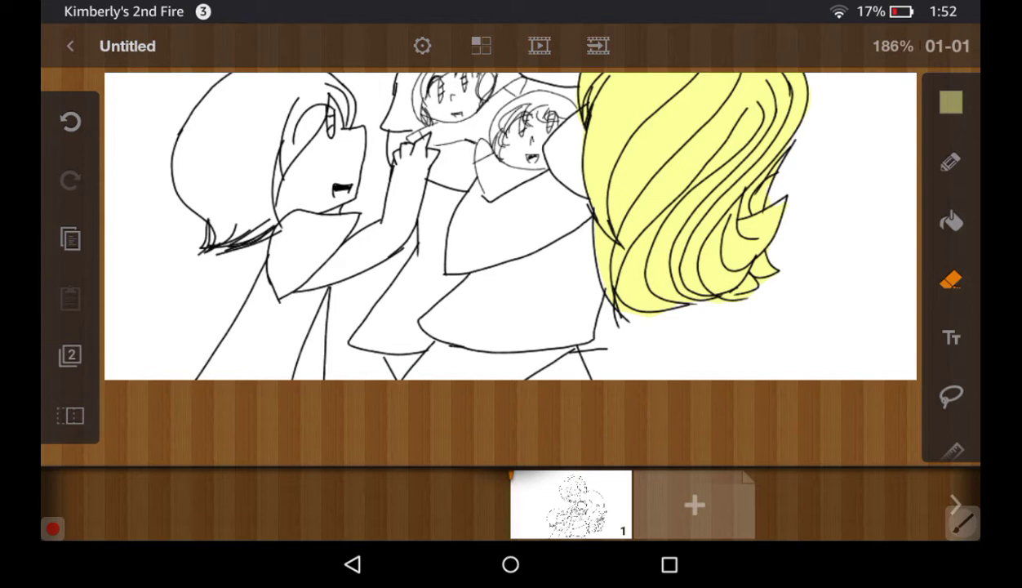
scroll(510, 226, "down", 3)
scroll(511, 226, "down", 2)
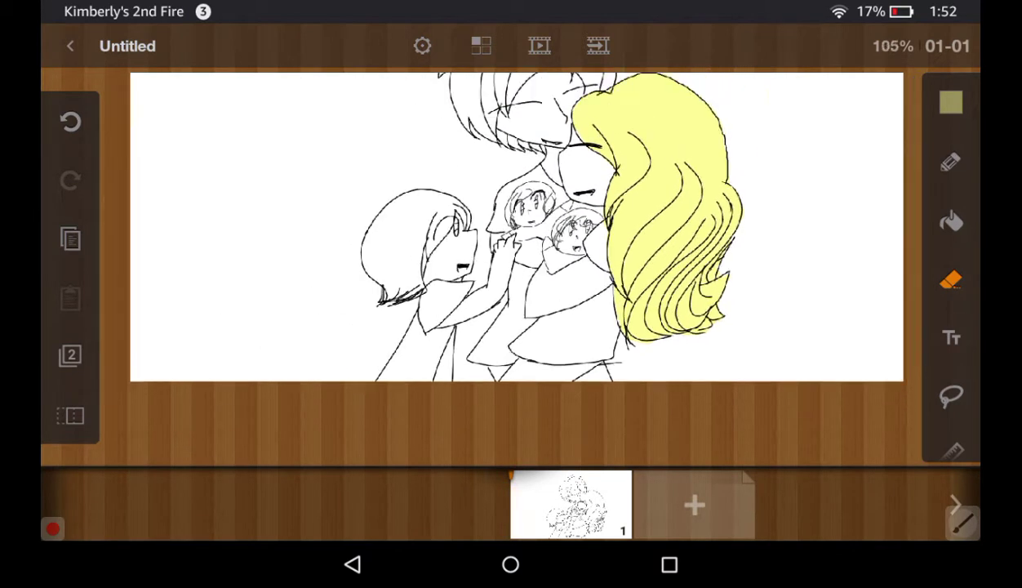
scroll(510, 226, "down", 1)
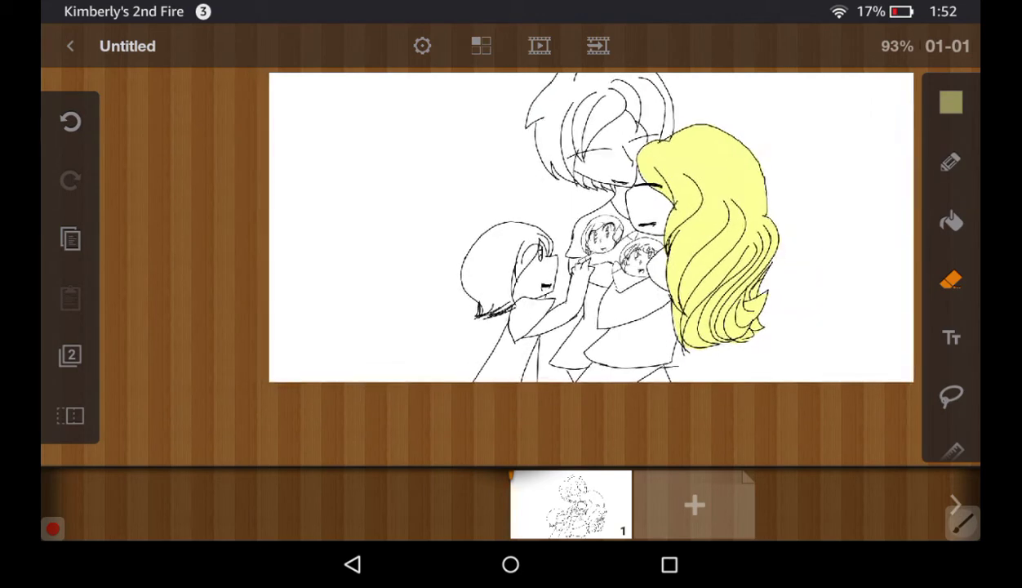
scroll(555, 245, "up", 3)
scroll(555, 245, "up", 1)
scroll(653, 245, "up", 1)
scroll(653, 245, "up", 3)
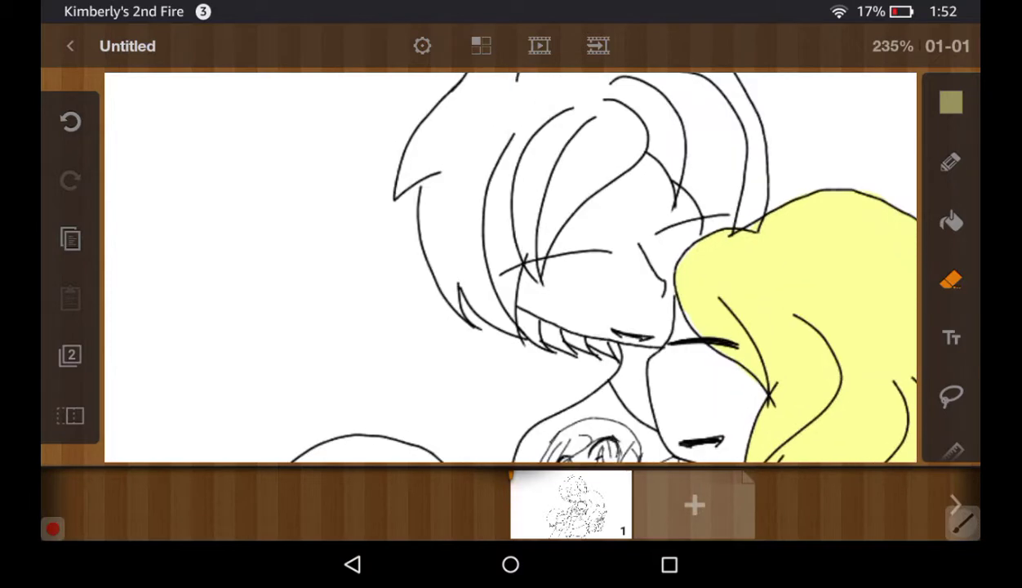
scroll(653, 245, "up", 2)
scroll(654, 245, "up", 2)
left_click_drag(658, 412, 658, 227)
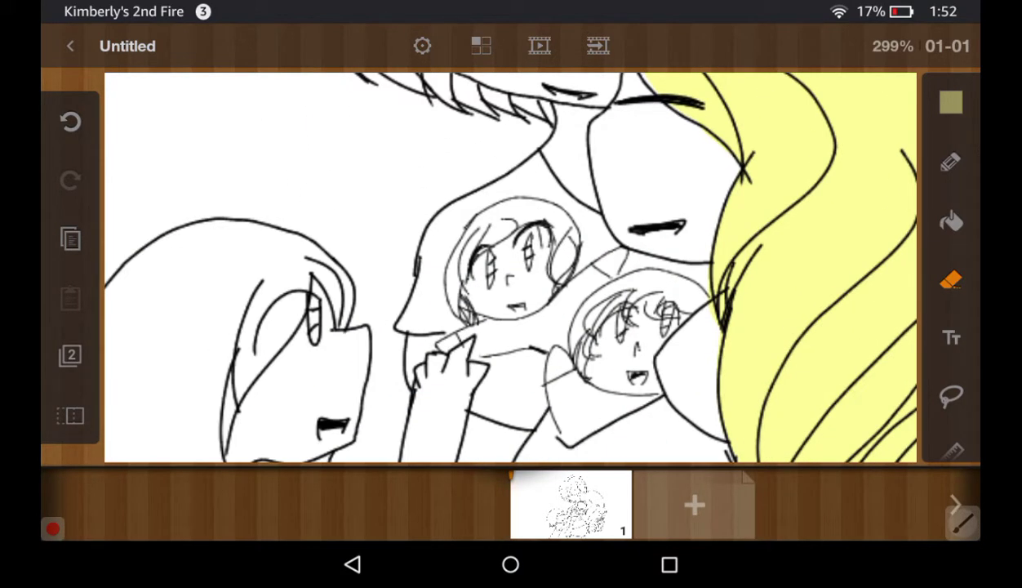
Select dark blue and shrink the brush to about 0.6
left_click(952, 102)
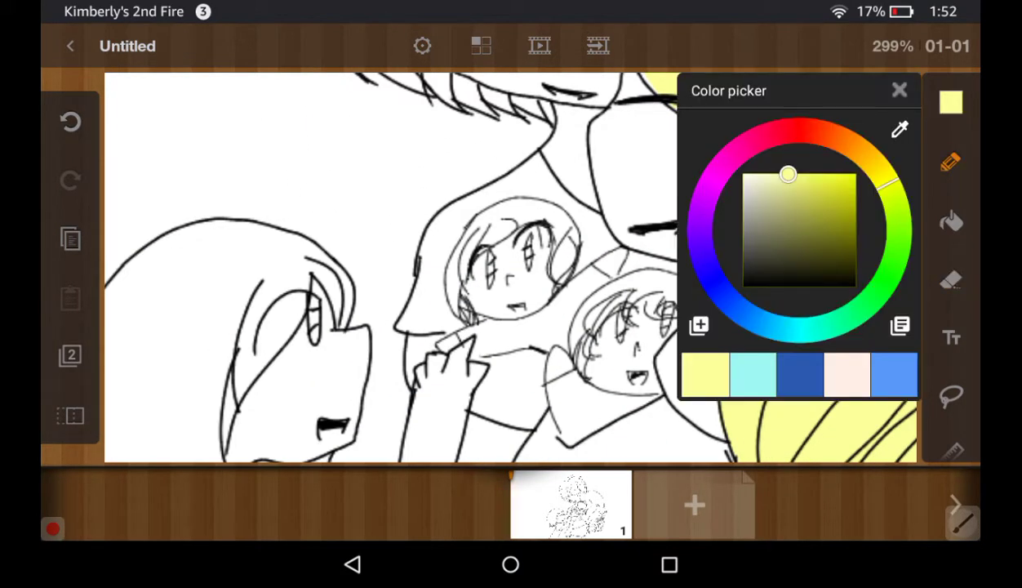
left_click(801, 374)
left_click(900, 90)
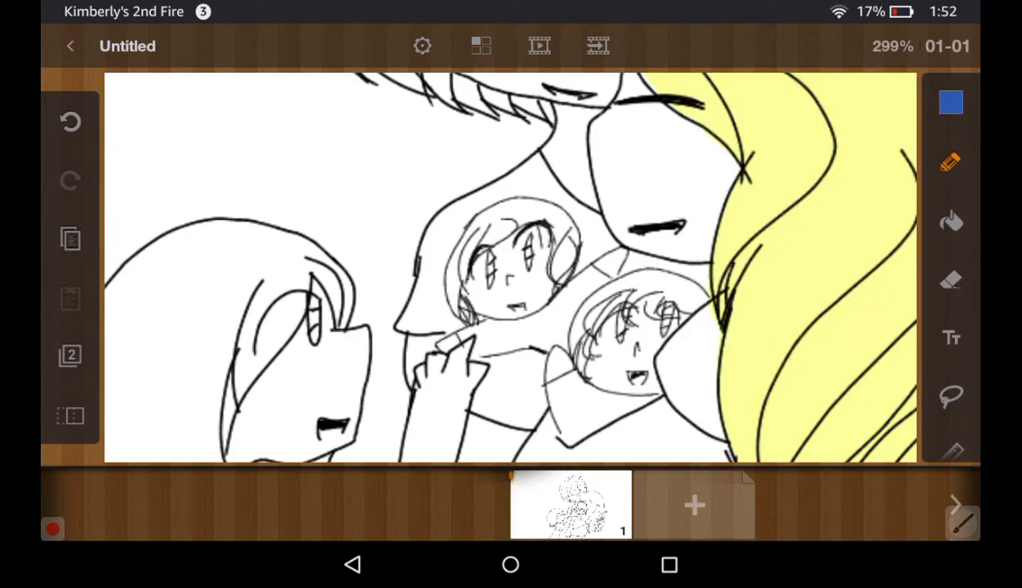
left_click(951, 162)
left_click_drag(787, 327, 735, 328)
left_click(900, 148)
Paint the pointed collar solid blue out to its outlines
scroll(510, 269, "up", 5)
left_click_drag(790, 235, 759, 285)
mouse_move(784, 216)
left_mouse_down()
mouse_move(747, 286)
mouse_move(735, 278)
mouse_move(799, 188)
mouse_move(774, 322)
left_mouse_up()
left_click_drag(788, 245, 772, 353)
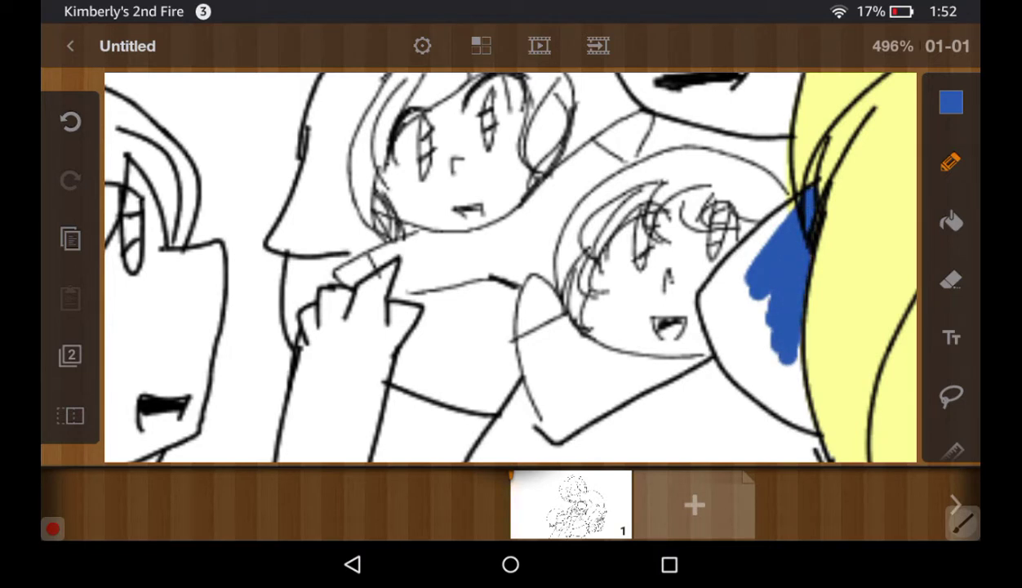
left_click_drag(779, 198, 714, 279)
left_click_drag(726, 236, 702, 319)
mouse_move(702, 249)
left_mouse_down()
mouse_move(726, 298)
mouse_move(686, 298)
mouse_move(776, 408)
left_mouse_up()
left_click_drag(788, 326, 764, 424)
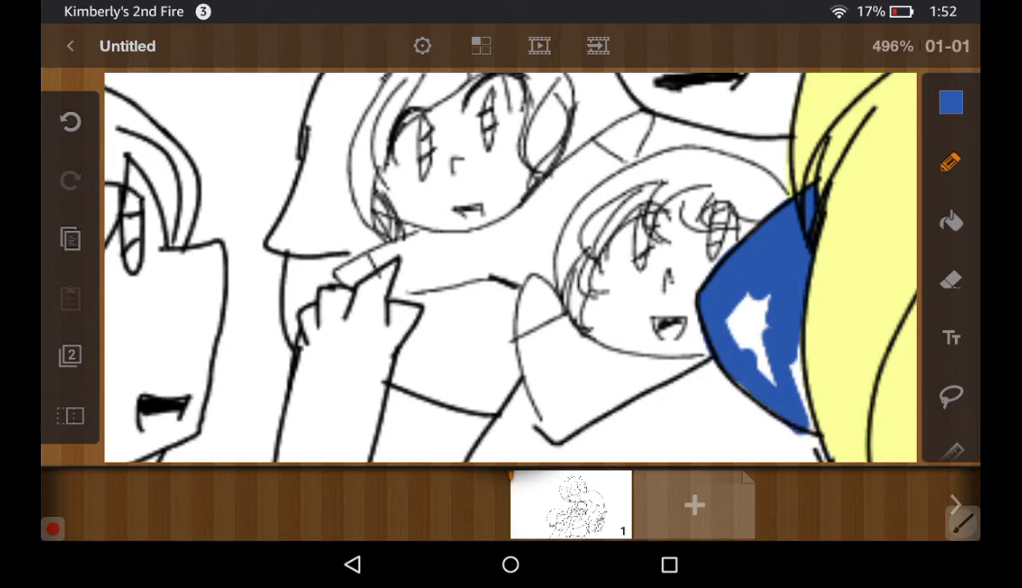
left_click_drag(796, 351, 785, 428)
mouse_move(751, 290)
left_mouse_down()
mouse_move(753, 317)
mouse_move(785, 369)
mouse_move(747, 377)
mouse_move(718, 363)
left_mouse_up()
mouse_move(714, 306)
left_mouse_down()
mouse_move(711, 334)
mouse_move(739, 176)
left_mouse_up()
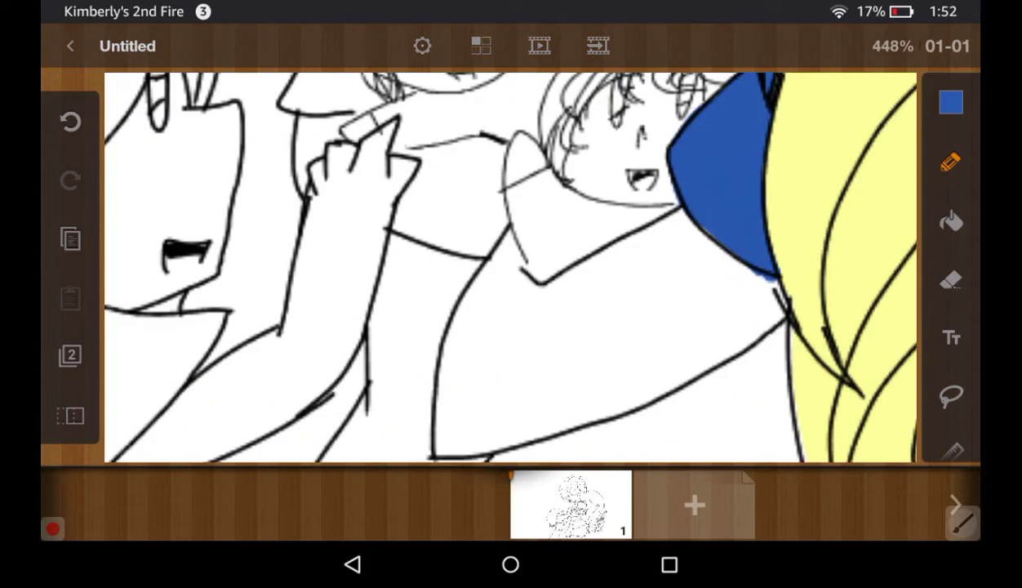
Erase stray blue below the collar, widen the brush to about 2.7, and undo an accidental stroke
left_click(952, 280)
left_click_drag(757, 308, 764, 271)
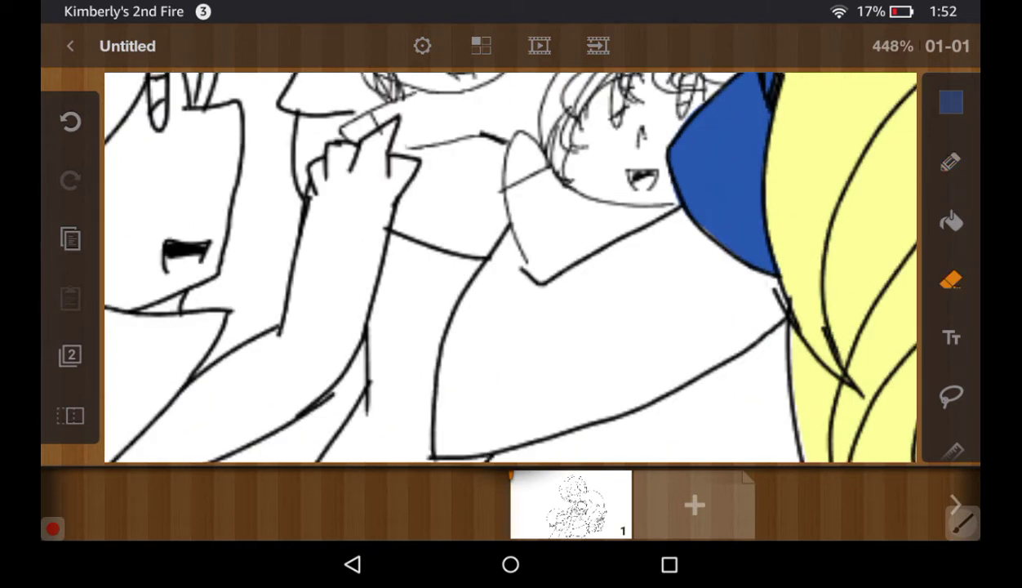
left_click(951, 280)
left_click(952, 162)
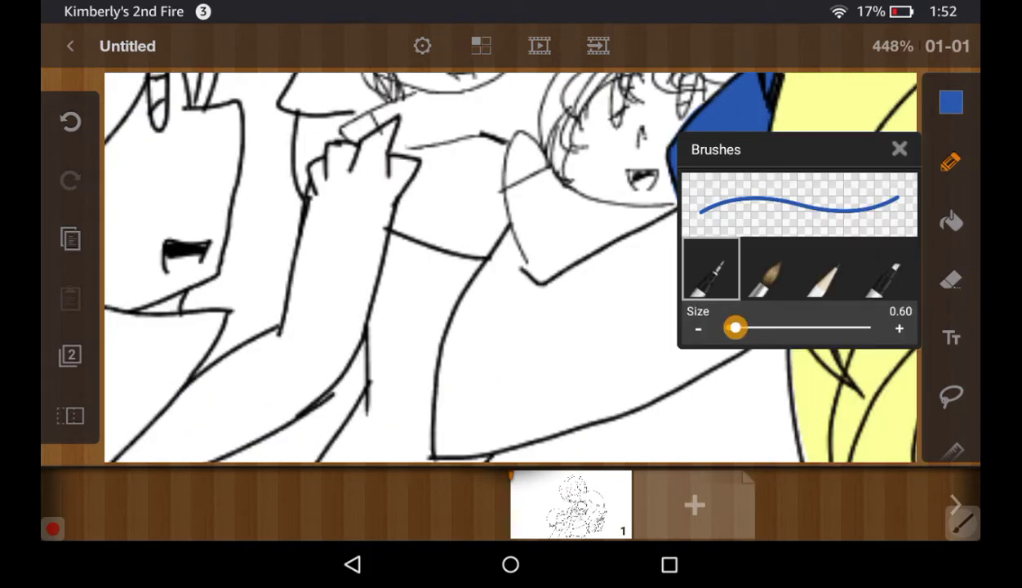
left_click_drag(735, 327, 765, 328)
left_click_drag(905, 78, 886, 119)
left_click(70, 121)
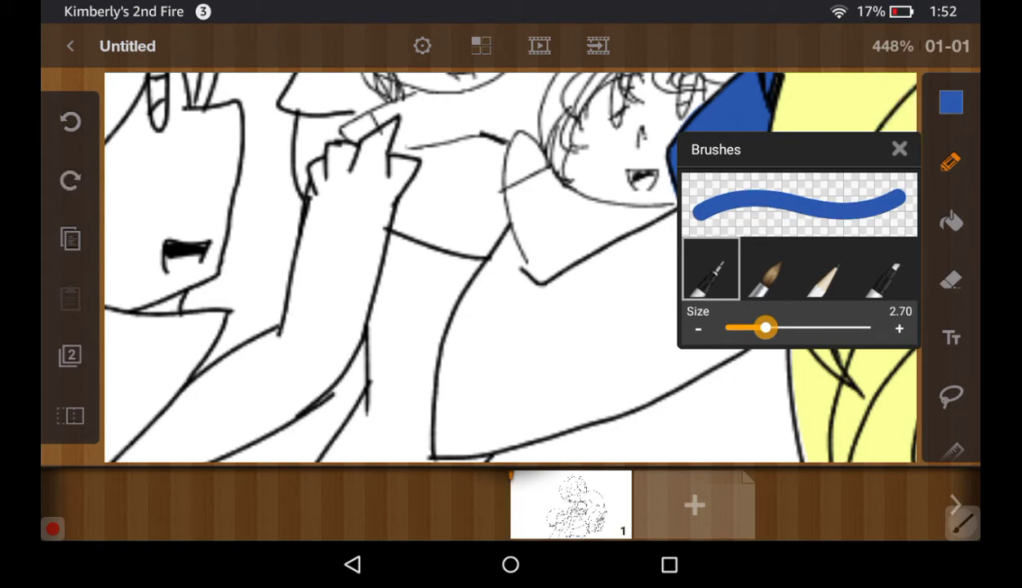
left_click(899, 148)
Fill the large shirt shape with thick blue strokes to its upper and bottom outlines
left_click_drag(489, 367, 563, 218)
left_click_drag(563, 327, 572, 204)
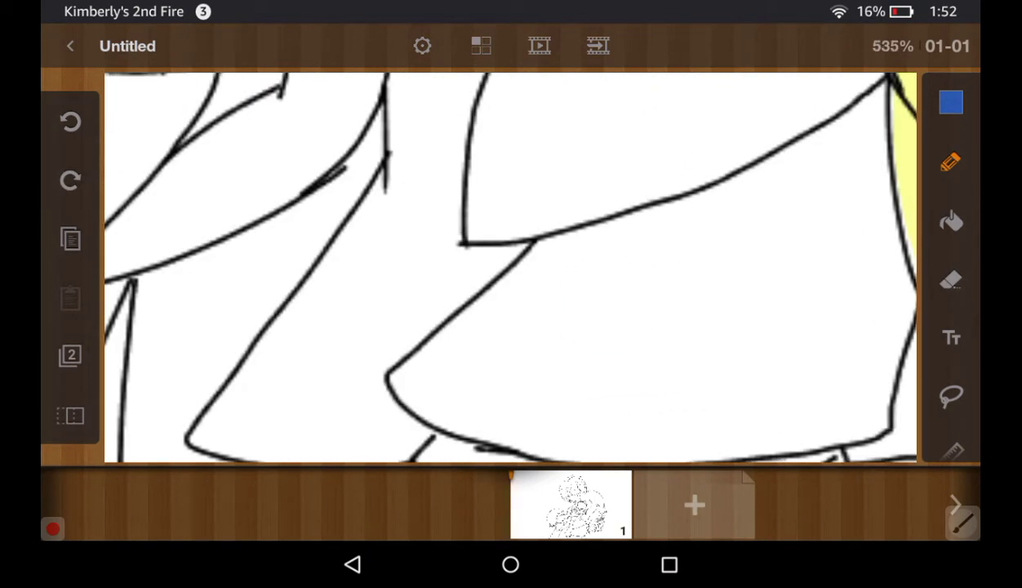
mouse_move(575, 323)
left_mouse_down()
mouse_move(764, 232)
mouse_move(832, 176)
mouse_move(759, 335)
mouse_move(869, 245)
mouse_move(850, 359)
mouse_move(881, 213)
mouse_move(841, 160)
mouse_move(760, 151)
mouse_move(694, 176)
left_mouse_up()
left_click_drag(600, 245, 519, 294)
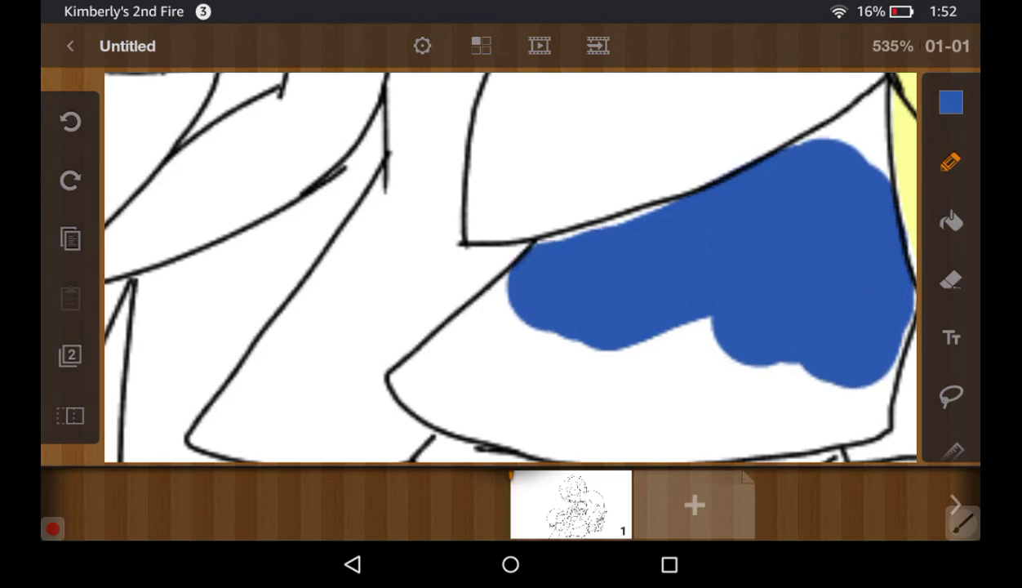
mouse_move(535, 237)
left_mouse_down()
mouse_move(665, 191)
mouse_move(502, 257)
mouse_move(432, 372)
mouse_move(767, 392)
mouse_move(800, 363)
left_mouse_up()
left_click_drag(563, 418, 670, 413)
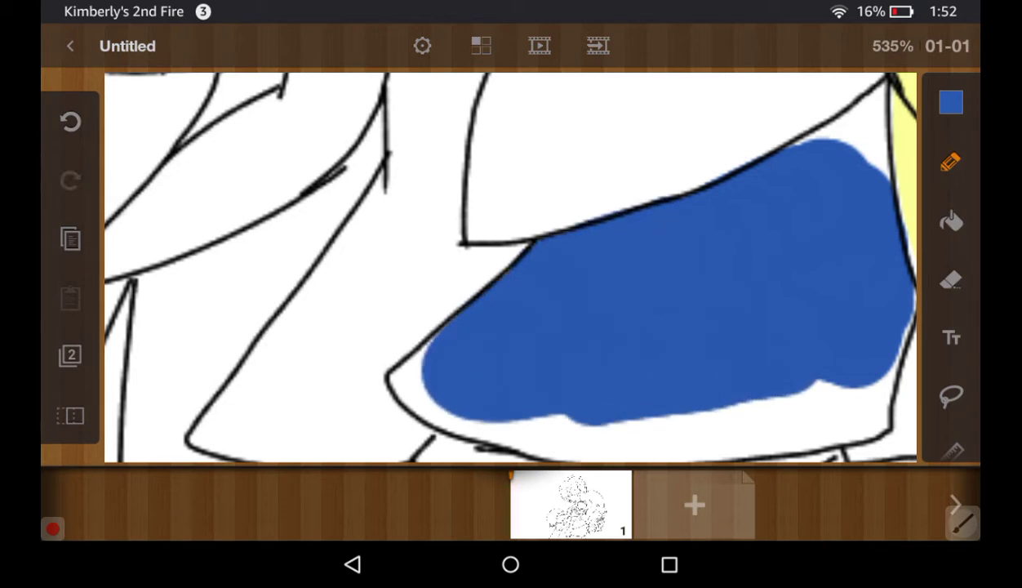
left_click_drag(572, 327, 600, 229)
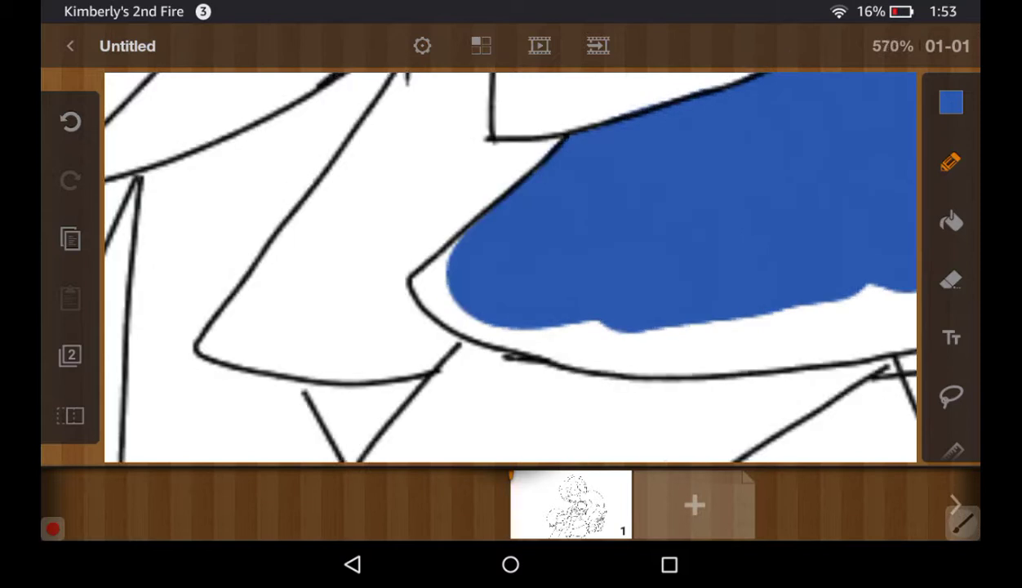
mouse_move(453, 285)
left_mouse_down()
mouse_move(531, 339)
mouse_move(808, 323)
mouse_move(817, 302)
left_mouse_up()
left_click_drag(637, 371, 861, 282)
Close the white gap along the dress's lower right edge with blue
mouse_move(572, 286)
left_mouse_down()
mouse_move(572, 266)
mouse_move(417, 232)
left_mouse_up()
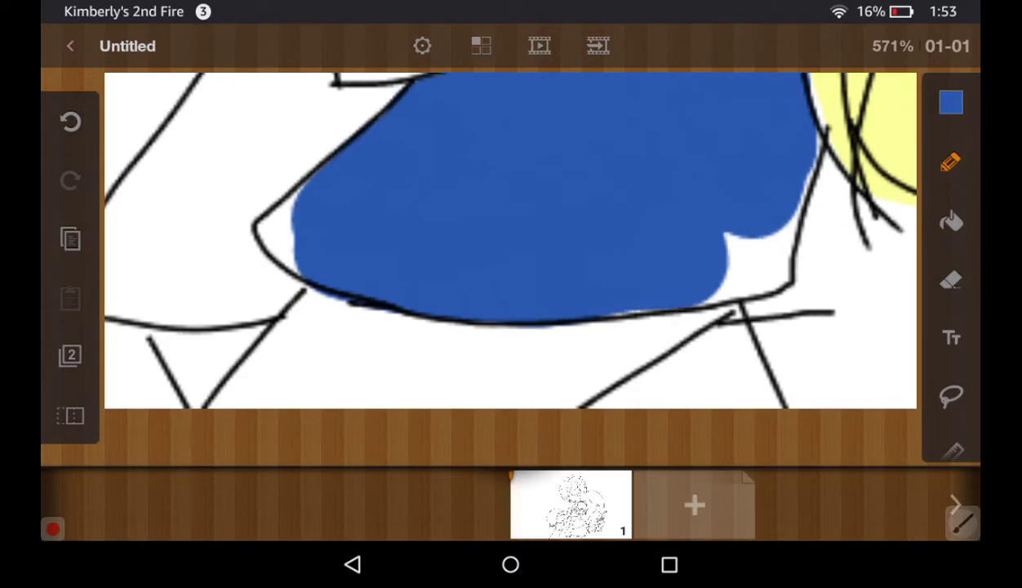
mouse_move(686, 294)
left_mouse_down()
mouse_move(751, 237)
mouse_move(796, 171)
left_mouse_up()
left_click_drag(779, 245, 808, 147)
left_click_drag(735, 285, 792, 229)
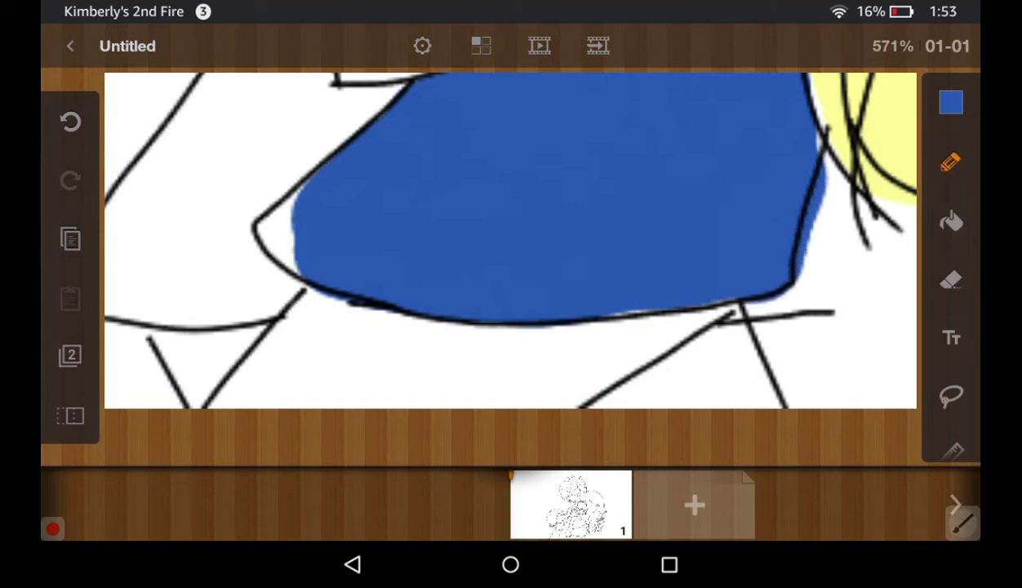
left_click_drag(808, 131, 801, 184)
left_click_drag(792, 237, 810, 227)
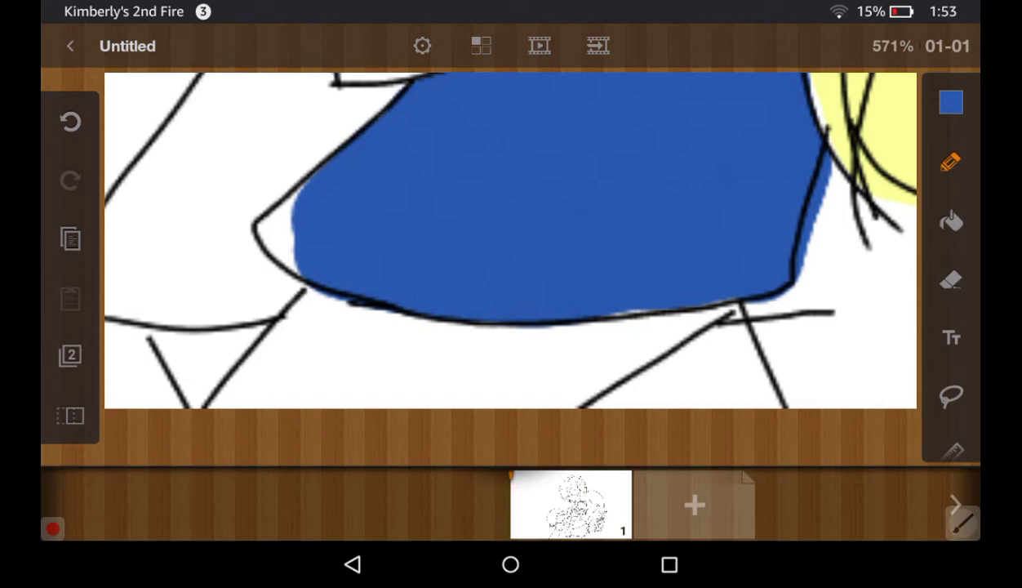
Fill the dress's left corner blue, erasing paint that spills past the left outline
left_click_drag(314, 204, 253, 237)
left_click(951, 280)
mouse_move(184, 225)
left_mouse_down()
mouse_move(223, 284)
mouse_move(421, 341)
left_mouse_up()
mouse_move(219, 280)
left_mouse_down()
mouse_move(253, 175)
mouse_move(208, 228)
mouse_move(198, 285)
mouse_move(241, 257)
left_mouse_up()
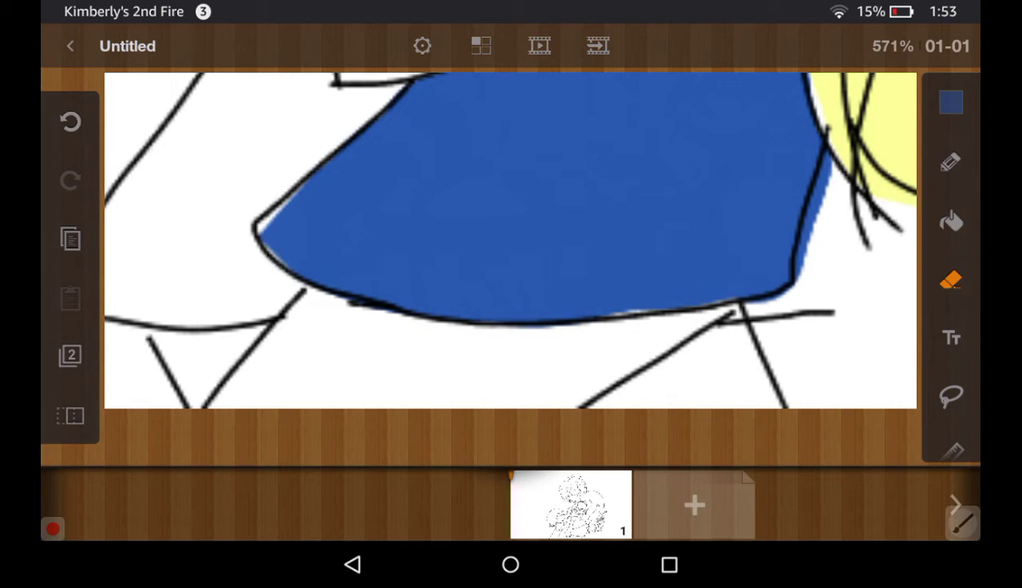
left_click(951, 161)
mouse_move(273, 214)
left_mouse_down()
mouse_move(268, 253)
mouse_move(294, 306)
mouse_move(282, 301)
left_mouse_up()
left_click(951, 280)
mouse_move(208, 244)
left_mouse_down()
mouse_move(290, 162)
mouse_move(185, 276)
left_mouse_up()
left_click(951, 162)
mouse_move(249, 241)
left_mouse_down()
mouse_move(298, 153)
mouse_move(192, 259)
mouse_move(239, 282)
mouse_move(215, 213)
left_mouse_up()
Erase blue overflow right of the outline and a stray stroke below the dress
left_click(951, 280)
mouse_move(815, 219)
left_mouse_down()
mouse_move(821, 190)
mouse_move(791, 290)
left_mouse_up()
left_click(816, 228)
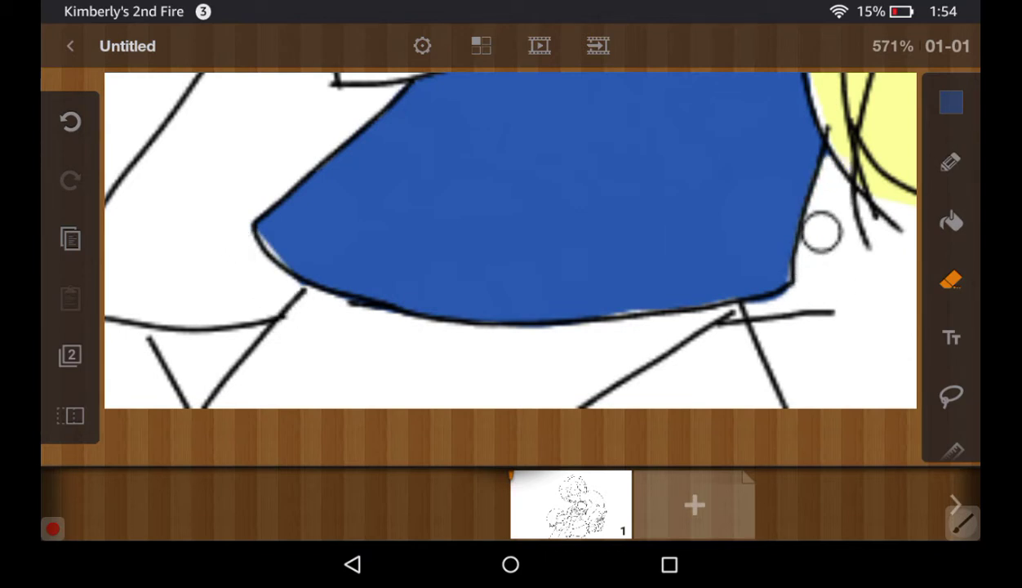
left_click(952, 161)
left_click_drag(612, 323, 657, 321)
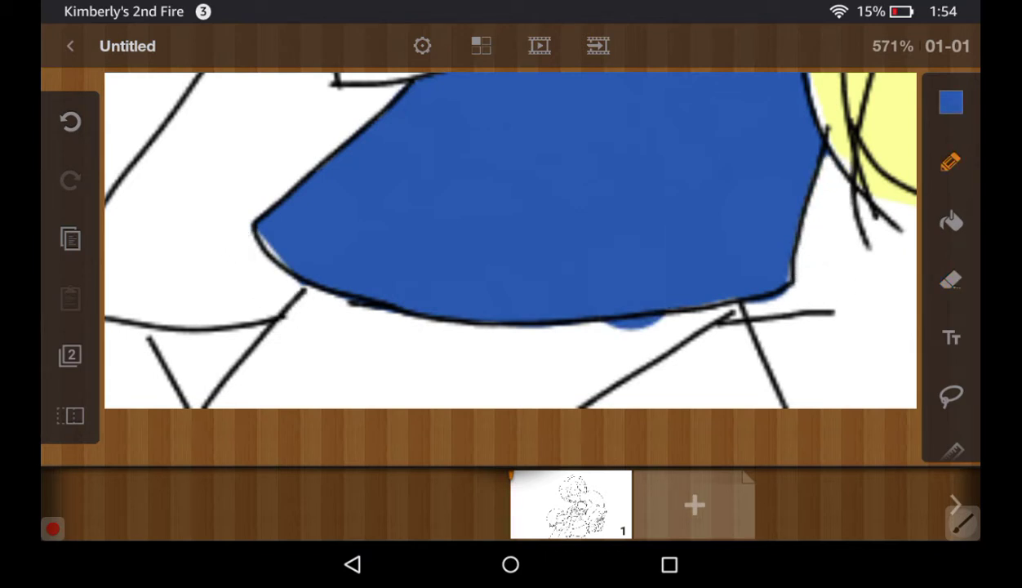
left_click(951, 280)
mouse_move(585, 331)
left_mouse_down()
mouse_move(818, 305)
mouse_move(759, 329)
left_mouse_up()
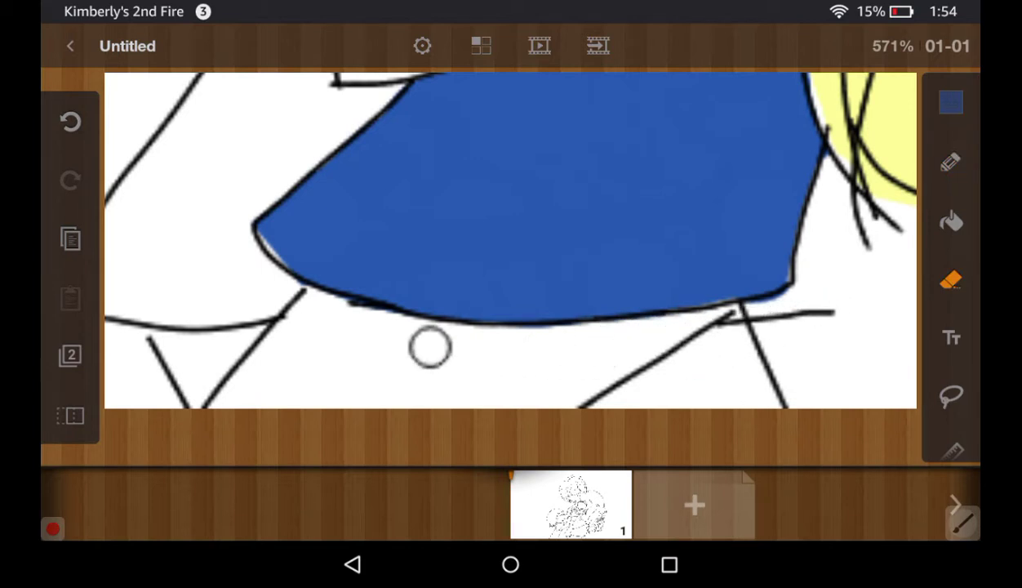
Thin the brush to 0.90 and paint blue where the dress meets the hair outline
scroll(490, 245, "down", 5)
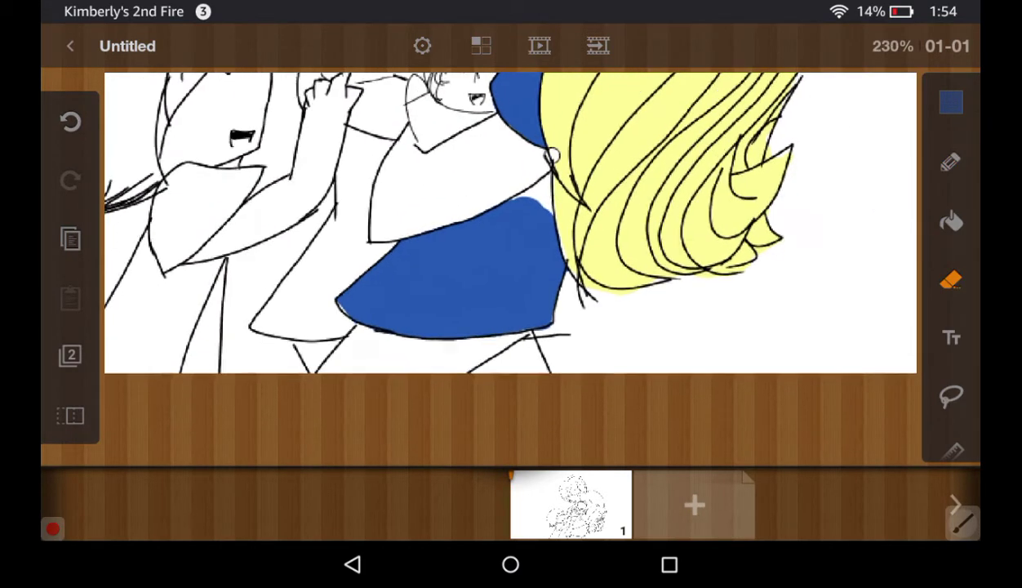
scroll(531, 229, "up", 3)
scroll(531, 228, "up", 3)
left_click(951, 162)
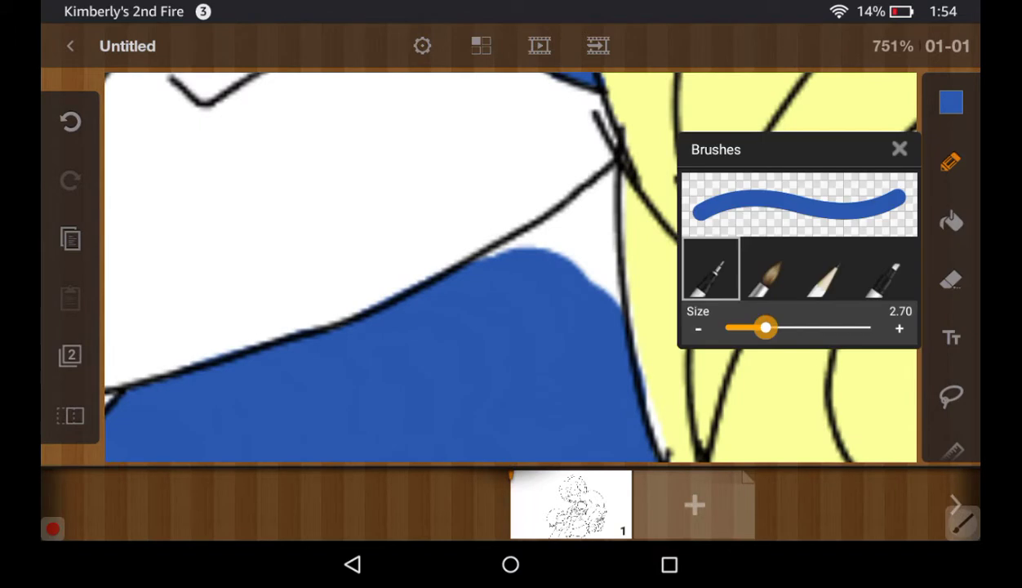
left_click_drag(765, 328, 739, 327)
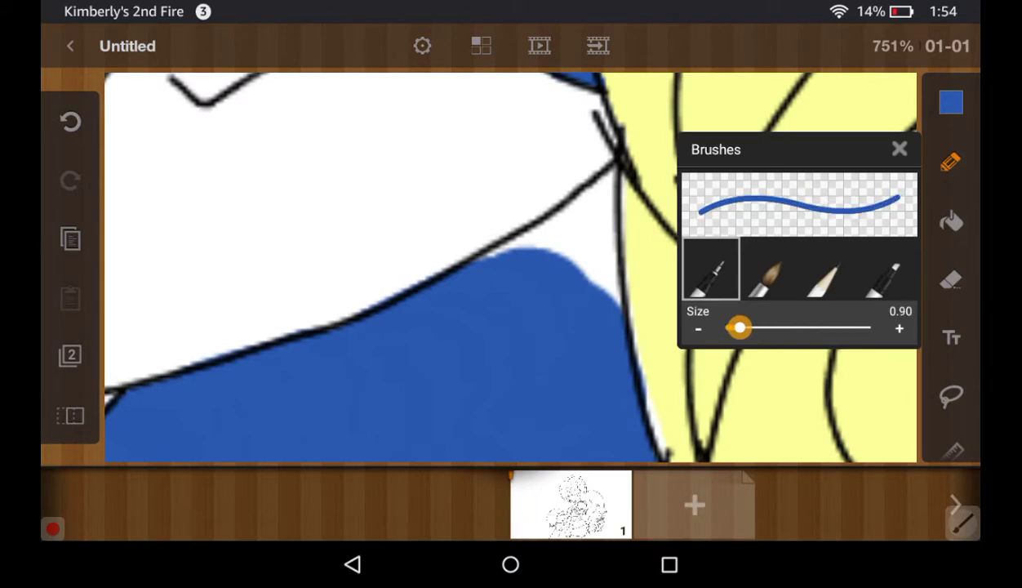
left_click(900, 148)
mouse_move(571, 245)
left_mouse_down()
mouse_move(506, 232)
mouse_move(453, 249)
left_mouse_up()
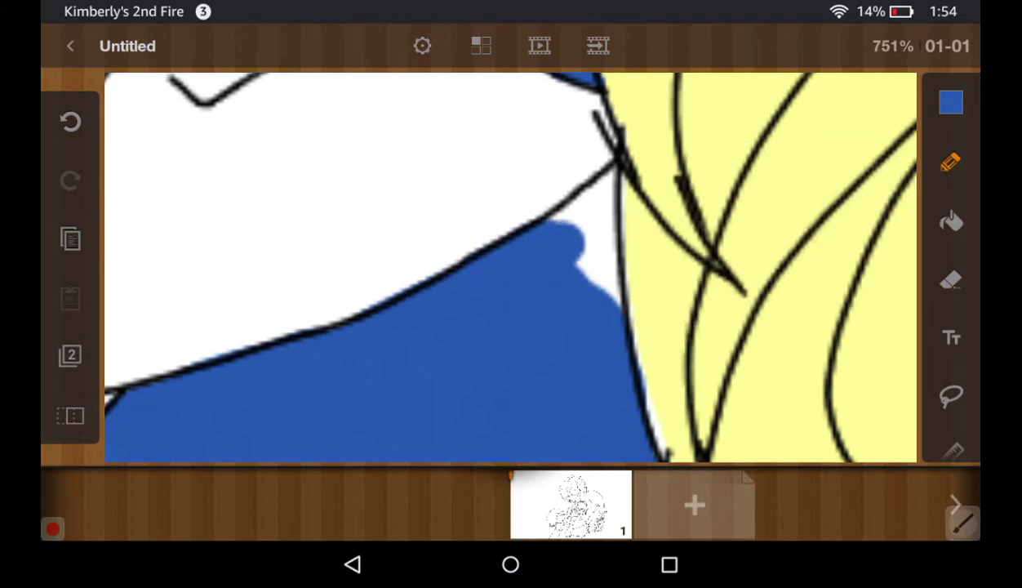
left_click_drag(539, 233, 600, 176)
mouse_move(600, 188)
left_mouse_down()
mouse_move(576, 262)
mouse_move(606, 302)
left_mouse_up()
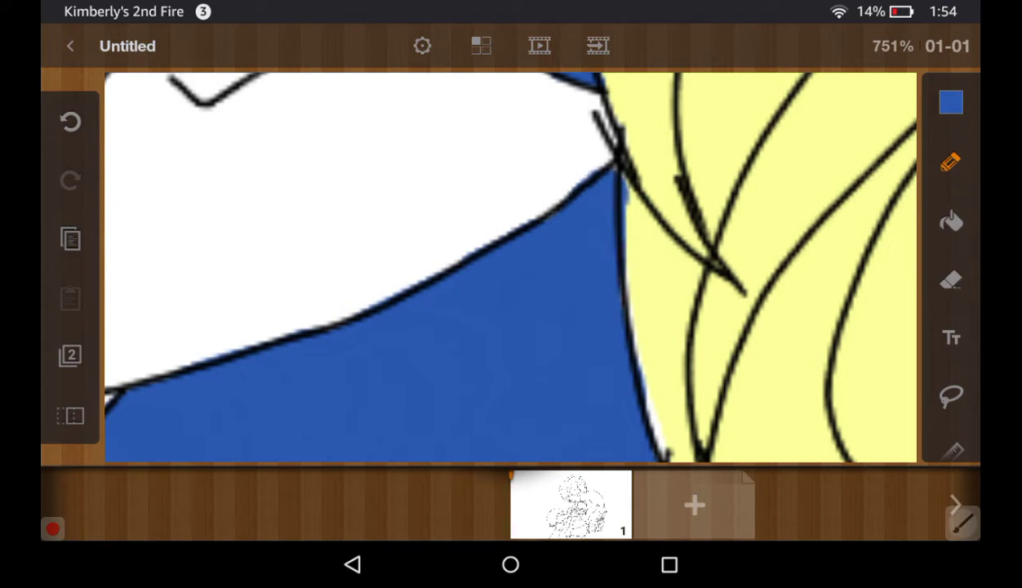
Touch up the blonde hair's edge with the yellow swatch
left_click(951, 102)
left_click(704, 374)
left_click_drag(609, 171, 625, 384)
left_click_drag(490, 326, 612, 163)
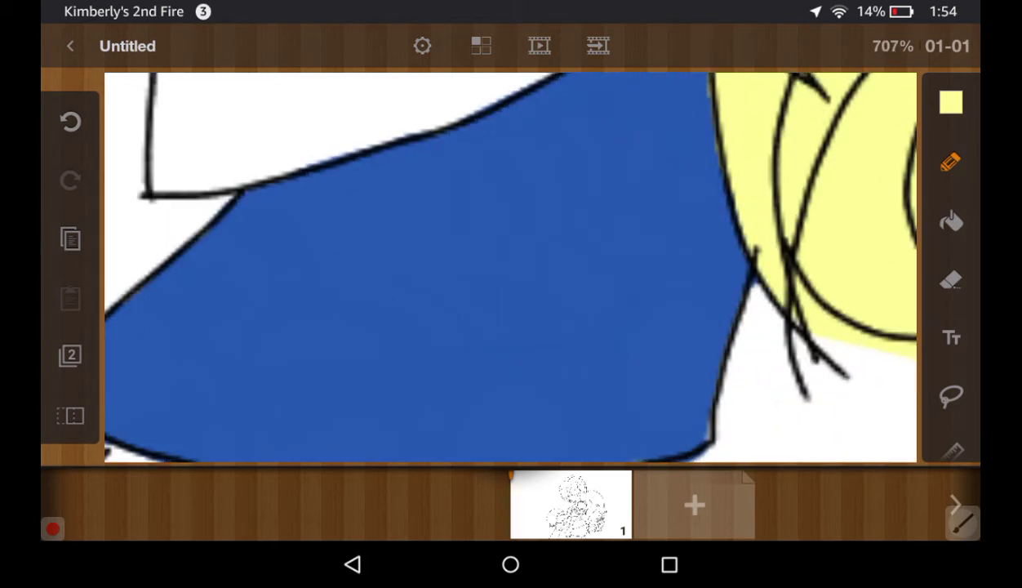
Zoom out to view the lower picture and bring up the colour palette
scroll(510, 267, "down", 2)
scroll(510, 267, "down", 3)
scroll(511, 267, "down", 3)
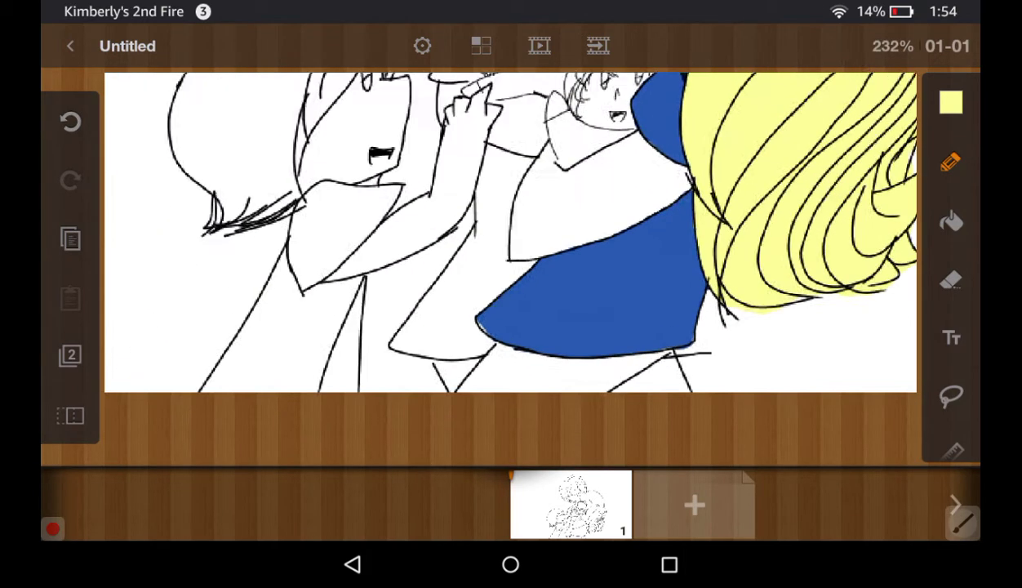
scroll(511, 267, "down", 3)
scroll(510, 267, "down", 3)
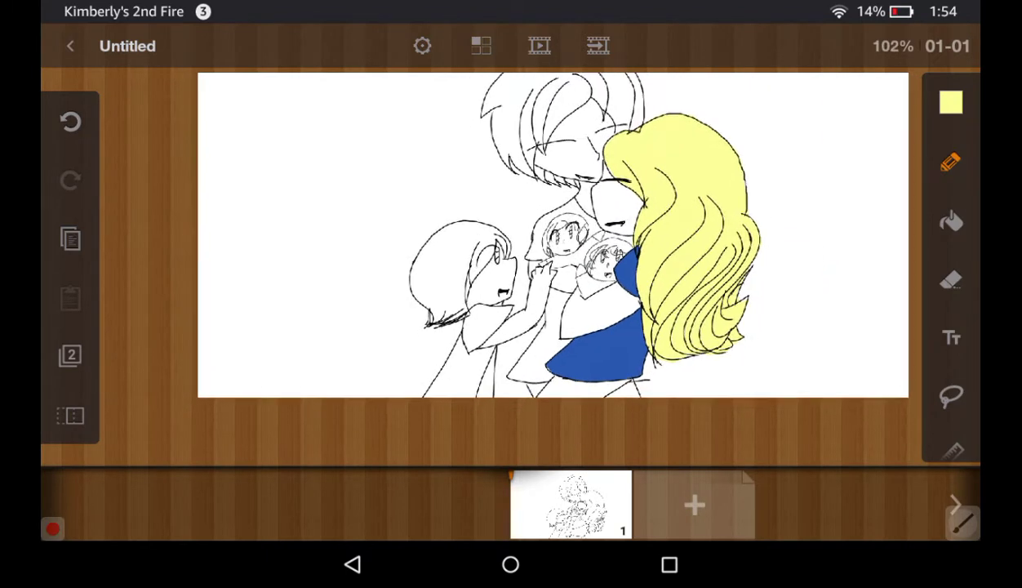
scroll(510, 267, "up", 3)
scroll(510, 267, "up", 3)
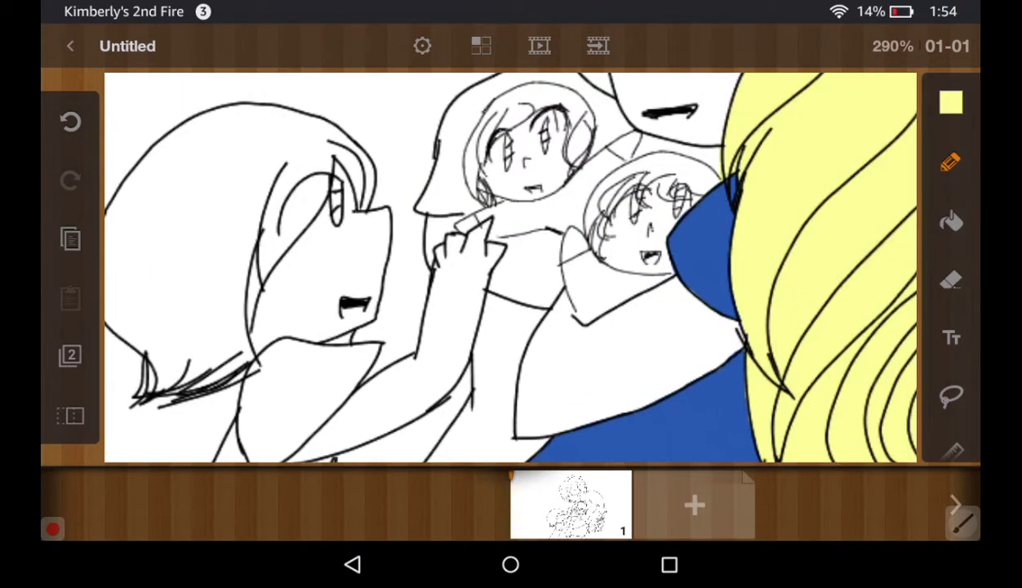
left_click(951, 103)
Switch the paint colour from the peach skin tone to light blue
left_click(847, 375)
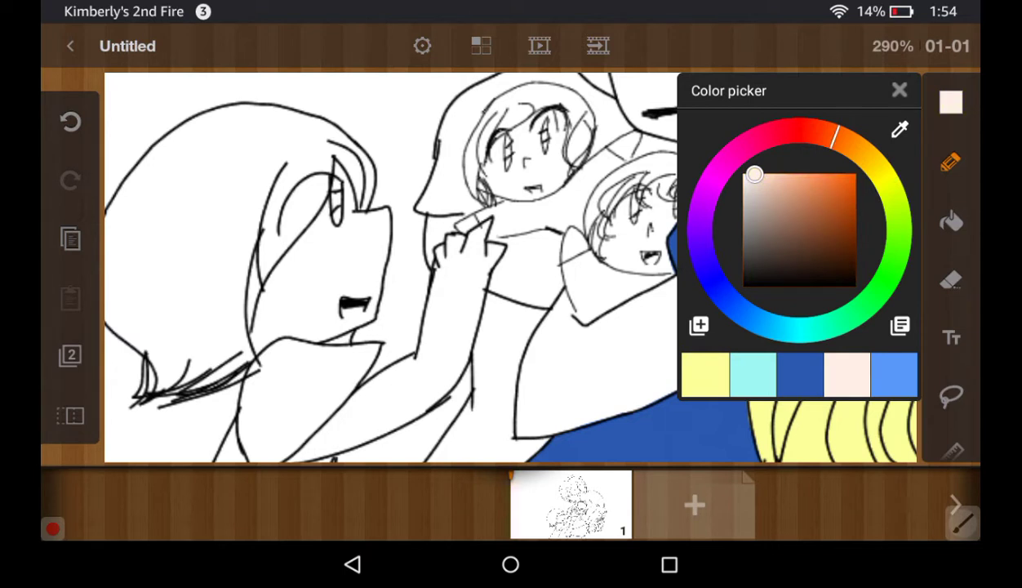
left_click(899, 90)
scroll(510, 267, "down", 3)
scroll(510, 267, "down", 1)
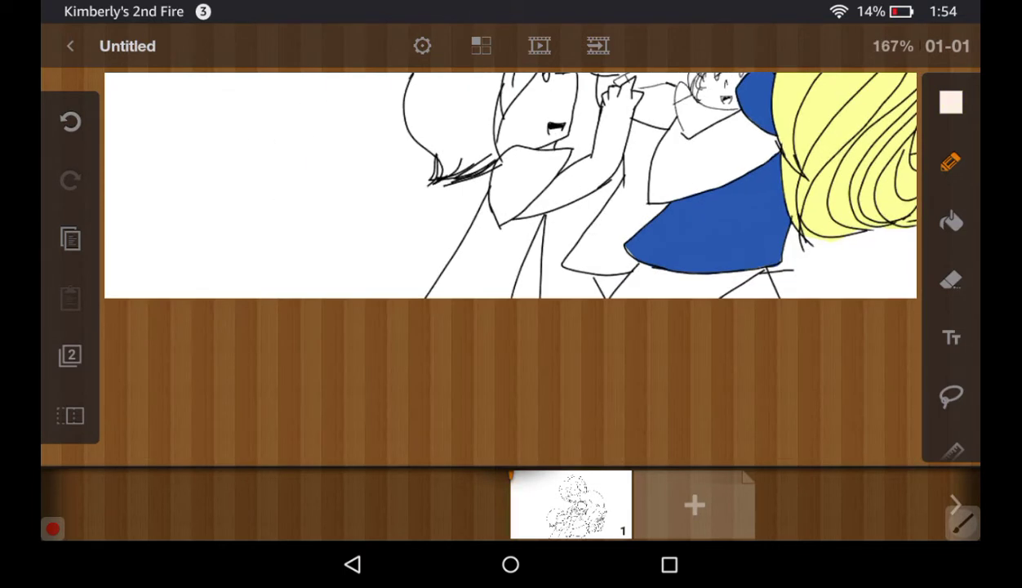
scroll(510, 188, "up", 3)
scroll(511, 187, "up", 3)
left_click(950, 162)
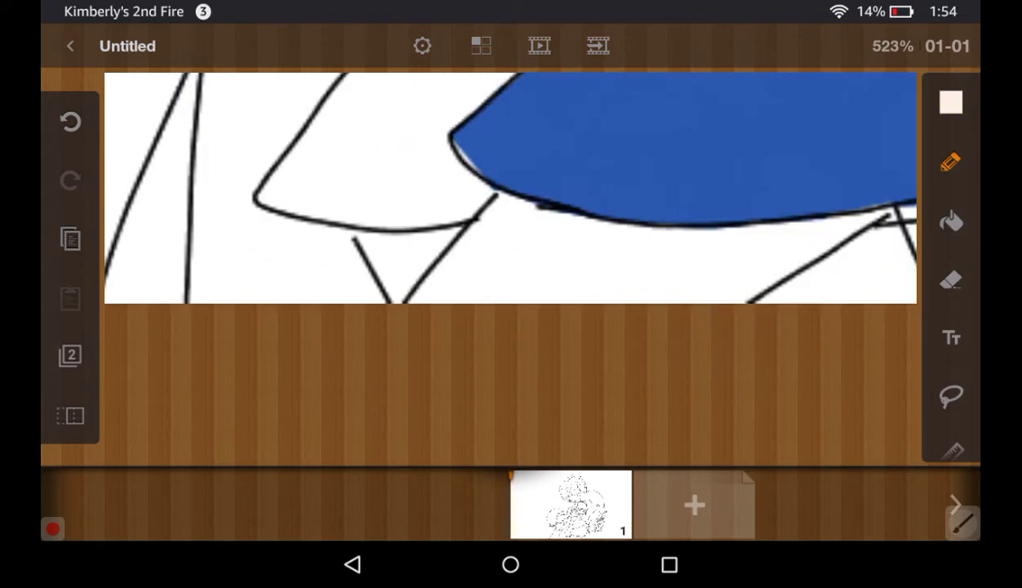
left_click(951, 102)
left_click(896, 372)
Paint light blue beneath the dress, left under it and down the diagonal line
left_click_drag(605, 269, 739, 254)
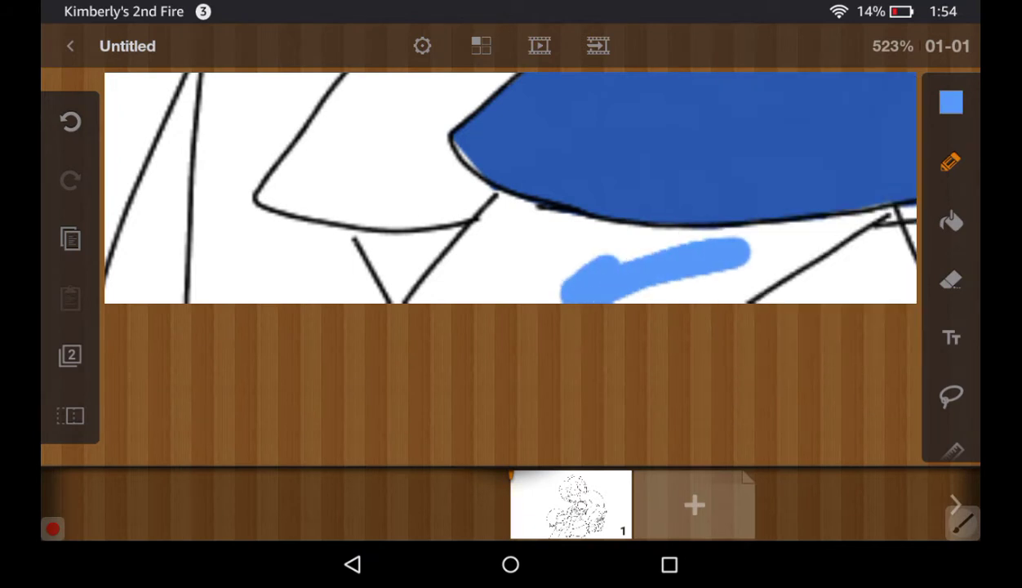
mouse_move(555, 286)
left_mouse_down()
mouse_move(800, 282)
mouse_move(808, 269)
left_mouse_up()
mouse_move(735, 261)
left_mouse_down()
mouse_move(849, 229)
mouse_move(571, 261)
left_mouse_up()
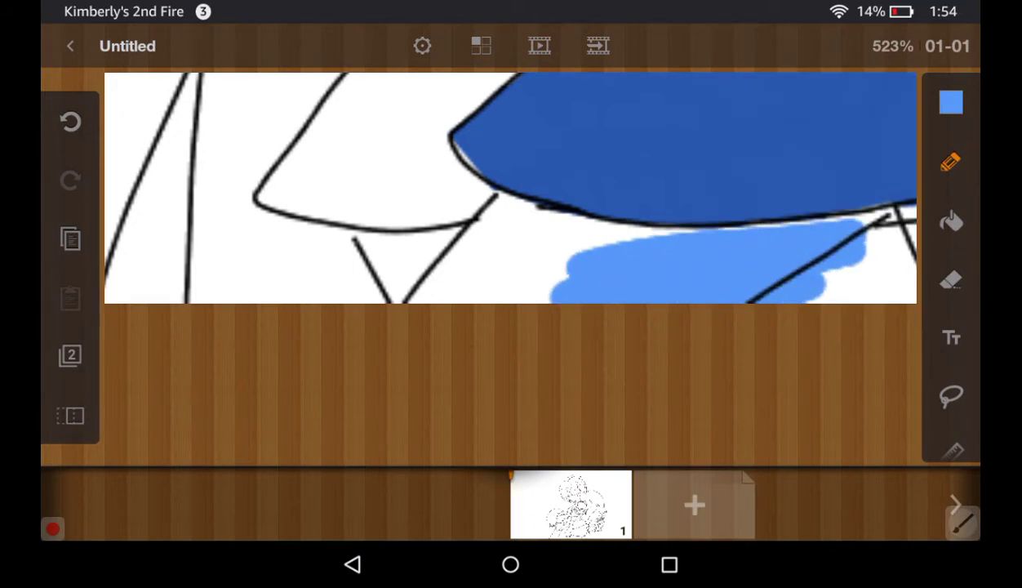
left_click_drag(735, 241, 547, 245)
left_click_drag(636, 225, 502, 228)
left_click_drag(555, 210, 490, 200)
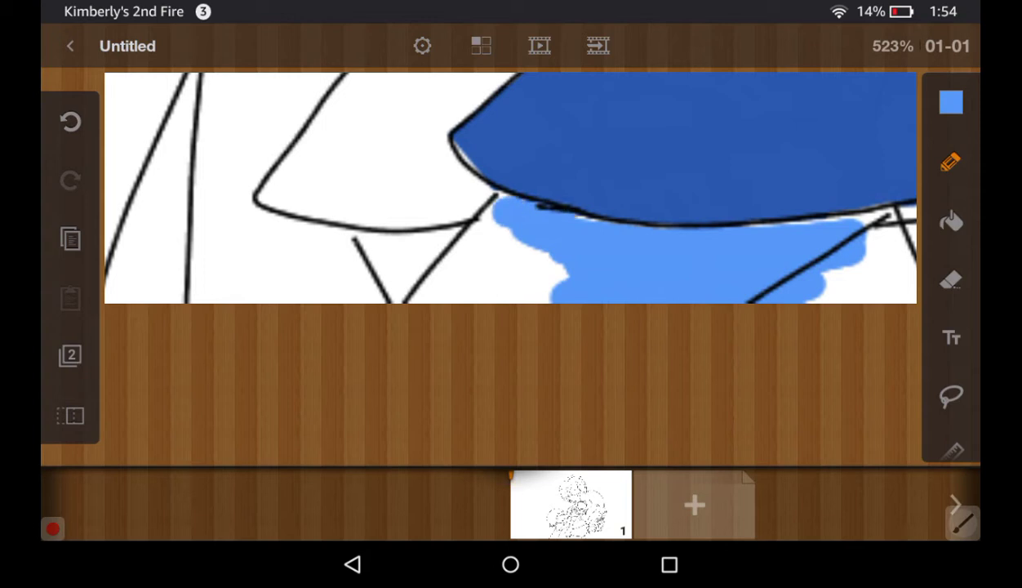
mouse_move(588, 209)
left_mouse_down()
mouse_move(470, 233)
mouse_move(432, 294)
left_mouse_up()
mouse_move(453, 237)
left_mouse_down()
mouse_move(409, 298)
mouse_move(498, 232)
mouse_move(542, 294)
left_mouse_up()
Fill the white strip between the dark and light blues
left_click_drag(571, 188, 384, 242)
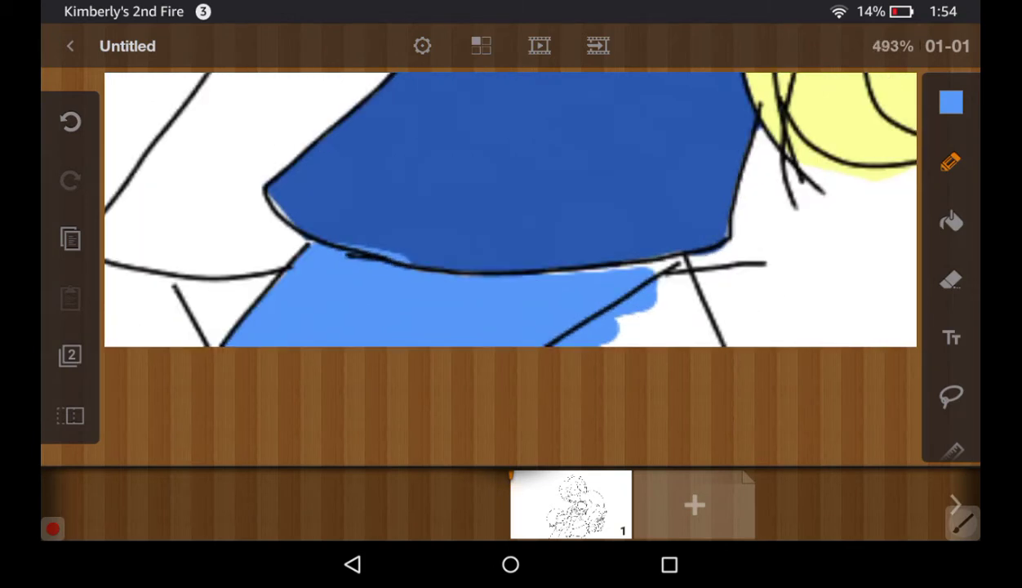
left_click_drag(649, 274, 539, 262)
mouse_move(649, 253)
left_mouse_down()
mouse_move(671, 273)
mouse_move(653, 334)
mouse_move(606, 342)
left_mouse_up()
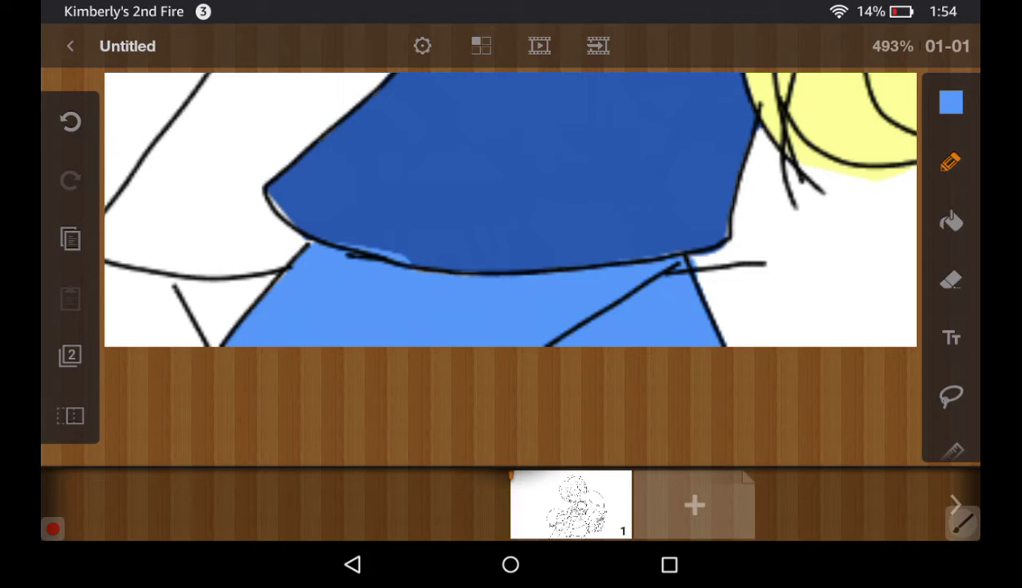
left_click(951, 102)
Repaint the dress's lower-left edge in its dark blue
left_click(783, 366)
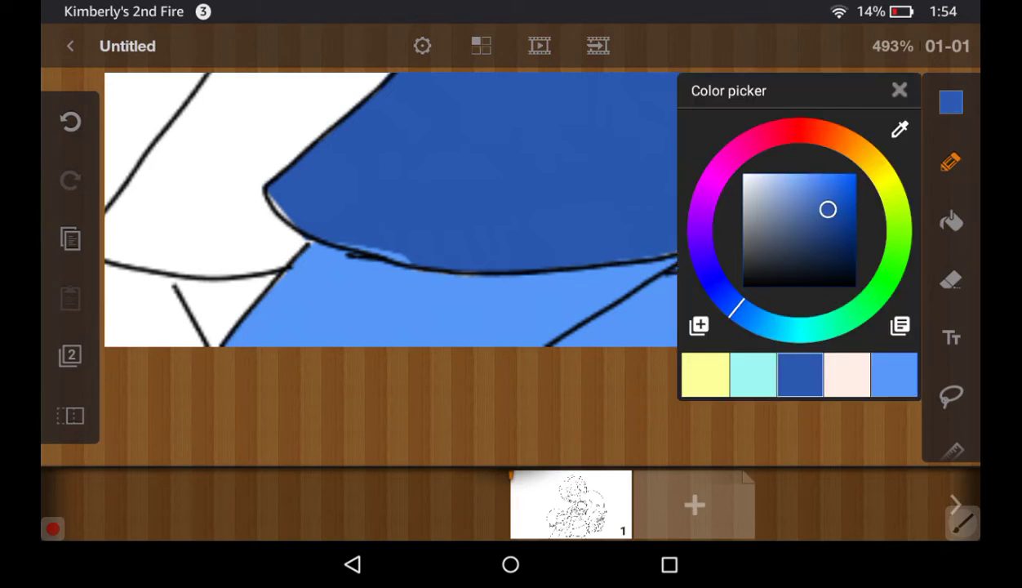
left_click(951, 103)
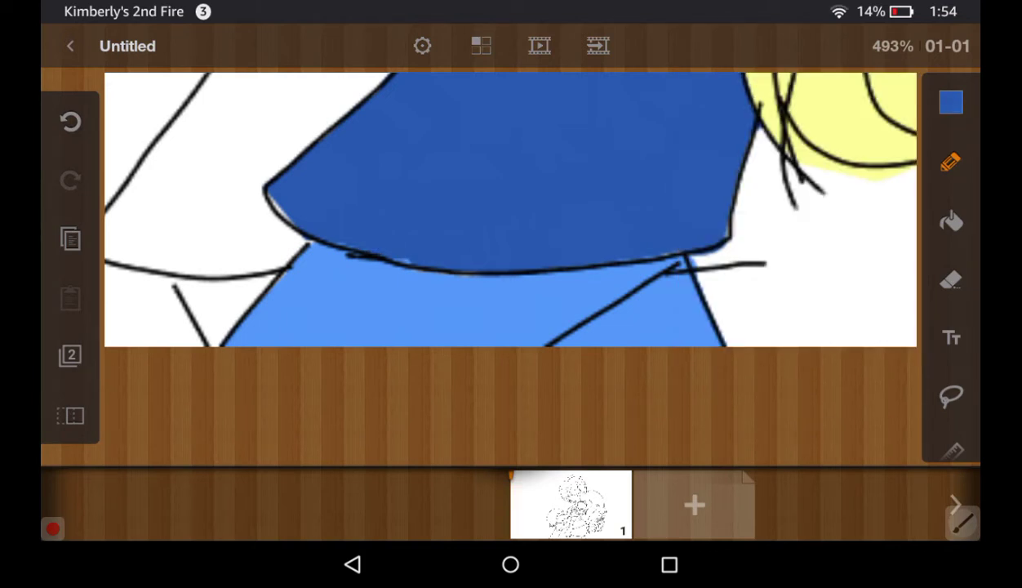
left_click_drag(327, 238, 404, 261)
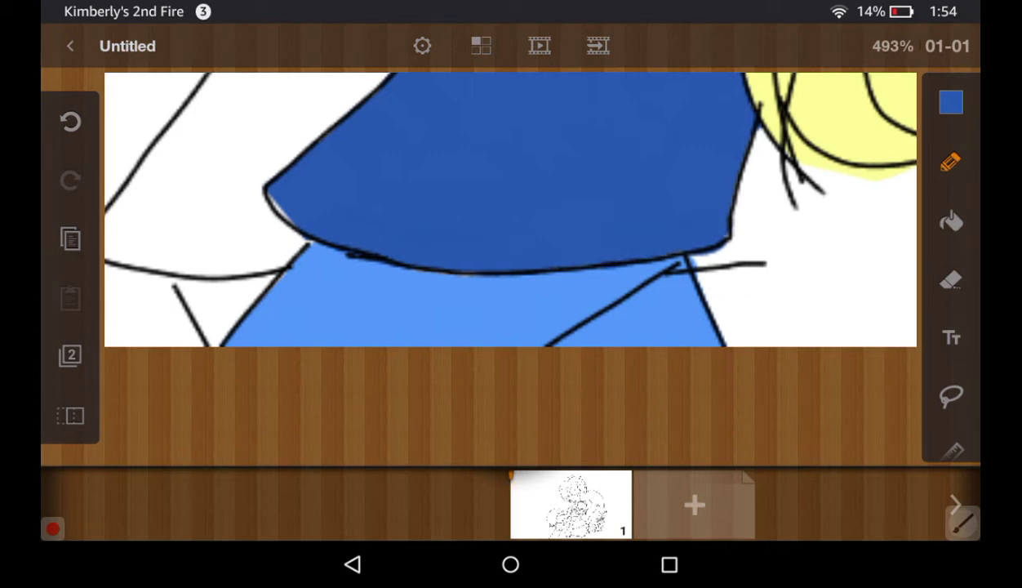
left_click(952, 103)
left_click(952, 102)
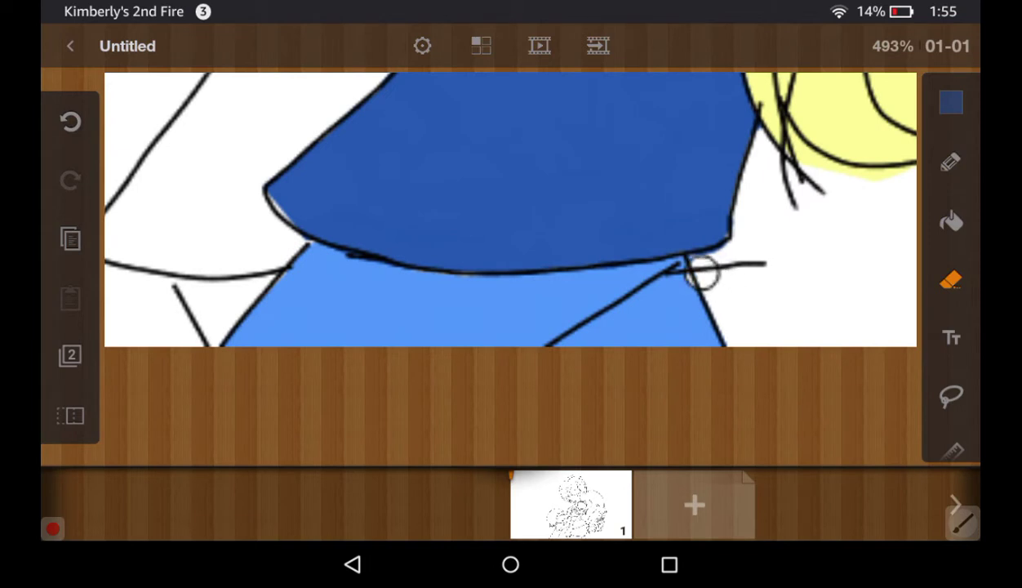
Return to light blue, zoom out, and undo a stray light-blue stroke down the dress
left_click(951, 163)
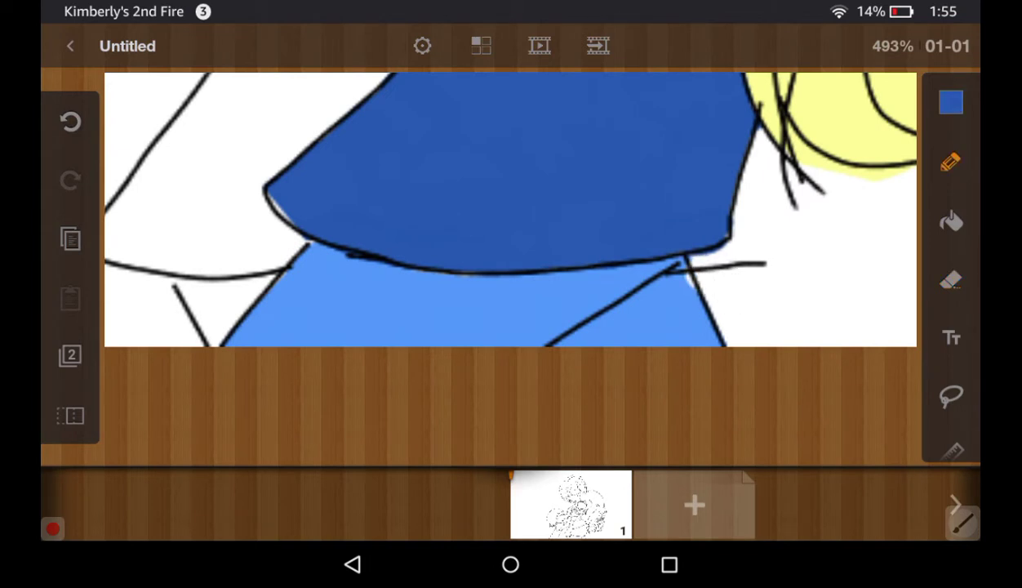
left_click(951, 102)
left_click(894, 374)
left_click(951, 102)
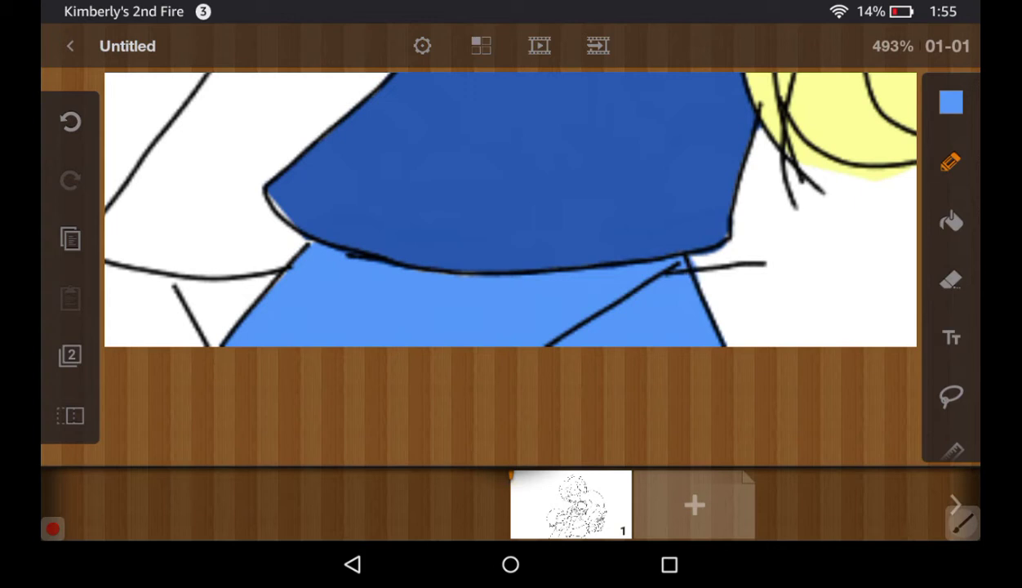
scroll(510, 210, "down", 1)
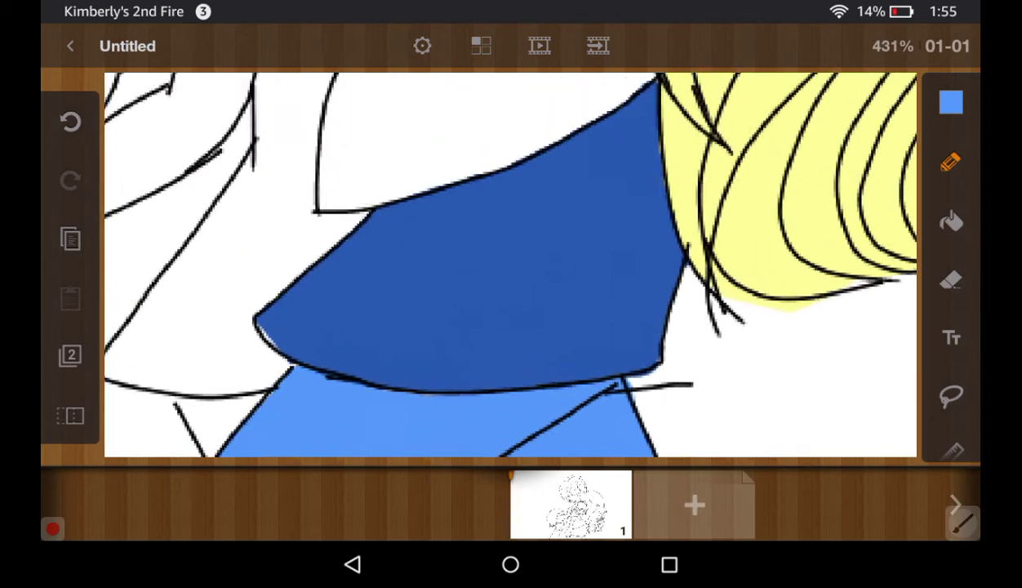
scroll(510, 210, "down", 3)
scroll(510, 210, "down", 2)
left_click_drag(454, 278, 514, 428)
left_click(70, 121)
Choose the pale pink skin colour from the colour swatches
scroll(510, 267, "down", 3)
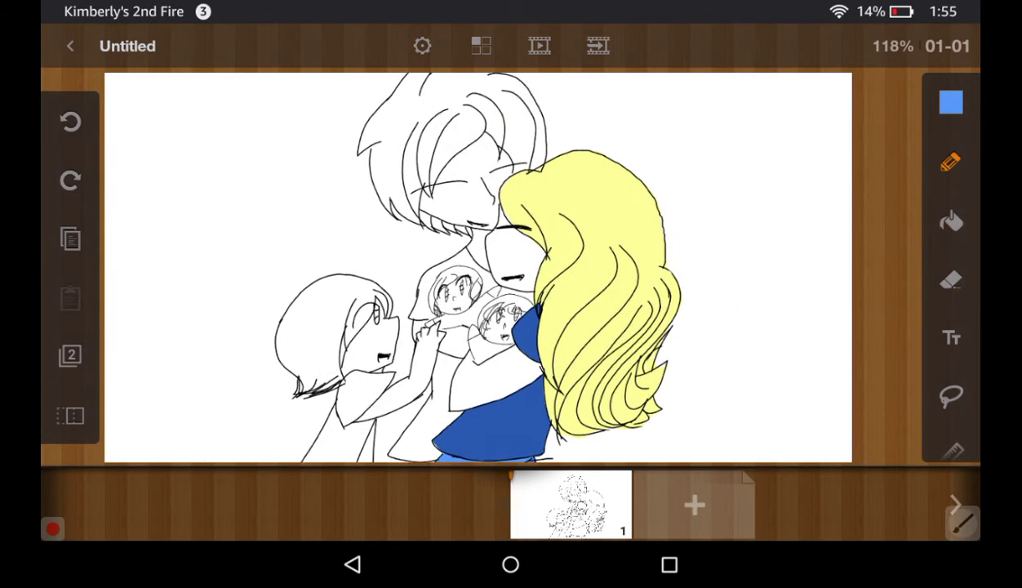
scroll(510, 267, "up", 1)
scroll(511, 267, "up", 4)
scroll(510, 267, "up", 2)
scroll(510, 267, "up", 2)
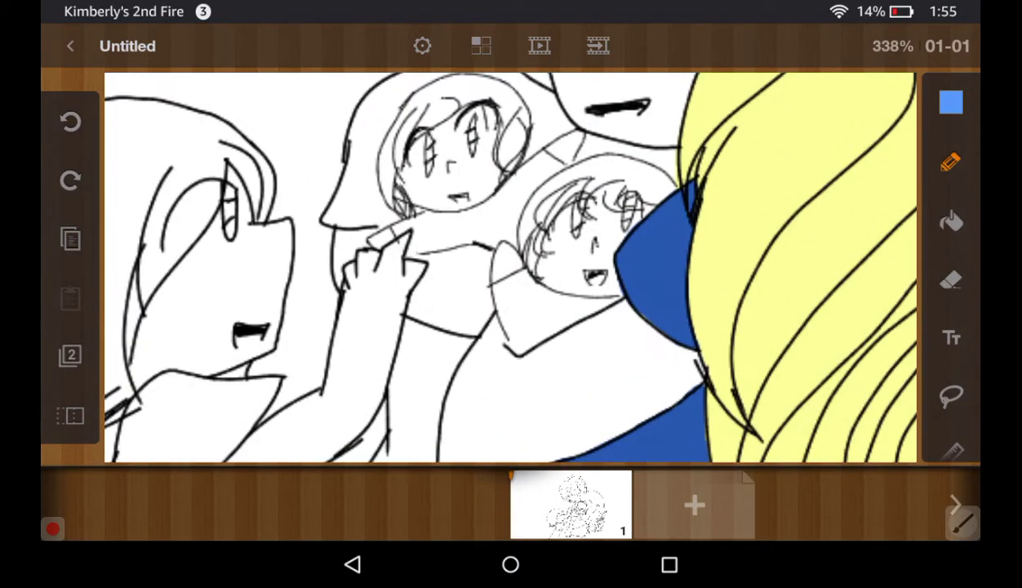
left_click(951, 102)
left_click(847, 374)
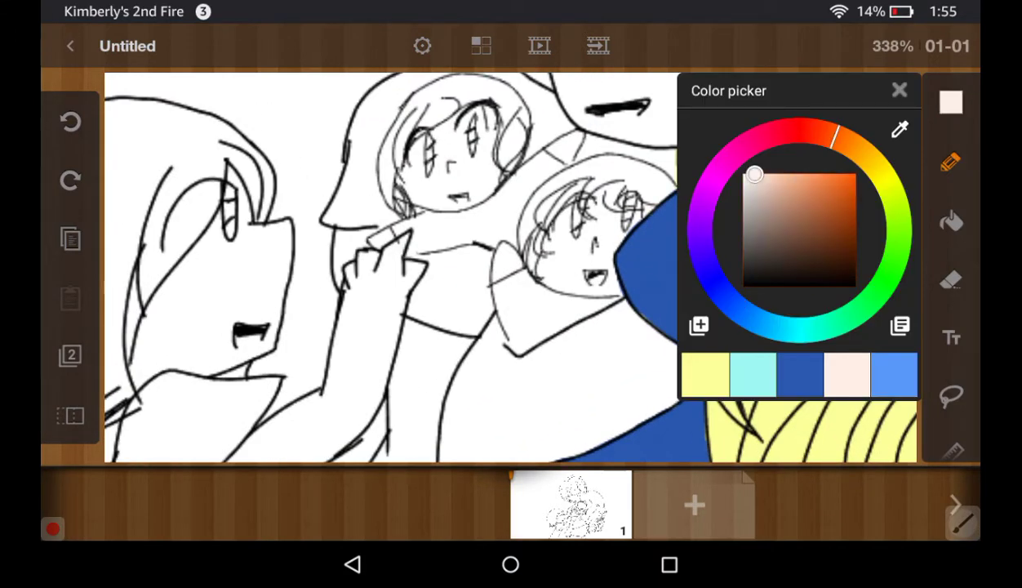
left_click(899, 90)
Switch painting to Layer 2 and enlarge the brush to 5.20
left_click(70, 354)
left_click(183, 305)
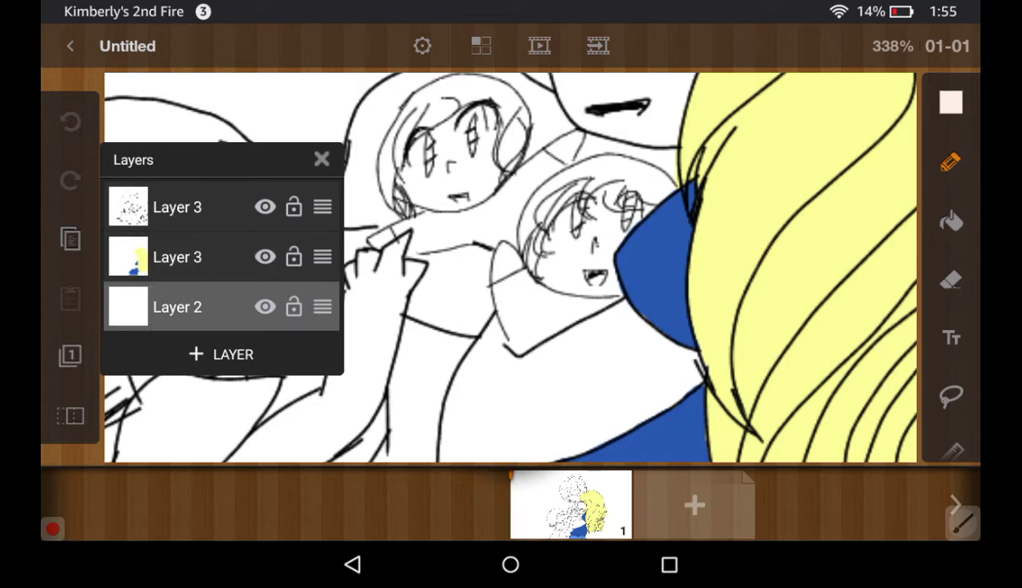
left_click(322, 159)
scroll(510, 267, "down", 2)
scroll(510, 267, "down", 1)
scroll(511, 267, "down", 1)
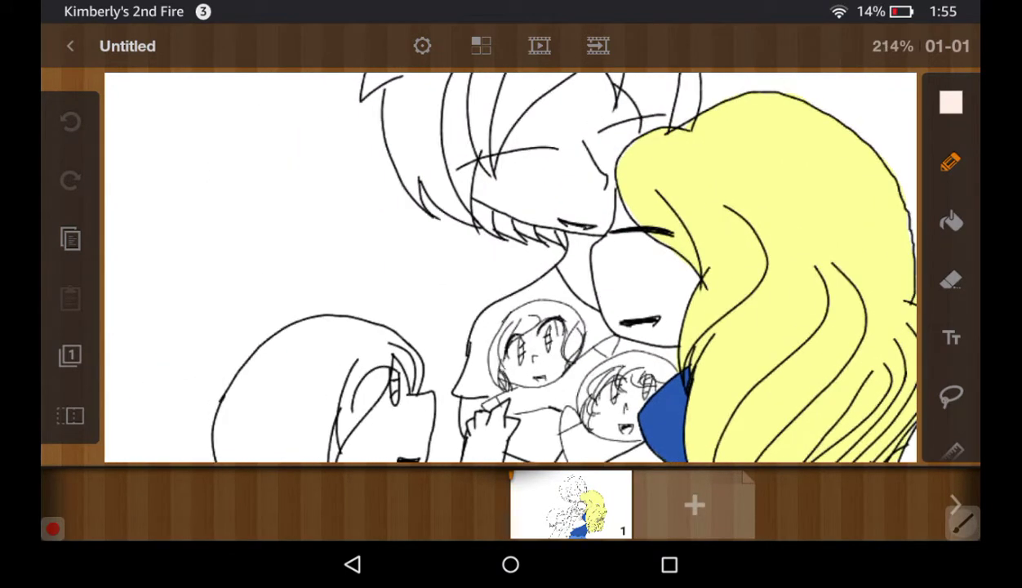
scroll(510, 267, "up", 3)
left_click(951, 162)
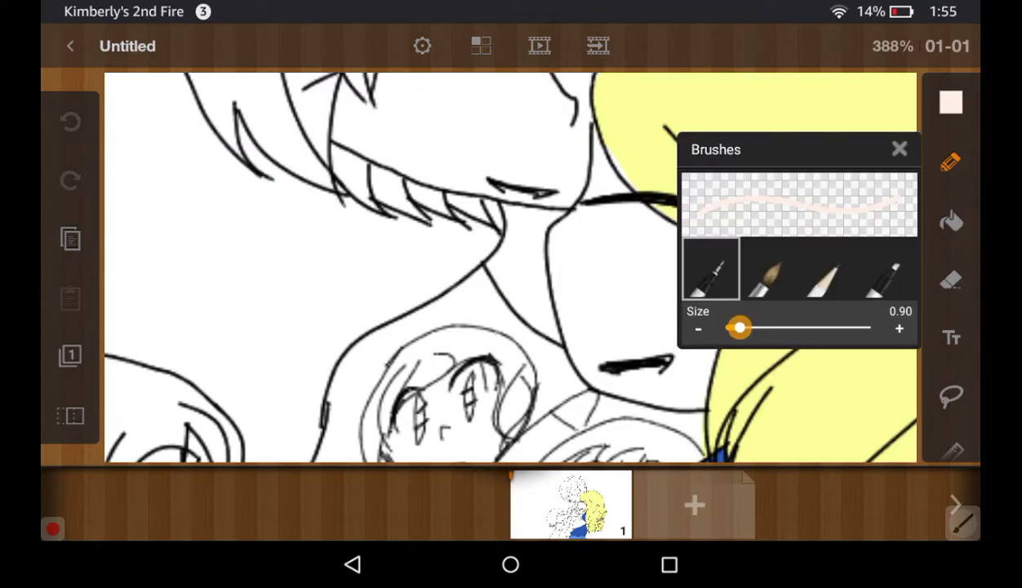
left_click_drag(739, 328, 801, 328)
left_click(899, 149)
Paint the woman's cheek and chin pale pink up to the hair
left_click_drag(629, 236, 702, 302)
mouse_move(608, 204)
left_mouse_down()
mouse_move(590, 253)
mouse_move(586, 147)
left_mouse_up()
mouse_move(584, 218)
left_mouse_down()
mouse_move(560, 294)
mouse_move(609, 325)
left_mouse_up()
mouse_move(556, 306)
left_mouse_down()
mouse_move(637, 368)
mouse_move(677, 335)
mouse_move(580, 379)
mouse_move(698, 319)
left_mouse_up()
left_click_drag(669, 391, 721, 286)
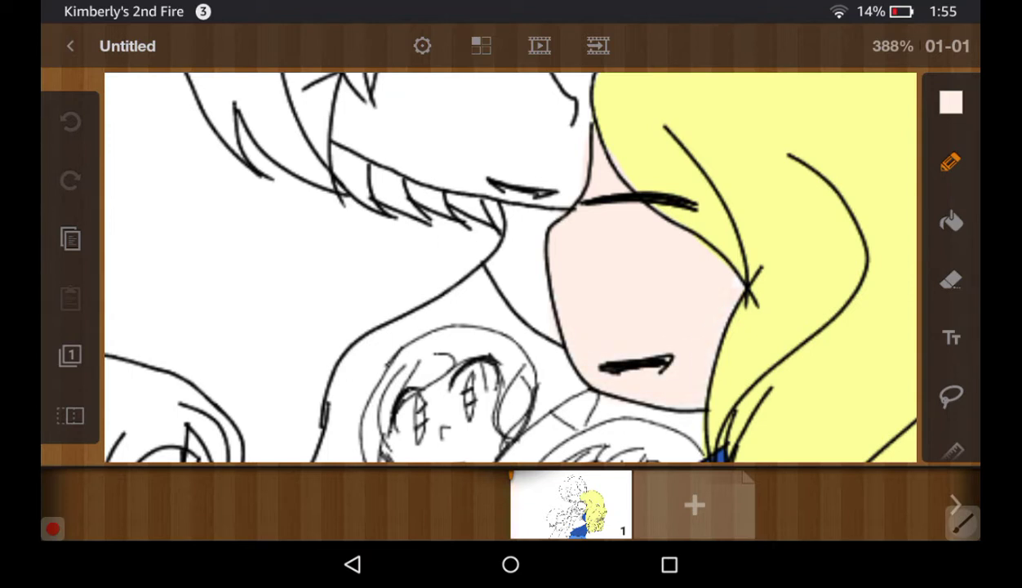
Fill the woman's bare shoulder with pale pink
scroll(510, 266, "down", 3)
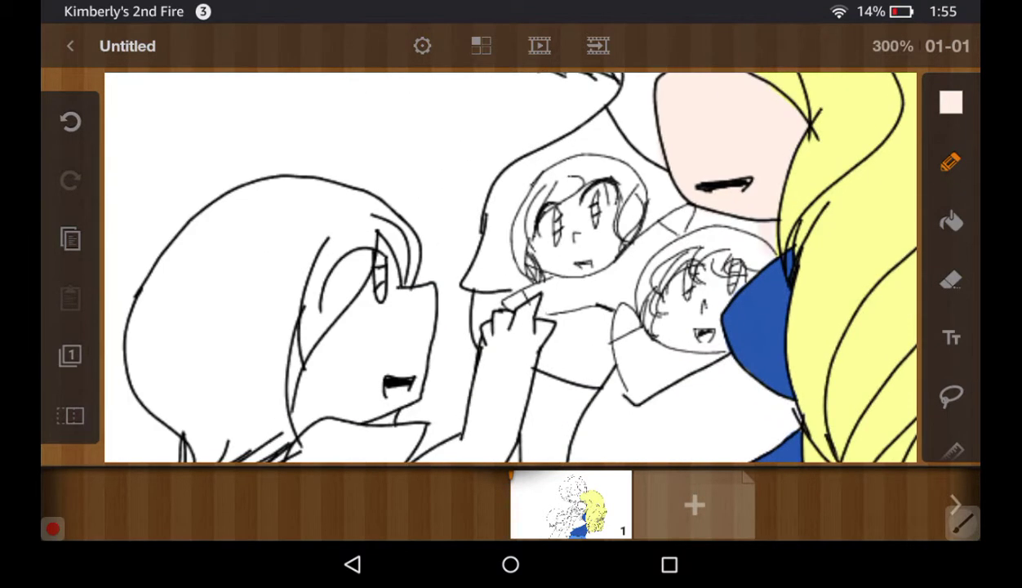
left_click_drag(489, 327, 547, 143)
scroll(511, 265, "up", 3)
mouse_move(833, 245)
left_mouse_down()
mouse_move(686, 360)
mouse_move(710, 281)
left_mouse_up()
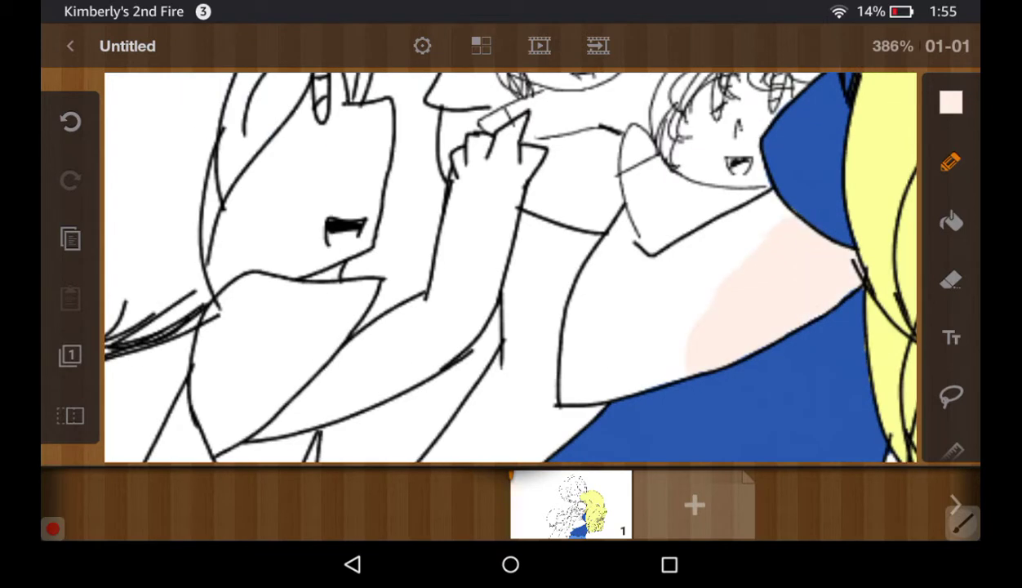
left_click_drag(768, 212, 662, 335)
mouse_move(694, 228)
left_mouse_down()
mouse_move(629, 351)
mouse_move(563, 383)
left_mouse_up()
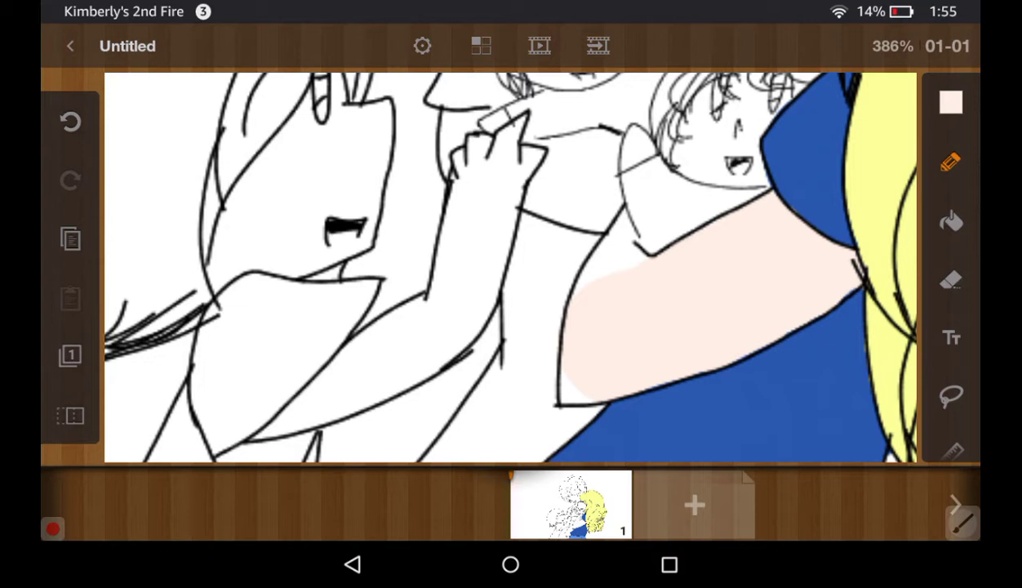
Shrink the brush to 1.10 and touch up the shoulder edge in pink
left_click(951, 161)
mouse_move(801, 327)
left_mouse_down()
mouse_move(728, 327)
mouse_move(743, 327)
left_mouse_up()
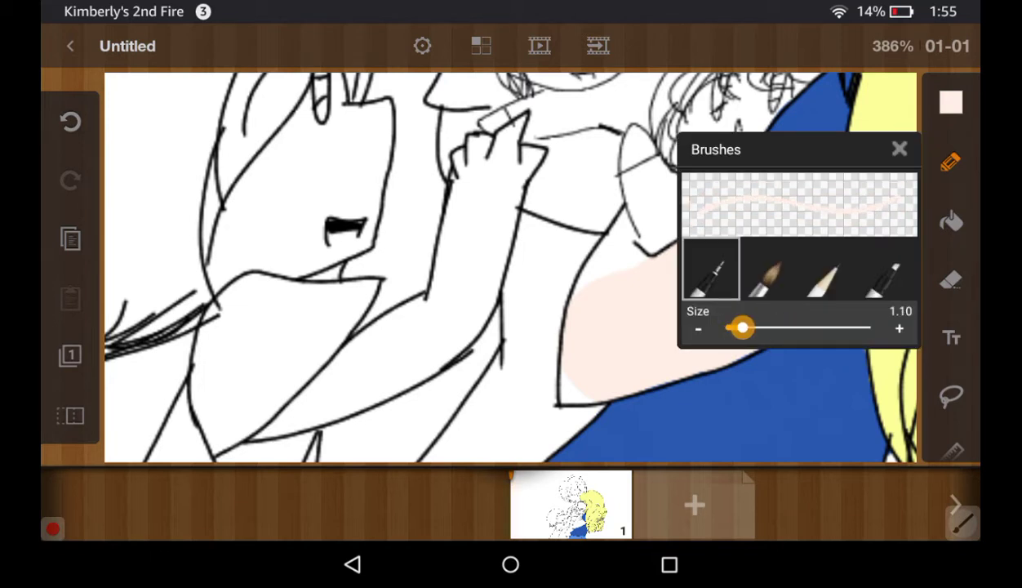
left_click(899, 149)
mouse_move(596, 266)
left_mouse_down()
mouse_move(612, 240)
mouse_move(589, 274)
left_mouse_up()
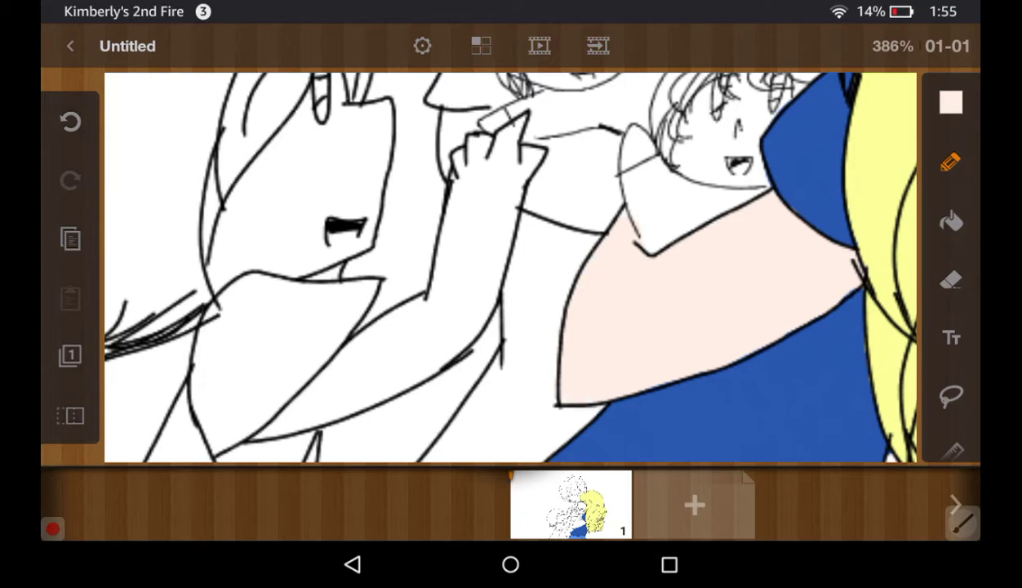
Zoom out to view the mother's coloured face and shoulder
scroll(510, 267, "down", 5)
scroll(510, 267, "down", 1)
scroll(511, 267, "down", 2)
scroll(510, 267, "down", 2)
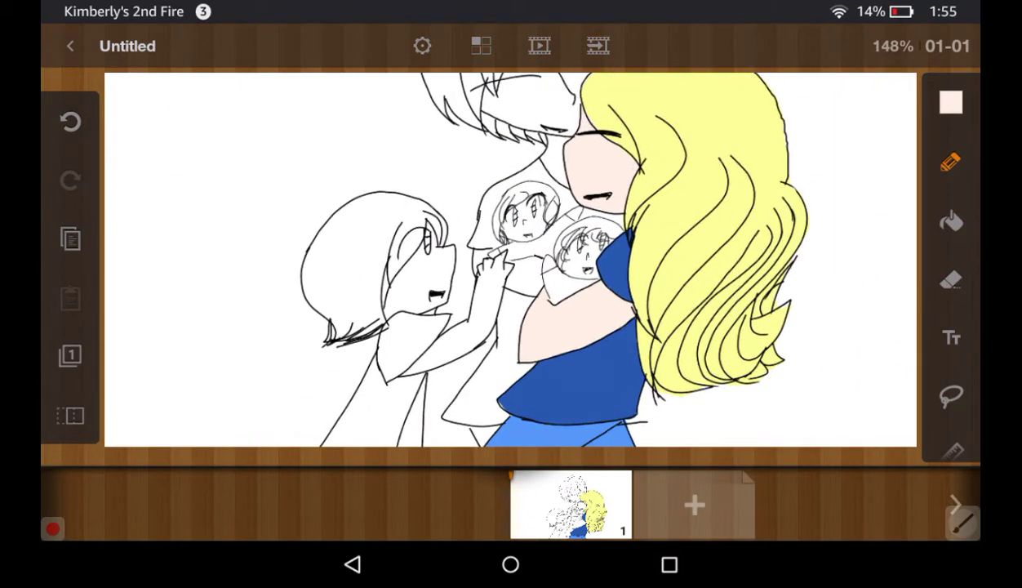
scroll(511, 260, "down", 2)
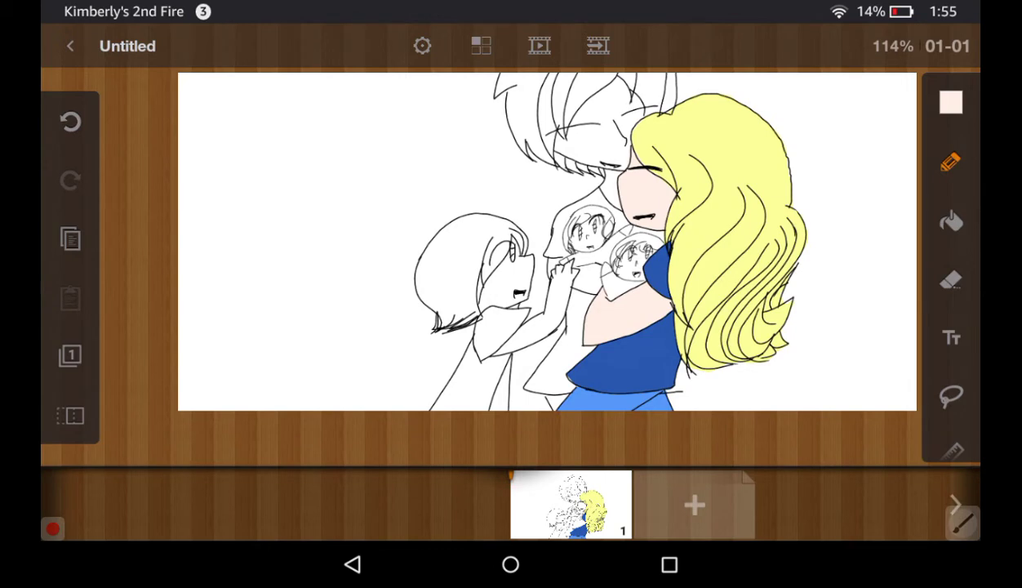
scroll(547, 245, "down", 2)
scroll(547, 270, "up", 1)
scroll(572, 302, "down", 1)
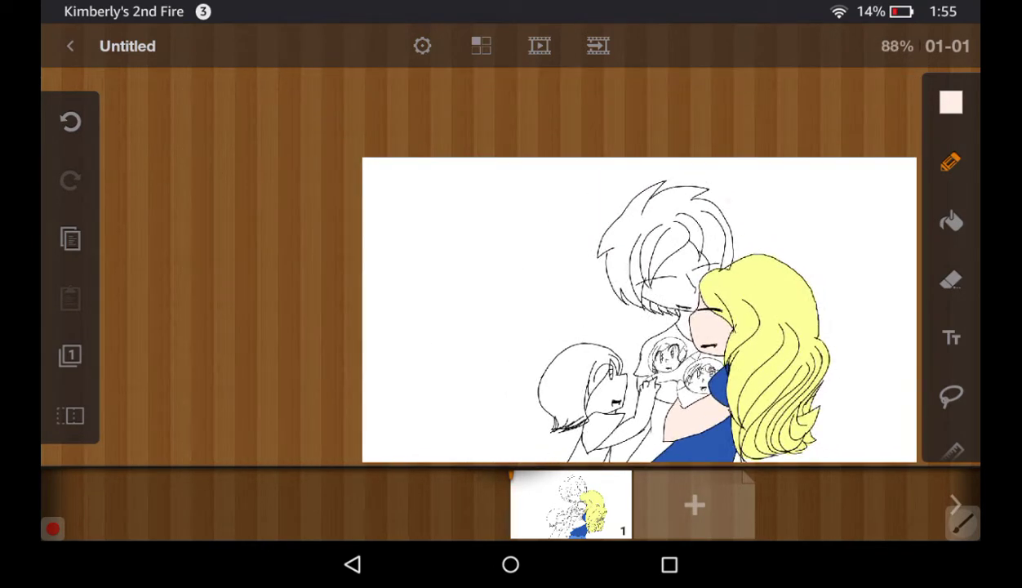
scroll(735, 237, "up", 5)
Browse the saved colour palettes and select Sketches(Copy)
left_click(951, 102)
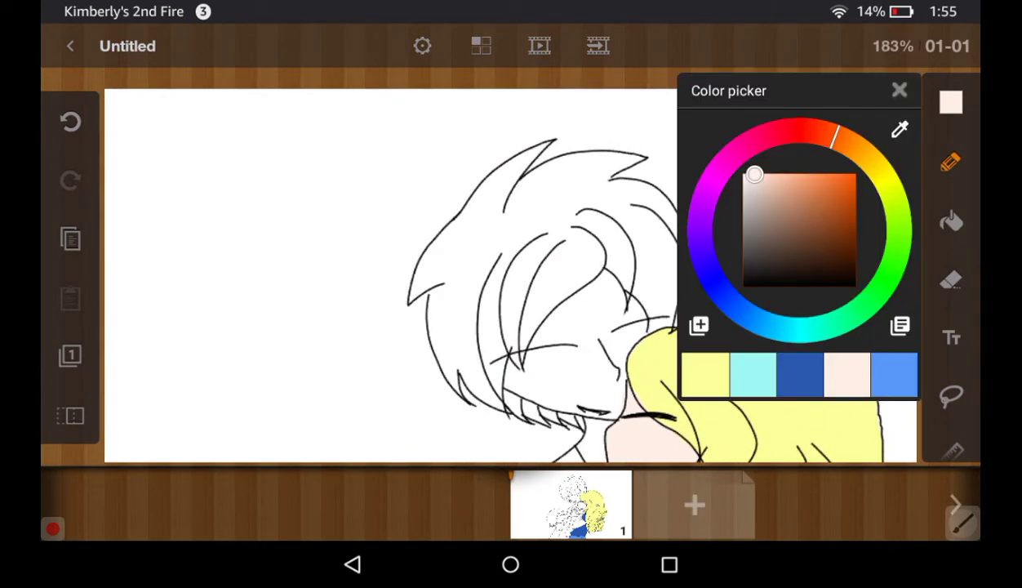
left_click(900, 326)
scroll(801, 261, "down", 3)
scroll(801, 261, "down", 2)
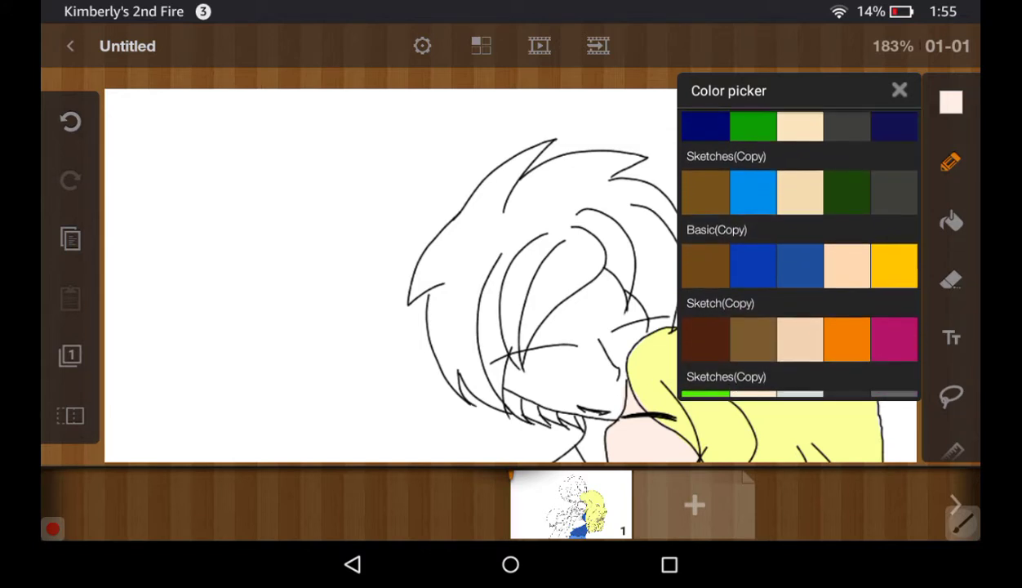
scroll(800, 262, "down", 2)
scroll(801, 262, "down", 1)
scroll(800, 253, "up", 2)
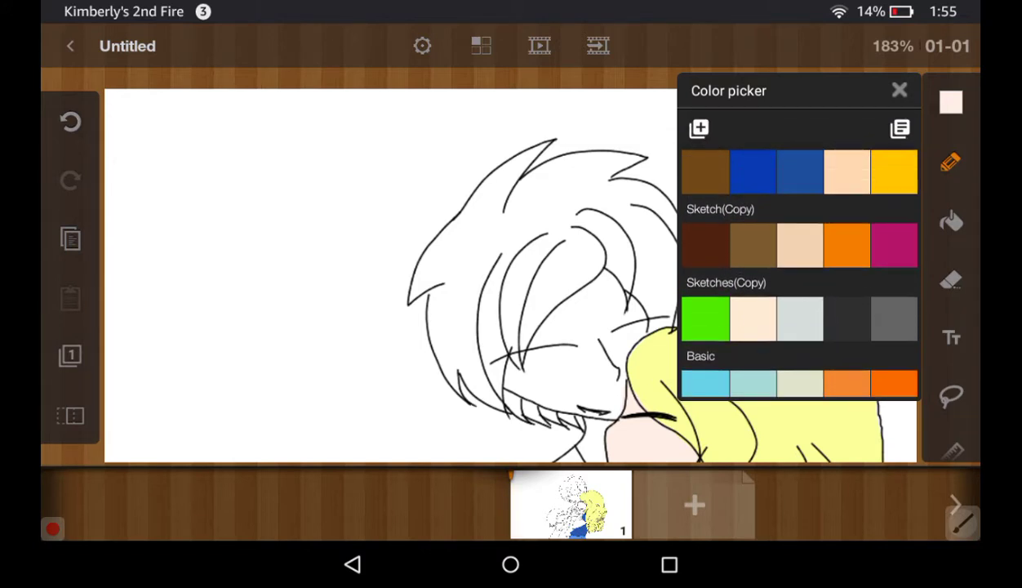
scroll(800, 262, "up", 2)
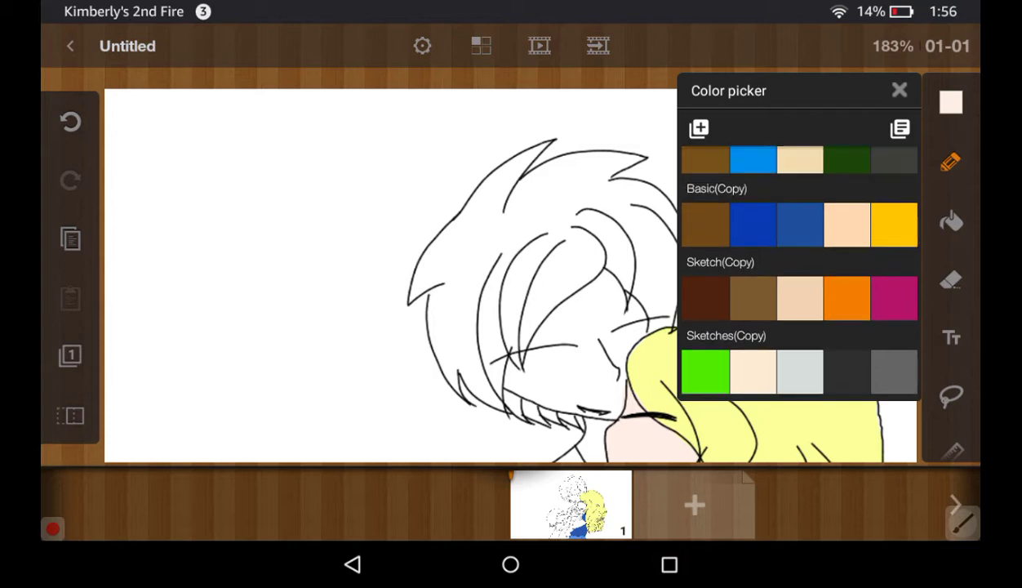
scroll(800, 261, "up", 2)
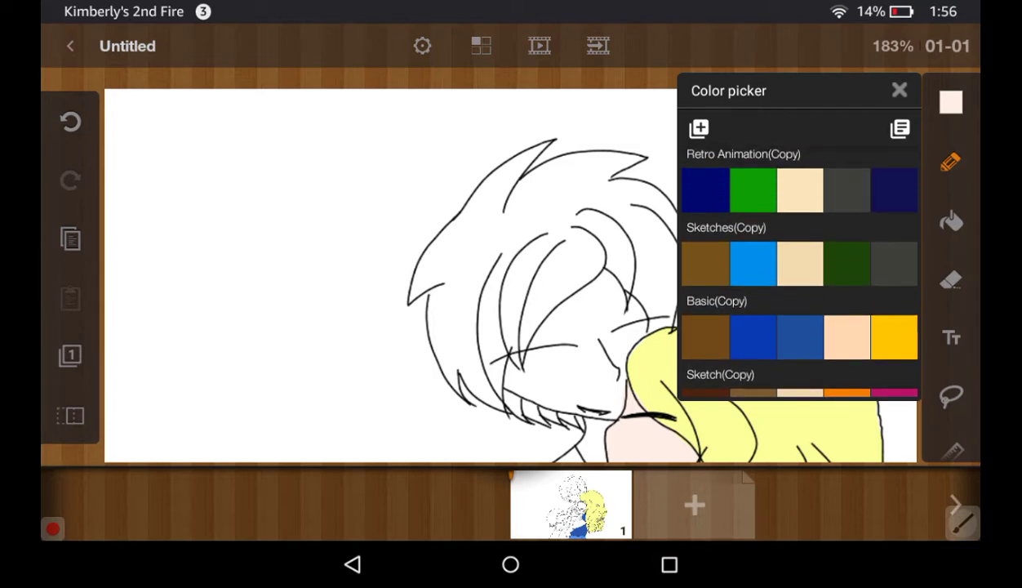
scroll(801, 261, "up", 1)
scroll(800, 261, "up", 1)
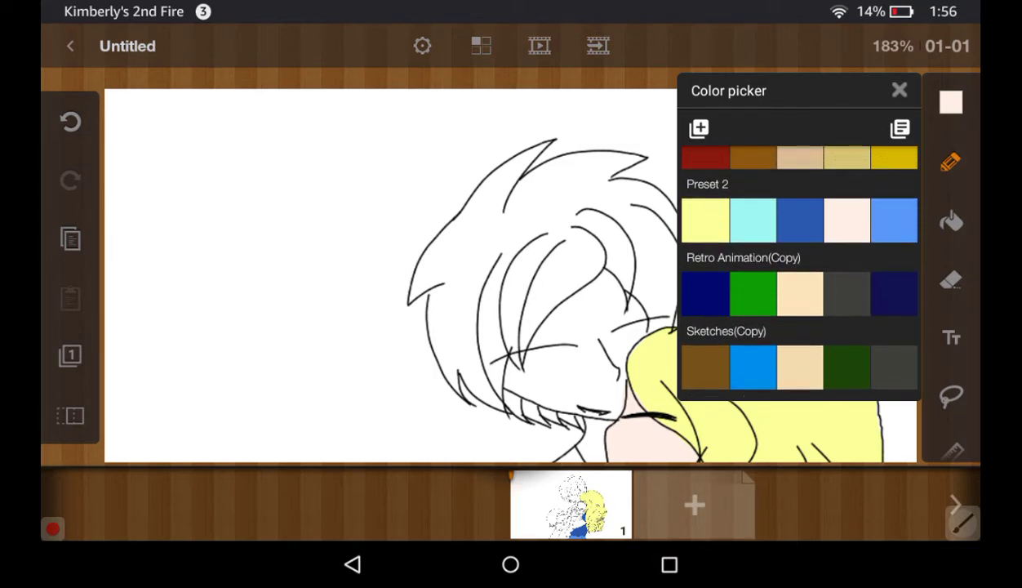
scroll(800, 261, "up", 1)
scroll(801, 261, "down", 1)
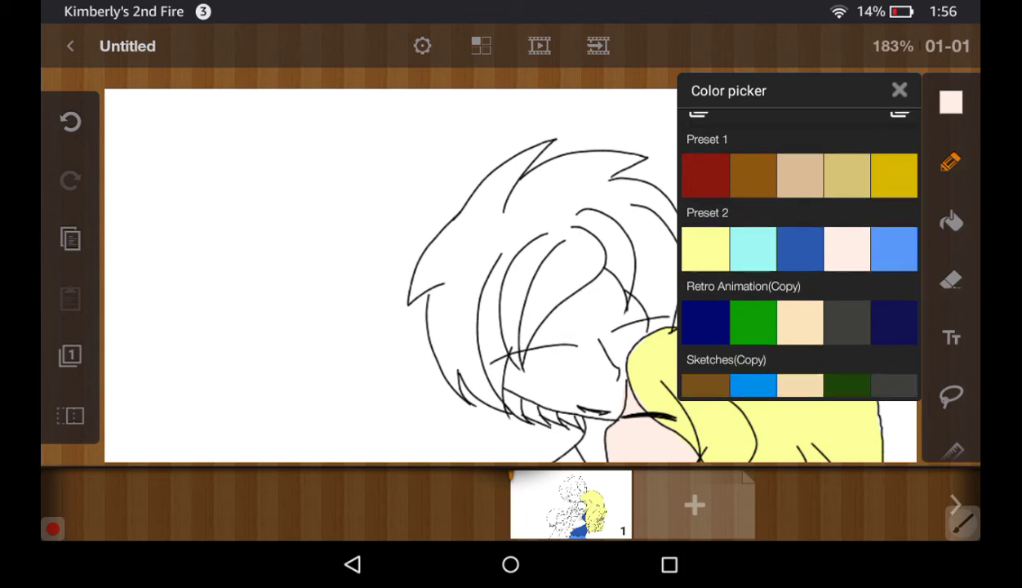
scroll(801, 261, "down", 2)
scroll(800, 261, "down", 2)
scroll(800, 262, "down", 2)
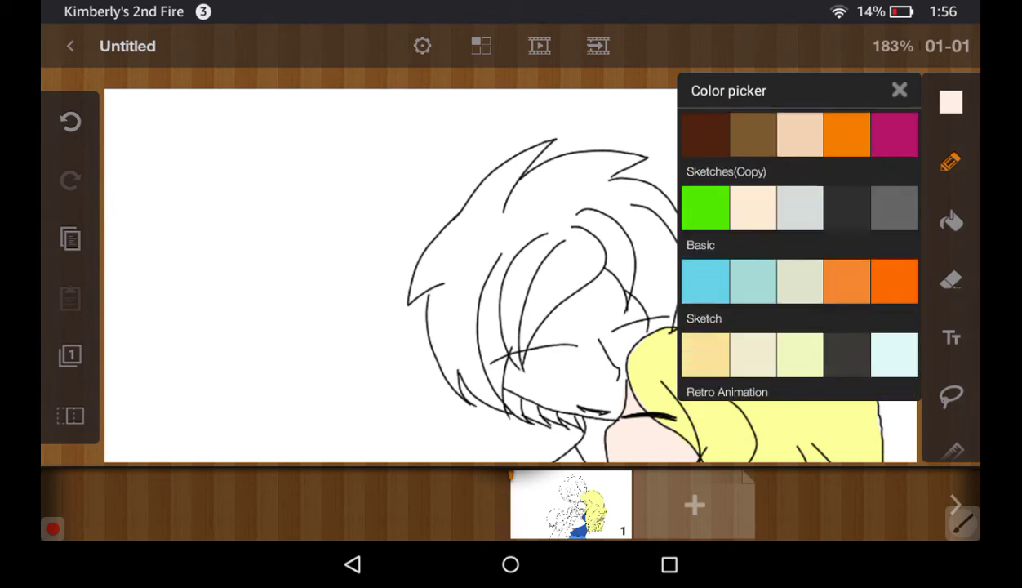
left_click(725, 169)
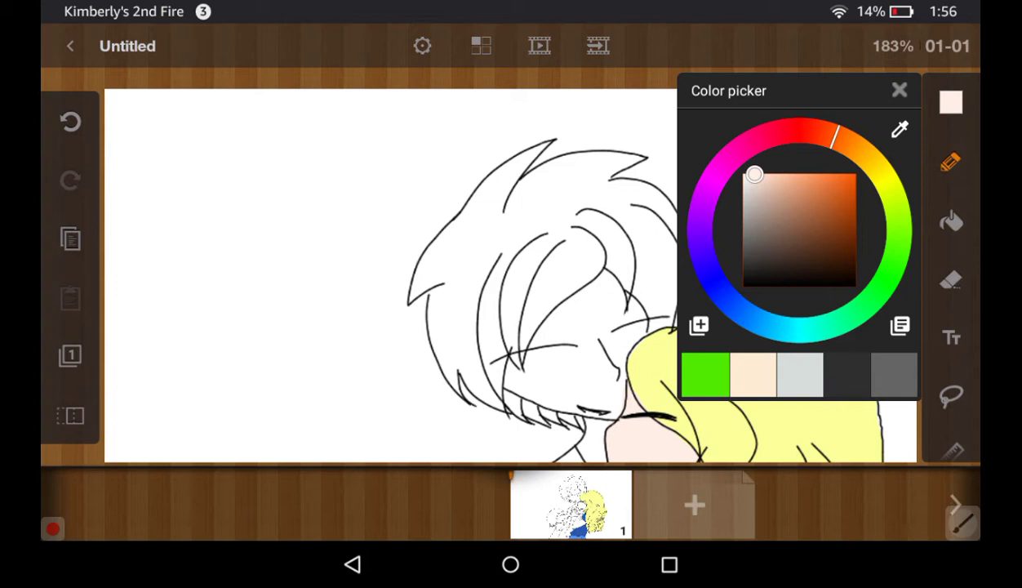
Test a bright green stroke, undo it, and set peach as the paint colour
left_click_drag(832, 136, 854, 146)
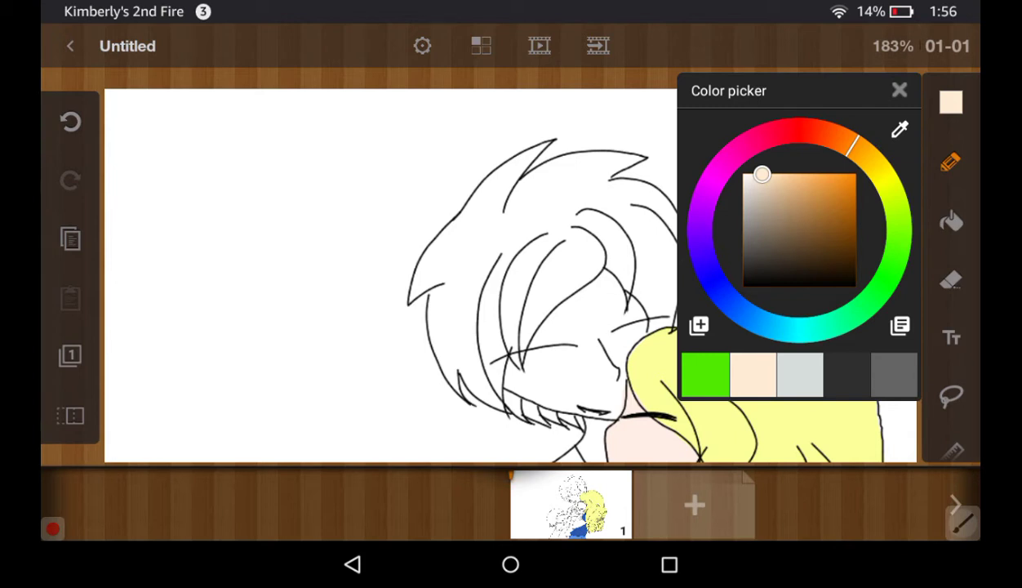
left_click(705, 375)
left_click_drag(197, 365, 417, 212)
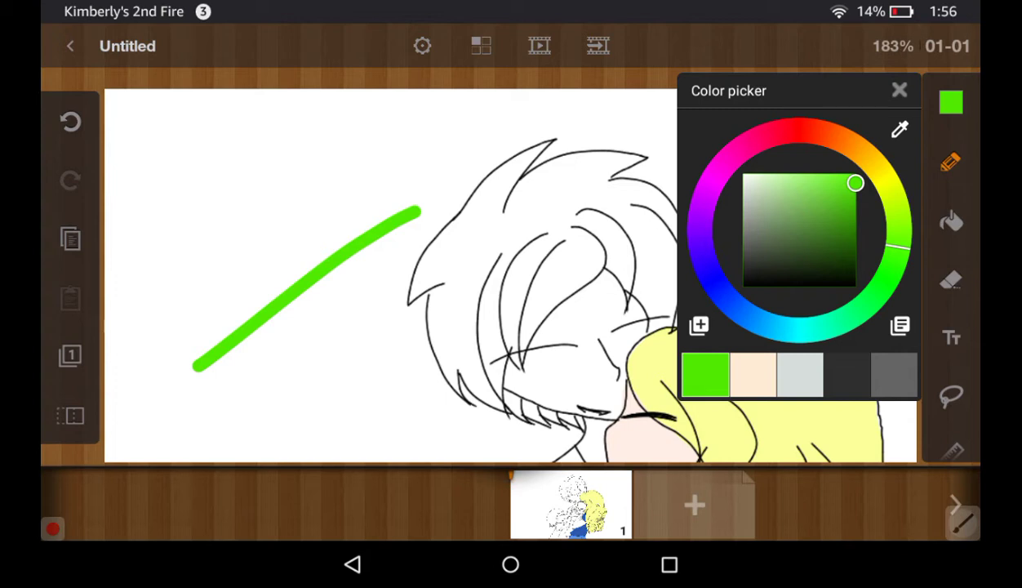
left_click(70, 121)
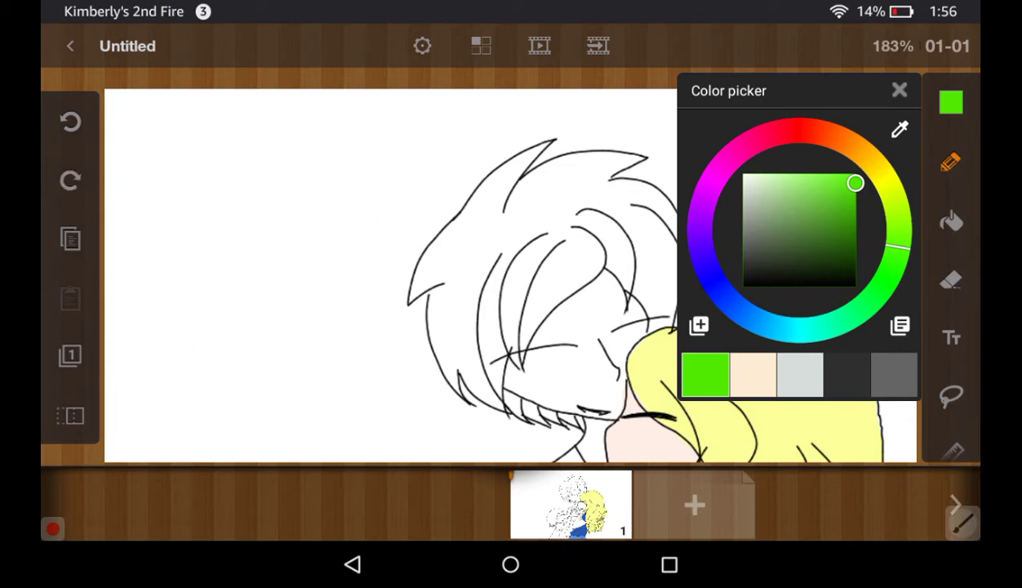
left_click(753, 374)
left_click(899, 90)
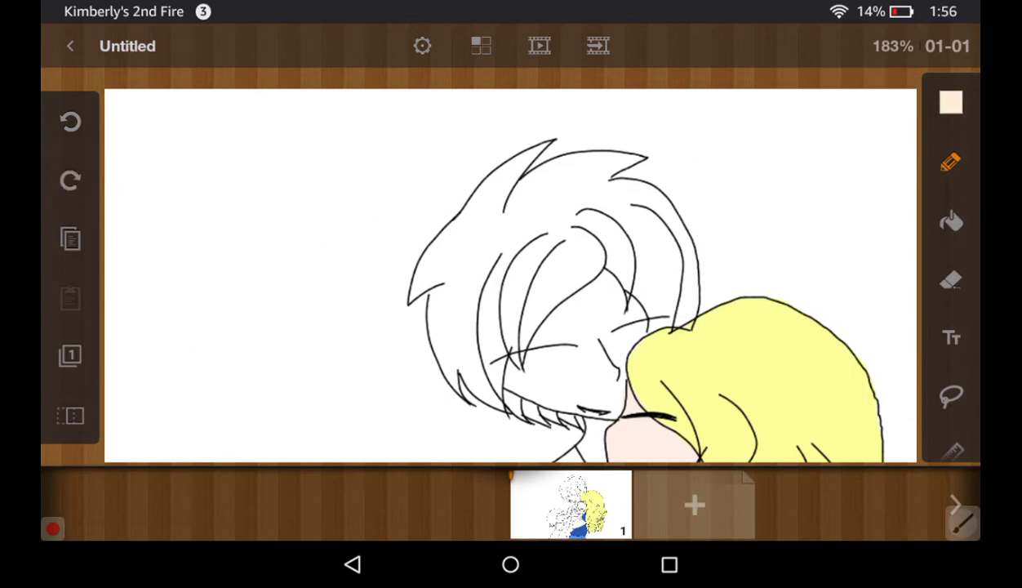
scroll(510, 269, "up", 2)
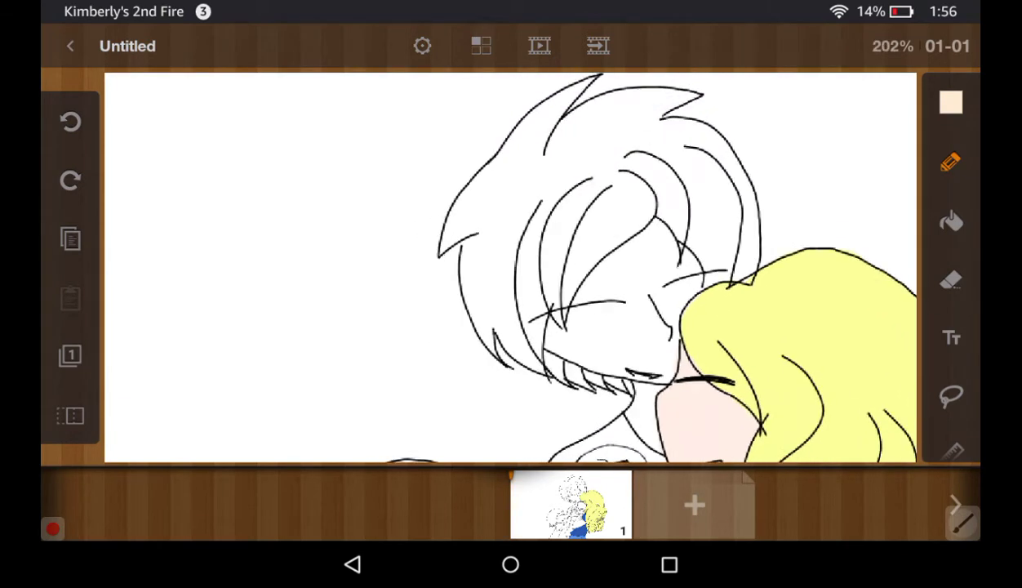
Switch to Layer 3, choose light grey, and start painting the spiky hair
left_click(951, 102)
left_click(70, 355)
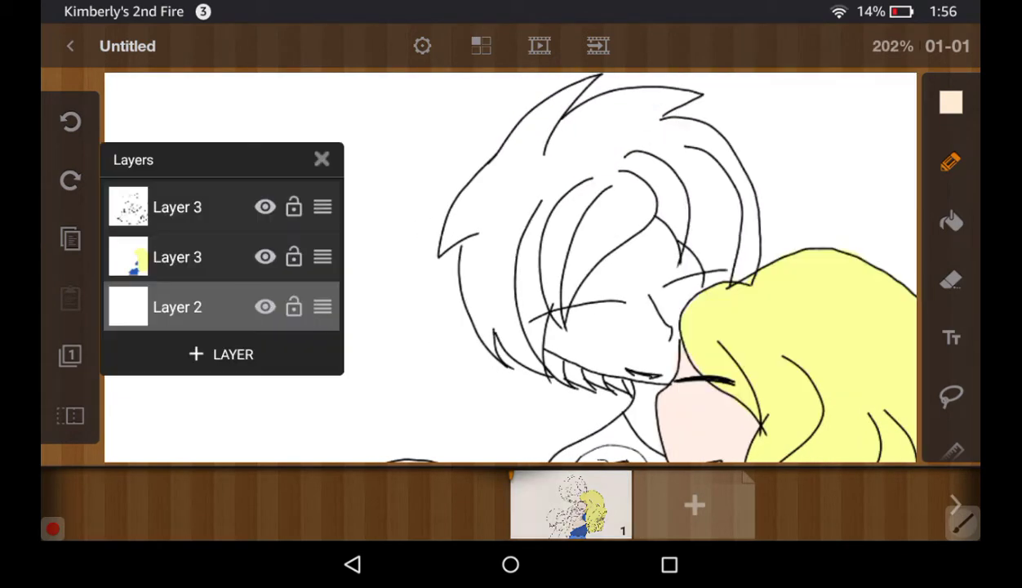
left_click(183, 258)
left_click(70, 355)
left_click(951, 102)
left_click(800, 375)
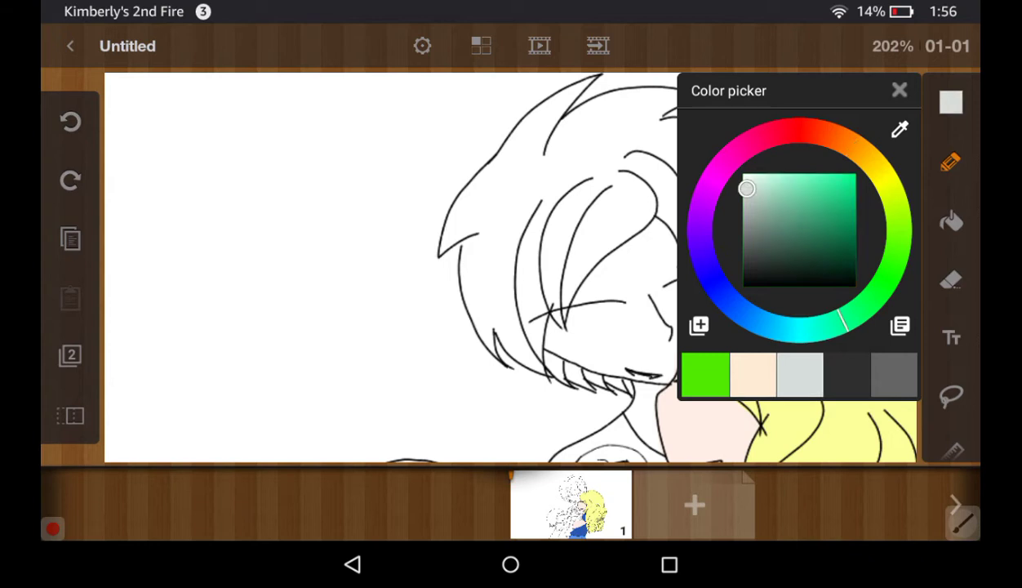
left_click(900, 90)
left_click_drag(612, 159, 539, 249)
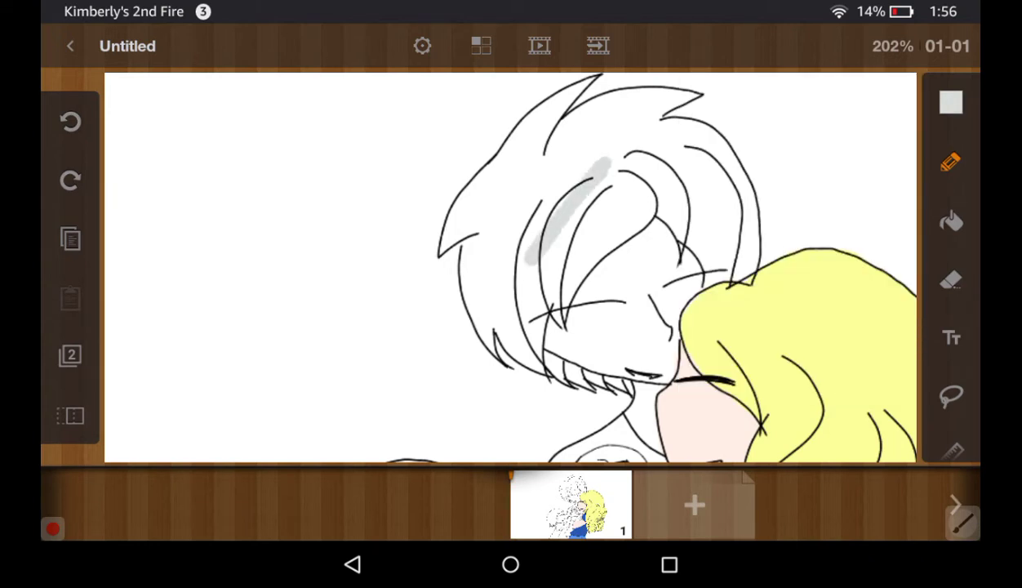
left_click_drag(559, 196, 527, 262)
Enlarge the brush to 2.60 and fill the top of the hair grey
left_click(952, 162)
left_click_drag(743, 327, 764, 328)
left_click(900, 149)
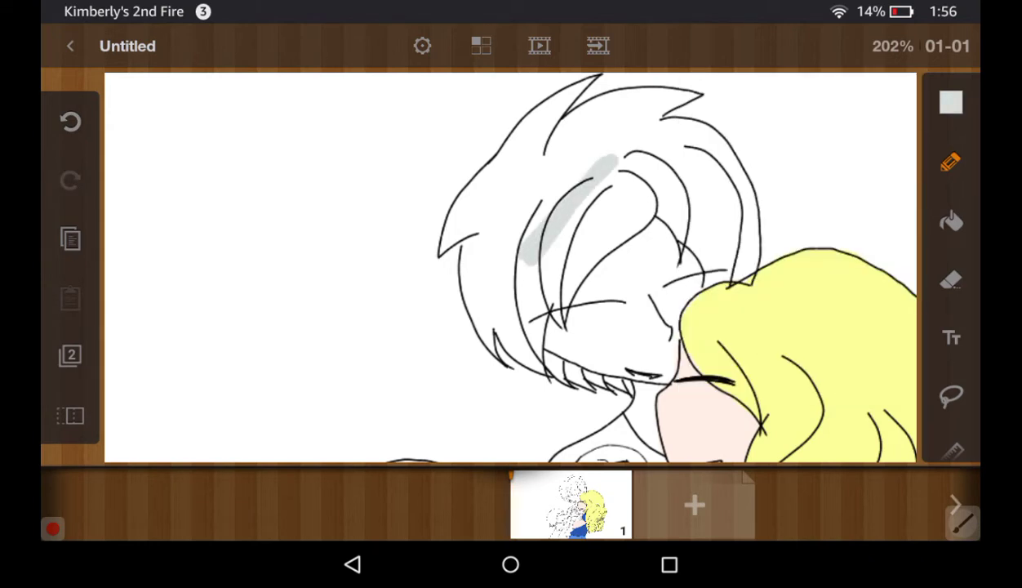
left_click_drag(636, 155, 518, 263)
left_click_drag(616, 200, 513, 287)
mouse_move(657, 155)
left_mouse_down()
mouse_move(572, 261)
mouse_move(604, 237)
left_mouse_up()
mouse_move(629, 118)
left_mouse_down()
mouse_move(498, 229)
mouse_move(486, 213)
left_mouse_up()
left_click_drag(588, 102, 490, 171)
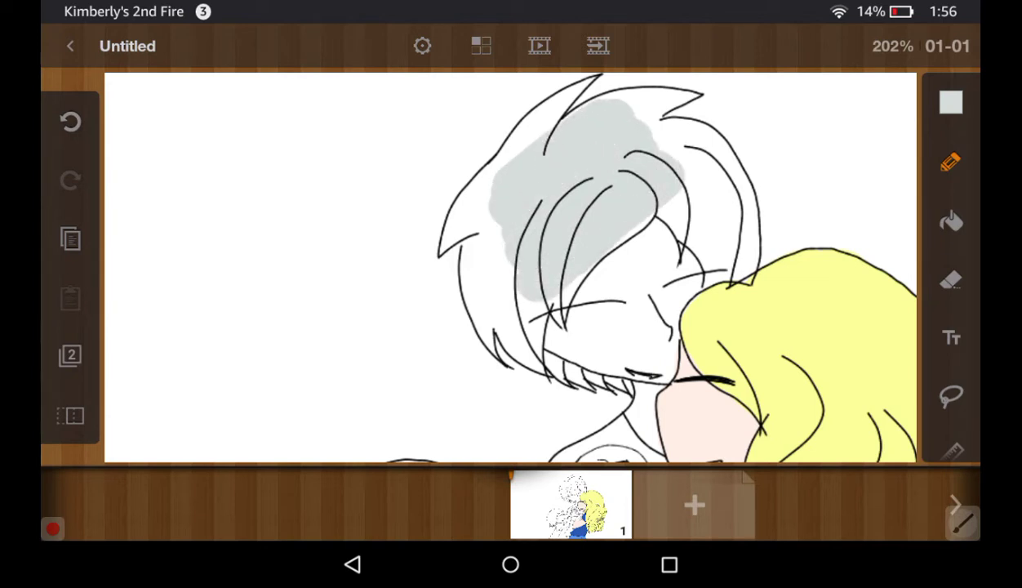
left_click_drag(662, 88, 522, 139)
Fill the right side of the hair with grey up to its edge
mouse_move(681, 143)
left_mouse_down()
mouse_move(649, 163)
mouse_move(657, 233)
left_mouse_up()
left_click_drag(718, 188, 657, 241)
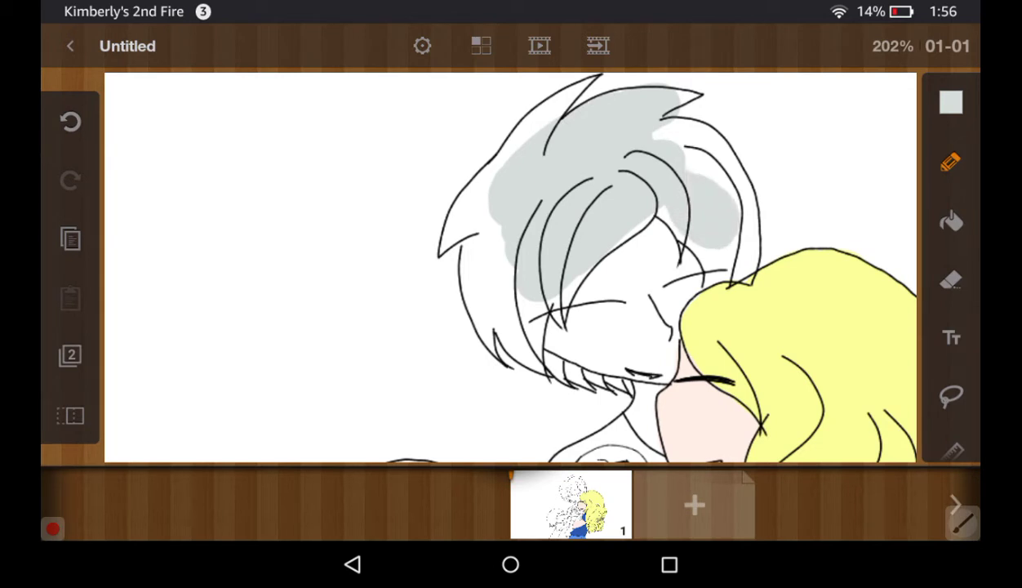
left_click_drag(702, 143, 706, 253)
left_click_drag(722, 179, 645, 126)
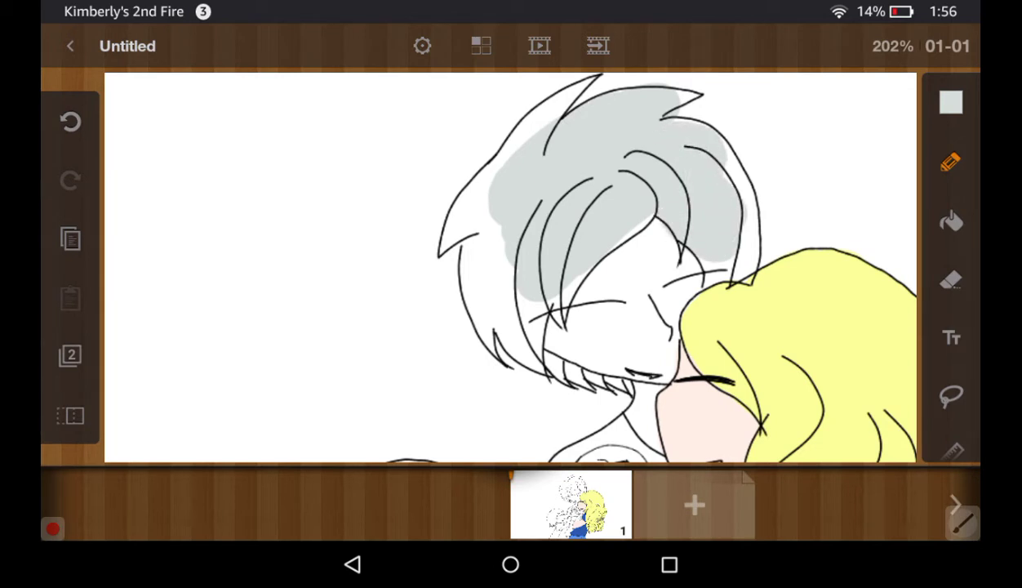
left_click_drag(712, 145, 750, 241)
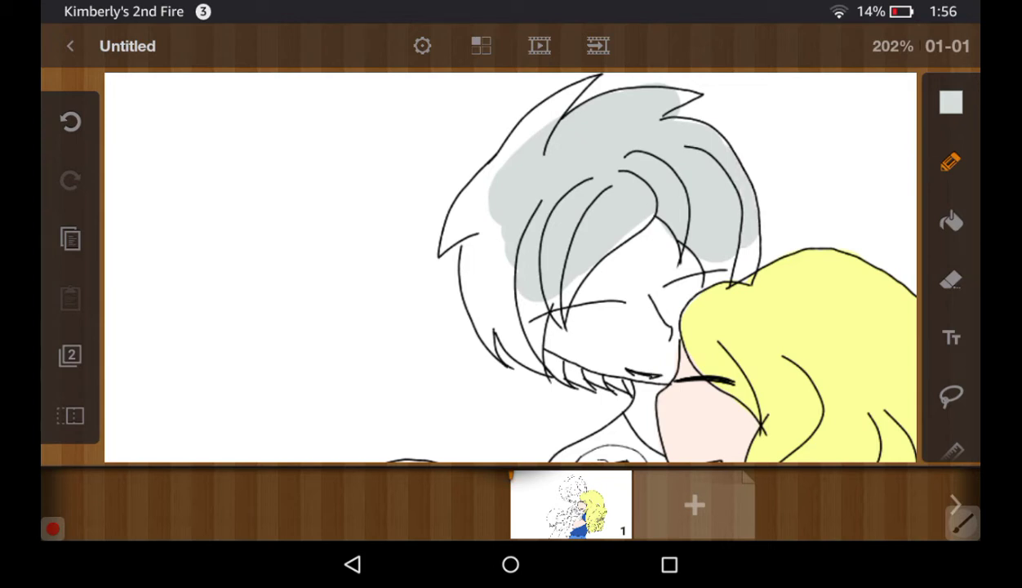
mouse_move(686, 265)
left_mouse_down()
mouse_move(731, 249)
mouse_move(763, 191)
mouse_move(718, 143)
left_mouse_up()
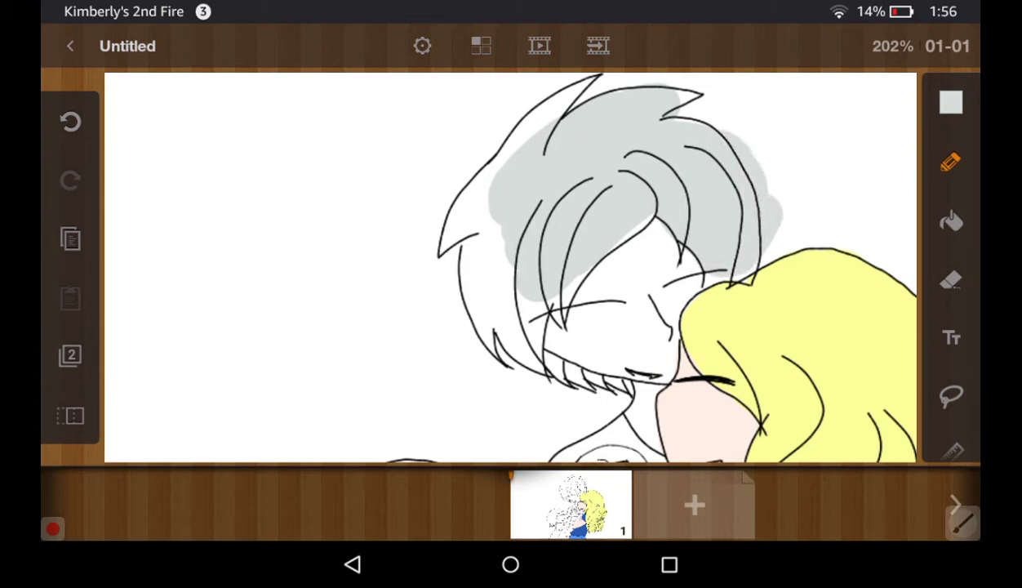
Fill the remaining white gaps in the upper and lower-left hair
mouse_move(681, 93)
left_mouse_down()
mouse_move(502, 155)
mouse_move(588, 81)
left_mouse_up()
left_click_drag(523, 106, 465, 245)
left_click_drag(462, 183, 445, 245)
mouse_move(470, 159)
left_mouse_down()
mouse_move(453, 258)
mouse_move(515, 322)
mouse_move(559, 281)
left_mouse_up()
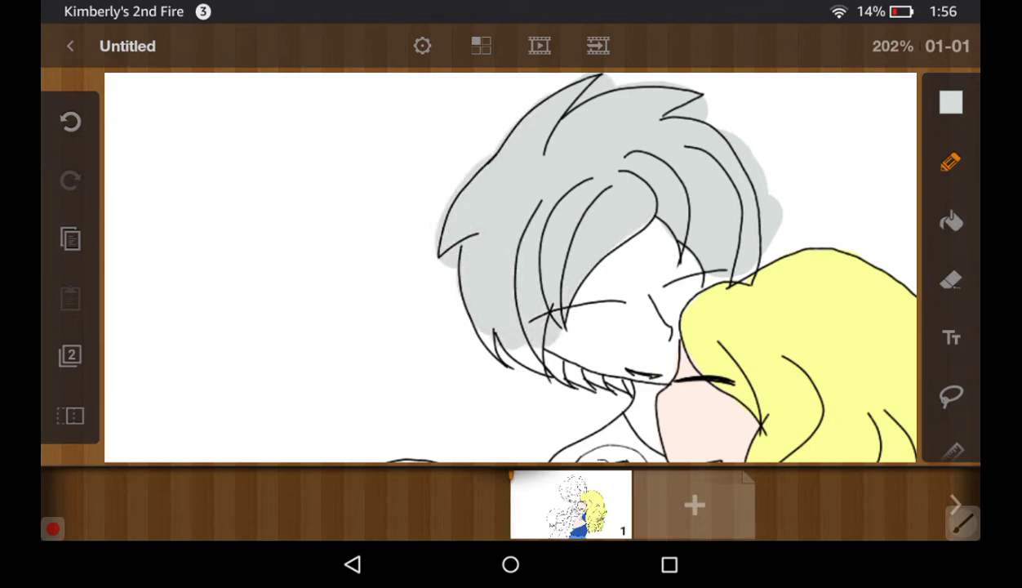
Fill the gap beside the yellow hair and erase grey overflowing the right outline
scroll(792, 114, "up", 5)
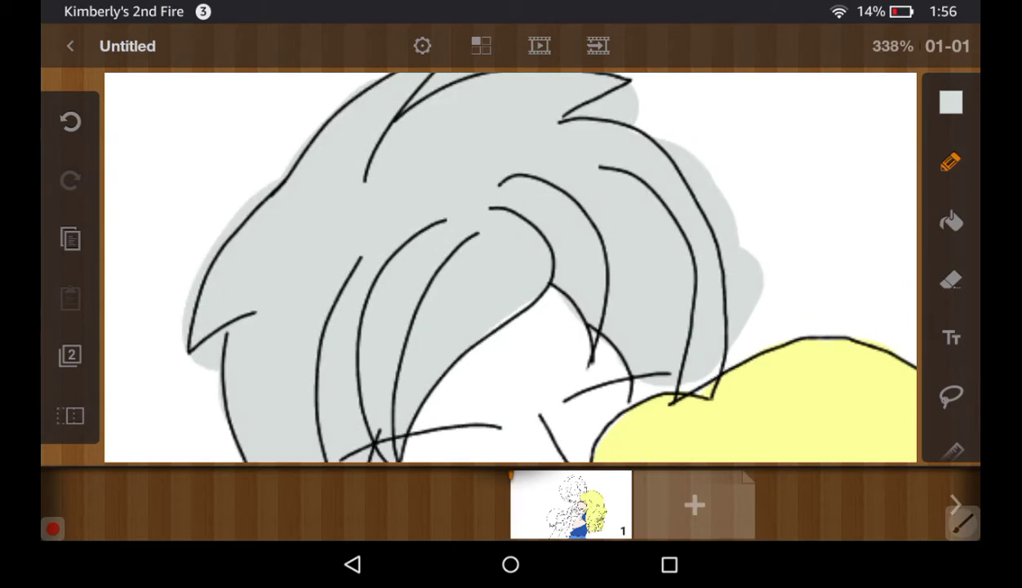
left_click_drag(609, 349, 658, 391)
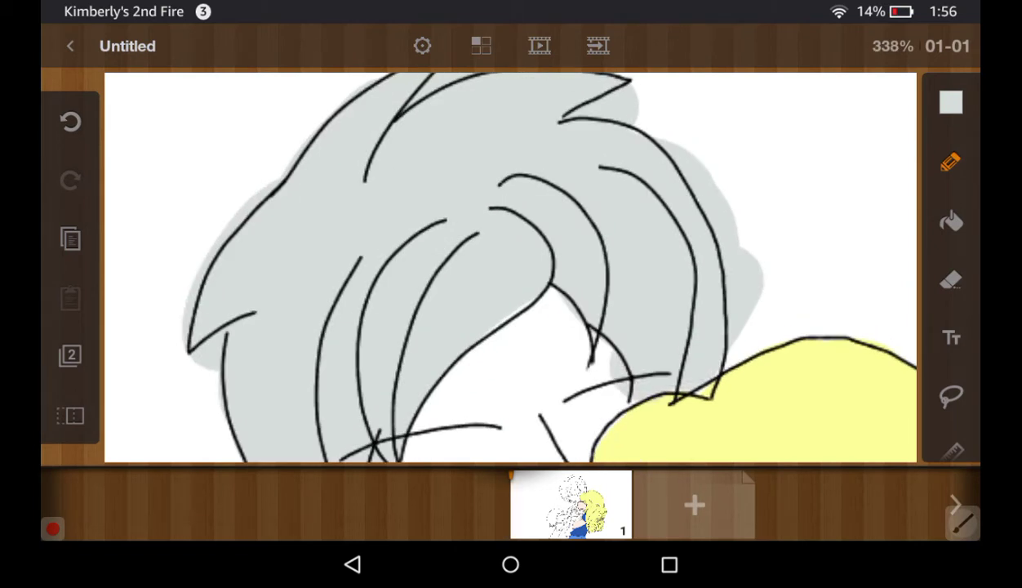
left_click(951, 280)
mouse_move(721, 143)
left_mouse_down()
mouse_move(746, 257)
mouse_move(740, 299)
mouse_move(741, 258)
mouse_move(695, 151)
mouse_move(722, 207)
left_mouse_up()
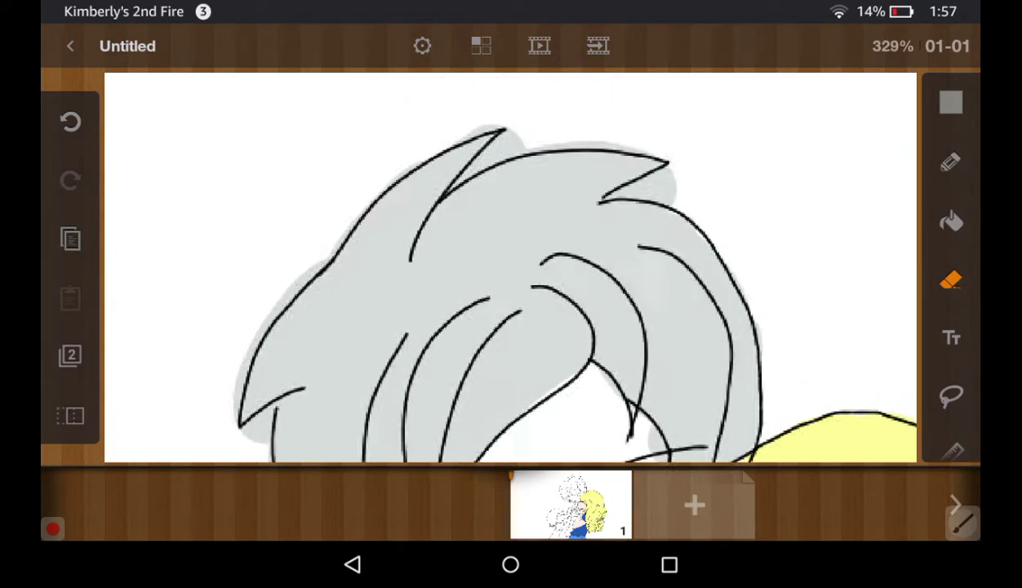
Switch to the Eraser and shrink it to size 0.40
scroll(511, 270, "up", 5)
scroll(511, 270, "up", 3)
left_click(951, 222)
left_click(951, 281)
left_click(952, 280)
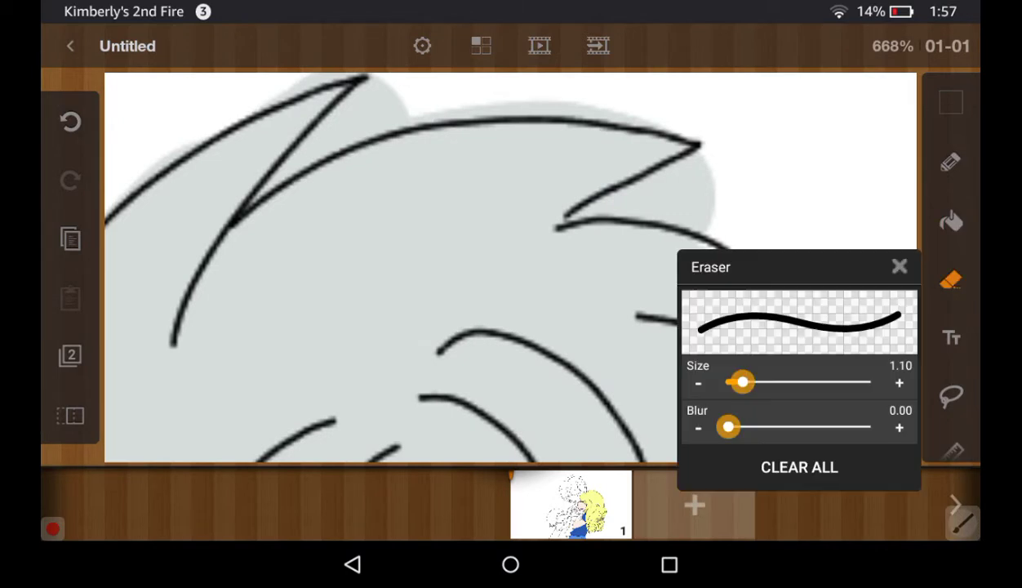
left_click_drag(741, 382, 732, 382)
left_click(899, 266)
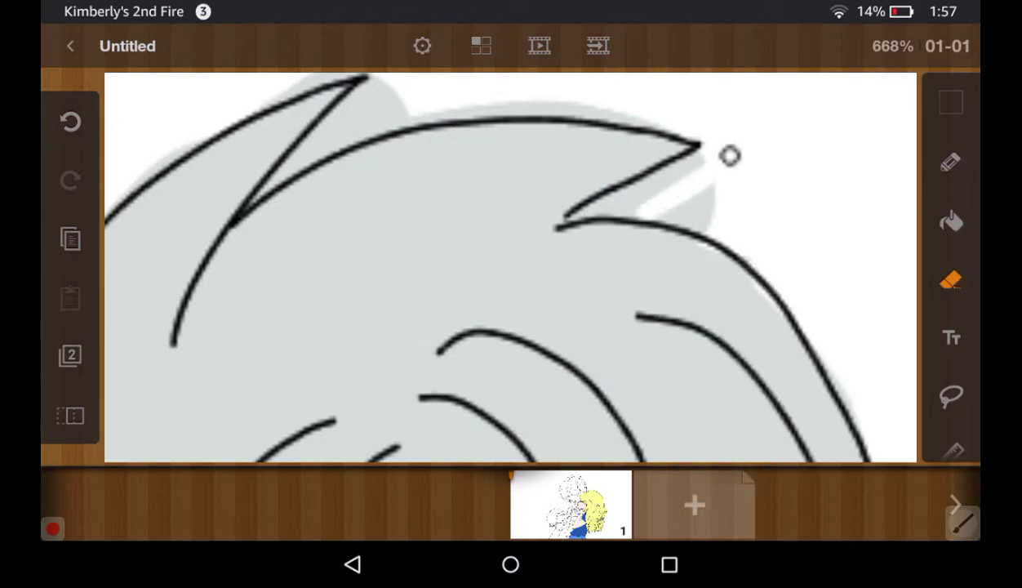
Erase grey spill above the right hair spike and along the upper spike's edges
mouse_move(730, 156)
left_mouse_down()
mouse_move(586, 211)
mouse_move(727, 201)
mouse_move(686, 193)
left_mouse_up()
left_click_drag(510, 269, 518, 271)
scroll(510, 270, "up", 2)
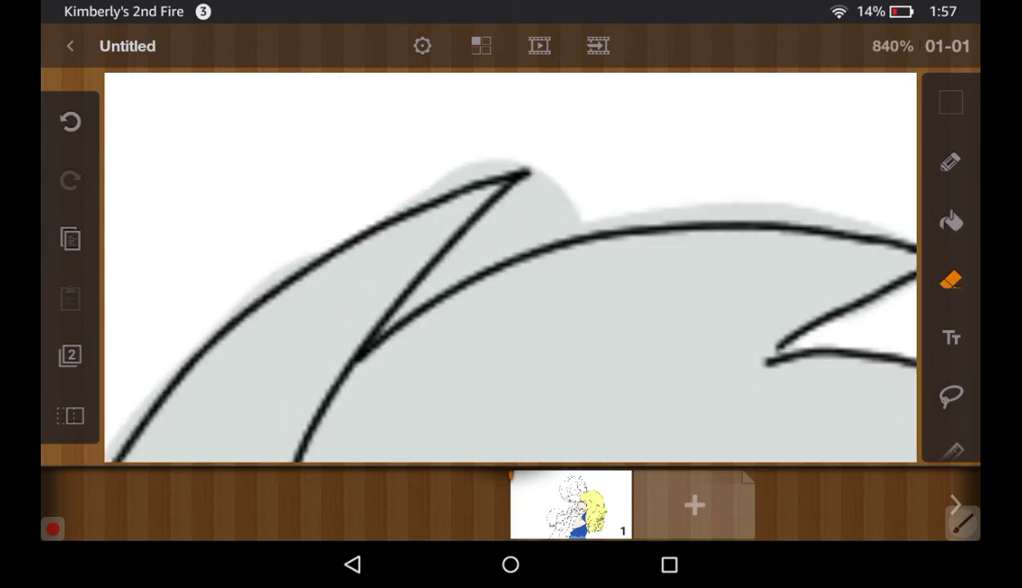
mouse_move(539, 174)
left_mouse_down()
mouse_move(417, 299)
mouse_move(609, 198)
mouse_move(843, 202)
mouse_move(867, 226)
left_mouse_up()
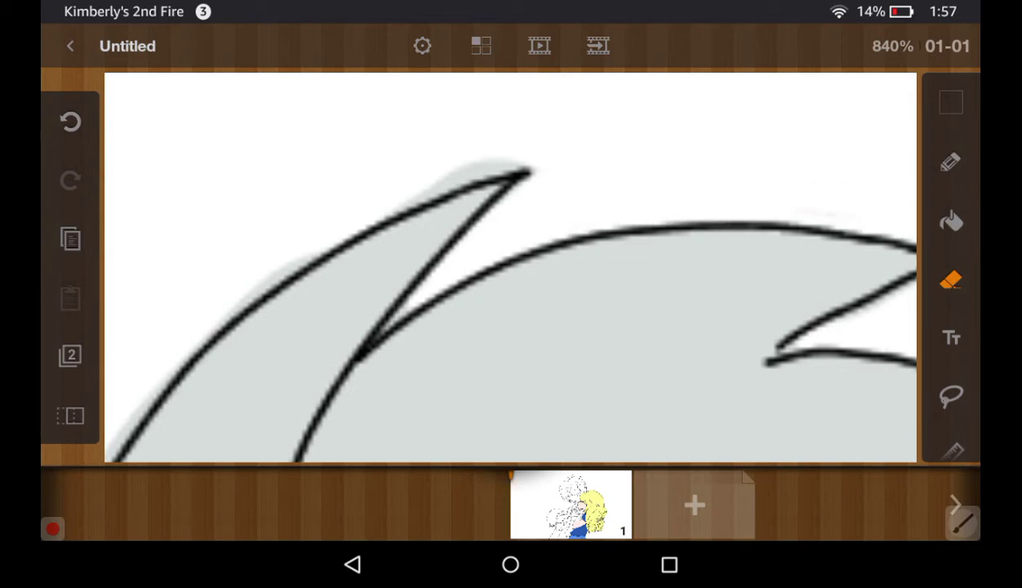
mouse_move(534, 140)
left_mouse_down()
mouse_move(374, 210)
mouse_move(506, 159)
left_mouse_up()
scroll(511, 270, "down", 1)
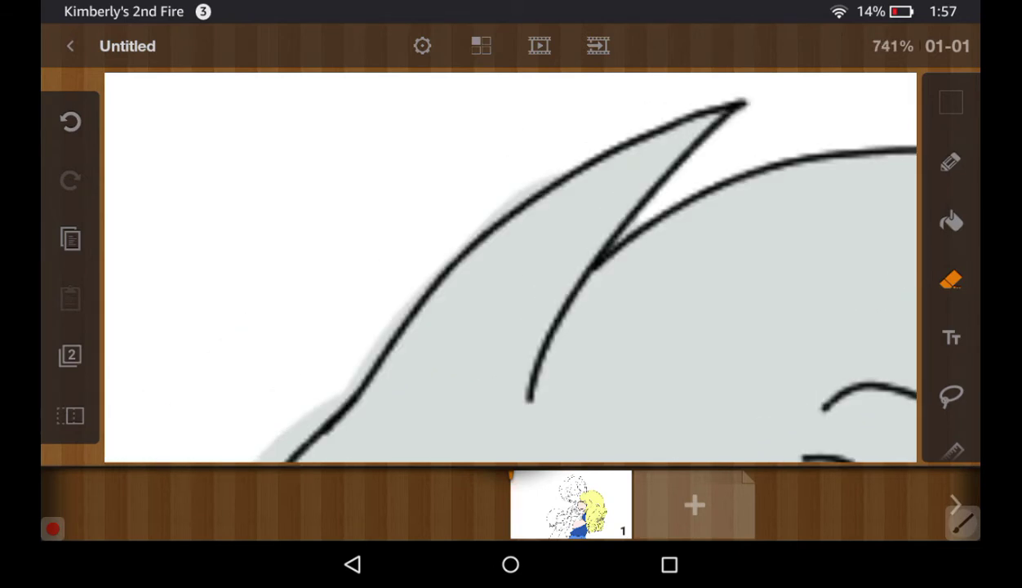
left_click_drag(534, 192, 420, 276)
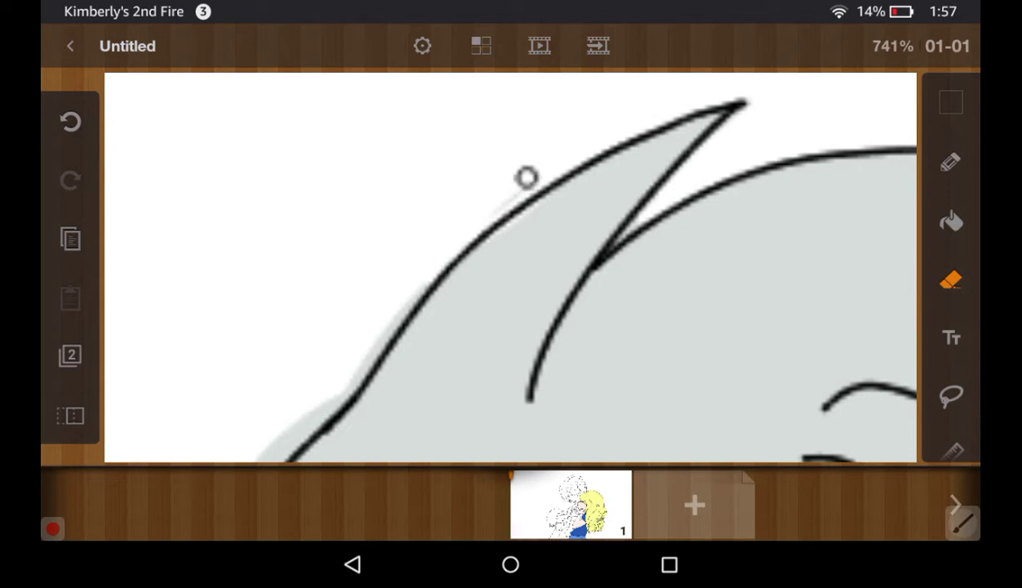
left_click(70, 121)
left_click_drag(541, 165, 439, 234)
left_click_drag(439, 233, 559, 162)
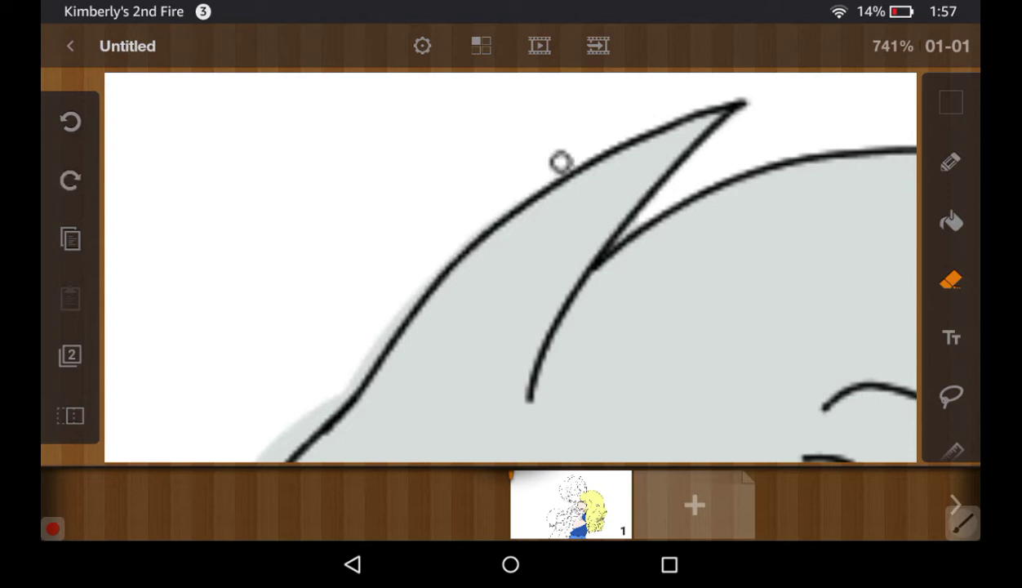
Erase grey spill along the spike's left edge and around its tips
scroll(510, 269, "up", 1)
left_click_drag(694, 163, 635, 276)
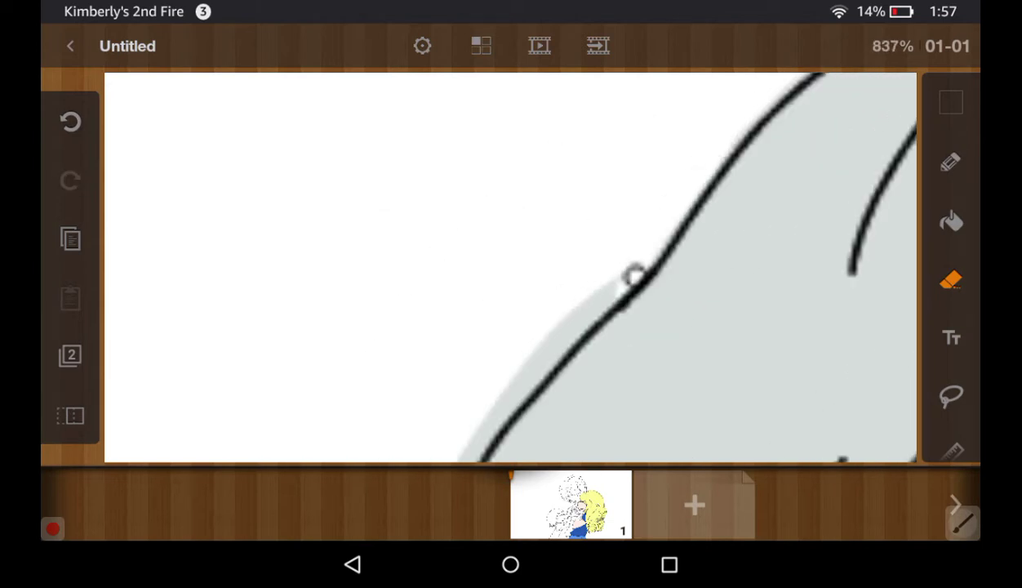
left_click_drag(580, 302, 453, 449)
left_click_drag(628, 273, 457, 449)
scroll(511, 270, "down", 1)
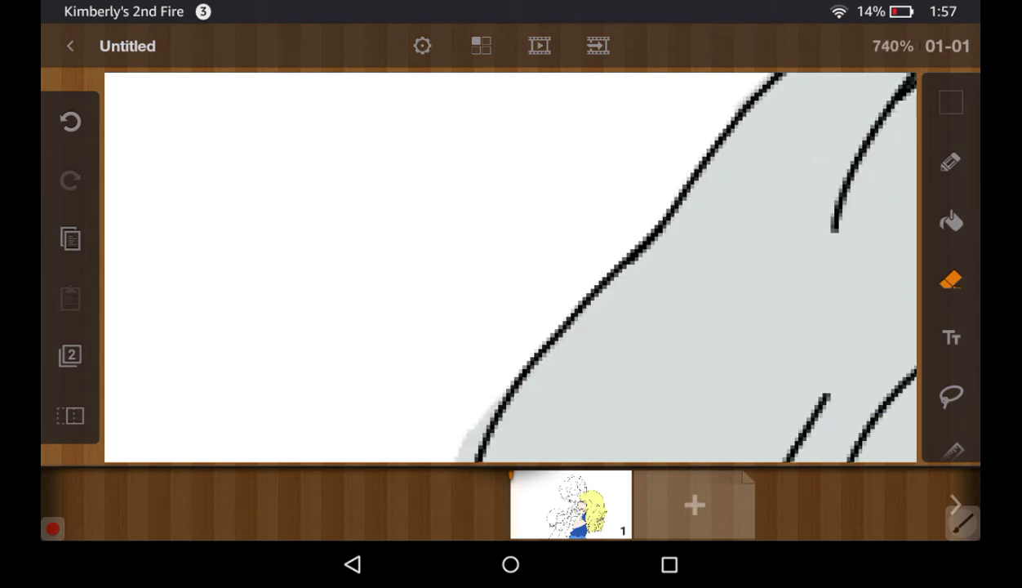
scroll(510, 269, "down", 1)
mouse_move(645, 213)
left_mouse_down()
mouse_move(584, 399)
mouse_move(640, 211)
left_mouse_up()
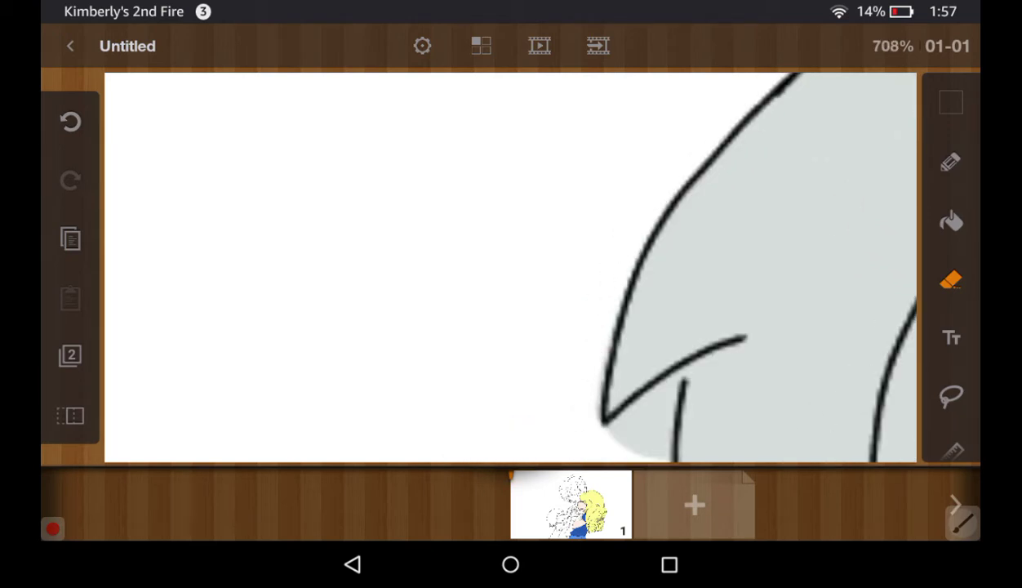
mouse_move(614, 414)
left_mouse_down()
mouse_move(600, 450)
mouse_move(668, 384)
mouse_move(657, 457)
left_mouse_up()
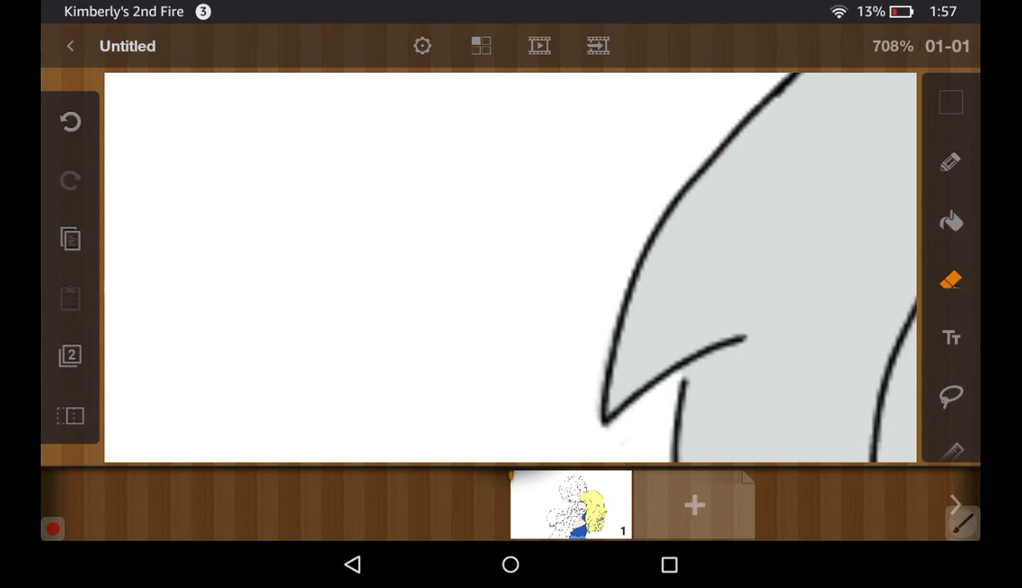
Erase the grey shading beside the crossing lines and faint grey along the hair line
scroll(510, 270, "down", 1)
scroll(511, 270, "down", 1)
scroll(511, 269, "down", 1)
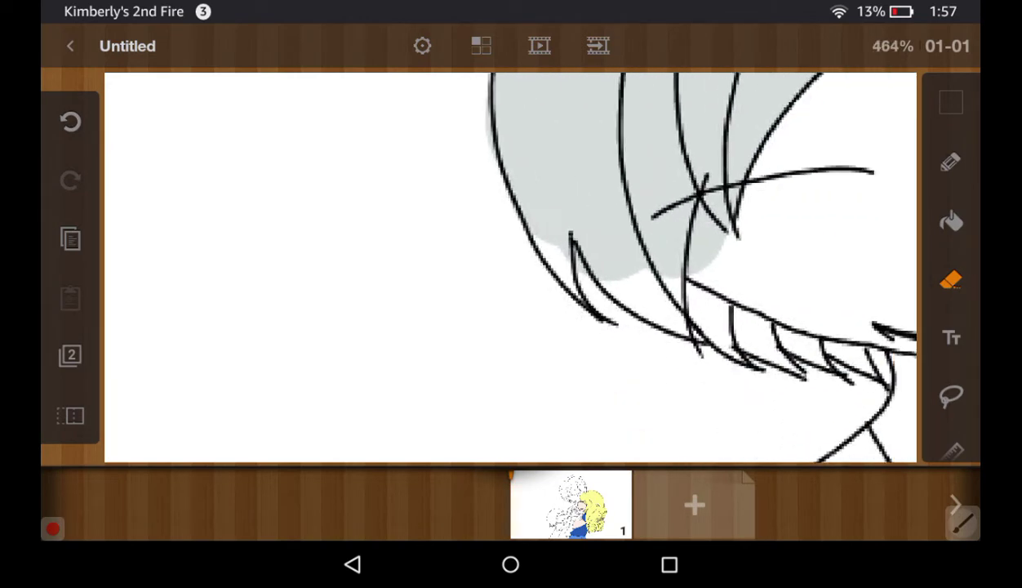
scroll(693, 267, "right", 1)
mouse_move(667, 274)
left_mouse_down()
mouse_move(675, 290)
mouse_move(680, 238)
mouse_move(712, 264)
left_mouse_up()
scroll(510, 269, "down", 2)
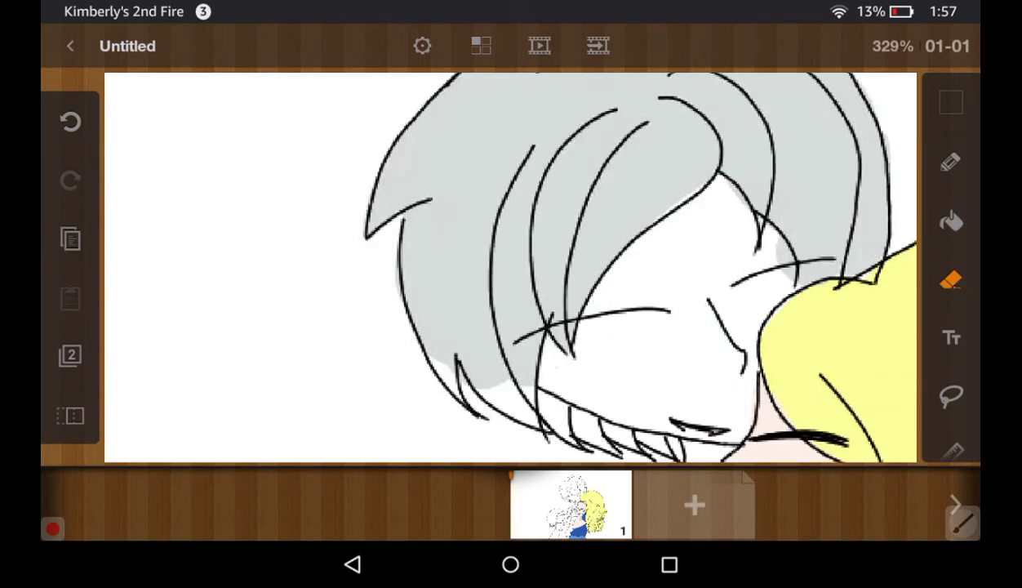
scroll(511, 270, "up", 2)
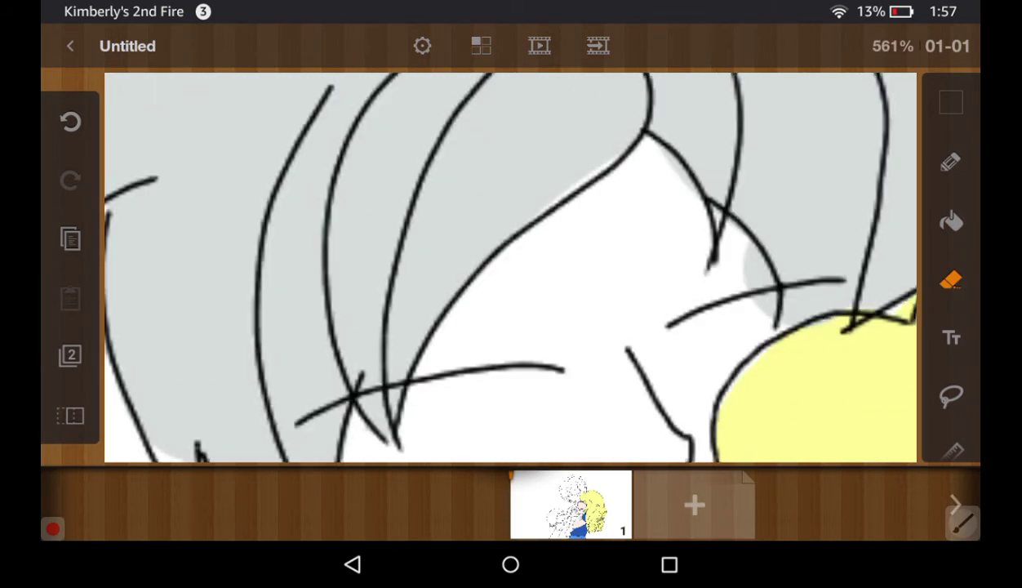
mouse_move(752, 264)
left_mouse_down()
mouse_move(763, 273)
mouse_move(750, 252)
left_mouse_up()
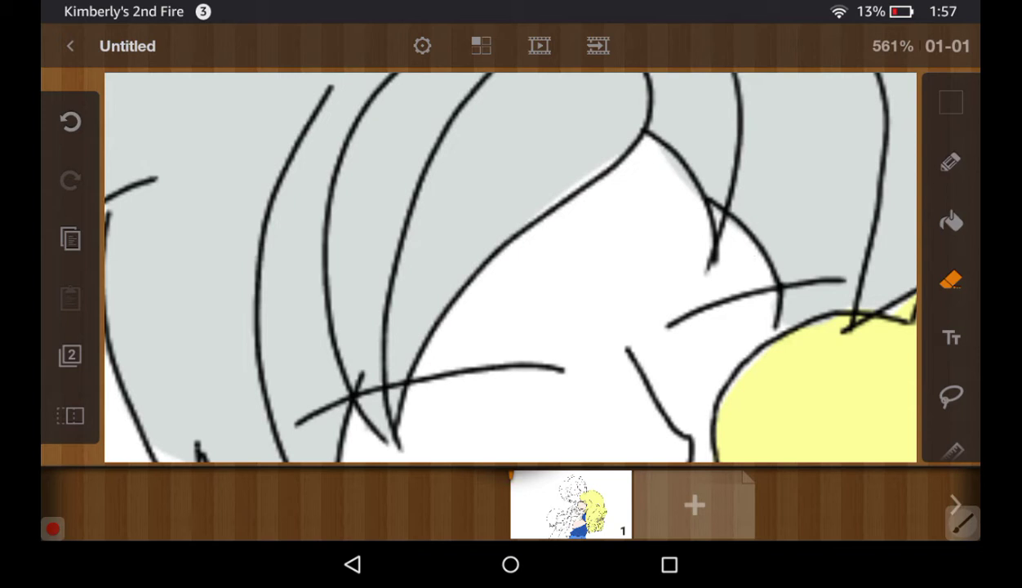
left_click_drag(657, 153, 674, 189)
Undo a stray grey brush stroke and bring the lower hair strands into view
left_click(951, 161)
left_click_drag(755, 249, 763, 302)
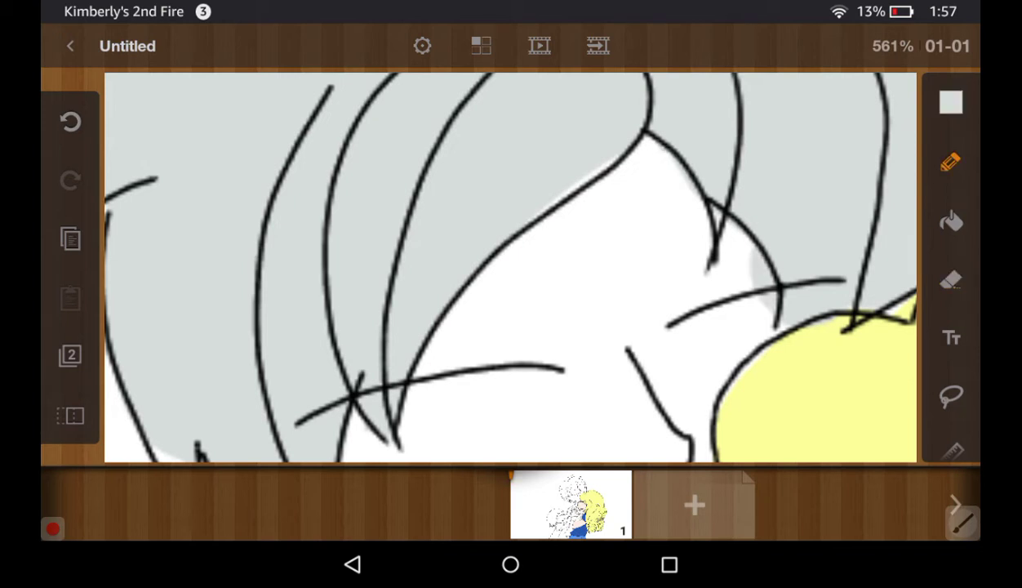
left_click(70, 121)
left_click(502, 337)
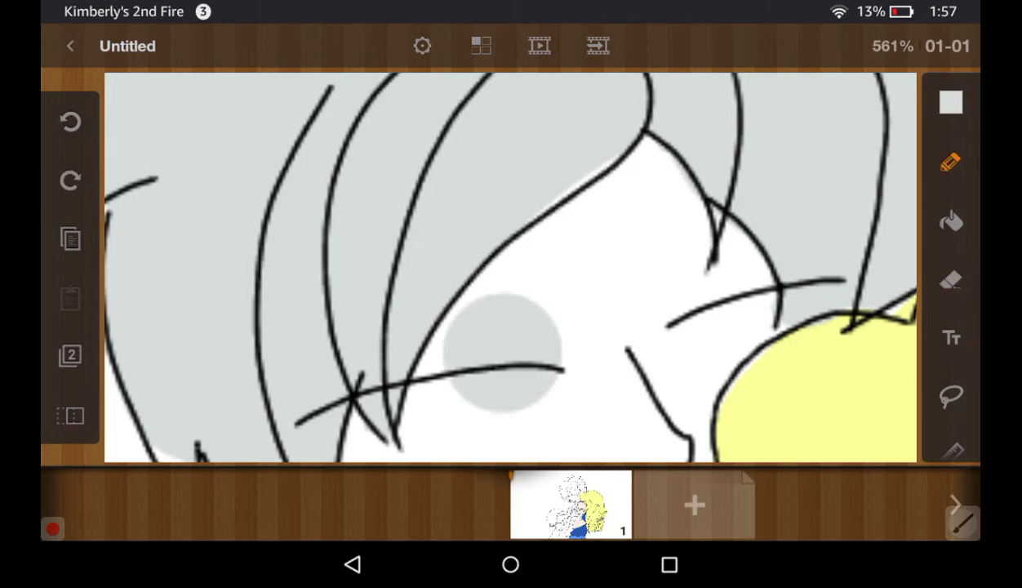
left_click_drag(502, 337, 816, 139)
With a much finer brush, fill the gaps between the lower hair strands with grey
left_click(951, 162)
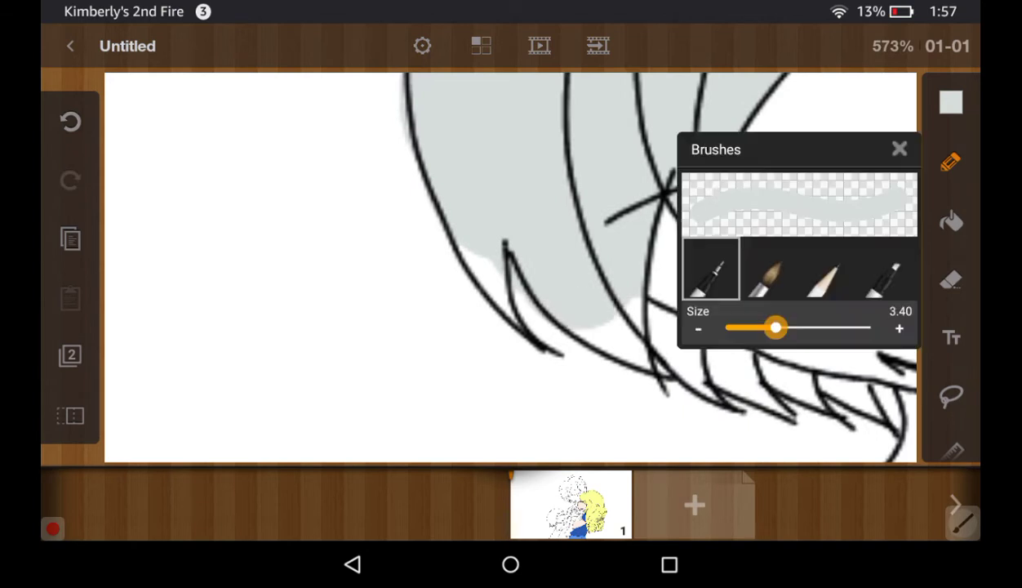
left_click_drag(776, 327, 737, 327)
left_click(899, 148)
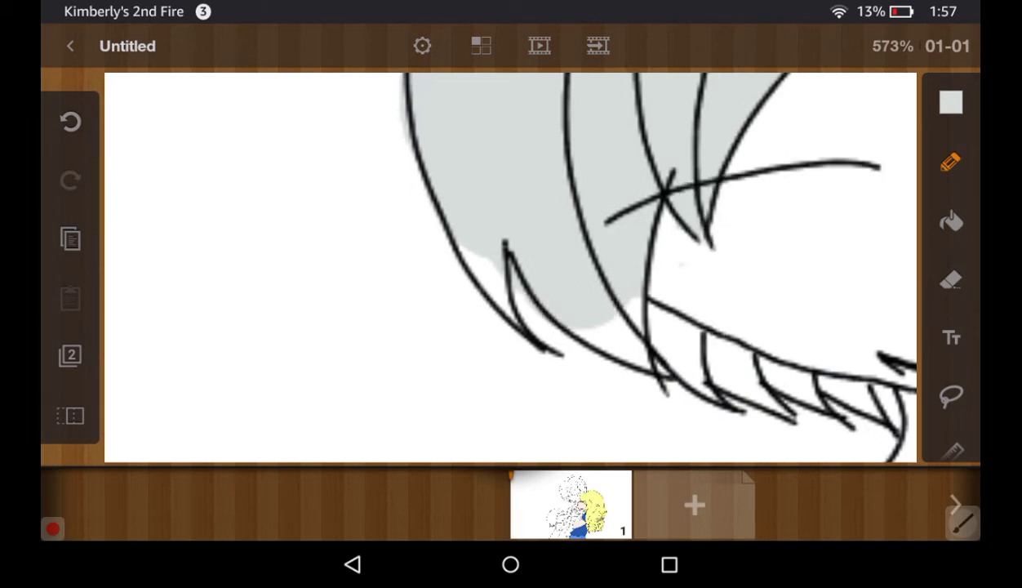
left_click_drag(577, 308, 645, 347)
left_click_drag(612, 304, 637, 355)
left_click_drag(621, 286, 653, 372)
mouse_move(662, 326)
left_mouse_down()
mouse_move(715, 383)
mouse_move(764, 392)
left_mouse_up()
left_click_drag(694, 335, 771, 413)
left_click_drag(723, 343, 800, 405)
left_click_drag(772, 363, 854, 409)
mouse_move(829, 373)
left_mouse_down()
mouse_move(880, 418)
mouse_move(877, 393)
left_mouse_up()
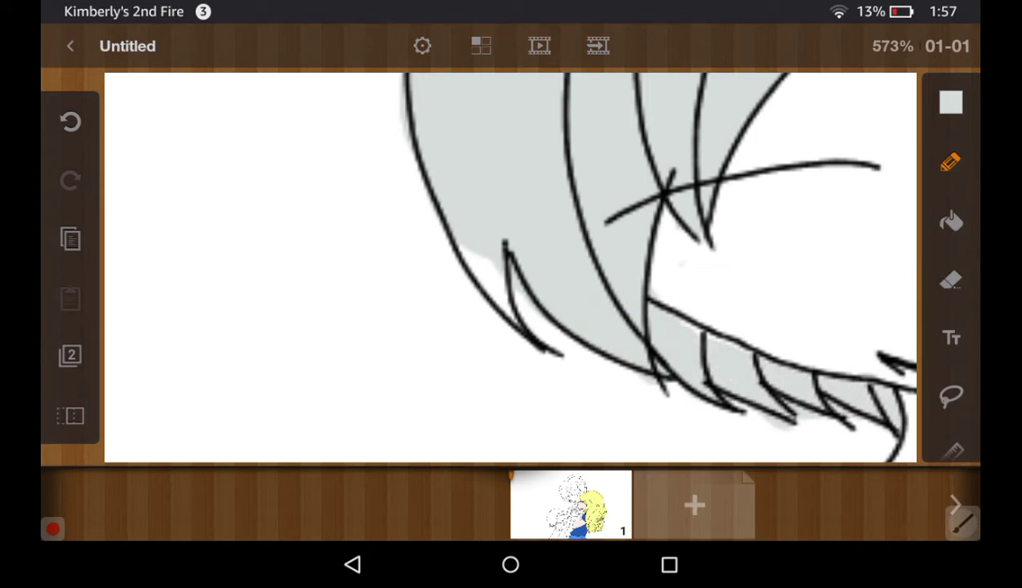
Erase grey near the hair tips, fill the white hair notch, then pan down to the children
left_click(951, 220)
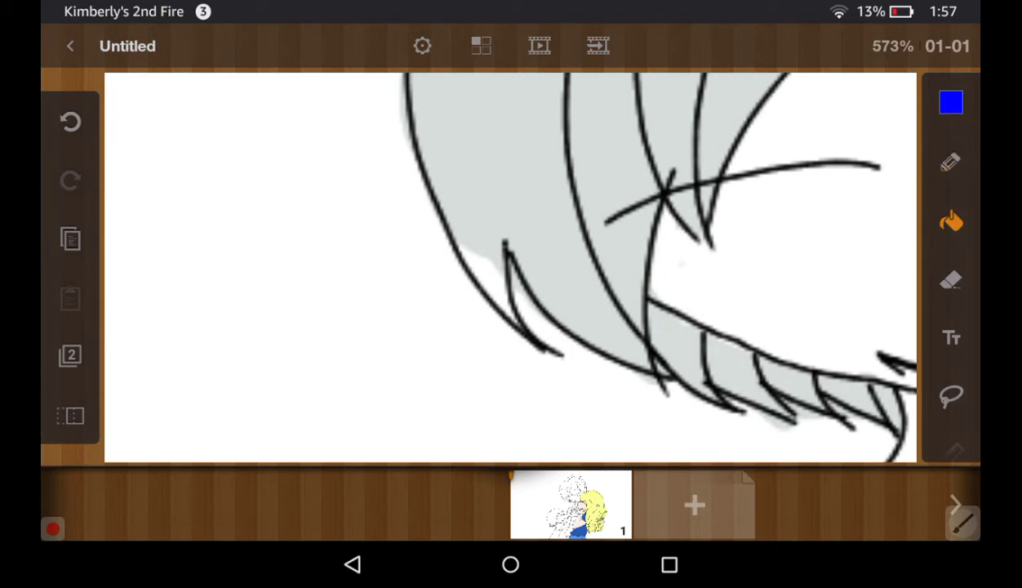
left_click(951, 280)
mouse_move(738, 422)
left_mouse_down()
mouse_move(803, 449)
mouse_move(828, 433)
left_mouse_up()
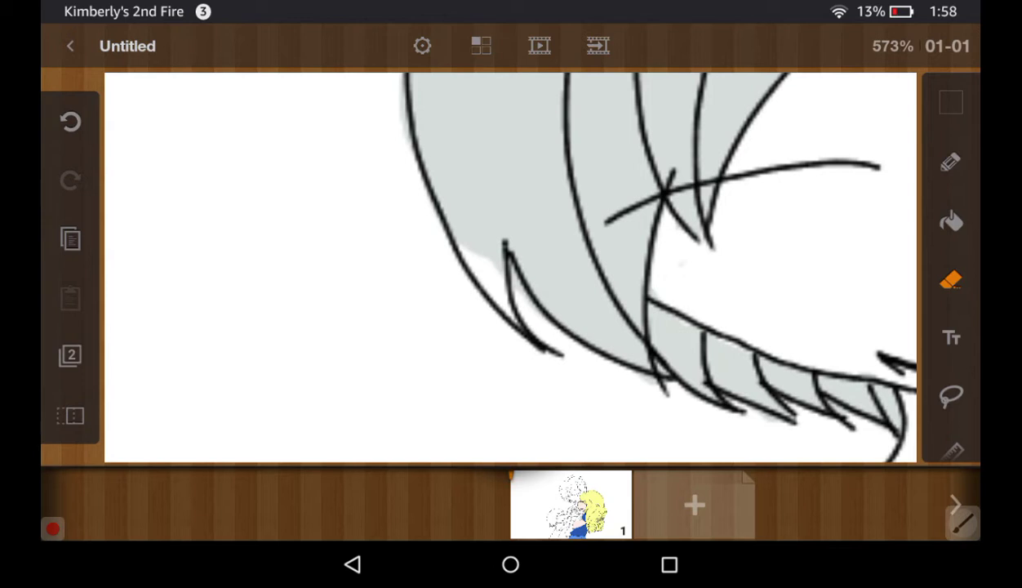
left_click(951, 162)
mouse_move(465, 254)
left_mouse_down()
mouse_move(482, 294)
mouse_move(508, 309)
left_mouse_up()
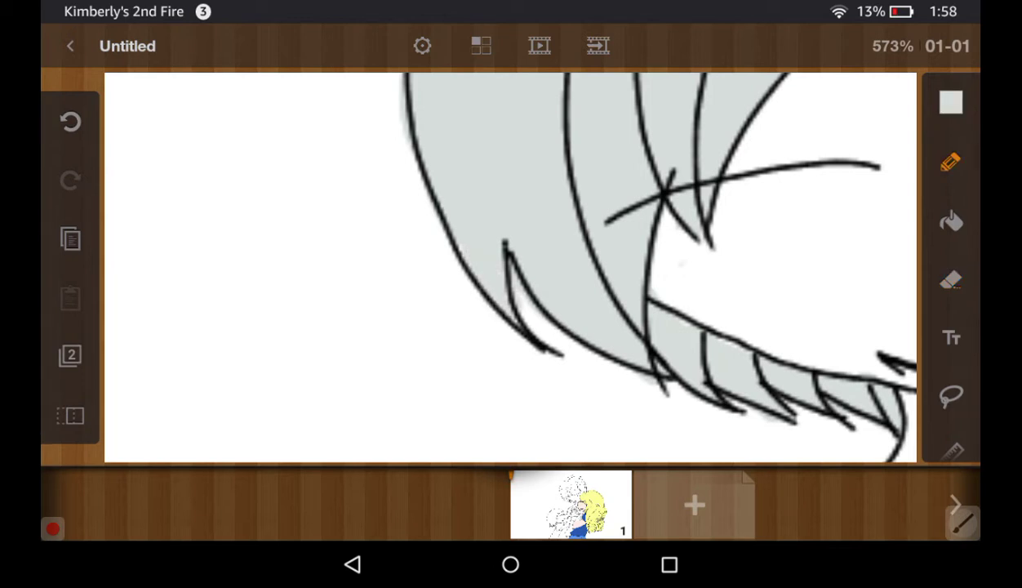
left_click(951, 280)
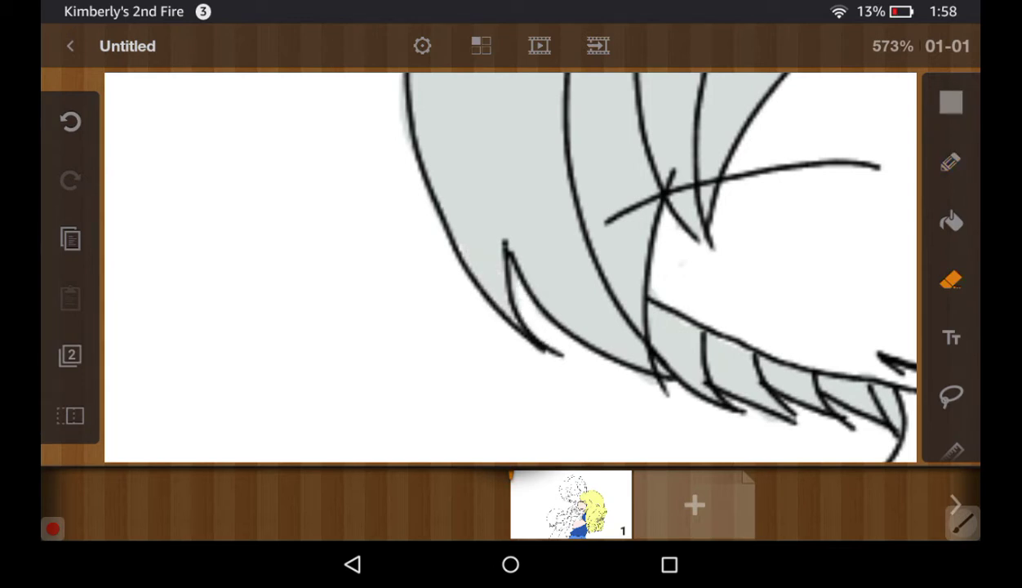
scroll(510, 267, "down", 3)
scroll(510, 267, "down", 2)
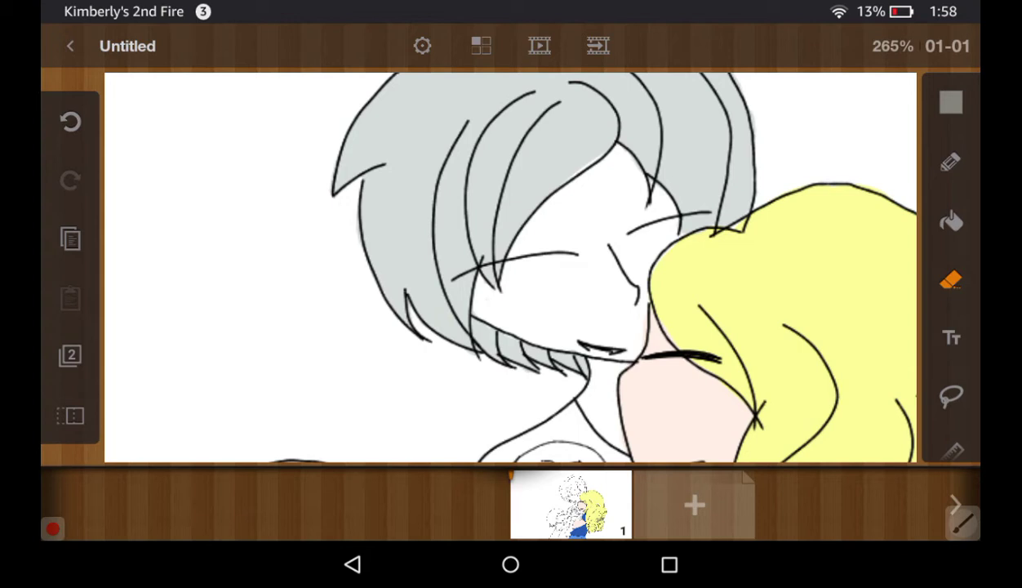
scroll(510, 267, "down", 3)
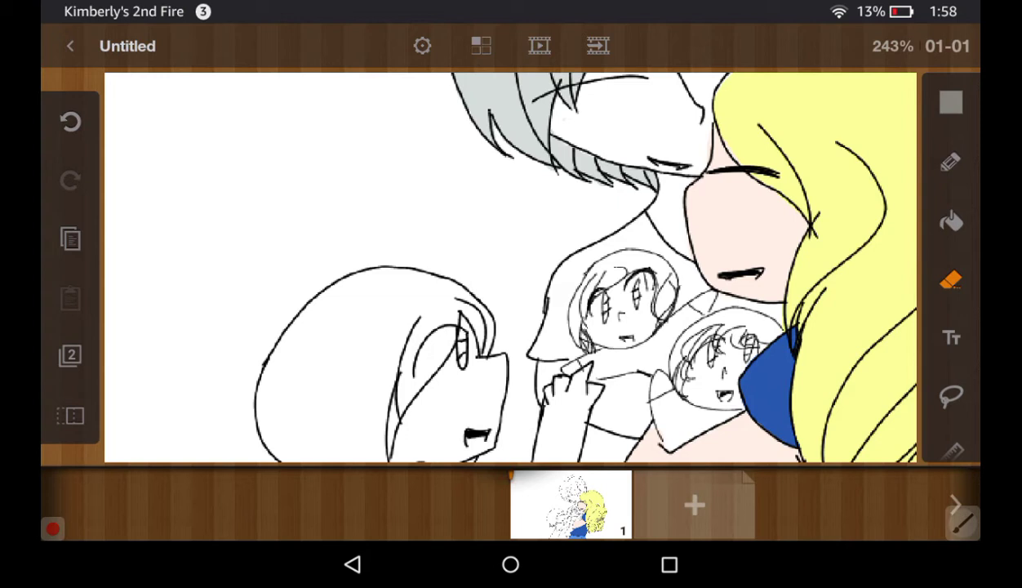
Select the Pencil with a dark charcoal colour
left_click(950, 161)
left_click(950, 102)
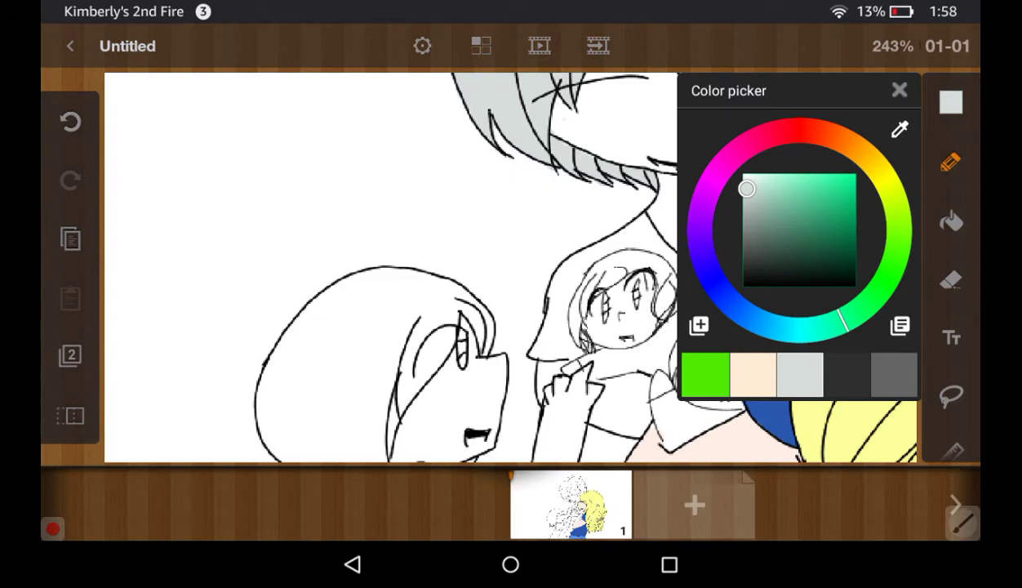
left_click(741, 267)
left_click(899, 92)
scroll(510, 267, "up", 5)
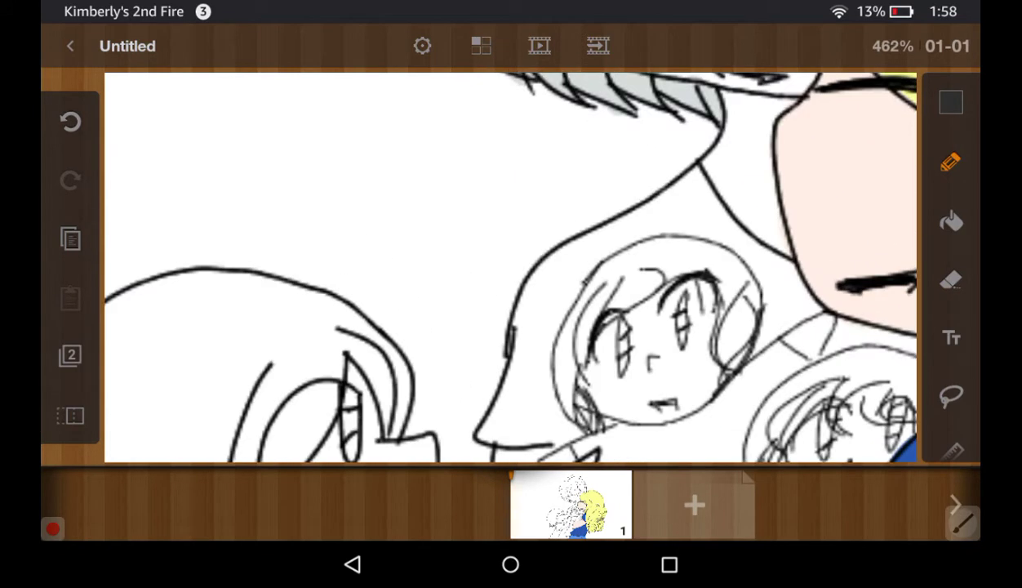
Paint dark hair above the middle child's head and down its left side
left_click_drag(670, 204, 599, 244)
mouse_move(682, 204)
left_mouse_down()
mouse_move(571, 257)
mouse_move(539, 288)
left_mouse_up()
left_click_drag(564, 243, 513, 331)
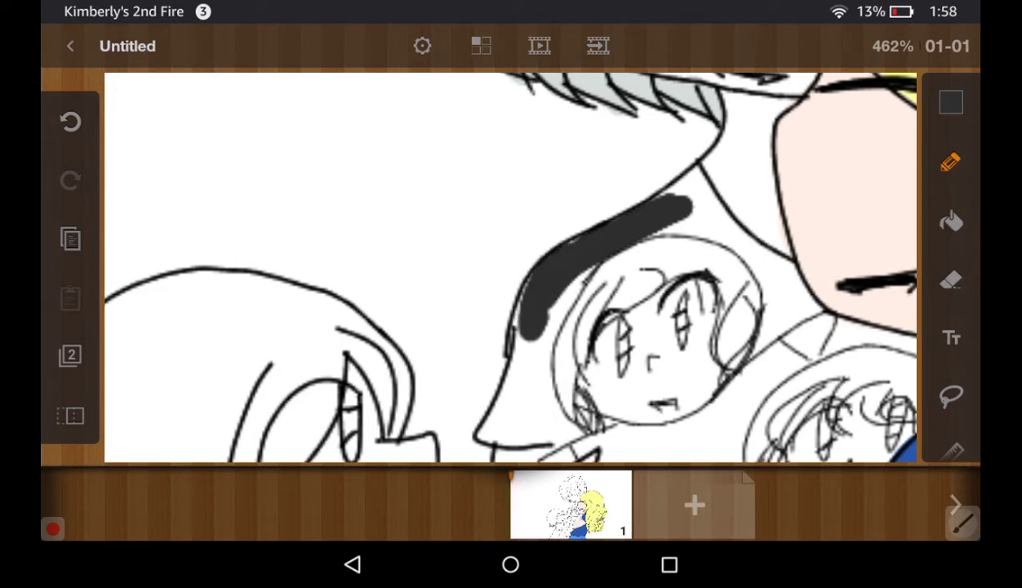
mouse_move(539, 293)
left_mouse_down()
mouse_move(514, 352)
mouse_move(522, 377)
left_mouse_up()
left_click_drag(513, 282, 502, 378)
left_click_drag(522, 262, 527, 390)
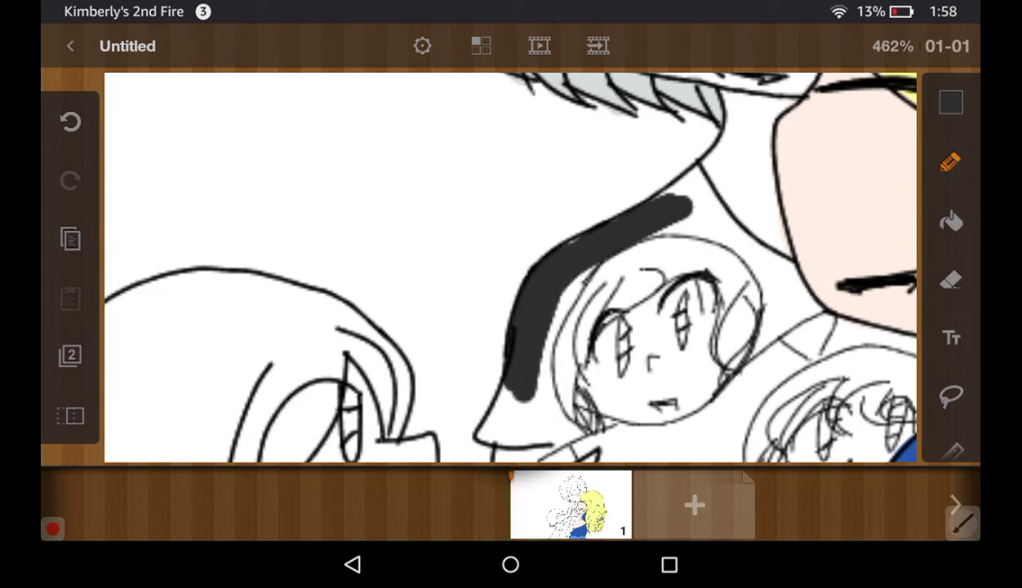
mouse_move(555, 277)
left_mouse_down()
mouse_move(539, 380)
mouse_move(547, 327)
left_mouse_up()
left_click_drag(590, 258, 563, 304)
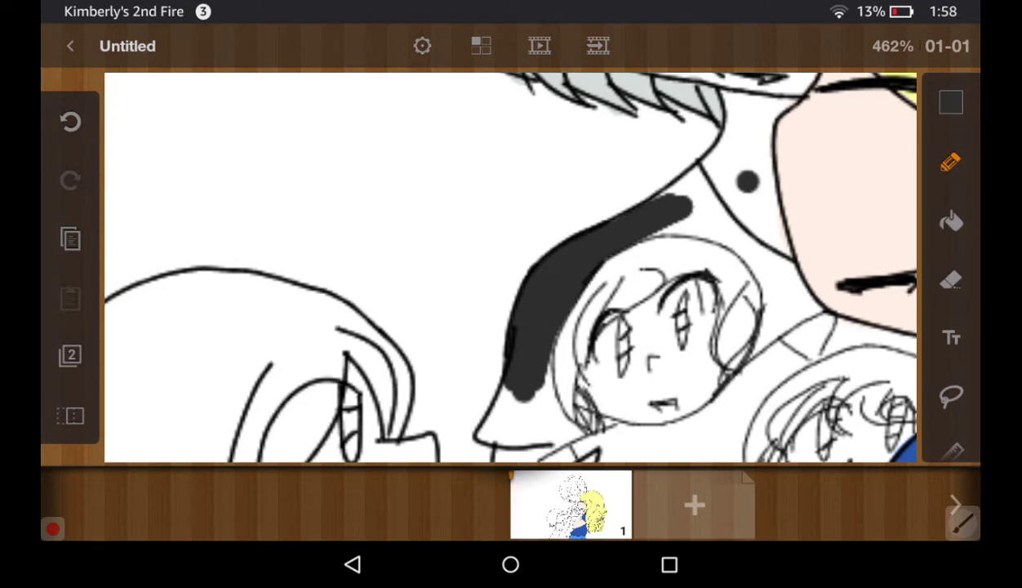
Undo a misplaced dark blob and make the brush slightly thicker
scroll(510, 269, "up", 3)
mouse_move(768, 282)
left_mouse_down()
mouse_move(726, 342)
mouse_move(735, 351)
mouse_move(759, 322)
mouse_move(728, 327)
left_mouse_up()
left_click(71, 120)
left_click(951, 162)
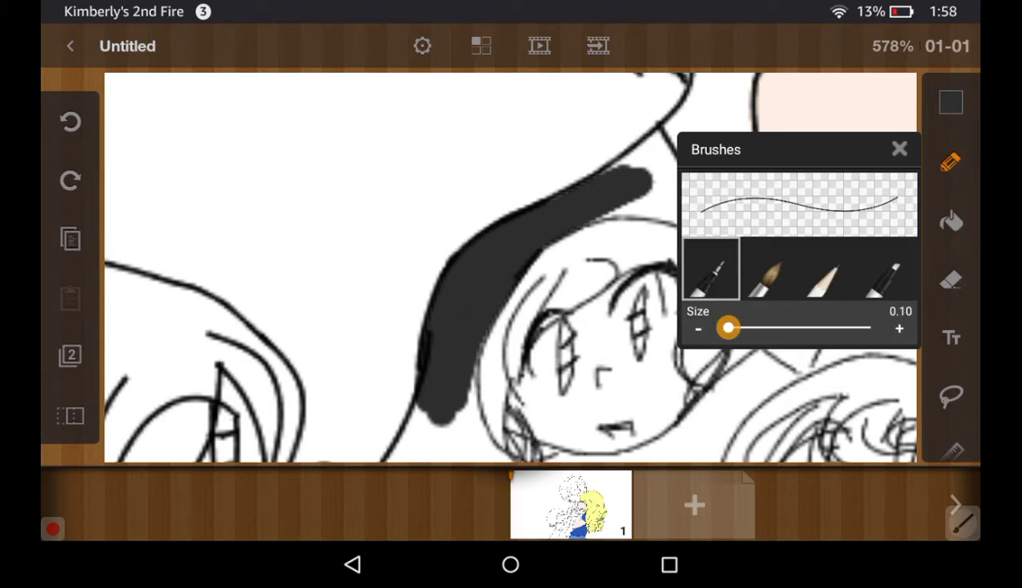
left_click_drag(729, 328, 730, 327)
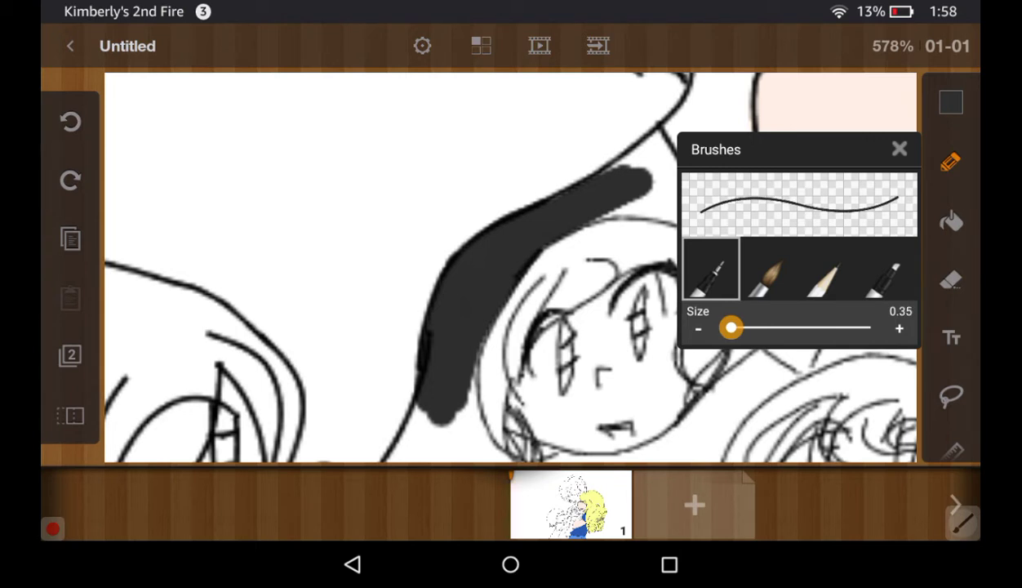
left_click(899, 149)
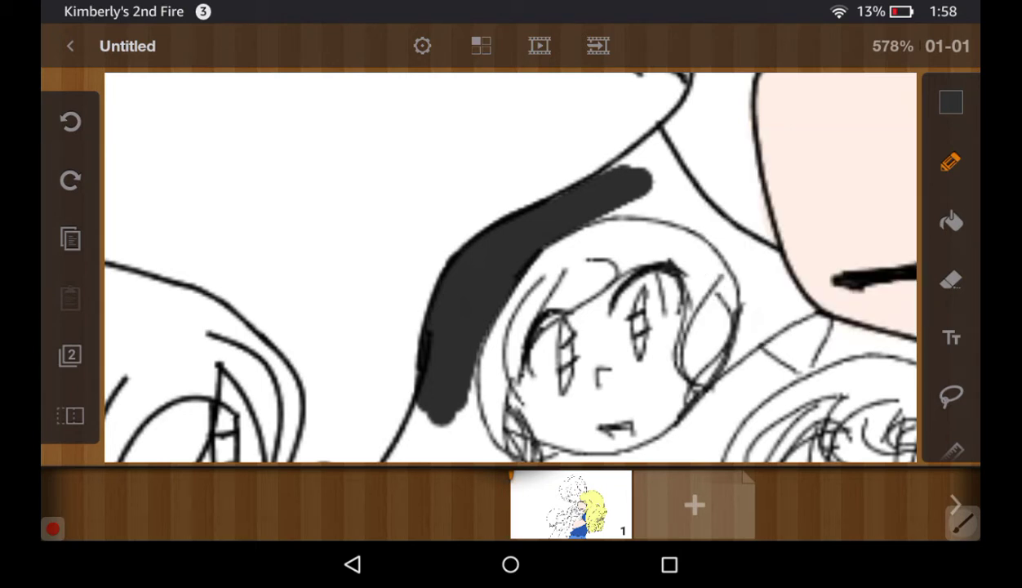
mouse_move(608, 204)
left_mouse_down()
mouse_move(661, 188)
mouse_move(604, 206)
left_mouse_up()
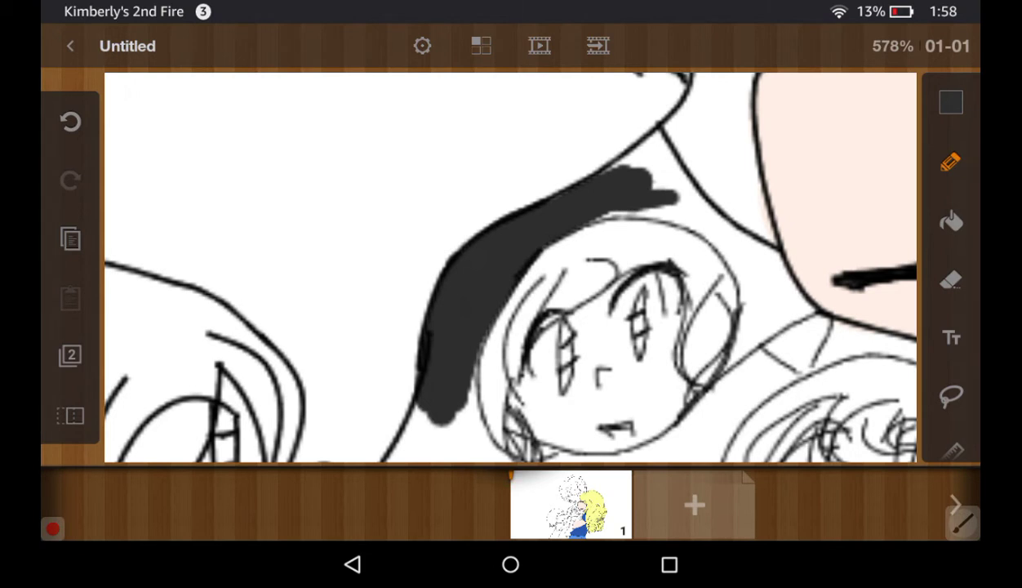
Paint the hair along the top of the head outline and down its right side
scroll(768, 253, "up", 3)
scroll(768, 253, "up", 1)
left_click_drag(490, 181, 576, 176)
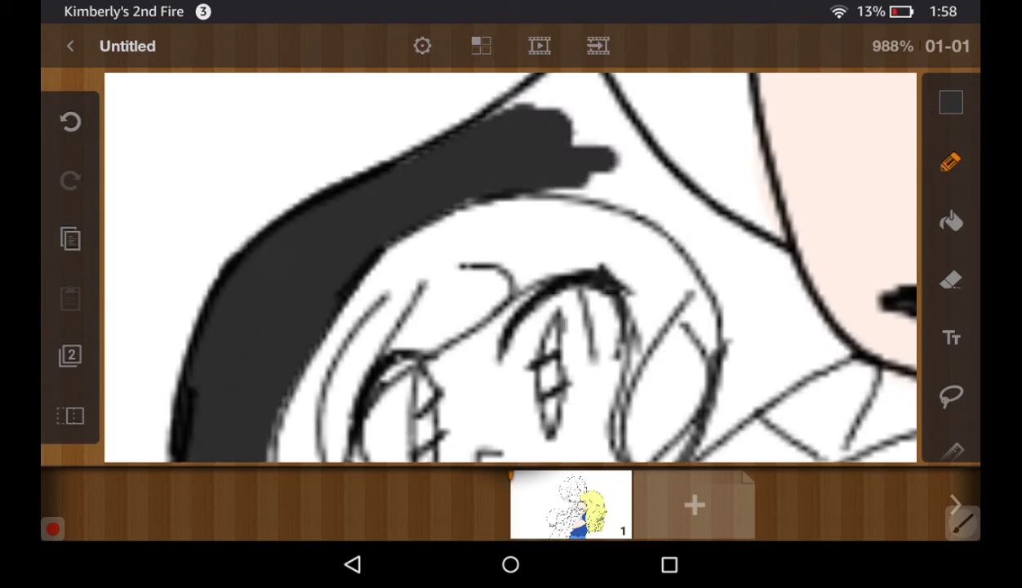
left_click_drag(465, 195, 628, 184)
mouse_move(556, 196)
left_mouse_down()
mouse_move(645, 208)
mouse_move(686, 231)
left_mouse_up()
mouse_move(600, 200)
left_mouse_down()
mouse_move(702, 261)
mouse_move(739, 323)
left_mouse_up()
left_click_drag(682, 229, 743, 339)
Thicken the hair beside the face's right side, filling up to the hair line
scroll(510, 269, "down", 1)
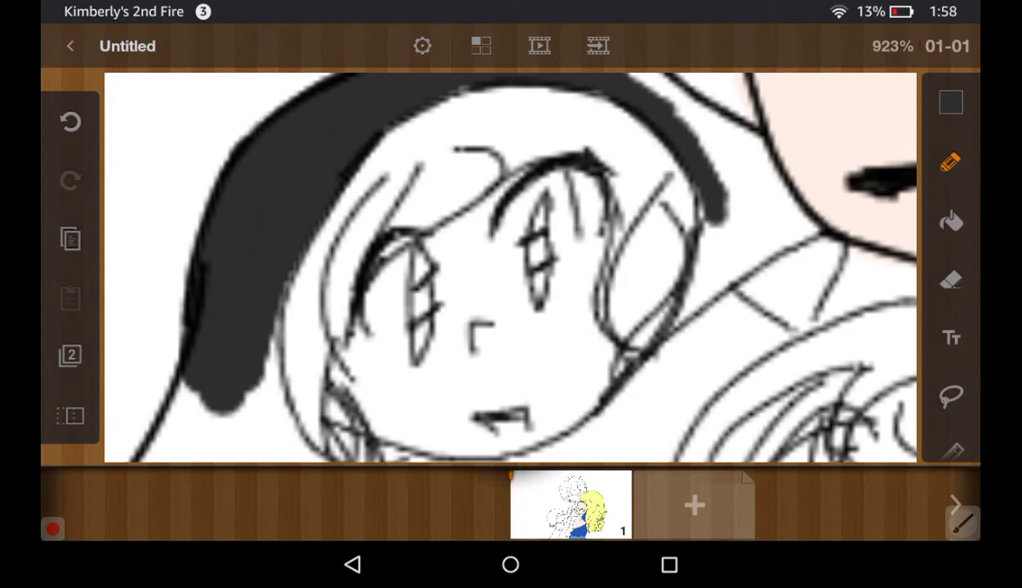
mouse_move(678, 181)
left_mouse_down()
mouse_move(690, 204)
mouse_move(690, 294)
left_mouse_up()
left_click_drag(712, 200, 686, 301)
left_click_drag(711, 245, 665, 311)
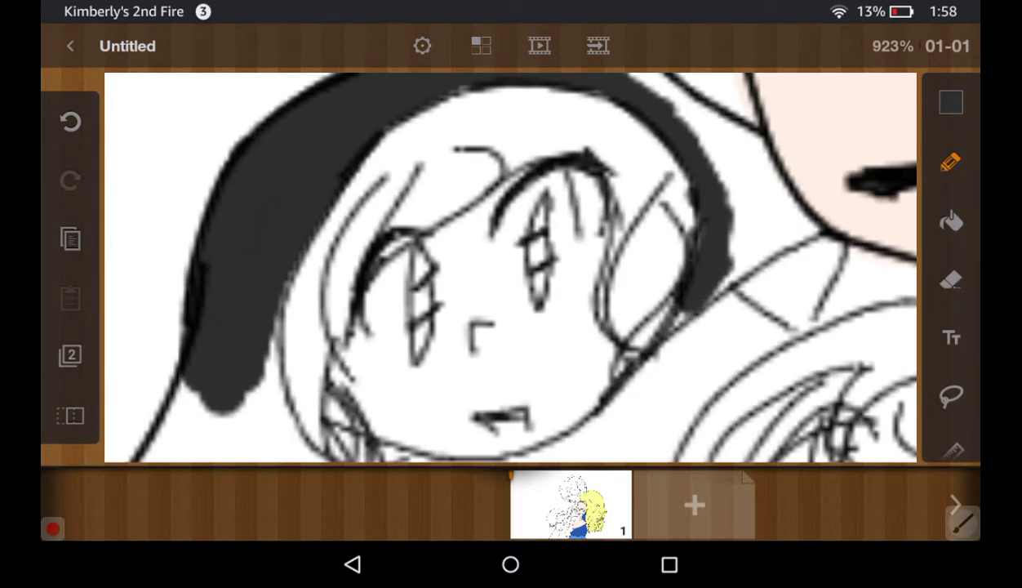
mouse_move(747, 222)
left_mouse_down()
mouse_move(636, 333)
mouse_move(703, 286)
left_mouse_up()
left_click_drag(804, 227, 702, 290)
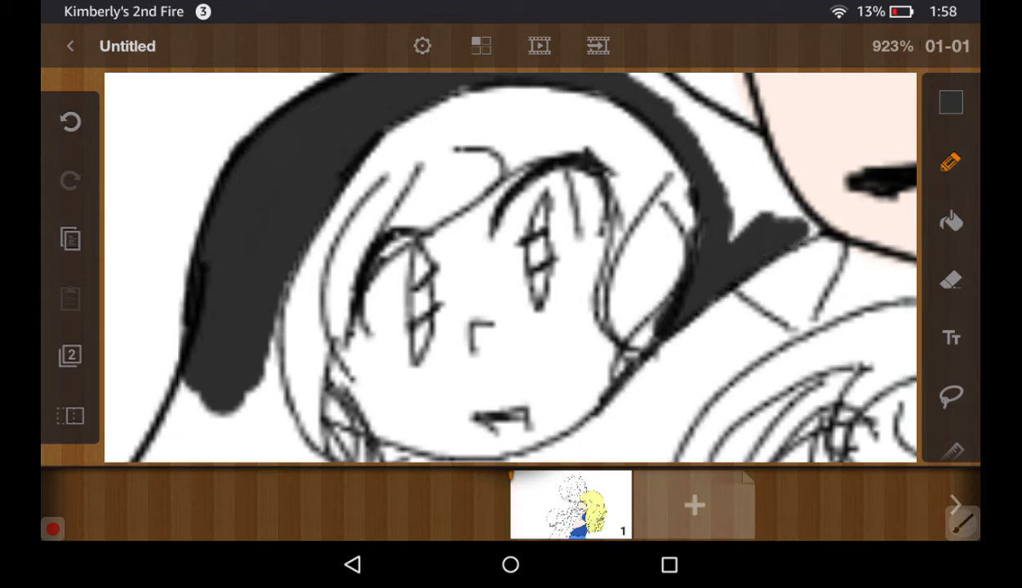
left_click_drag(682, 131, 727, 232)
mouse_move(715, 138)
left_mouse_down()
mouse_move(767, 216)
mouse_move(788, 216)
left_mouse_up()
mouse_move(764, 175)
left_mouse_down()
mouse_move(801, 235)
mouse_move(727, 134)
mouse_move(759, 151)
left_mouse_up()
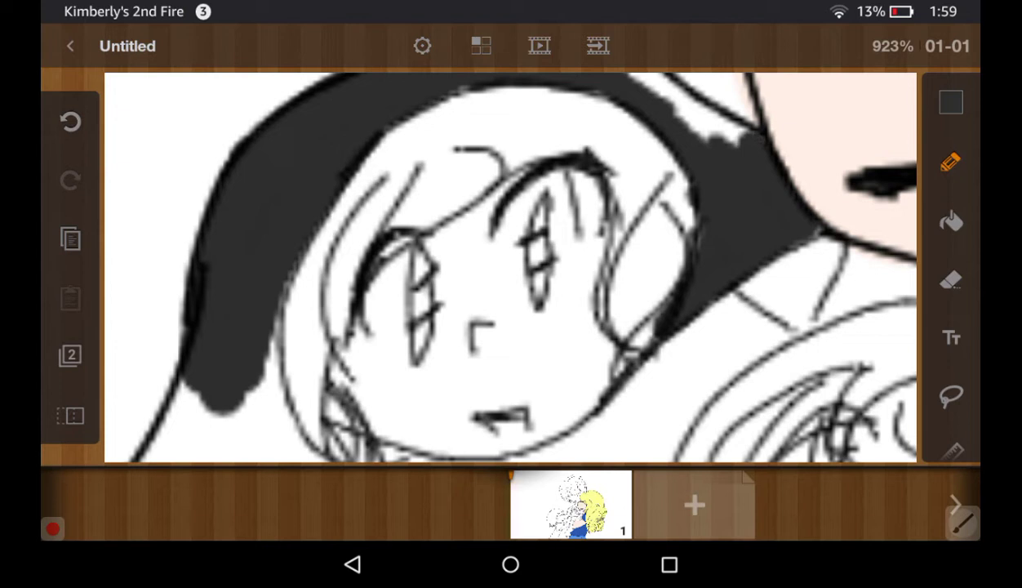
Cover the white gaps along the hair's top edge and the triangular gap
scroll(511, 268, "up", 2)
scroll(511, 268, "up", 1)
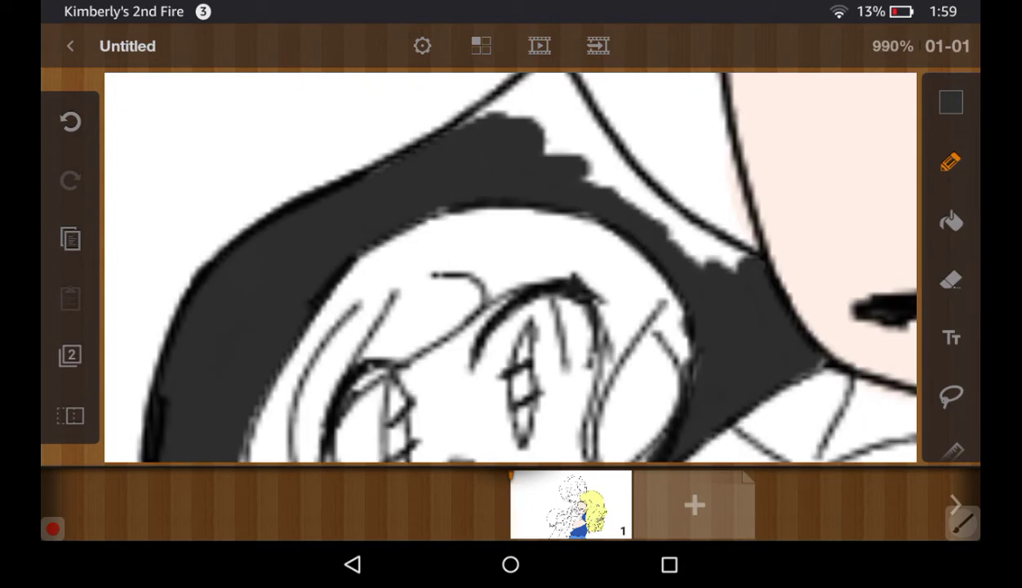
mouse_move(571, 160)
left_mouse_down()
mouse_move(710, 259)
mouse_move(747, 259)
left_mouse_up()
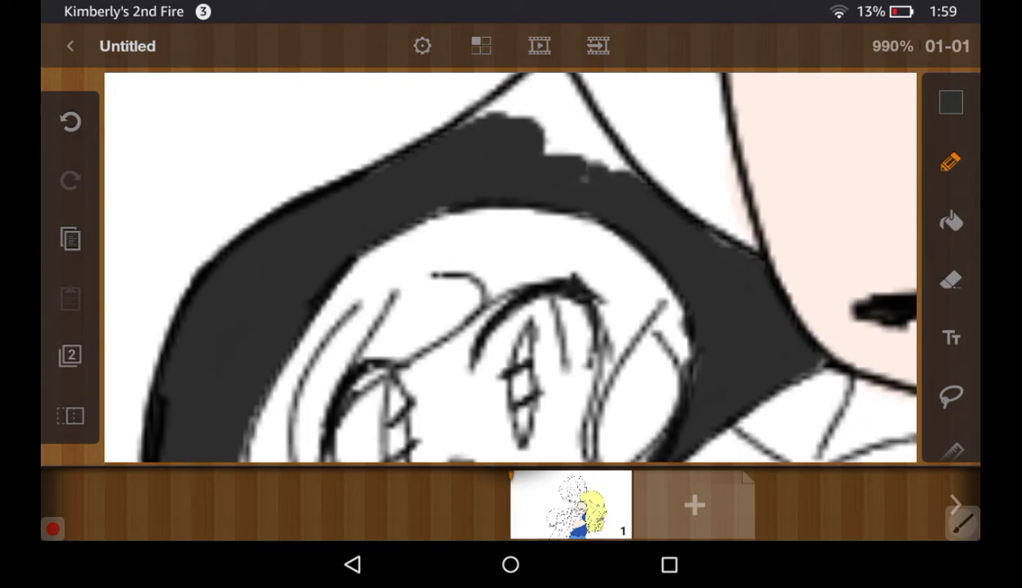
scroll(511, 268, "down", 1)
scroll(510, 268, "up", 2)
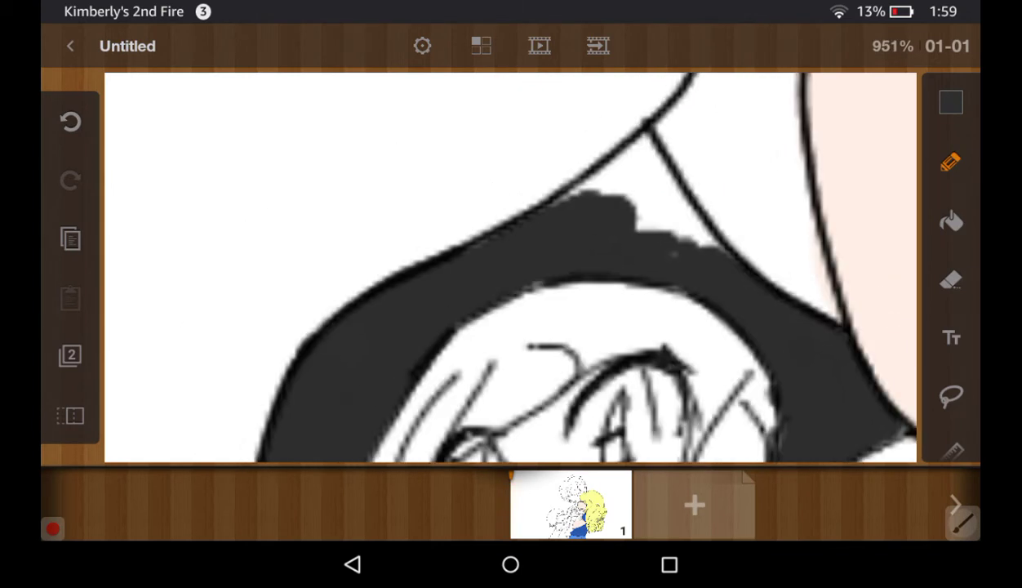
left_click_drag(651, 194, 676, 239)
left_click_drag(645, 168, 714, 249)
left_click_drag(658, 151, 625, 176)
mouse_move(647, 123)
left_mouse_down()
mouse_move(622, 170)
mouse_move(645, 219)
left_mouse_up()
mouse_move(620, 140)
left_mouse_down()
mouse_move(563, 190)
mouse_move(529, 203)
left_mouse_up()
left_click_drag(622, 214, 660, 245)
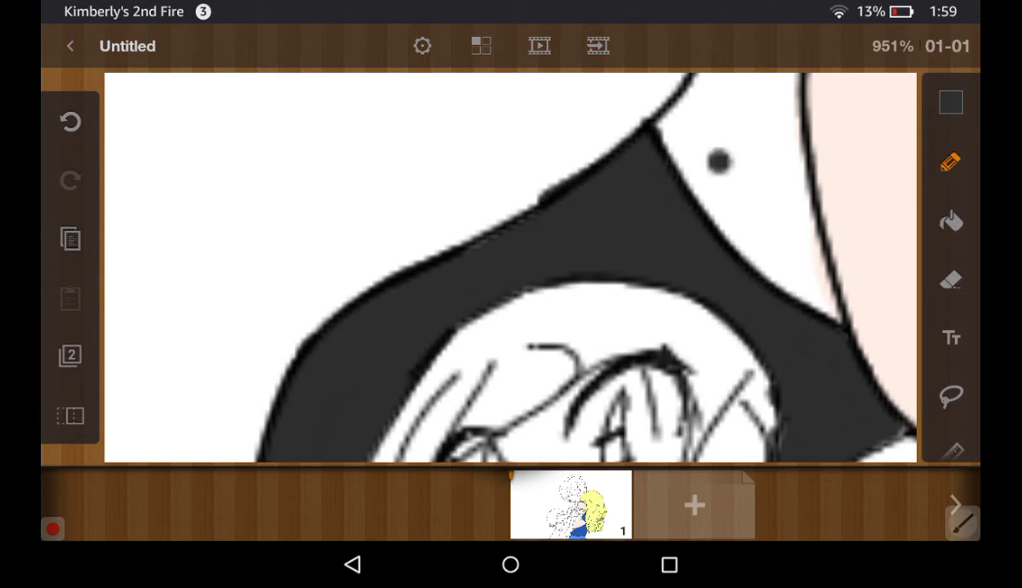
Fill the hair's left edge and the white triangle under the hair dark
left_click_drag(719, 327, 711, 123)
mouse_move(327, 245)
left_mouse_down()
mouse_move(694, 213)
mouse_move(686, 315)
left_mouse_up()
mouse_move(694, 196)
left_mouse_down()
mouse_move(702, 334)
mouse_move(759, 360)
mouse_move(552, 359)
mouse_move(600, 249)
mouse_move(584, 220)
mouse_move(563, 339)
mouse_move(629, 270)
left_mouse_up()
mouse_move(563, 343)
left_mouse_down()
mouse_move(657, 253)
mouse_move(604, 351)
mouse_move(661, 322)
mouse_move(710, 341)
left_mouse_up()
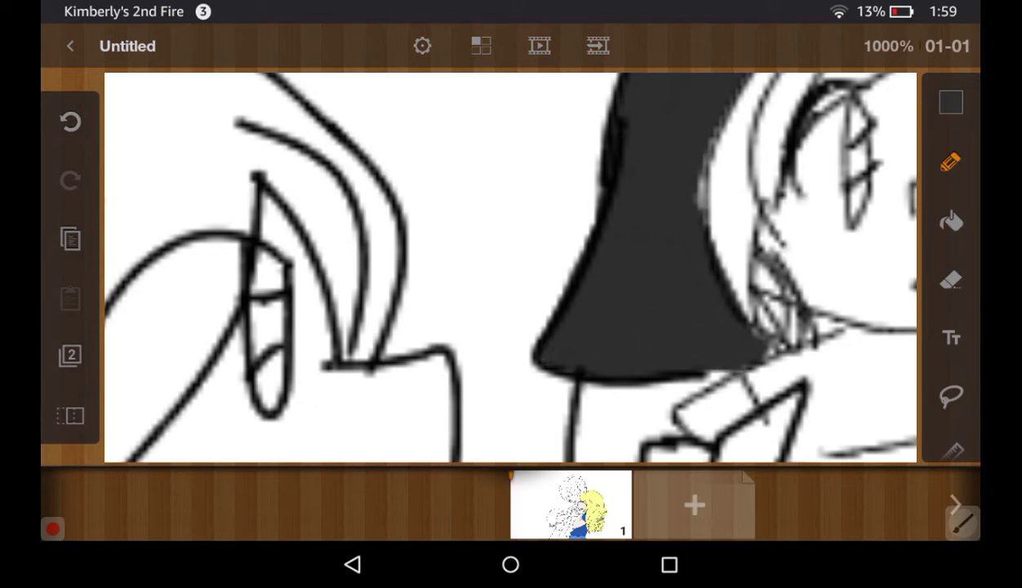
Paint dark hair into the gap beneath the pink face, closing it on the right
left_click_drag(846, 170, 538, 172)
left_click_drag(675, 179, 702, 74)
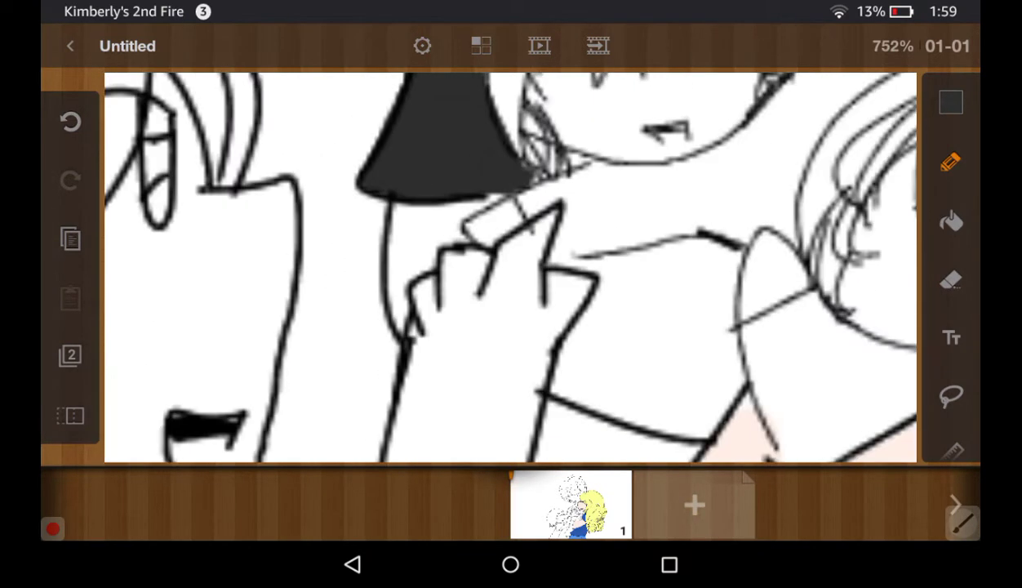
mouse_move(506, 270)
left_mouse_down()
mouse_move(489, 245)
mouse_move(458, 269)
mouse_move(473, 237)
mouse_move(522, 245)
left_mouse_up()
left_click_drag(523, 204, 514, 306)
mouse_move(490, 245)
left_mouse_down()
mouse_move(473, 212)
mouse_move(506, 229)
left_mouse_up()
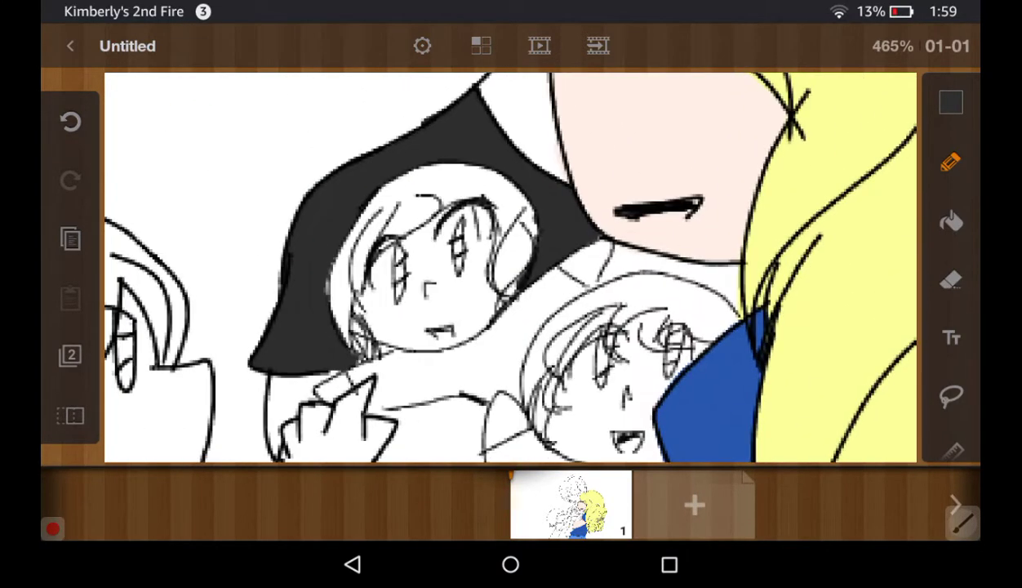
left_click_drag(506, 269, 539, 245)
left_click_drag(596, 306, 645, 249)
mouse_move(604, 282)
left_mouse_down()
mouse_move(629, 245)
mouse_move(694, 270)
left_mouse_up()
left_click_drag(637, 249, 752, 294)
mouse_move(694, 265)
left_mouse_down()
mouse_move(783, 294)
mouse_move(816, 276)
mouse_move(829, 351)
mouse_move(780, 294)
mouse_move(747, 292)
left_mouse_up()
mouse_move(783, 322)
left_mouse_down()
mouse_move(710, 286)
mouse_move(617, 277)
mouse_move(608, 298)
mouse_move(751, 300)
left_mouse_up()
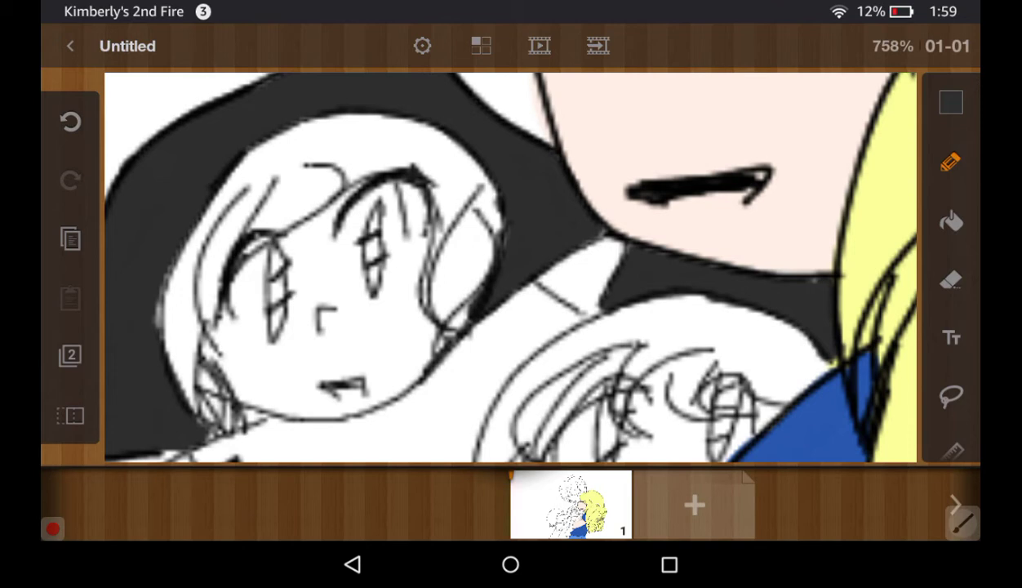
scroll(510, 267, "down", 2)
Start a dark stripe beside the pink skin, then make the brush much thicker
scroll(511, 267, "down", 2)
scroll(510, 267, "down", 2)
scroll(510, 267, "down", 1)
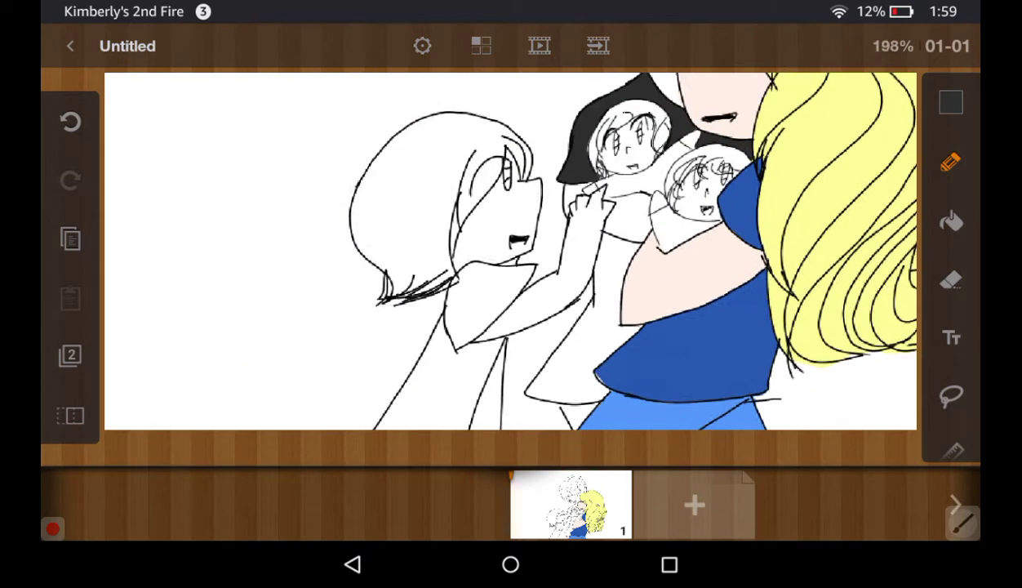
scroll(511, 267, "down", 1)
scroll(569, 279, "up", 2)
scroll(569, 278, "up", 2)
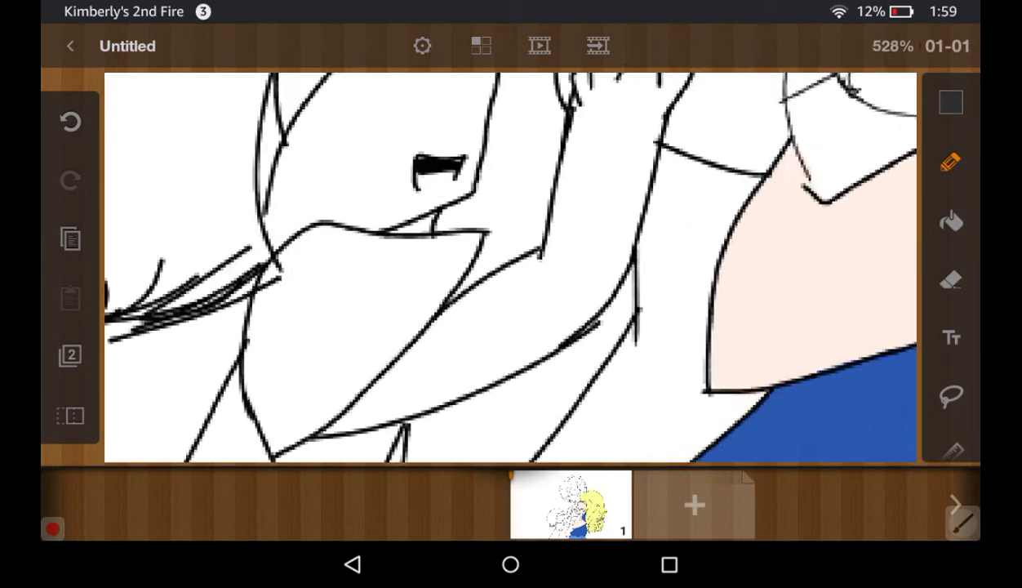
scroll(569, 278, "up", 1)
mouse_move(661, 234)
left_mouse_down()
mouse_move(659, 352)
mouse_move(642, 359)
left_mouse_up()
left_click(951, 161)
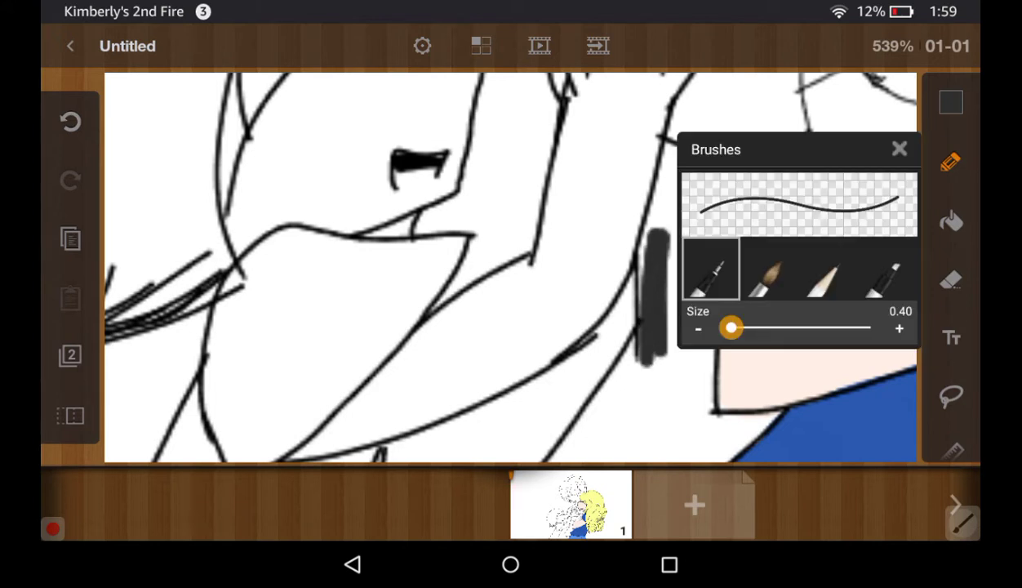
left_click_drag(731, 327, 742, 328)
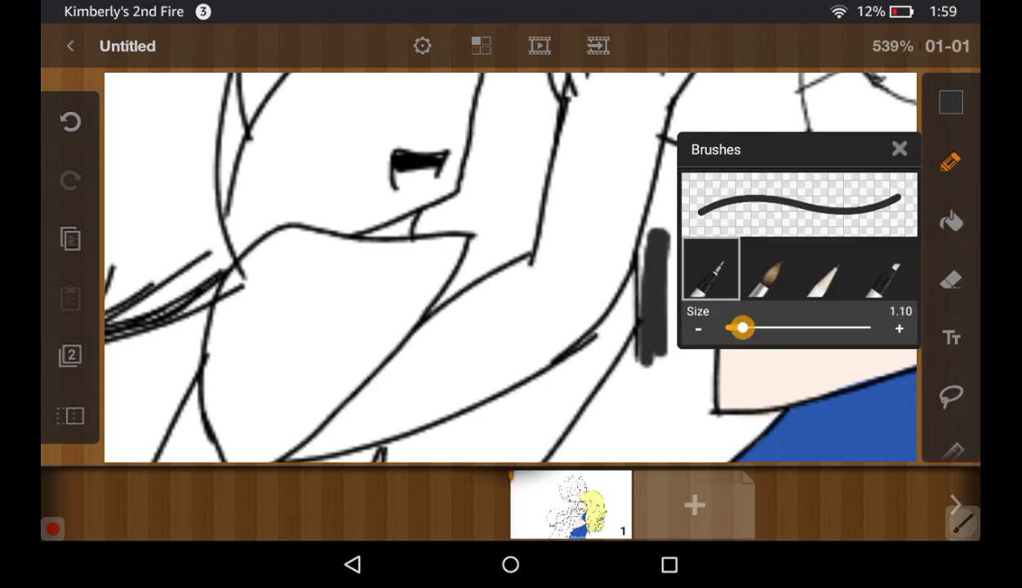
left_click(899, 148)
Paint a thick dark patch over the mark, filling up between the outlines
mouse_move(686, 206)
left_mouse_down()
mouse_move(653, 353)
mouse_move(714, 205)
mouse_move(694, 372)
mouse_move(731, 172)
left_mouse_up()
mouse_move(723, 212)
left_mouse_down()
mouse_move(756, 156)
mouse_move(751, 196)
left_mouse_up()
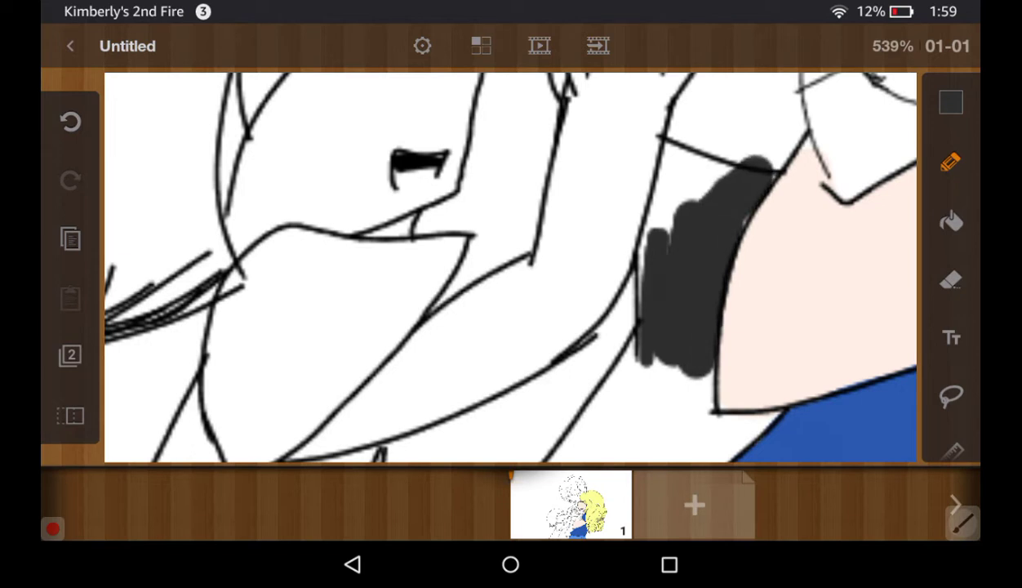
mouse_move(752, 159)
left_mouse_down()
mouse_move(673, 151)
mouse_move(653, 229)
left_mouse_up()
left_click_drag(694, 135, 637, 237)
left_click_drag(670, 125, 631, 273)
left_click_drag(626, 233, 625, 318)
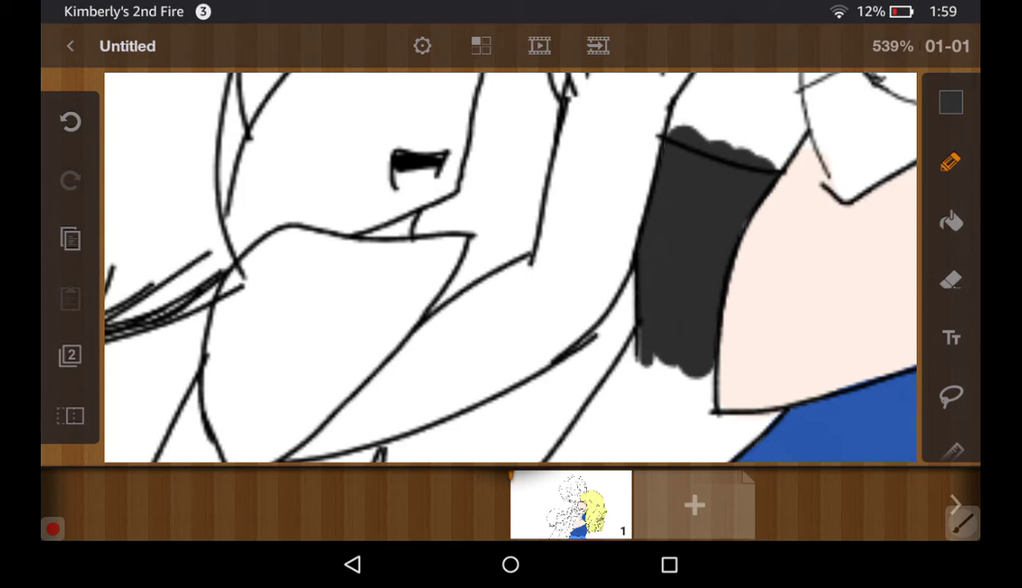
scroll(511, 269, "up", 3)
scroll(510, 270, "up", 1)
Clean dark paint above the stocking outline and extend the black fill diagonally downward
mouse_move(676, 217)
left_mouse_down()
mouse_move(626, 221)
mouse_move(661, 244)
mouse_move(646, 244)
mouse_move(776, 296)
left_mouse_up()
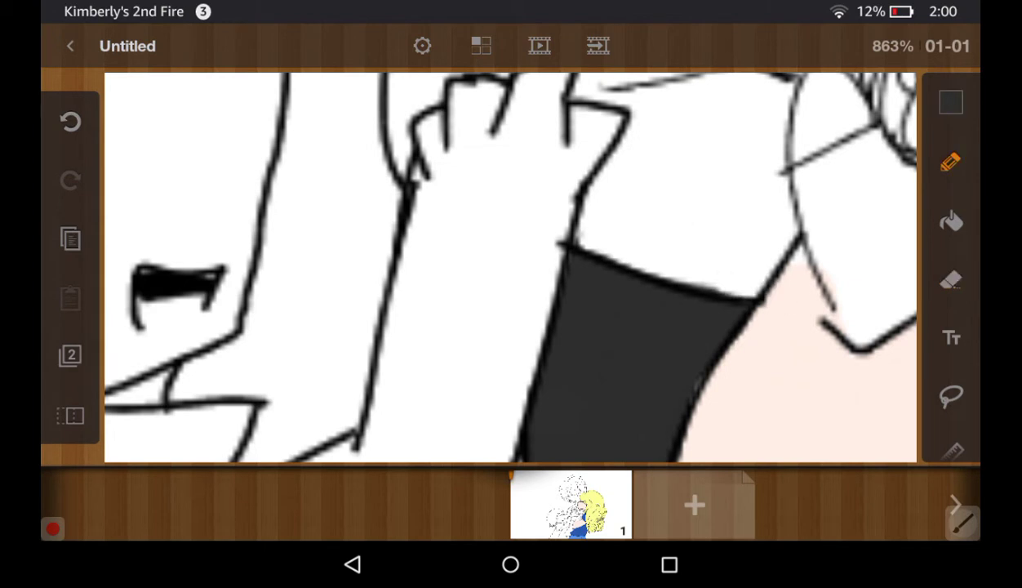
scroll(511, 269, "down", 3)
scroll(510, 269, "up", 1)
scroll(510, 270, "down", 2)
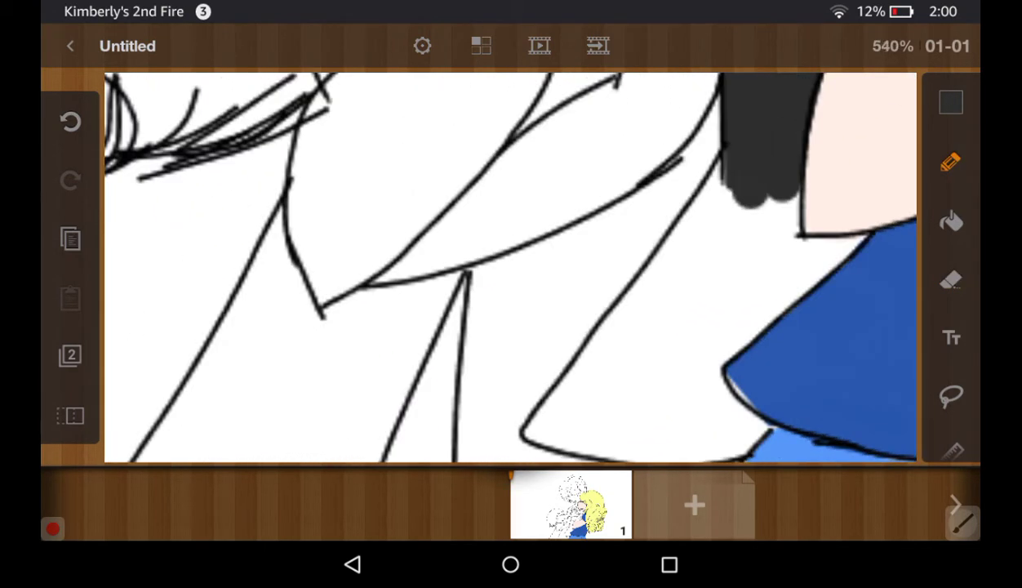
left_click_drag(739, 183, 653, 315)
left_click_drag(706, 159, 609, 363)
mouse_move(637, 249)
left_mouse_down()
mouse_move(587, 396)
mouse_move(739, 208)
mouse_move(632, 379)
left_mouse_up()
left_click_drag(779, 192, 706, 319)
mouse_move(772, 224)
left_mouse_down()
mouse_move(698, 331)
mouse_move(739, 310)
left_mouse_up()
Fill black between the dark area and blue dress down to the lower outline
mouse_move(804, 241)
left_mouse_down()
mouse_move(759, 306)
mouse_move(788, 270)
mouse_move(677, 352)
left_mouse_up()
left_click_drag(764, 306, 604, 420)
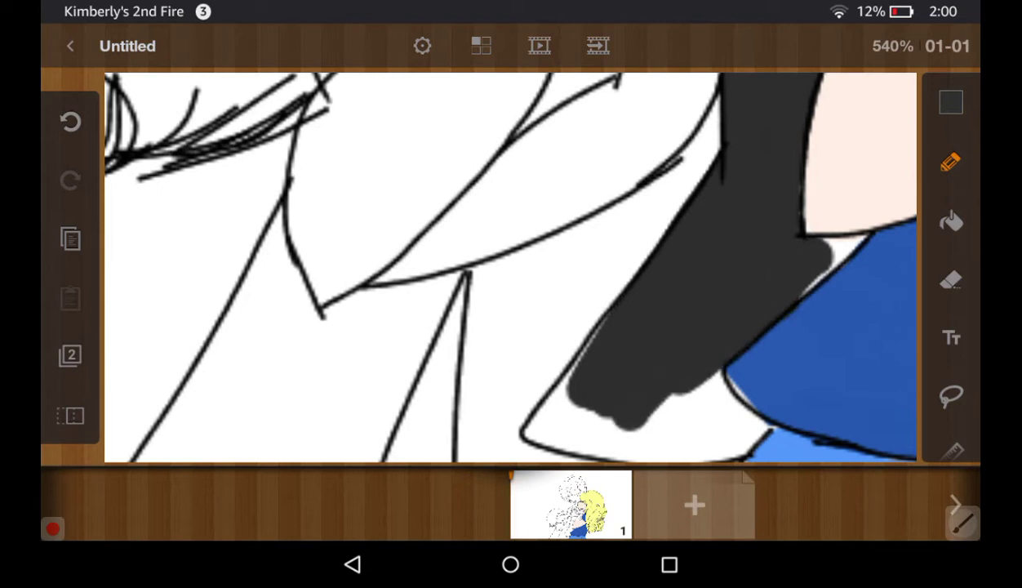
mouse_move(661, 204)
left_mouse_down()
mouse_move(647, 233)
mouse_move(599, 265)
mouse_move(545, 355)
left_mouse_up()
scroll(522, 270, "up", 3)
mouse_move(547, 334)
left_mouse_down()
mouse_move(599, 374)
mouse_move(527, 400)
mouse_move(677, 417)
left_mouse_up()
left_click_drag(670, 379, 739, 432)
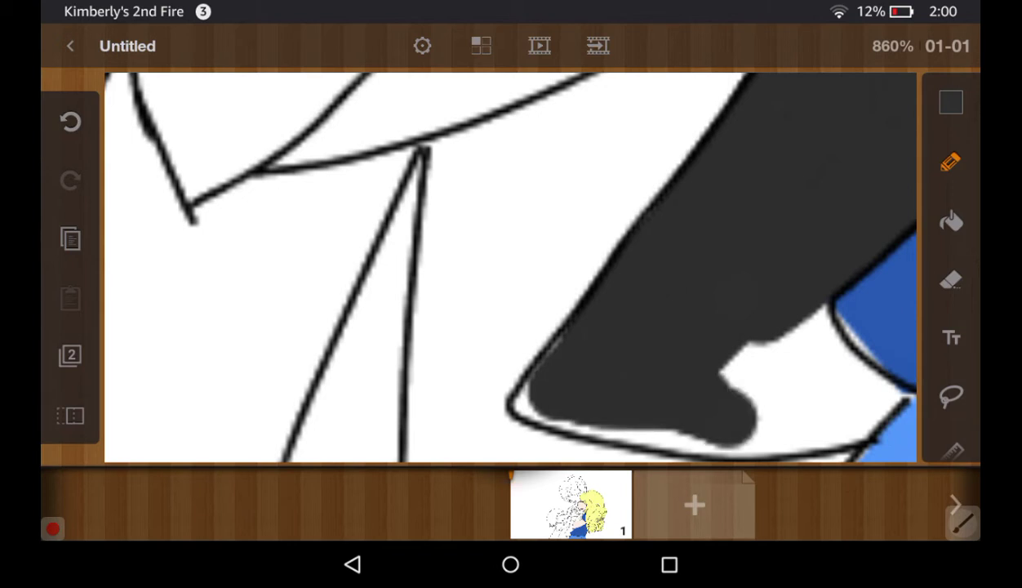
scroll(511, 269, "up", 1)
mouse_move(641, 360)
left_mouse_down()
mouse_move(719, 323)
mouse_move(735, 274)
mouse_move(755, 347)
mouse_move(780, 355)
left_mouse_up()
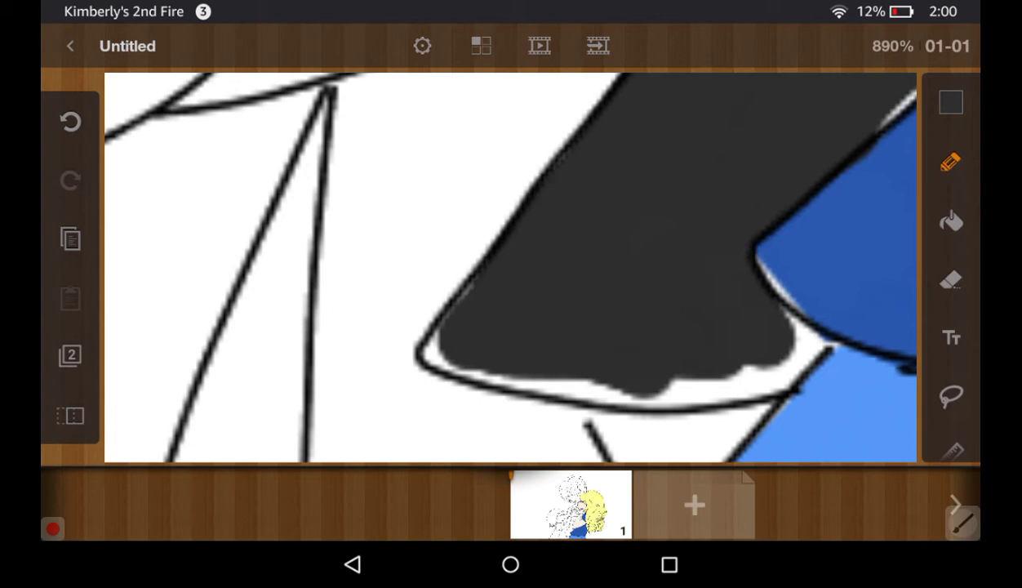
scroll(510, 270, "up", 3)
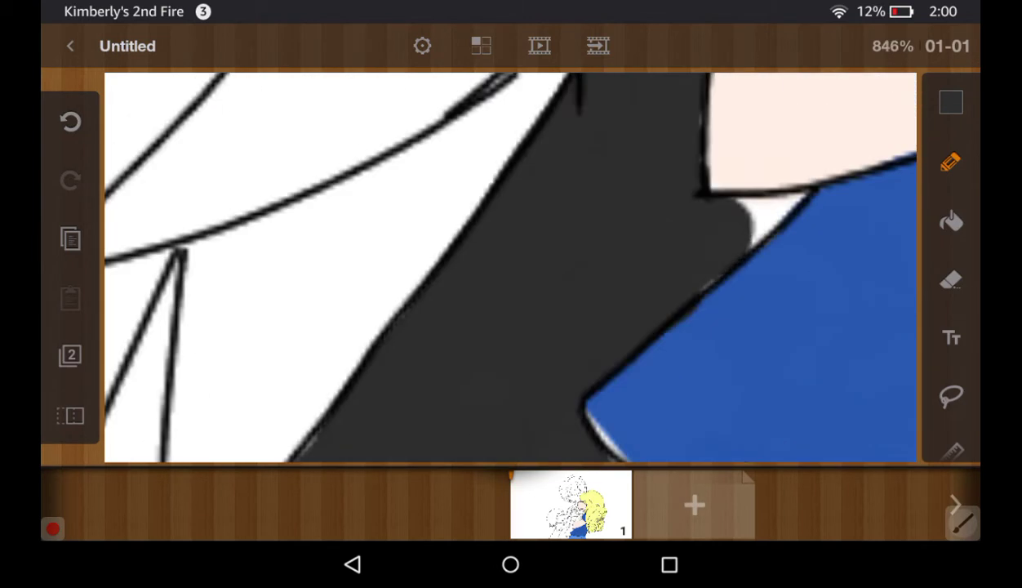
Thin the brush to 0.30 and paint black along the blue collar's edge
left_click(951, 161)
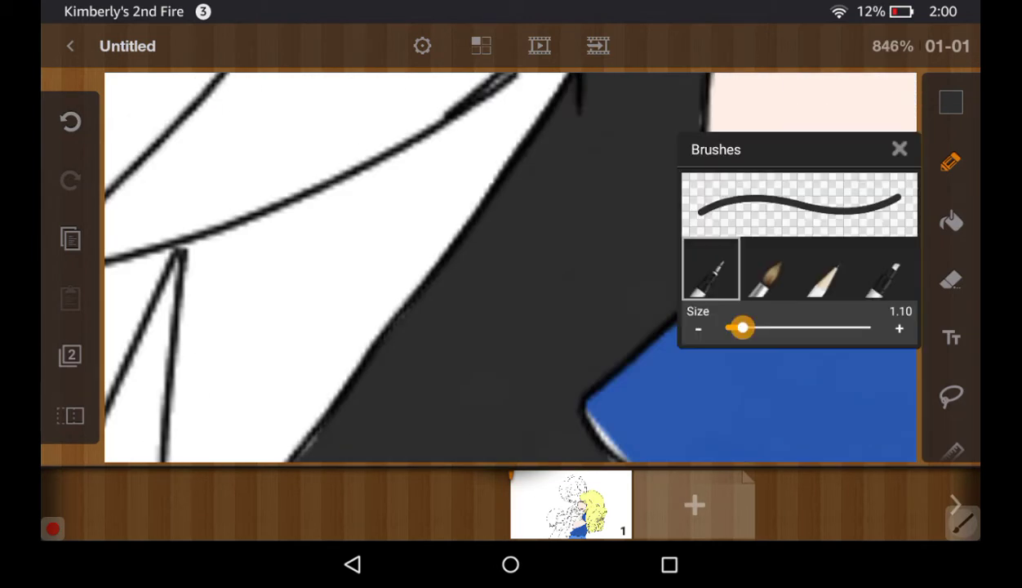
left_click_drag(741, 328, 731, 328)
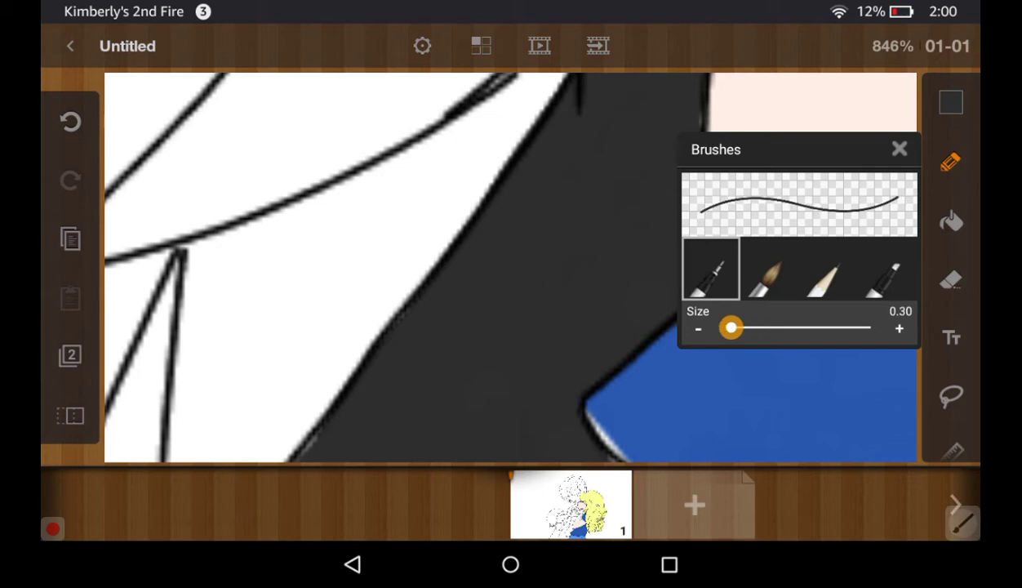
left_click(899, 149)
mouse_move(776, 195)
left_mouse_down()
mouse_move(737, 242)
mouse_move(727, 202)
left_mouse_up()
left_click_drag(510, 367, 457, 163)
scroll(510, 267, "up", 2)
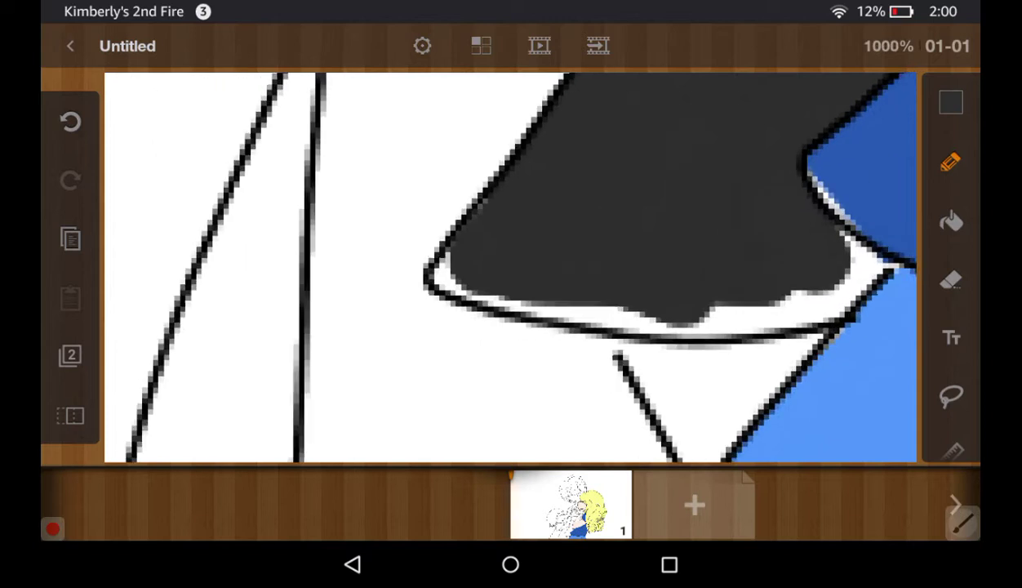
Fill the white gaps along the lower edge and under the collar with black
mouse_move(431, 260)
left_mouse_down()
mouse_move(519, 299)
mouse_move(637, 315)
mouse_move(728, 299)
mouse_move(633, 331)
left_mouse_up()
mouse_move(564, 323)
left_mouse_down()
mouse_move(726, 335)
mouse_move(825, 285)
left_mouse_up()
mouse_move(784, 314)
left_mouse_down()
mouse_move(870, 261)
mouse_move(867, 229)
mouse_move(829, 225)
left_mouse_up()
left_click_drag(855, 265, 791, 292)
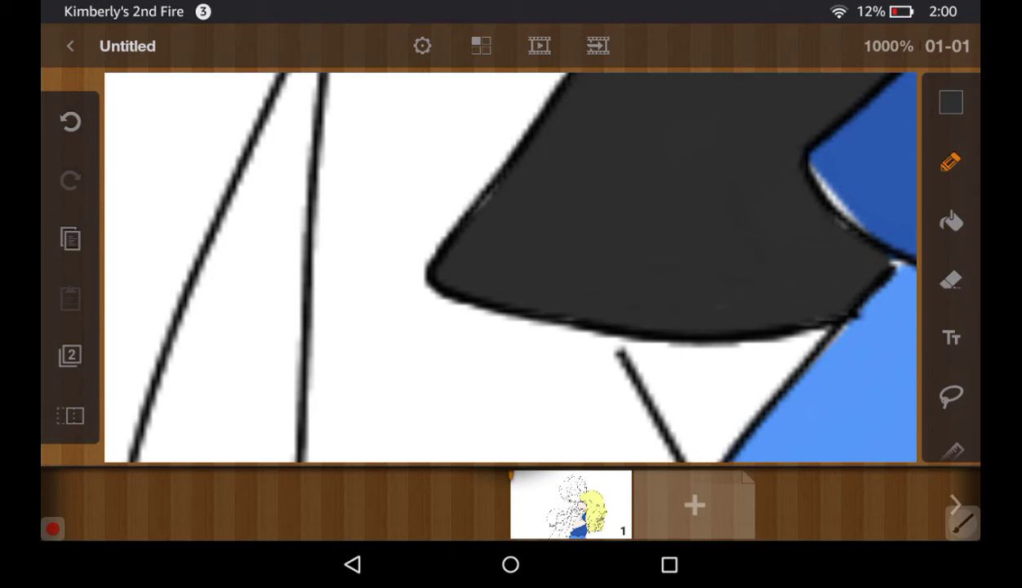
scroll(511, 270, "down", 3)
scroll(510, 245, "down", 3)
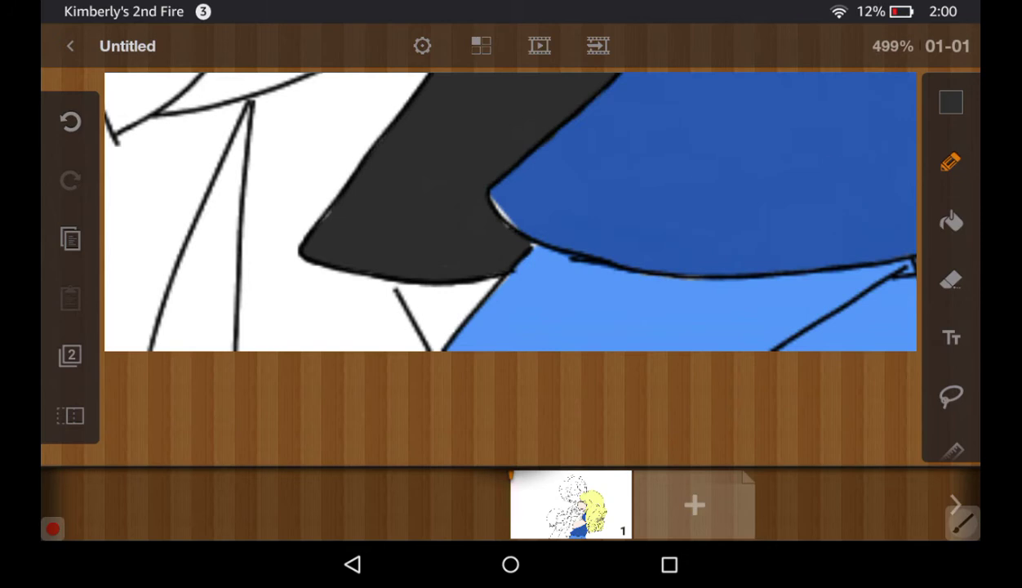
scroll(510, 245, "down", 3)
scroll(576, 364, "up", 3)
Fill the dark shape beside the blonde hair solid black
mouse_move(764, 214)
left_mouse_down()
mouse_move(758, 349)
mouse_move(730, 331)
left_mouse_up()
mouse_move(743, 176)
left_mouse_down()
mouse_move(727, 302)
mouse_move(682, 347)
left_mouse_up()
left_click_drag(725, 314, 668, 347)
left_click_drag(725, 331, 663, 341)
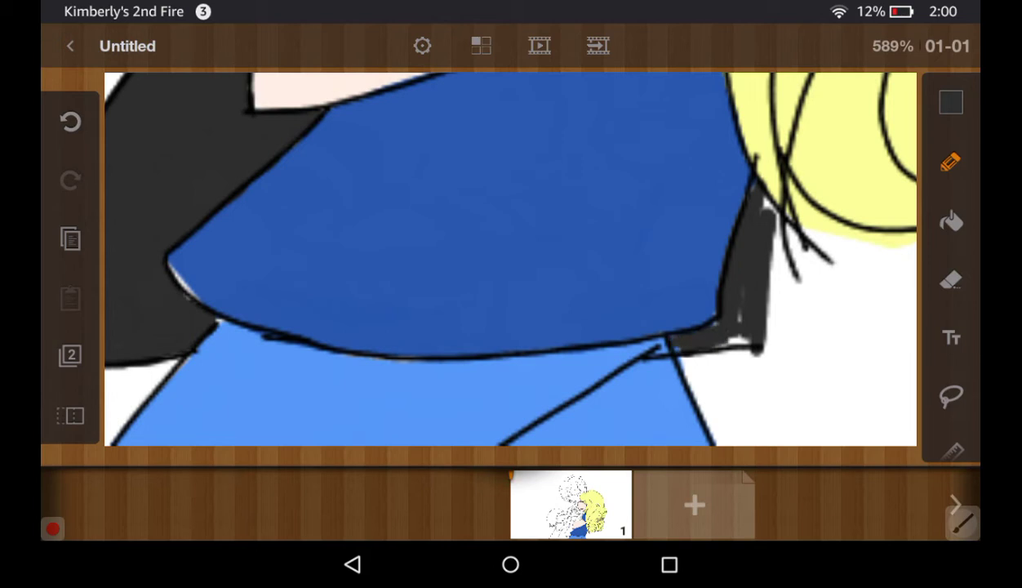
left_click_drag(714, 331, 750, 343)
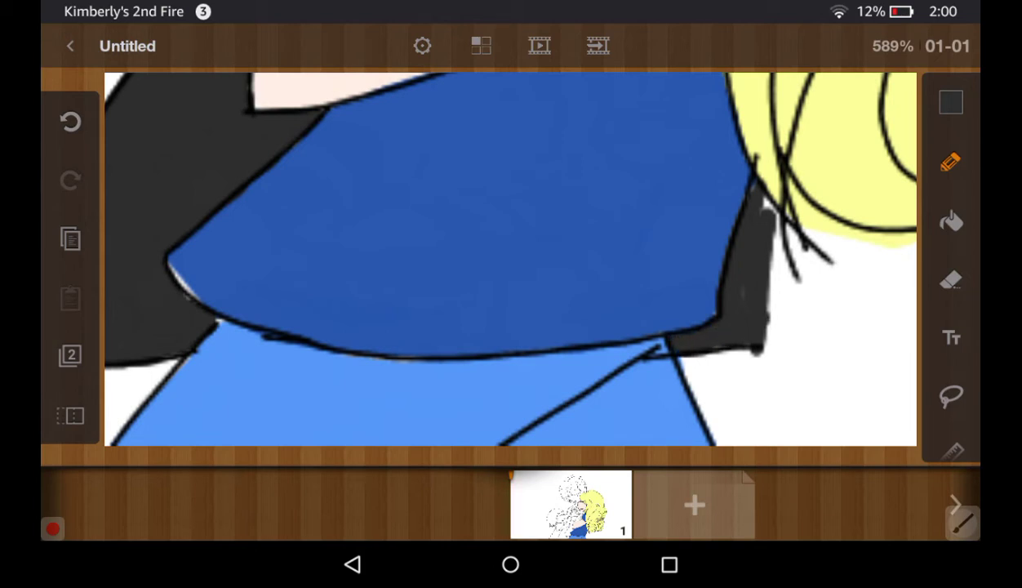
mouse_move(748, 197)
left_mouse_down()
mouse_move(756, 326)
mouse_move(779, 318)
left_mouse_up()
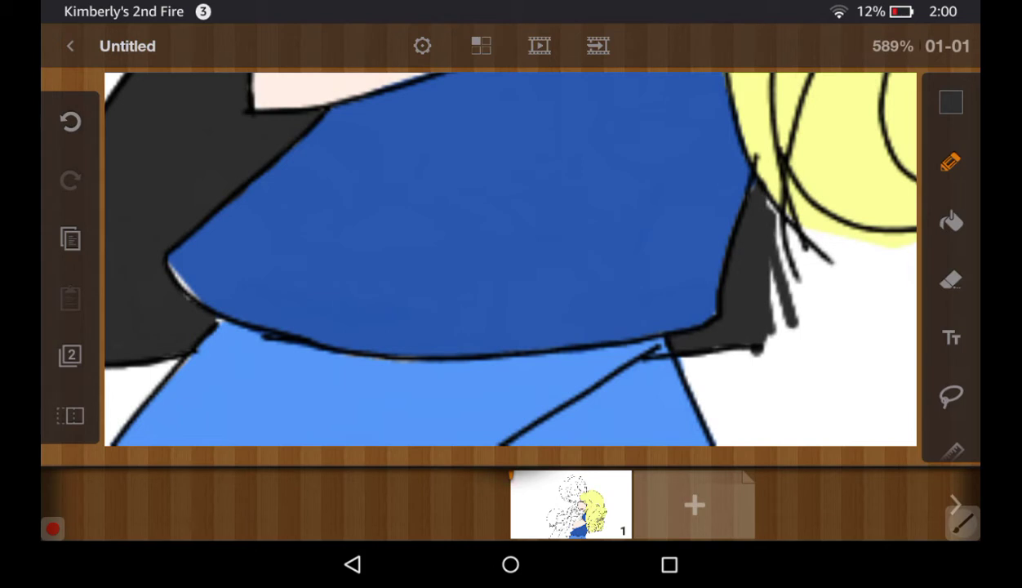
mouse_move(760, 219)
left_mouse_down()
mouse_move(790, 306)
mouse_move(780, 327)
left_mouse_up()
mouse_move(770, 278)
left_mouse_down()
mouse_move(755, 347)
mouse_move(780, 343)
mouse_move(764, 338)
left_mouse_up()
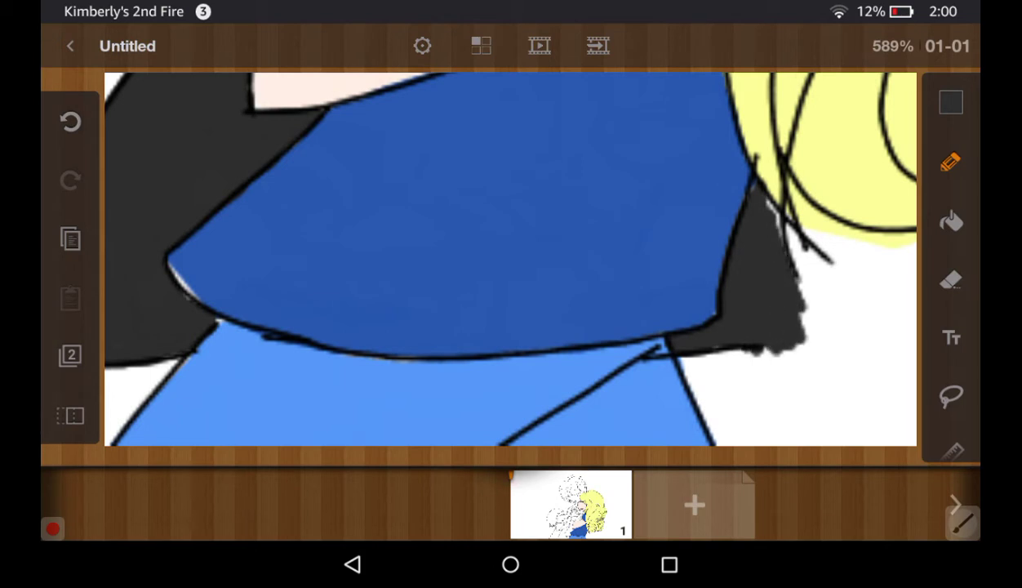
On the top Layer 3, thin the brush to 0.10 and set the colour to black
left_click(71, 355)
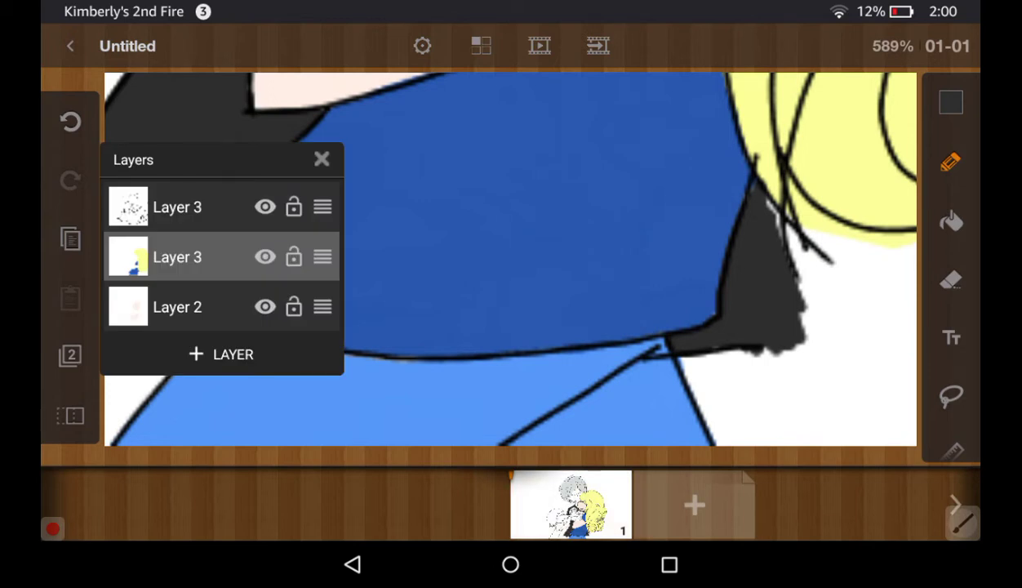
left_click(172, 205)
left_click(950, 162)
left_click_drag(731, 327, 727, 327)
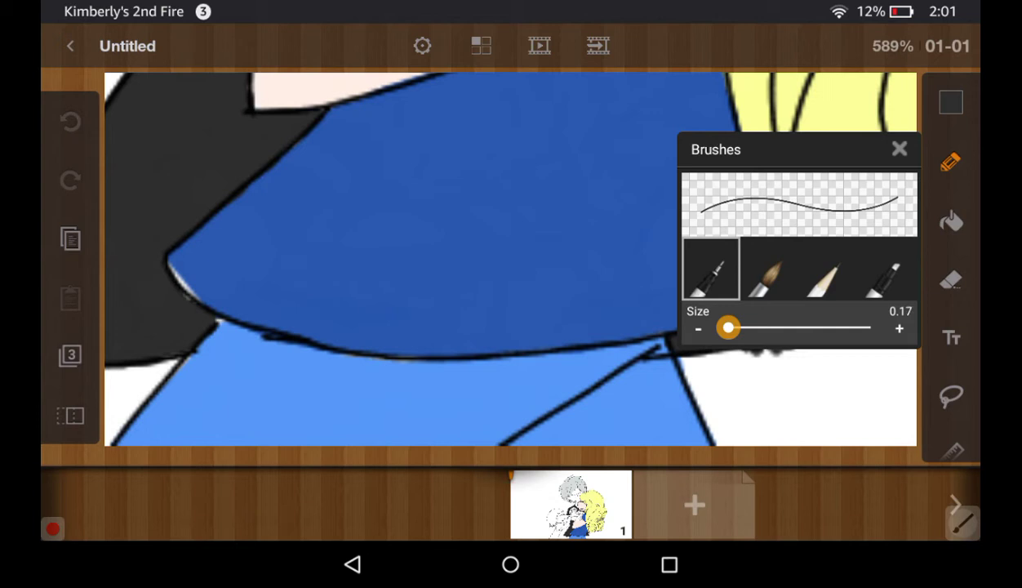
left_click(899, 149)
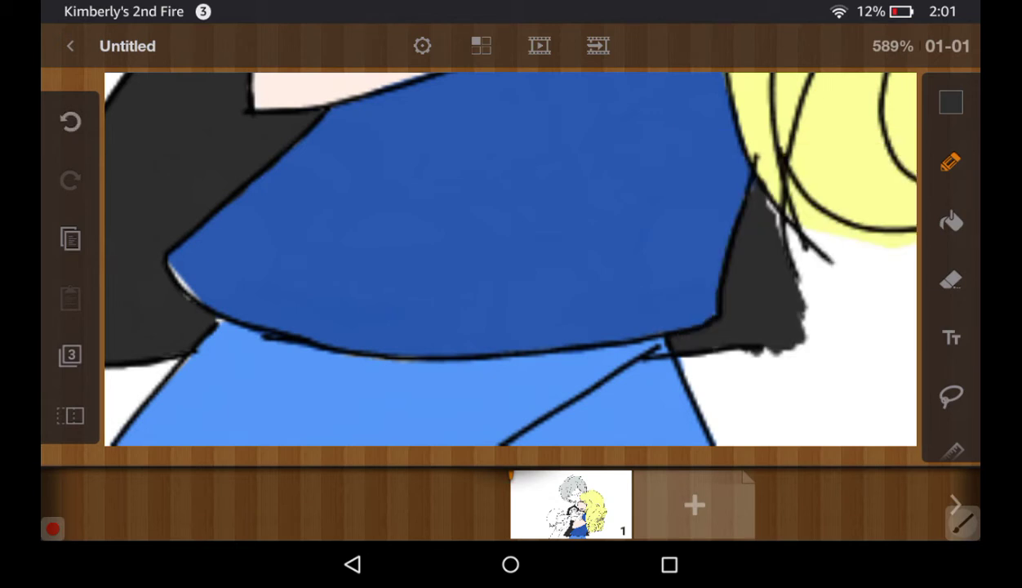
left_click(71, 121)
left_click(70, 121)
left_click(950, 103)
left_click(743, 285)
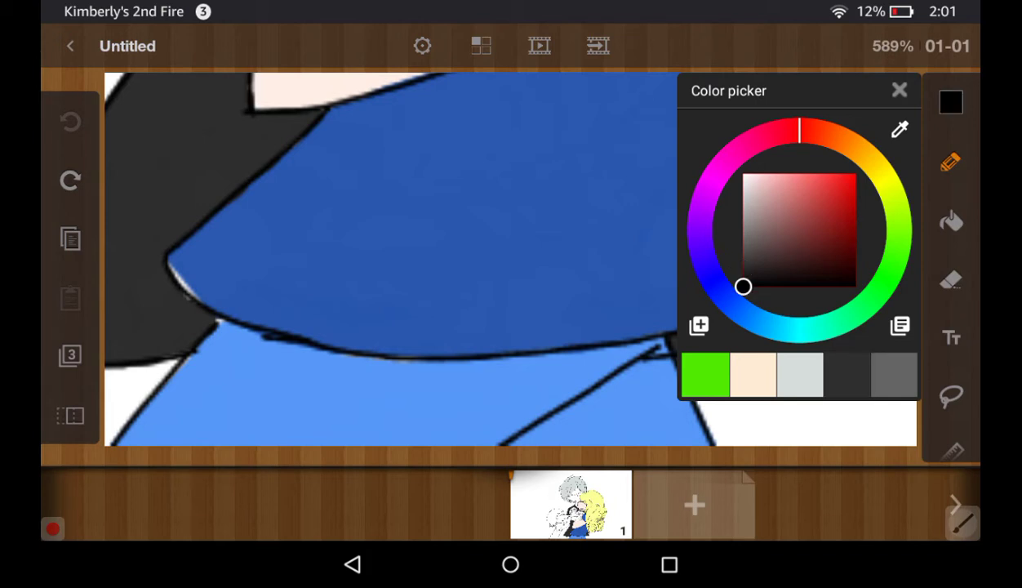
left_click(899, 90)
left_click(70, 179)
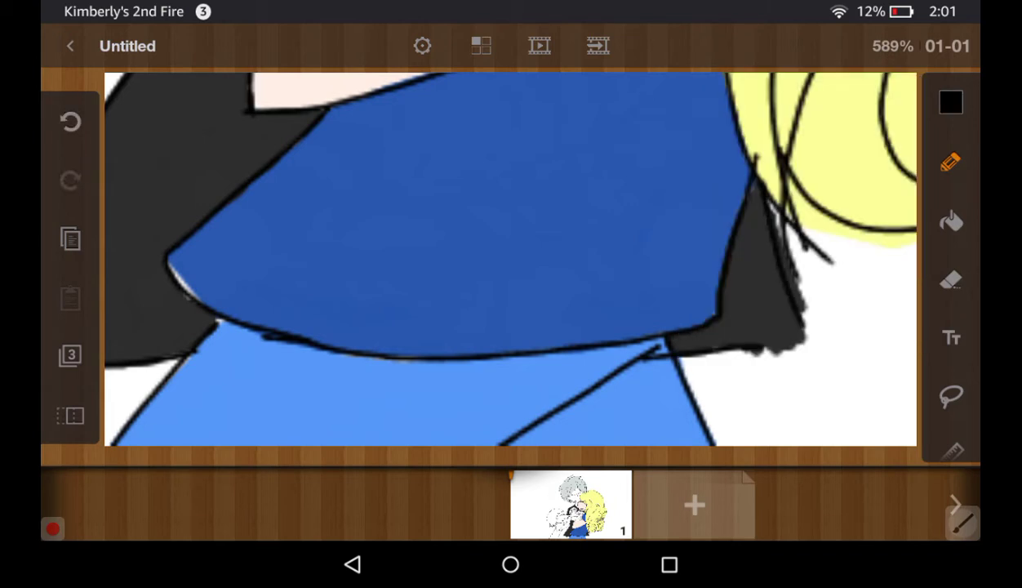
left_click(71, 121)
left_click(70, 180)
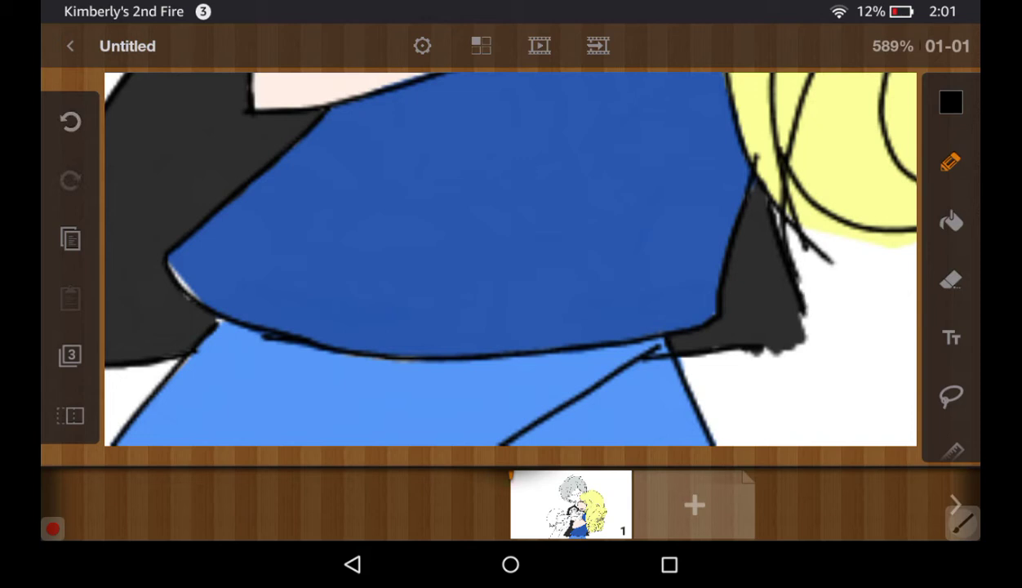
Redraw the dark triangle's right edge and smooth its jagged bottom edge
left_click_drag(796, 277, 815, 336)
left_click_drag(739, 350, 813, 341)
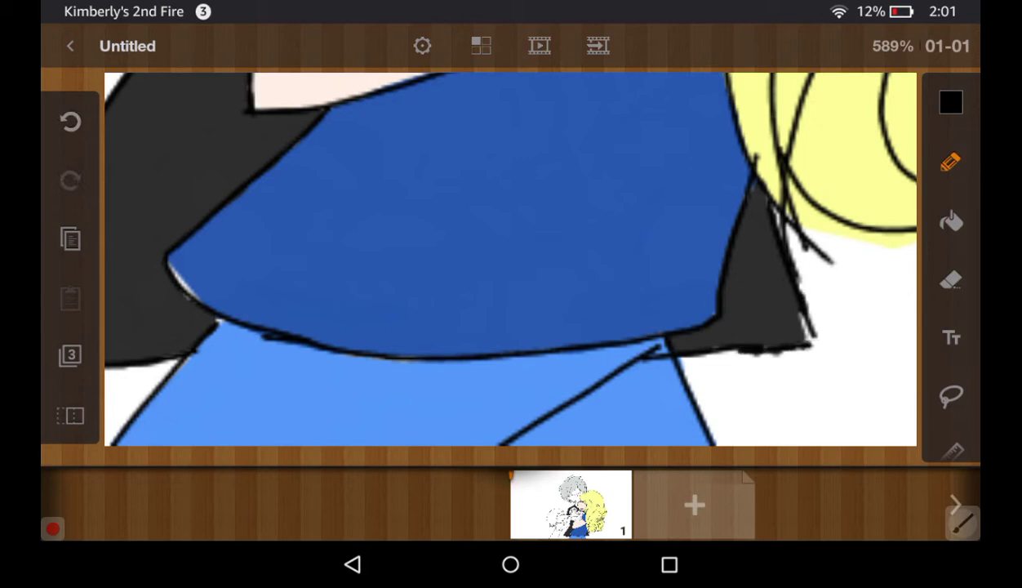
scroll(510, 259, "down", 3)
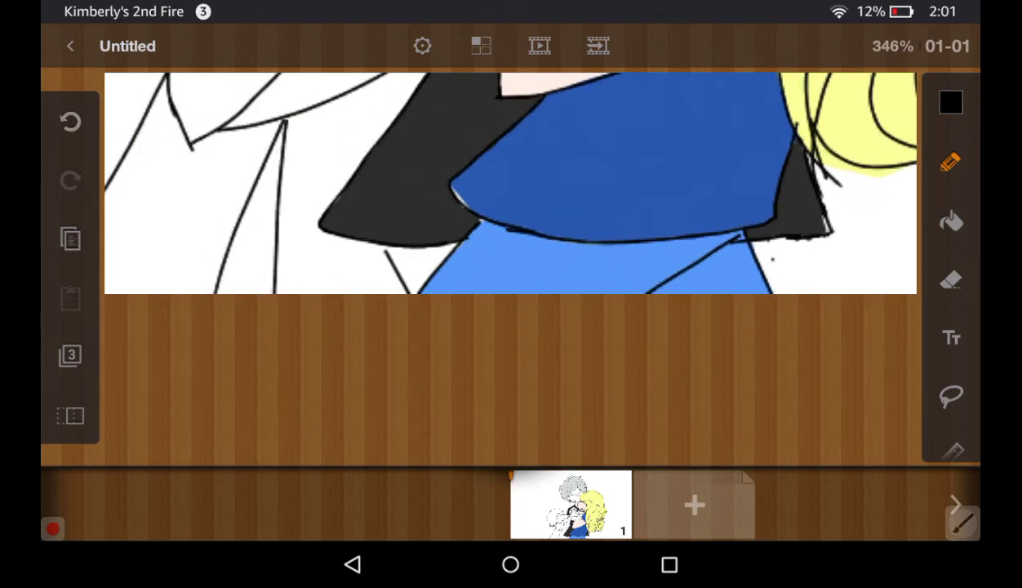
left_click(70, 120)
left_click_drag(780, 241, 776, 293)
Draw a black line inside the dark triangle
scroll(510, 183, "down", 3)
scroll(510, 196, "down", 2)
scroll(571, 207, "down", 3)
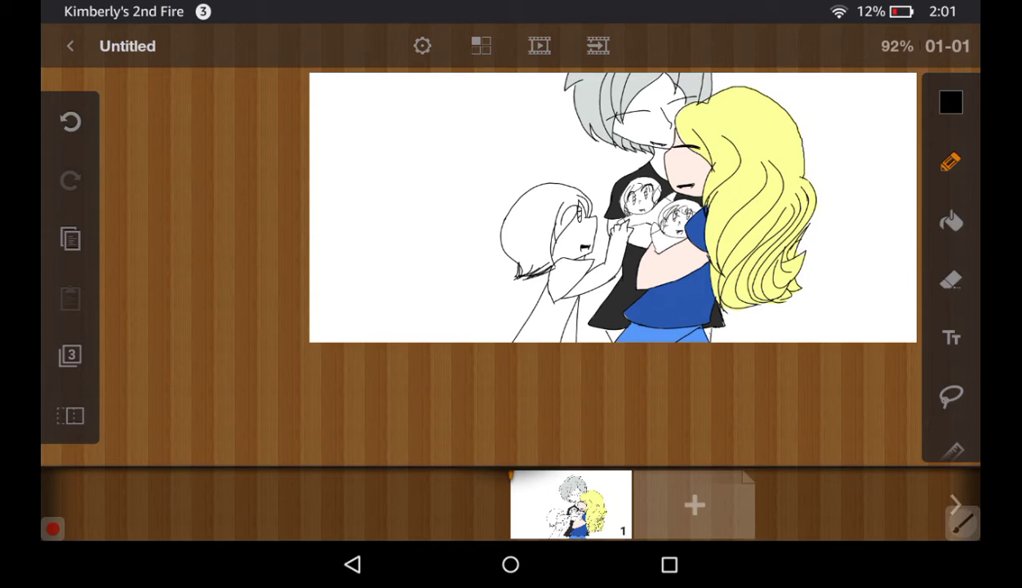
scroll(669, 278, "up", 2)
scroll(670, 277, "up", 4)
scroll(669, 277, "up", 1)
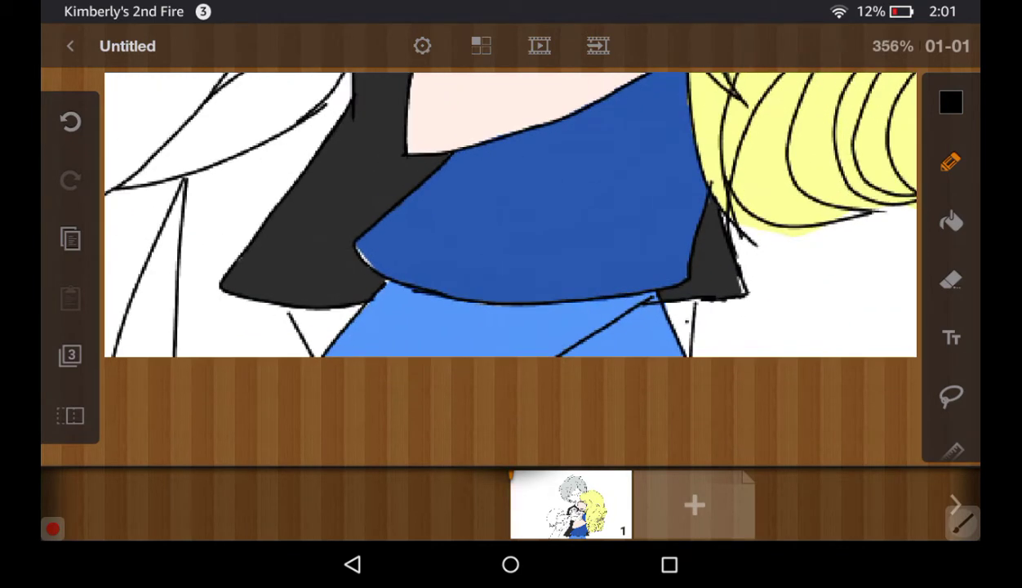
scroll(670, 278, "up", 1)
scroll(765, 250, "up", 3)
left_click_drag(653, 192, 698, 355)
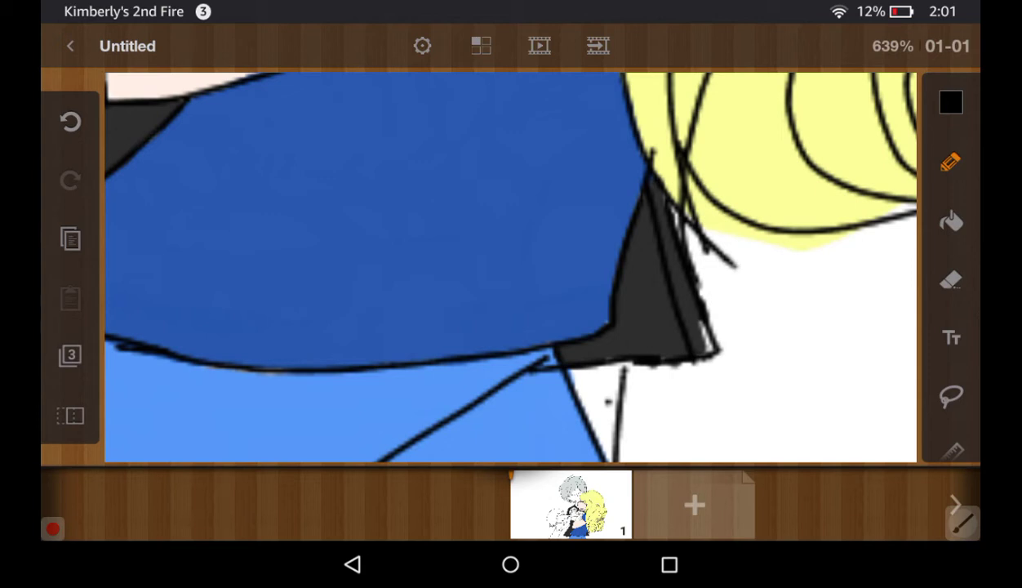
left_click(950, 280)
Erase stray lines on the triangle's right edge and redraw a near-vertical line inside it
mouse_move(712, 360)
left_mouse_down()
mouse_move(703, 297)
mouse_move(663, 214)
mouse_move(674, 253)
left_mouse_up()
scroll(511, 261, "down", 5)
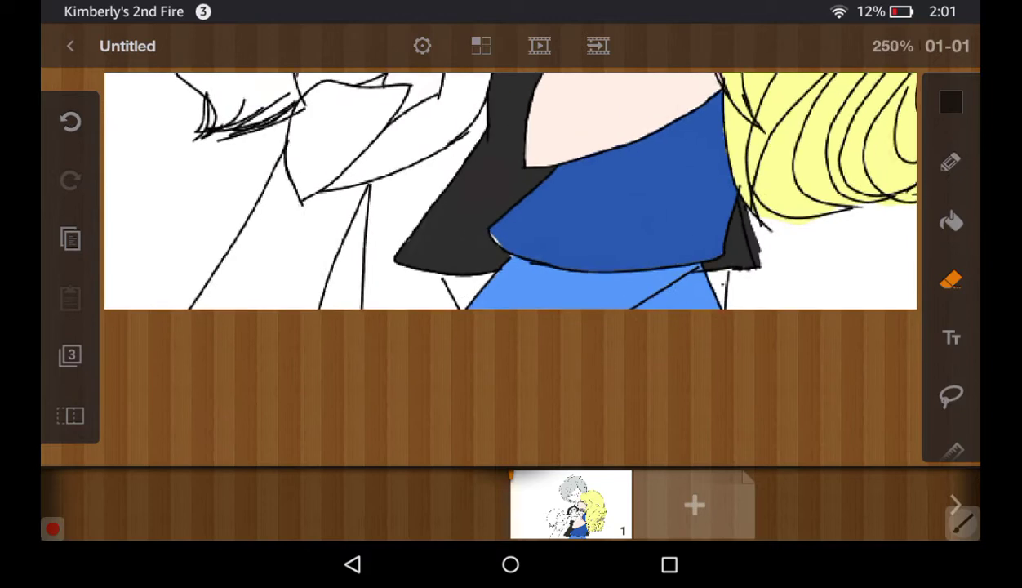
scroll(510, 200, "down", 3)
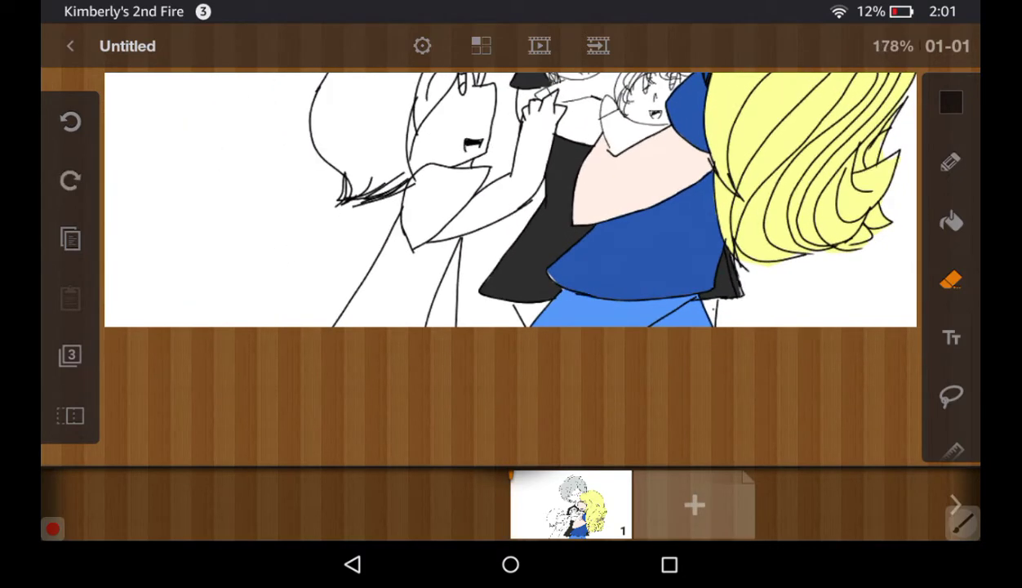
scroll(621, 245, "up", 3)
scroll(620, 245, "up", 3)
scroll(621, 244, "up", 1)
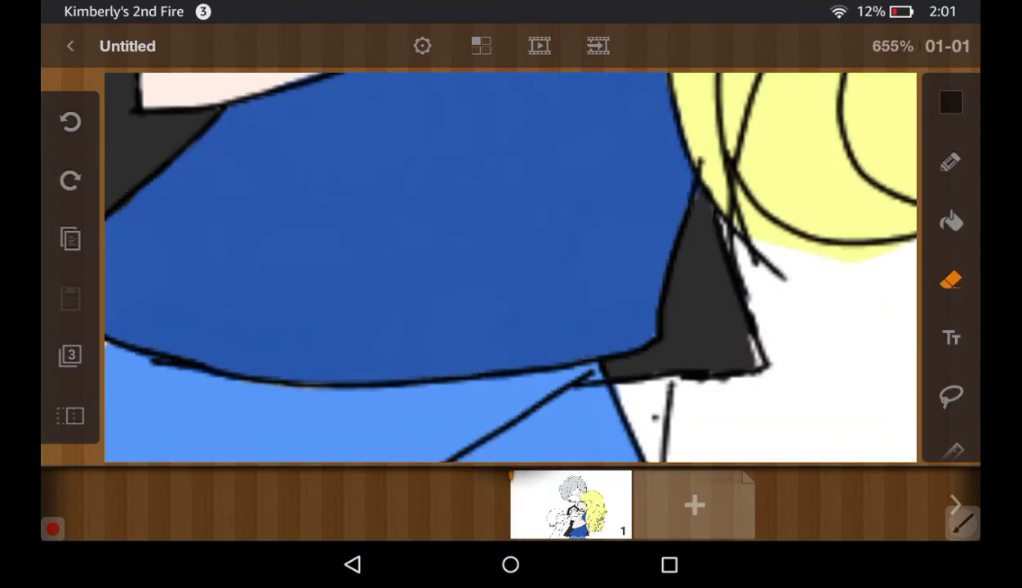
left_click(950, 161)
left_click_drag(686, 203, 679, 342)
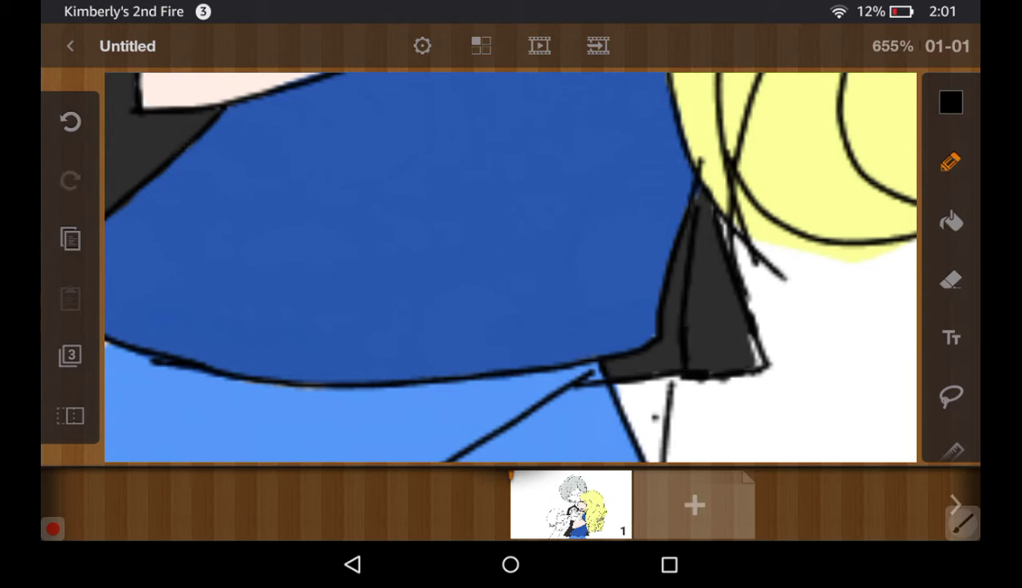
left_click(951, 280)
mouse_move(735, 353)
left_mouse_down()
mouse_move(769, 389)
mouse_move(723, 237)
mouse_move(711, 282)
left_mouse_up()
mouse_move(706, 216)
left_mouse_down()
mouse_move(726, 278)
mouse_move(698, 273)
mouse_move(702, 328)
mouse_move(719, 275)
mouse_move(735, 302)
mouse_move(721, 262)
mouse_move(736, 267)
mouse_move(712, 235)
mouse_move(705, 318)
mouse_move(717, 269)
mouse_move(665, 217)
left_mouse_up()
On the top Layer 3, erase the stray line and grey specks beside the collar
left_click(70, 354)
left_click(177, 257)
left_click(321, 159)
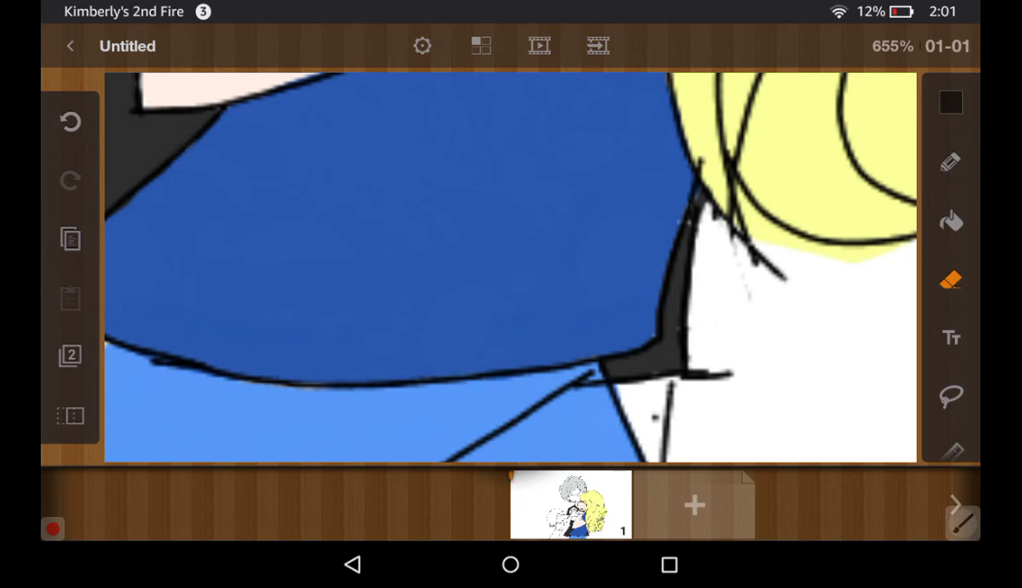
left_click(70, 354)
left_click(179, 207)
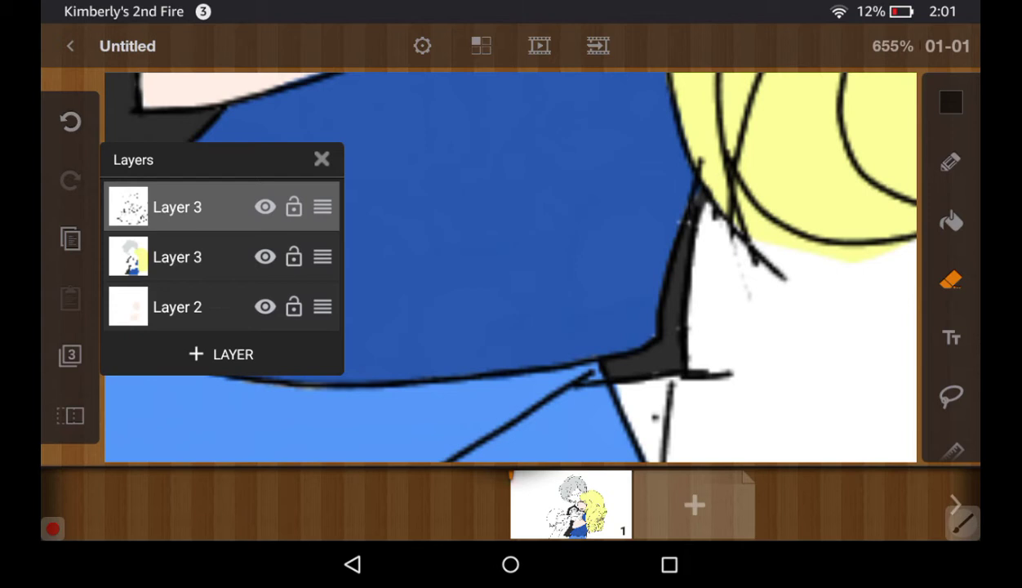
mouse_move(727, 420)
left_mouse_down()
mouse_move(692, 390)
mouse_move(678, 404)
left_mouse_up()
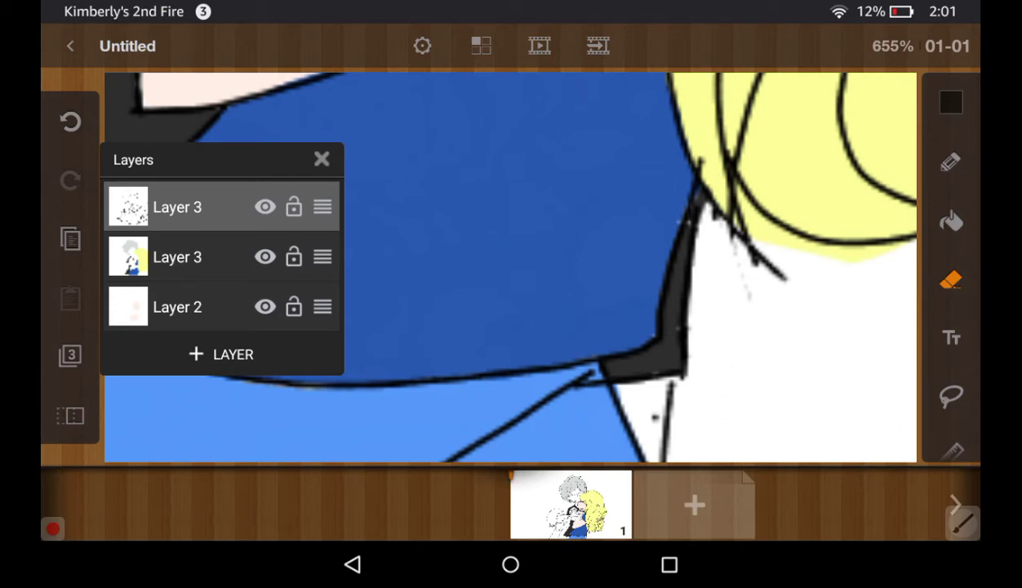
mouse_move(724, 313)
left_mouse_down()
mouse_move(771, 347)
mouse_move(715, 250)
left_mouse_up()
left_click(322, 158)
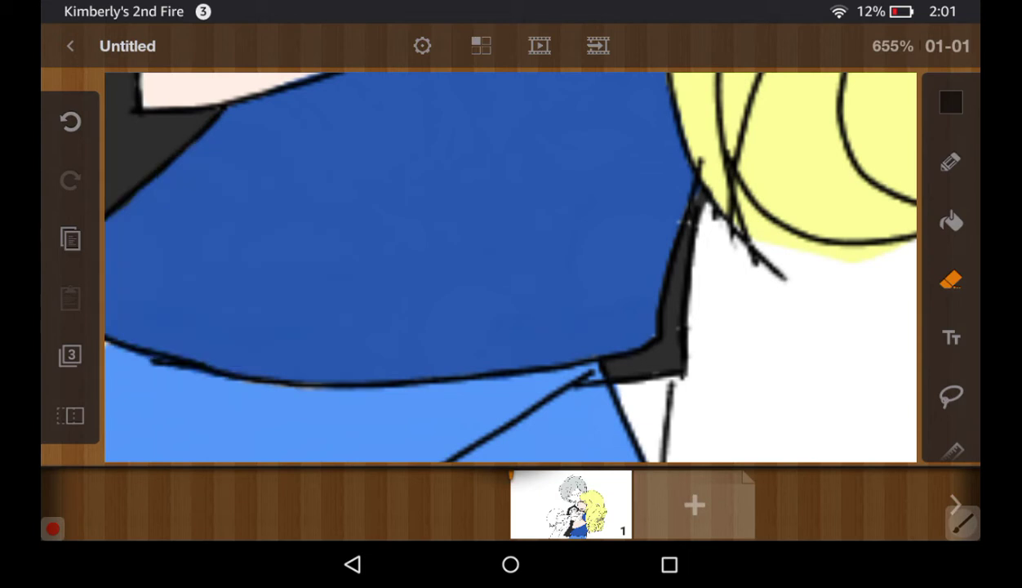
Select the lower Layer 3 and choose grey as the painting colour
scroll(510, 267, "down", 3)
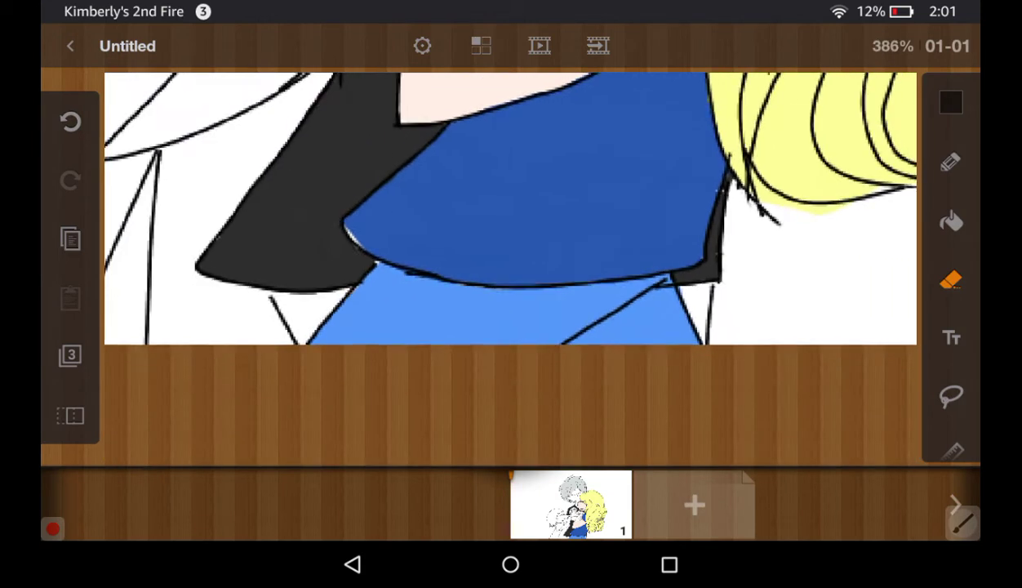
scroll(510, 267, "down", 3)
scroll(511, 205, "down", 2)
scroll(510, 204, "down", 2)
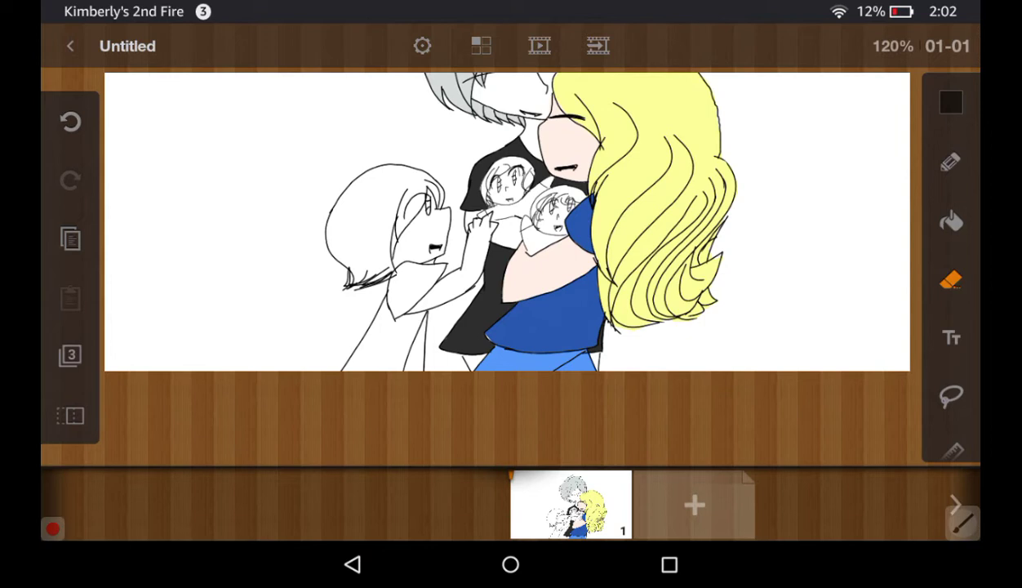
scroll(510, 204, "down", 2)
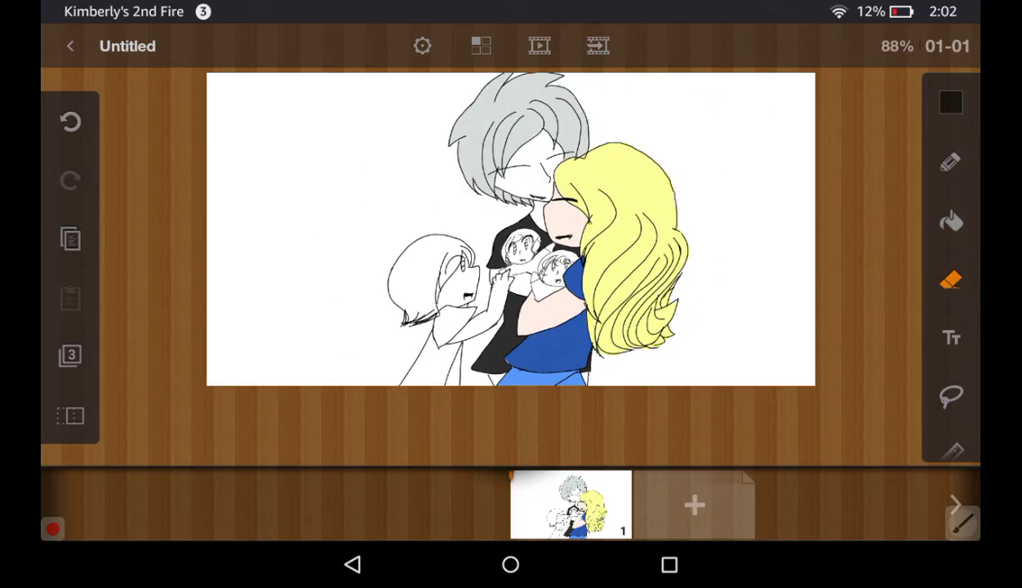
scroll(522, 261, "up", 3)
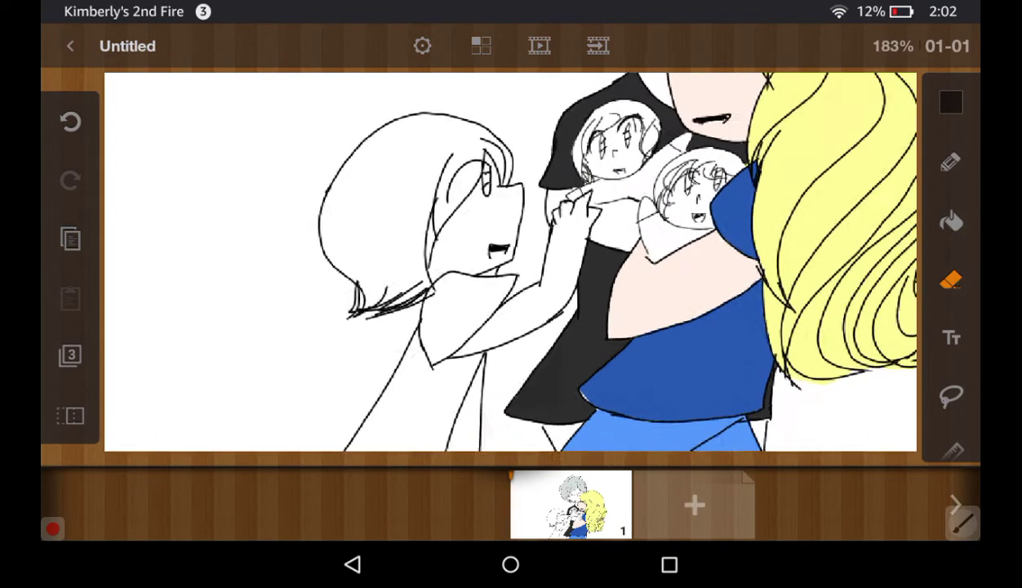
scroll(523, 261, "up", 2)
scroll(522, 261, "up", 1)
left_click(70, 354)
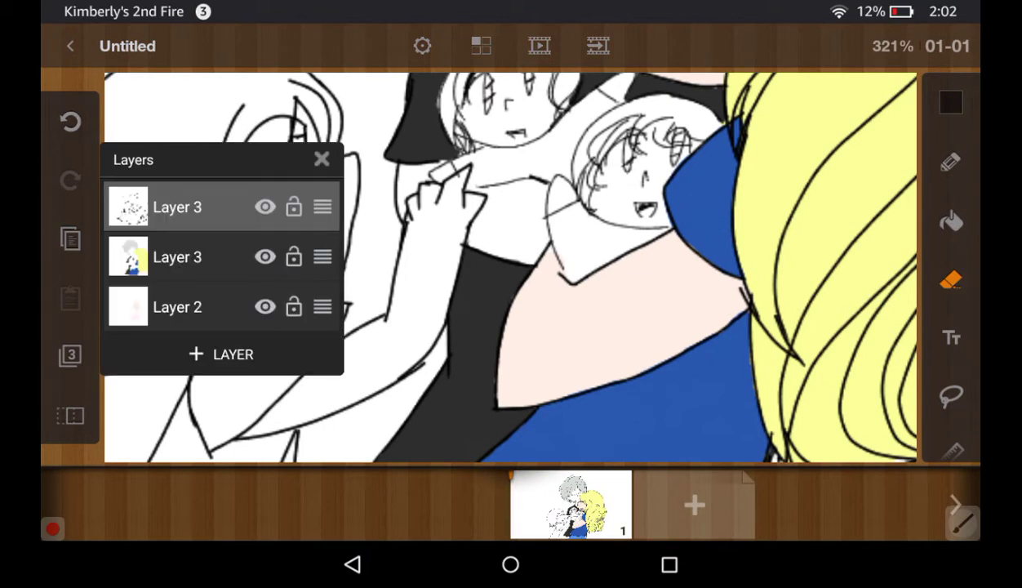
left_click(177, 256)
left_click(322, 160)
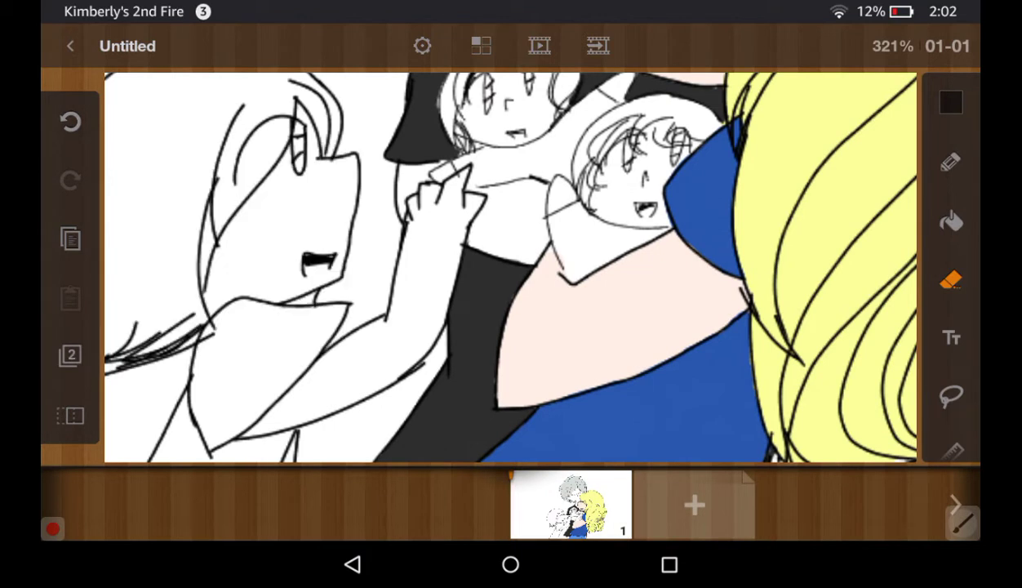
left_click(951, 102)
left_click(895, 375)
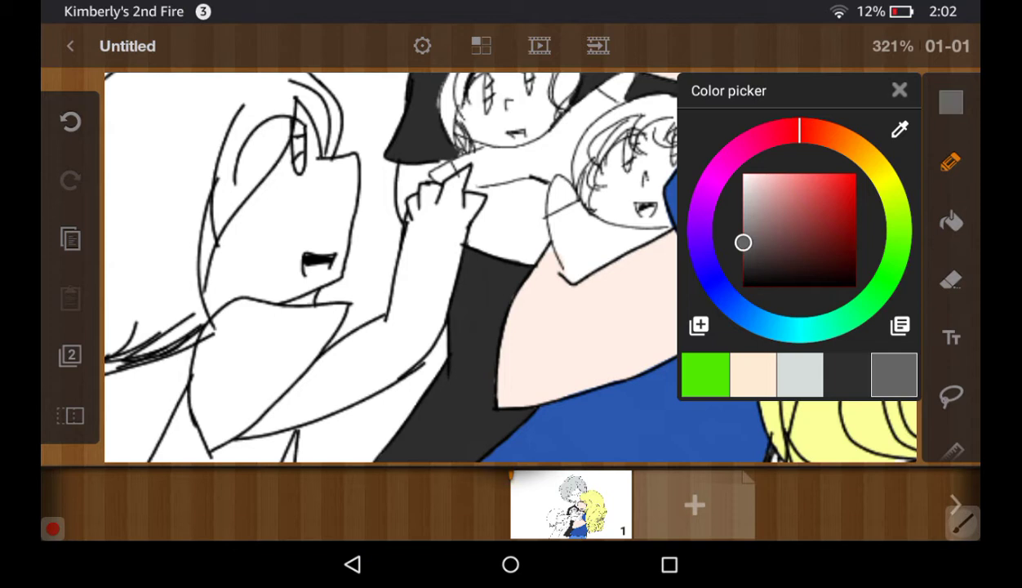
left_click(899, 90)
With the brush at size 0.80, fill the white triangle under the dark garment grey
left_click_drag(490, 326, 490, 163)
scroll(510, 245, "up", 3)
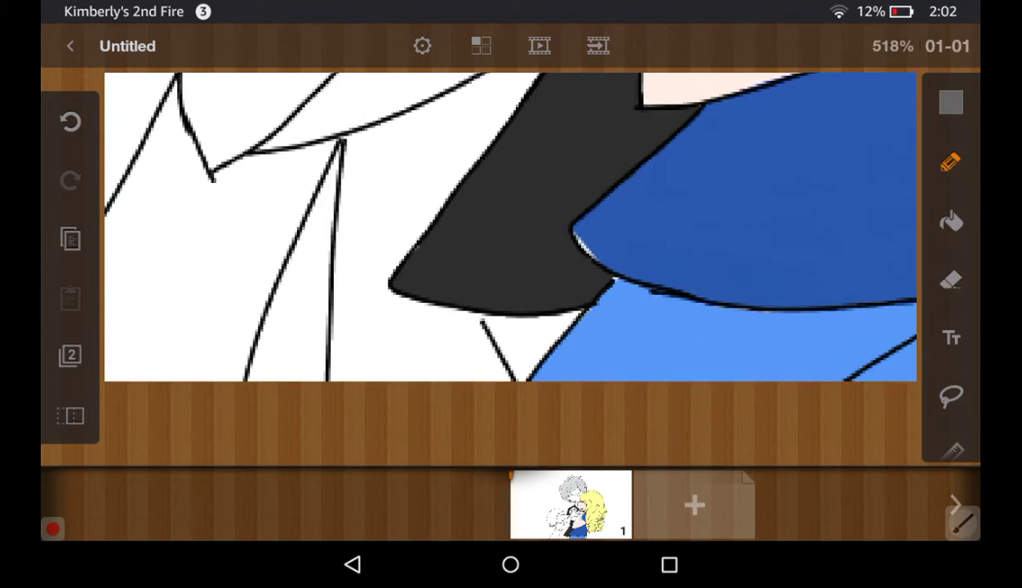
scroll(511, 245, "up", 3)
scroll(511, 261, "up", 2)
left_click_drag(574, 336, 629, 439)
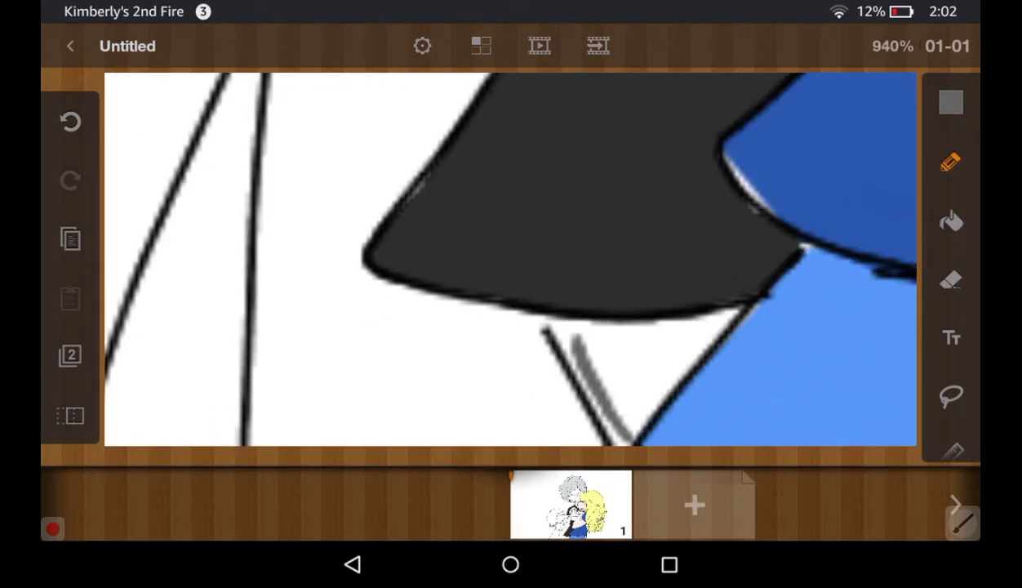
left_click(951, 162)
left_click_drag(728, 328, 737, 327)
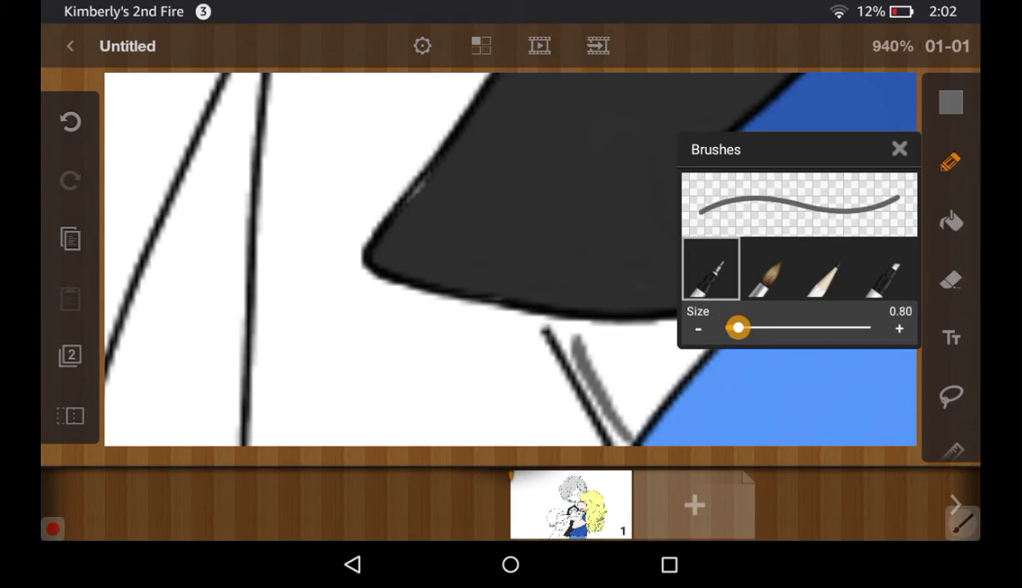
left_click(899, 149)
mouse_move(612, 351)
left_mouse_down()
mouse_move(637, 379)
mouse_move(686, 343)
mouse_move(530, 312)
mouse_move(620, 405)
left_mouse_up()
mouse_move(571, 380)
left_mouse_down()
mouse_move(629, 424)
mouse_move(694, 314)
mouse_move(722, 295)
left_mouse_up()
left_click_drag(654, 314, 592, 319)
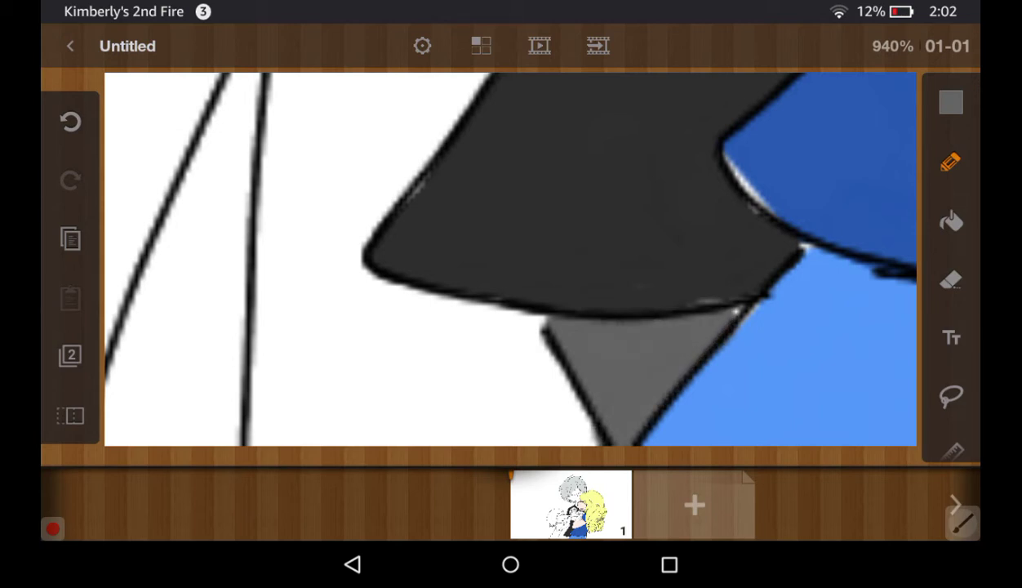
Paint the triangle beside the dress's right edge grey and erase smudges outside it
left_click_drag(735, 343, 327, 180)
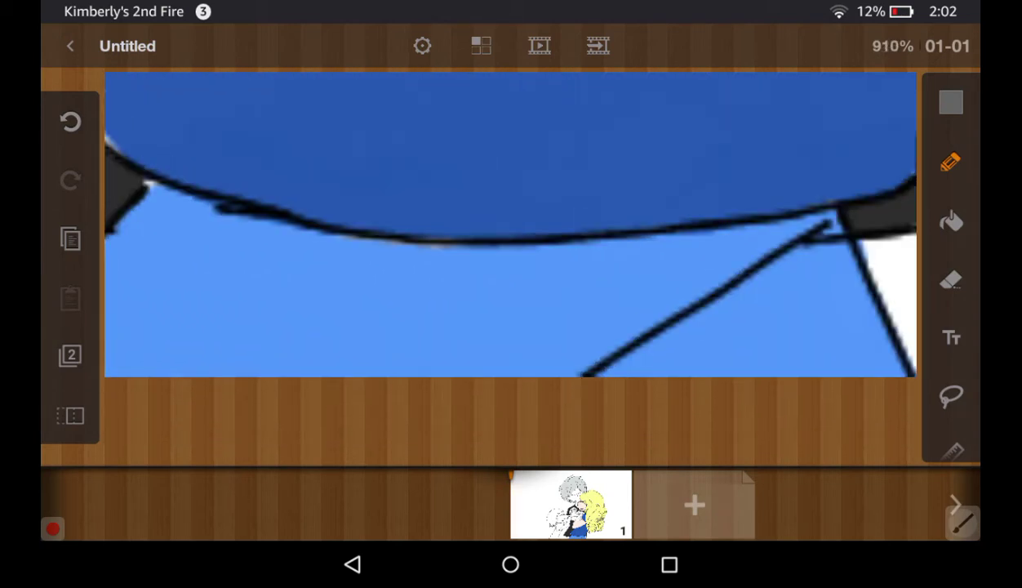
left_click_drag(653, 245, 498, 261)
left_click_drag(731, 261, 747, 319)
mouse_move(694, 241)
left_mouse_down()
mouse_move(739, 278)
mouse_move(764, 355)
left_mouse_up()
left_click_drag(742, 294, 776, 384)
mouse_move(771, 327)
left_mouse_down()
mouse_move(739, 249)
mouse_move(788, 273)
mouse_move(801, 354)
left_mouse_up()
left_click(951, 280)
mouse_move(796, 240)
left_mouse_down()
mouse_move(790, 376)
mouse_move(764, 385)
left_mouse_up()
scroll(510, 245, "down", 2)
Make Layer 2 the active layer for the skin colouring
scroll(510, 245, "down", 2)
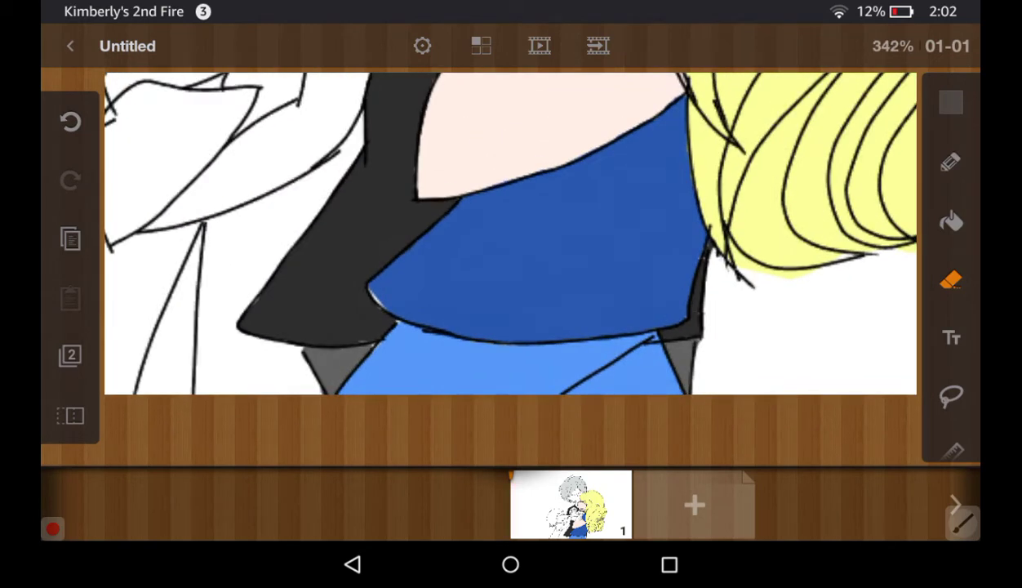
scroll(510, 245, "down", 2)
scroll(510, 245, "down", 1)
scroll(511, 258, "down", 2)
scroll(510, 258, "up", 2)
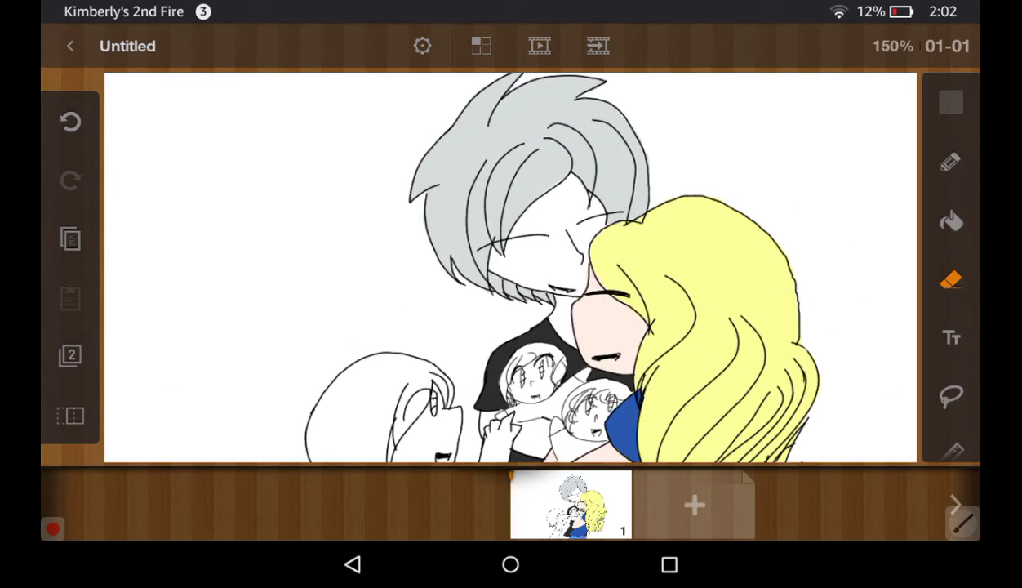
left_click(70, 355)
left_click(177, 307)
left_click(322, 158)
Choose the cream skin colour and enlarge the pencil to size 2.10
left_click(951, 161)
left_click(951, 102)
left_click(750, 369)
left_click(897, 92)
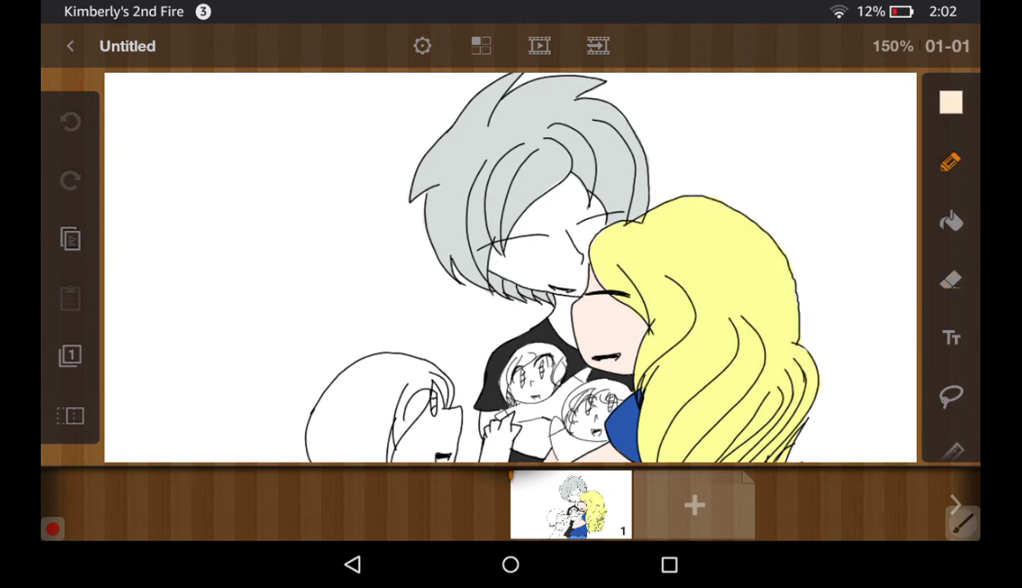
left_click(950, 162)
left_click_drag(737, 326, 758, 326)
left_click(898, 148)
Paint the grey-haired man's face, cheek and jaw cream
scroll(511, 267, "up", 2)
scroll(555, 204, "up", 2)
left_click_drag(645, 151, 539, 289)
left_click_drag(665, 172, 535, 249)
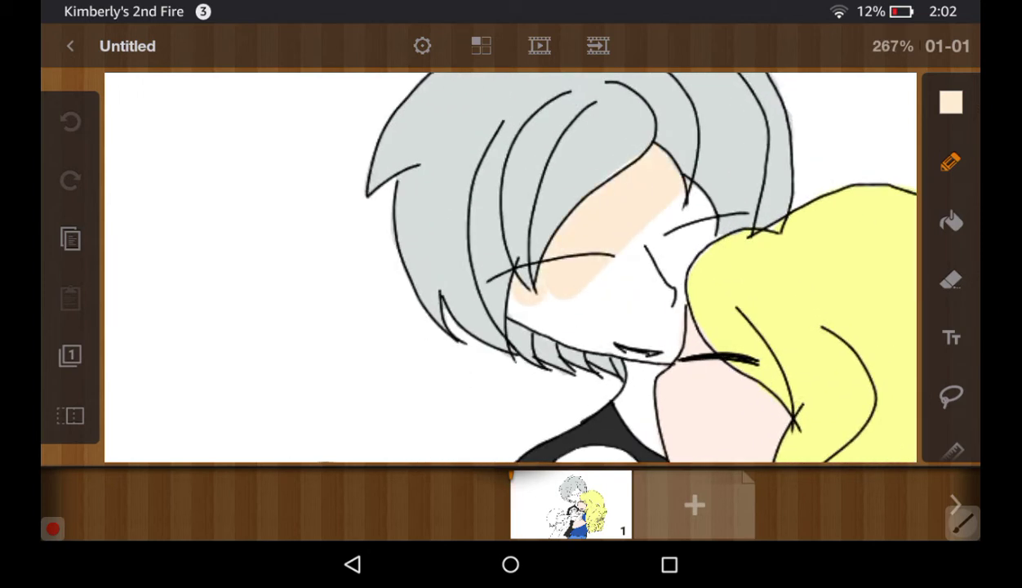
mouse_move(571, 281)
left_mouse_down()
mouse_move(510, 306)
mouse_move(616, 237)
mouse_move(563, 314)
left_mouse_up()
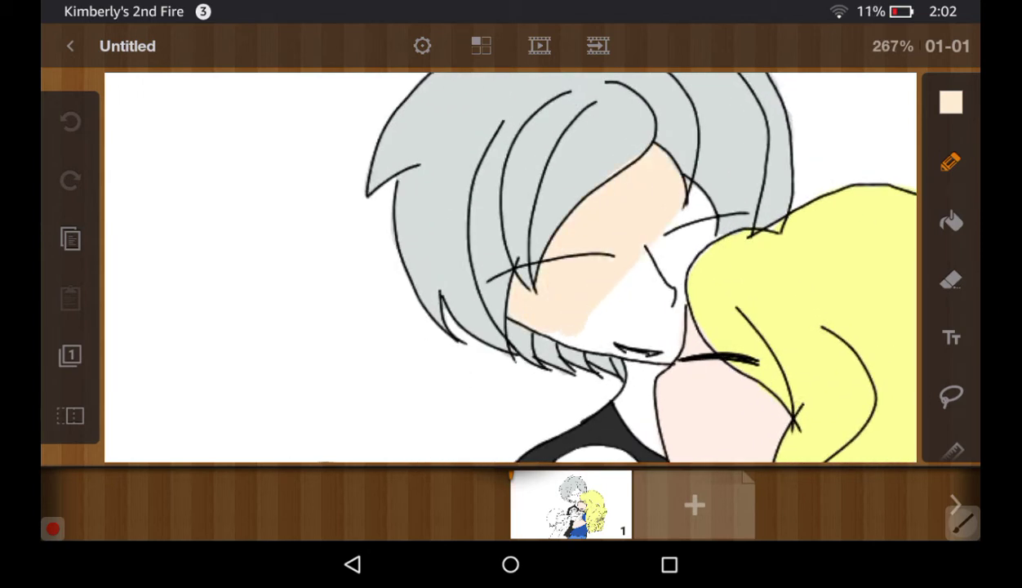
left_click_drag(686, 186, 571, 326)
mouse_move(694, 222)
left_mouse_down()
mouse_move(633, 315)
mouse_move(643, 312)
mouse_move(625, 350)
mouse_move(576, 335)
left_mouse_up()
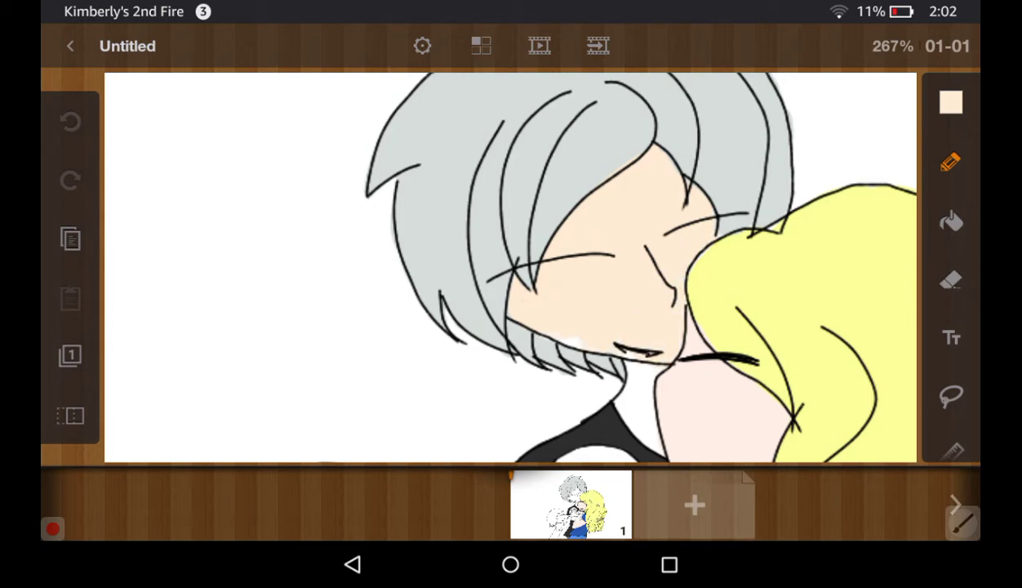
Colour the neck under the chin cream, including its right-side strip
scroll(522, 441, "up", 5)
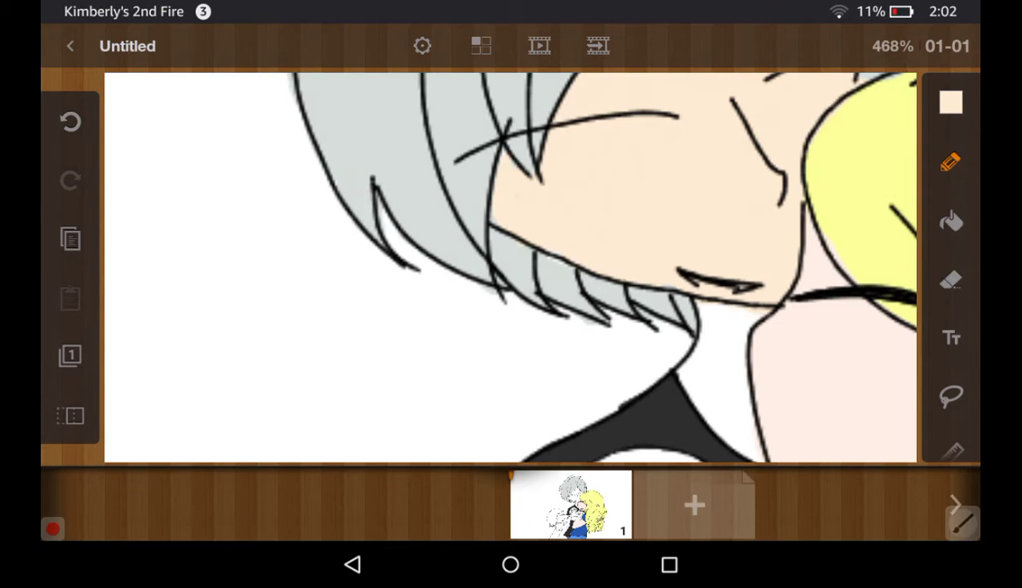
left_click_drag(681, 302, 726, 359)
left_click_drag(670, 334, 710, 416)
left_click_drag(735, 376, 723, 449)
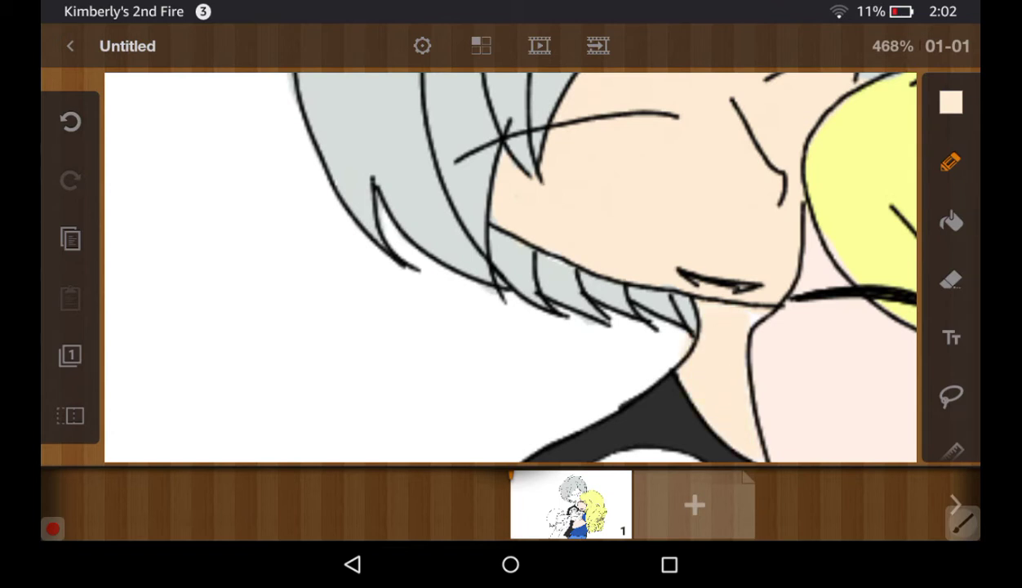
scroll(510, 267, "down", 2)
scroll(510, 267, "down", 1)
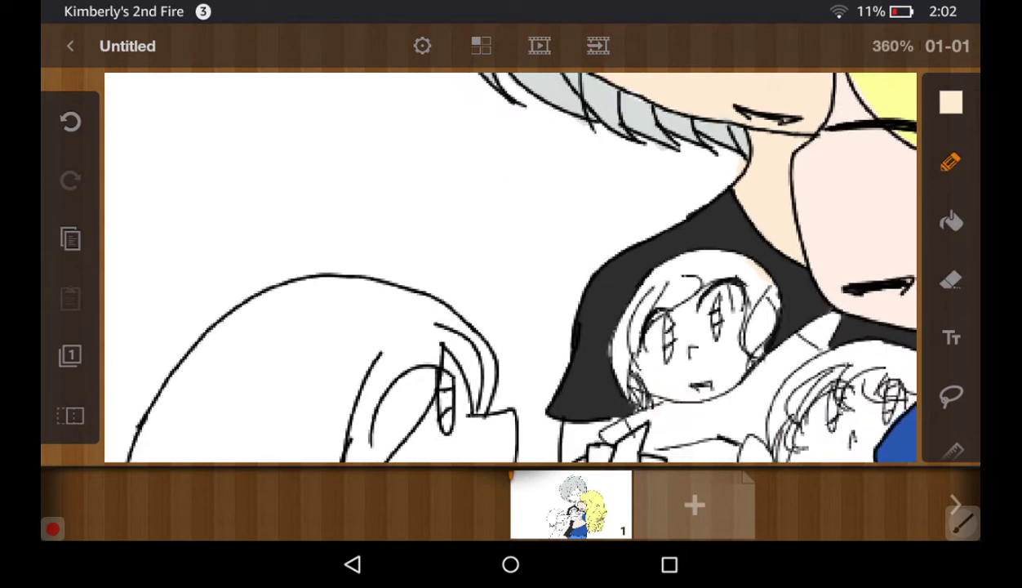
scroll(510, 267, "down", 2)
scroll(510, 267, "up", 3)
scroll(620, 269, "up", 3)
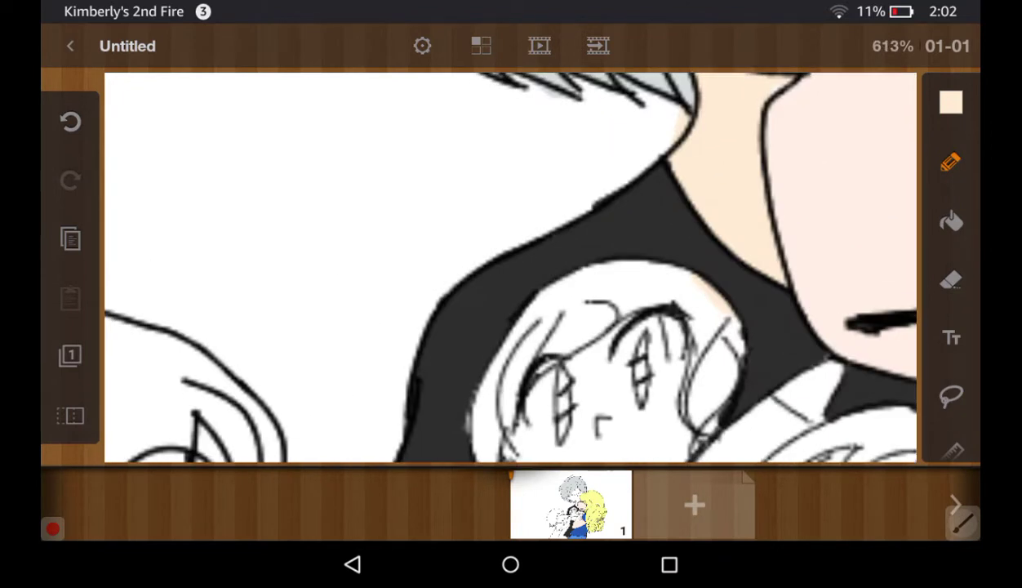
Undo a stray peach stroke and bring the skin below the dark hair into view
left_click(951, 280)
left_click(950, 162)
left_click_drag(653, 273, 702, 392)
left_click(70, 121)
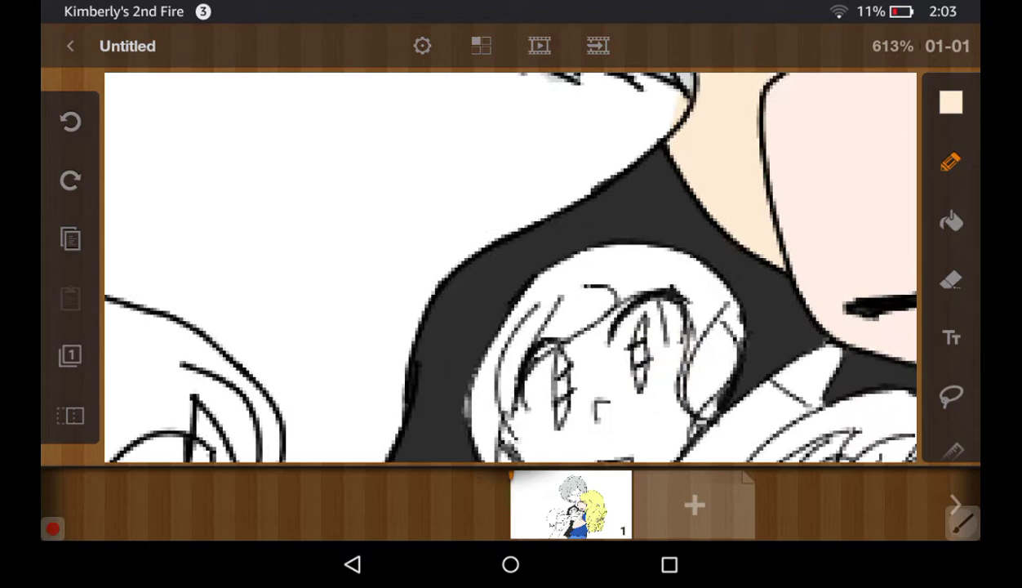
mouse_move(408, 204)
left_mouse_down()
mouse_move(571, 368)
mouse_move(572, 245)
left_mouse_up()
scroll(510, 269, "up", 3)
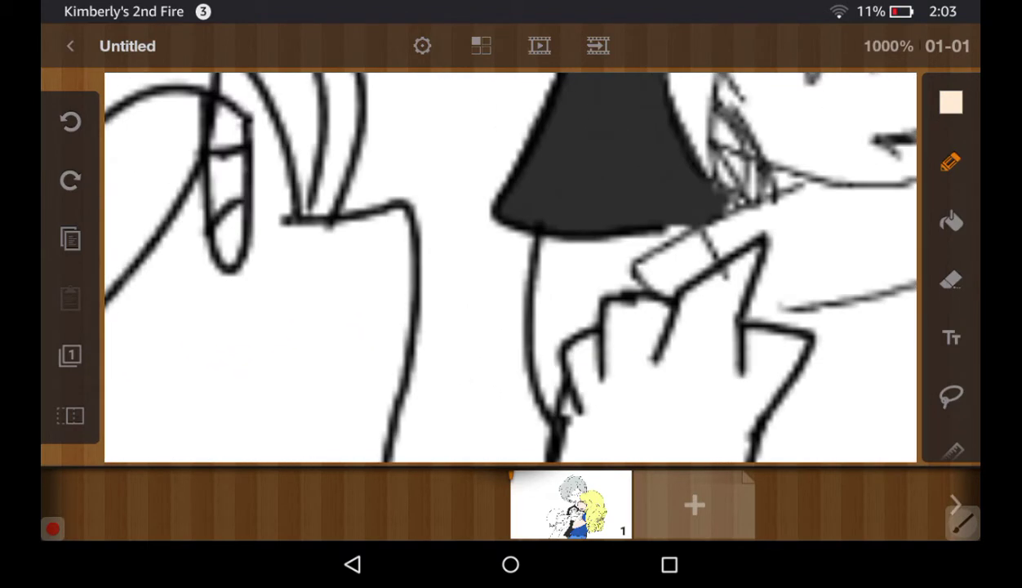
At pencil size 0.60, paint peach below the dark hair and beside the hand
left_click(951, 162)
left_click_drag(754, 328, 736, 327)
left_click(899, 149)
mouse_move(584, 245)
left_mouse_down()
mouse_move(535, 289)
mouse_move(530, 347)
left_mouse_up()
left_click_drag(604, 238, 576, 304)
left_click_drag(645, 233, 597, 282)
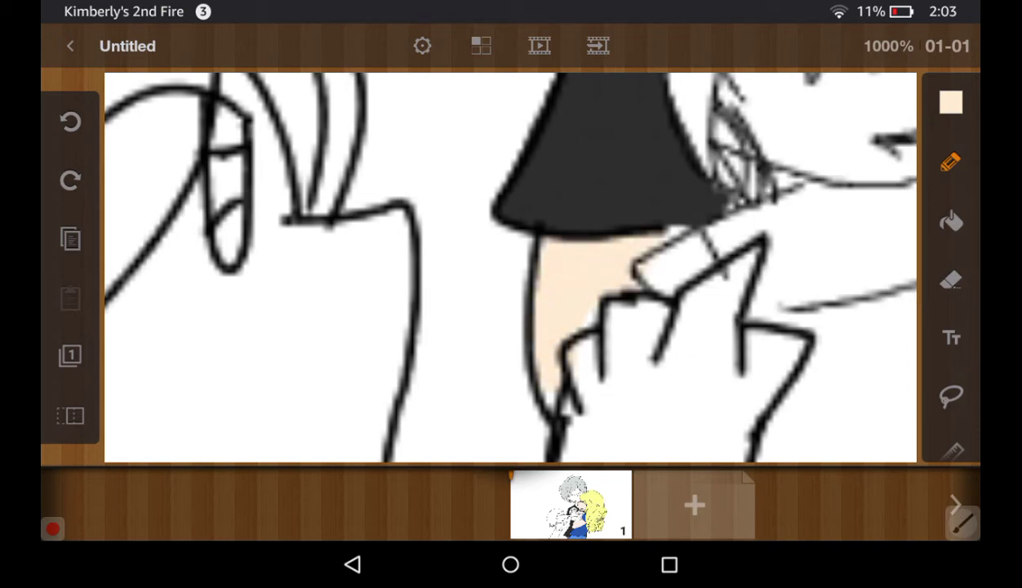
left_click(951, 280)
mouse_move(602, 364)
left_mouse_down()
mouse_move(612, 342)
mouse_move(598, 403)
mouse_move(585, 395)
left_mouse_up()
left_click(70, 121)
left_click(952, 162)
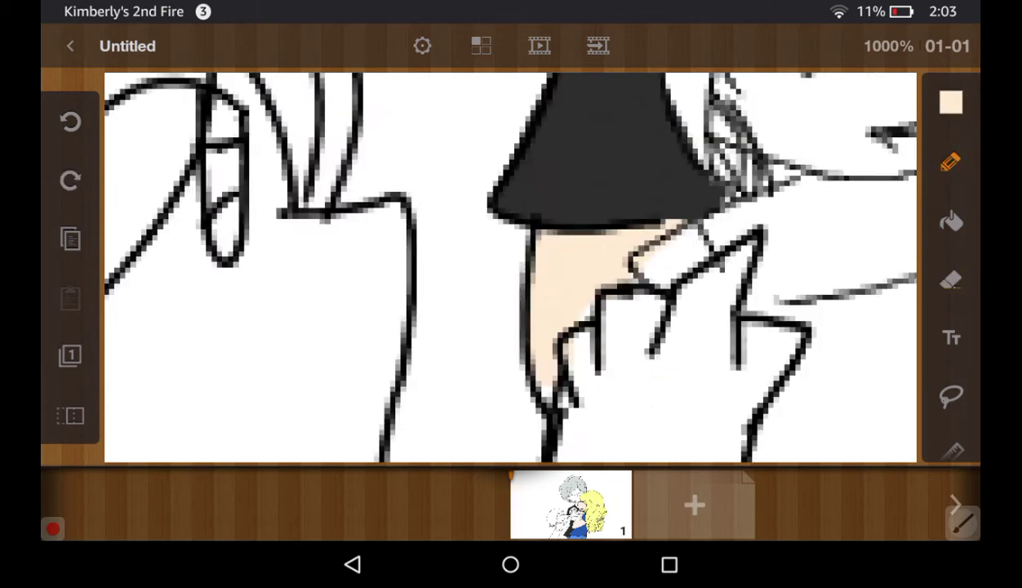
Fill the bare shoulder with peach out to the sleeve edge
scroll(510, 267, "down", 2)
mouse_move(698, 241)
left_mouse_down()
mouse_move(649, 352)
mouse_move(635, 347)
left_mouse_up()
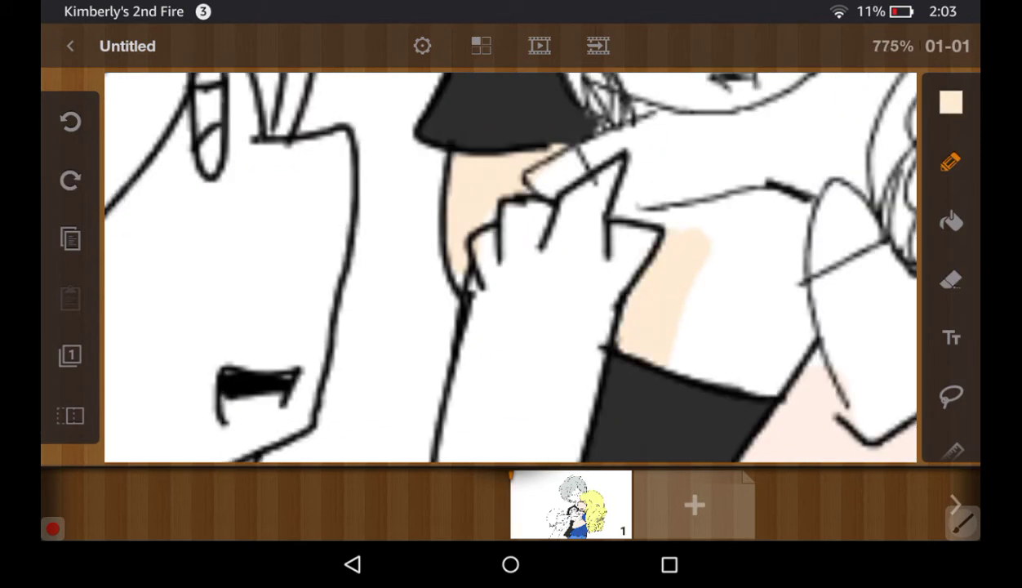
mouse_move(690, 210)
left_mouse_down()
mouse_move(661, 351)
mouse_move(686, 363)
left_mouse_up()
left_click_drag(747, 211, 723, 371)
left_click_drag(776, 257, 755, 375)
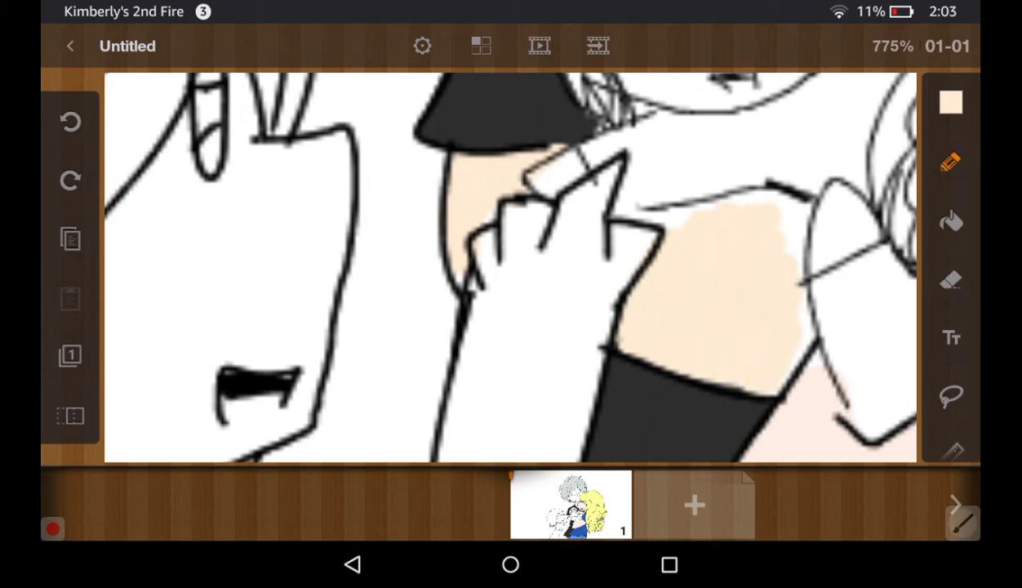
left_click_drag(787, 290, 776, 371)
left_click_drag(792, 214, 795, 290)
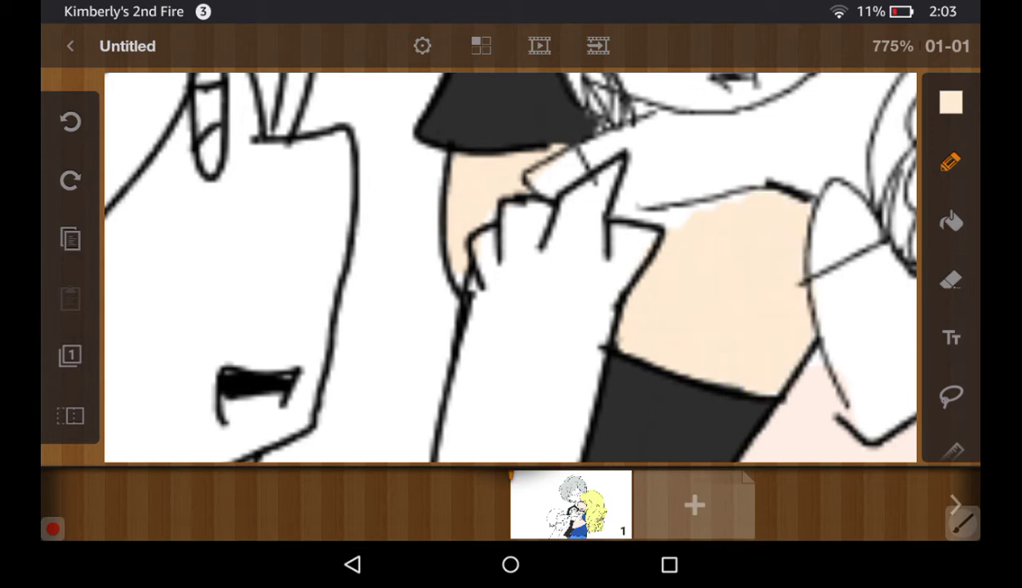
left_click_drag(719, 196, 650, 219)
left_click(736, 160)
Zoom out to the whole drawing, zoom in on the left girl, and bring up the colour picker
scroll(510, 267, "down", 2)
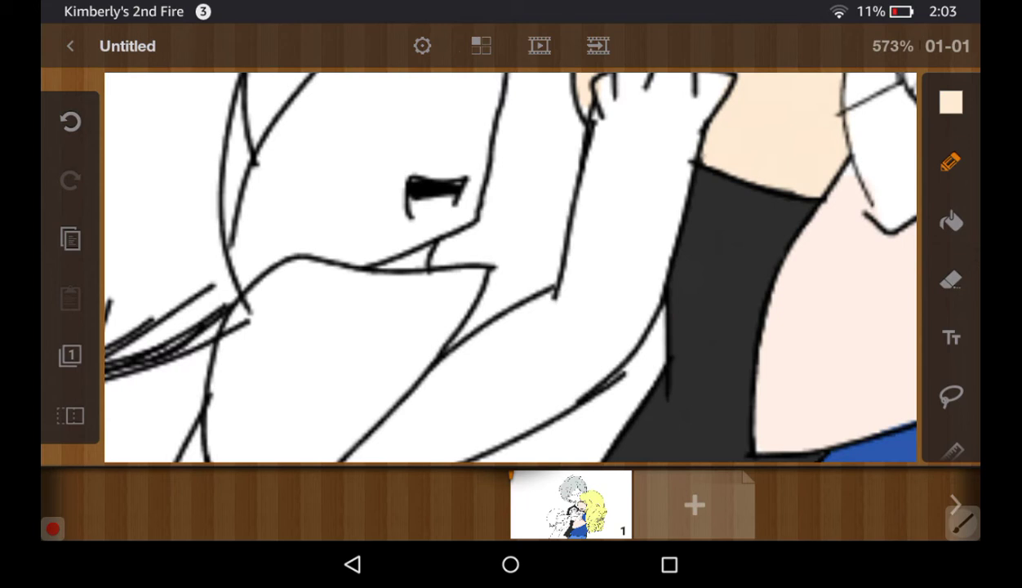
scroll(510, 267, "down", 2)
scroll(510, 267, "down", 2)
scroll(510, 267, "down", 2)
scroll(510, 267, "down", 2)
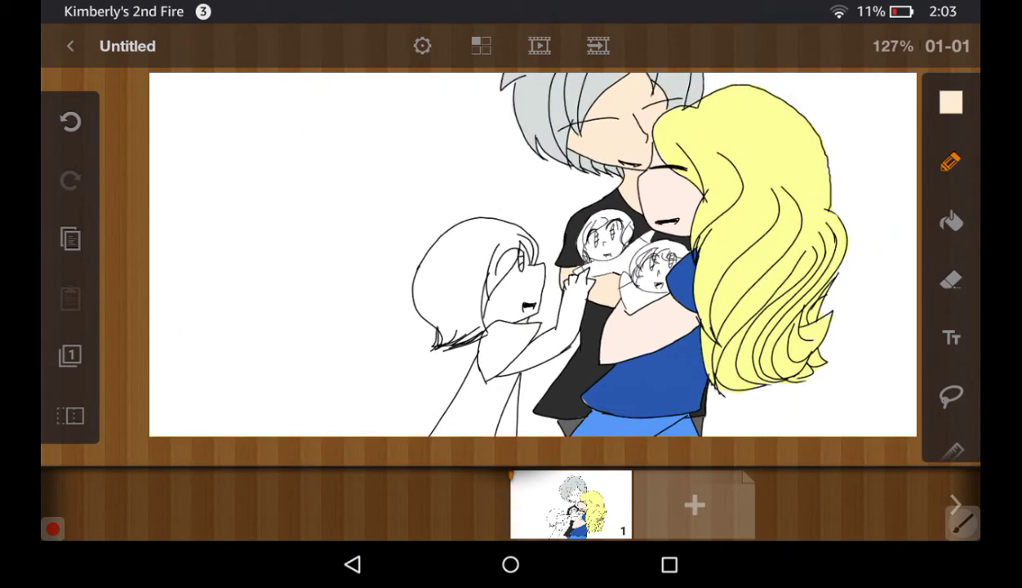
scroll(510, 267, "down", 2)
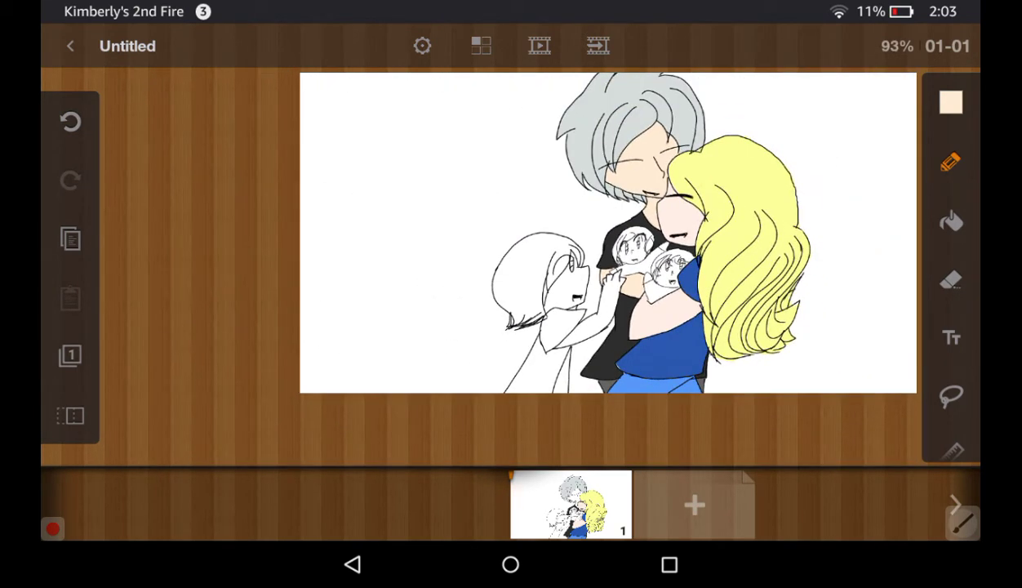
scroll(452, 322, "up", 1)
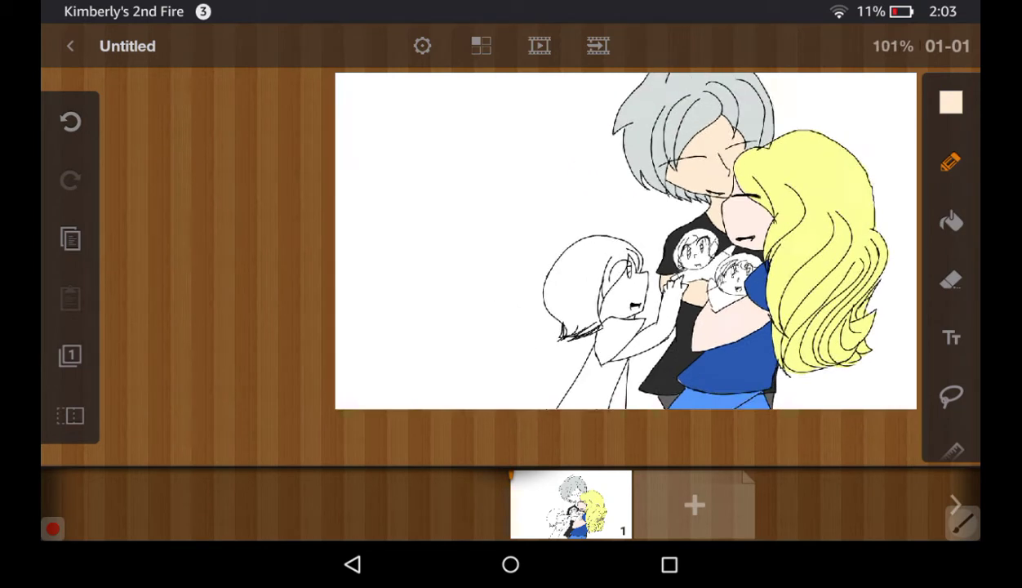
scroll(451, 322, "up", 3)
scroll(452, 322, "up", 2)
left_click(951, 102)
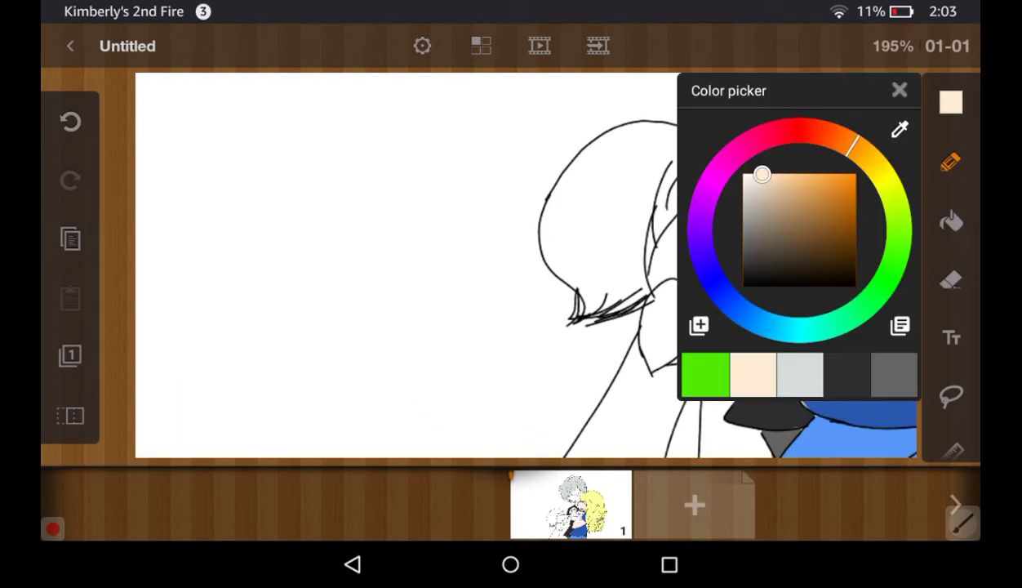
Pick Preset 2's pale yellow and tone it slightly duller in the colour square
left_click(899, 325)
scroll(799, 253, "down", 2)
scroll(799, 253, "up", 3)
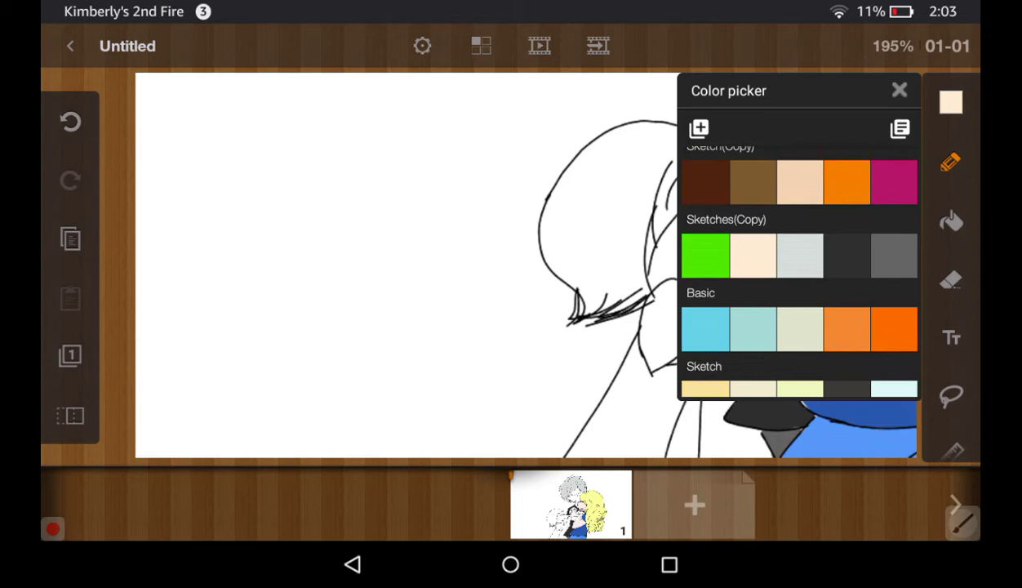
scroll(799, 253, "up", 2)
scroll(798, 270, "up", 2)
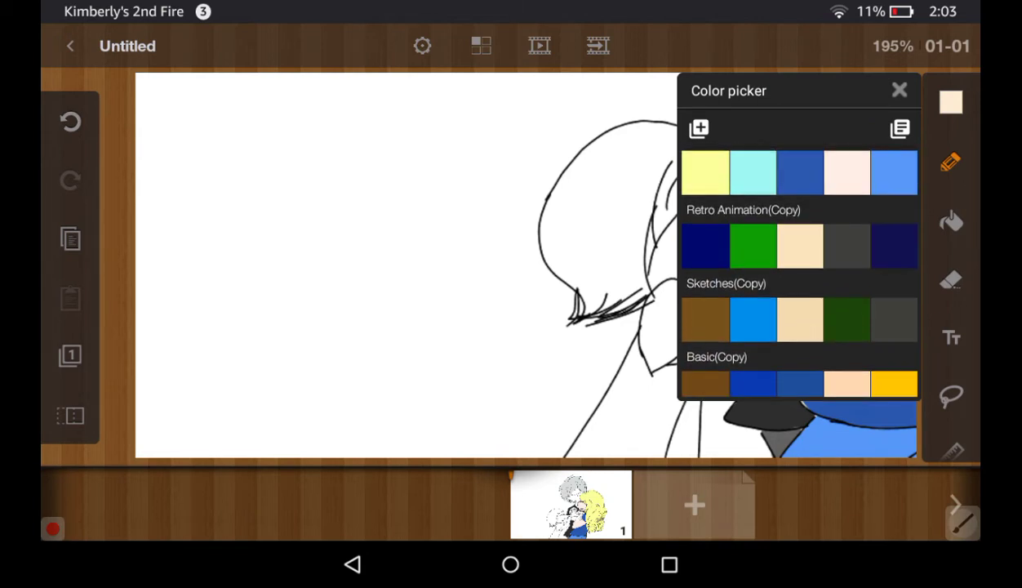
scroll(799, 270, "up", 1)
left_click(798, 270)
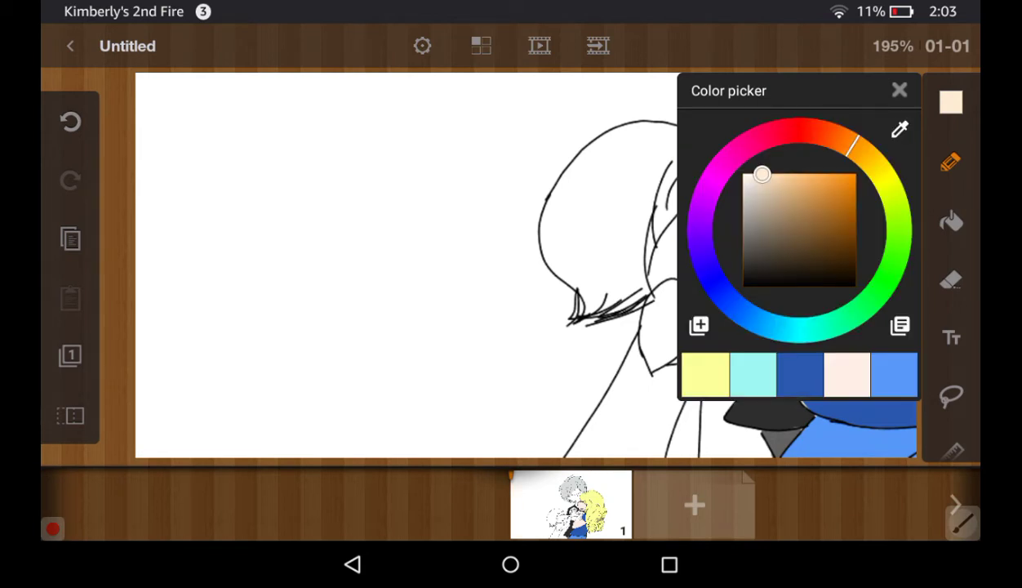
left_click(705, 375)
left_click(779, 193)
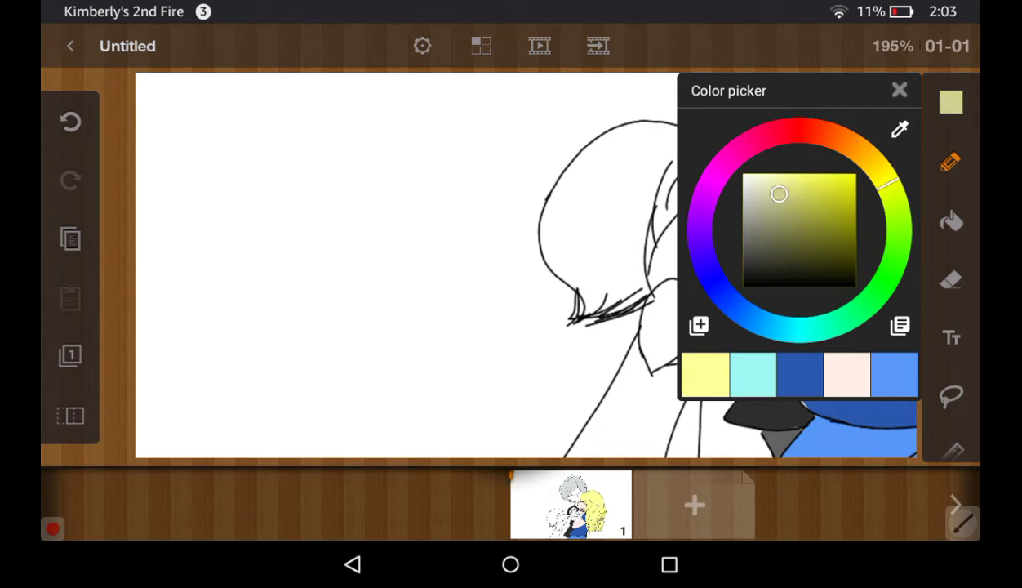
mouse_move(779, 193)
left_mouse_down()
mouse_move(788, 173)
mouse_move(786, 188)
left_mouse_up()
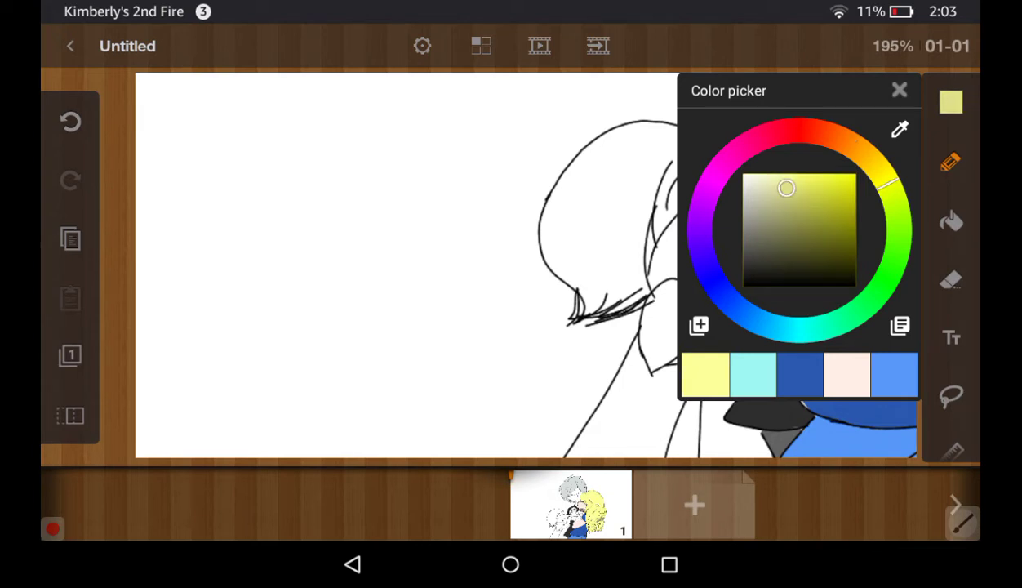
left_click(899, 90)
Lay a first pale-yellow stroke on the left girl's hair
scroll(523, 261, "up", 1)
scroll(523, 262, "up", 4)
left_click_drag(695, 128, 645, 271)
left_click(951, 162)
Enlarge the pencil to 2.2 and paint wide yellow strokes over the hair
left_click_drag(735, 326, 757, 325)
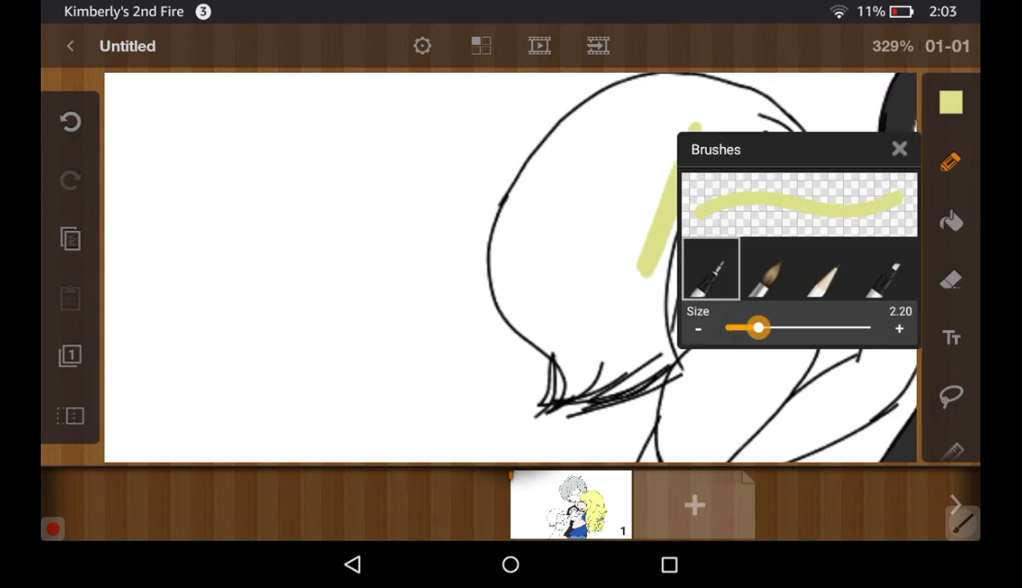
left_click(899, 148)
mouse_move(693, 132)
left_mouse_down()
mouse_move(625, 304)
mouse_move(633, 310)
left_mouse_up()
mouse_move(731, 130)
left_mouse_down()
mouse_move(661, 294)
mouse_move(717, 180)
left_mouse_up()
left_click_drag(744, 115, 710, 211)
left_click_drag(764, 106, 724, 196)
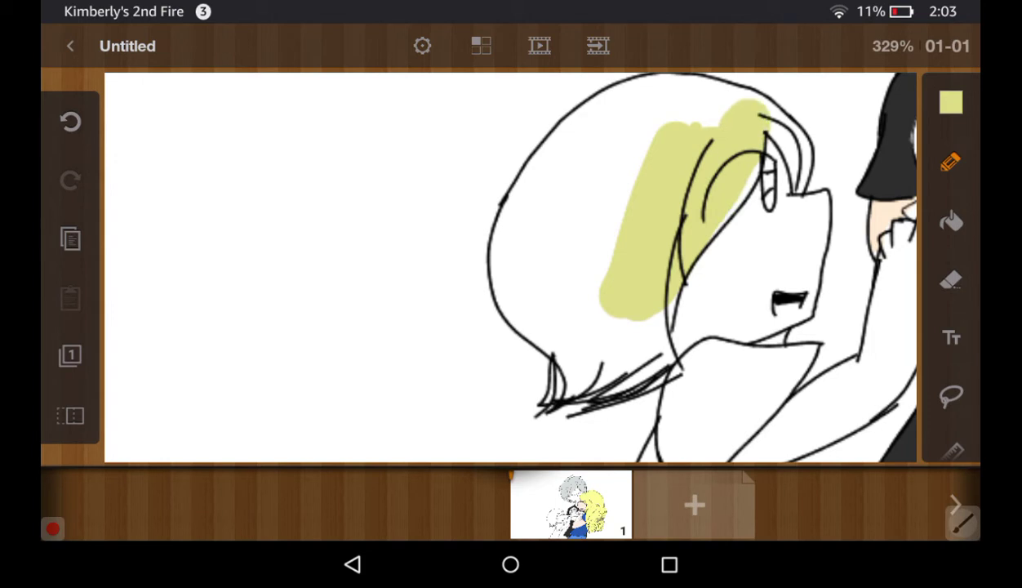
Colour the top, left side and lower edge of the hair yellow
mouse_move(719, 96)
left_mouse_down()
mouse_move(592, 220)
mouse_move(554, 216)
left_mouse_up()
left_click_drag(657, 81, 522, 224)
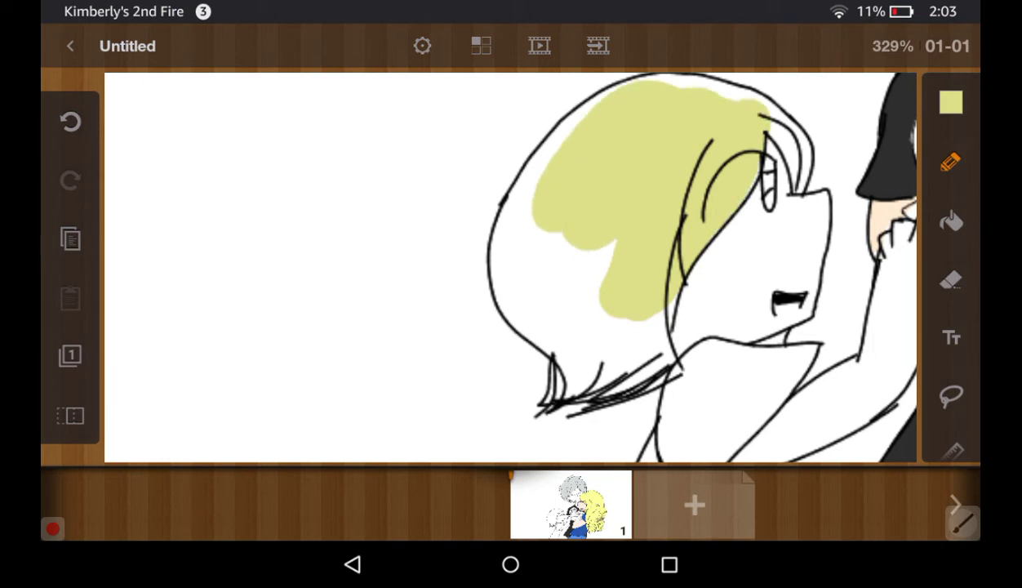
mouse_move(587, 94)
left_mouse_down()
mouse_move(507, 217)
mouse_move(502, 277)
left_mouse_up()
left_click_drag(510, 204, 534, 306)
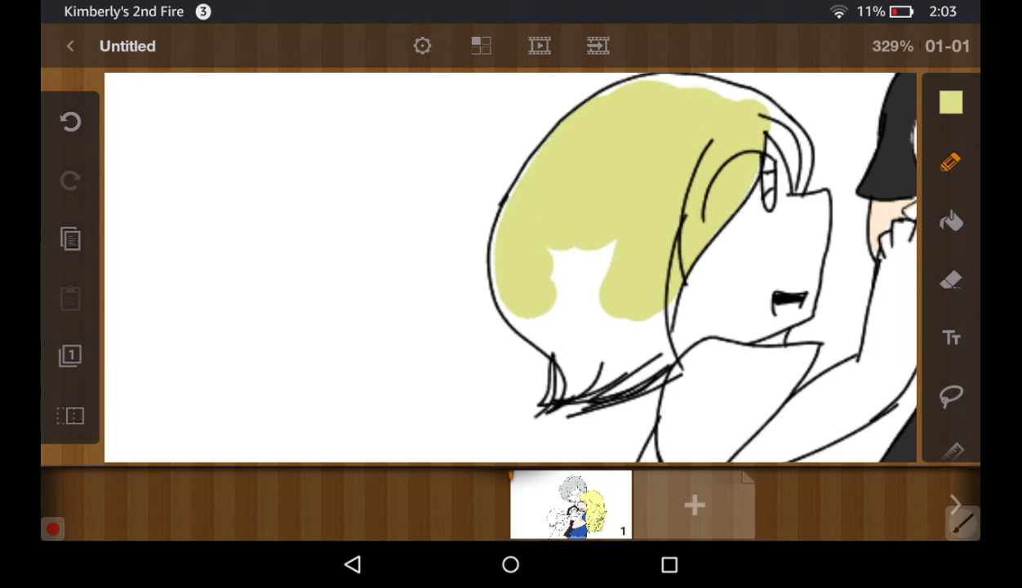
mouse_move(521, 156)
left_mouse_down()
mouse_move(495, 282)
mouse_move(591, 350)
left_mouse_up()
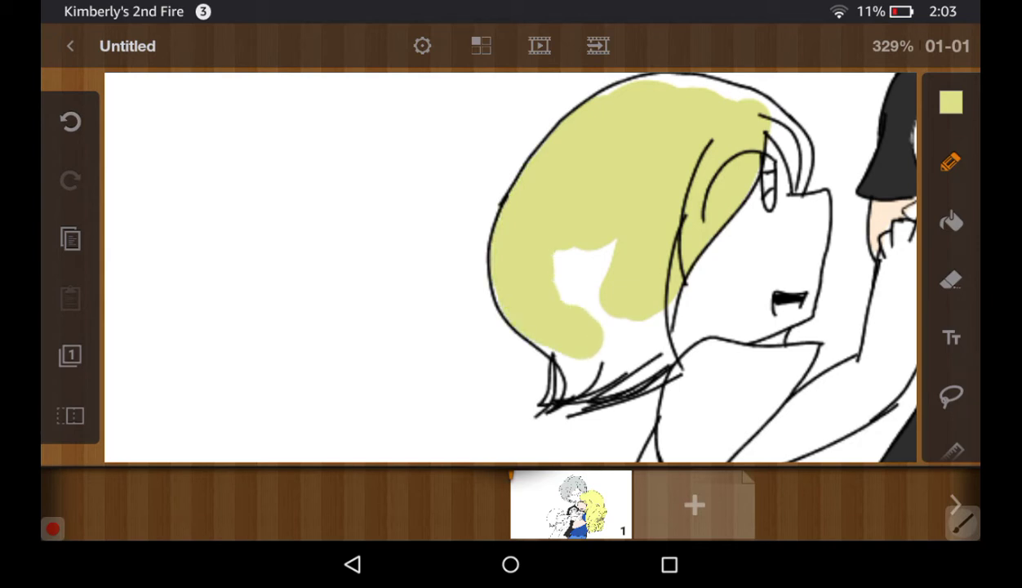
mouse_move(563, 249)
left_mouse_down()
mouse_move(584, 315)
mouse_move(637, 363)
left_mouse_up()
left_click_drag(581, 310, 649, 379)
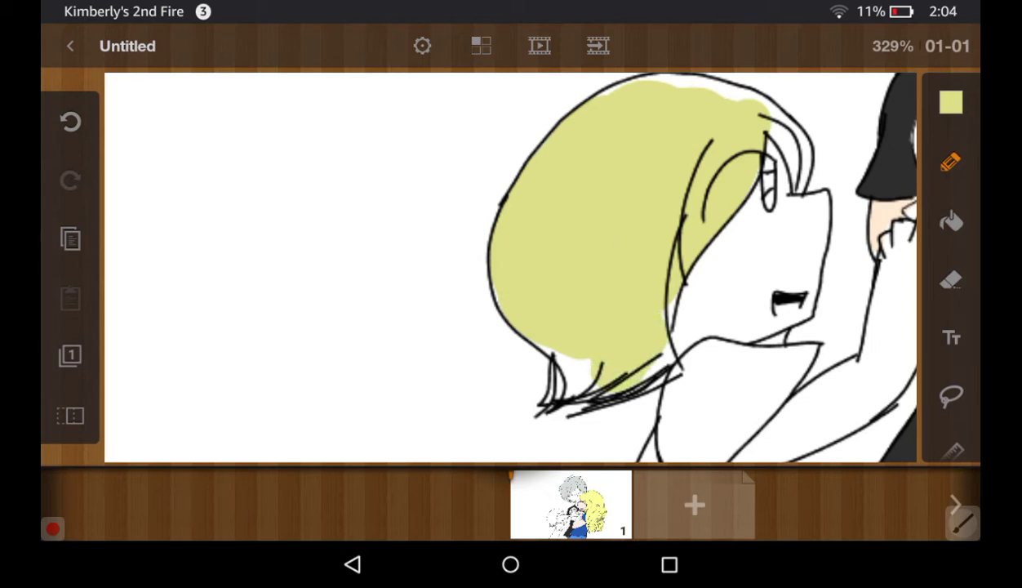
Fill remaining white gaps near the hair tip, right edge and top outline
scroll(571, 269, "up", 5)
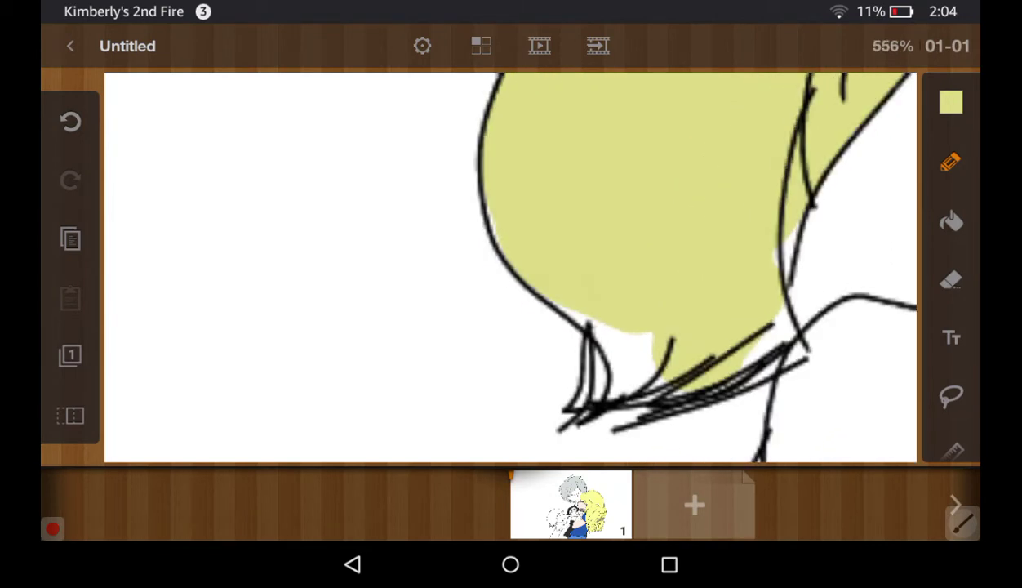
mouse_move(568, 310)
left_mouse_down()
mouse_move(636, 368)
mouse_move(572, 335)
mouse_move(645, 400)
left_mouse_up()
left_click_drag(563, 351, 628, 408)
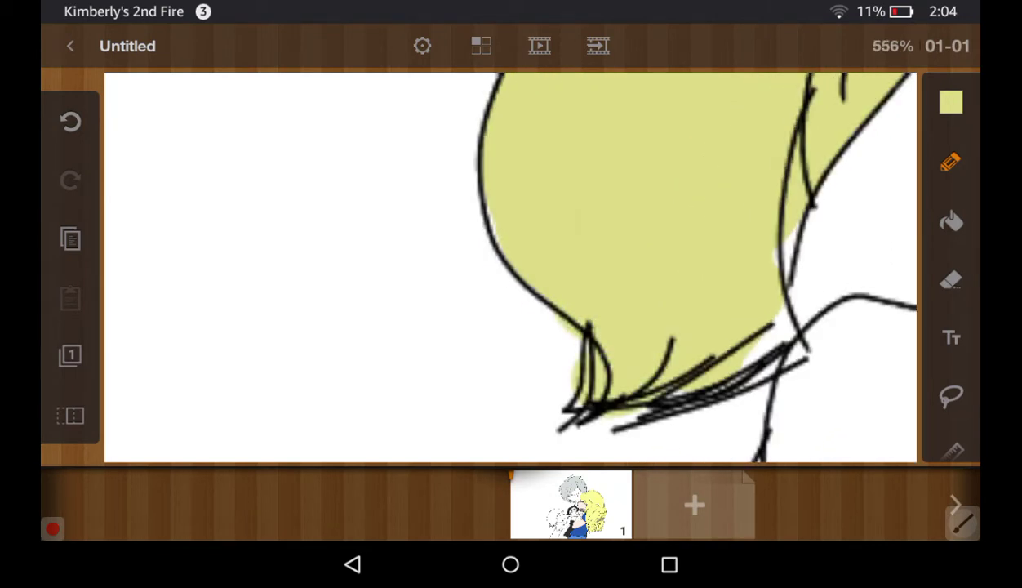
left_click_drag(759, 244, 735, 371)
left_click_drag(772, 225, 747, 393)
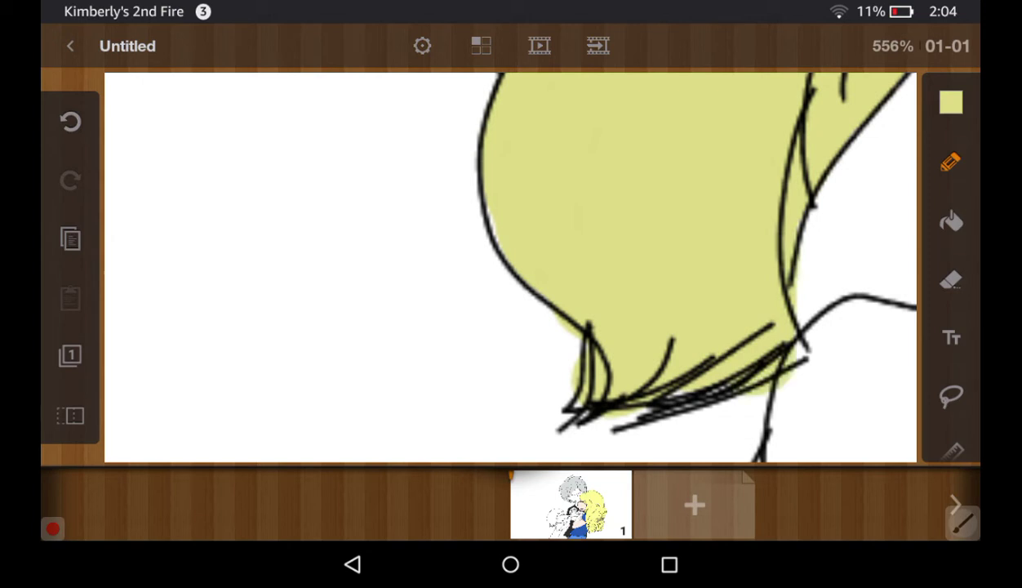
scroll(510, 270, "down", 5)
scroll(571, 245, "up", 3)
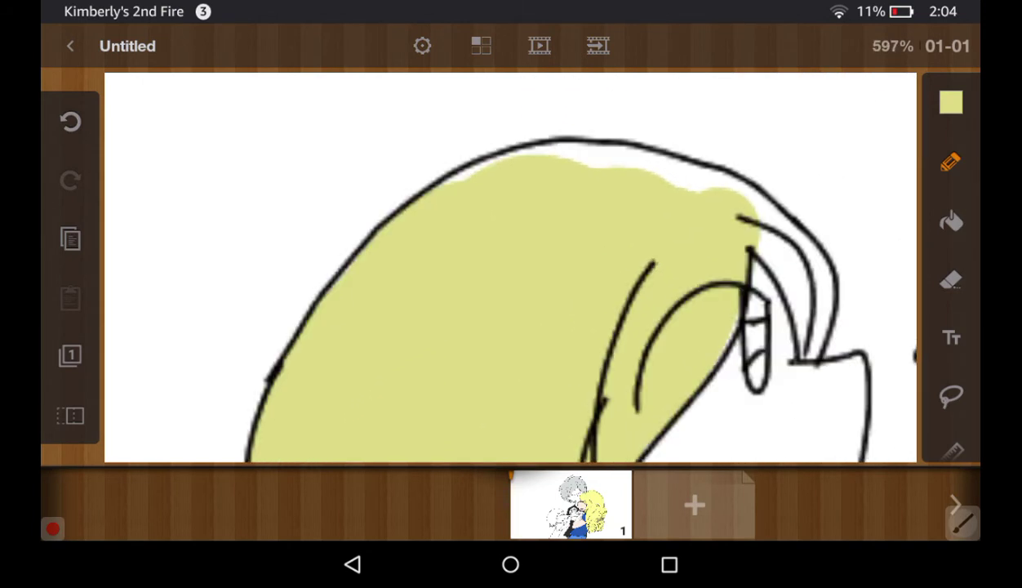
scroll(572, 245, "up", 4)
mouse_move(784, 277)
left_mouse_down()
mouse_move(654, 171)
mouse_move(457, 135)
mouse_move(392, 126)
mouse_move(220, 192)
left_mouse_up()
left_click_drag(585, 125, 663, 148)
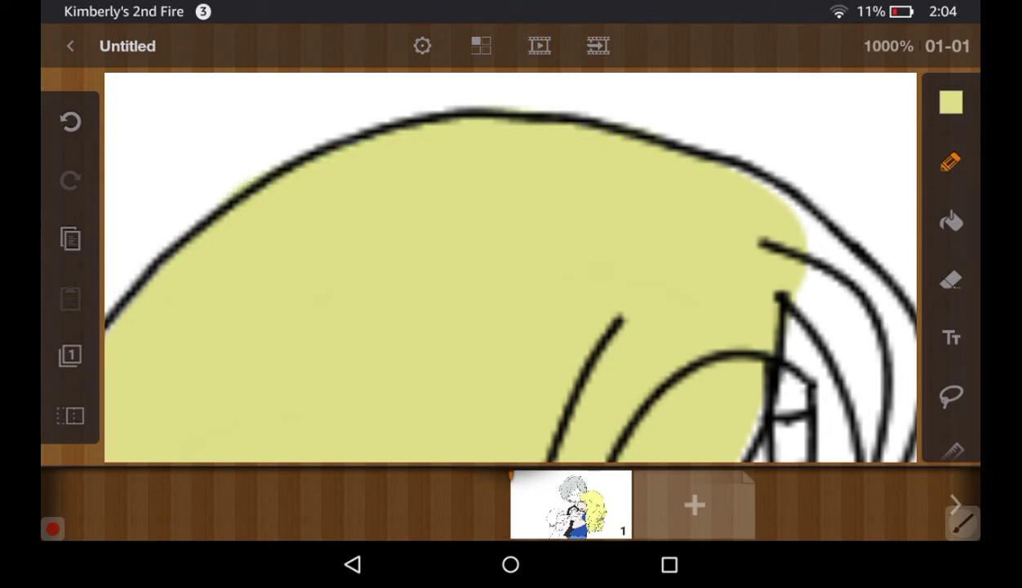
scroll(511, 270, "down", 1)
scroll(511, 270, "down", 3)
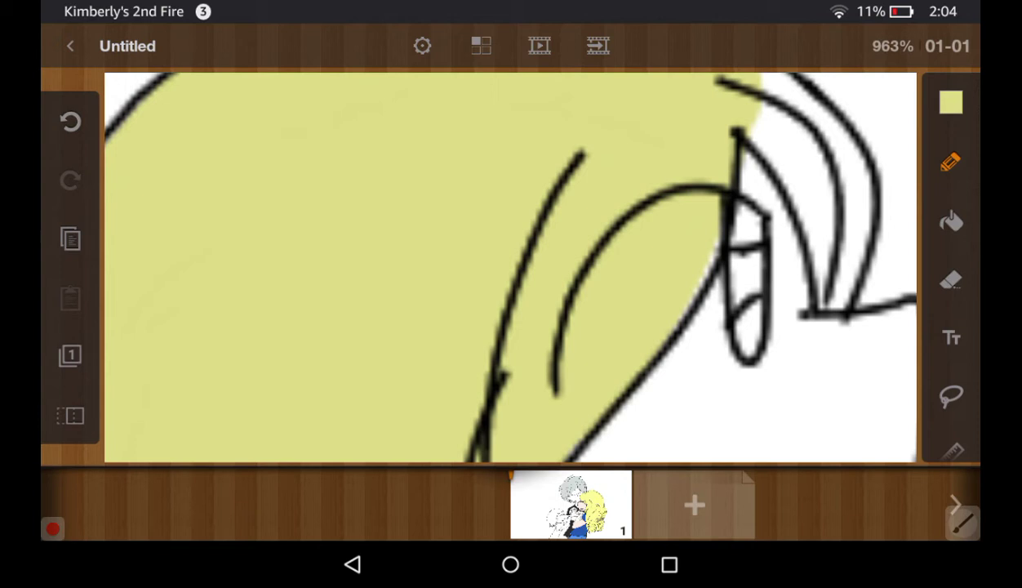
Shrink the pencil to 1.4 and fill yellow between the hair strands near the eye
left_click(951, 162)
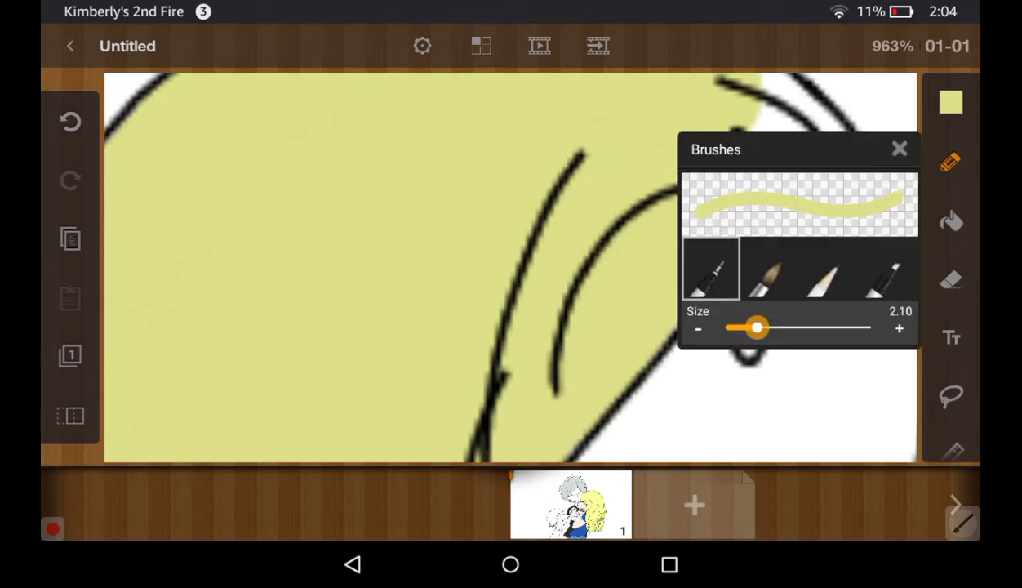
left_click_drag(757, 328, 746, 327)
left_click(900, 148)
left_click_drag(755, 91, 730, 184)
left_click_drag(747, 139, 841, 286)
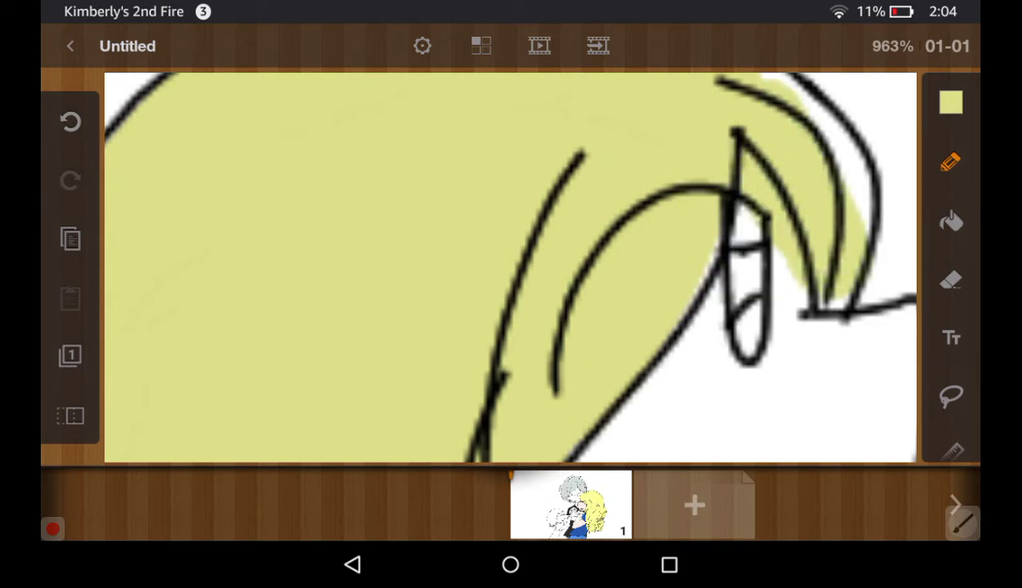
mouse_move(845, 135)
left_mouse_down()
mouse_move(784, 294)
mouse_move(816, 315)
left_mouse_up()
scroll(511, 269, "down", 3)
mouse_move(759, 238)
left_mouse_down()
mouse_move(755, 279)
mouse_move(678, 171)
left_mouse_up()
left_click_drag(632, 137, 719, 204)
scroll(511, 269, "left", 2)
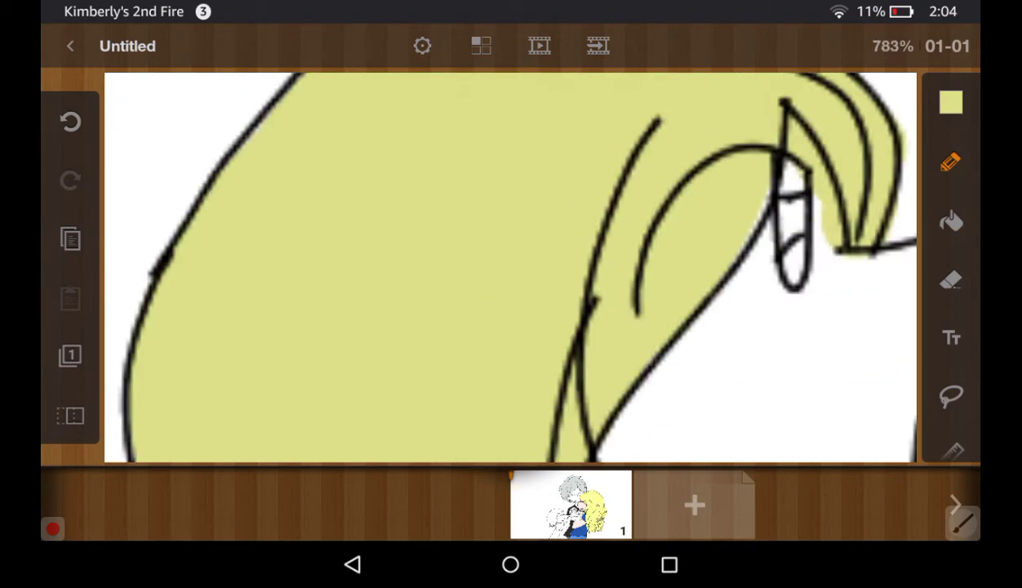
scroll(510, 269, "down", 3)
scroll(510, 269, "down", 3)
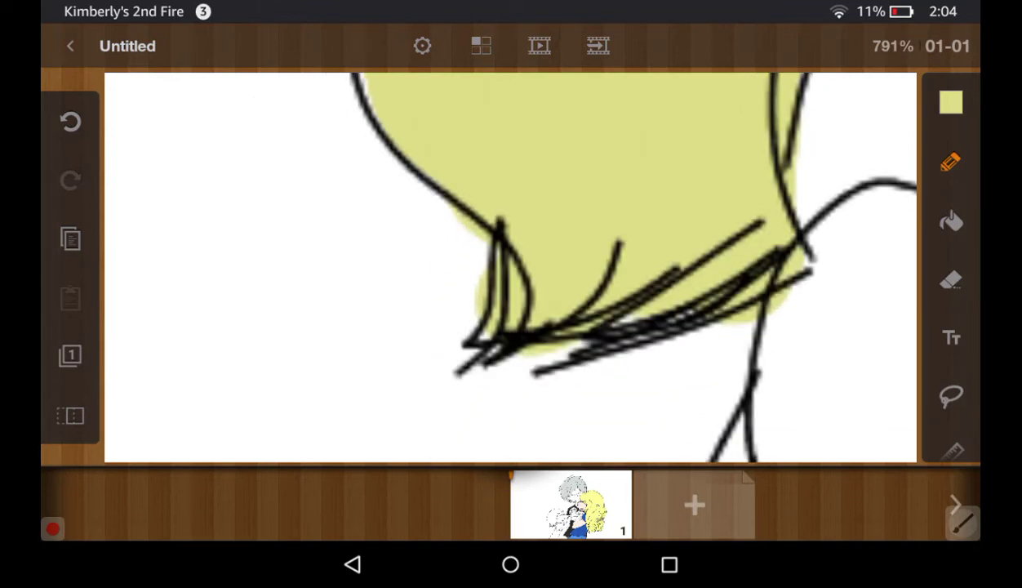
Erase stray yellow from the hair's bottom edge and inside the eye
left_click(951, 280)
mouse_move(495, 377)
left_mouse_down()
mouse_move(539, 359)
mouse_move(494, 366)
left_mouse_up()
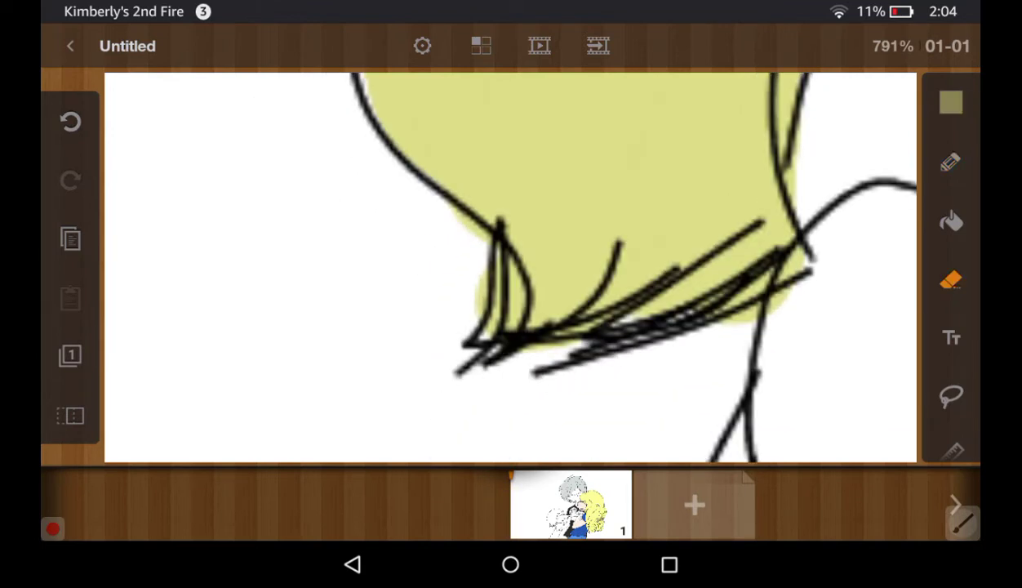
mouse_move(469, 281)
left_mouse_down()
mouse_move(442, 374)
mouse_move(448, 214)
left_mouse_up()
scroll(511, 269, "down", 3)
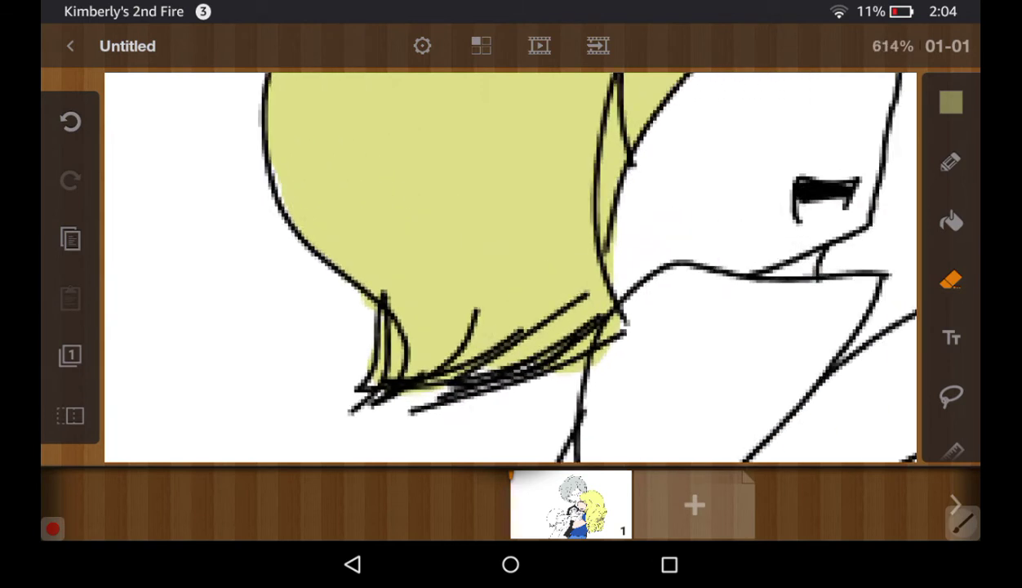
scroll(511, 269, "down", 3)
left_click(587, 321)
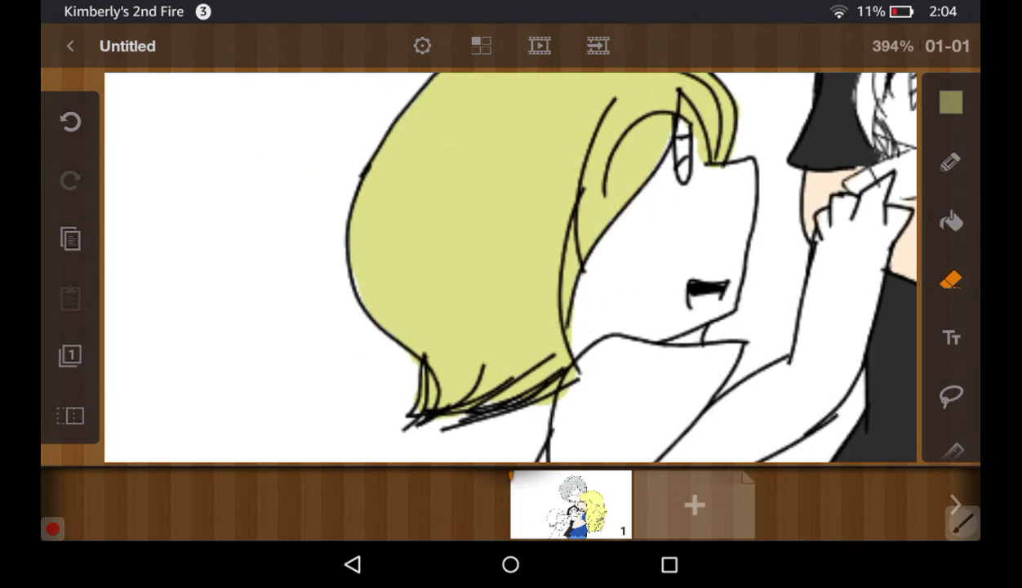
scroll(670, 269, "up", 5)
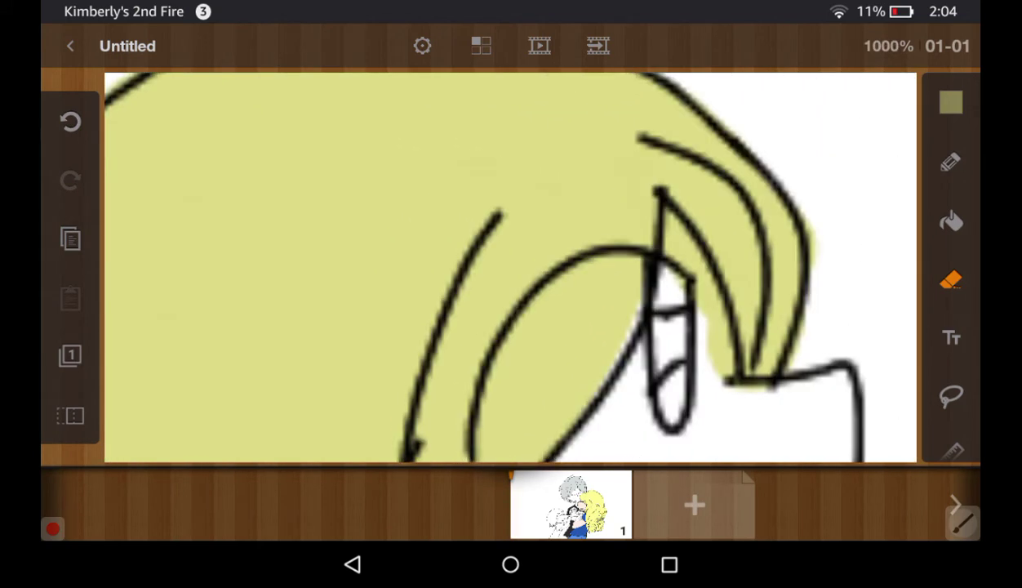
mouse_move(669, 293)
left_mouse_down()
mouse_move(669, 245)
mouse_move(724, 415)
mouse_move(696, 285)
mouse_move(702, 310)
mouse_move(660, 216)
left_mouse_up()
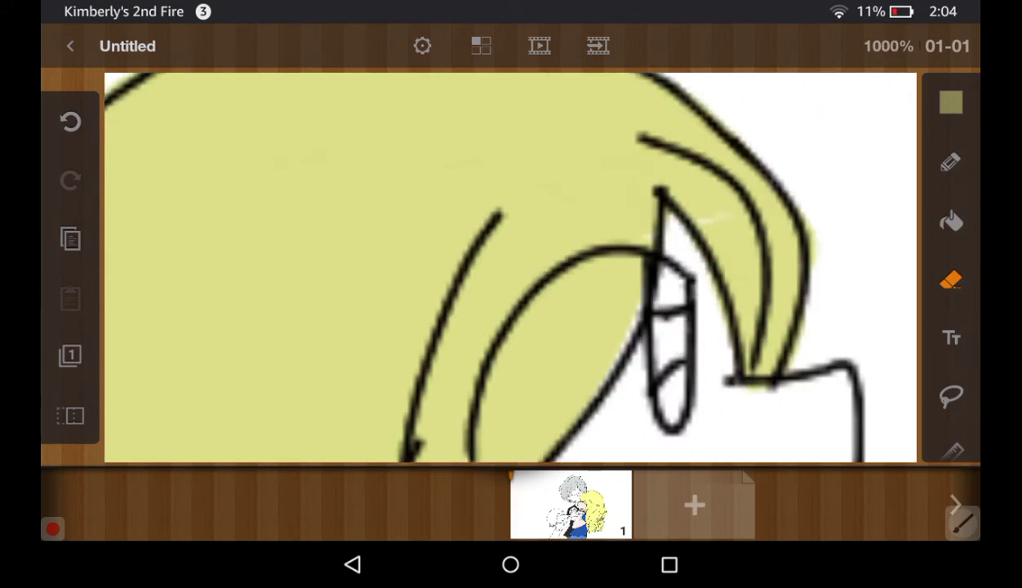
left_click(950, 161)
Paint the left child's eye light cyan with a smaller pencil brush
left_click(951, 102)
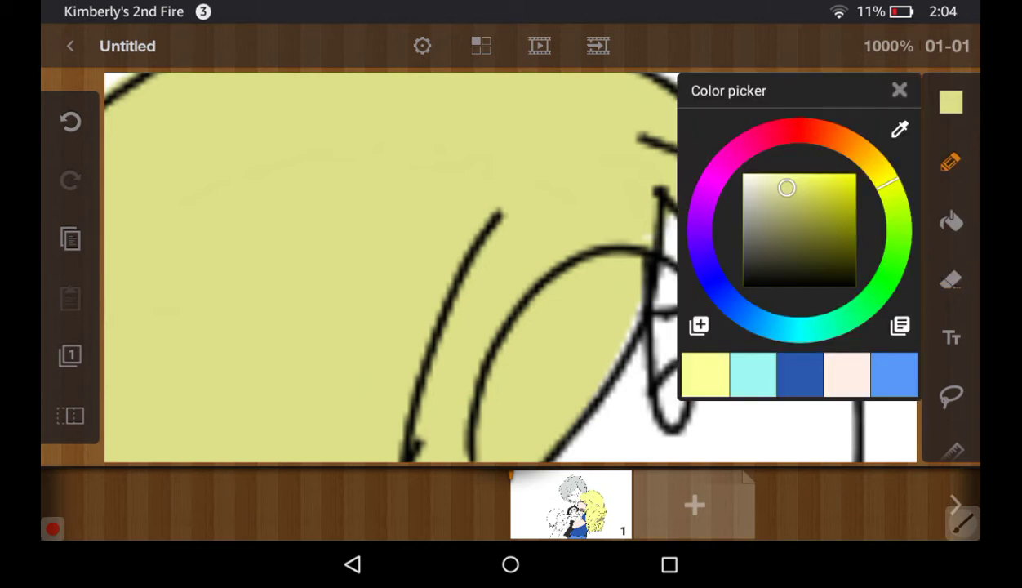
left_click(753, 374)
left_click_drag(783, 178, 784, 189)
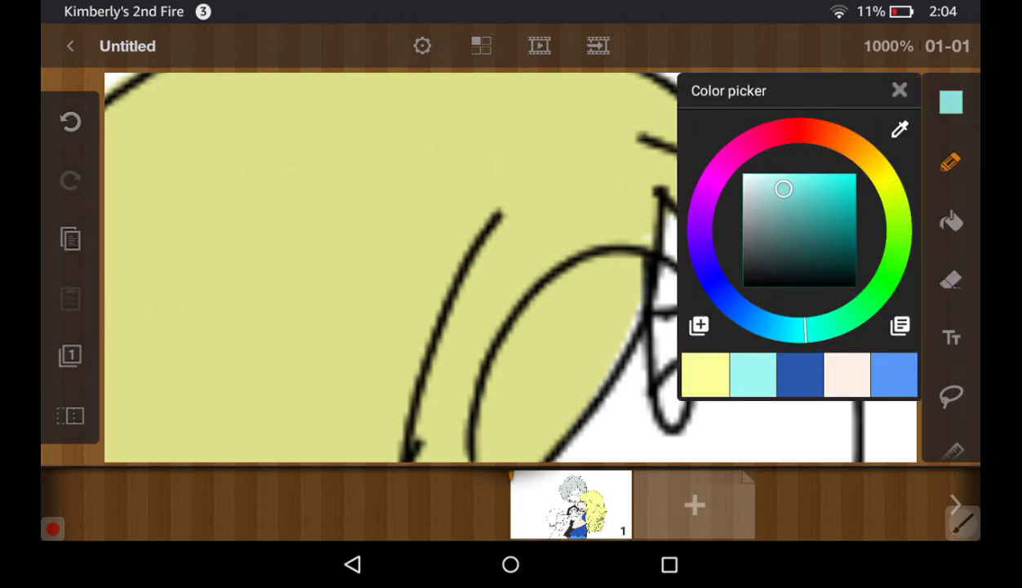
left_click(899, 90)
left_click_drag(665, 294, 645, 368)
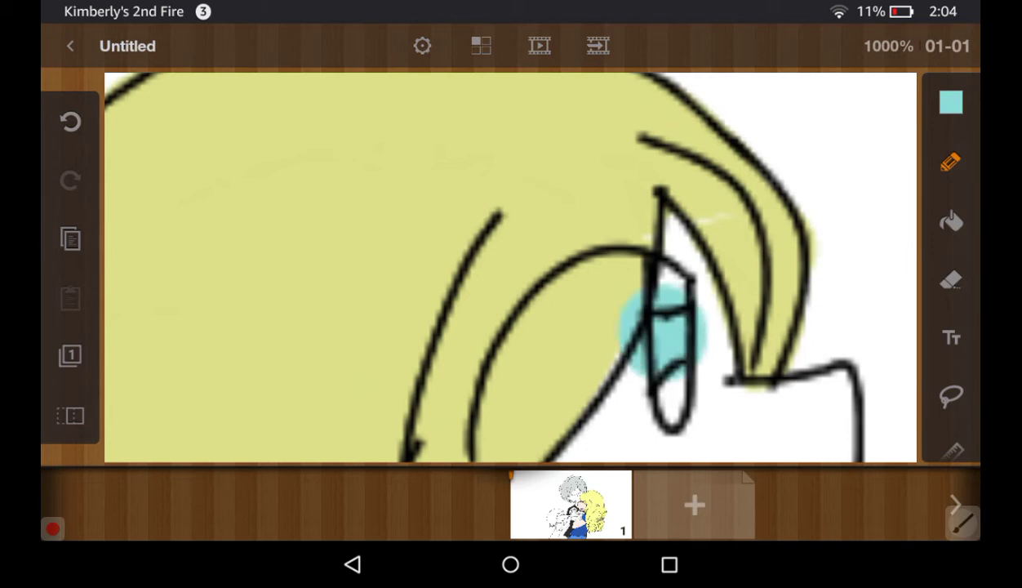
left_click(71, 121)
left_click(952, 161)
left_click_drag(746, 327, 734, 327)
left_click(899, 148)
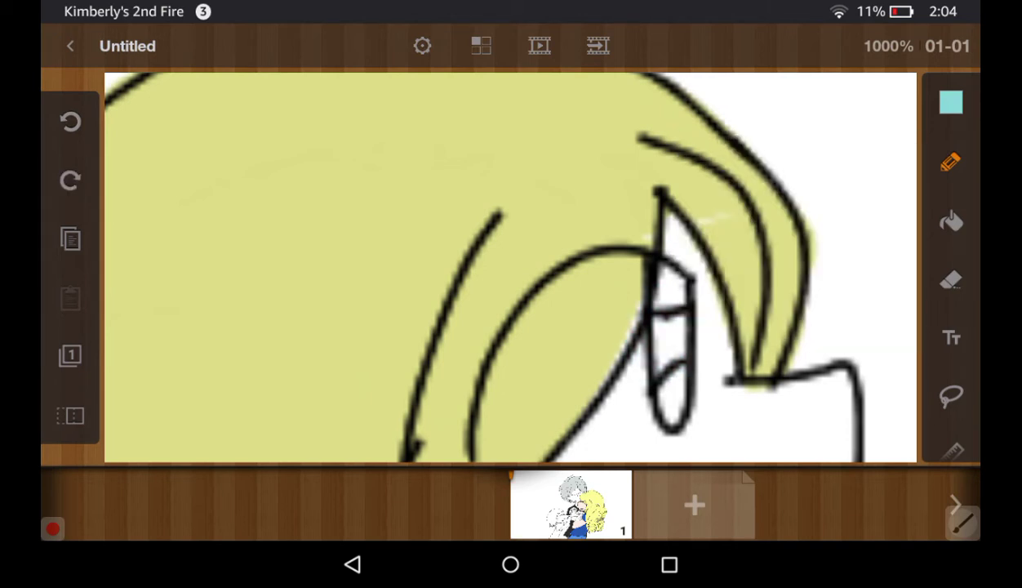
mouse_move(663, 310)
left_mouse_down()
mouse_move(645, 364)
mouse_move(668, 341)
left_mouse_up()
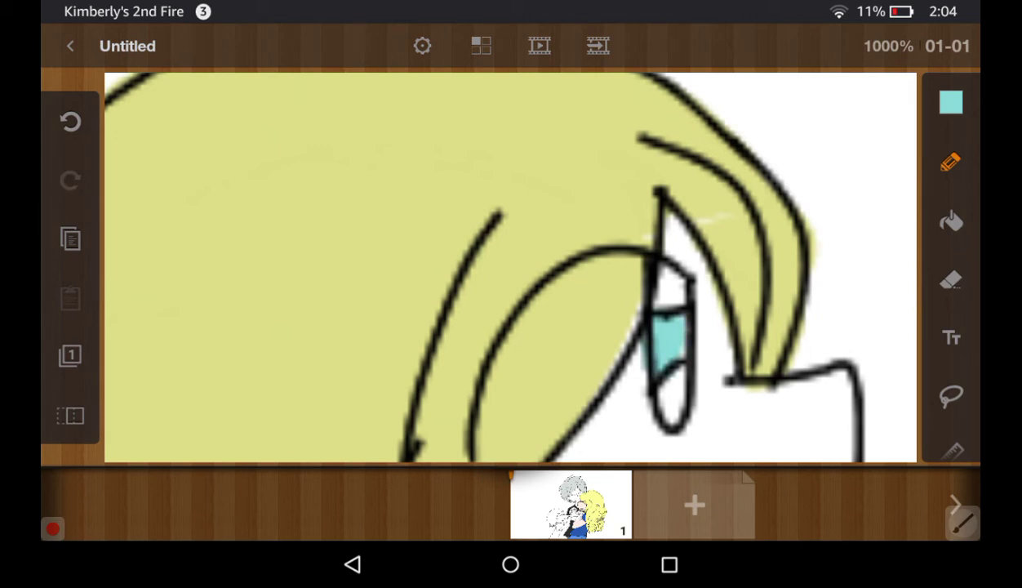
Sample the hair's yellow with the eyedropper as the drawing colour
left_click(951, 102)
left_click(900, 129)
mouse_move(510, 267)
left_mouse_down()
mouse_move(611, 129)
mouse_move(584, 157)
left_mouse_up()
left_click(900, 129)
left_click_drag(510, 266, 541, 172)
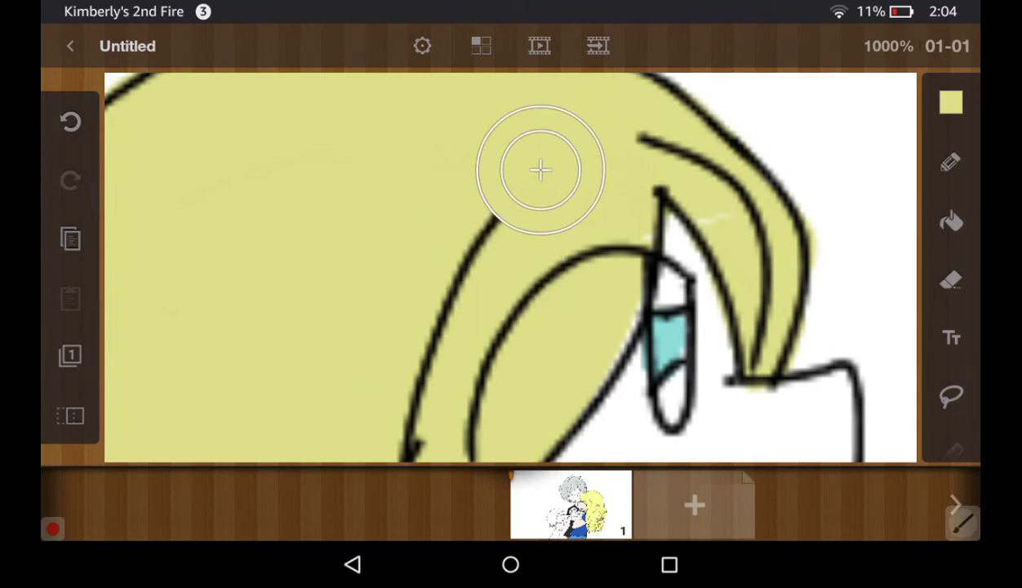
left_click(899, 89)
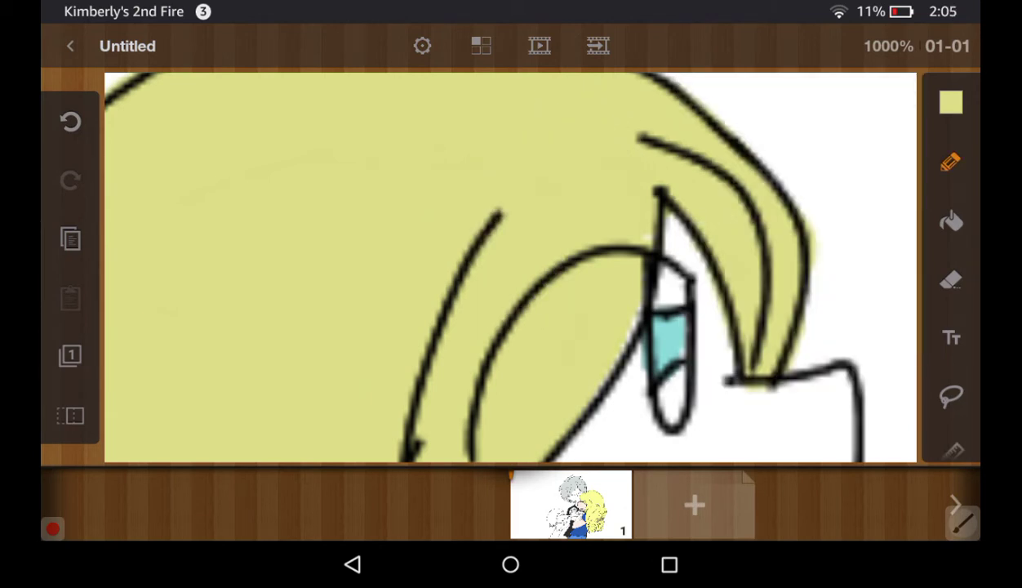
scroll(510, 267, "down", 3)
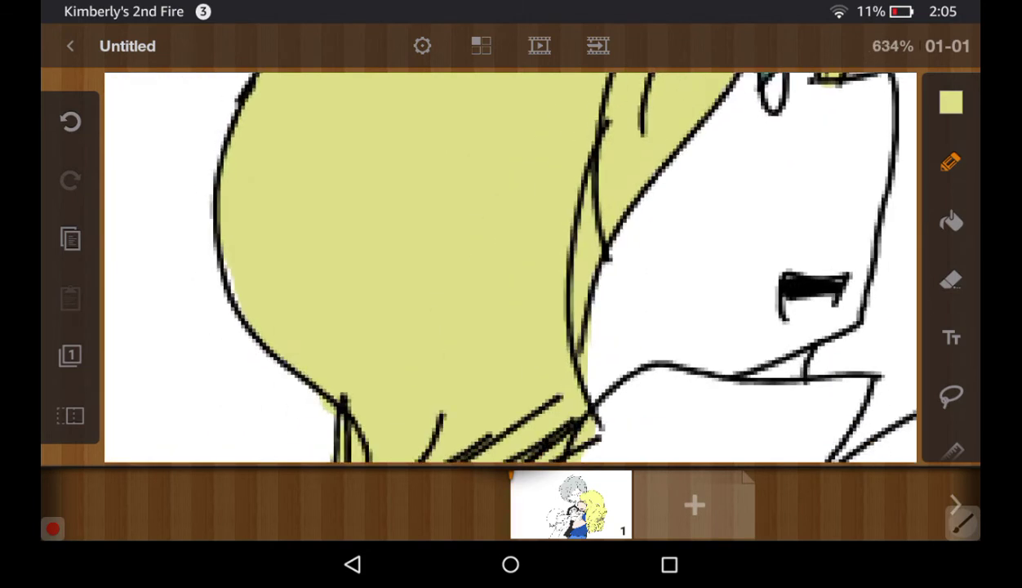
scroll(511, 267, "up", 3)
Fill the small gap beneath the child's chin with the hair yellow
left_click(951, 280)
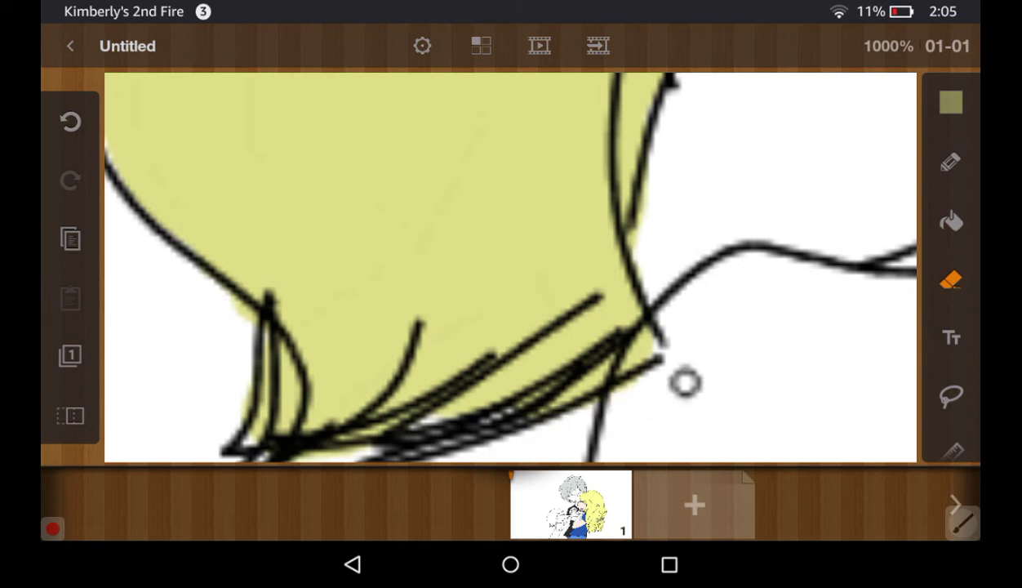
scroll(510, 267, "down", 3)
scroll(511, 267, "down", 3)
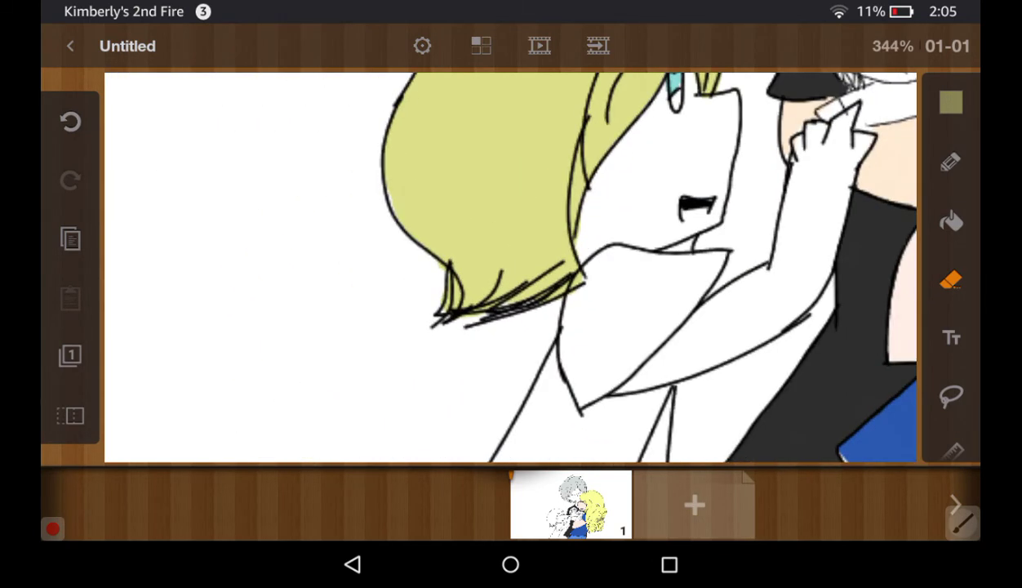
scroll(511, 267, "up", 3)
scroll(511, 267, "up", 1)
scroll(510, 267, "up", 2)
left_click(951, 162)
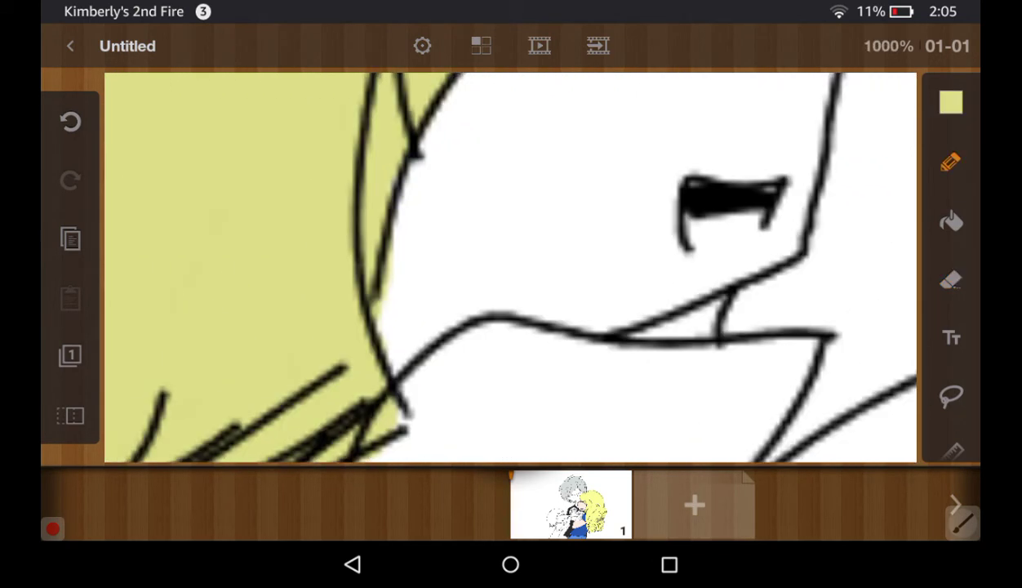
left_click(899, 148)
left_click_drag(629, 335, 719, 300)
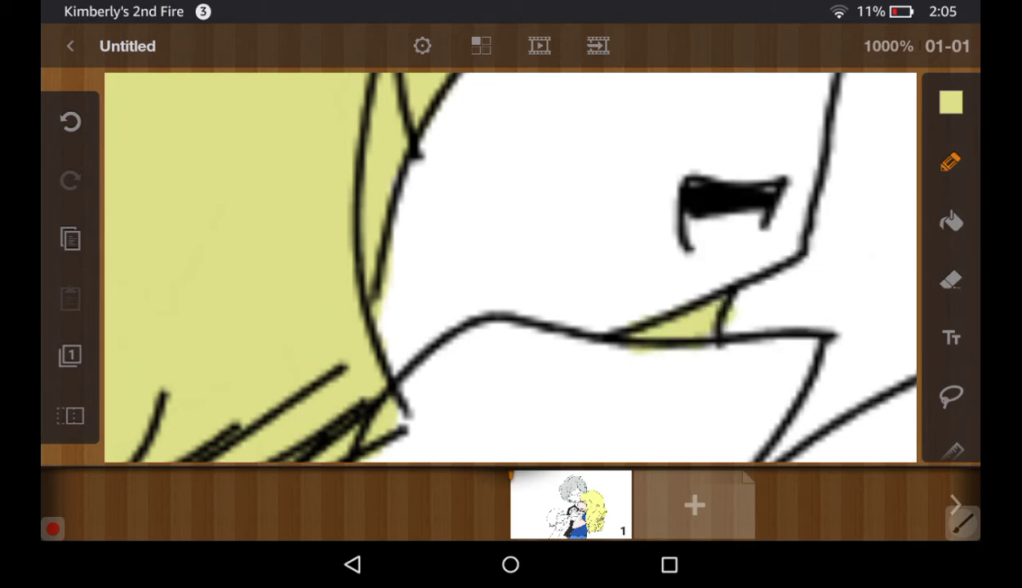
Briefly switch to the eraser, return to the pencil, and bring up the colour choices
left_click(951, 279)
scroll(510, 267, "down", 3)
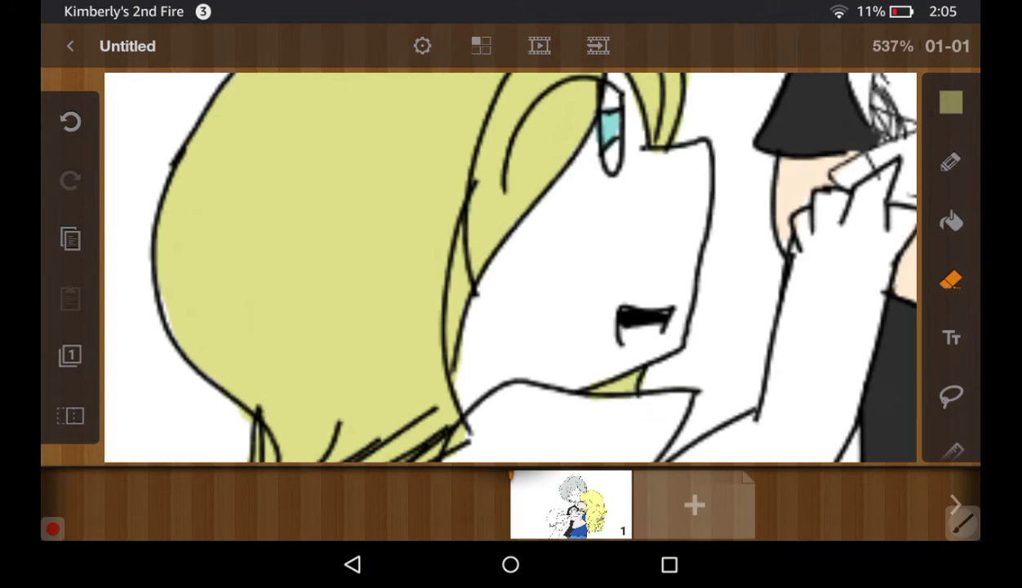
scroll(511, 267, "down", 1)
scroll(511, 267, "down", 1)
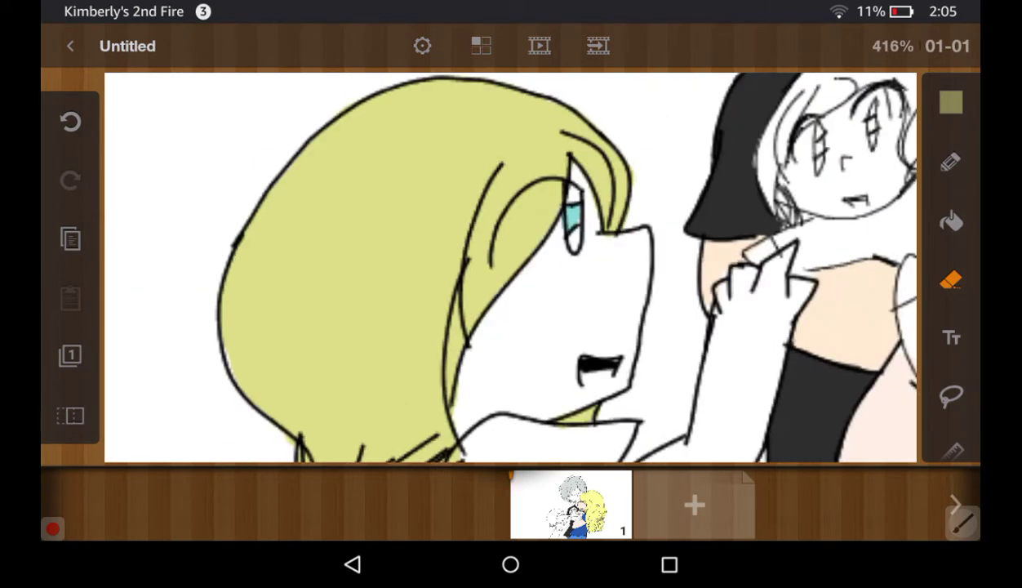
left_click(951, 162)
left_click(950, 102)
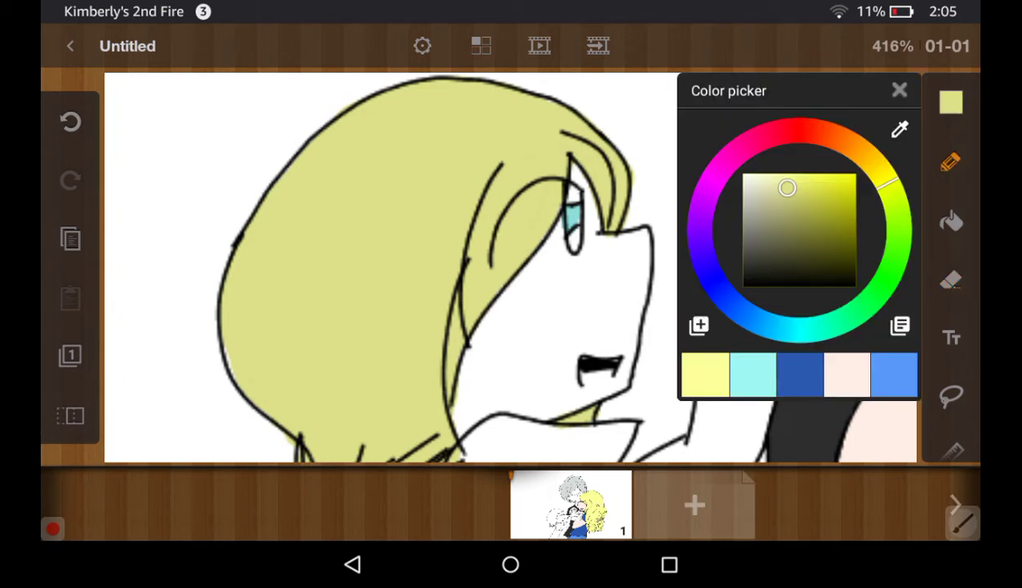
Choose the saved light peach swatch, deepened slightly
left_click(846, 374)
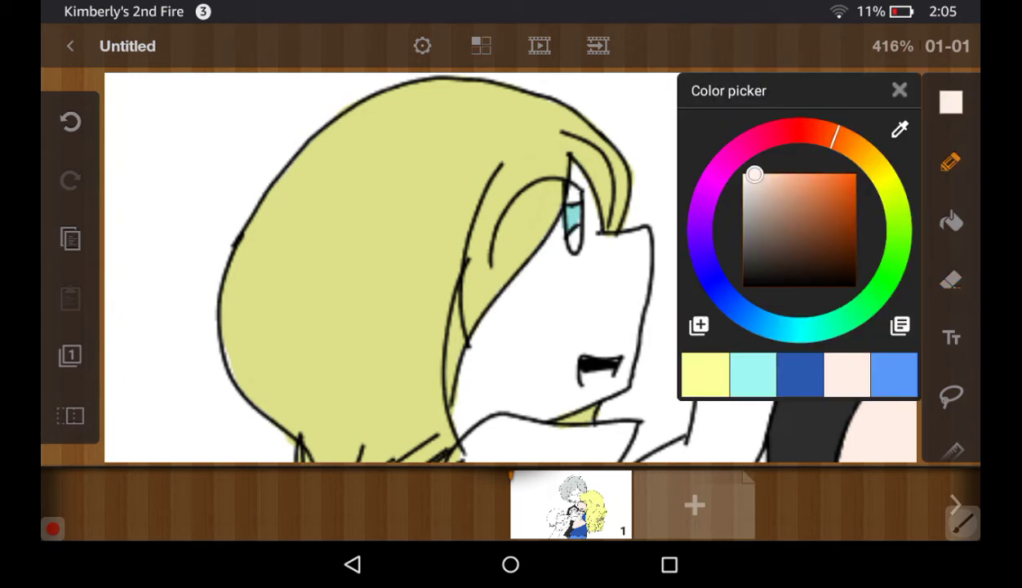
left_click(763, 188)
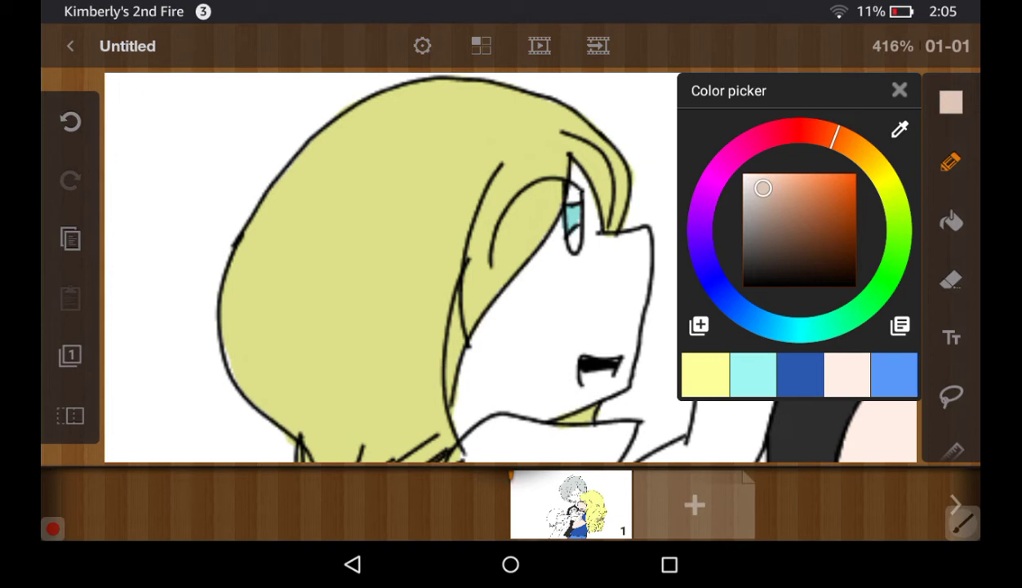
left_click(899, 90)
scroll(510, 269, "up", 3)
scroll(510, 270, "up", 3)
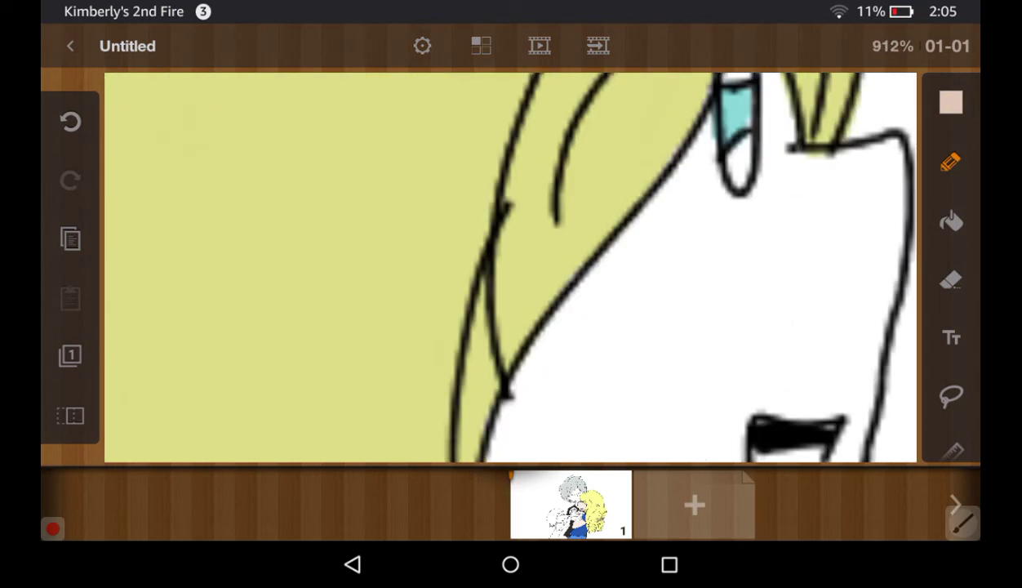
Paint a trial peach blush across the cheek and beside the eye, then undo it
mouse_move(809, 206)
left_mouse_down()
mouse_move(613, 272)
mouse_move(604, 298)
mouse_move(531, 371)
left_mouse_up()
mouse_move(514, 412)
left_mouse_down()
mouse_move(686, 253)
mouse_move(547, 400)
left_mouse_up()
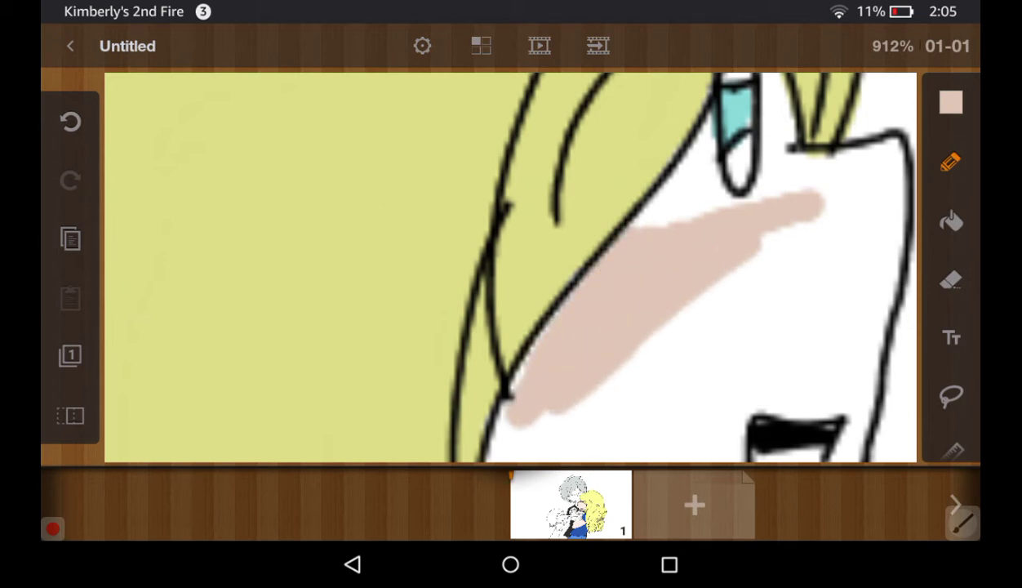
mouse_move(604, 371)
left_mouse_down()
mouse_move(783, 225)
mouse_move(816, 176)
mouse_move(763, 192)
left_mouse_up()
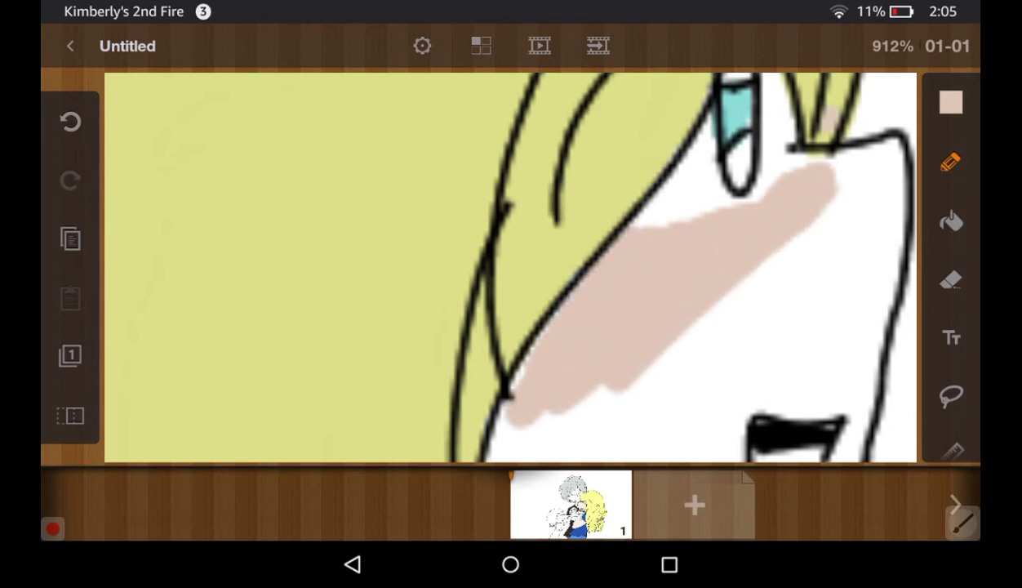
scroll(510, 270, "down", 2)
scroll(510, 270, "up", 3)
mouse_move(653, 123)
left_mouse_down()
mouse_move(645, 179)
mouse_move(694, 261)
mouse_move(663, 337)
left_mouse_up()
left_click_drag(703, 290, 661, 335)
scroll(511, 270, "down", 3)
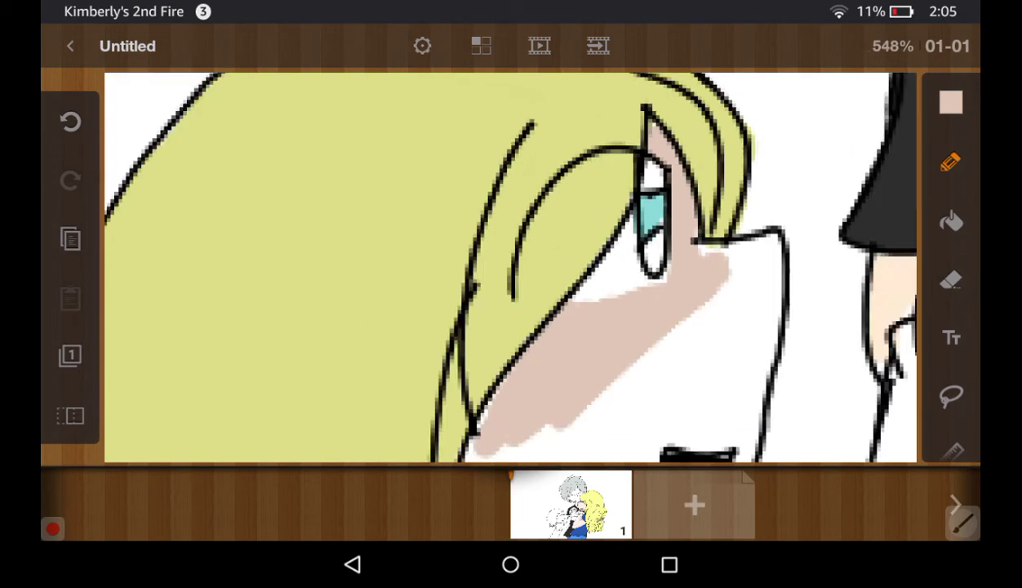
scroll(510, 269, "down", 2)
scroll(510, 269, "down", 2)
scroll(511, 270, "down", 2)
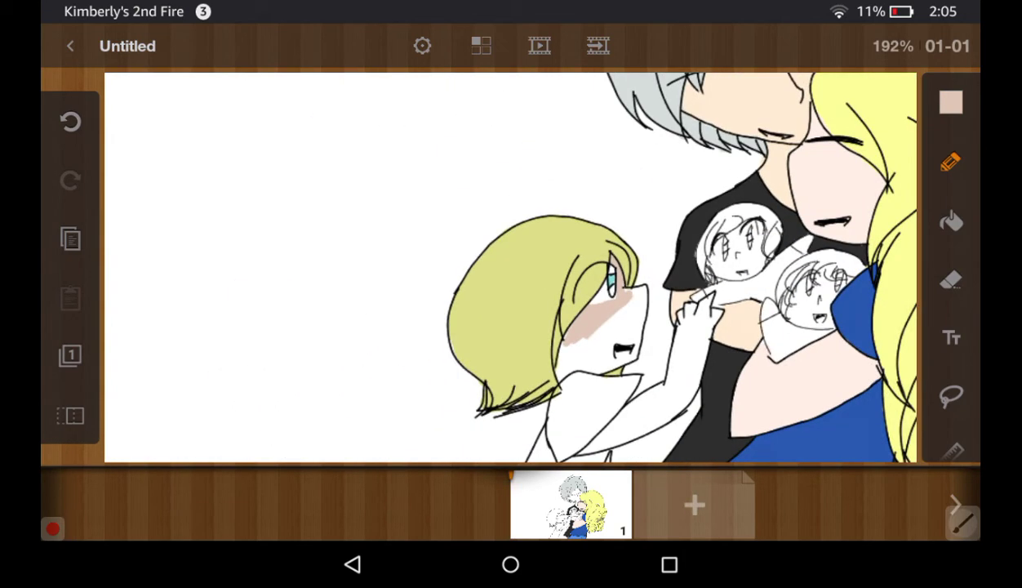
key("ctrl+z")
key("ctrl+z")
key("ctrl+z")
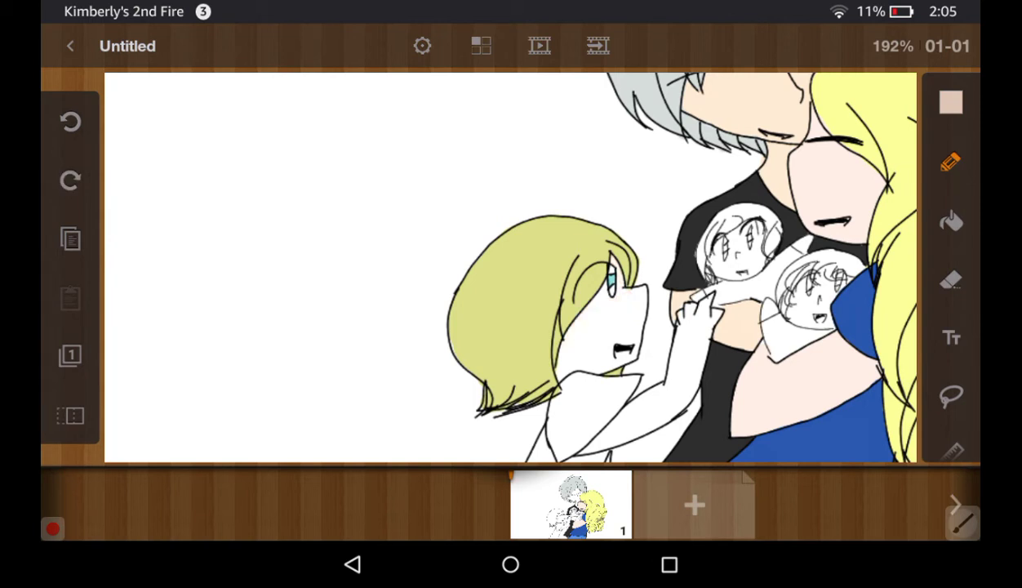
left_click(950, 102)
Switch to a near-white pale pink, dab the cheek, and make the brush much thicker
left_click(755, 173)
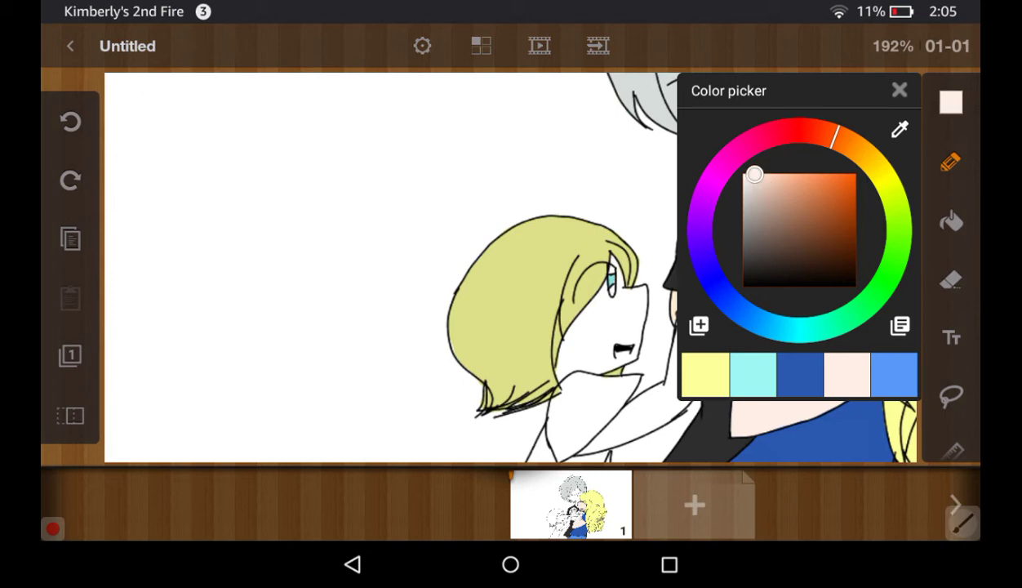
left_click(899, 89)
scroll(550, 375, "up", 5)
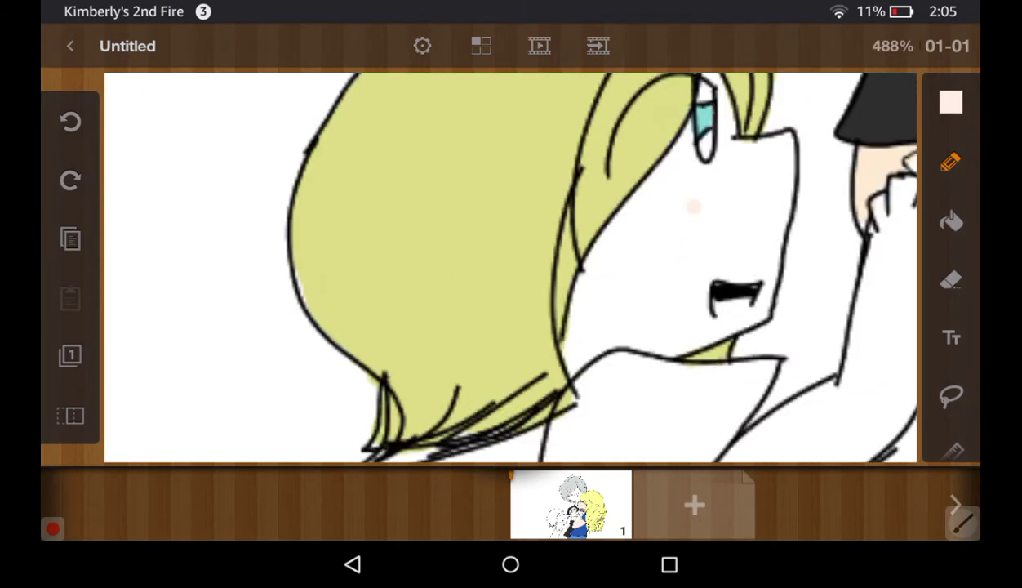
left_click_drag(739, 176, 612, 239)
left_click(951, 161)
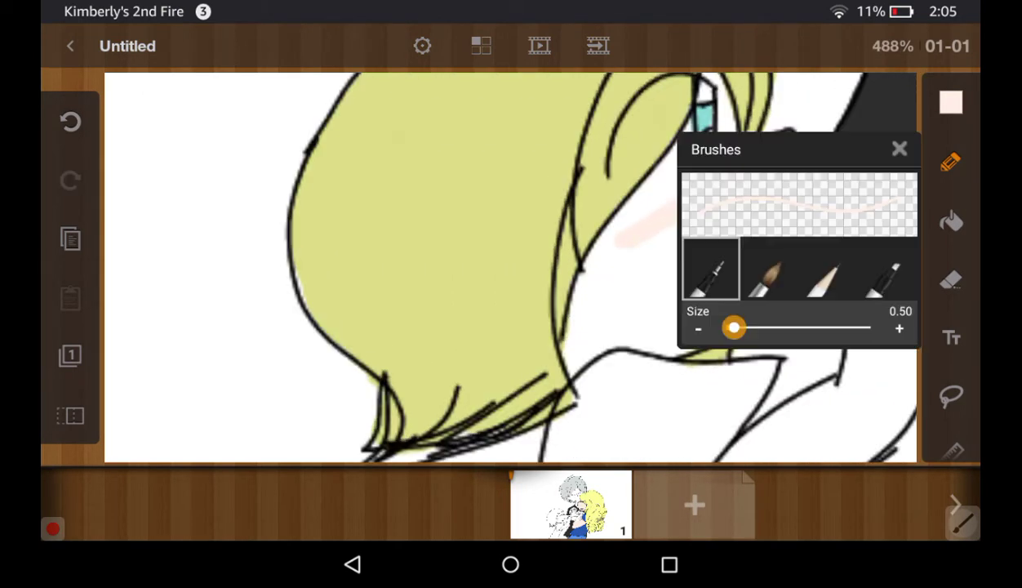
left_click_drag(734, 328, 764, 327)
left_click(899, 148)
Paint pale-pink blush over the cheek and around the mouth, undoing two strokes
left_click_drag(669, 200, 588, 278)
left_click_drag(767, 151, 645, 245)
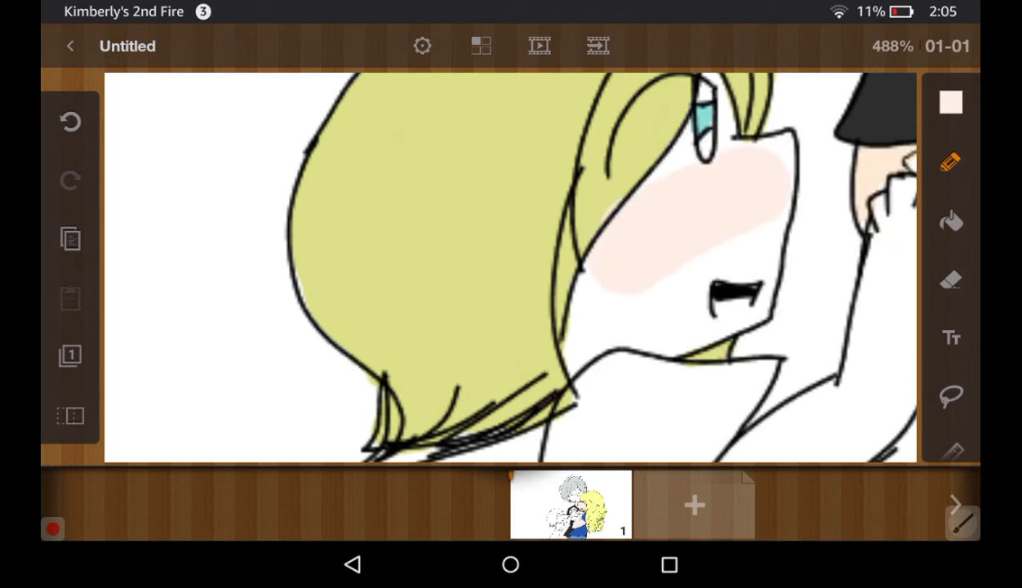
left_click_drag(715, 253, 604, 335)
left_click_drag(743, 228, 678, 327)
left_click_drag(751, 270, 686, 327)
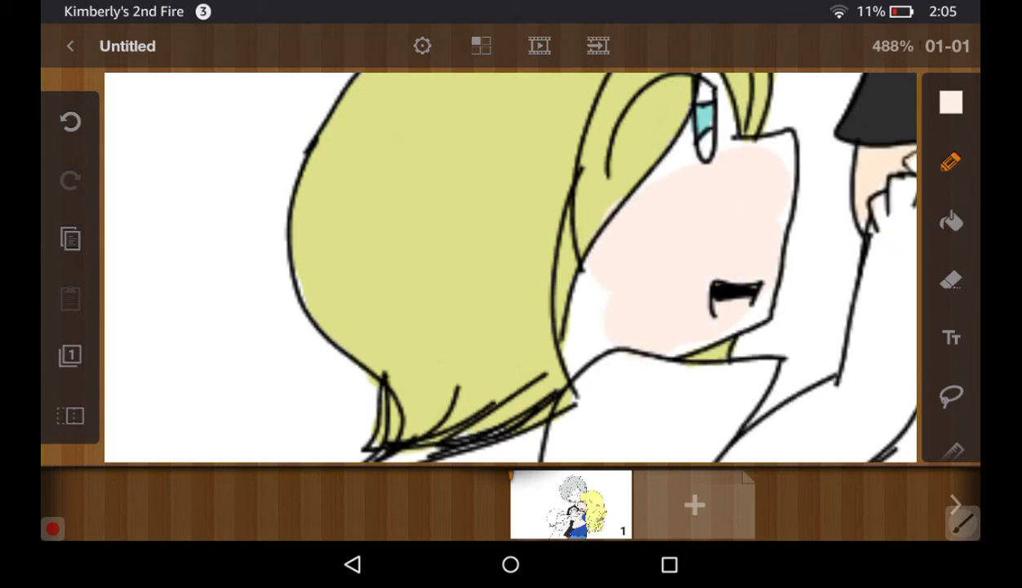
left_click_drag(767, 213, 719, 319)
left_click_drag(759, 146, 792, 205)
left_click_drag(592, 281, 575, 343)
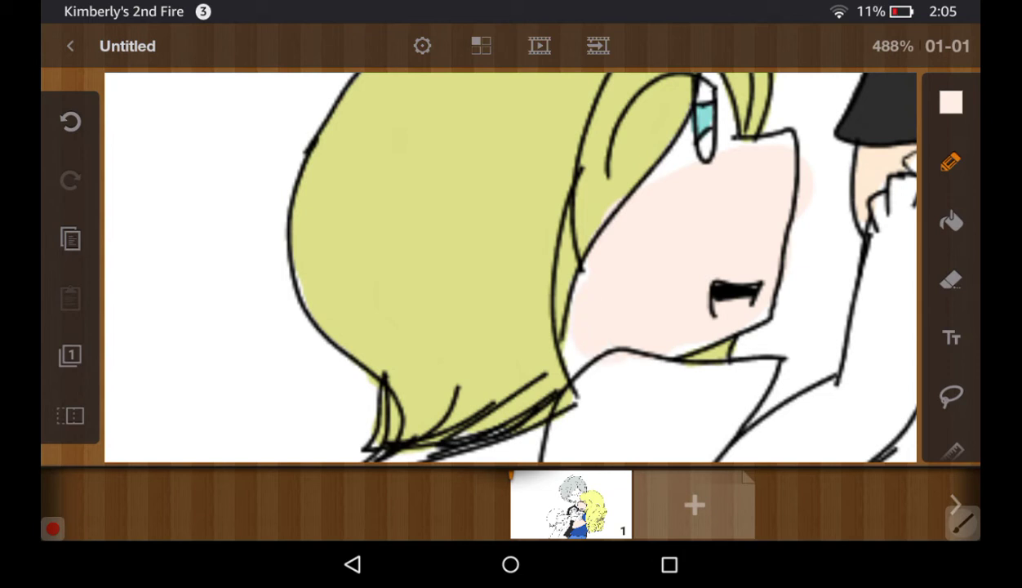
left_click(70, 121)
left_click(70, 122)
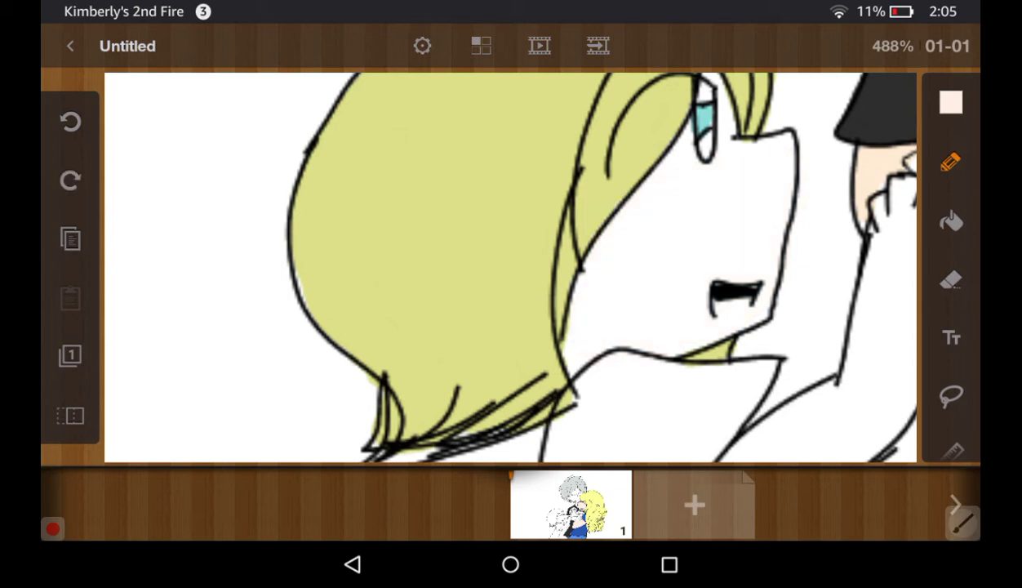
Repaint pale pink over the cheek, upper cheek, jaw, hair edge and mouth area
left_click(71, 355)
left_click(322, 160)
mouse_move(711, 196)
left_mouse_down()
mouse_move(620, 314)
mouse_move(677, 326)
left_mouse_up()
mouse_move(727, 258)
left_mouse_down()
mouse_move(686, 331)
mouse_move(751, 212)
left_mouse_up()
left_click_drag(774, 249, 731, 189)
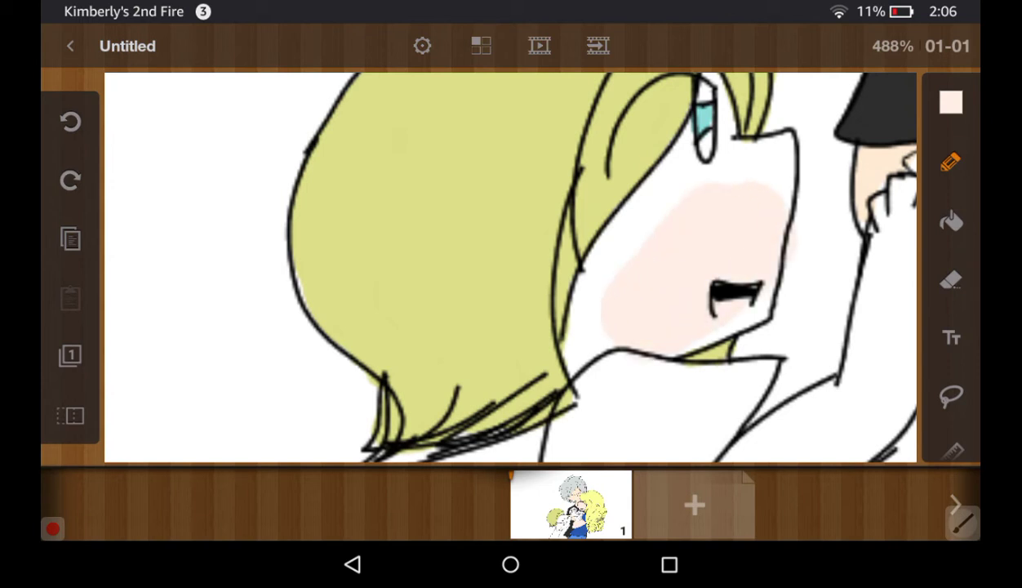
left_click_drag(772, 156, 711, 196)
mouse_move(755, 140)
left_mouse_down()
mouse_move(792, 175)
mouse_move(645, 220)
mouse_move(633, 204)
mouse_move(600, 277)
left_mouse_up()
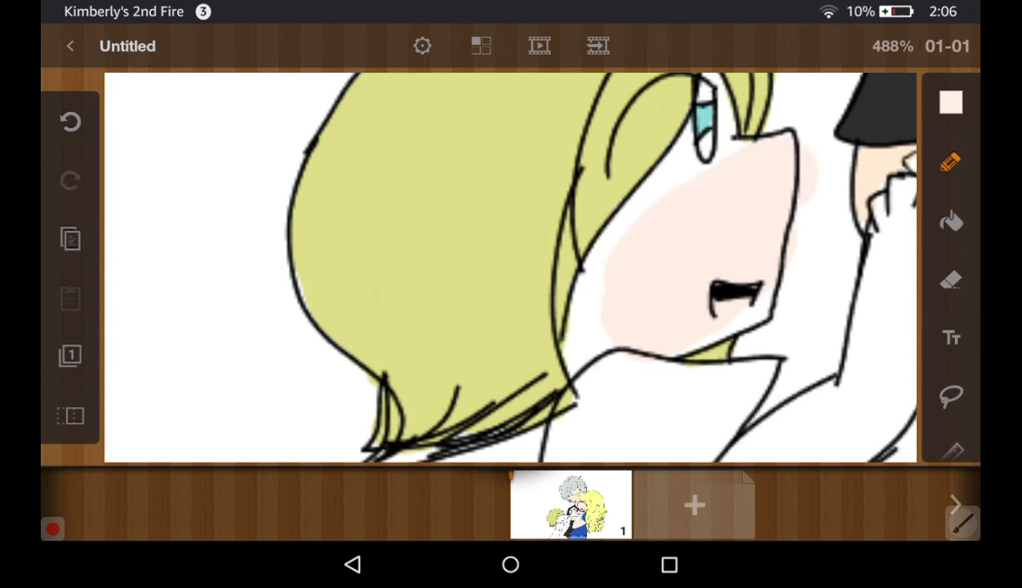
mouse_move(665, 180)
left_mouse_down()
mouse_move(589, 276)
mouse_move(572, 335)
mouse_move(616, 359)
left_mouse_up()
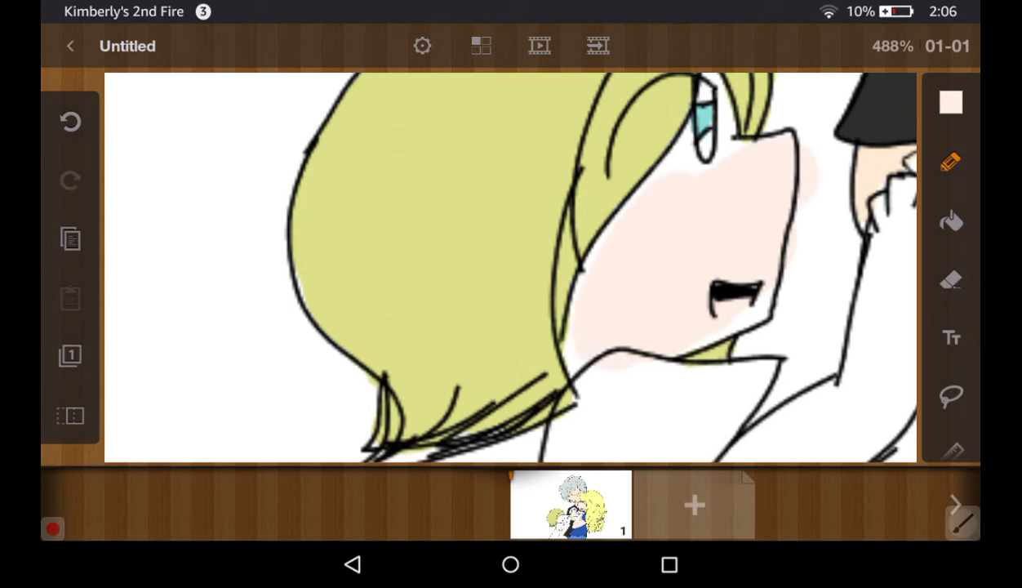
left_click_drag(586, 237, 612, 371)
left_click_drag(596, 204, 576, 249)
left_click_drag(634, 181, 624, 188)
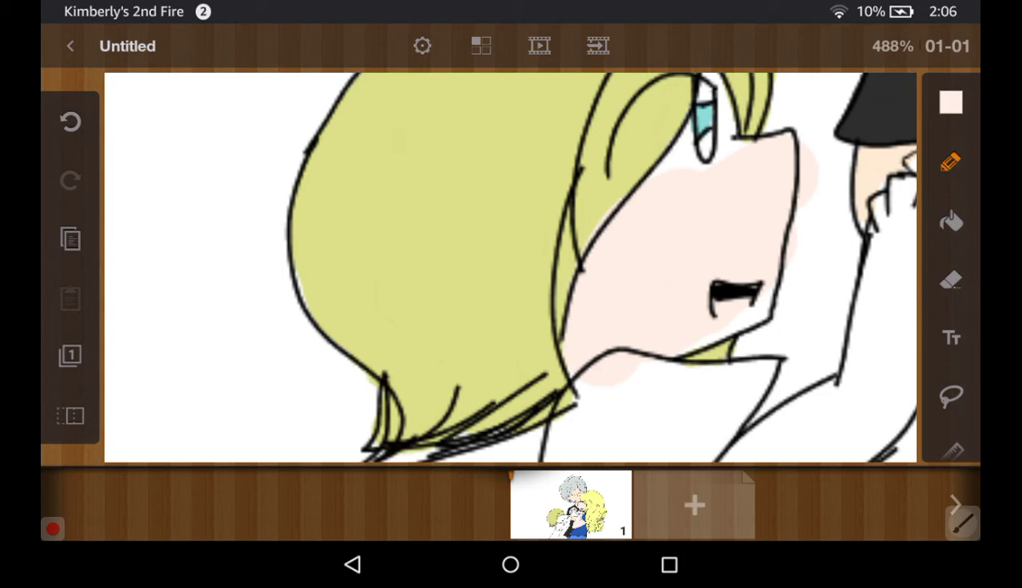
left_click_drag(690, 331, 747, 294)
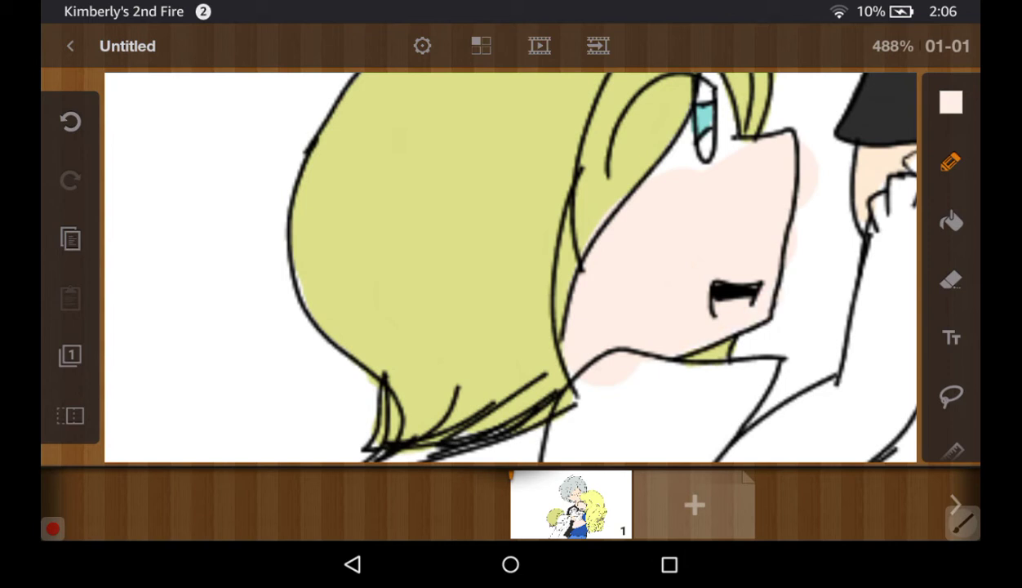
Erase the blush spilling outside the cheek and the pink patch below the chin
left_click(951, 280)
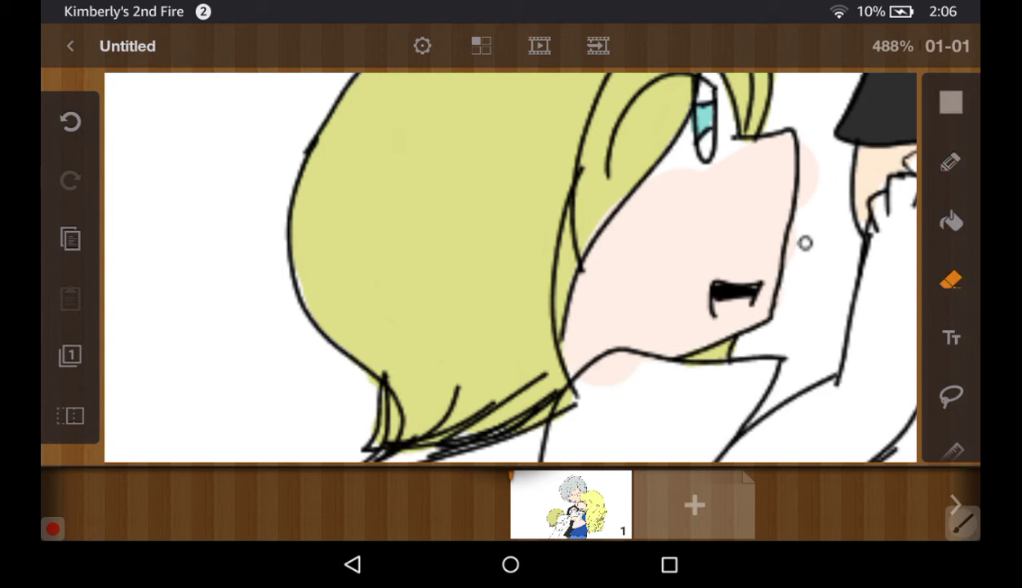
mouse_move(806, 199)
left_mouse_down()
mouse_move(797, 135)
mouse_move(776, 286)
mouse_move(789, 190)
left_mouse_up()
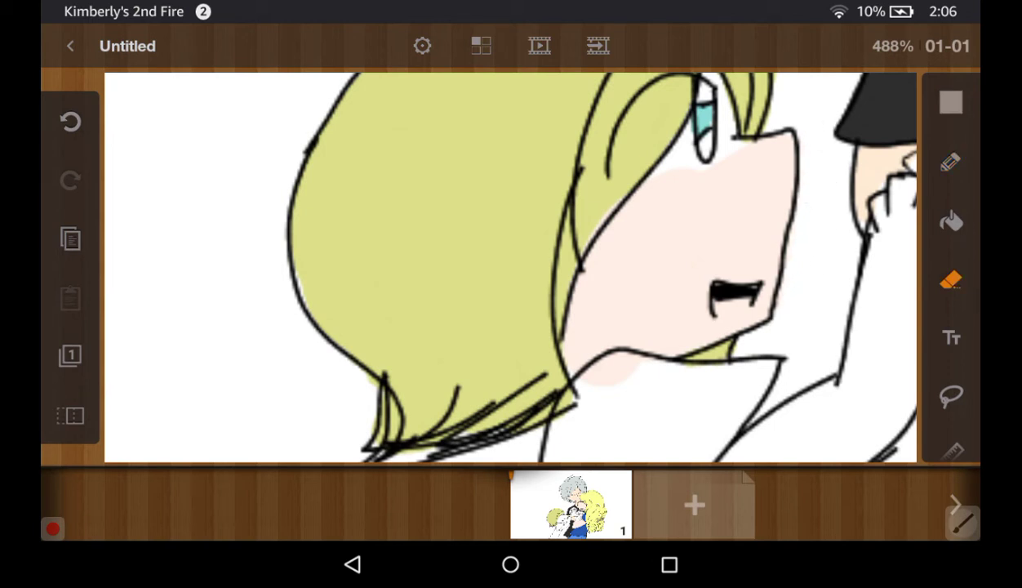
mouse_move(612, 355)
left_mouse_down()
mouse_move(623, 388)
mouse_move(597, 395)
mouse_move(611, 385)
left_mouse_up()
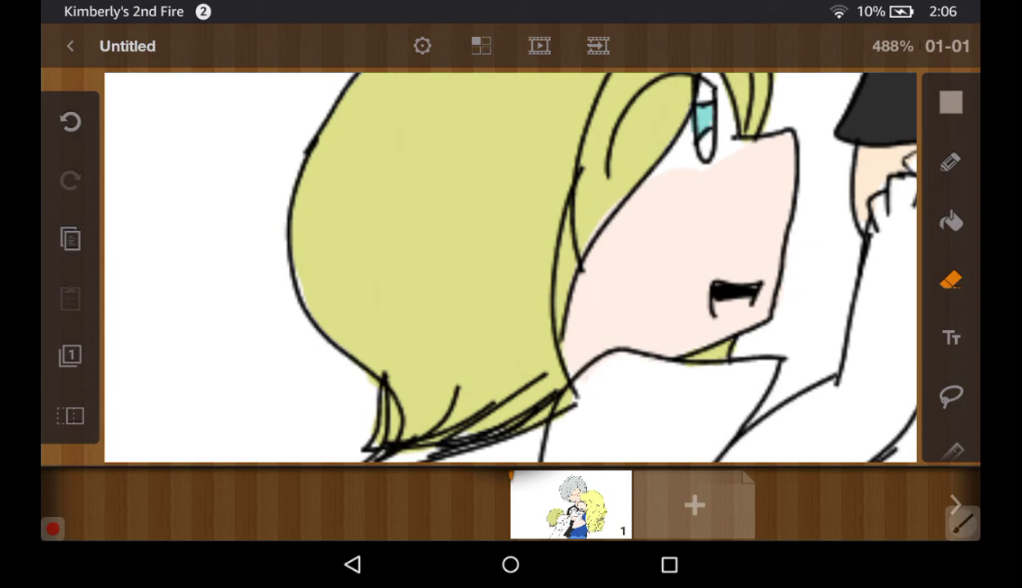
left_click_drag(511, 245, 470, 327)
scroll(510, 267, "up", 3)
Fill the white gap between hair and face, then reduce the brush to 1.00
left_click(951, 162)
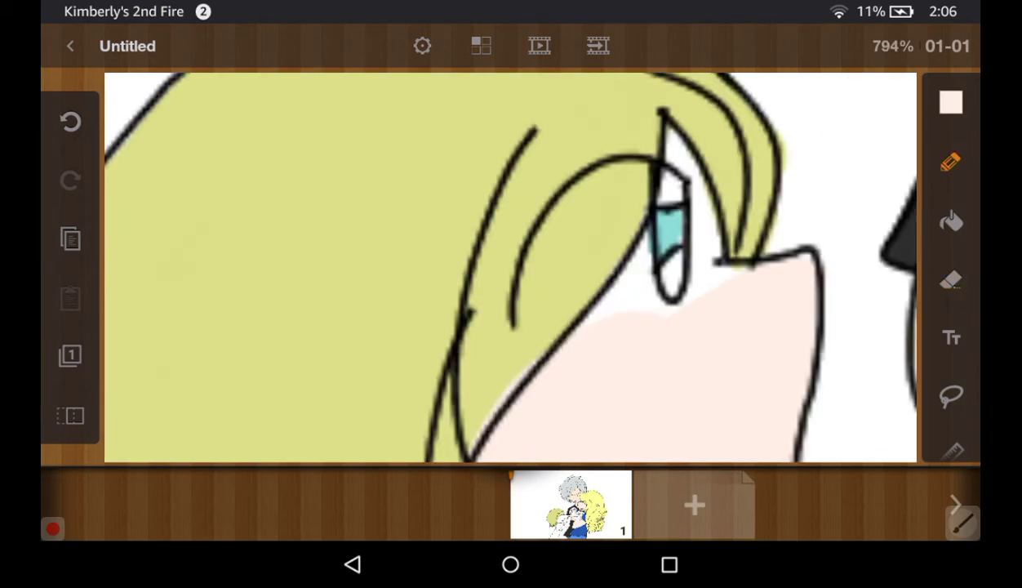
left_click(899, 148)
left_click_drag(692, 276, 731, 260)
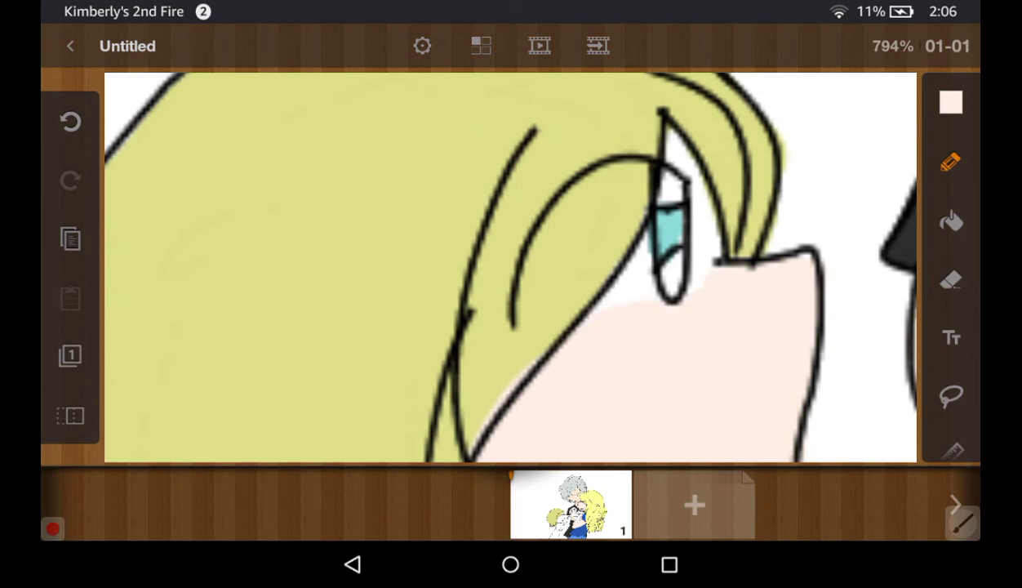
left_click(950, 161)
left_click_drag(749, 328, 740, 329)
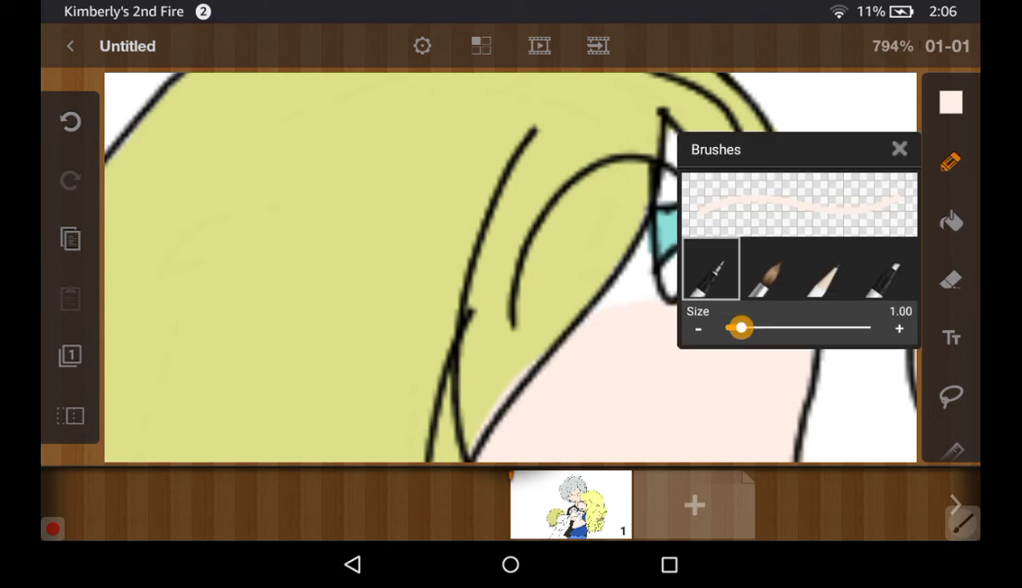
left_click(899, 148)
Shrink the brush to 0.60 and paint small skin strokes around the eye
left_click_drag(677, 133, 701, 155)
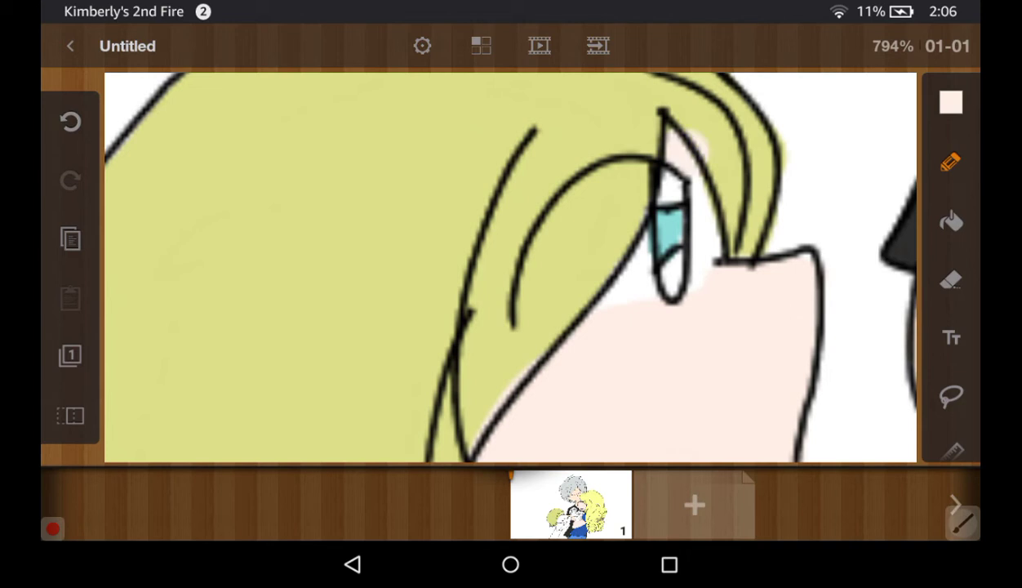
left_click(70, 120)
left_click(950, 162)
left_click_drag(740, 327, 736, 328)
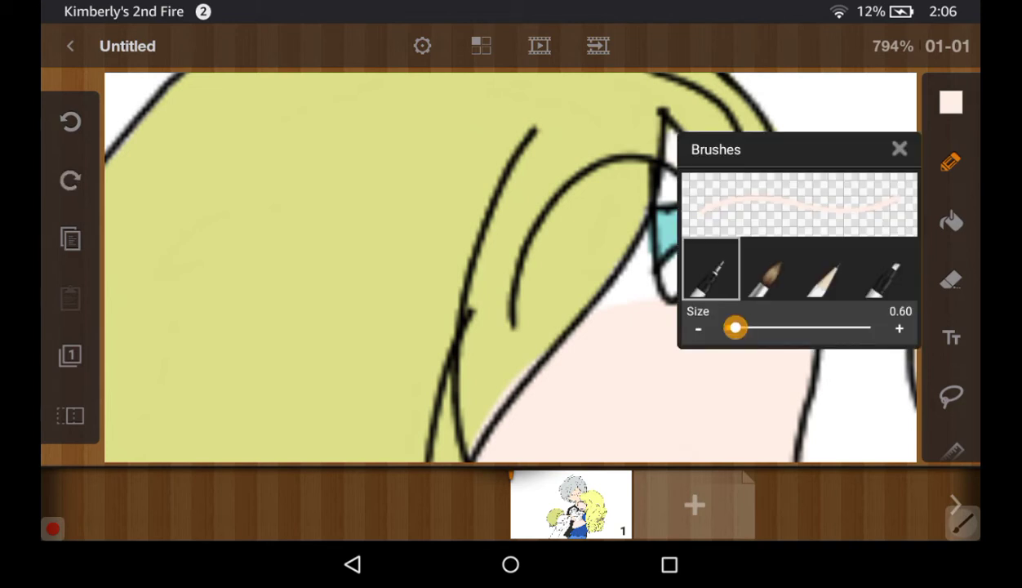
left_click(899, 147)
mouse_move(653, 139)
left_mouse_down()
mouse_move(676, 172)
mouse_move(698, 271)
left_mouse_up()
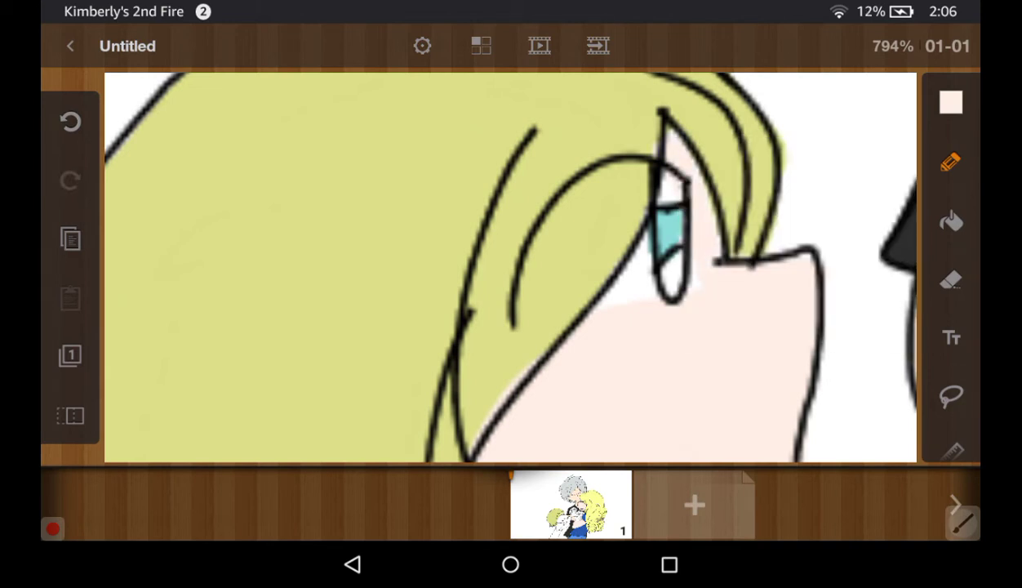
Paint pale skin tone over the raised hand and lower forearm
scroll(511, 267, "down", 5)
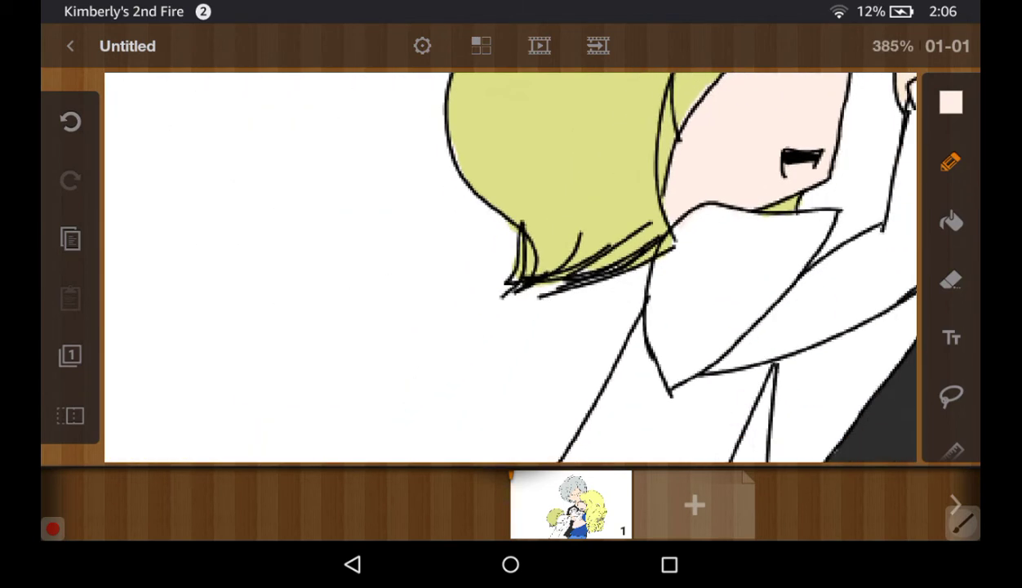
scroll(510, 267, "down", 3)
scroll(511, 267, "up", 2)
scroll(510, 267, "up", 3)
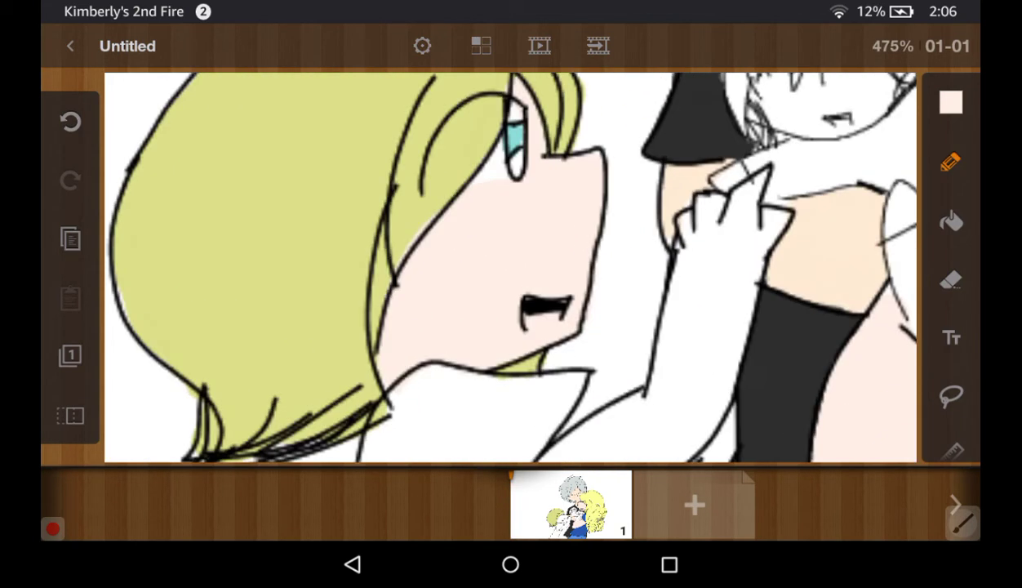
mouse_move(735, 196)
left_mouse_down()
mouse_move(701, 260)
mouse_move(710, 286)
left_mouse_up()
left_click_drag(735, 176, 686, 256)
mouse_move(707, 192)
left_mouse_down()
mouse_move(667, 265)
mouse_move(665, 339)
left_mouse_up()
left_click_drag(690, 286, 677, 351)
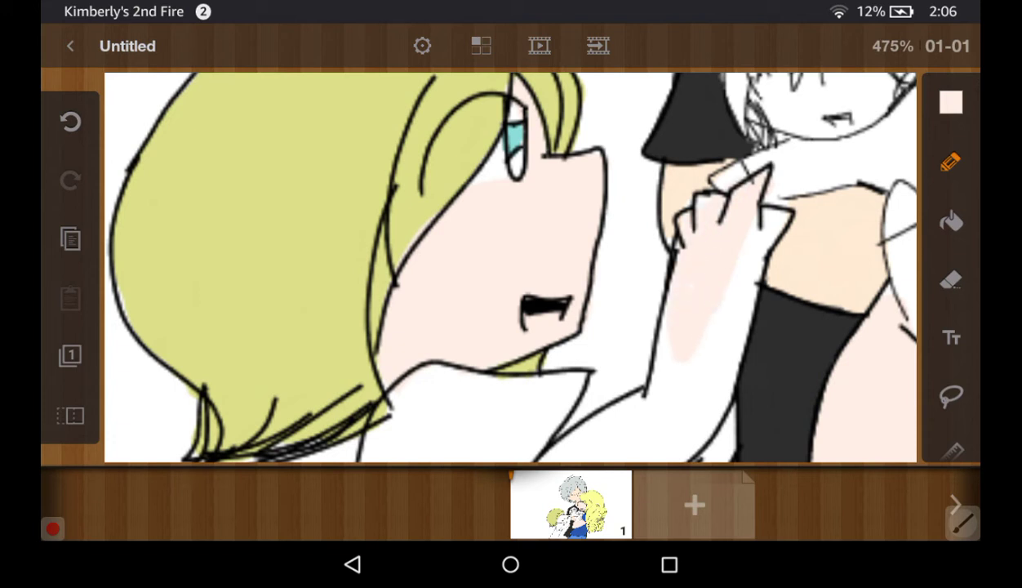
mouse_move(739, 227)
left_mouse_down()
mouse_move(694, 363)
mouse_move(714, 369)
mouse_move(701, 399)
left_mouse_up()
left_click_drag(671, 353, 653, 405)
mouse_move(655, 332)
left_mouse_down()
mouse_move(643, 399)
mouse_move(627, 423)
left_mouse_up()
left_click_drag(690, 359, 649, 418)
left_click_drag(694, 382, 663, 436)
left_click_drag(704, 404, 690, 425)
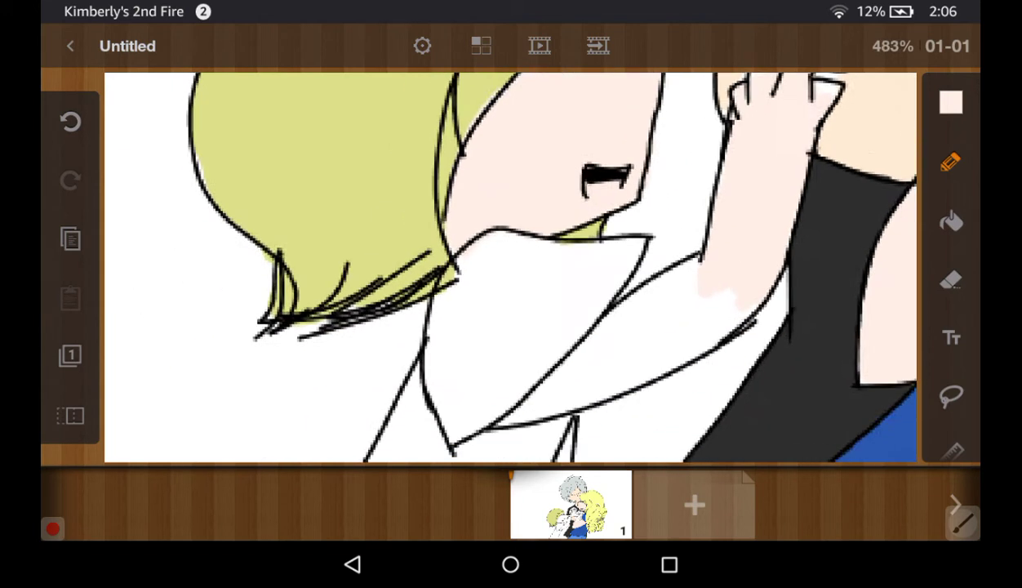
Extend skin tone along the arm from the collar, covering the forearm's white highlight
scroll(510, 269, "up", 5)
left_click_drag(710, 186, 630, 259)
left_click_drag(706, 167, 571, 273)
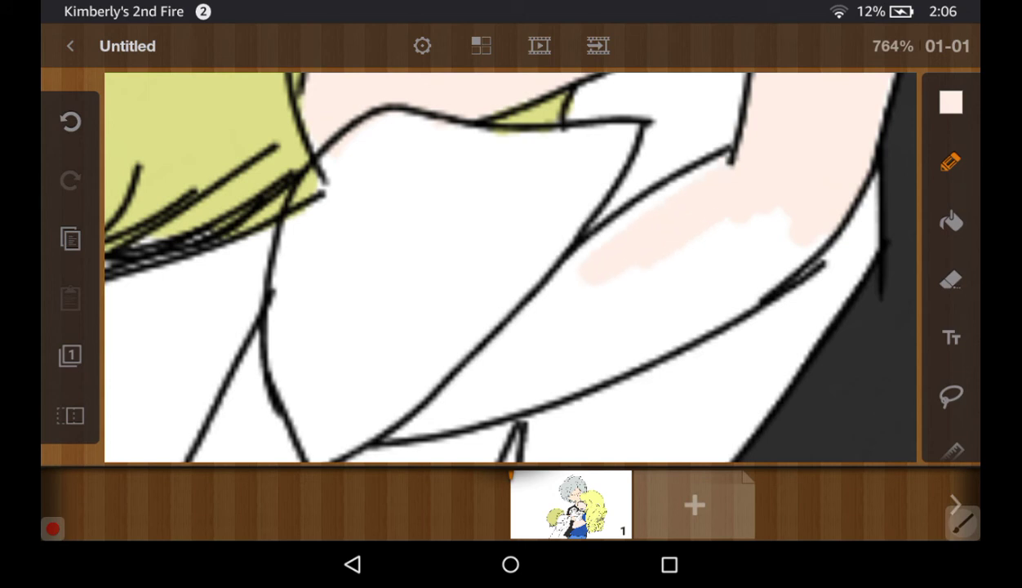
mouse_move(657, 183)
left_mouse_down()
mouse_move(584, 241)
mouse_move(449, 392)
left_mouse_up()
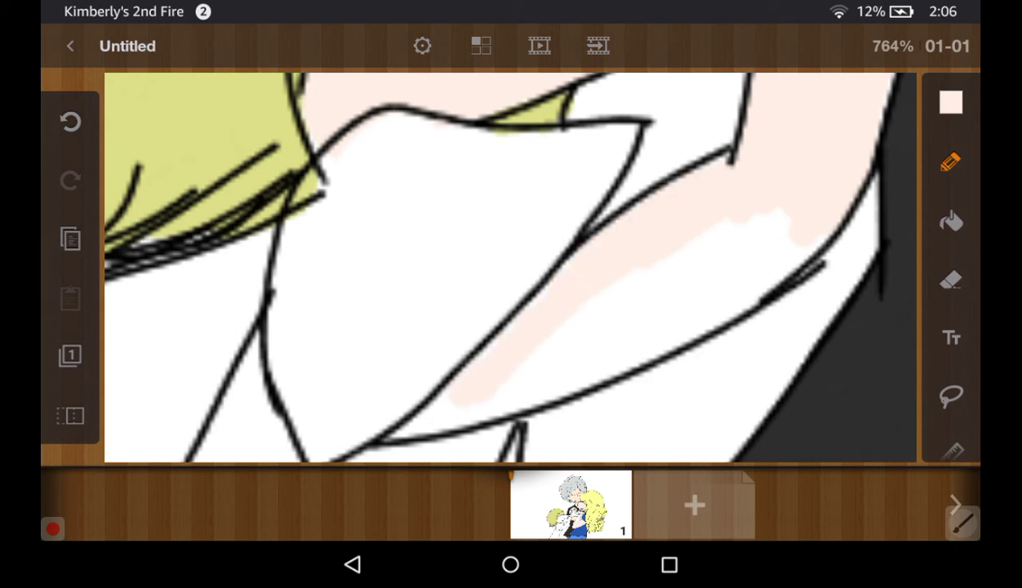
left_click_drag(547, 323, 392, 424)
left_click_drag(612, 306, 470, 408)
left_click_drag(719, 286, 522, 396)
mouse_move(784, 241)
left_mouse_down()
mouse_move(653, 306)
mouse_move(617, 307)
left_mouse_up()
left_click_drag(763, 213, 564, 315)
left_click_drag(715, 217, 563, 310)
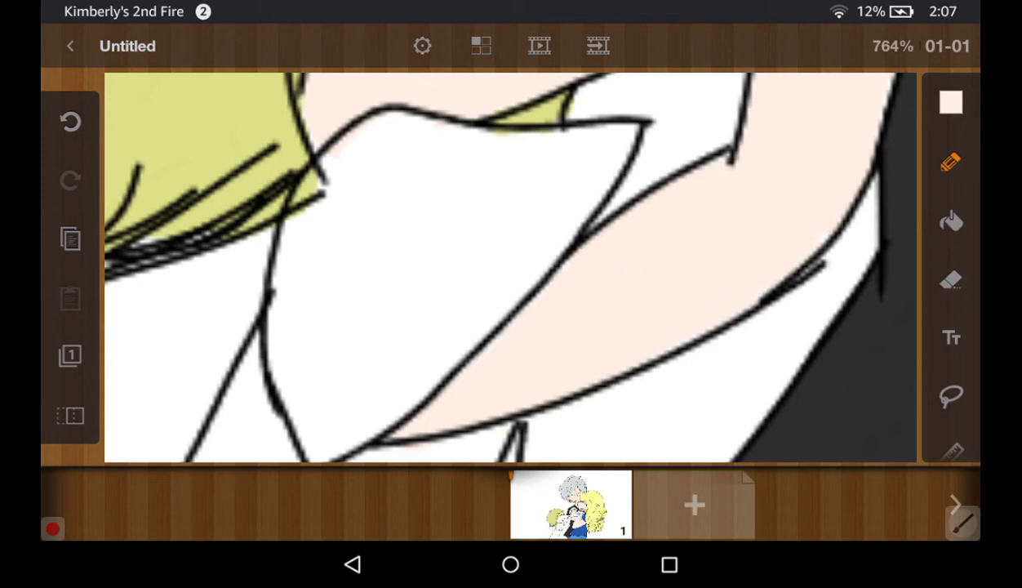
scroll(510, 267, "down", 5)
scroll(510, 267, "down", 3)
scroll(510, 267, "down", 2)
scroll(510, 267, "down", 2)
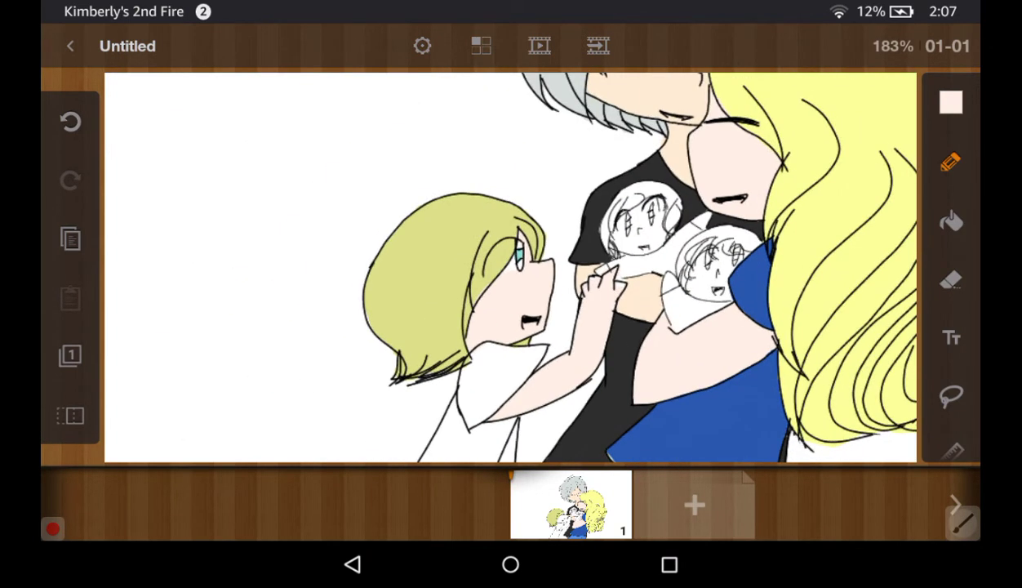
scroll(510, 267, "down", 2)
scroll(510, 267, "down", 1)
scroll(514, 375, "up", 2)
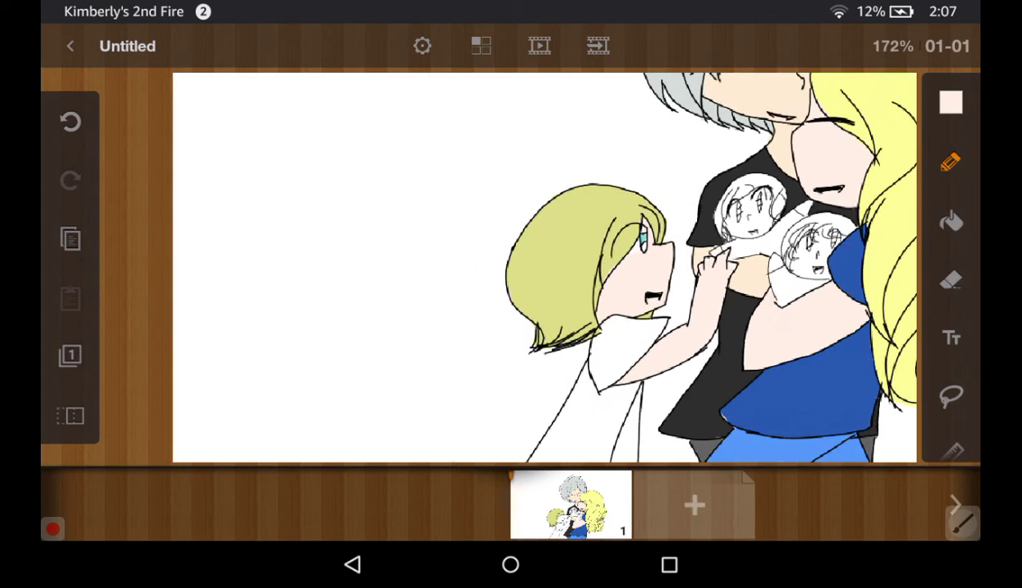
scroll(514, 375, "up", 3)
scroll(514, 376, "up", 1)
scroll(514, 375, "up", 3)
Try painting the collar dark blue, then undo the blue strokes
left_click(951, 102)
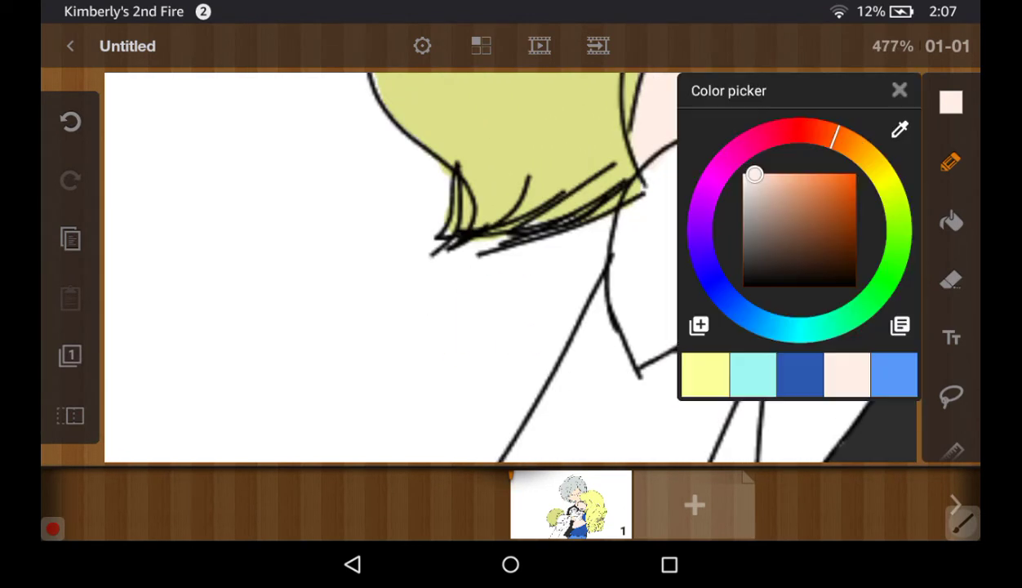
left_click(895, 375)
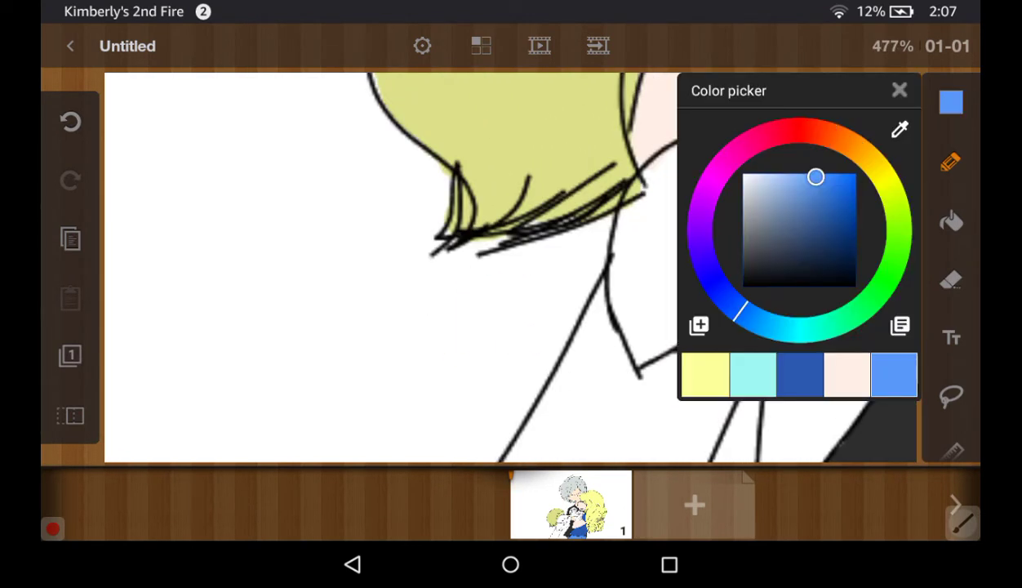
left_click(800, 375)
left_click(899, 89)
left_click_drag(690, 175, 641, 322)
left_click_drag(719, 188, 641, 339)
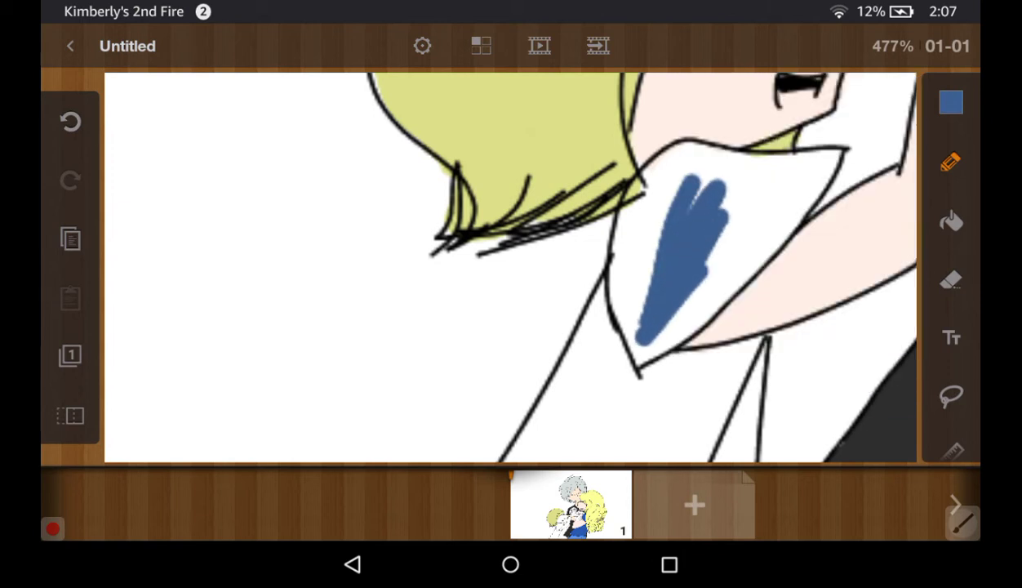
left_click_drag(731, 216, 637, 371)
left_click_drag(739, 237, 661, 343)
left_click_drag(768, 212, 677, 322)
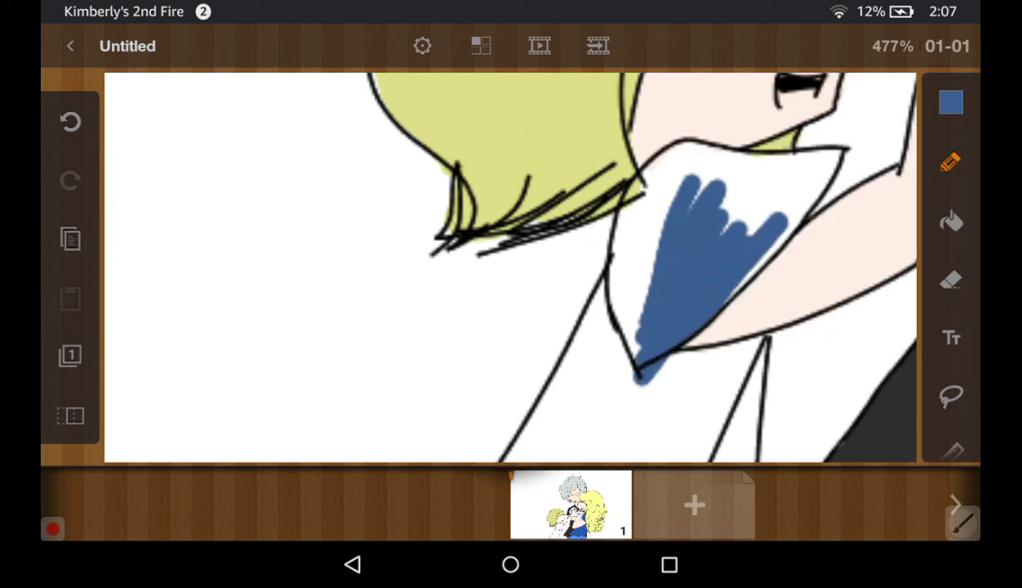
left_click(70, 121)
Load the Sketches palette and undo a test stroke
left_click(950, 102)
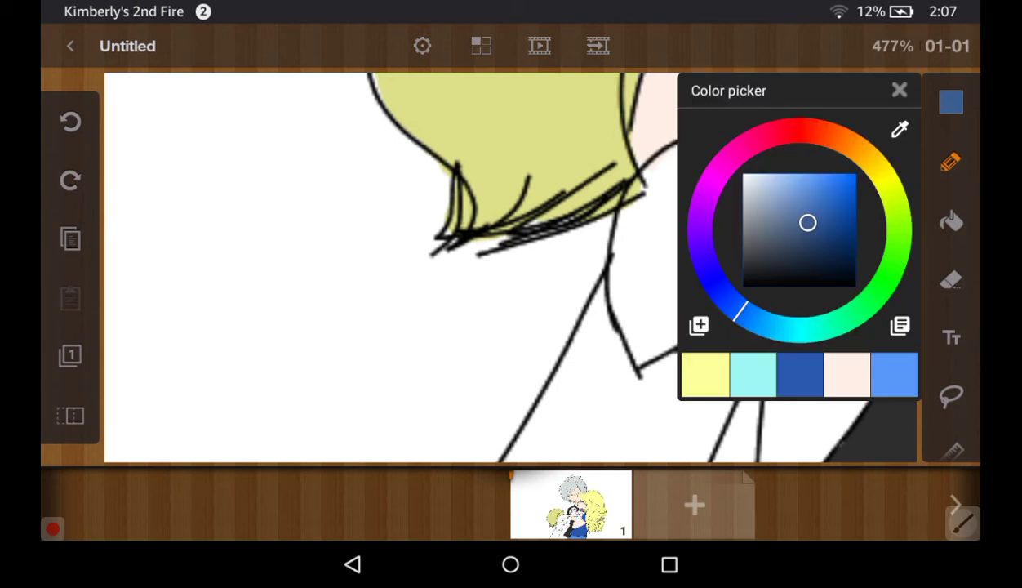
left_click(900, 325)
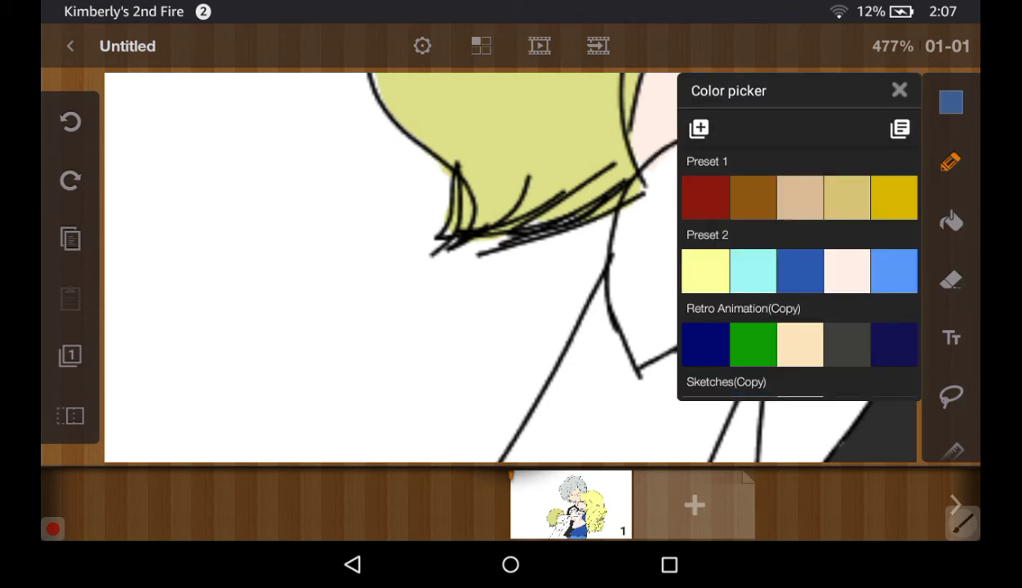
left_click_drag(800, 343, 800, 258)
left_click(751, 335)
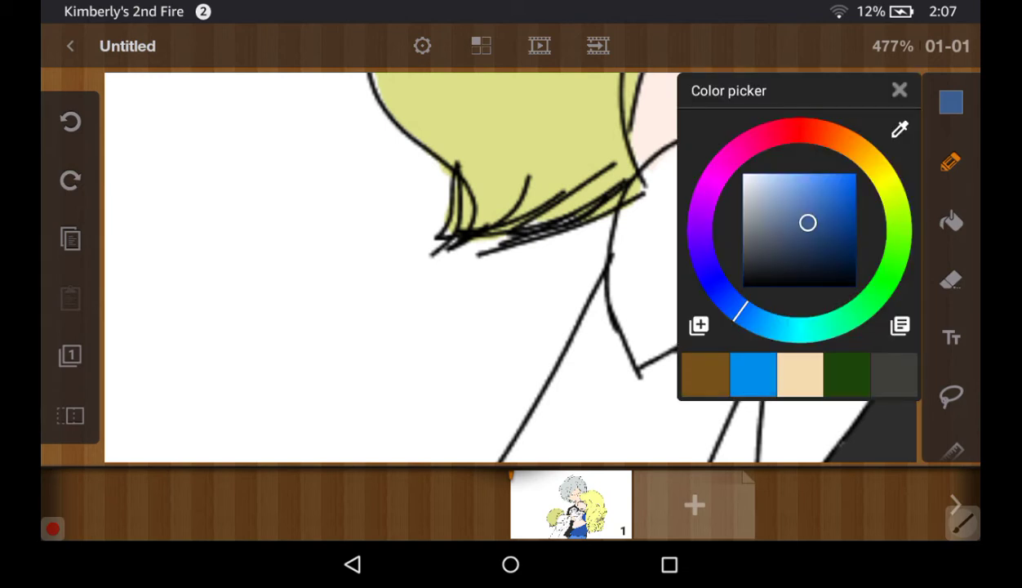
left_click(899, 90)
left_click_drag(694, 202, 641, 335)
left_click(70, 121)
Pick dark green and fill most of the collar up to its top-right edge
left_click(951, 102)
left_click(847, 374)
left_click(899, 90)
mouse_move(709, 219)
left_mouse_down()
mouse_move(641, 360)
mouse_move(749, 210)
left_mouse_up()
left_click_drag(640, 359, 738, 241)
mouse_move(678, 327)
left_mouse_down()
mouse_move(792, 192)
mouse_move(771, 225)
left_mouse_up()
left_click_drag(719, 290, 820, 158)
mouse_move(763, 202)
left_mouse_down()
mouse_move(832, 147)
mouse_move(686, 224)
left_mouse_up()
Try extending the green up-left on the collar, then undo those strokes
scroll(751, 78, "up", 3)
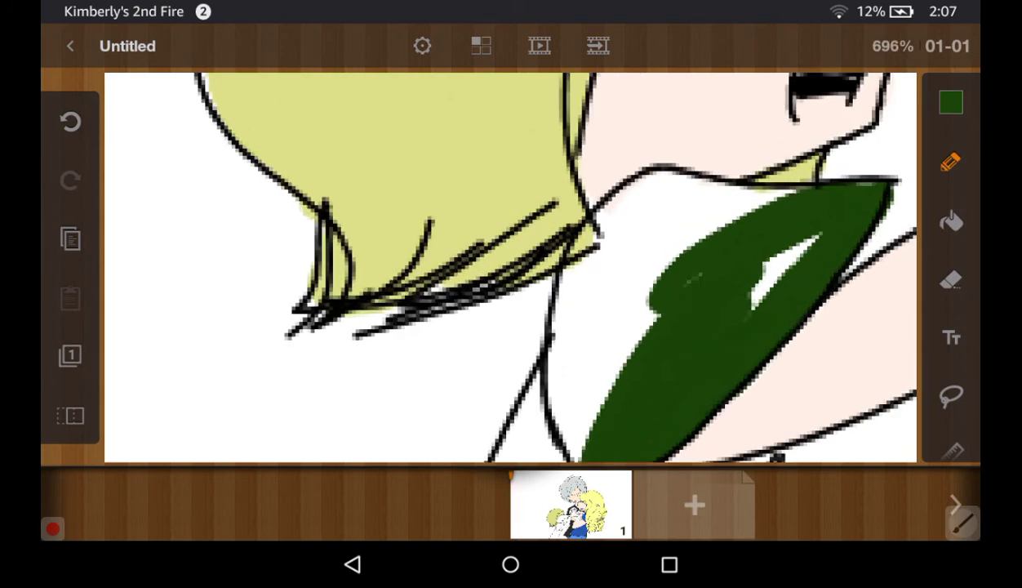
left_click_drag(751, 184, 608, 233)
left_click_drag(685, 168, 596, 273)
left_click(70, 121)
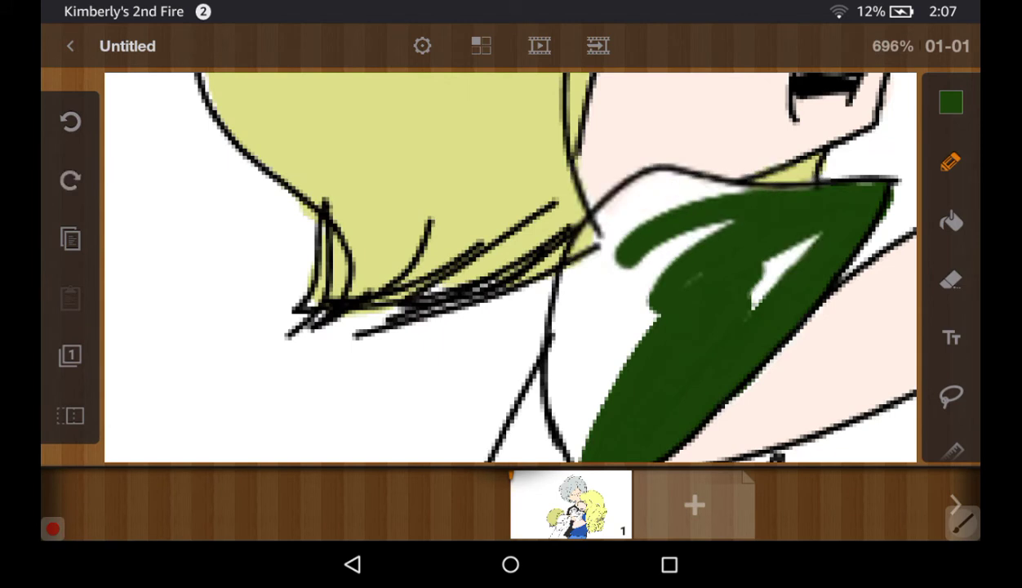
left_click(70, 121)
left_click(70, 120)
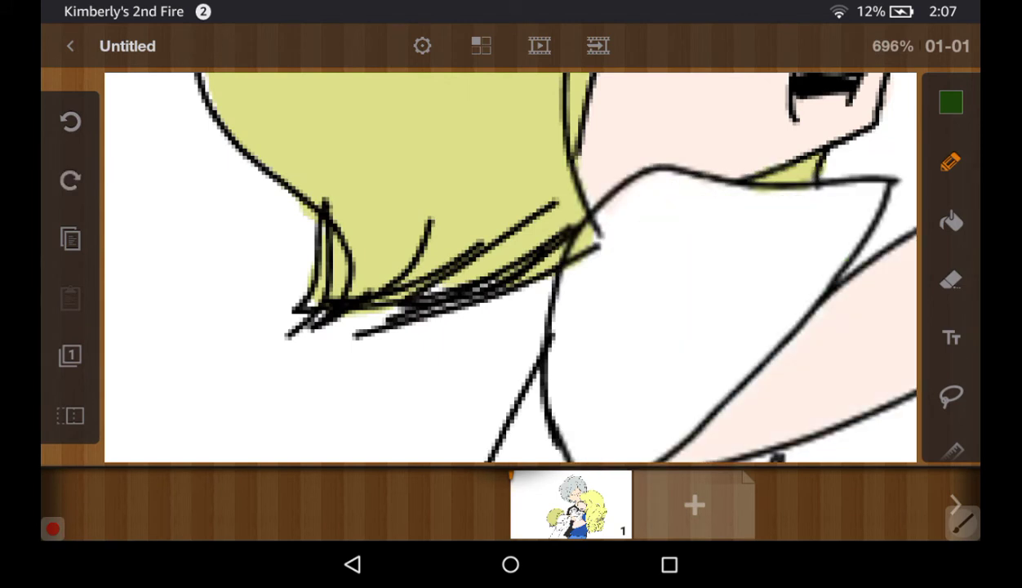
Select the middle Layer 3 for colouring
left_click(70, 355)
left_click(71, 180)
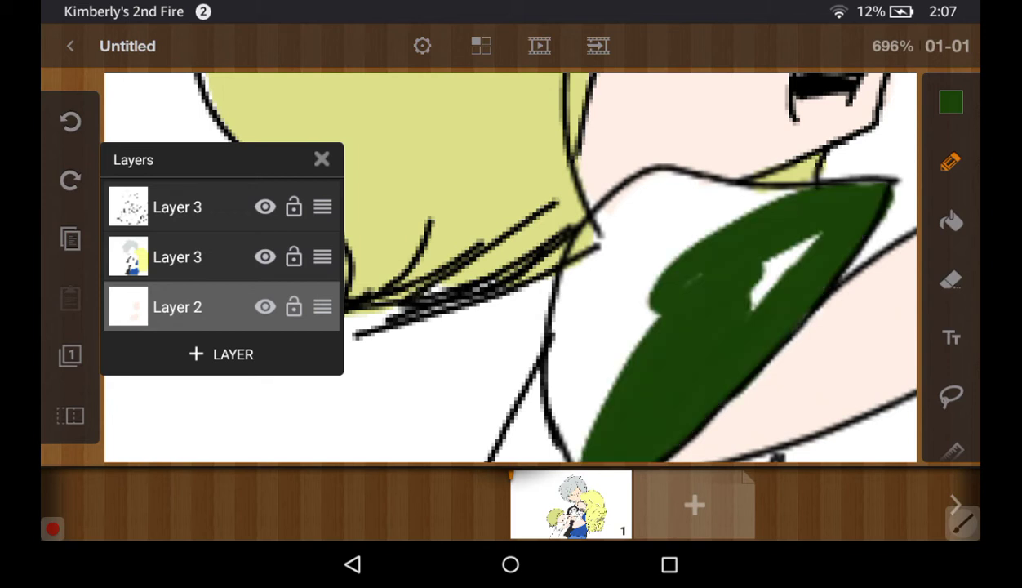
left_click(71, 121)
left_click(177, 256)
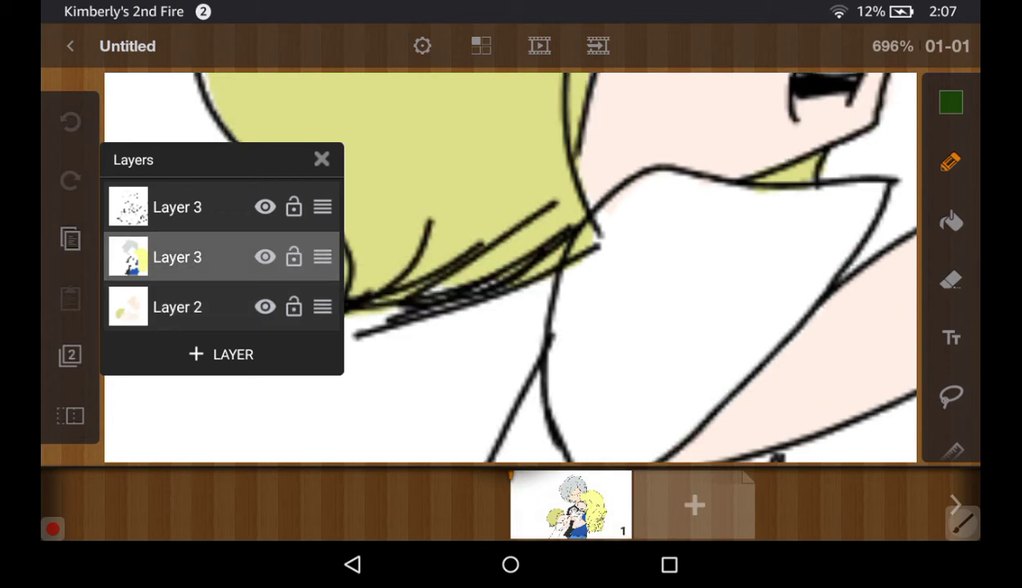
left_click(322, 159)
Paint the collar dark green on Layer 3, along its top edge and left side
mouse_move(710, 236)
left_mouse_down()
mouse_move(605, 437)
mouse_move(764, 238)
left_mouse_up()
mouse_move(747, 274)
left_mouse_down()
mouse_move(617, 445)
mouse_move(756, 298)
mouse_move(677, 417)
mouse_move(821, 224)
mouse_move(723, 375)
left_mouse_up()
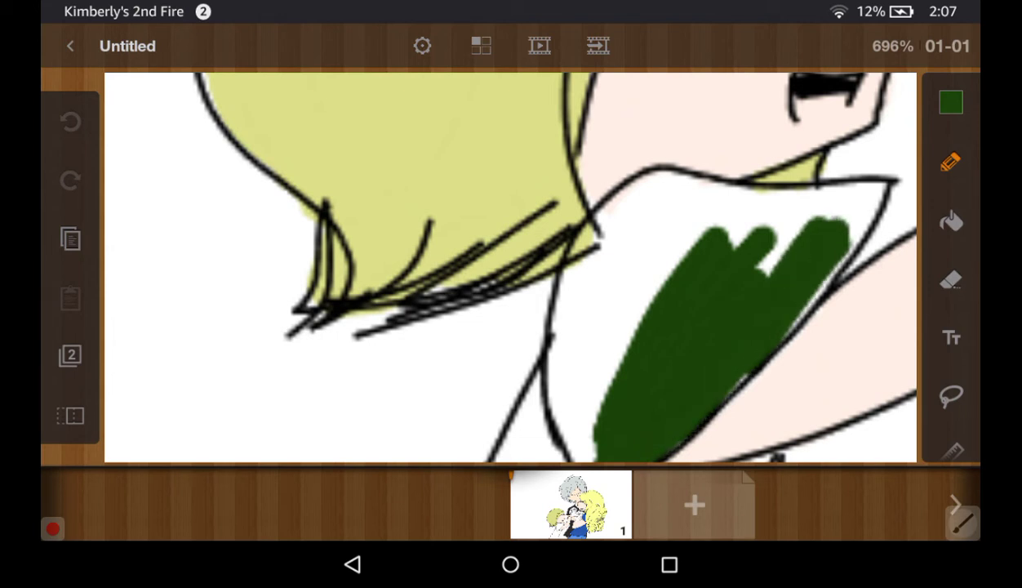
mouse_move(759, 334)
left_mouse_down()
mouse_move(854, 202)
mouse_move(718, 384)
left_mouse_up()
mouse_move(865, 192)
left_mouse_down()
mouse_move(739, 270)
mouse_move(840, 181)
mouse_move(649, 228)
left_mouse_up()
left_click_drag(763, 196, 629, 228)
left_click_drag(694, 187, 587, 232)
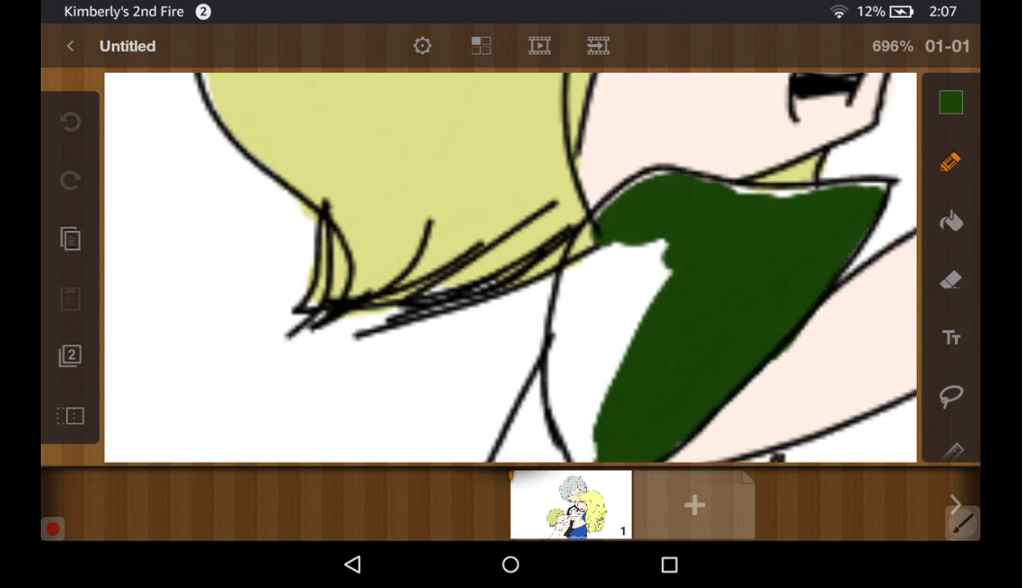
left_click_drag(628, 180, 563, 326)
left_click_drag(600, 261, 547, 343)
left_click_drag(584, 221, 559, 375)
mouse_move(584, 343)
left_mouse_down()
mouse_move(555, 453)
mouse_move(531, 314)
left_mouse_up()
Cover the collar's remaining white highlights and top edge in green
mouse_move(641, 241)
left_mouse_down()
mouse_move(596, 413)
mouse_move(614, 375)
left_mouse_up()
left_click_drag(658, 265, 647, 282)
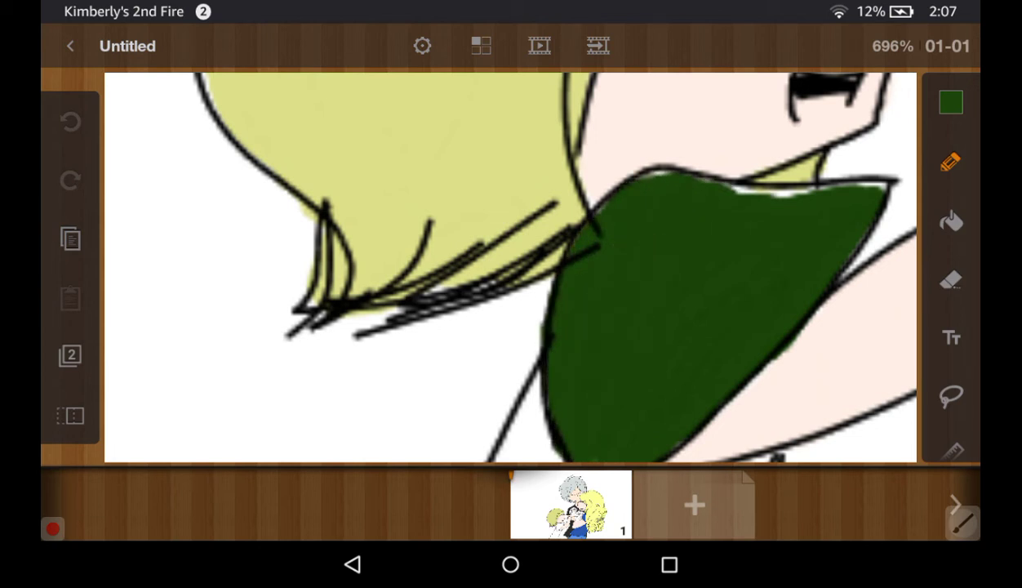
mouse_move(783, 191)
left_mouse_down()
mouse_move(645, 167)
mouse_move(588, 204)
left_mouse_up()
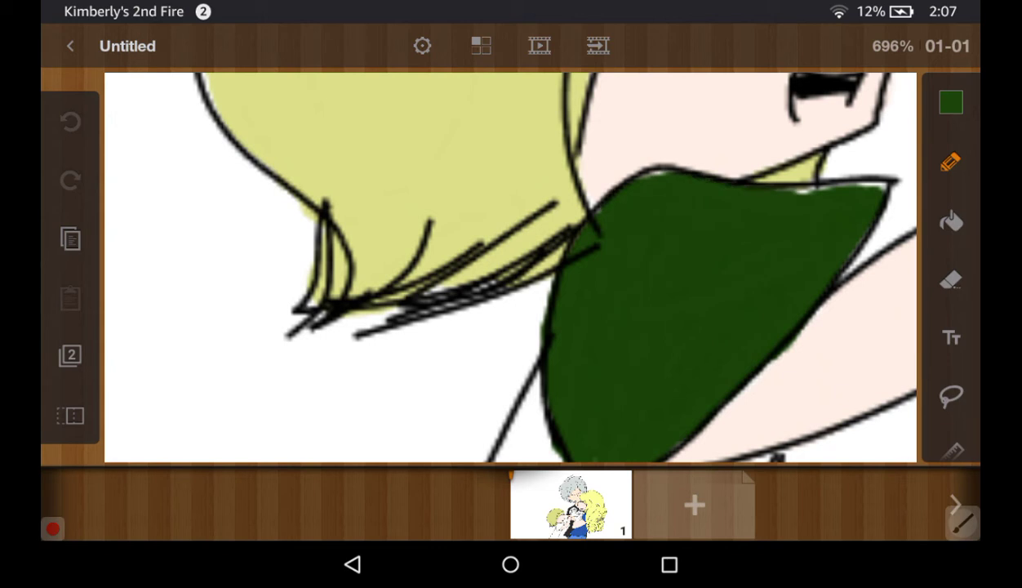
left_click_drag(864, 187, 771, 183)
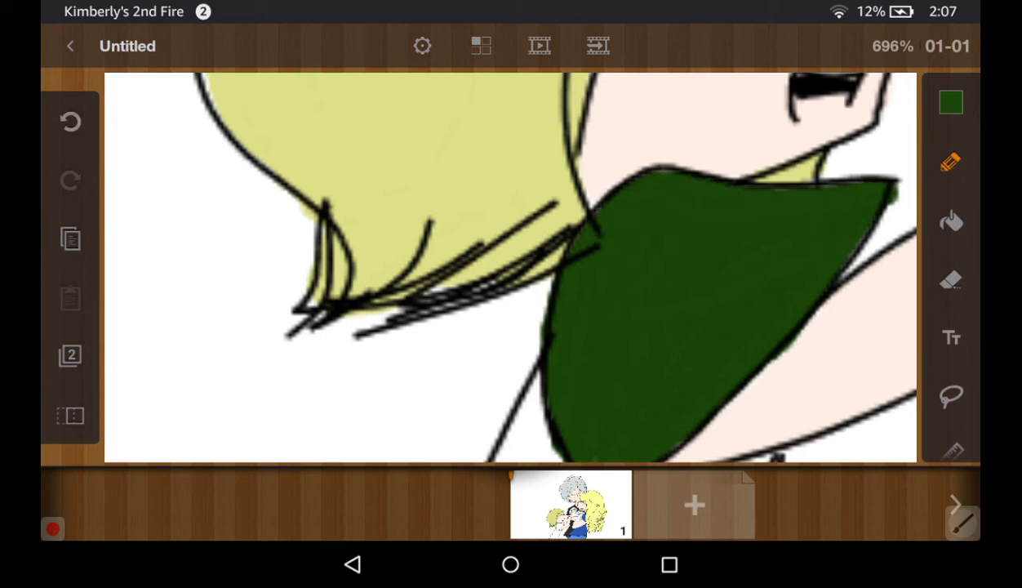
Make the pencil brush much thicker
scroll(510, 267, "down", 2)
scroll(510, 267, "down", 2)
scroll(510, 267, "down", 3)
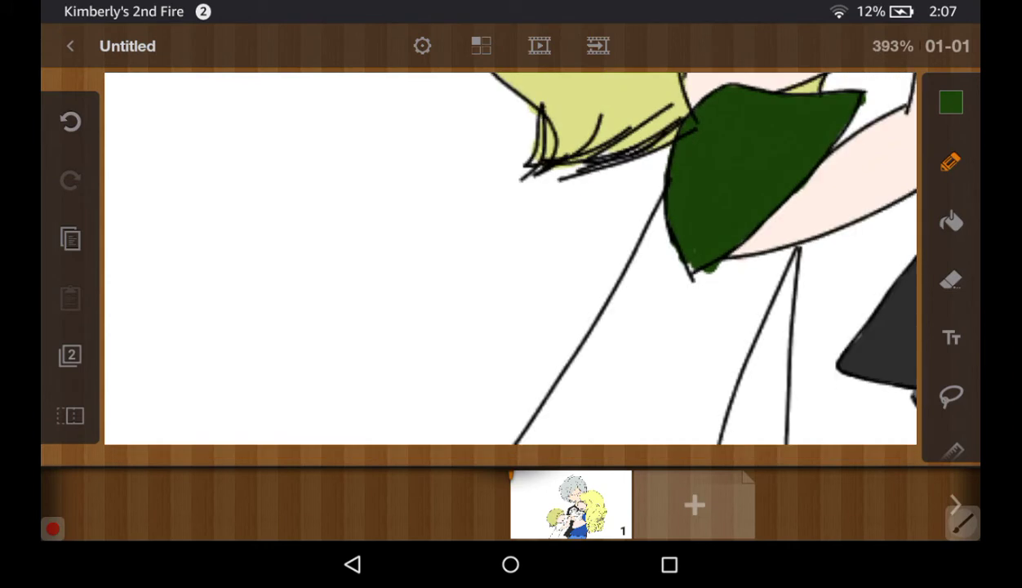
left_click(950, 162)
left_click_drag(735, 325, 762, 325)
left_click(896, 147)
Paint the shirt body dark green down its left edge and right-side gap
mouse_move(674, 208)
left_mouse_down()
mouse_move(629, 421)
mouse_move(694, 286)
mouse_move(739, 433)
left_mouse_up()
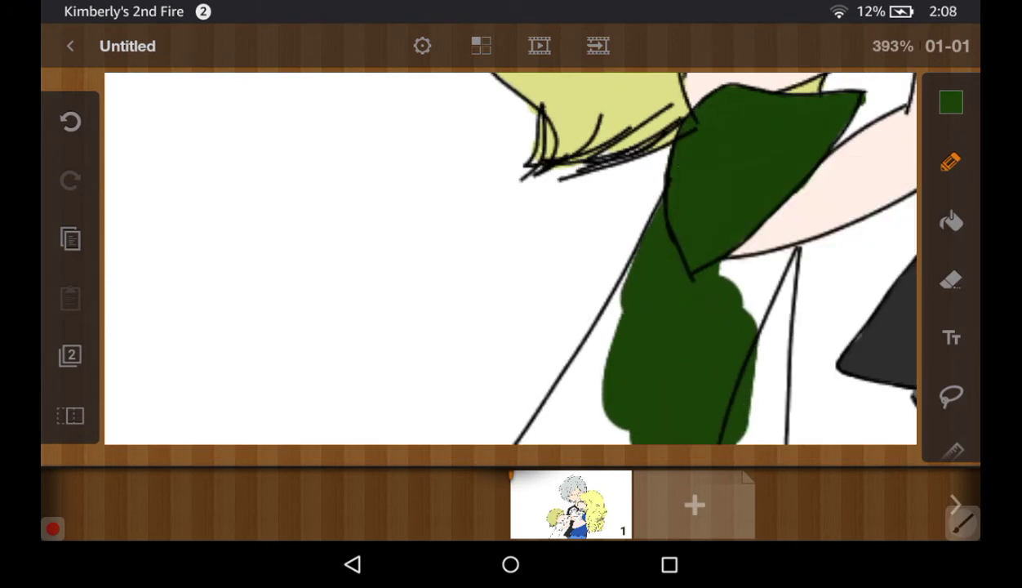
left_click(70, 121)
mouse_move(686, 240)
left_mouse_down()
mouse_move(608, 441)
mouse_move(645, 220)
mouse_move(572, 423)
mouse_move(608, 271)
left_mouse_up()
mouse_move(565, 350)
left_mouse_down()
mouse_move(524, 434)
mouse_move(509, 435)
left_mouse_up()
left_click_drag(584, 317, 537, 387)
scroll(511, 259, "up", 1)
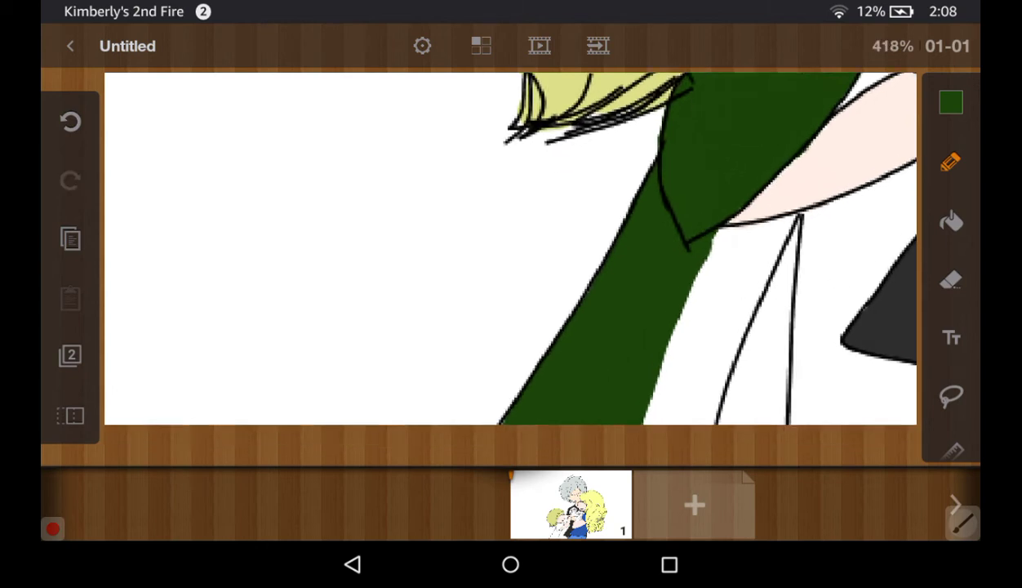
scroll(510, 249, "up", 1)
mouse_move(718, 261)
left_mouse_down()
mouse_move(686, 412)
mouse_move(702, 412)
left_mouse_up()
left_click_drag(747, 293, 730, 412)
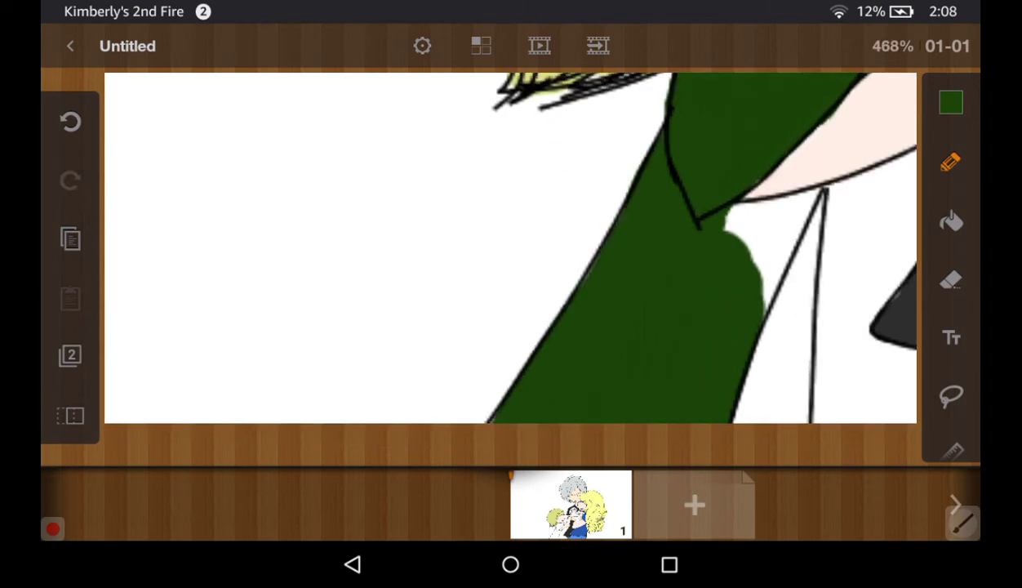
scroll(808, 172, "up", 3)
With a smaller brush, fill the white gap below the collar green
left_click(950, 162)
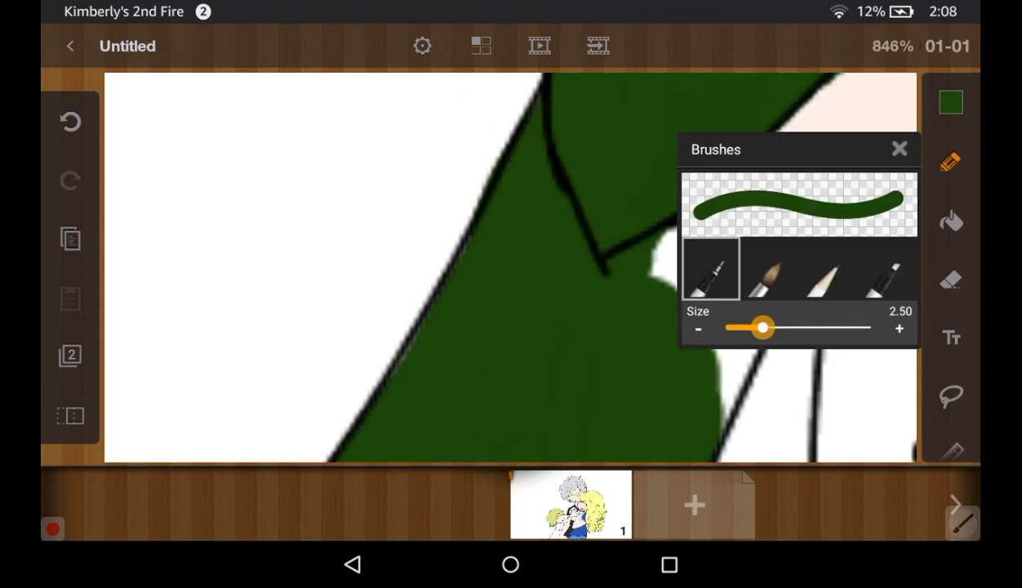
left_click_drag(763, 327, 735, 328)
left_click(900, 149)
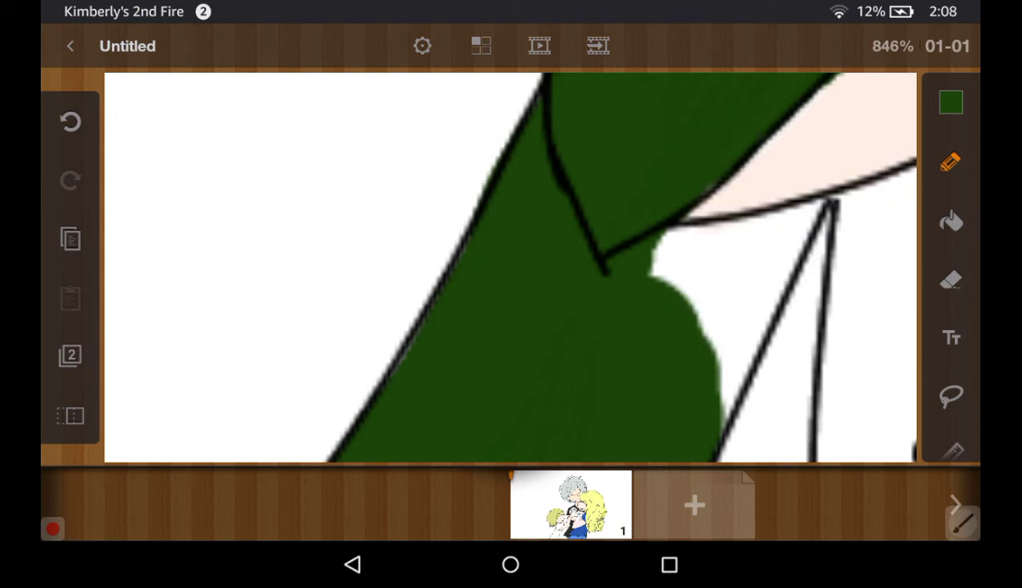
mouse_move(653, 269)
left_mouse_down()
mouse_move(722, 261)
mouse_move(653, 241)
mouse_move(710, 227)
mouse_move(780, 232)
mouse_move(788, 208)
left_mouse_up()
left_click_drag(690, 216, 800, 196)
left_click_drag(747, 258, 809, 192)
mouse_move(784, 245)
left_mouse_down()
mouse_move(702, 367)
mouse_move(727, 424)
left_mouse_up()
left_click_drag(768, 286, 731, 433)
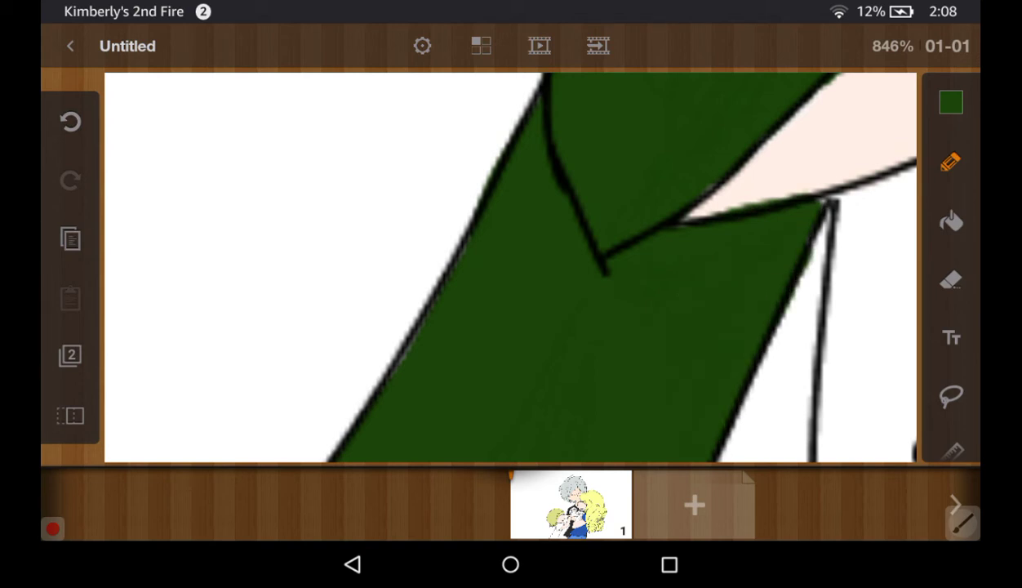
Erase stray green marks on the skin beside the collar
left_click(951, 280)
left_click(899, 267)
left_click(788, 175)
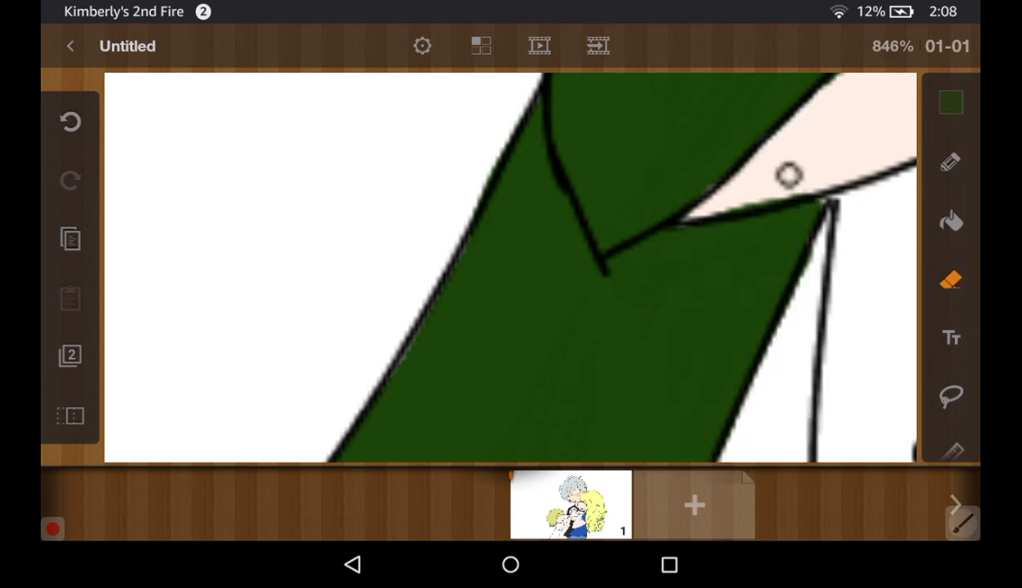
mouse_move(789, 175)
left_mouse_down()
mouse_move(828, 178)
mouse_move(859, 210)
mouse_move(839, 223)
left_mouse_up()
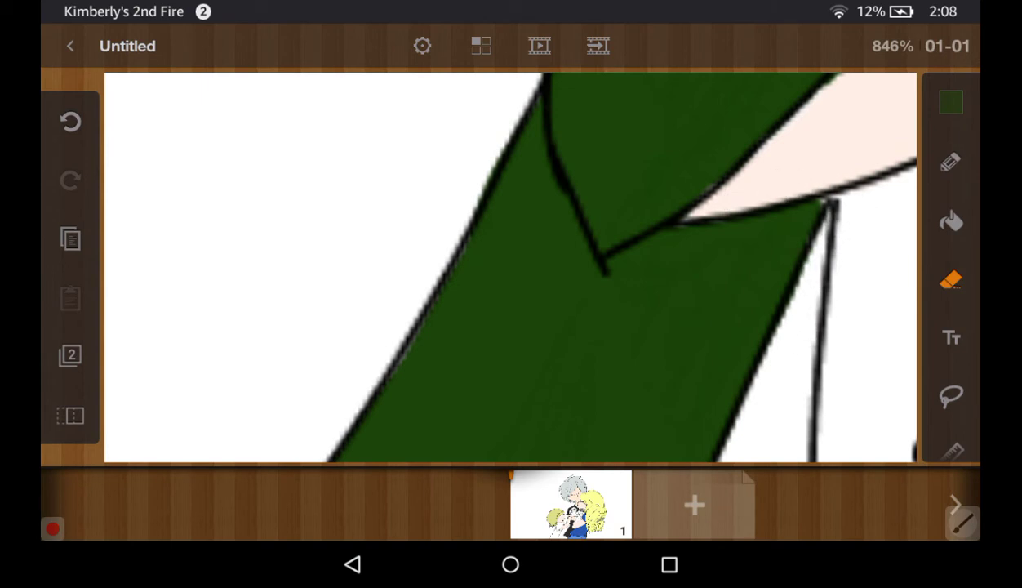
Select bottom Layer 2 and eyedrop the pale pink skin colour
left_click(71, 355)
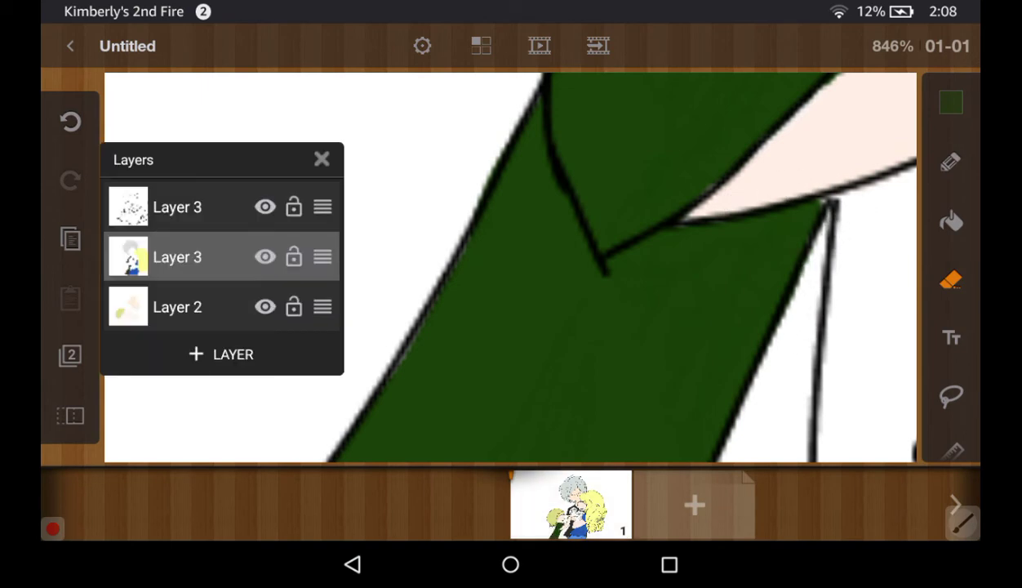
left_click(178, 306)
left_click(322, 160)
left_click(950, 162)
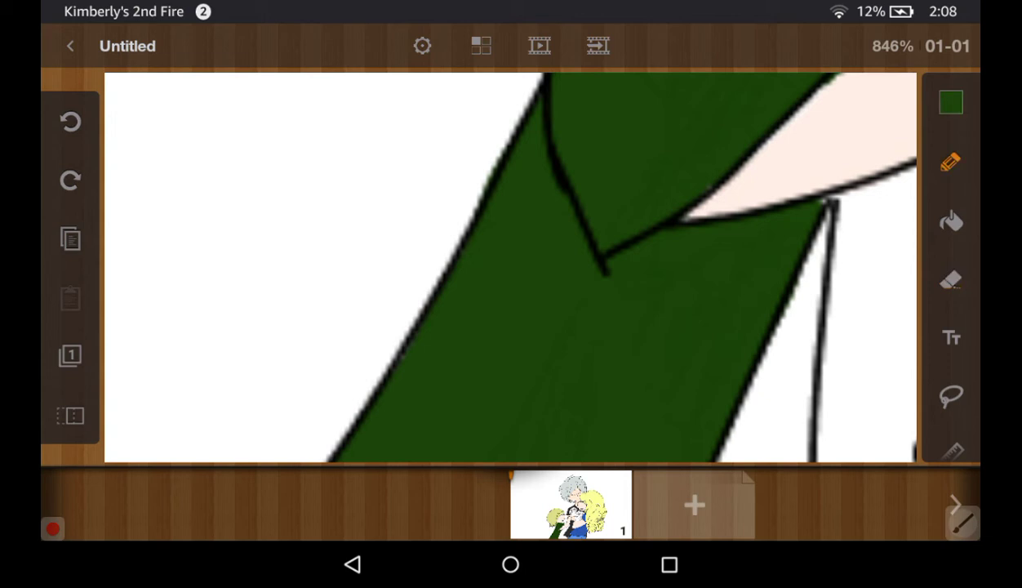
left_click(950, 102)
left_click(800, 374)
left_click(951, 102)
left_click(900, 129)
left_click(828, 115)
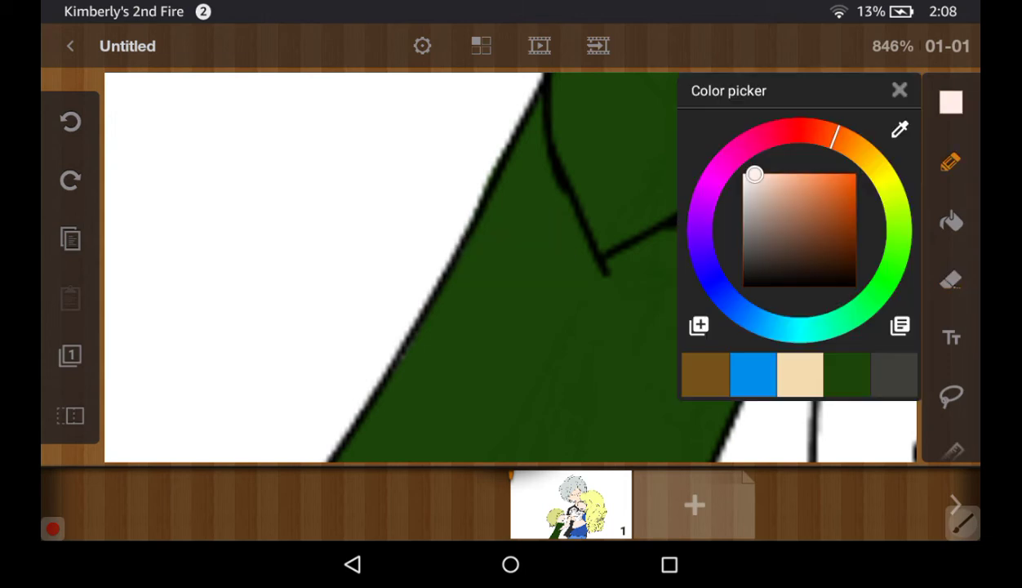
left_click(951, 102)
Paint the skin beside the strap and right of the shirt pale pink
mouse_move(796, 273)
left_mouse_down()
mouse_move(739, 453)
mouse_move(779, 449)
left_mouse_up()
left_click_drag(821, 214, 796, 266)
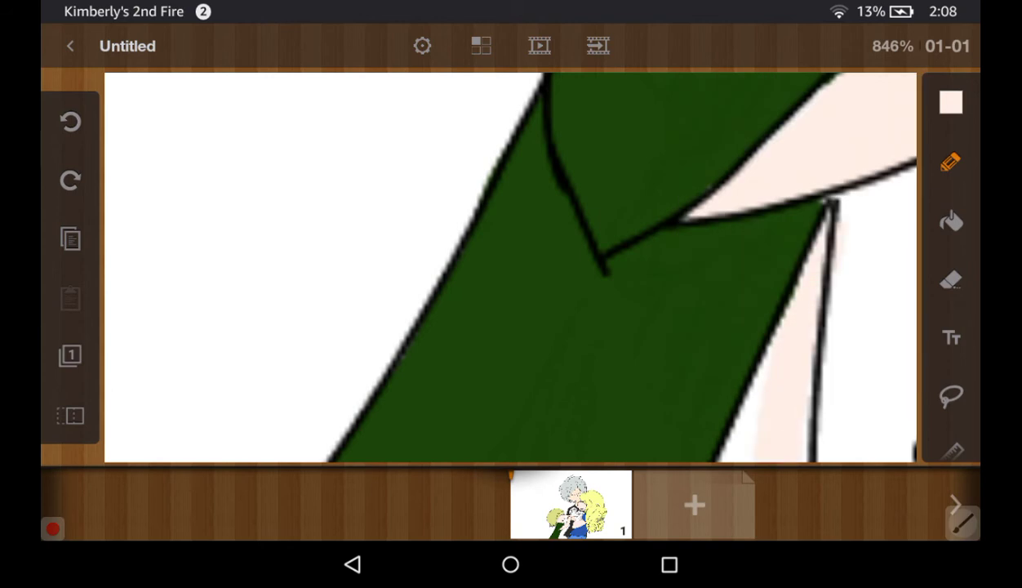
left_click_drag(747, 351, 715, 449)
scroll(511, 270, "down", 3)
scroll(510, 245, "down", 2)
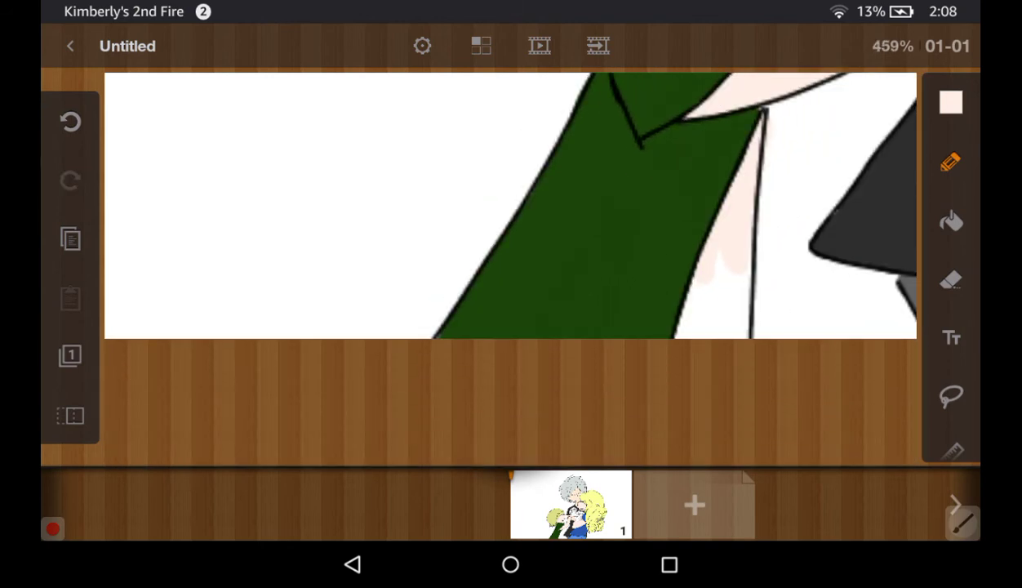
left_click_drag(663, 326, 703, 251)
left_click_drag(696, 328, 729, 270)
left_click_drag(727, 329, 735, 264)
Zoom out to view the whole picture
scroll(510, 237, "down", 2)
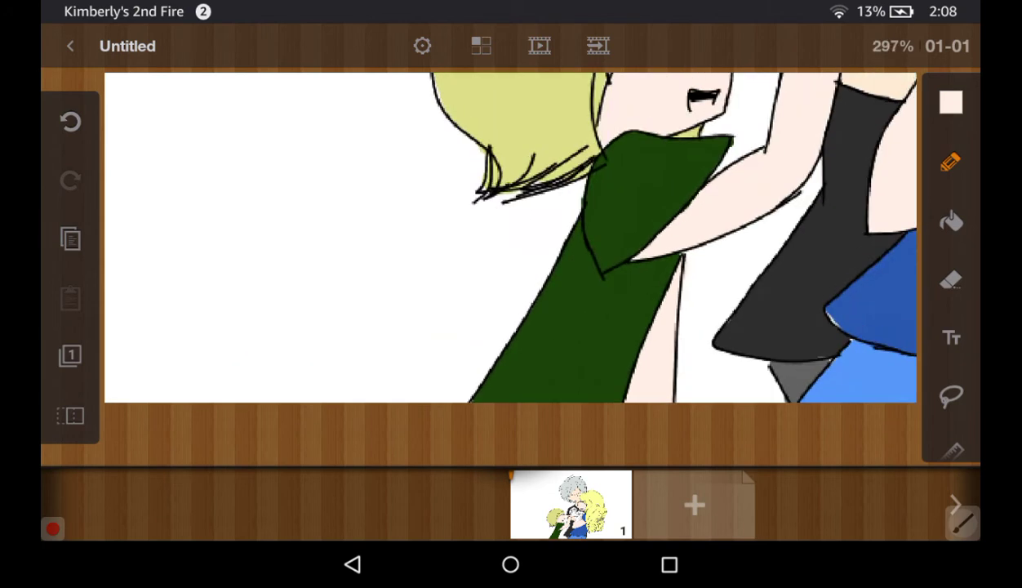
scroll(510, 237, "down", 2)
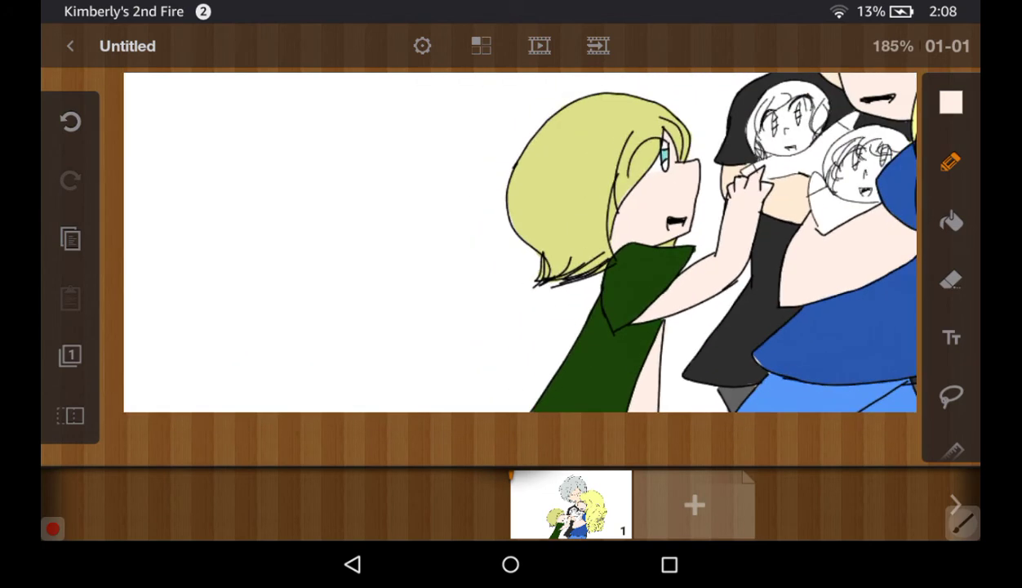
scroll(511, 237, "down", 1)
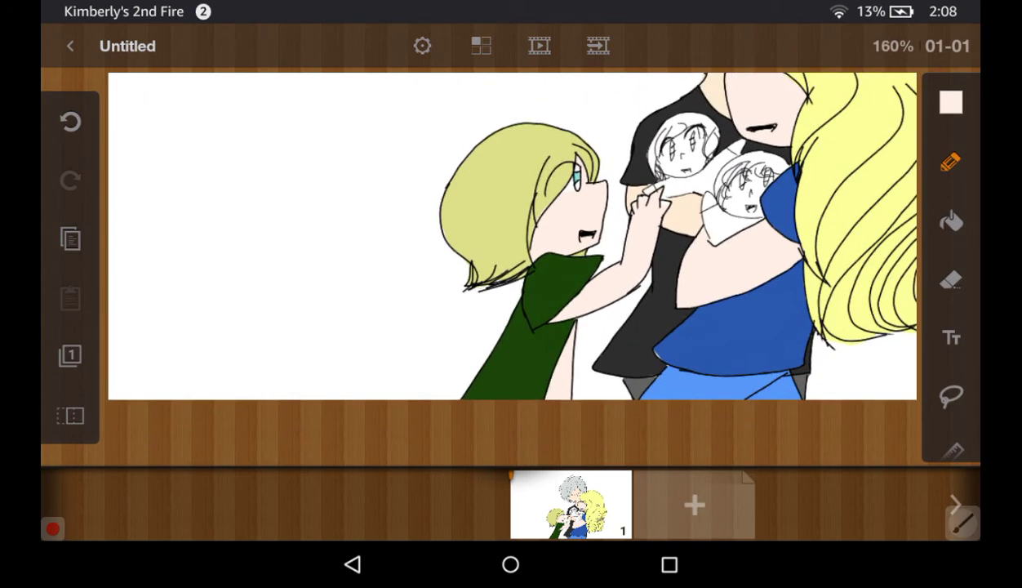
scroll(510, 237, "down", 1)
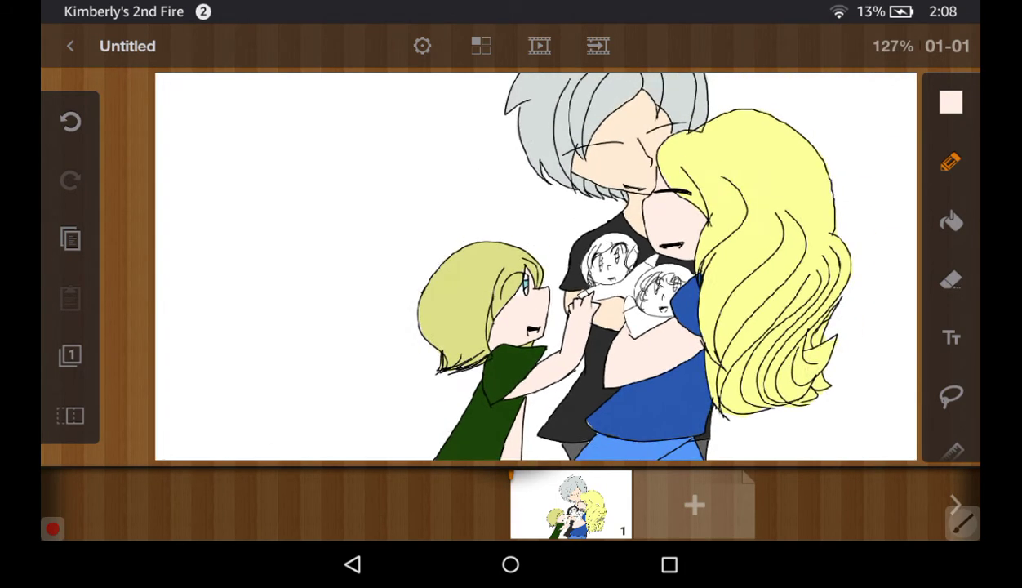
scroll(539, 269, "up", 3)
scroll(539, 269, "up", 2)
left_click(951, 102)
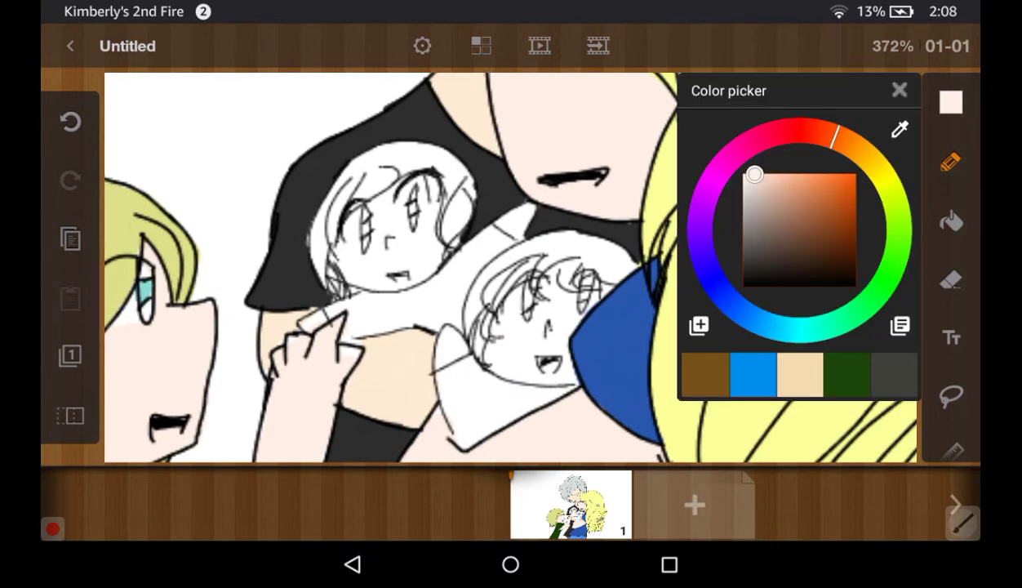
Sample a colour near the babies and load the Preset 2 palette
left_click(900, 129)
left_click_drag(520, 262, 510, 267)
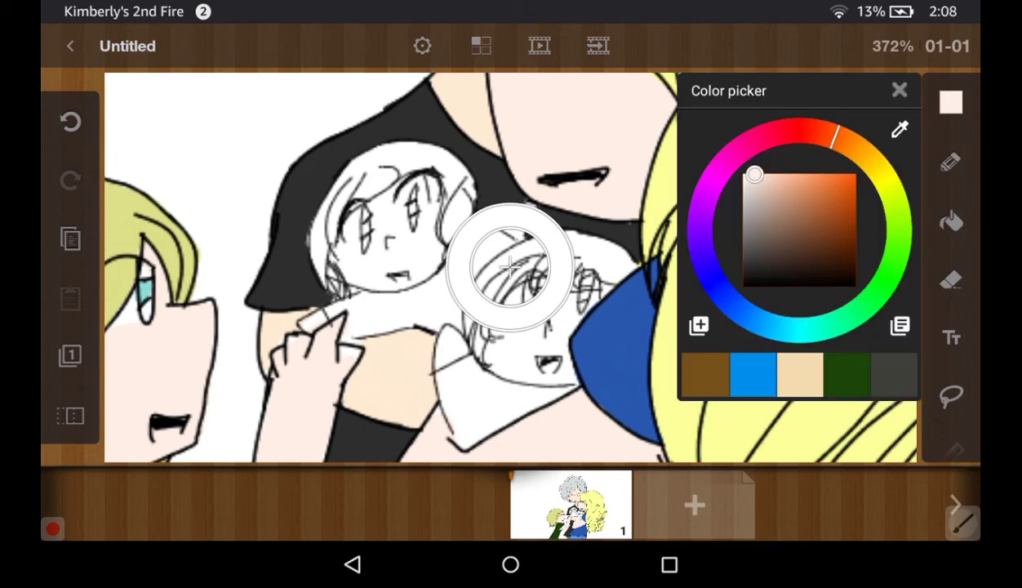
left_click(900, 326)
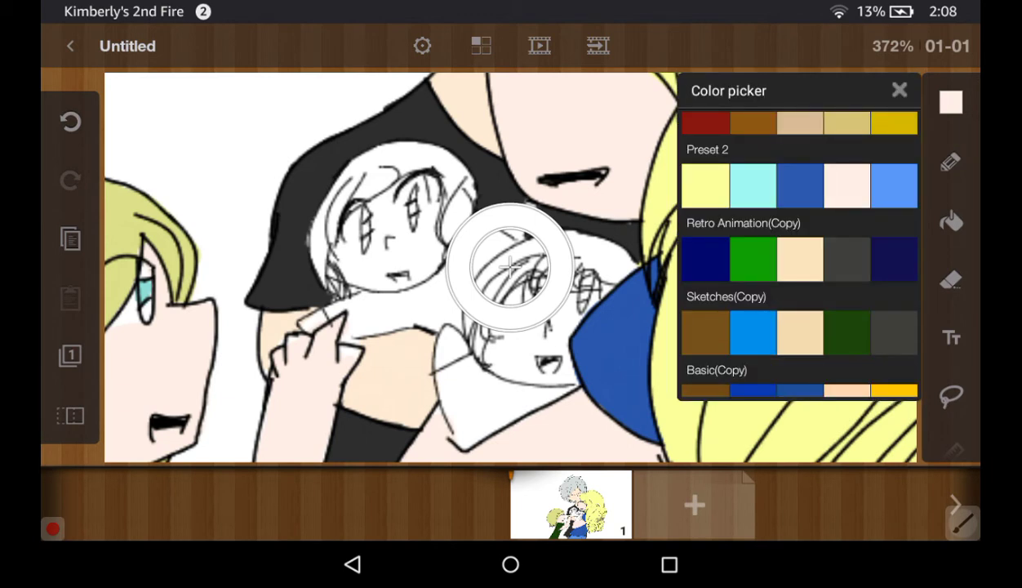
left_click(707, 149)
left_click(899, 89)
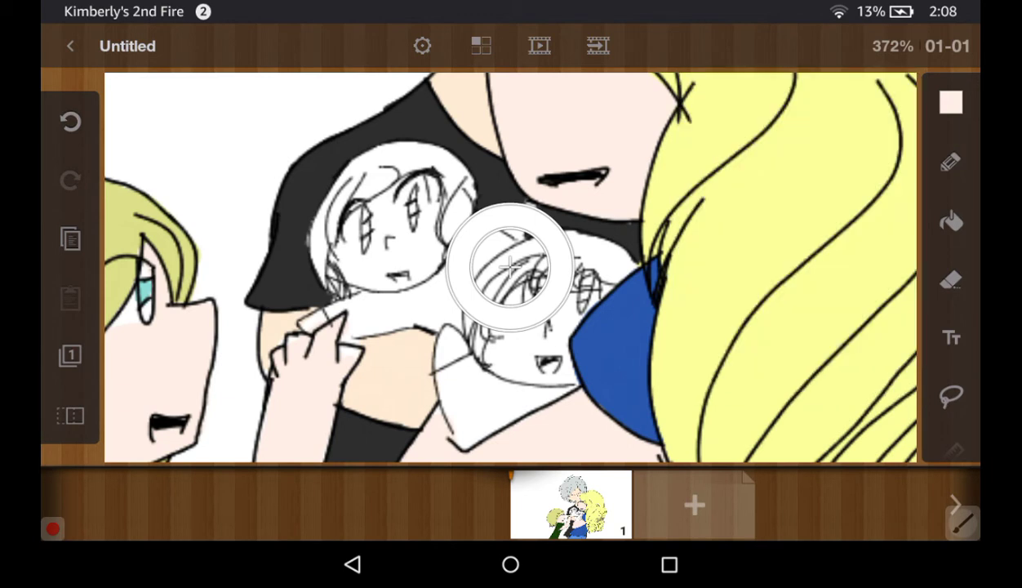
Try pale pink on the lower baby's hair strand, then undo it
left_click(950, 103)
left_click(705, 374)
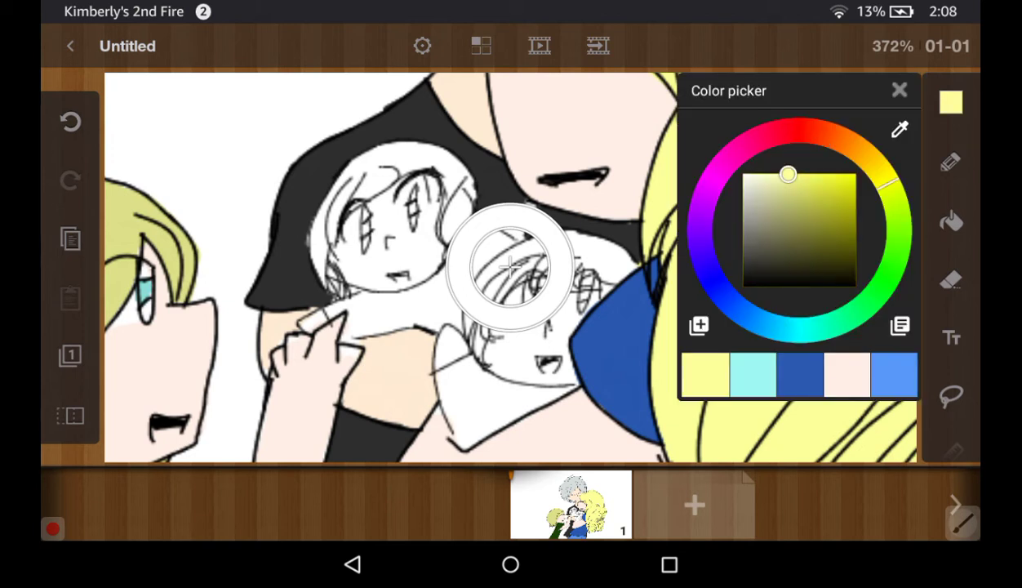
left_click(899, 89)
left_click(951, 162)
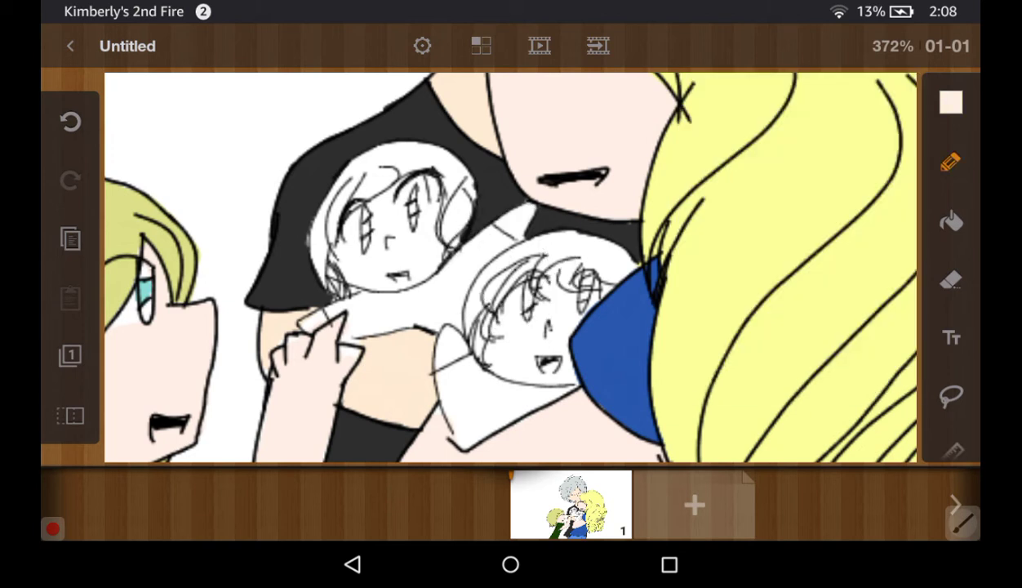
scroll(510, 269, "up", 5)
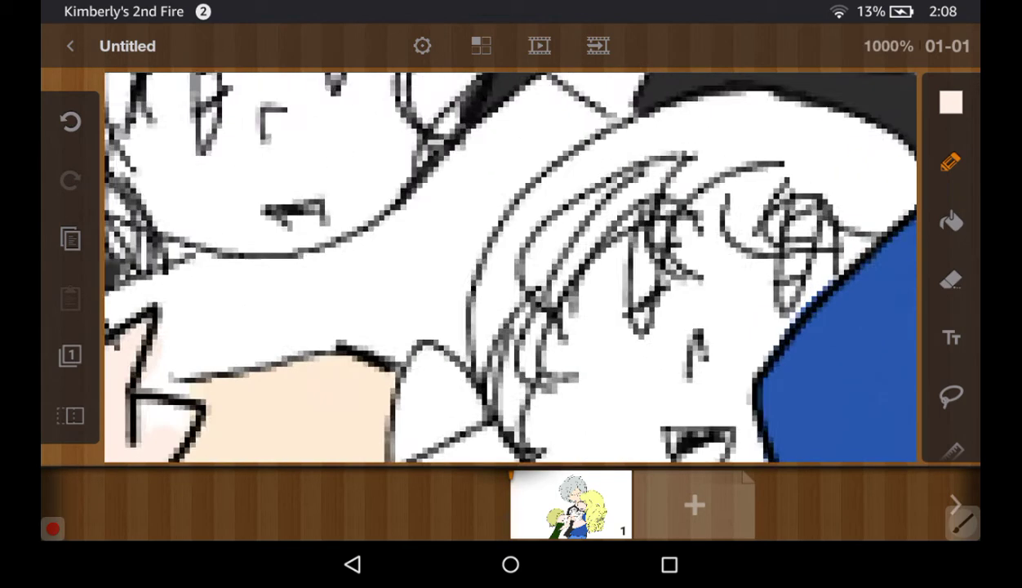
left_click_drag(606, 181, 526, 278)
left_click_drag(653, 168, 510, 282)
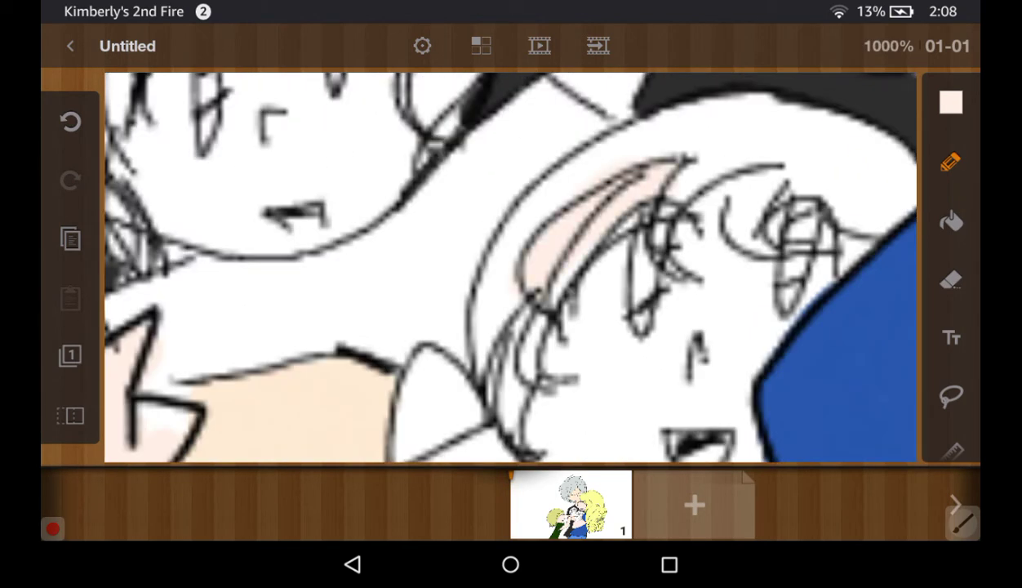
left_click(71, 121)
Try yellow on the hair strand, then undo it
left_click(950, 102)
left_click(706, 372)
left_click(899, 89)
left_click_drag(657, 151, 531, 285)
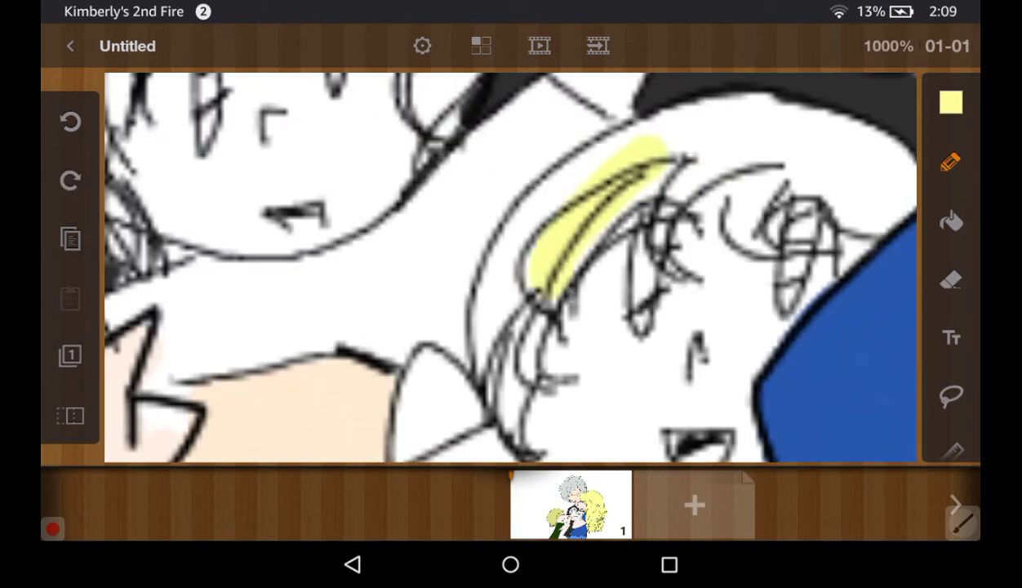
left_click(70, 121)
Lighten the yellow and paint the hair strand pale yellow
left_click(951, 102)
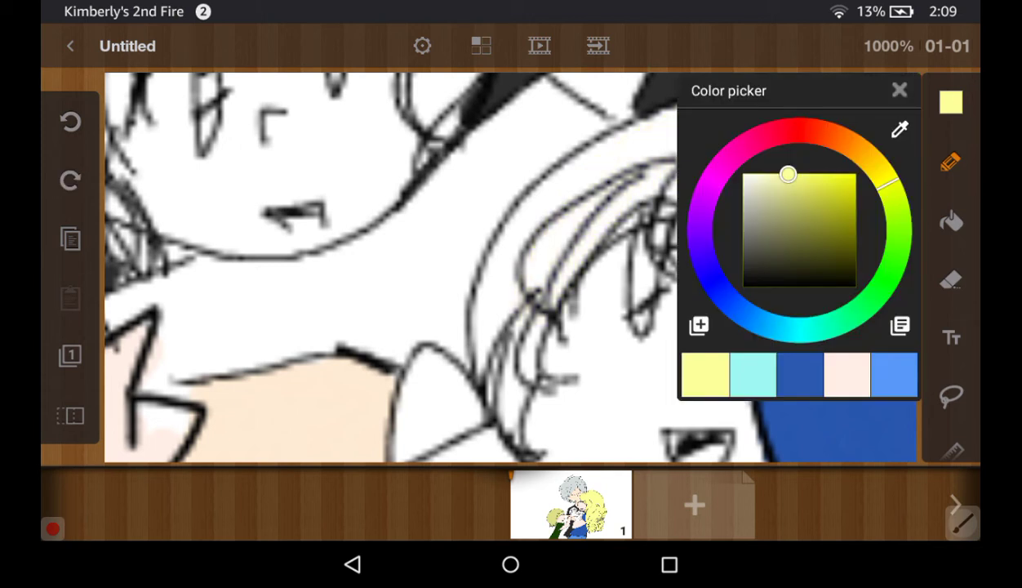
left_click_drag(788, 174, 768, 174)
left_click(899, 89)
mouse_move(686, 135)
left_mouse_down()
mouse_move(526, 294)
mouse_move(490, 359)
left_mouse_up()
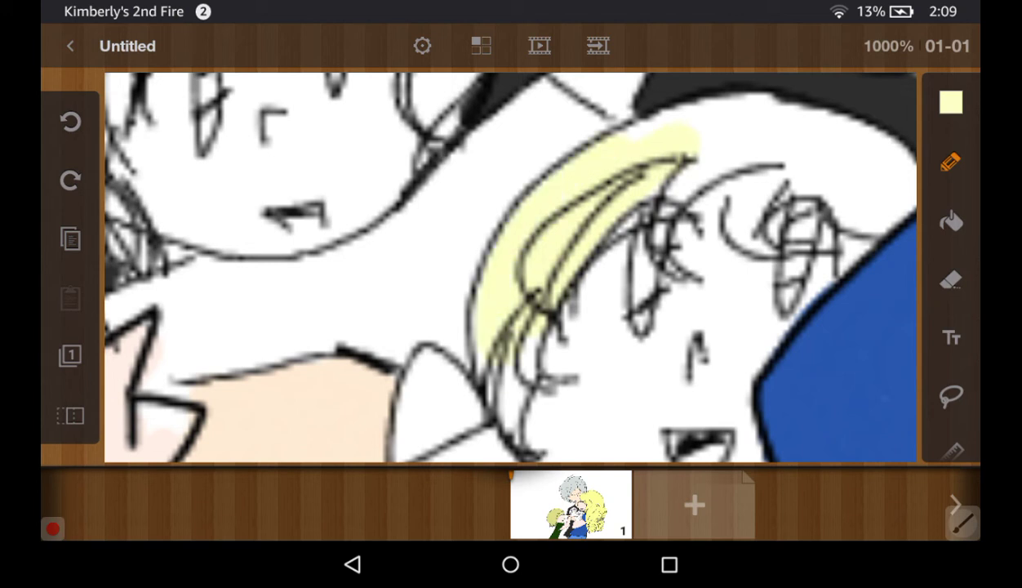
left_click_drag(538, 285, 530, 424)
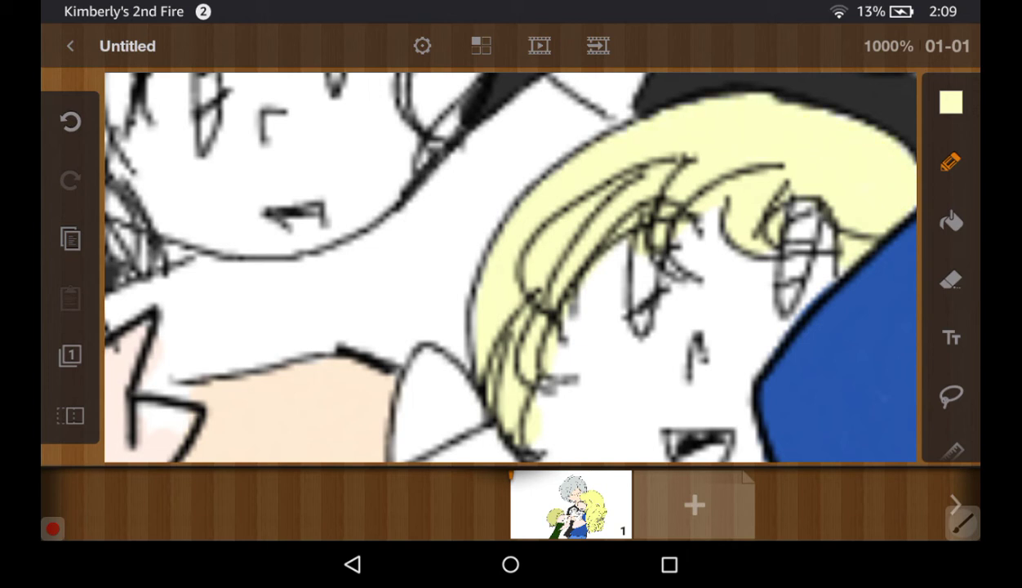
Choose a paler light cyan and shrink the brush to 0.10
left_click(951, 102)
left_click(752, 374)
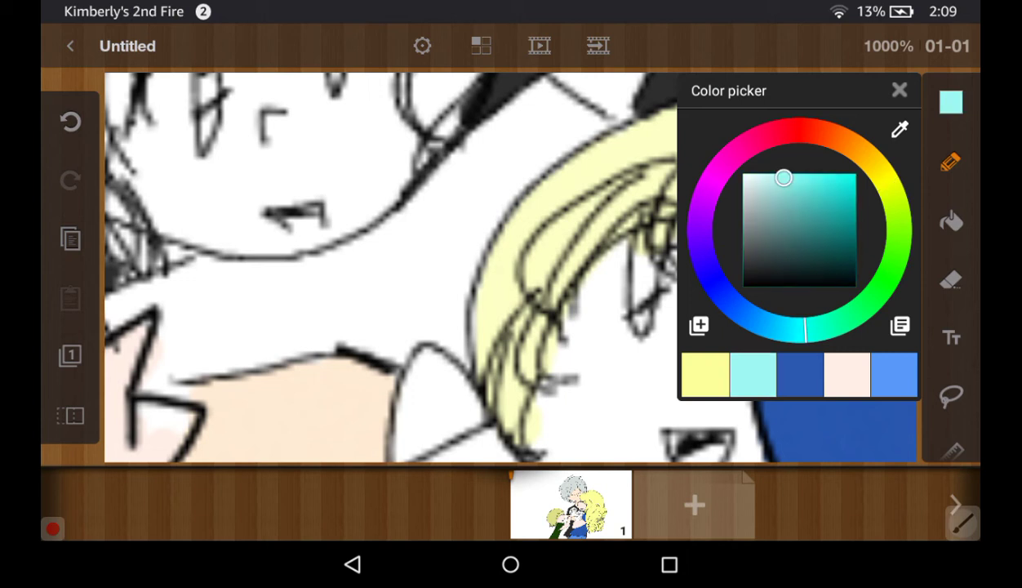
left_click_drag(783, 178, 764, 179)
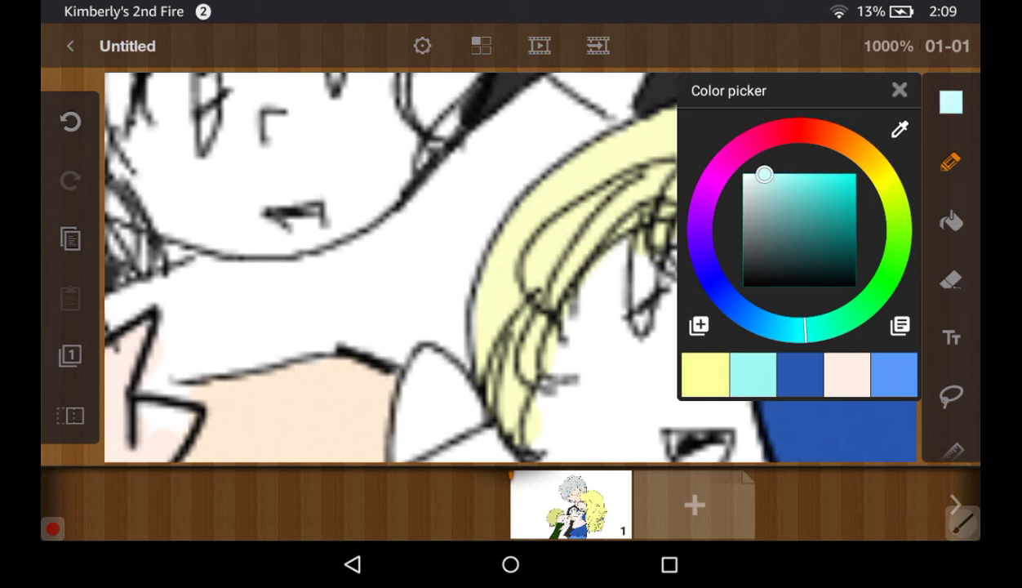
left_click(951, 161)
left_click_drag(737, 328, 728, 327)
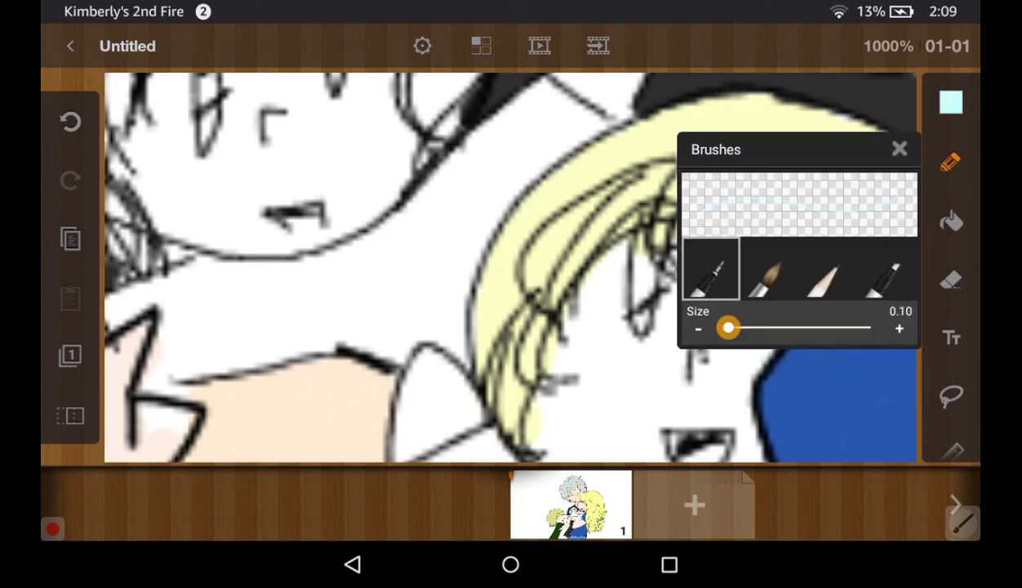
left_click(899, 148)
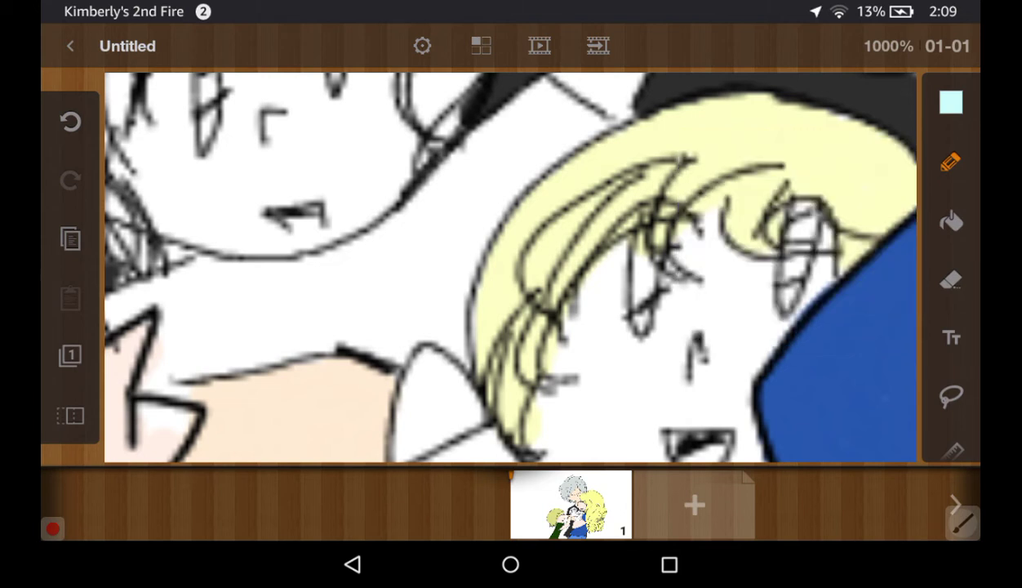
Paint light cyan into both of the blonde girl's eyes
left_click_drag(510, 270, 551, 231)
left_click_drag(681, 219, 683, 249)
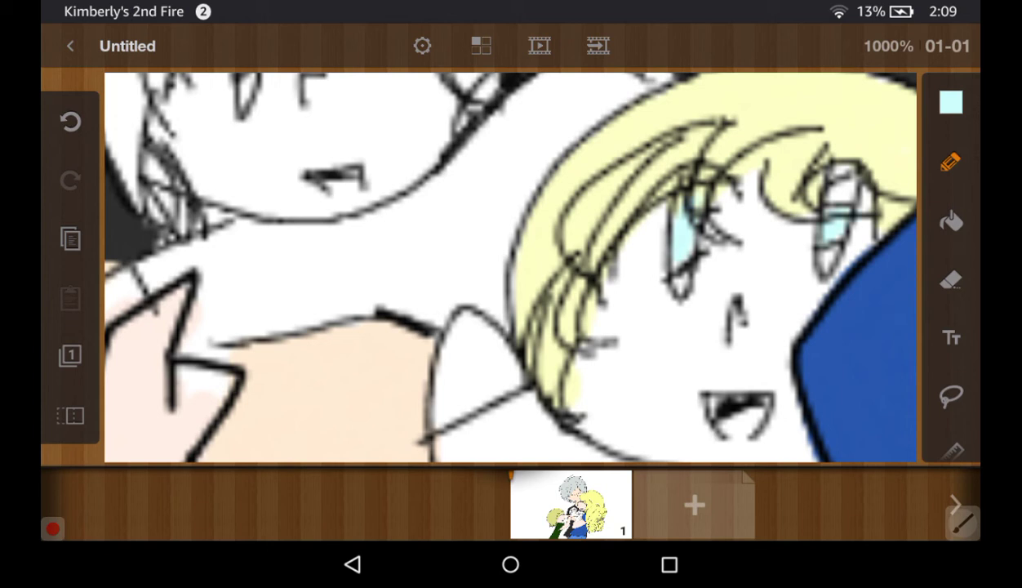
scroll(510, 267, "down", 3)
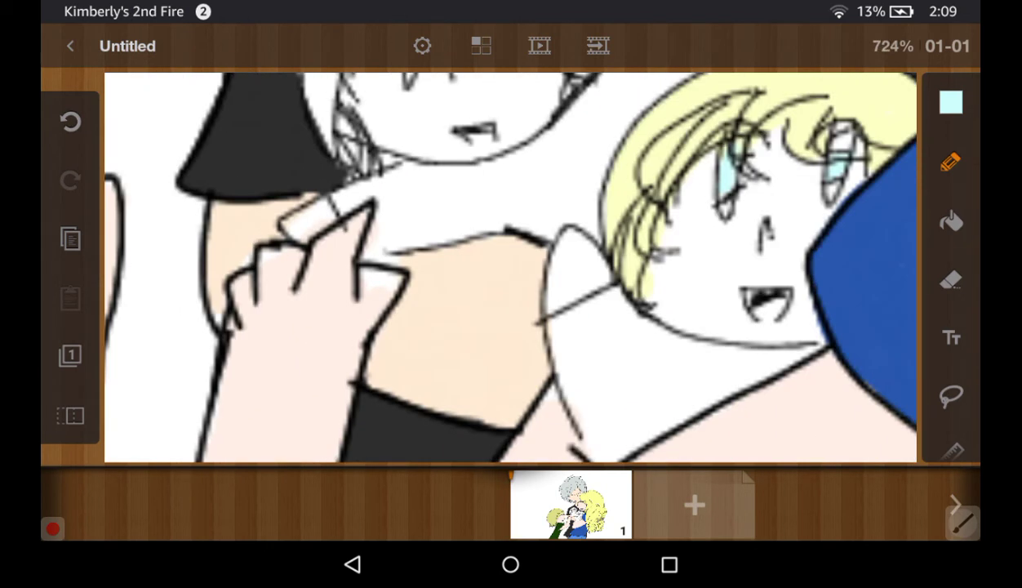
scroll(510, 267, "down", 3)
scroll(510, 267, "up", 4)
Pick a pale light blue as the current colour
left_click(951, 102)
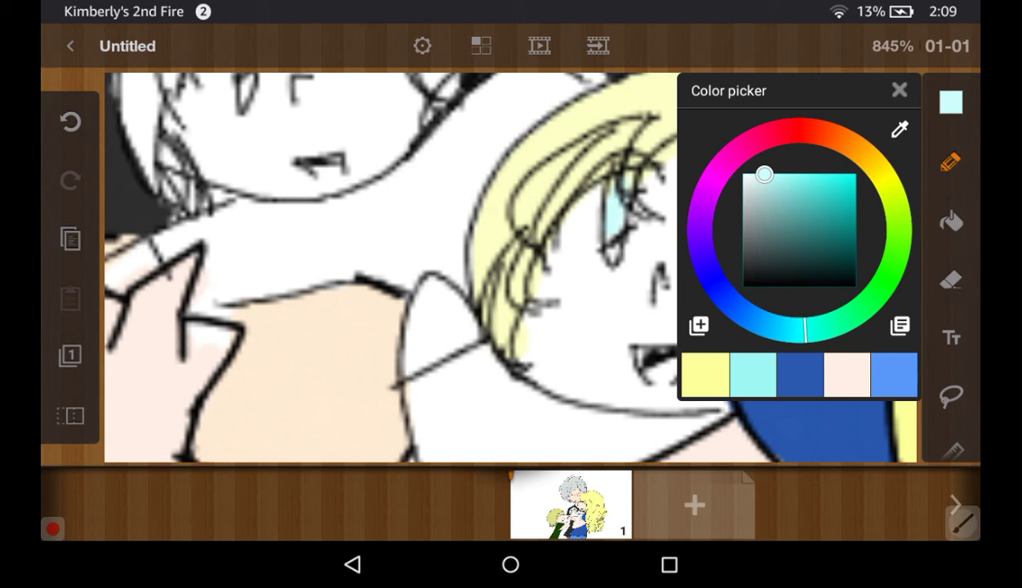
left_click(894, 374)
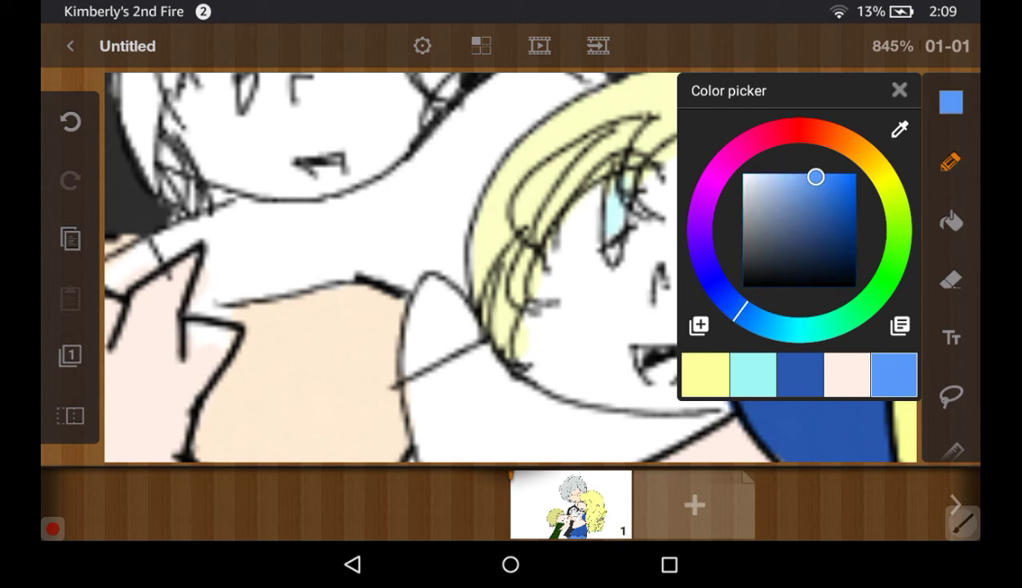
left_click(783, 179)
mouse_move(783, 179)
left_mouse_down()
mouse_move(780, 210)
mouse_move(784, 182)
left_mouse_up()
left_click(752, 375)
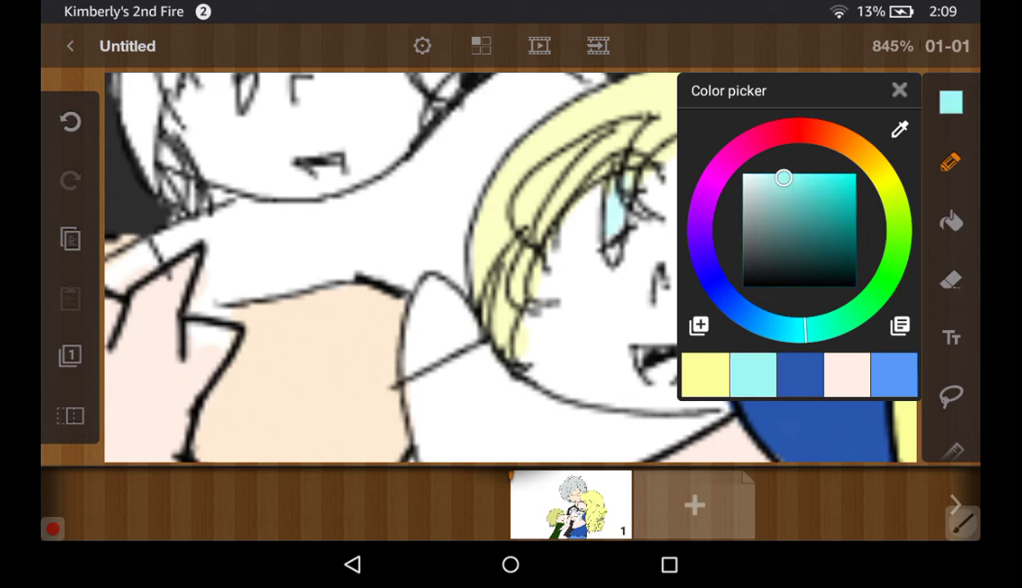
left_click(717, 290)
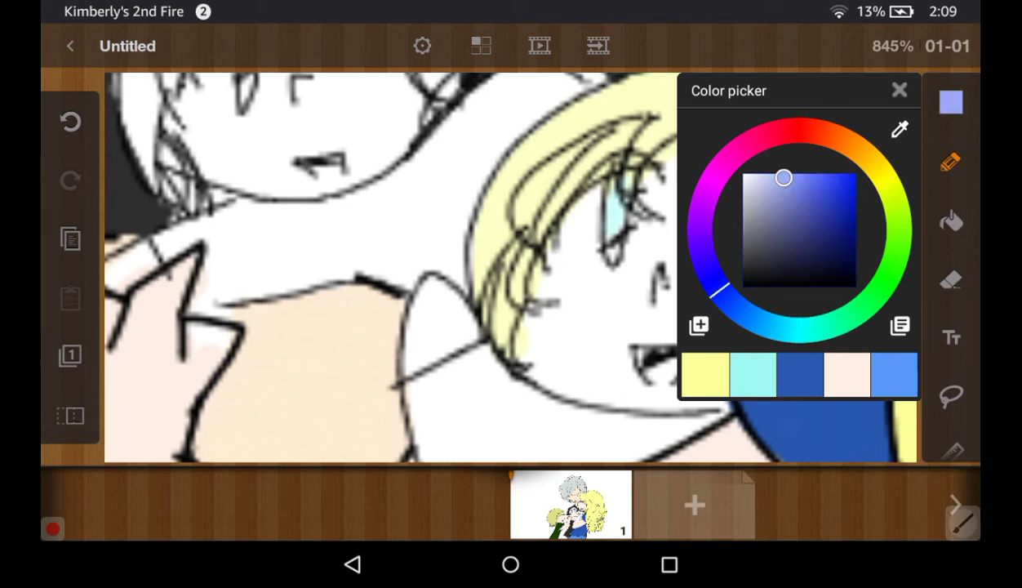
left_click(735, 307)
left_click(806, 188)
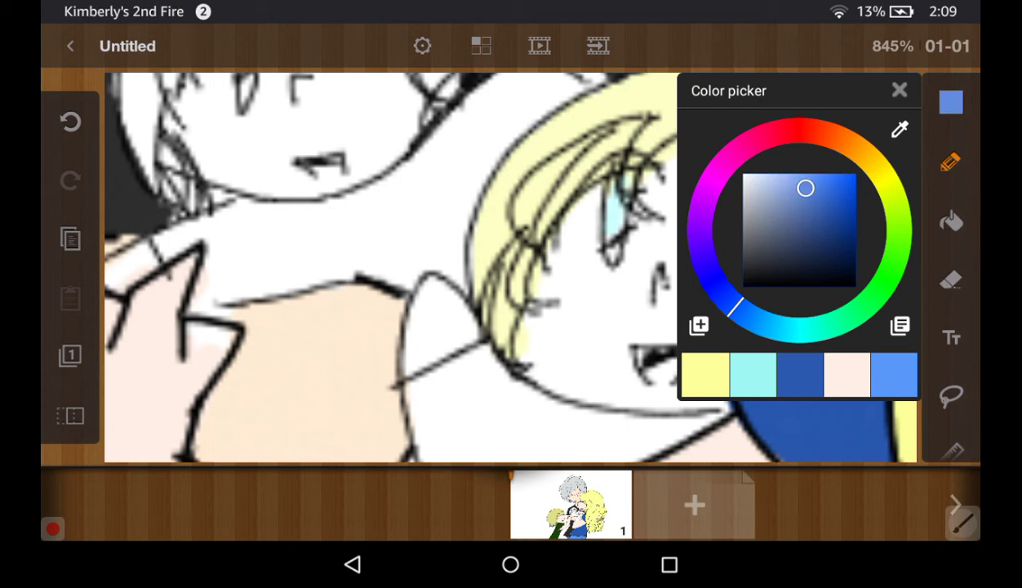
left_click(788, 239)
left_click(773, 201)
left_click(755, 237)
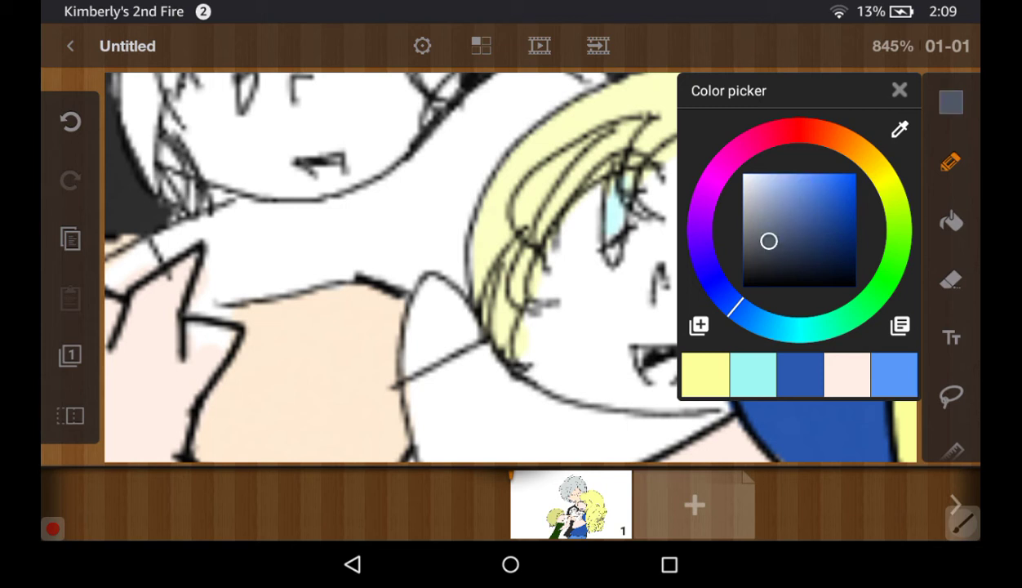
left_click(775, 193)
left_click(788, 177)
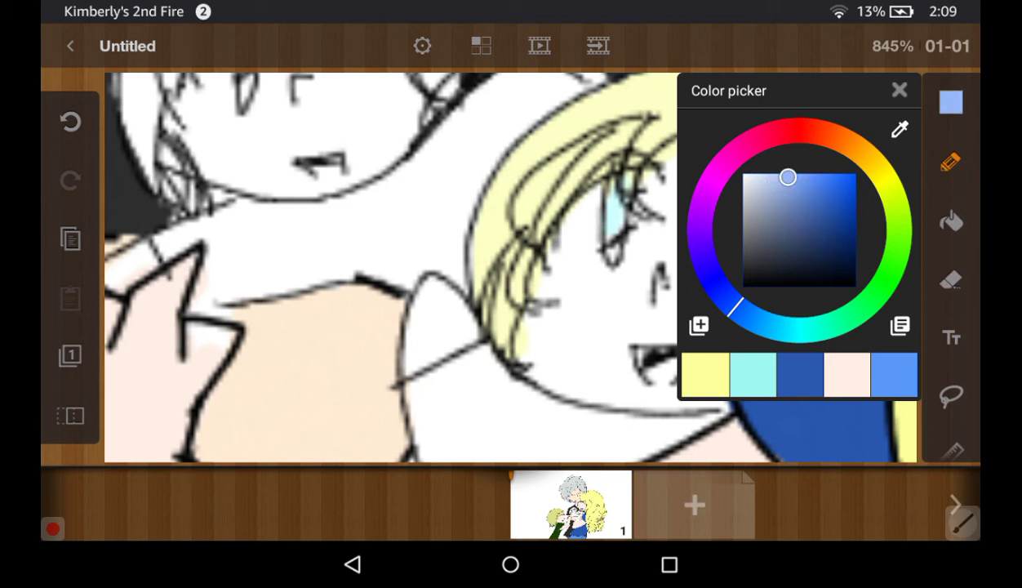
left_click(899, 90)
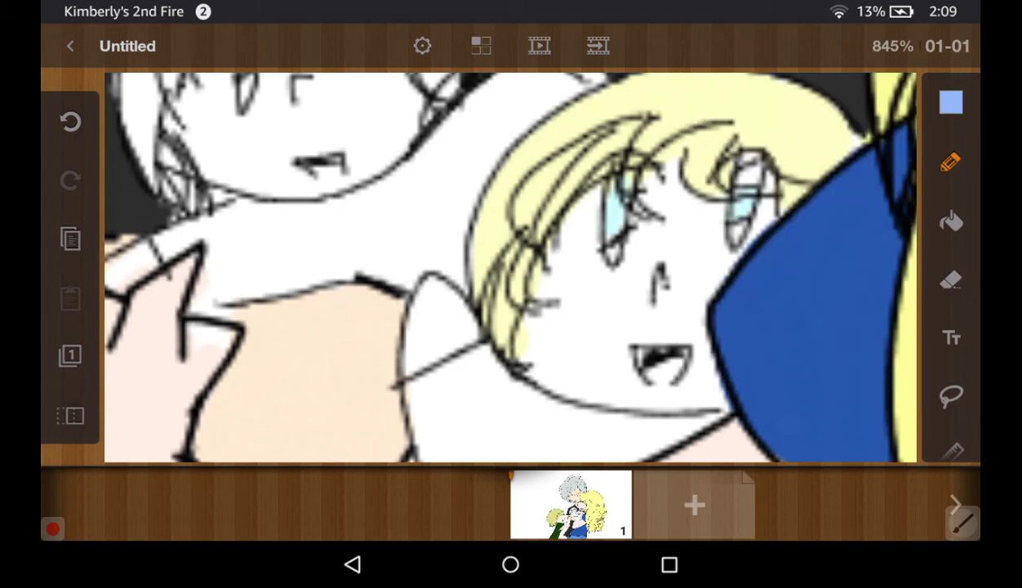
Try painting the collar blue with a thick brush, then undo both strokes
scroll(510, 270, "up", 2)
left_click_drag(511, 270, 543, 206)
left_click_drag(533, 288, 567, 314)
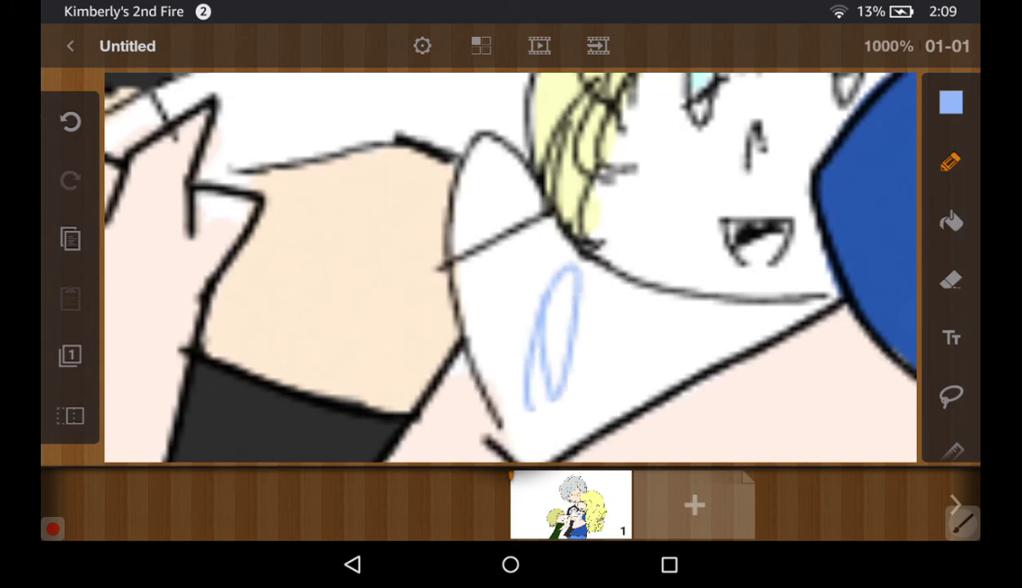
left_click(950, 161)
left_click_drag(729, 327, 758, 327)
left_click(899, 149)
left_click_drag(531, 270, 538, 392)
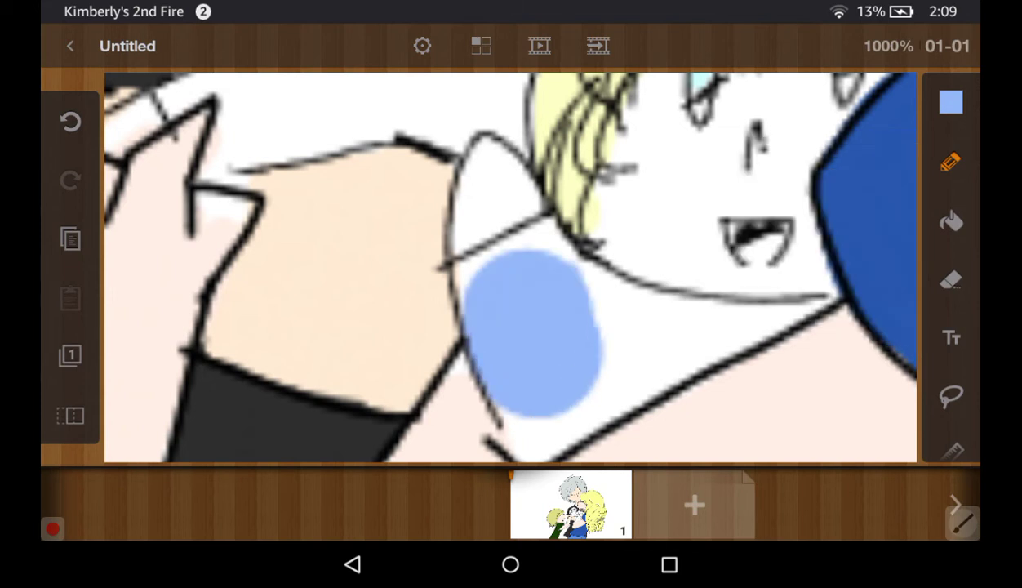
left_click_drag(588, 270, 645, 384)
left_click(70, 120)
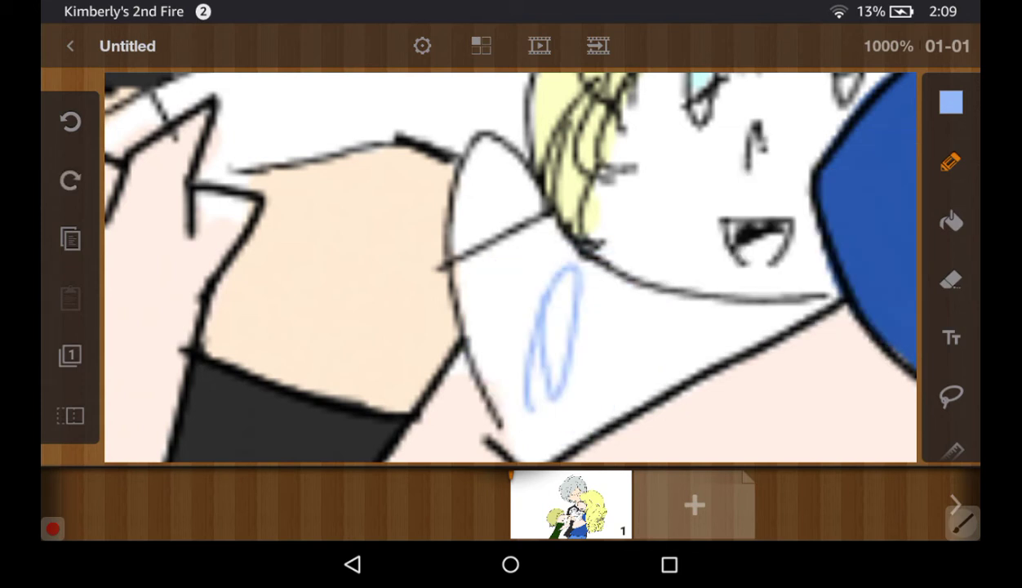
left_click(71, 121)
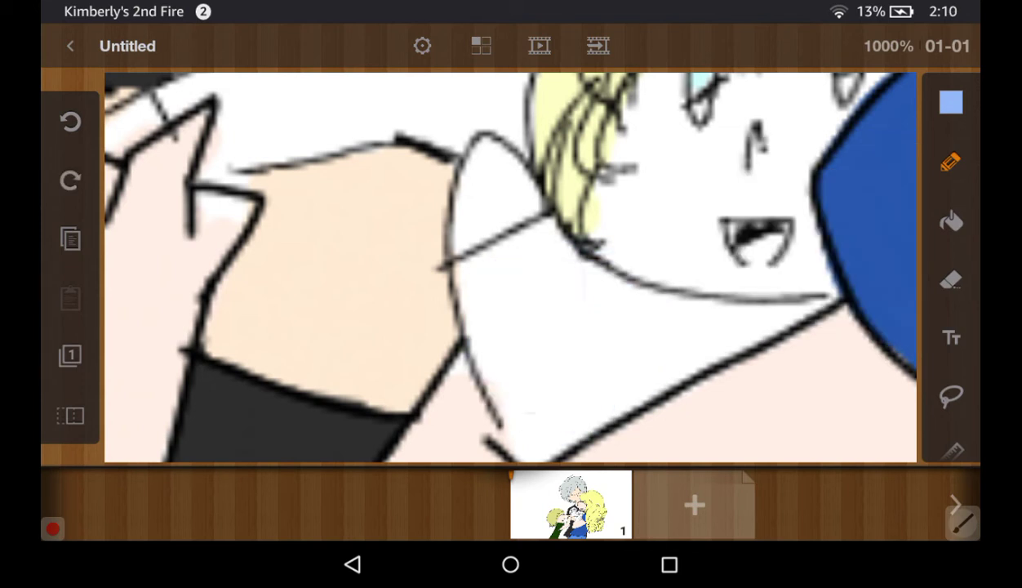
Switch to the middle Layer 3 and set a small brush size
left_click(71, 355)
left_click(195, 257)
left_click(322, 160)
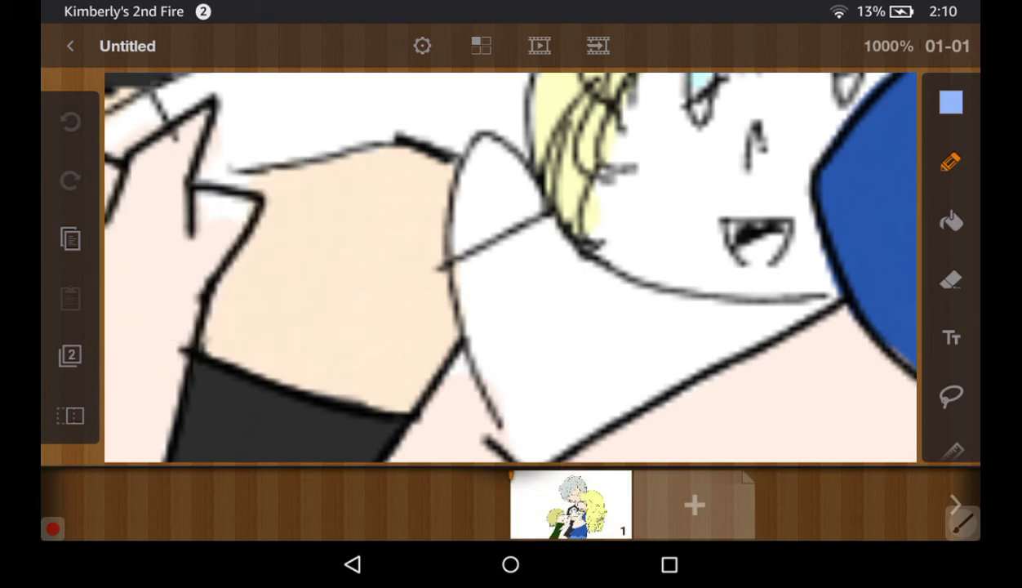
left_click(951, 162)
left_click_drag(755, 327, 733, 327)
left_click(899, 149)
Paint the girl's collar solid light blue, covering the white specks
mouse_move(571, 322)
left_mouse_down()
mouse_move(641, 335)
mouse_move(555, 412)
mouse_move(694, 335)
mouse_move(809, 298)
mouse_move(571, 331)
mouse_move(535, 303)
mouse_move(564, 257)
mouse_move(527, 241)
mouse_move(507, 282)
mouse_move(538, 220)
mouse_move(474, 261)
mouse_move(457, 286)
mouse_move(514, 433)
mouse_move(490, 367)
left_mouse_up()
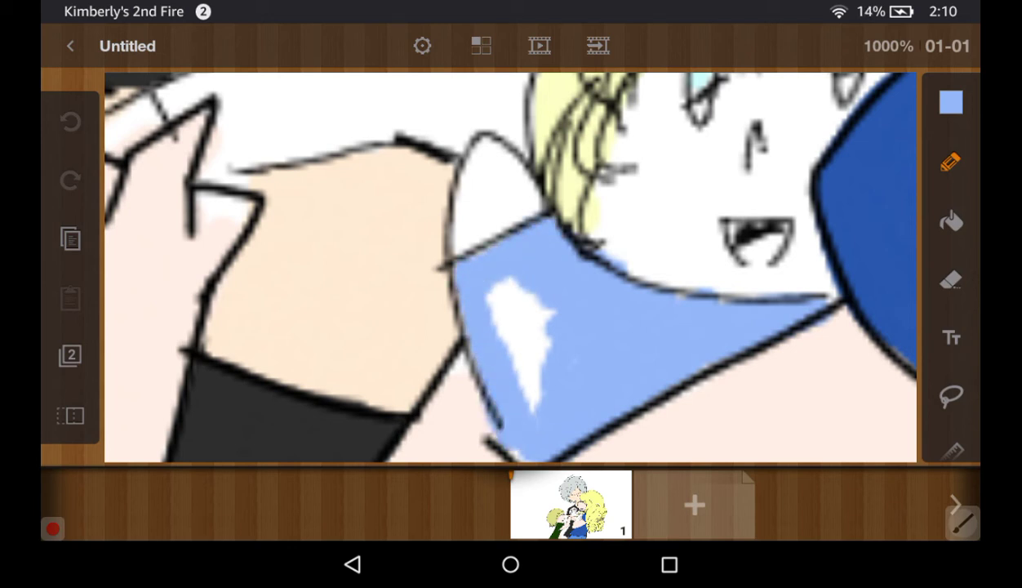
left_click_drag(502, 282, 531, 400)
left_click_drag(523, 298, 525, 355)
left_click_drag(494, 314, 480, 278)
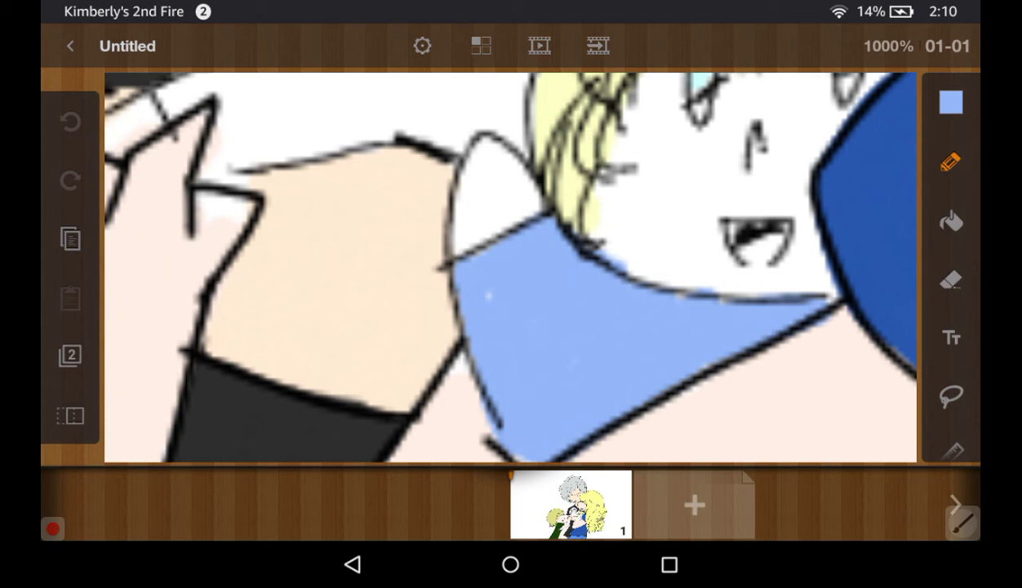
left_click(478, 290)
Pick a pale peach skin colour from the palette
scroll(781, 139, "down", 5)
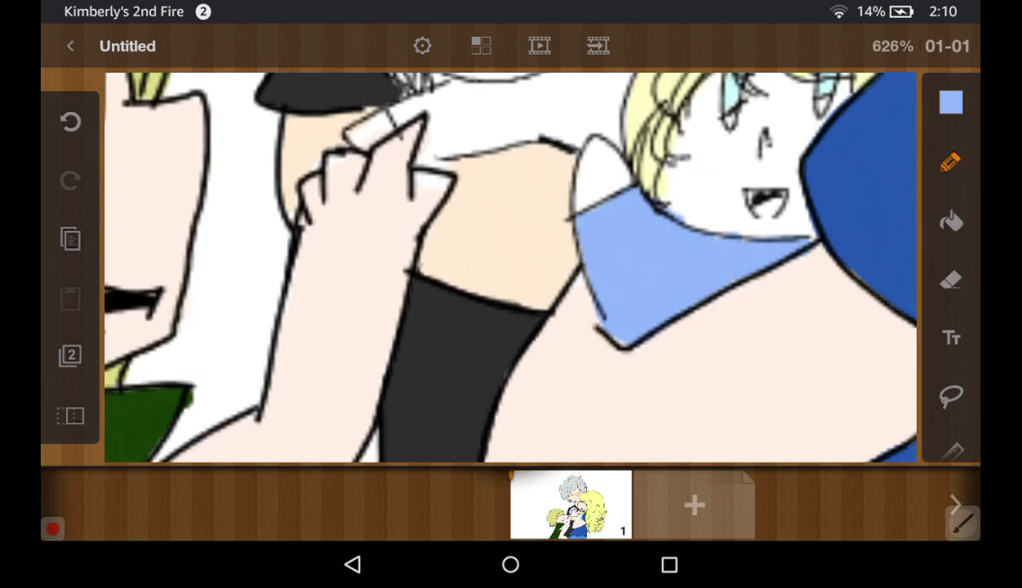
scroll(781, 139, "down", 3)
scroll(735, 139, "up", 1)
scroll(735, 139, "up", 5)
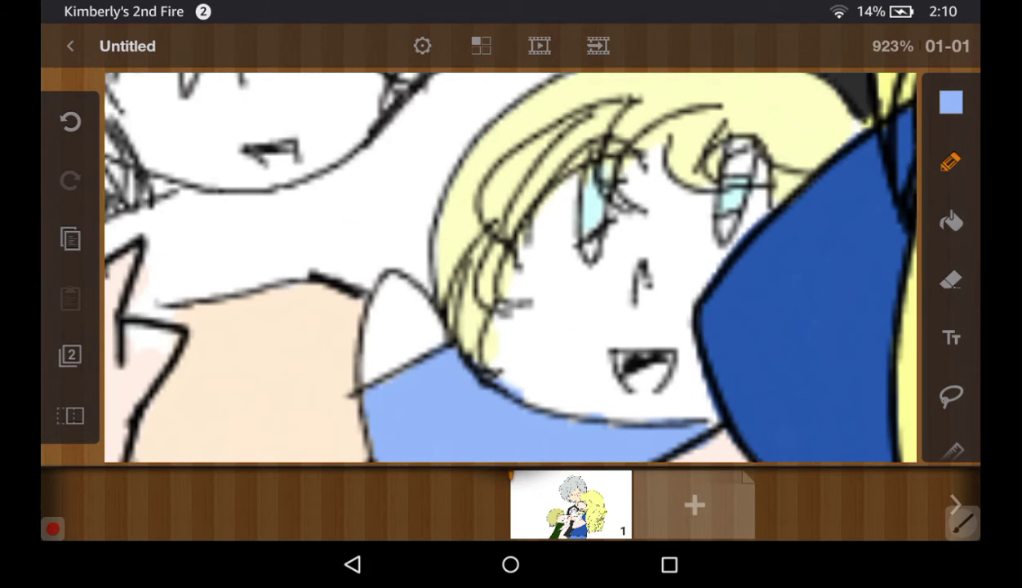
left_click(951, 102)
left_click(847, 374)
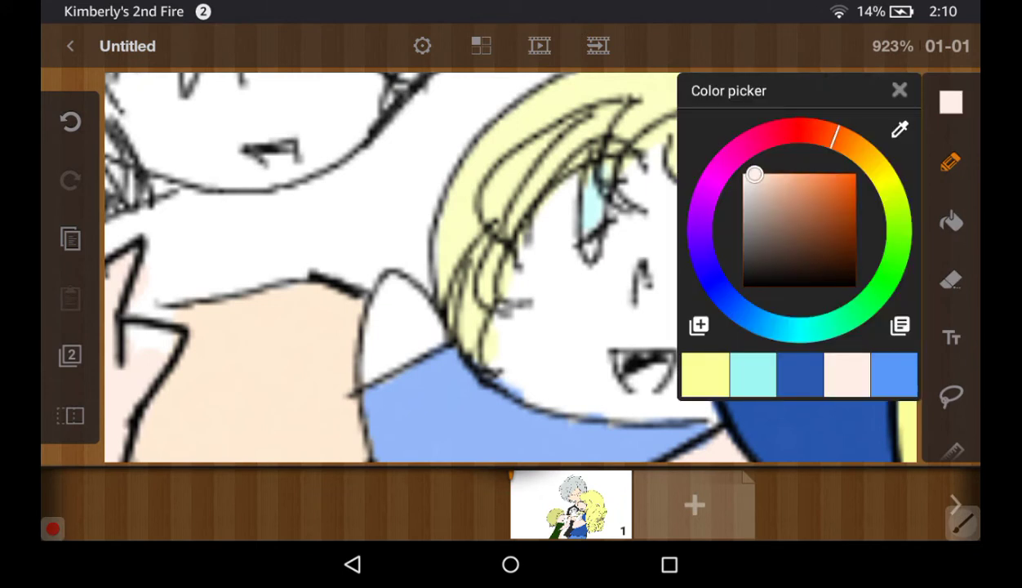
left_click_drag(755, 175, 748, 174)
left_click(899, 90)
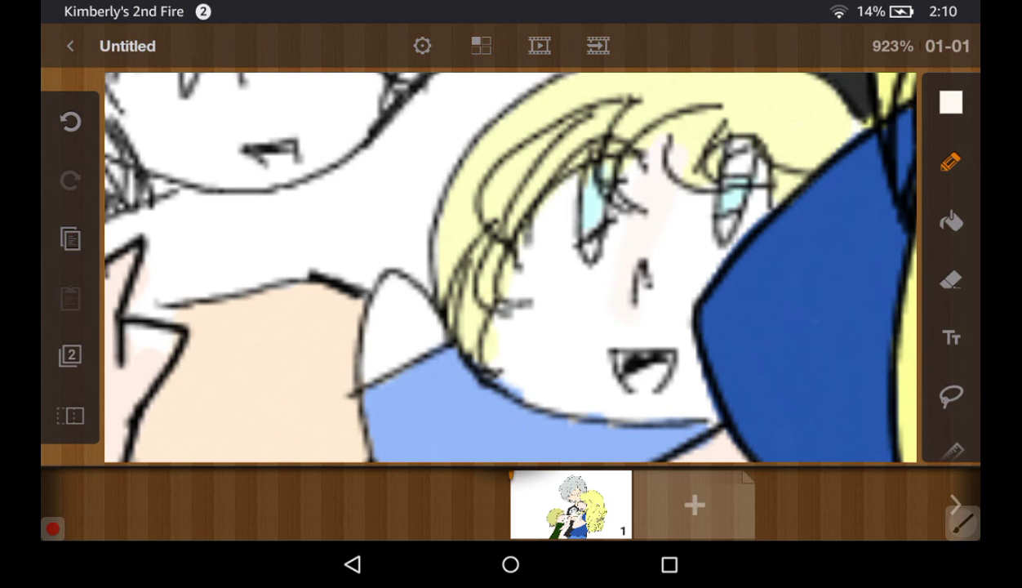
Enlarge the brush, paint peach along the face edge, then undo it
left_click(950, 161)
left_click_drag(733, 326, 775, 326)
left_click(899, 148)
mouse_move(743, 212)
left_mouse_down()
mouse_move(686, 359)
mouse_move(731, 309)
left_mouse_up()
left_click(70, 121)
Switch to Layer 2, undo the last stroke and reduce the brush size
left_click(70, 355)
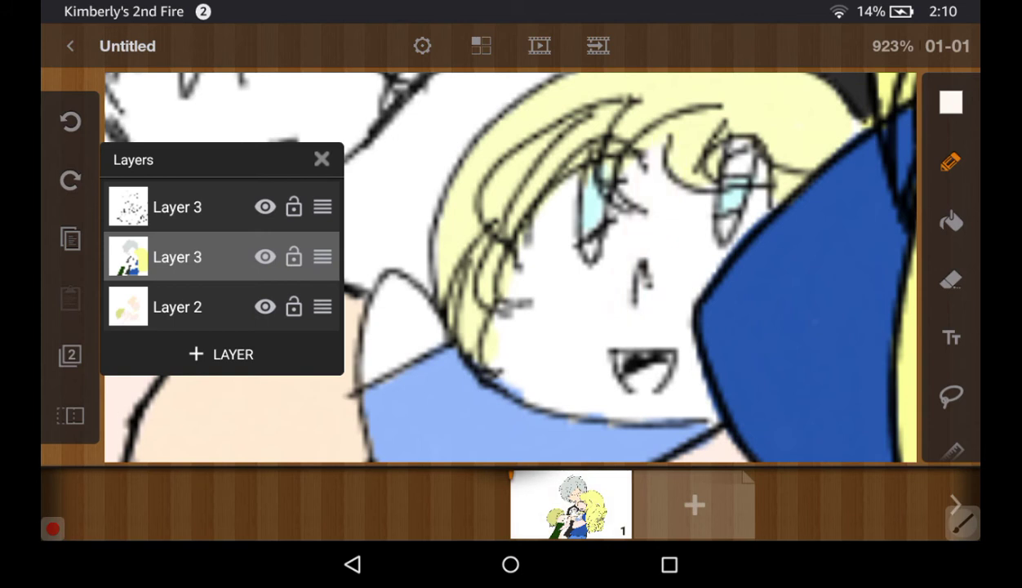
left_click(177, 307)
left_click(322, 159)
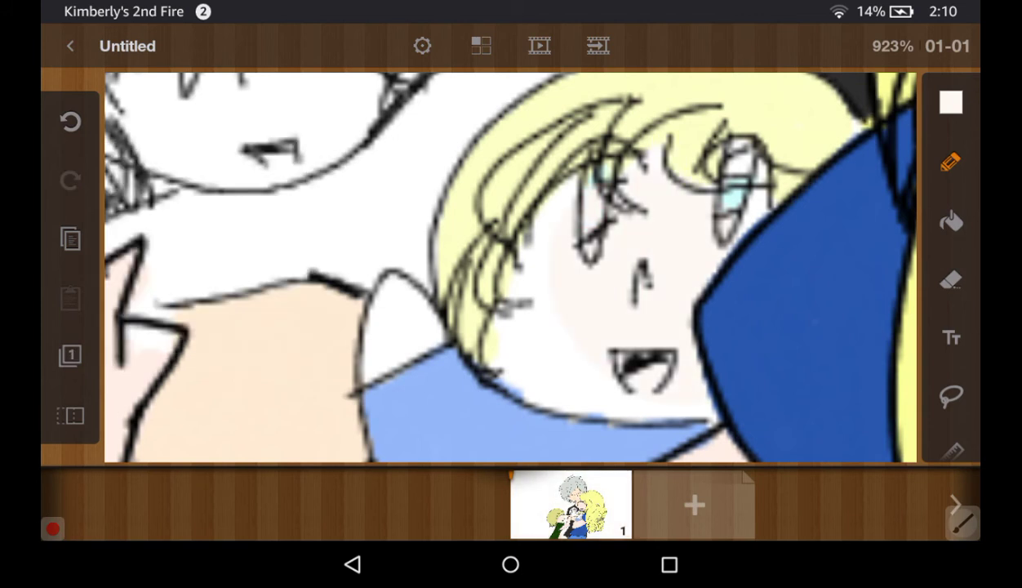
left_click(71, 121)
left_click(951, 161)
left_click_drag(776, 327, 740, 327)
left_click(899, 148)
Use undo and redo to restore the blue eye fill and the larger cheek blush
left_click(70, 180)
left_click(71, 180)
scroll(510, 267, "down", 2)
scroll(510, 267, "down", 3)
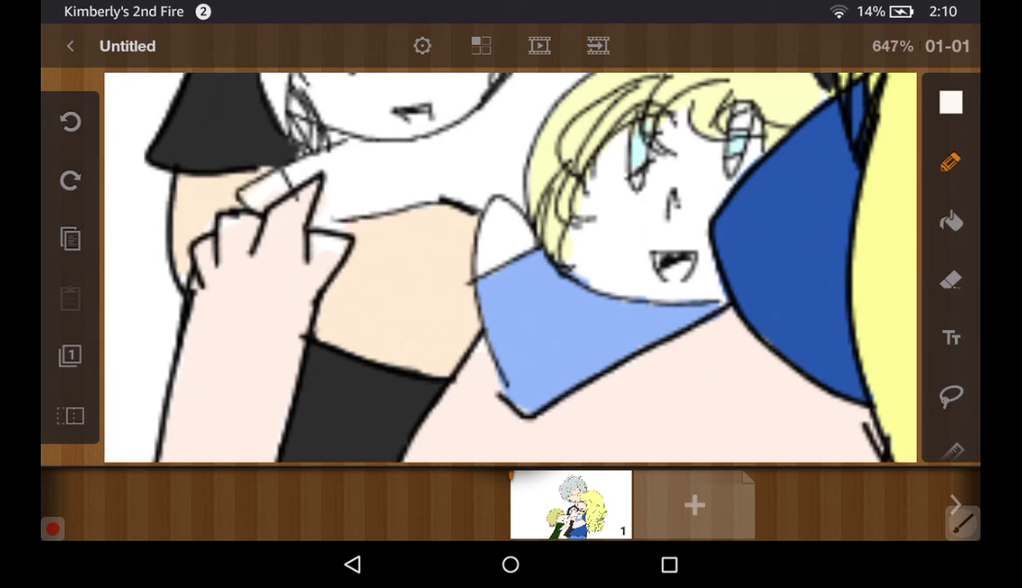
left_click(70, 120)
scroll(510, 267, "down", 1)
scroll(510, 267, "down", 2)
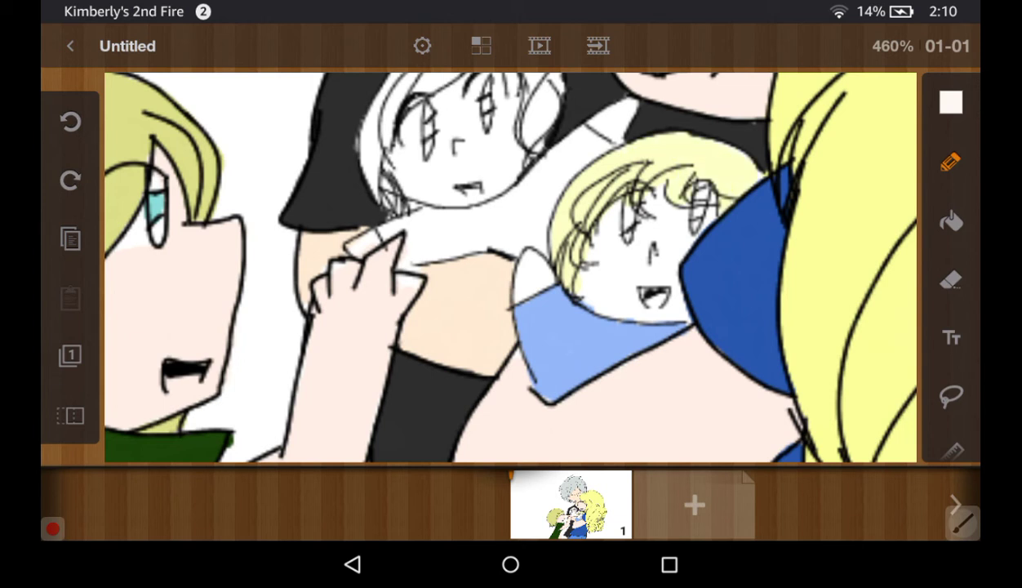
left_click(70, 180)
scroll(758, 261, "up", 5)
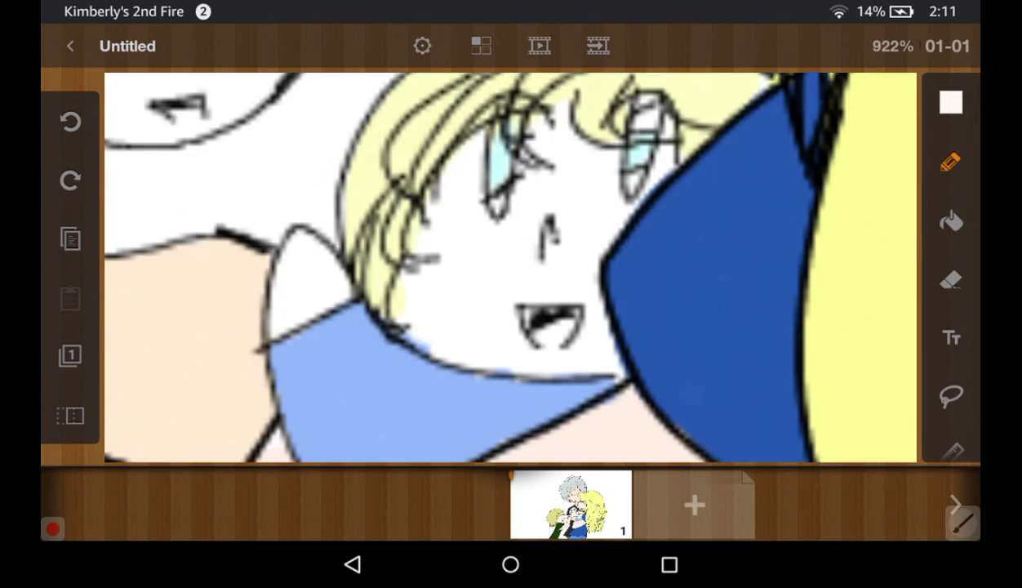
left_click(71, 180)
Make the brush slightly larger and fine-tune the pale pink skin shade
left_click(950, 162)
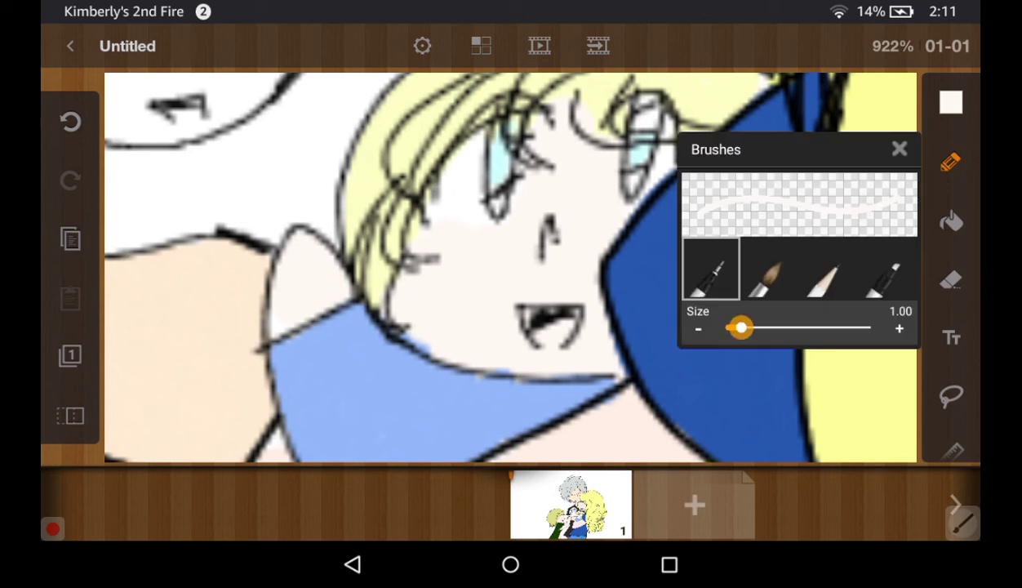
left_click_drag(740, 327, 745, 328)
left_click(952, 102)
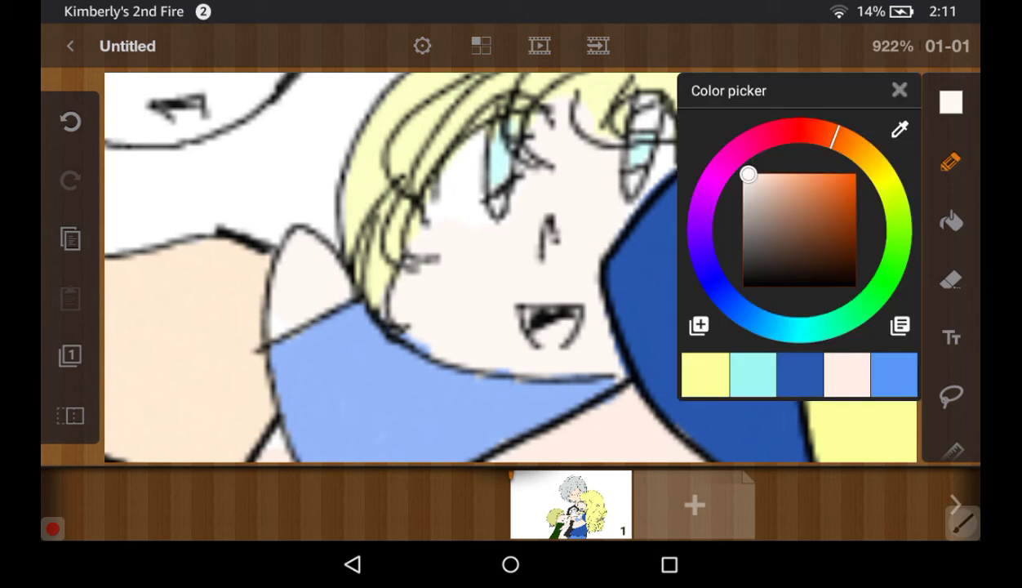
left_click_drag(748, 174, 753, 176)
left_click(899, 90)
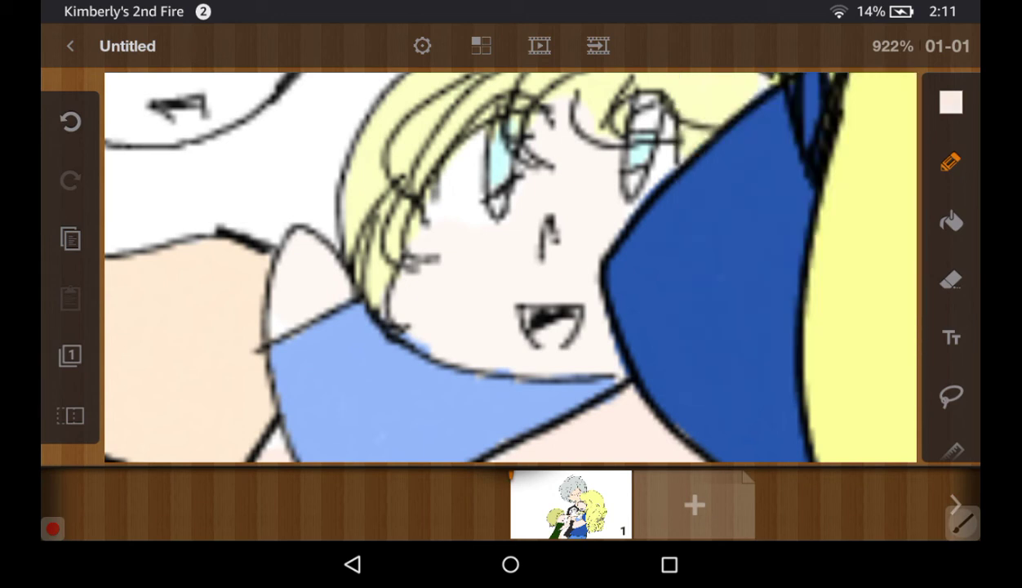
Paint pink skin over the toddler's cheeks, lower face, mouth and ear area
left_click_drag(572, 175, 514, 257)
left_click_drag(580, 98, 539, 168)
mouse_move(588, 196)
left_mouse_down()
mouse_move(539, 294)
mouse_move(506, 284)
left_mouse_up()
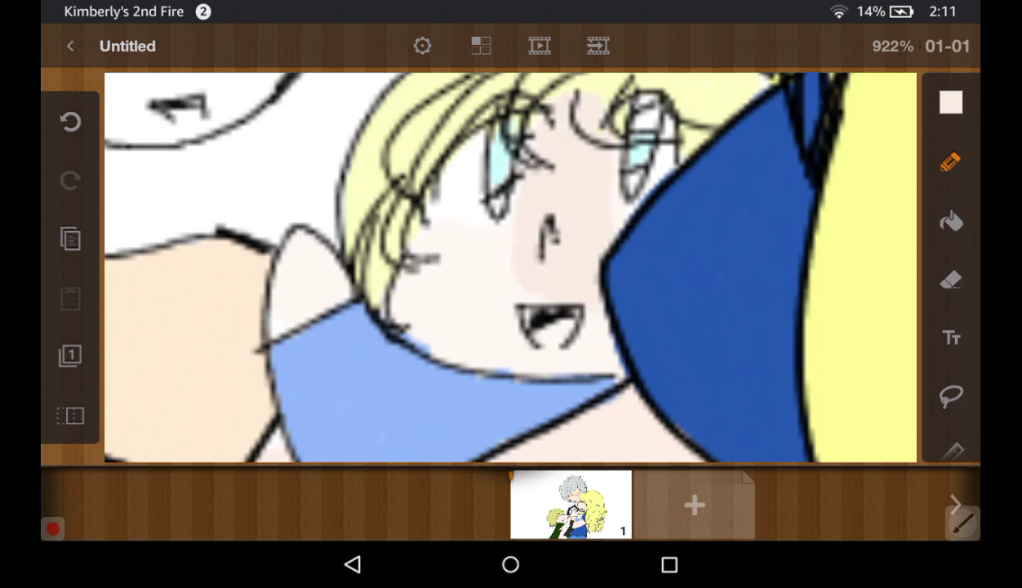
mouse_move(506, 220)
left_mouse_down()
mouse_move(400, 286)
mouse_move(453, 330)
left_mouse_up()
mouse_move(424, 294)
left_mouse_down()
mouse_move(506, 351)
mouse_move(596, 319)
left_mouse_up()
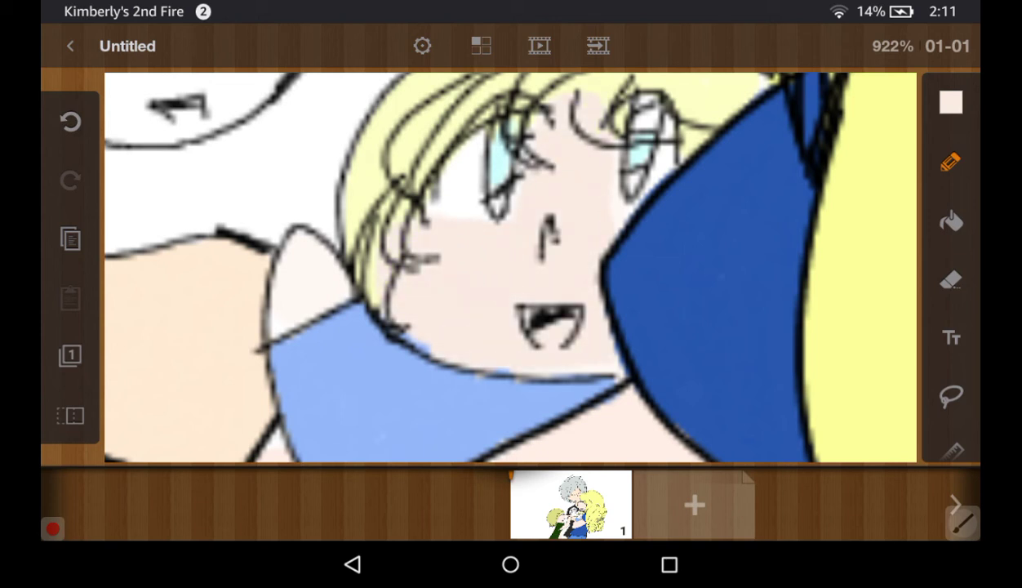
left_click_drag(526, 366, 604, 361)
mouse_move(281, 245)
left_mouse_down()
mouse_move(335, 307)
mouse_move(327, 225)
left_mouse_up()
left_click_drag(298, 290, 265, 328)
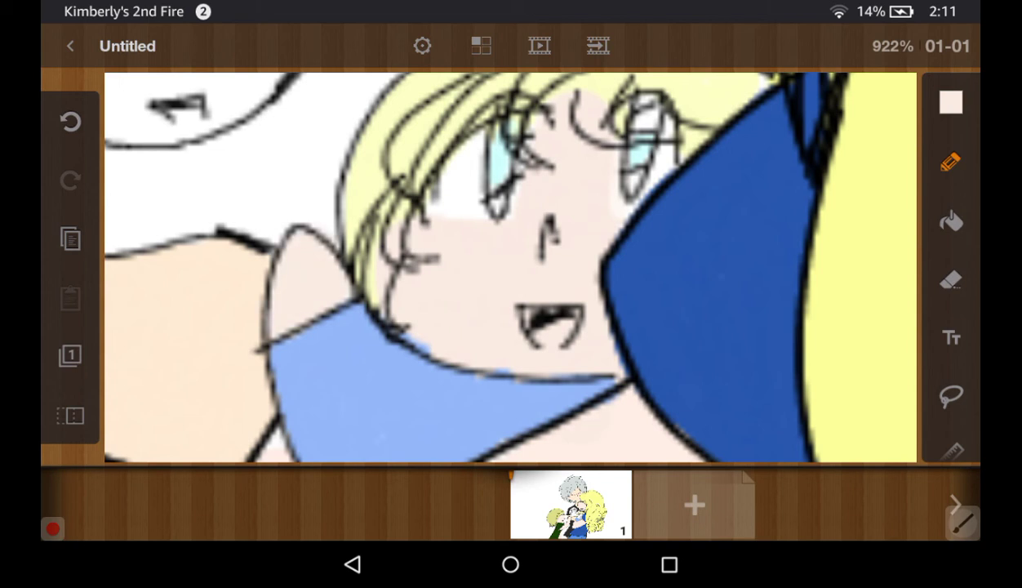
Paint pink skin between the baby's eyes, redoing one stray stroke
scroll(510, 267, "down", 5)
scroll(510, 267, "down", 4)
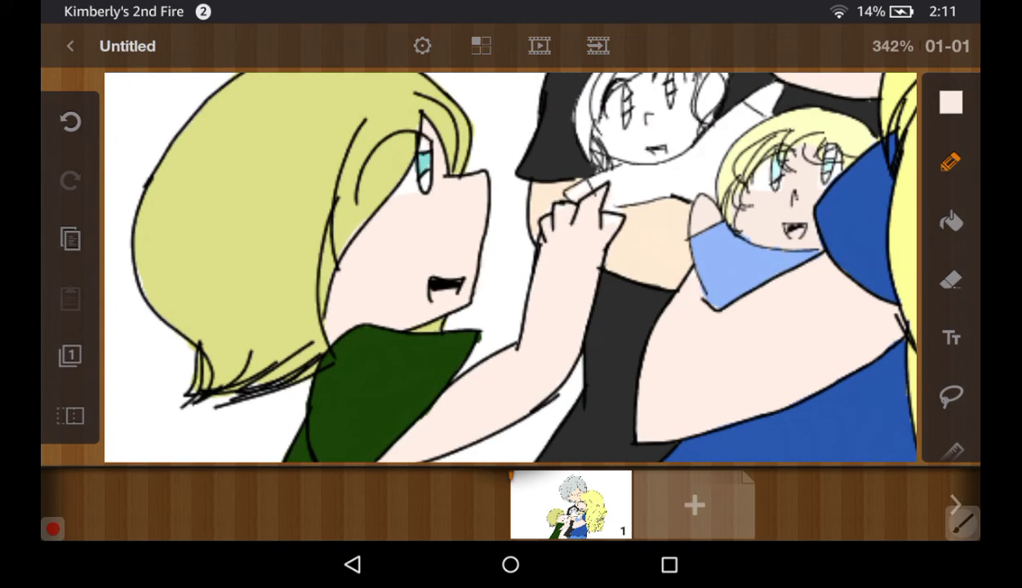
scroll(510, 267, "down", 1)
scroll(616, 229, "up", 3)
scroll(559, 239, "up", 2)
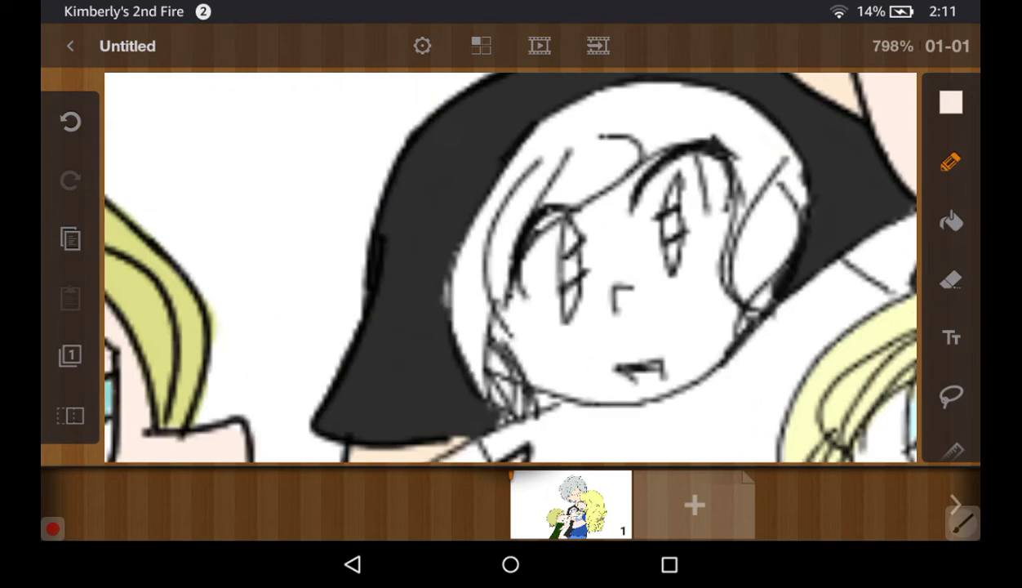
left_click_drag(600, 188, 625, 290)
left_click(70, 121)
left_click_drag(596, 205, 608, 323)
Fill the baby's cheeks, lower face and mouth with skin tone, undoing a forehead stroke
left_click_drag(628, 277, 686, 323)
left_click_drag(710, 273, 682, 326)
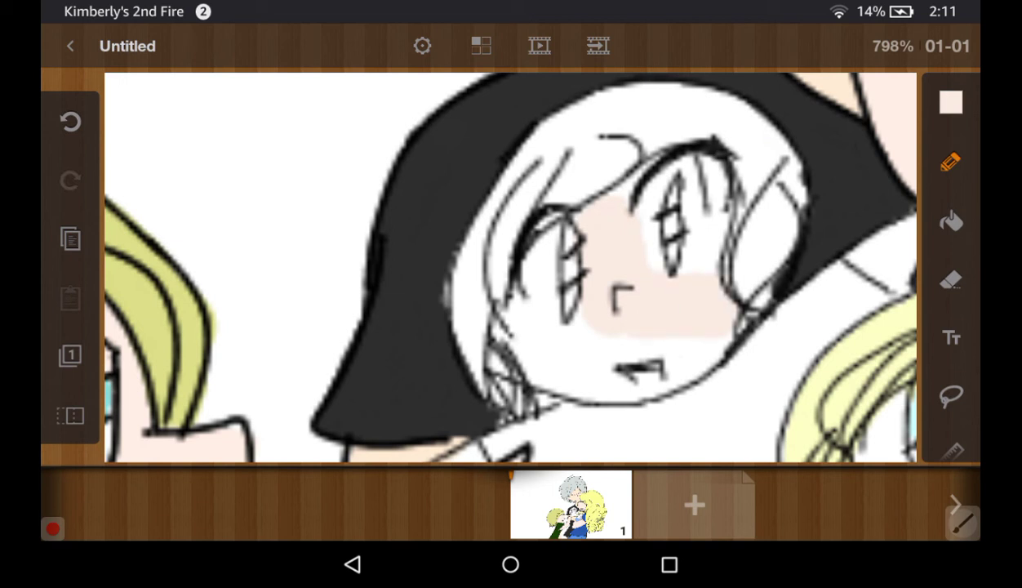
left_click_drag(666, 262, 702, 265)
mouse_move(641, 331)
left_mouse_down()
mouse_move(588, 343)
mouse_move(551, 367)
left_mouse_up()
mouse_move(580, 327)
left_mouse_down()
mouse_move(502, 376)
mouse_move(629, 351)
left_mouse_up()
left_click_drag(608, 388, 727, 314)
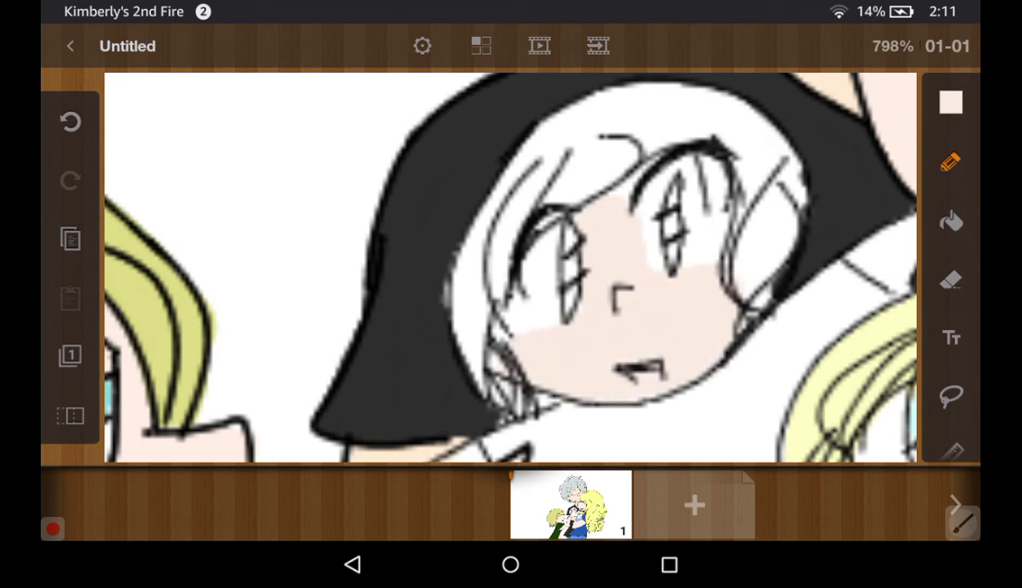
left_click_drag(584, 196, 629, 173)
left_click(70, 121)
left_click(951, 102)
Pick green and shrink the brush to size 0.10
scroll(798, 245, "down", 5)
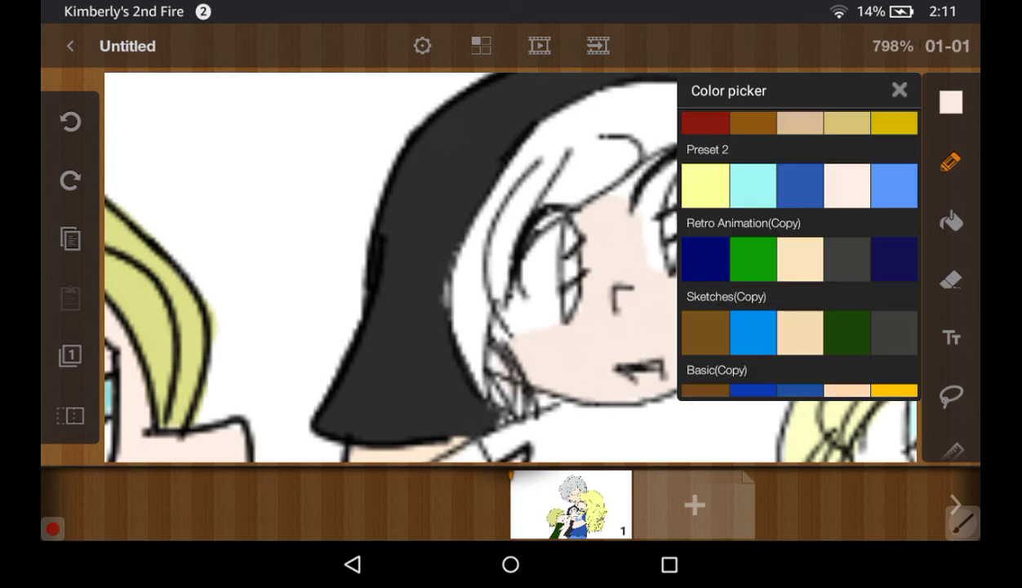
scroll(799, 253, "up", 2)
scroll(799, 253, "down", 4)
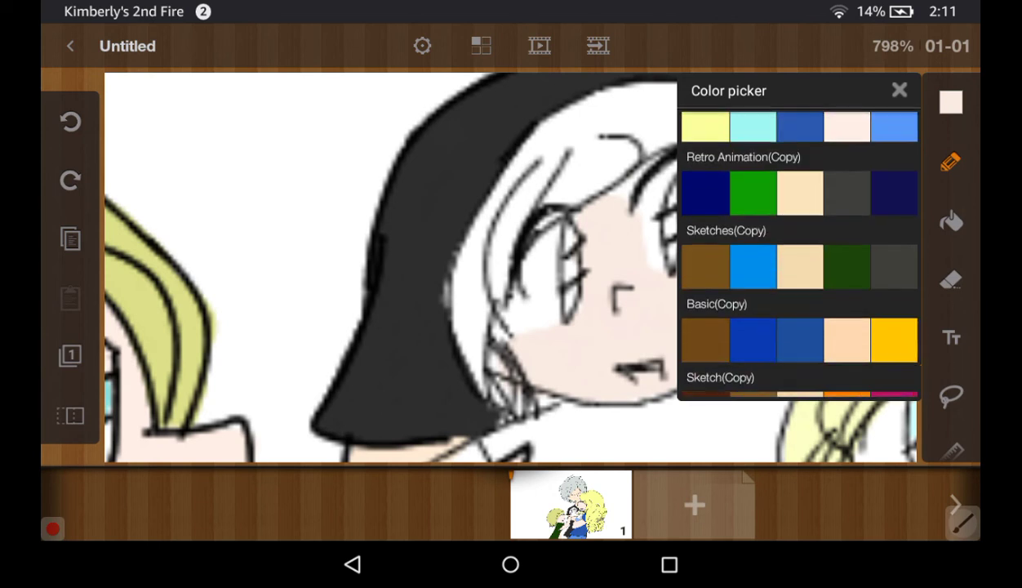
scroll(799, 253, "down", 3)
scroll(798, 244, "up", 5)
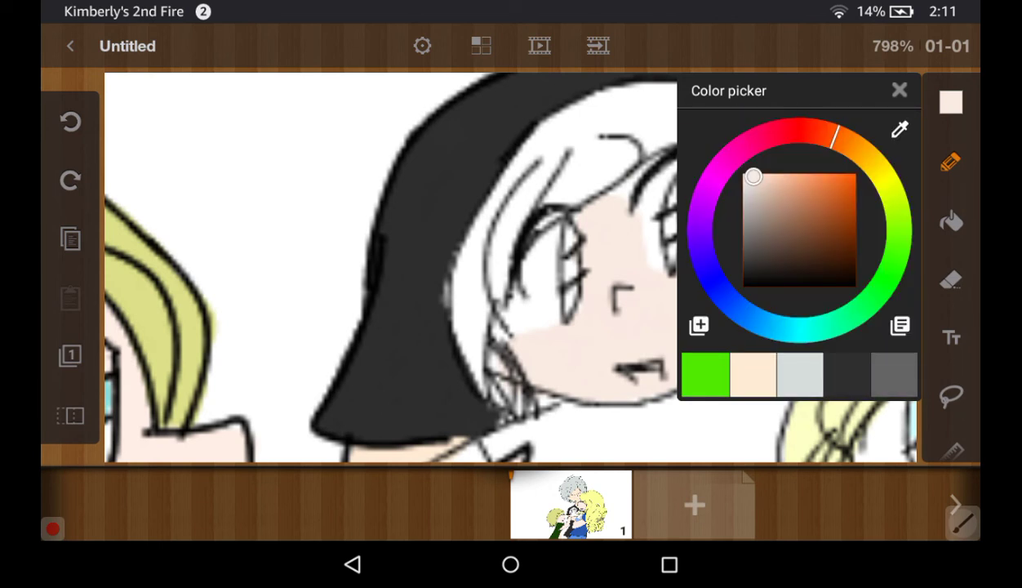
left_click(705, 374)
left_click(899, 90)
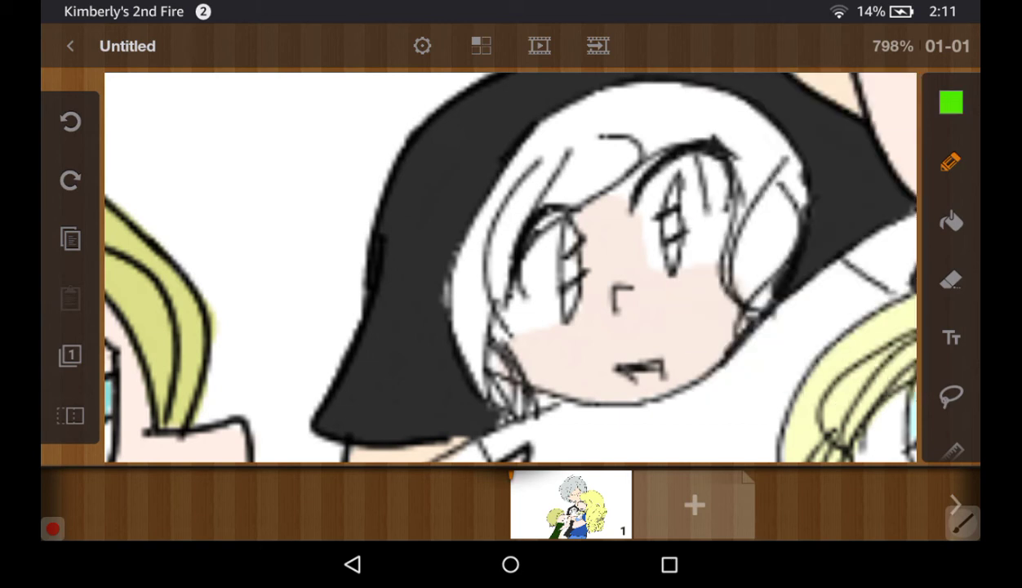
left_click(950, 162)
left_click_drag(742, 327, 727, 327)
left_click(899, 148)
Paint trial green strokes in both eyes, then undo them all
scroll(510, 267, "up", 2)
mouse_move(675, 217)
left_mouse_down()
mouse_move(671, 246)
mouse_move(678, 240)
left_mouse_up()
left_click_drag(536, 266, 535, 305)
left_click_drag(543, 264, 544, 292)
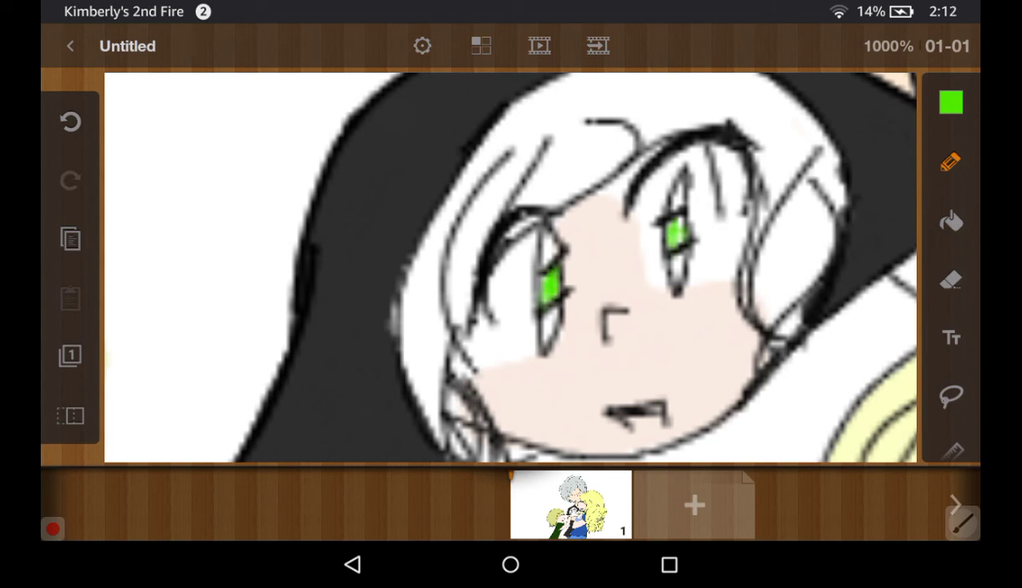
scroll(510, 267, "down", 2)
scroll(511, 267, "down", 3)
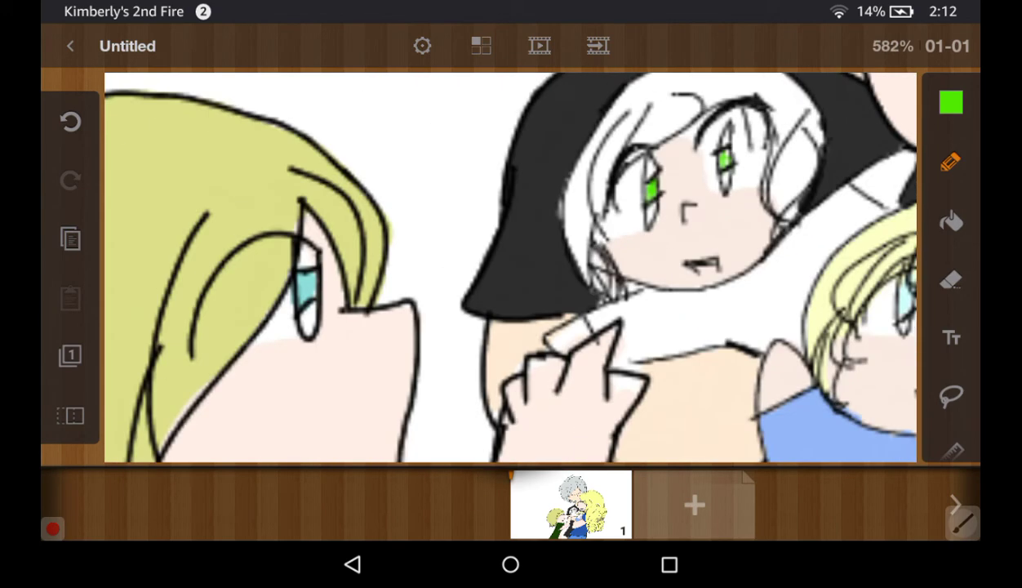
scroll(510, 267, "up", 3)
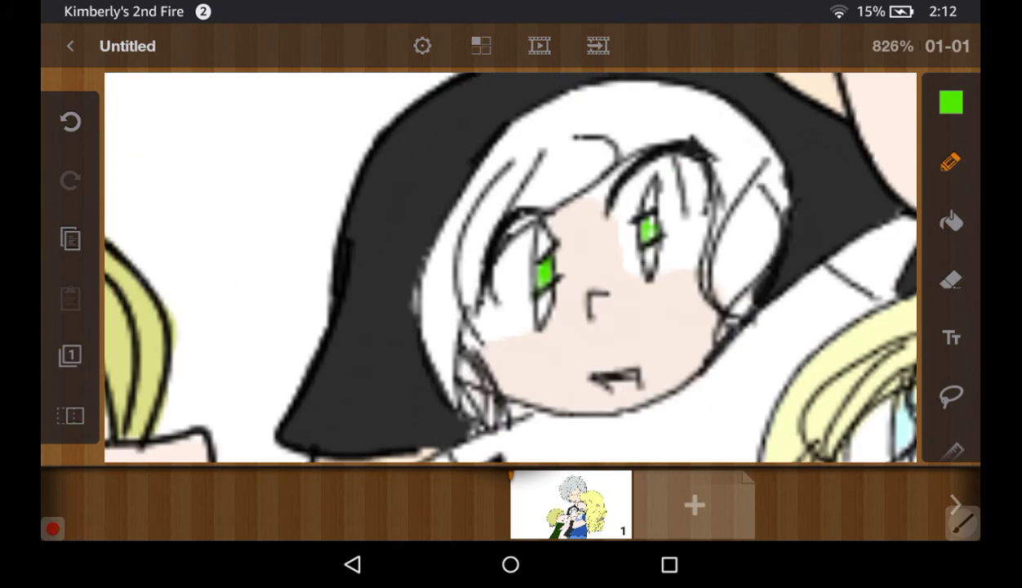
scroll(511, 266, "up", 2)
key("ctrl+z")
left_click_drag(495, 300, 492, 323)
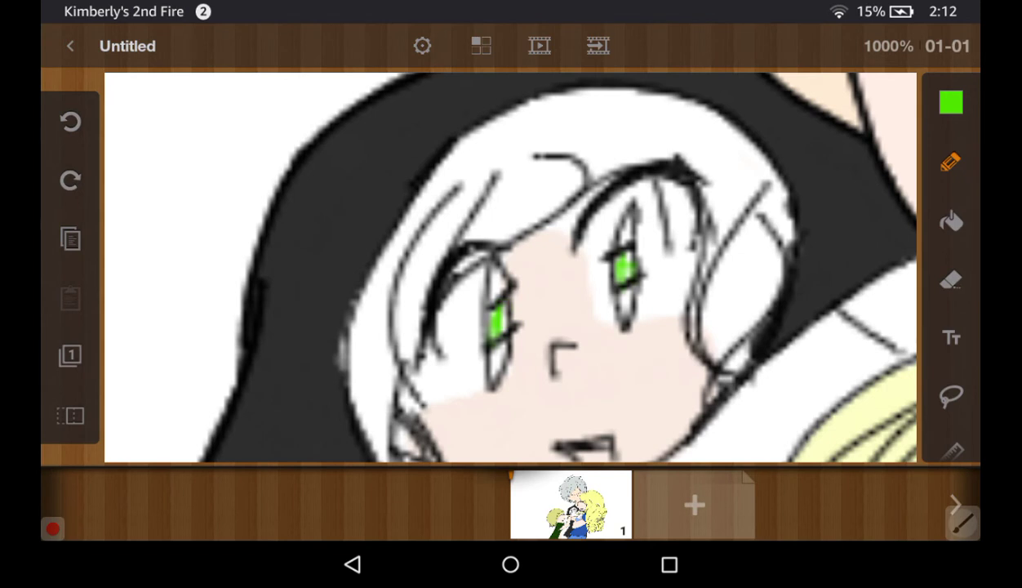
key("ctrl+z")
key("ctrl+z")
key("ctrl+z")
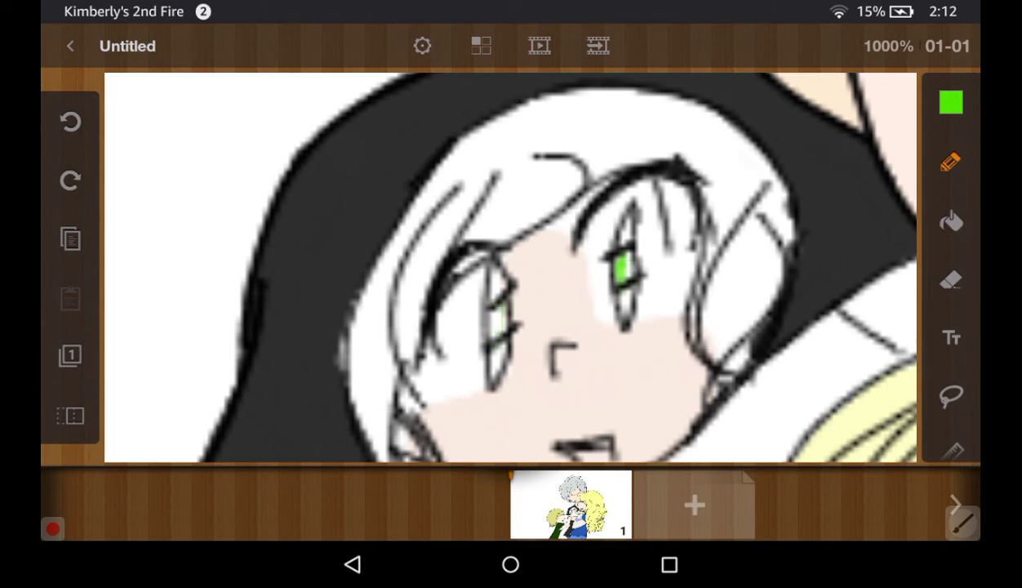
key("ctrl+z")
key("ctrl+z")
key("ctrl+z")
Retry the right eye with a paler green and a 0.70 brush, then undo it
left_click(950, 102)
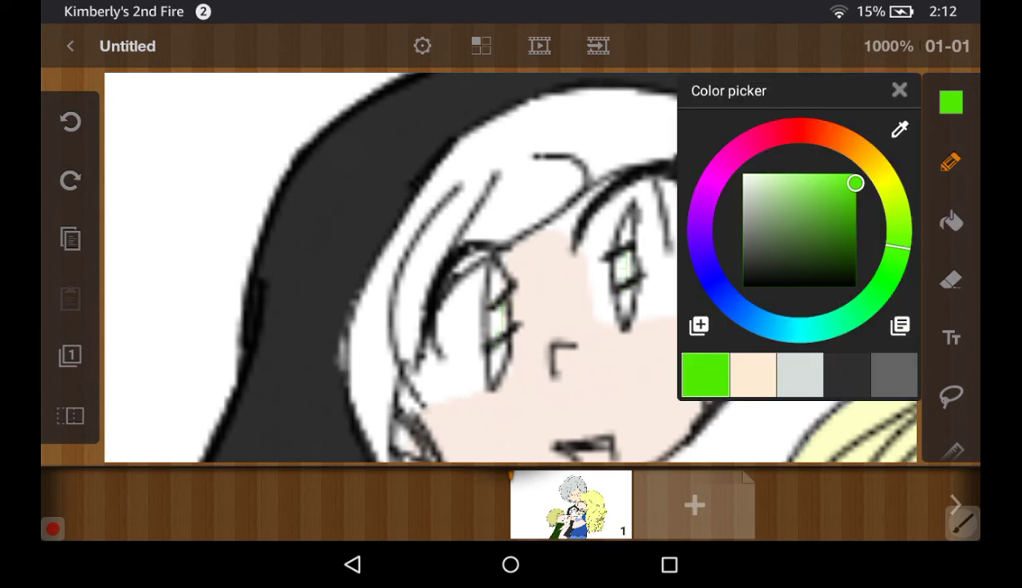
left_click(810, 177)
left_click(899, 90)
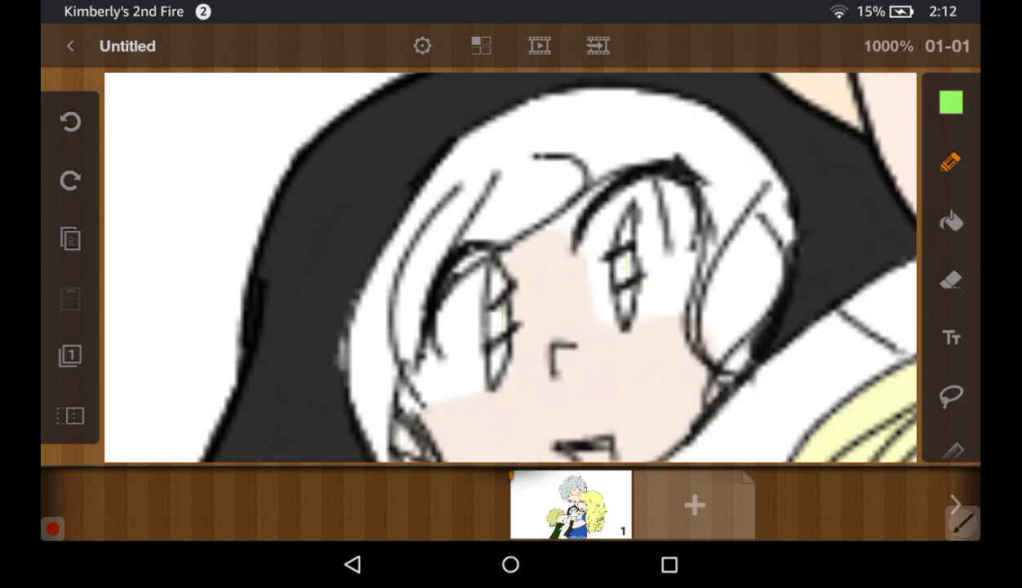
left_click_drag(606, 260, 625, 277)
left_click(950, 162)
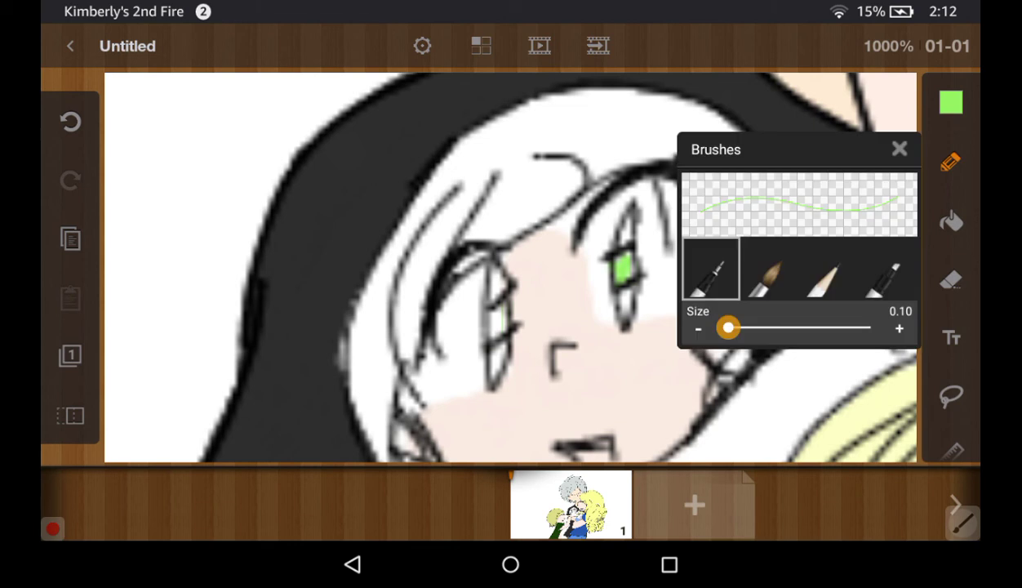
left_click_drag(729, 327, 734, 327)
left_click(899, 147)
mouse_move(609, 245)
left_mouse_down()
mouse_move(629, 273)
mouse_move(613, 285)
left_mouse_up()
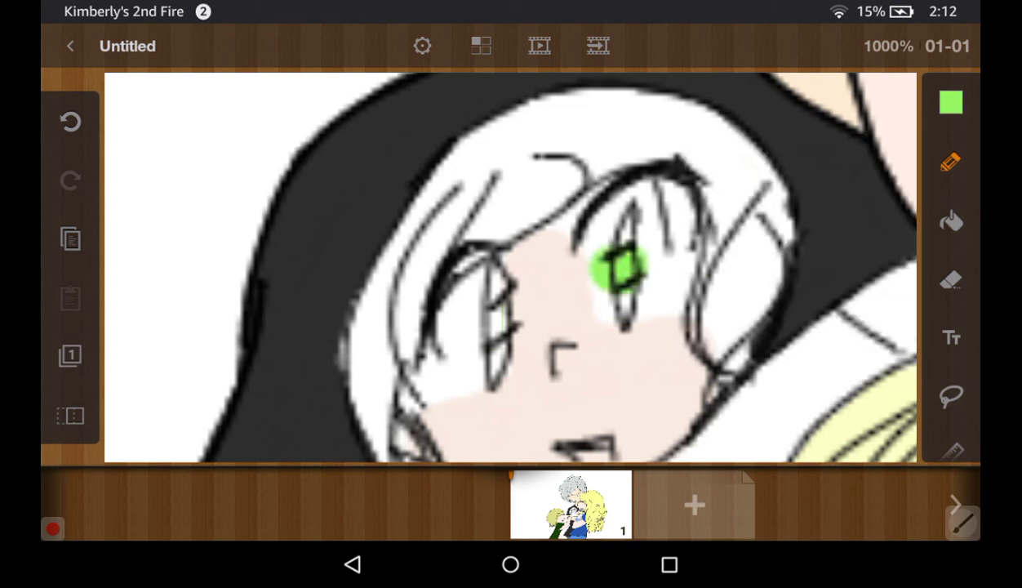
left_click(70, 121)
left_click(70, 122)
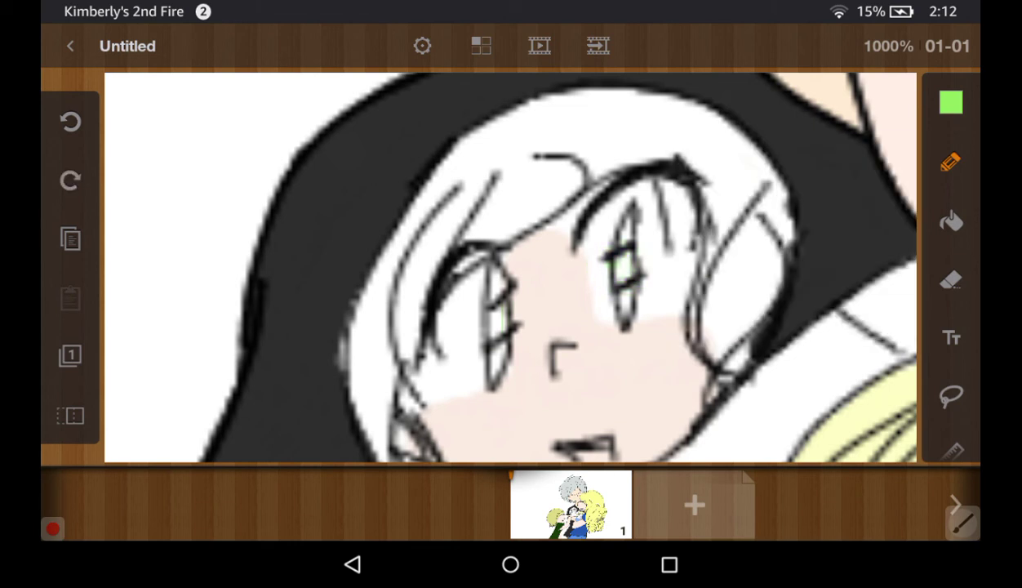
Test lighter and even paler greens on the right eye, undoing each stroke
left_click(950, 102)
left_click(798, 176)
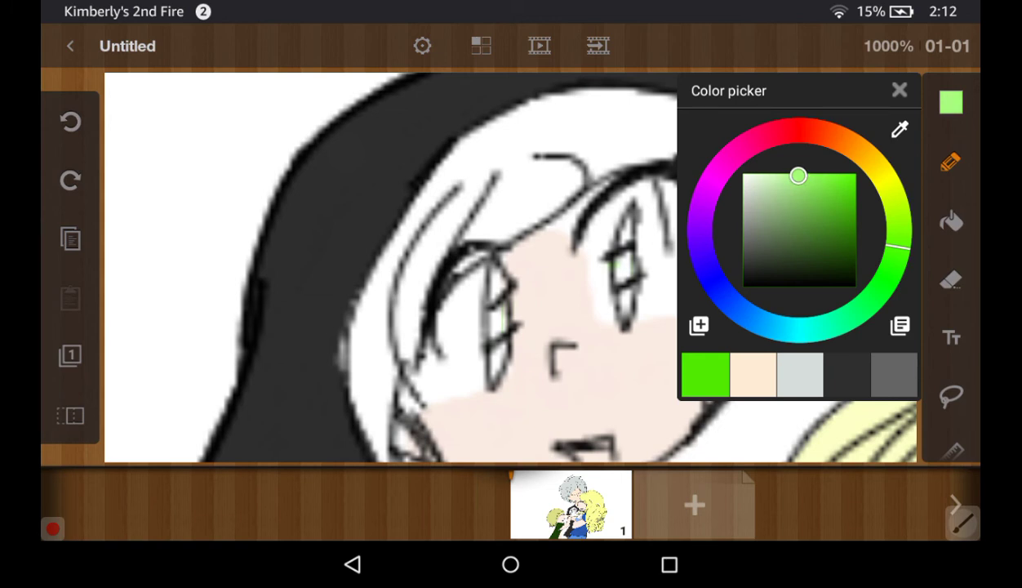
left_click(899, 90)
left_click_drag(608, 249, 629, 278)
left_click(70, 121)
left_click(950, 102)
left_click(777, 173)
left_click(899, 90)
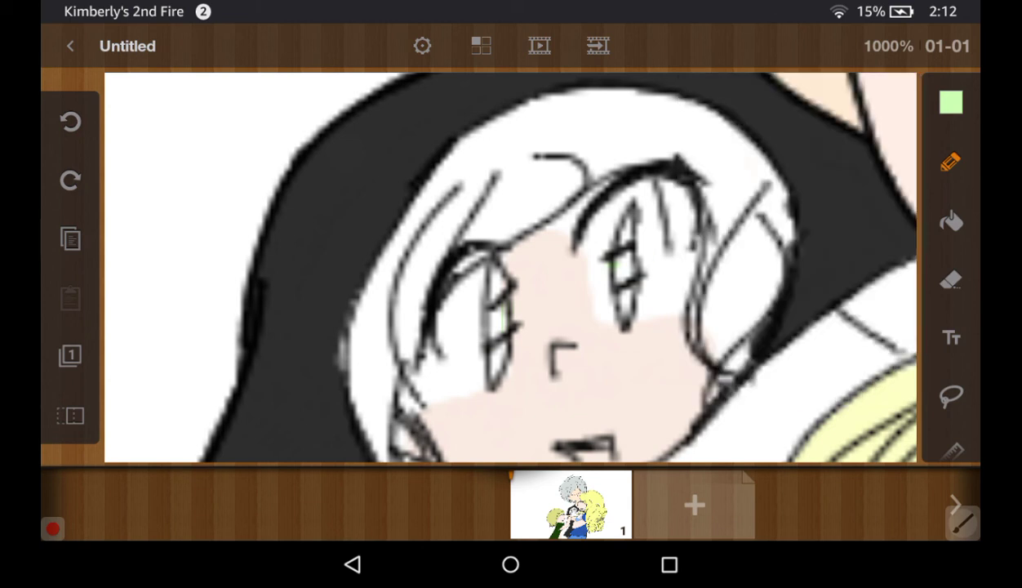
left_click_drag(611, 251, 633, 271)
left_click(70, 122)
Paint both eyes with a stronger green
left_click(951, 102)
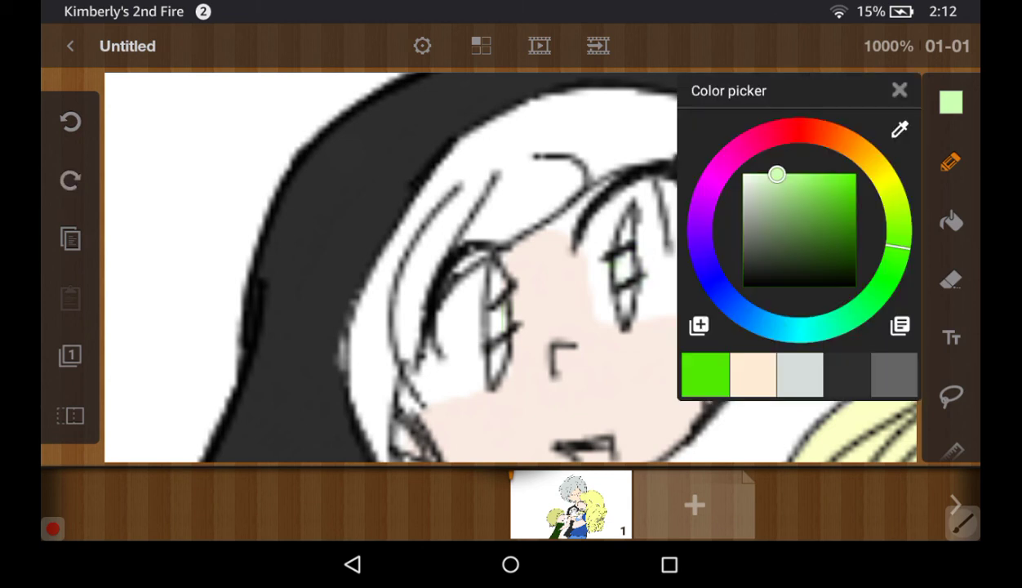
left_click(767, 170)
left_click(899, 90)
left_click_drag(610, 255, 637, 274)
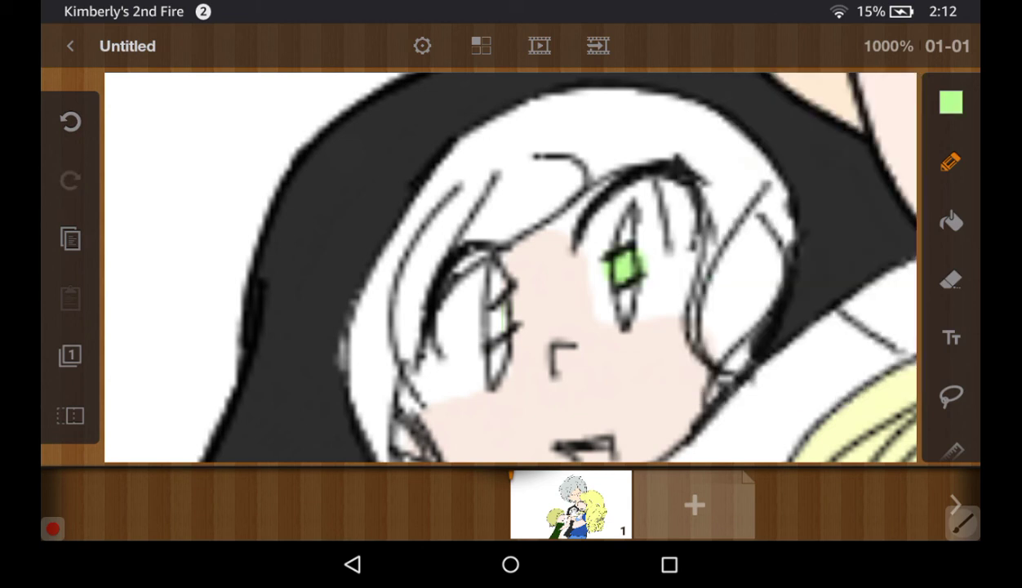
left_click_drag(484, 310, 513, 328)
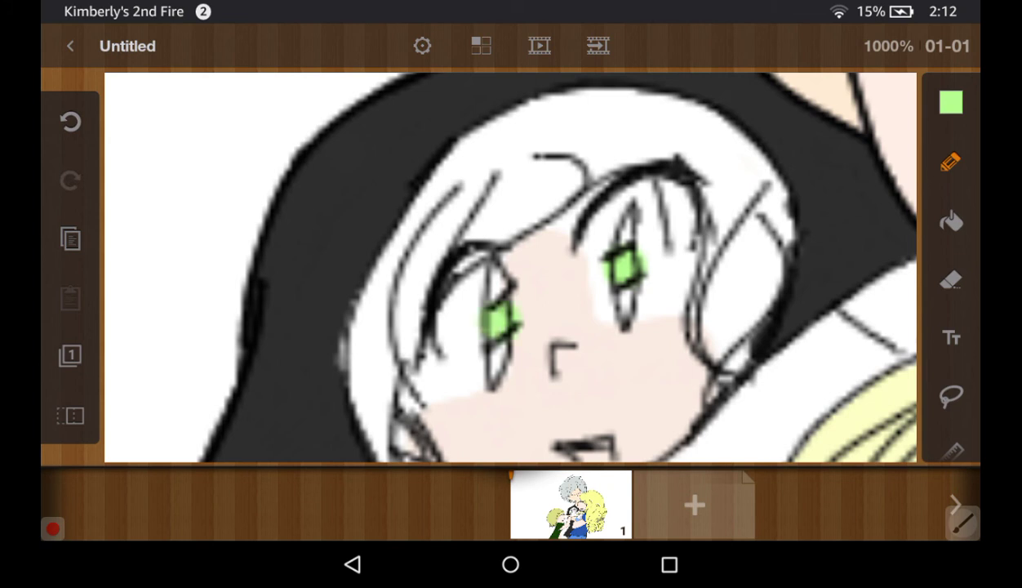
Switch to the eraser and bring up the layers list
left_click(950, 279)
scroll(510, 267, "down", 3)
scroll(511, 267, "down", 1)
scroll(511, 267, "down", 3)
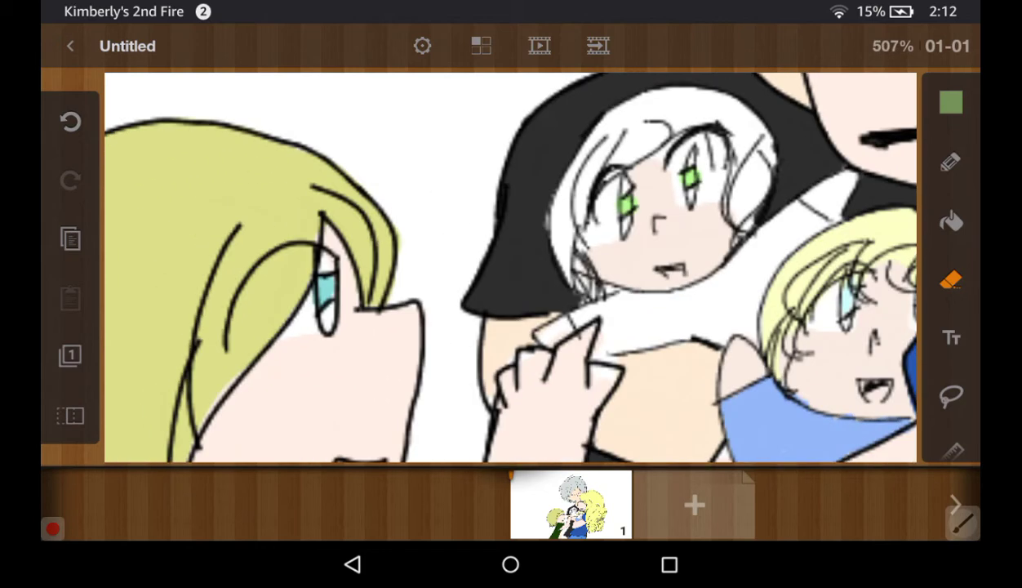
scroll(674, 114, "up", 2)
scroll(673, 114, "up", 2)
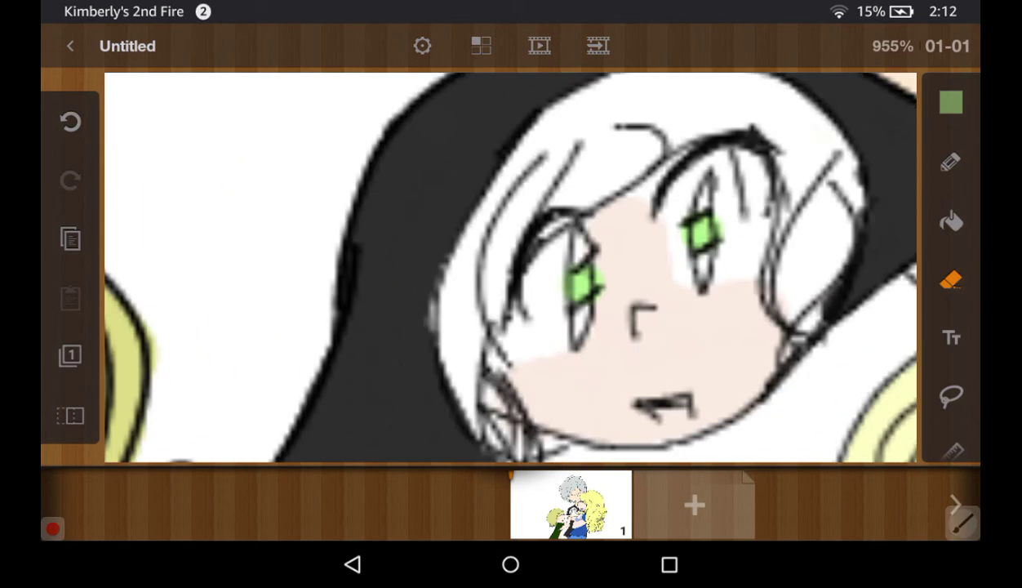
left_click(70, 355)
Select the second Layer 3 and choose a light grey-cyan for the hair
left_click(182, 255)
left_click(321, 160)
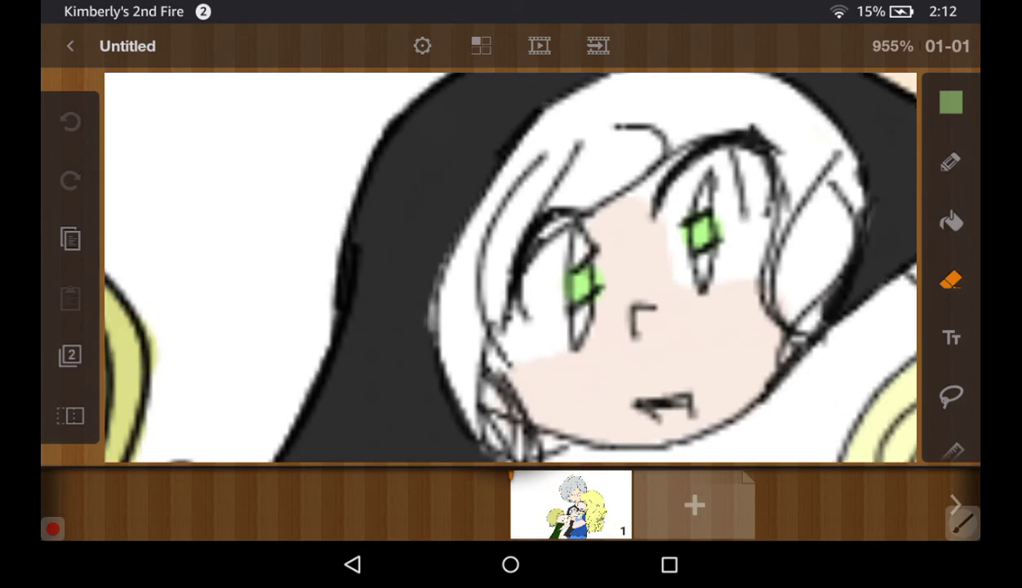
left_click(951, 102)
left_click(800, 374)
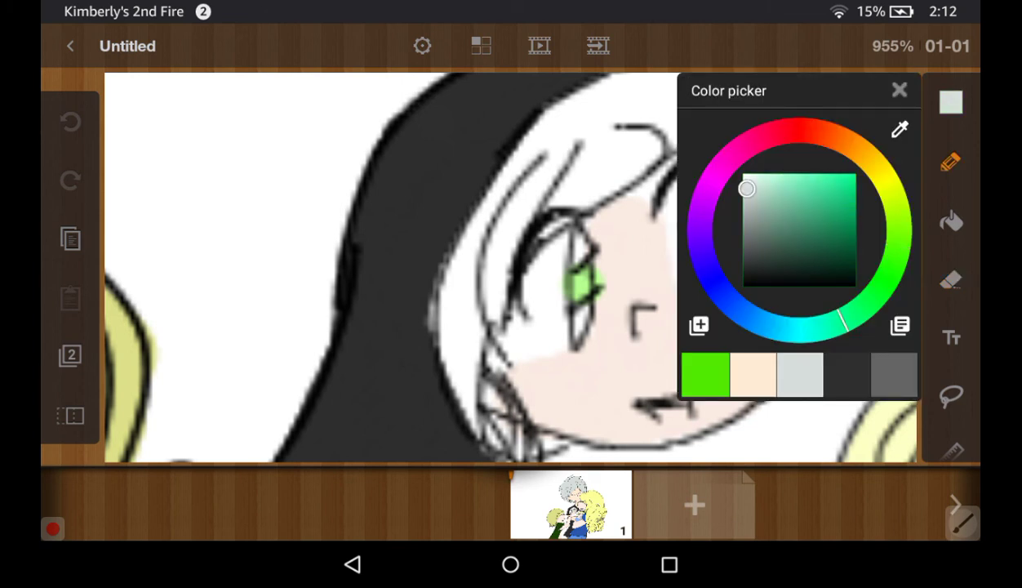
left_click(898, 90)
Paint light grey over the left and upper parts of the baby's hair
mouse_move(637, 107)
left_mouse_down()
mouse_move(523, 205)
mouse_move(588, 196)
left_mouse_up()
left_click_drag(600, 114, 498, 245)
left_click_drag(510, 172, 457, 314)
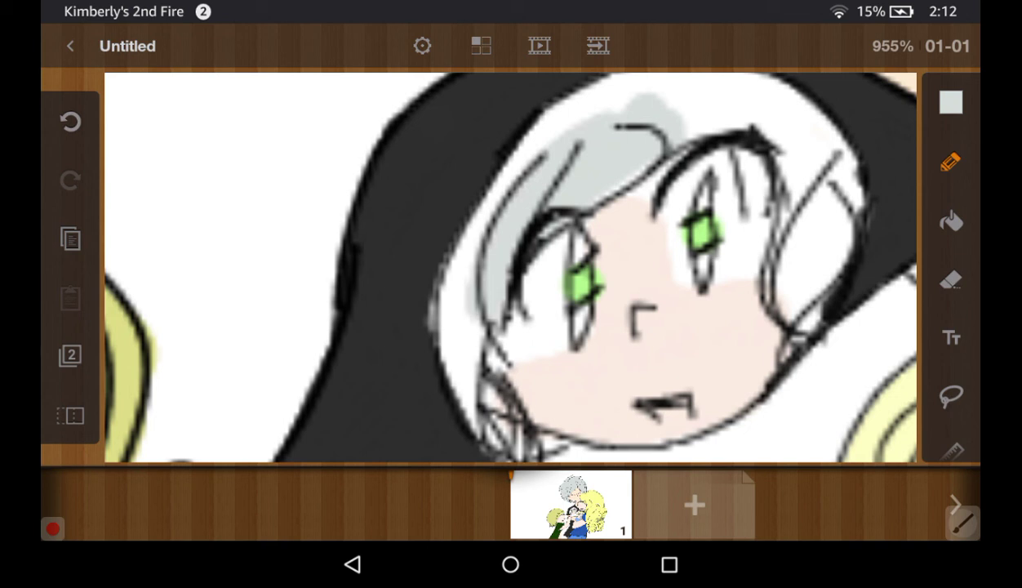
left_click_drag(478, 245, 441, 376)
mouse_move(477, 208)
left_mouse_down()
mouse_move(445, 400)
mouse_move(511, 445)
left_mouse_up()
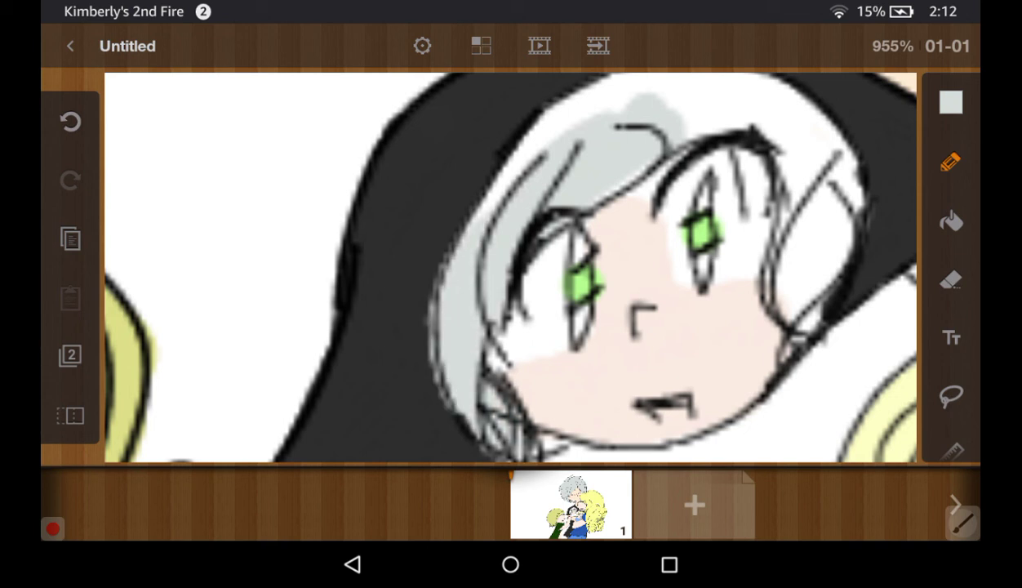
left_click_drag(596, 102, 502, 176)
left_click_drag(571, 102, 469, 212)
left_click_drag(612, 94, 486, 183)
mouse_move(678, 74)
left_mouse_down()
mouse_move(620, 114)
mouse_move(579, 195)
left_mouse_up()
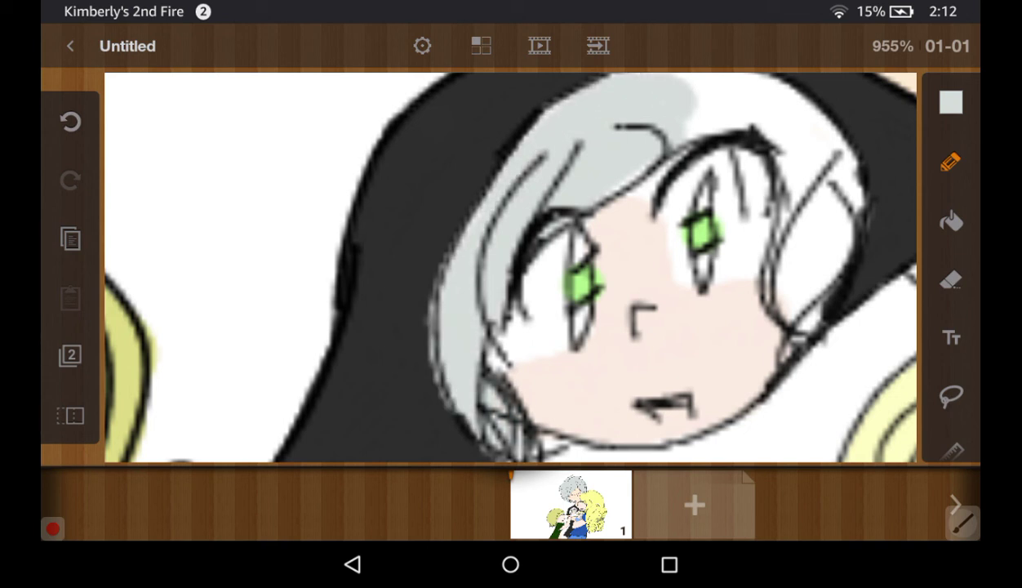
Grey the hair's right side and top strip, undoing a stray stroke above it
mouse_move(674, 135)
left_mouse_down()
mouse_move(775, 102)
mouse_move(804, 319)
left_mouse_up()
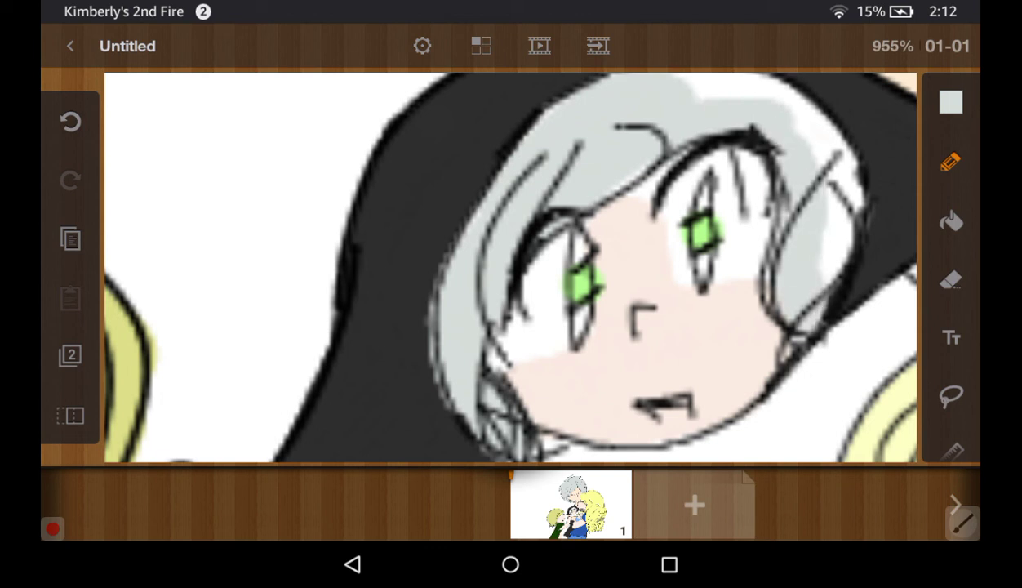
left_click_drag(816, 175, 824, 278)
left_click_drag(841, 131, 796, 213)
mouse_move(808, 86)
left_mouse_down()
mouse_move(678, 135)
mouse_move(669, 123)
mouse_move(755, 102)
left_mouse_up()
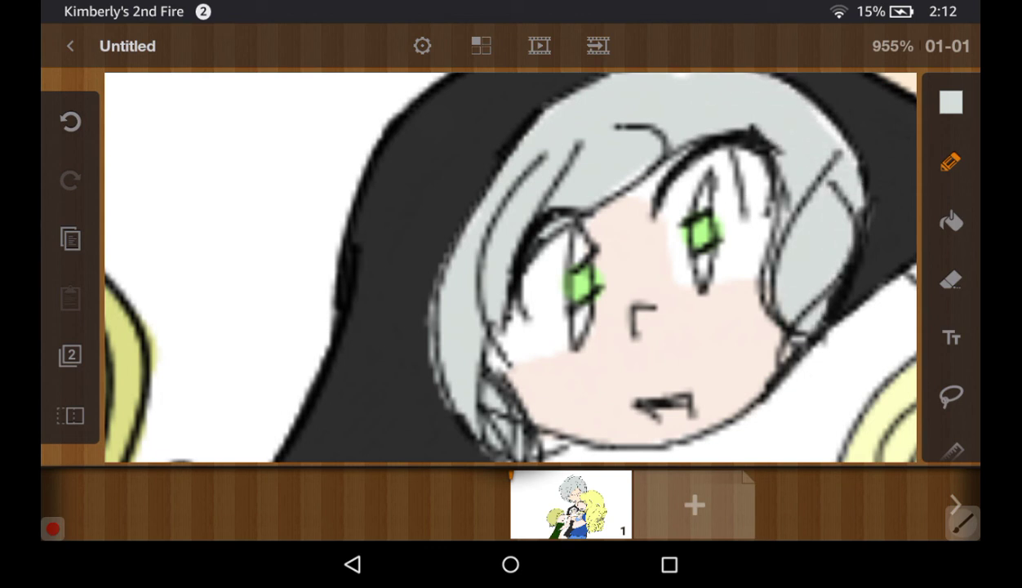
scroll(510, 270, "down", 3)
left_click_drag(523, 181, 620, 175)
left_click(70, 120)
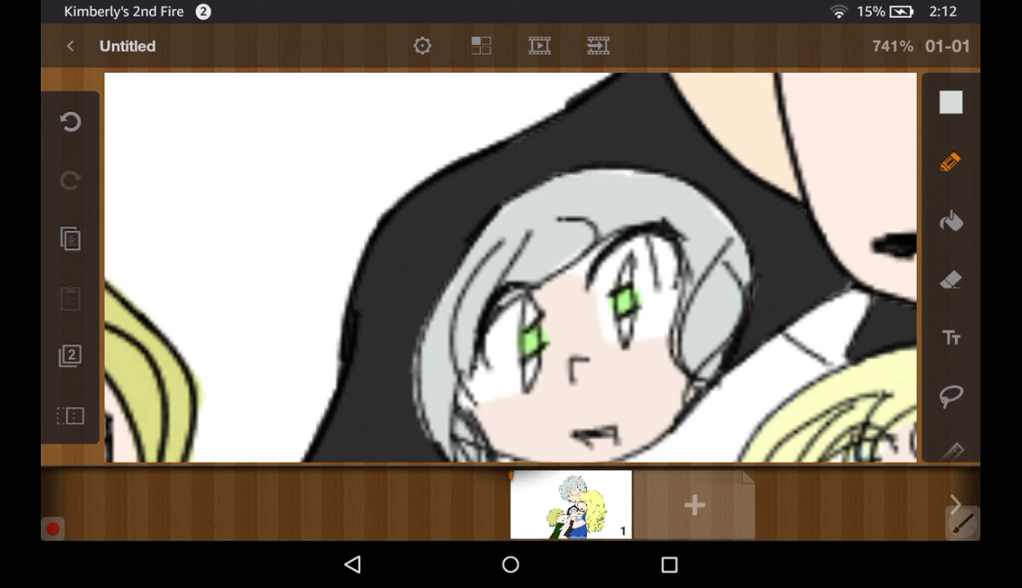
scroll(510, 269, "up", 3)
scroll(510, 270, "up", 2)
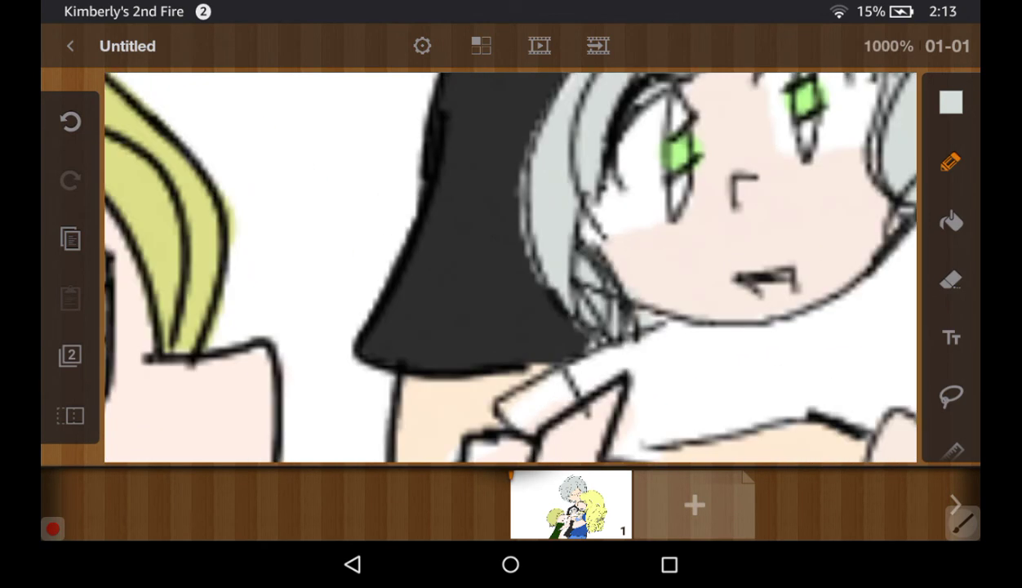
scroll(510, 270, "down", 2)
scroll(510, 270, "down", 2)
scroll(510, 269, "down", 1)
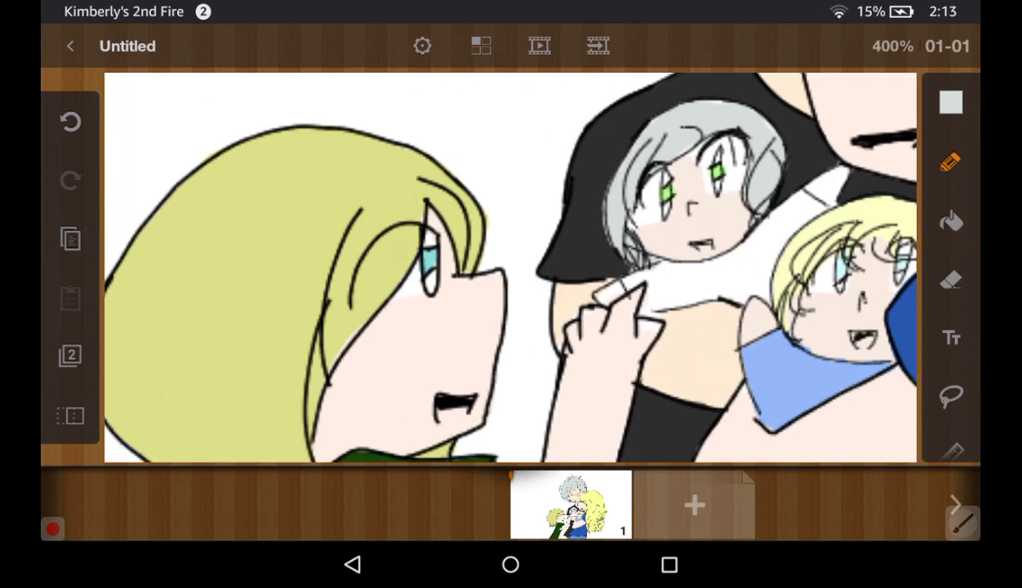
scroll(510, 269, "down", 1)
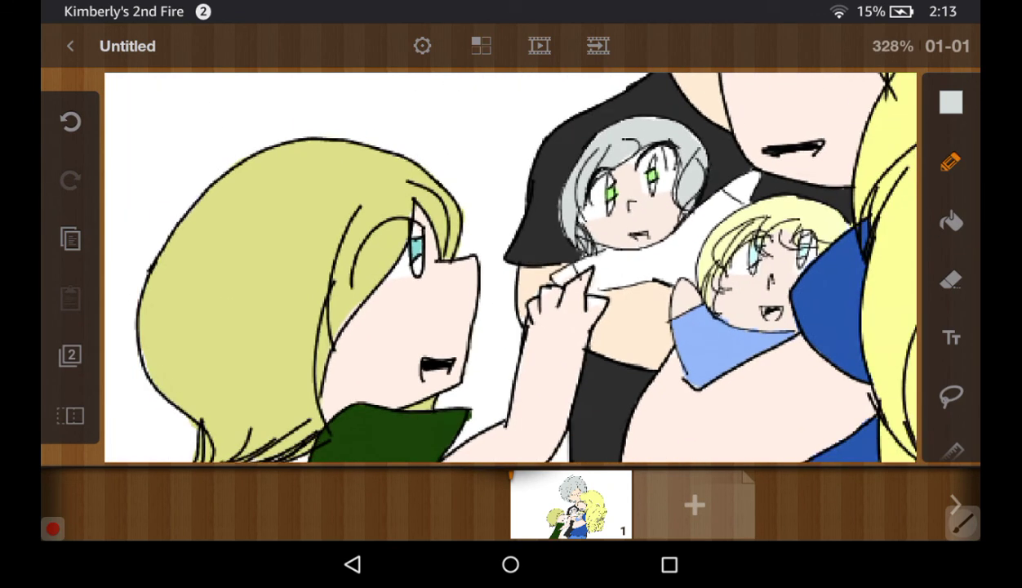
Choose a light pink shade for the shirt
left_click(951, 102)
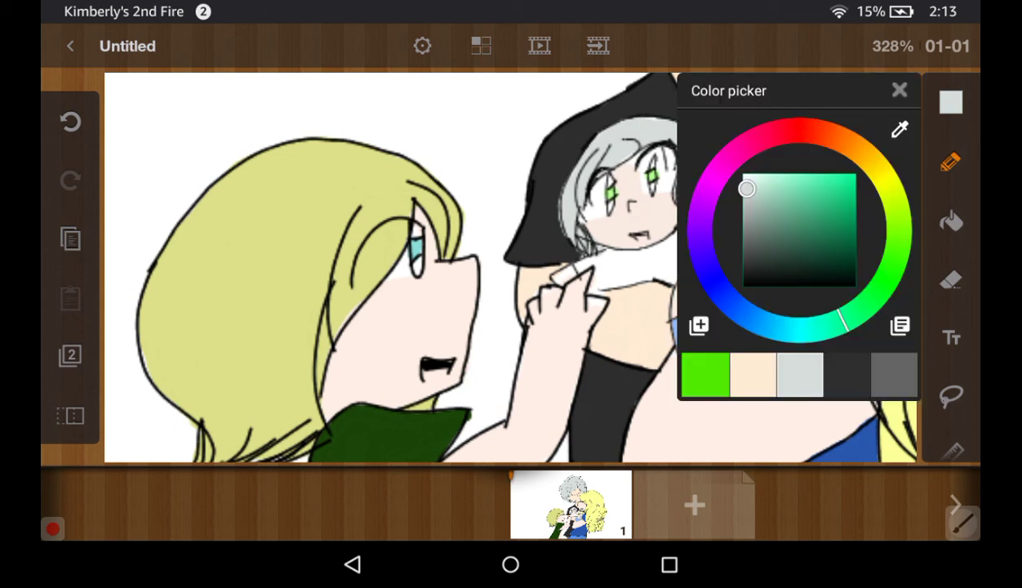
left_click(723, 163)
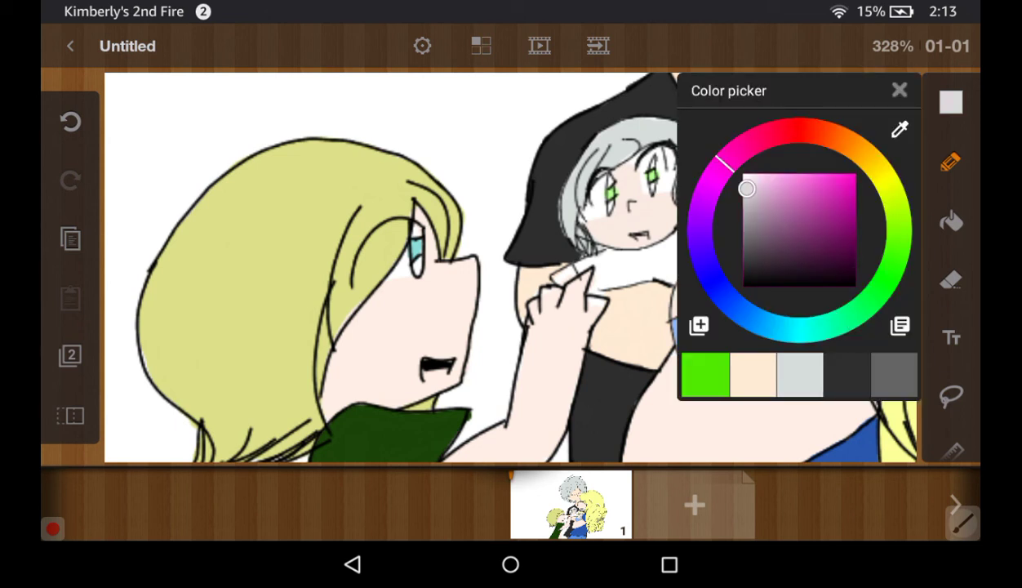
left_click(778, 180)
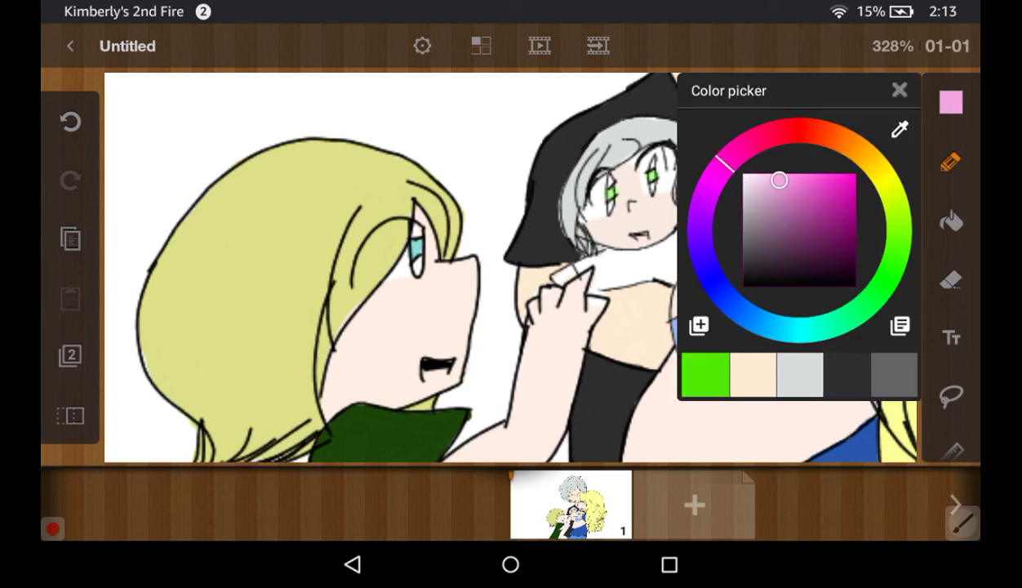
left_click(898, 90)
scroll(643, 317, "up", 5)
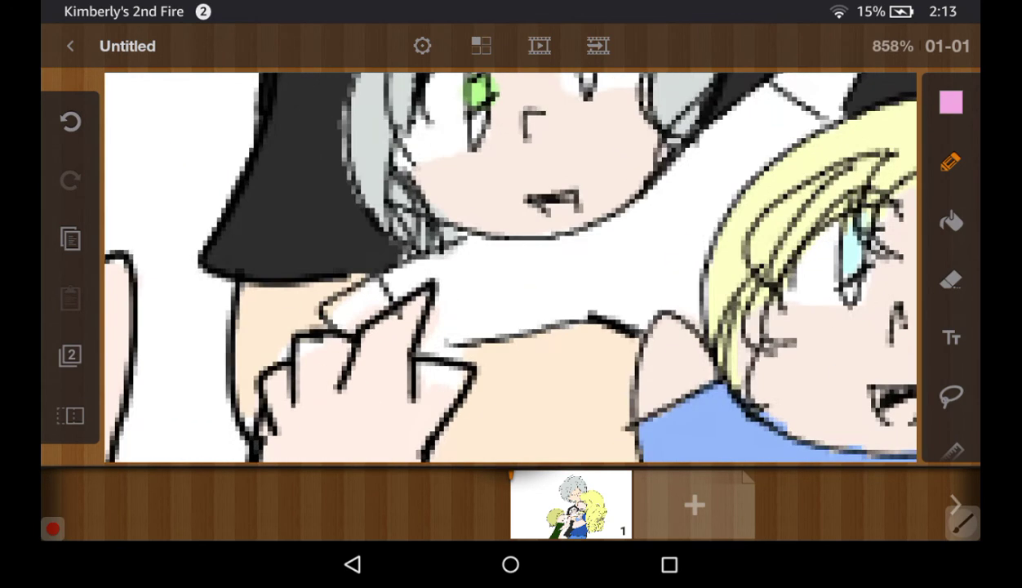
Paint pink across the middle and right side of the baby's shirt
mouse_move(522, 267)
left_mouse_down()
mouse_move(534, 271)
mouse_move(482, 286)
mouse_move(474, 323)
mouse_move(636, 277)
left_mouse_up()
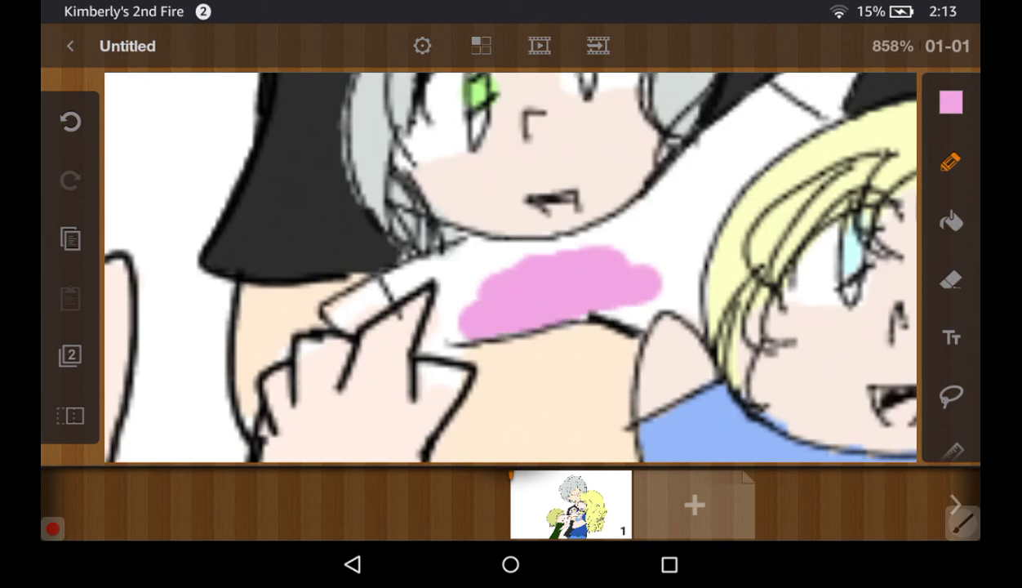
mouse_move(584, 306)
left_mouse_down()
mouse_move(653, 281)
mouse_move(645, 310)
mouse_move(628, 314)
left_mouse_up()
left_click_drag(608, 261, 723, 159)
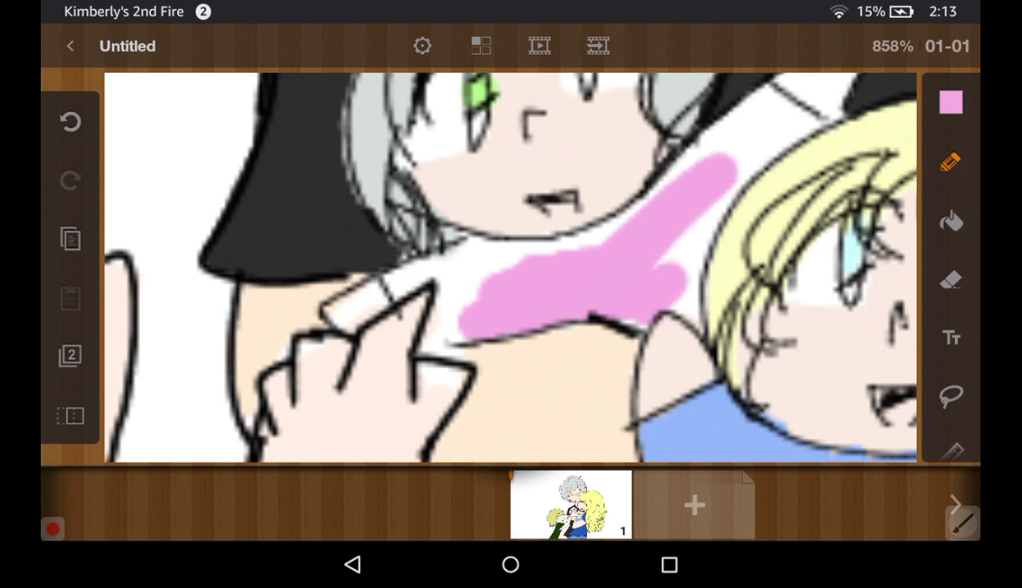
left_click_drag(580, 241, 686, 155)
mouse_move(653, 245)
left_mouse_down()
mouse_move(751, 106)
mouse_move(743, 147)
left_mouse_up()
left_click_drag(686, 270, 756, 118)
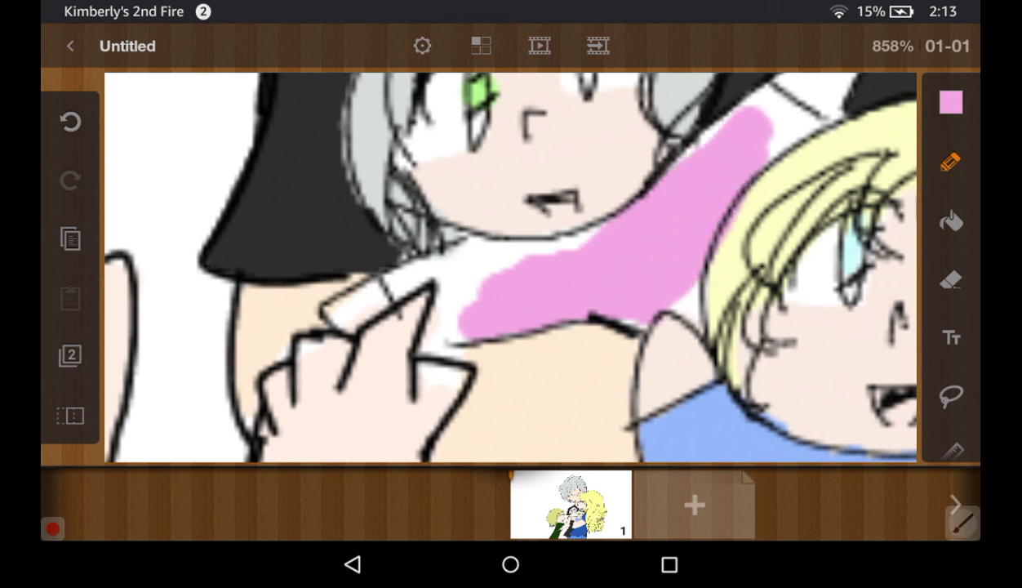
left_click_drag(662, 168, 763, 93)
mouse_move(751, 138)
left_mouse_down()
mouse_move(768, 110)
mouse_move(801, 102)
left_mouse_up()
mouse_move(719, 107)
left_mouse_down()
mouse_move(784, 94)
mouse_move(767, 86)
left_mouse_up()
Cover the shirt's upper-left and left parts in pink
left_click_drag(556, 244, 574, 237)
left_click_drag(466, 274, 575, 233)
mouse_move(502, 243)
left_mouse_down()
mouse_move(588, 222)
mouse_move(451, 271)
left_mouse_up()
mouse_move(529, 230)
left_mouse_down()
mouse_move(459, 239)
mouse_move(423, 339)
mouse_move(445, 347)
left_mouse_up()
left_click_drag(419, 292, 426, 315)
mouse_move(670, 293)
left_mouse_down()
mouse_move(693, 272)
mouse_move(688, 291)
left_mouse_up()
left_click_drag(663, 327, 697, 298)
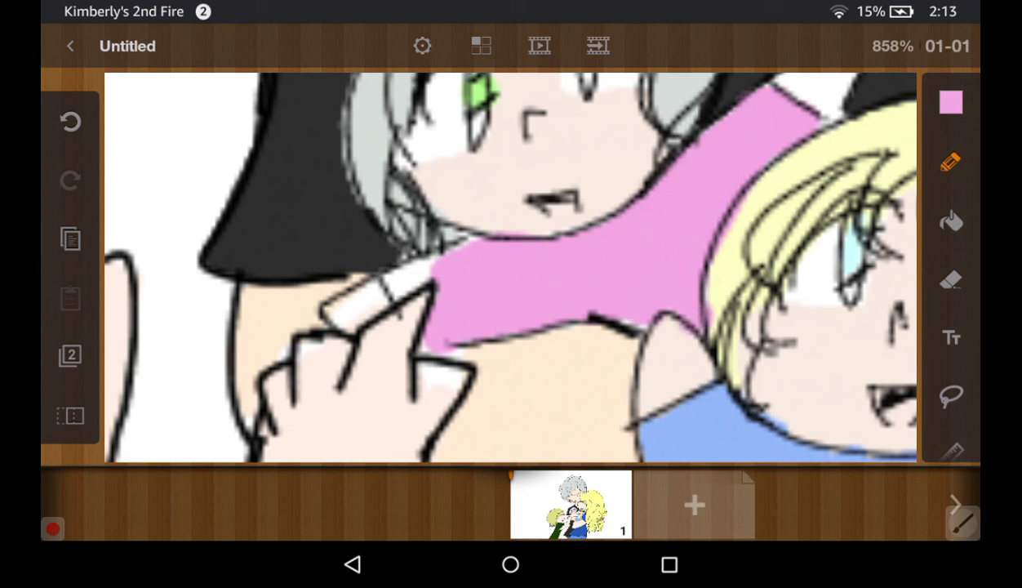
Touch up the remaining white gaps along the shirt's edges in pink
mouse_move(426, 251)
left_mouse_down()
mouse_move(408, 294)
mouse_move(384, 292)
mouse_move(467, 235)
left_mouse_up()
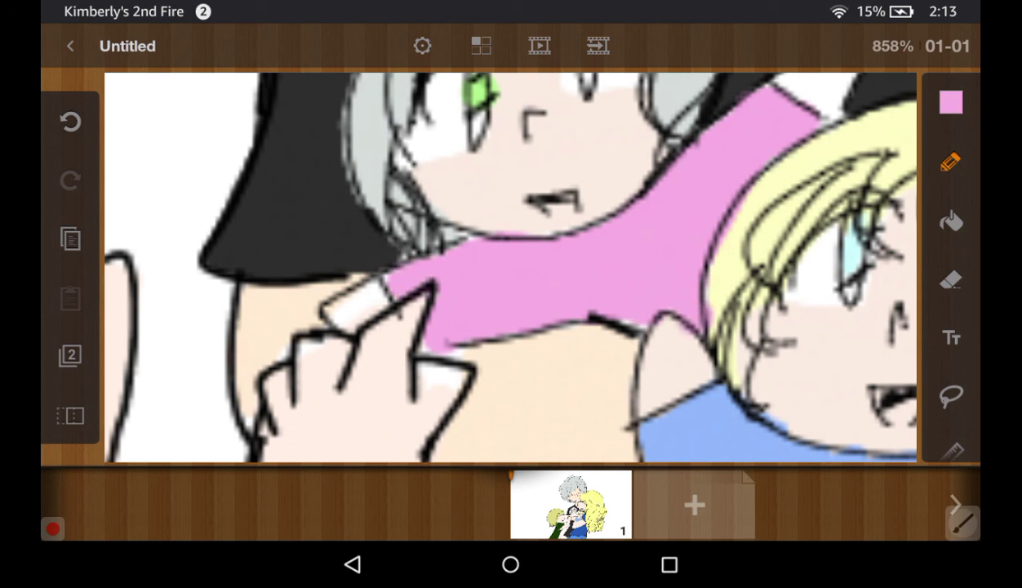
left_click_drag(414, 352, 449, 343)
left_click_drag(792, 139, 816, 104)
left_click_drag(603, 311, 641, 328)
scroll(510, 267, "down", 1)
scroll(510, 267, "down", 5)
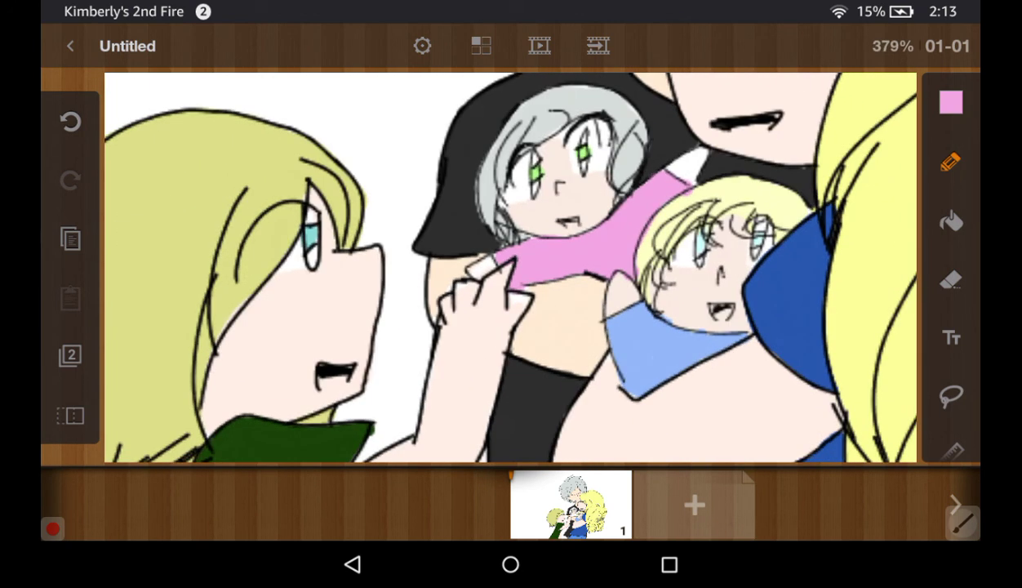
scroll(719, 164, "up", 3)
scroll(719, 164, "up", 3)
scroll(718, 163, "up", 1)
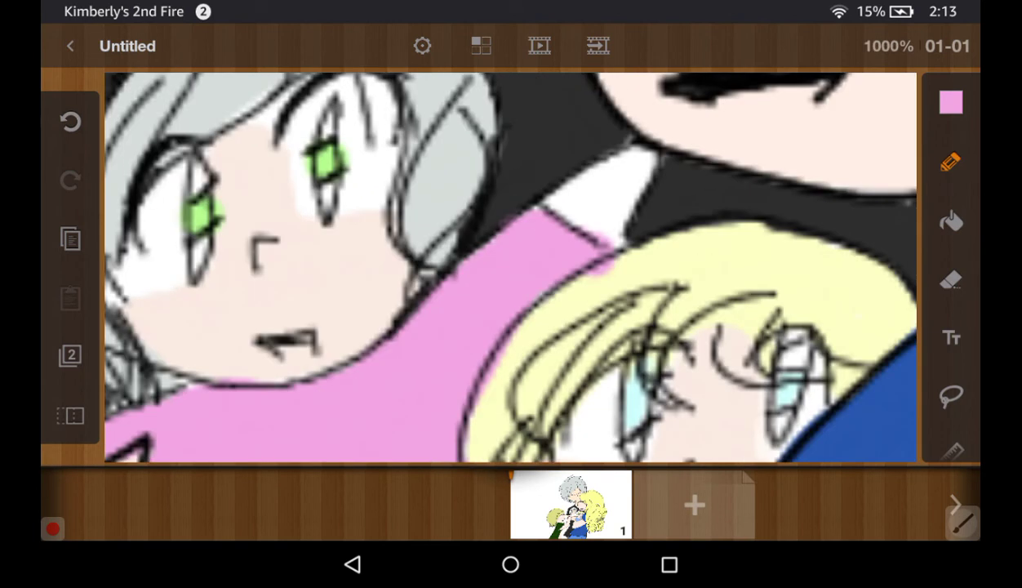
left_click(950, 102)
Sample the blond hair's pale yellow and brighten the blond baby's hair edge
left_click(899, 129)
left_click_drag(499, 261, 628, 245)
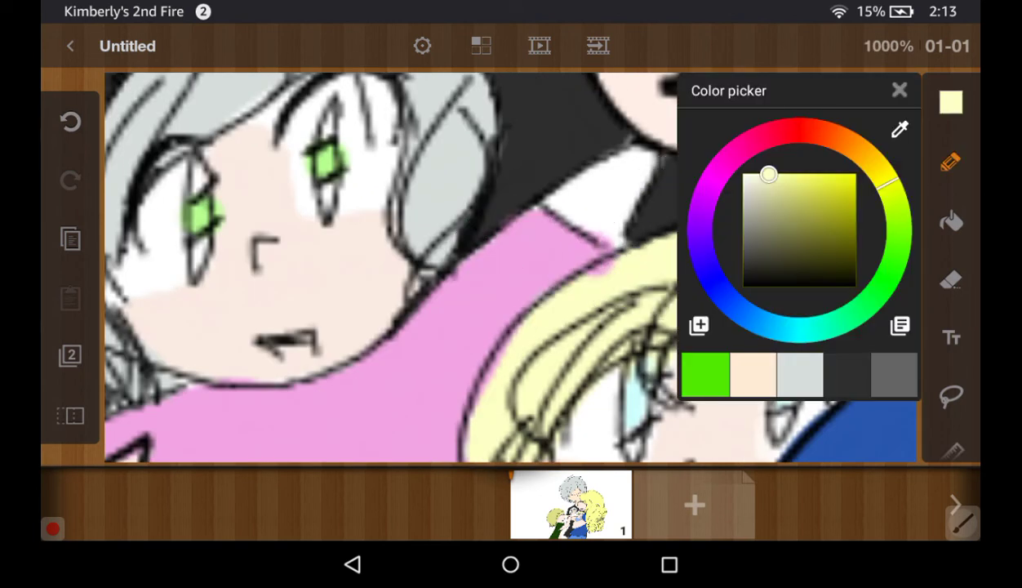
left_click(899, 90)
left_click_drag(498, 333, 454, 428)
Zoom out to show the whole coloured family picture
scroll(711, 108, "down", 3)
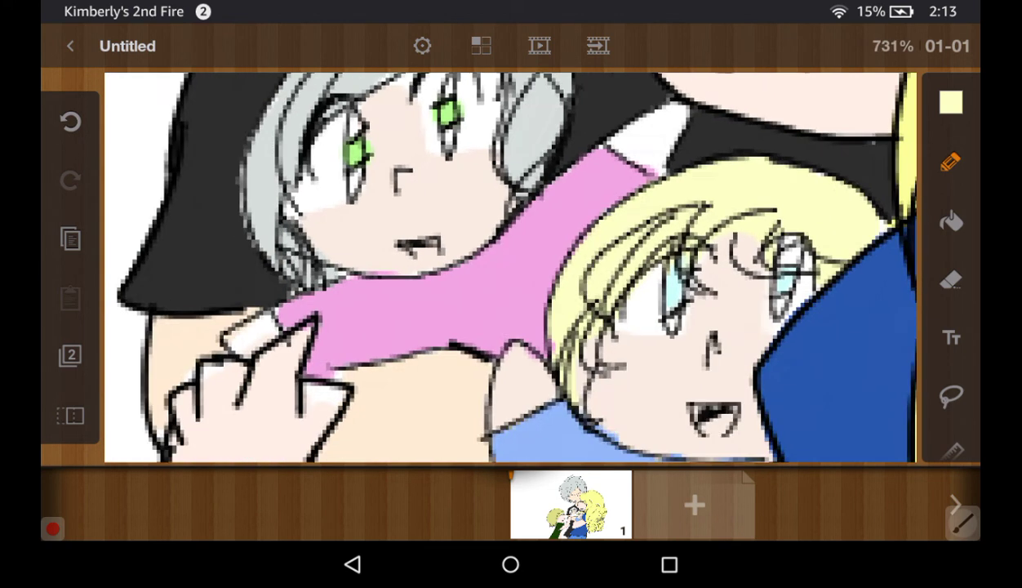
scroll(712, 109, "down", 3)
scroll(511, 267, "down", 1)
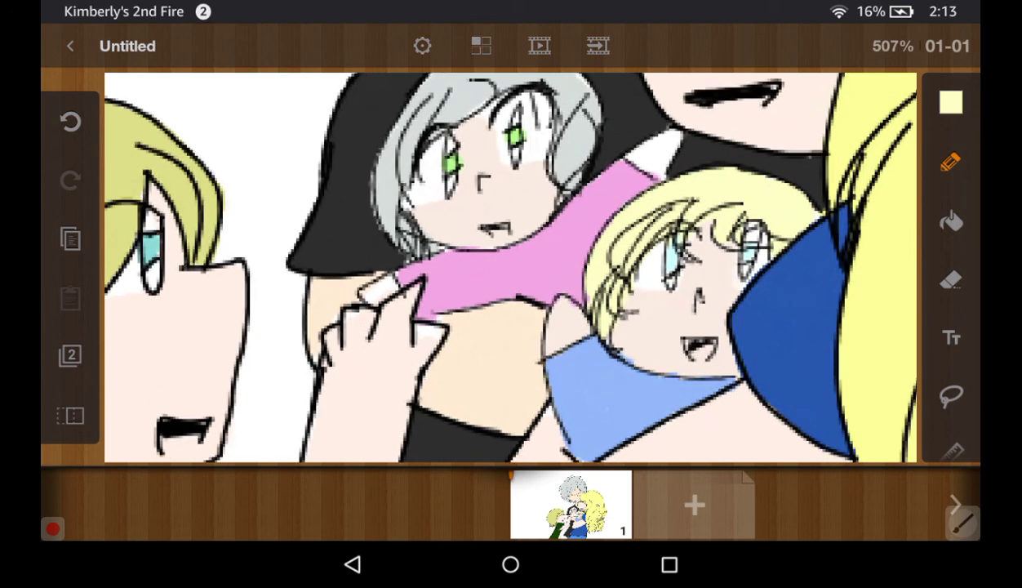
scroll(511, 267, "down", 3)
scroll(511, 267, "down", 3)
scroll(511, 267, "down", 2)
scroll(478, 242, "down", 1)
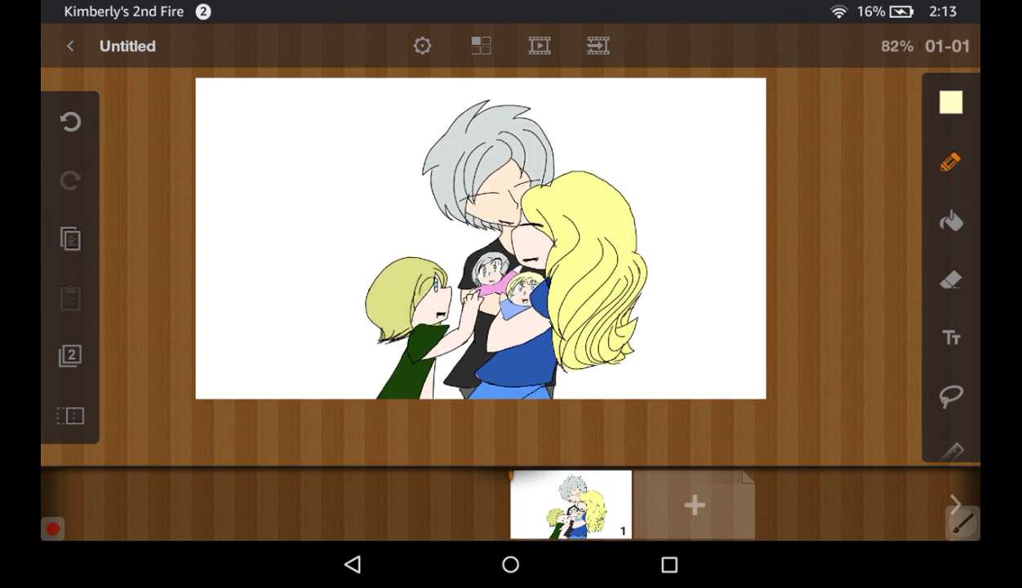